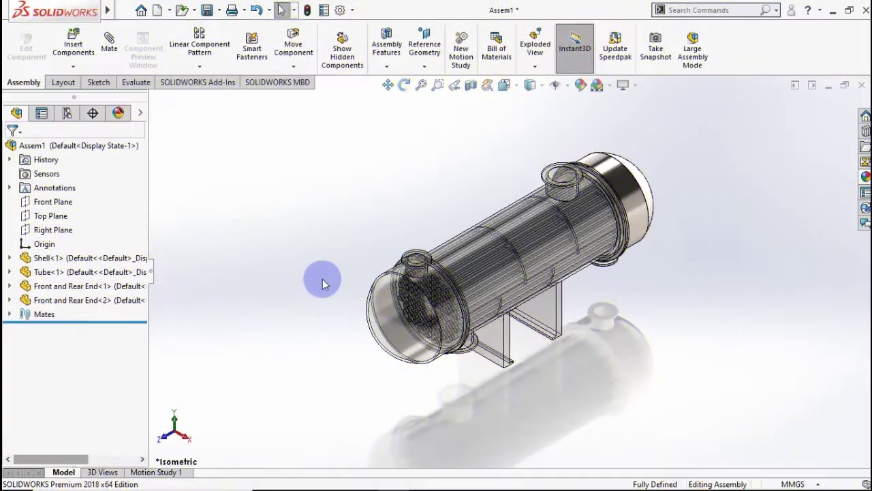
Orbit and zoom around the finished heat exchanger assembly, then return to the isometric view
{"action": "mouse_move", "coordinate": [323, 283]}
{"action": "middle_mouse_down"}
{"action": "mouse_move", "coordinate": [376, 225]}
{"action": "mouse_move", "coordinate": [483, 184]}
{"action": "mouse_move", "coordinate": [619, 181]}
{"action": "mouse_move", "coordinate": [707, 206]}
{"action": "mouse_move", "coordinate": [565, 252]}
{"action": "middle_mouse_up"}
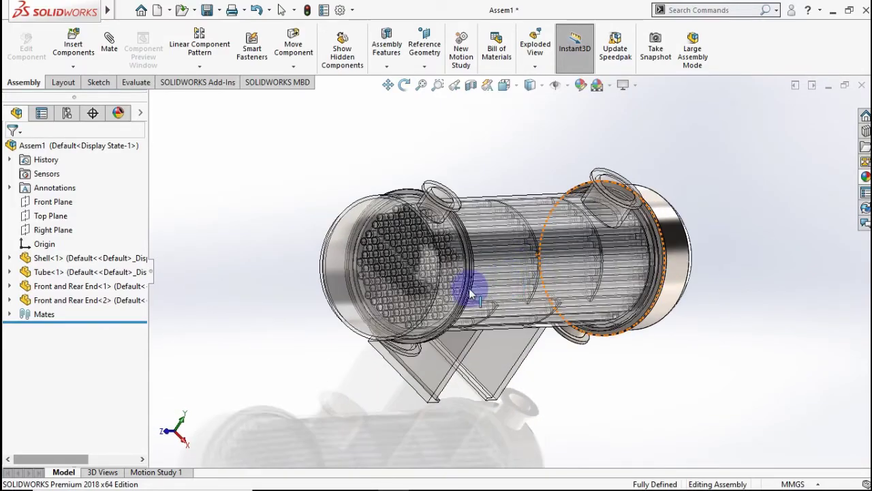
{"action": "scroll", "coordinate": [470, 294], "scroll_direction": "down", "scroll_amount": 4}
{"action": "scroll", "coordinate": [459, 290], "scroll_direction": "up", "scroll_amount": 1}
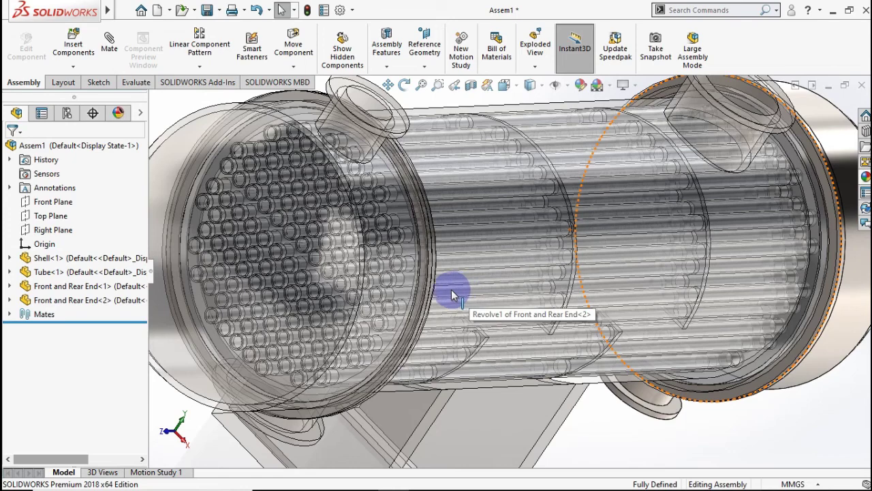
{"action": "key", "text": "ctrl+7"}
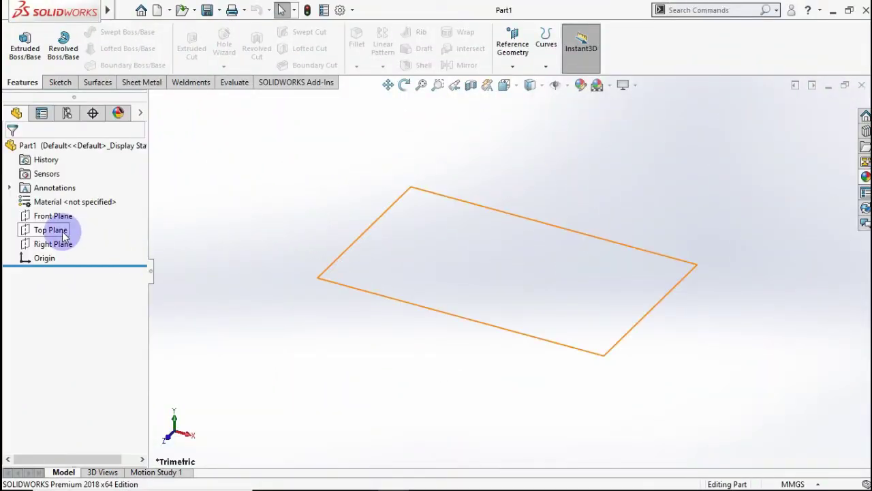
Start a sketch on the Right Plane and draw a vertical centerline upward from the origin
{"action": "left_click", "coordinate": [58, 244]}
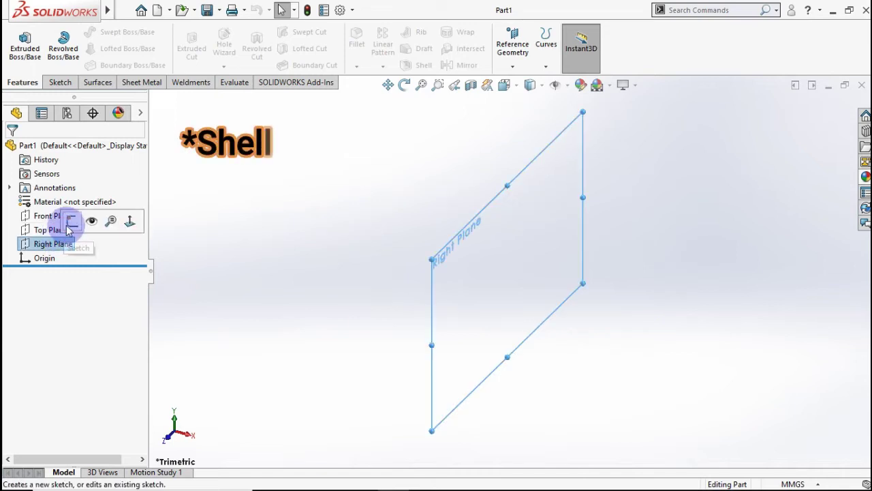
{"action": "left_click", "coordinate": [70, 222]}
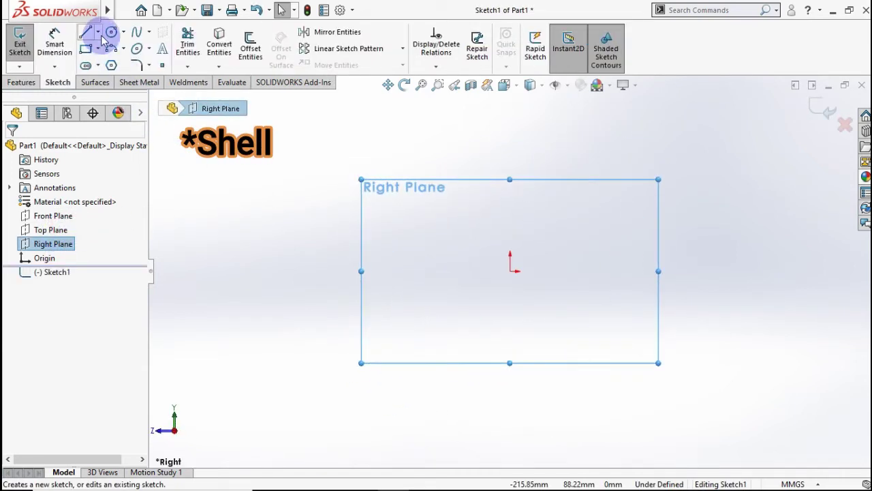
{"action": "left_click", "coordinate": [97, 32]}
{"action": "left_click", "coordinate": [107, 60]}
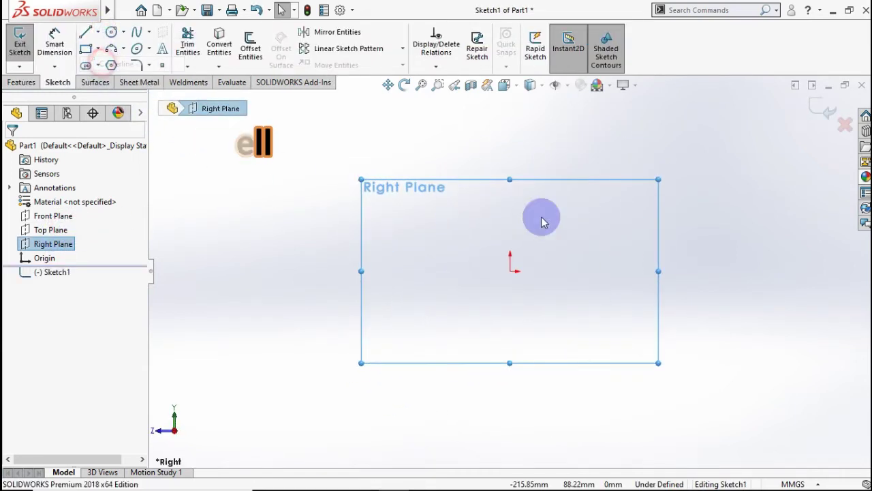
{"action": "left_click", "coordinate": [510, 271]}
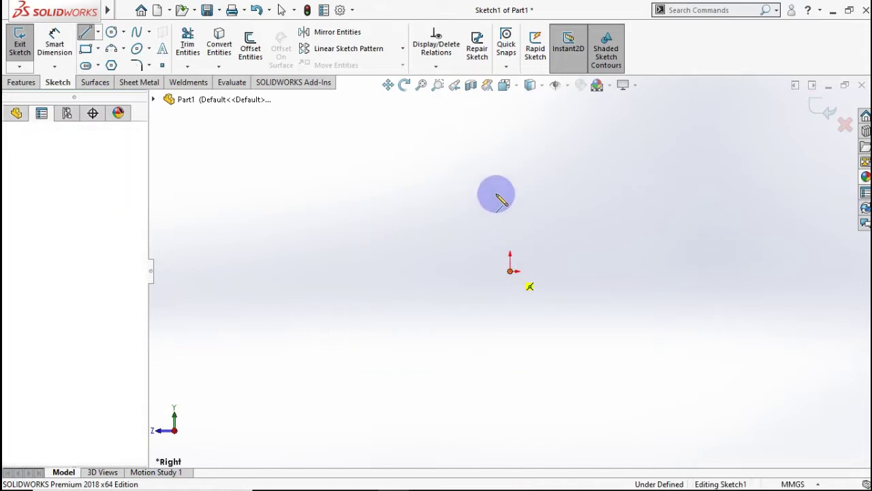
{"action": "left_click", "coordinate": [510, 148]}
{"action": "key", "text": "Escape"}
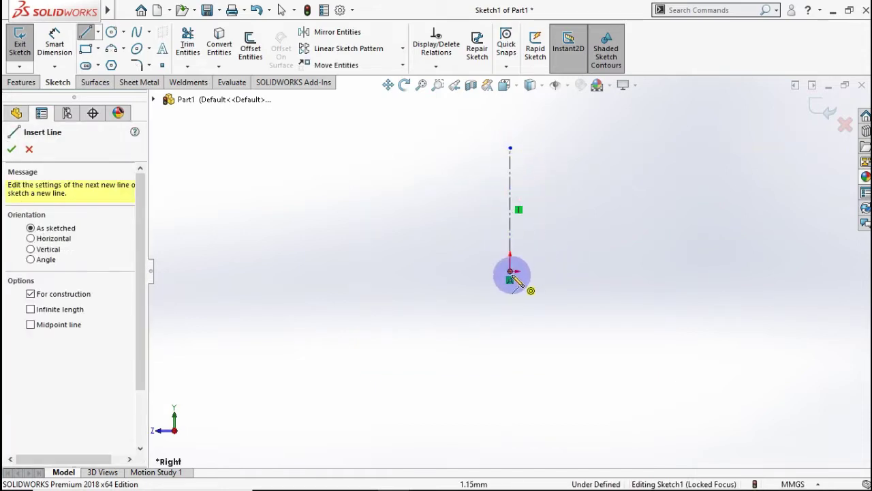
Draw a horizontal centerline from the origin out to the right
{"action": "left_click", "coordinate": [510, 271]}
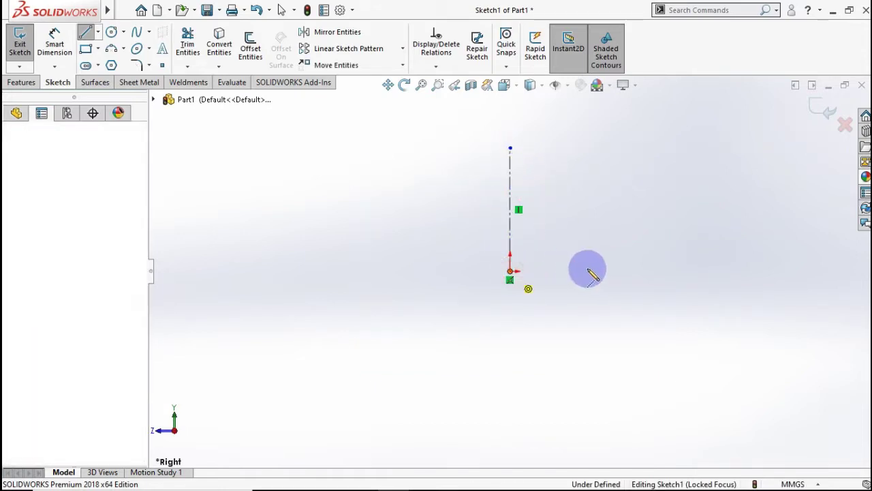
{"action": "left_click", "coordinate": [649, 271]}
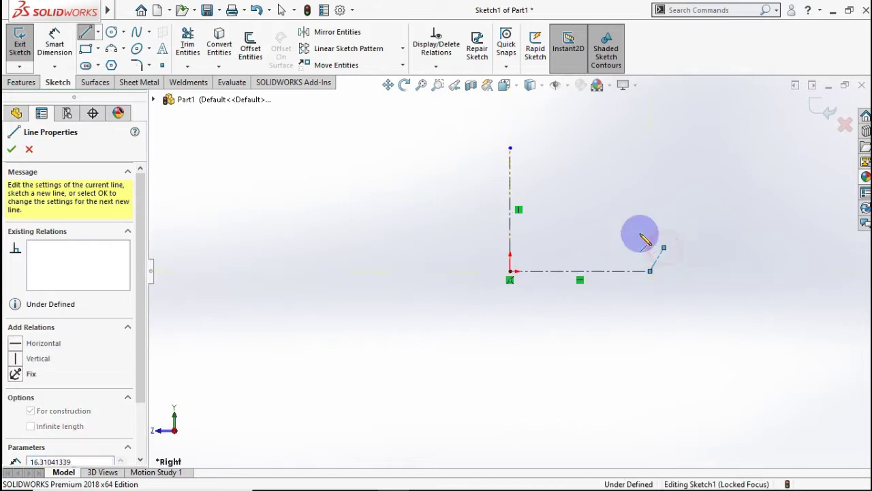
{"action": "key", "text": "Escape"}
Draw the outer wall line leftward to the vertical centerline, undoing a stray angled line
{"action": "left_click", "coordinate": [98, 32]}
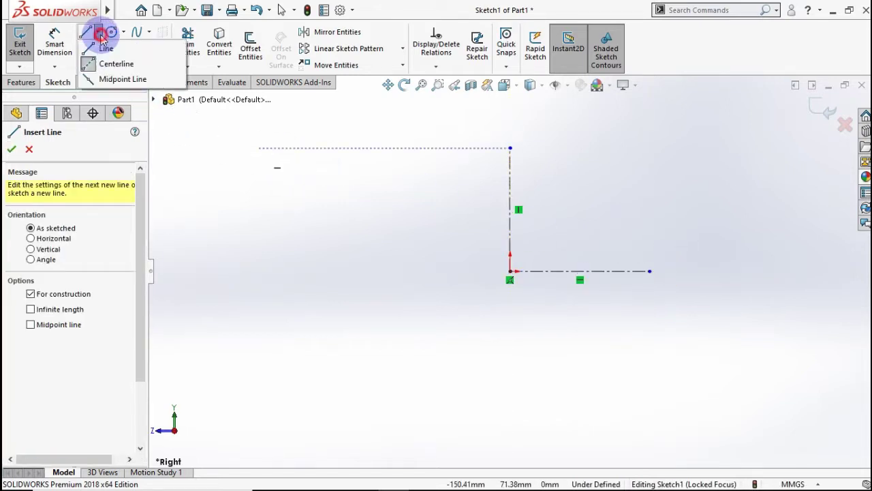
{"action": "key", "text": "Escape"}
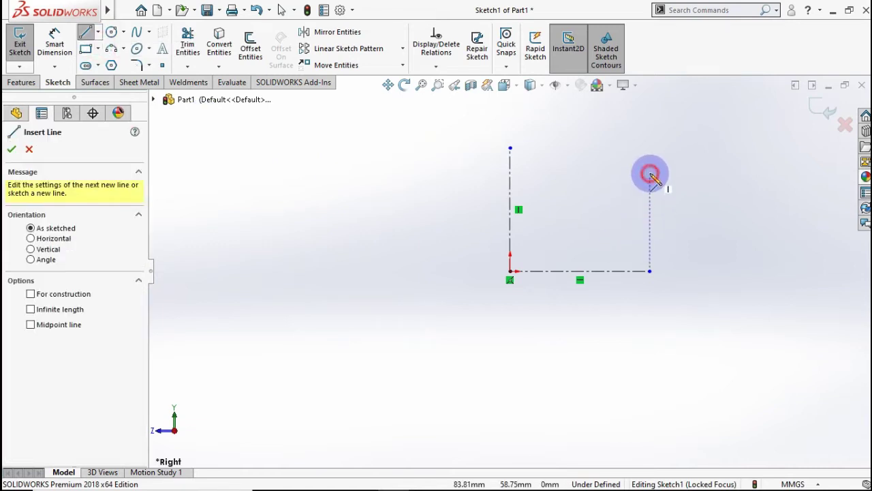
{"action": "left_click", "coordinate": [651, 175]}
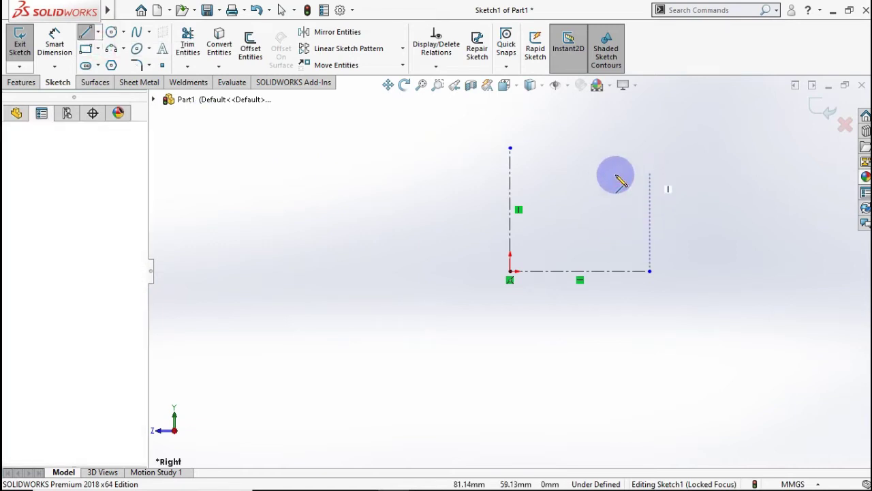
{"action": "left_click", "coordinate": [510, 173]}
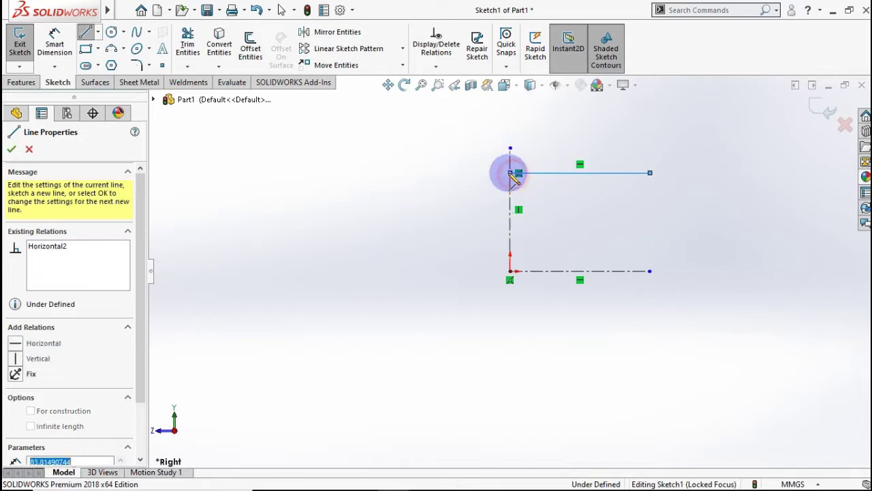
{"action": "double_click", "coordinate": [460, 154]}
{"action": "key", "text": "ctrl+z"}
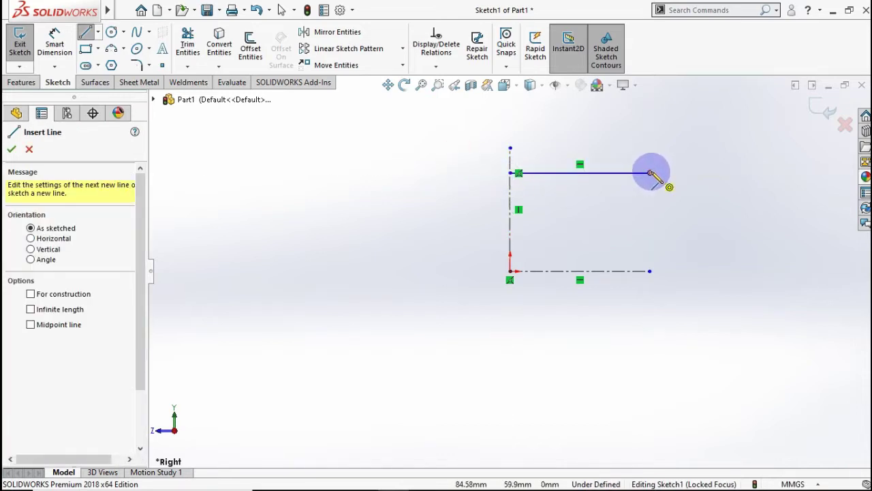
Add a short vertical step up at the wall's right end, abandoning a tangent-arc attempt
{"action": "left_click", "coordinate": [651, 172]}
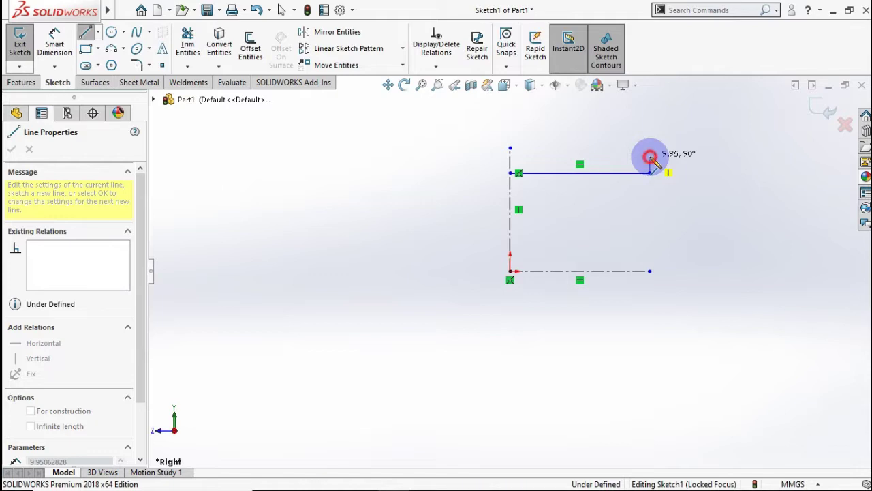
{"action": "left_click", "coordinate": [650, 158]}
{"action": "left_click", "coordinate": [651, 156]}
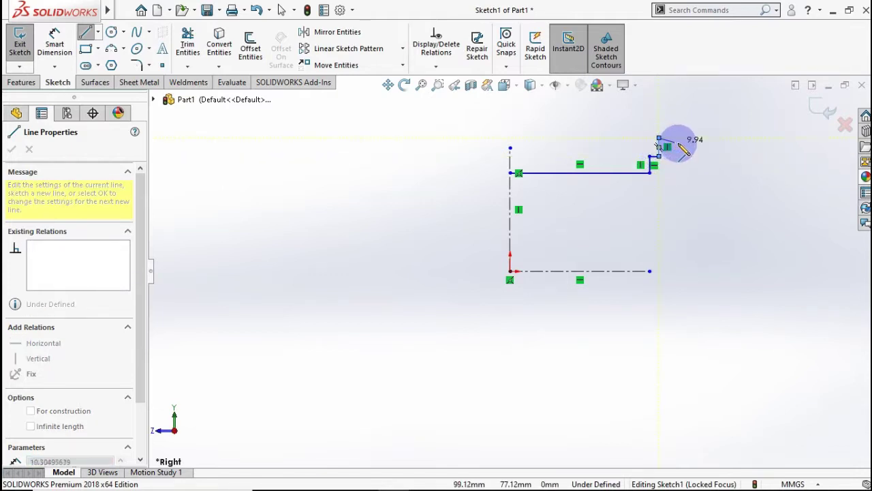
{"action": "scroll", "coordinate": [658, 139], "scroll_direction": "down", "scroll_amount": 2}
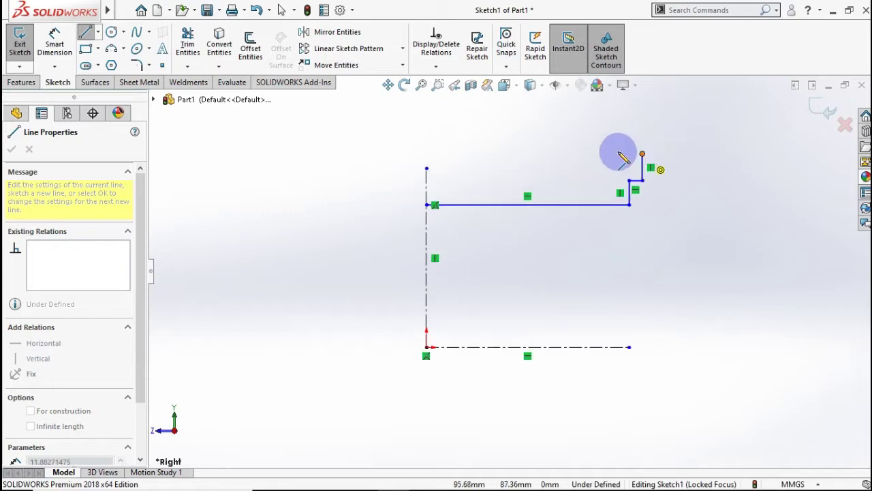
{"action": "key", "text": "a"}
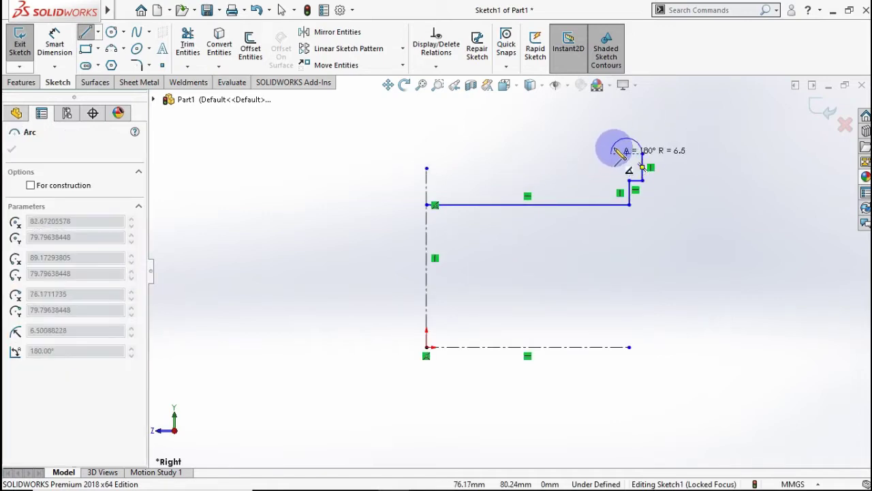
{"action": "key", "text": "Escape"}
{"action": "scroll", "coordinate": [637, 156], "scroll_direction": "down", "scroll_amount": 1}
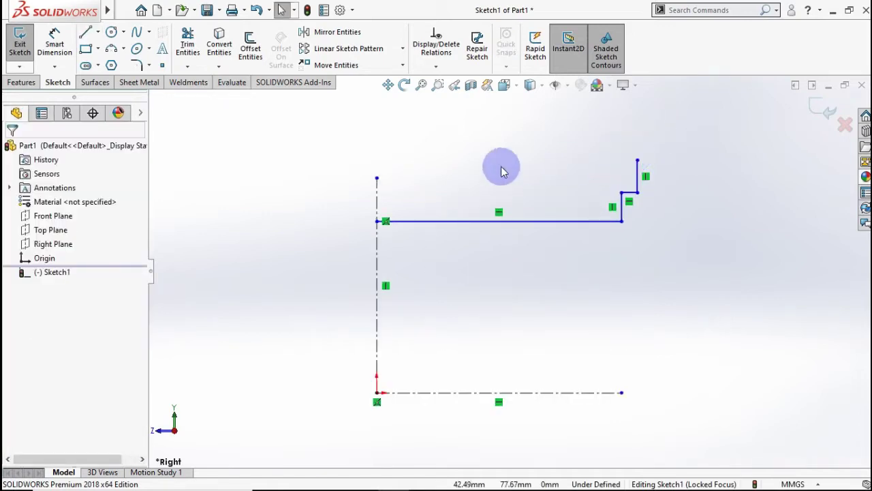
{"action": "left_click", "coordinate": [84, 40]}
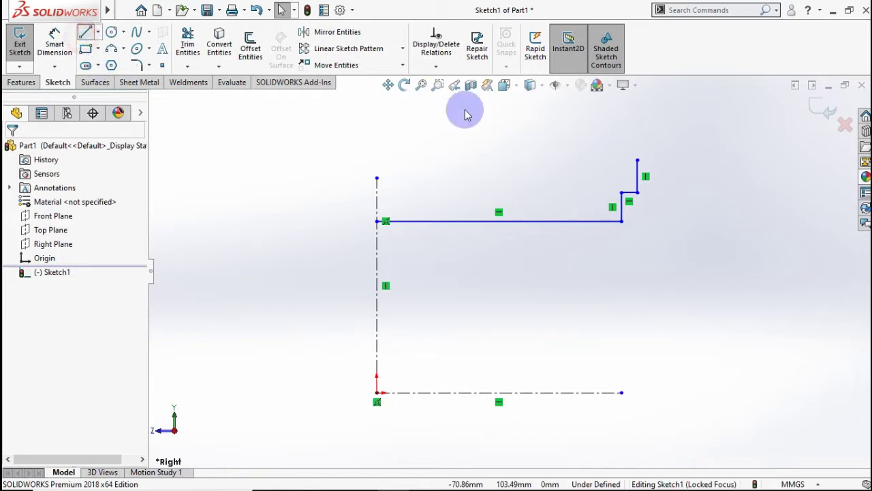
Sketch the stepped flange edges and the inner wall line back to the centerline
{"action": "left_click", "coordinate": [637, 162]}
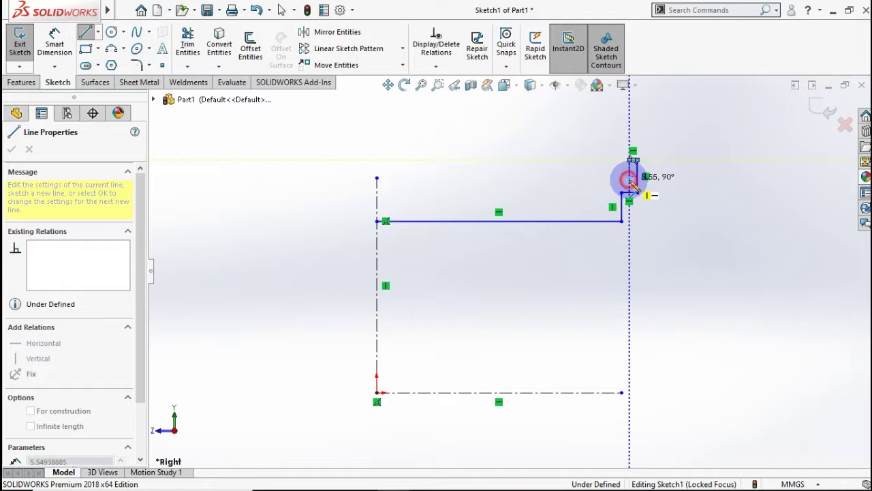
{"action": "left_click", "coordinate": [629, 180]}
{"action": "left_click", "coordinate": [613, 178]}
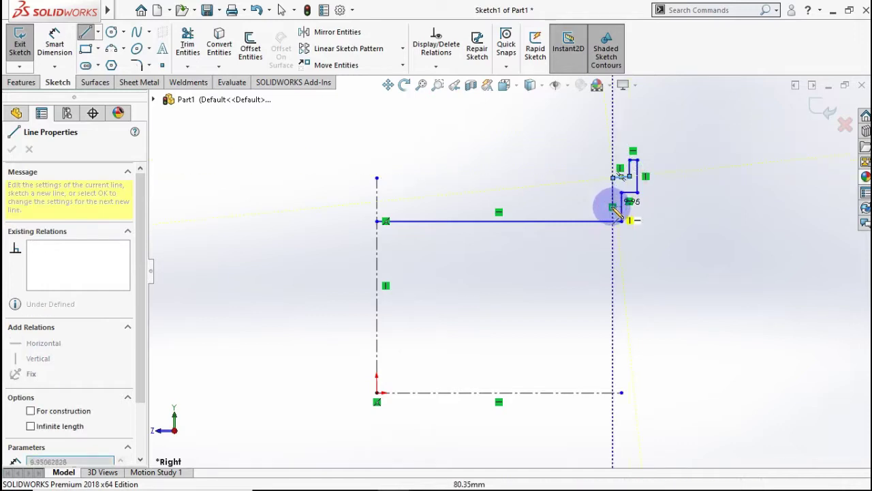
{"action": "left_click", "coordinate": [614, 208]}
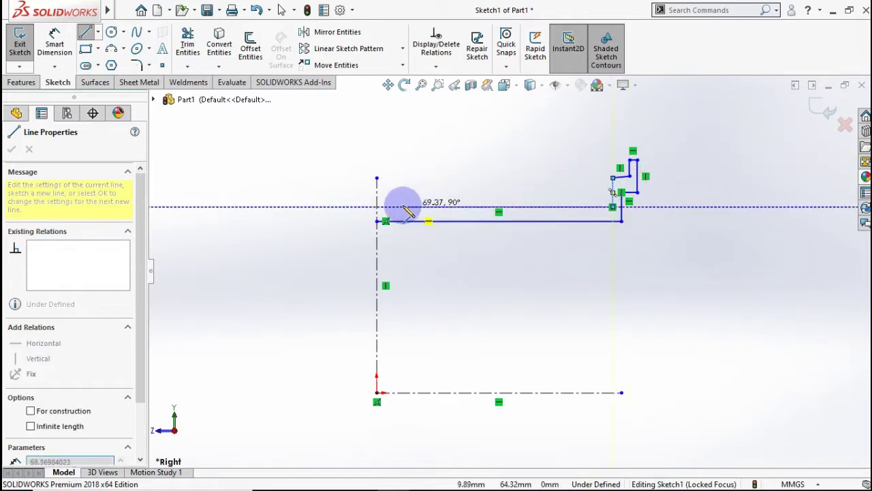
{"action": "double_click", "coordinate": [379, 206]}
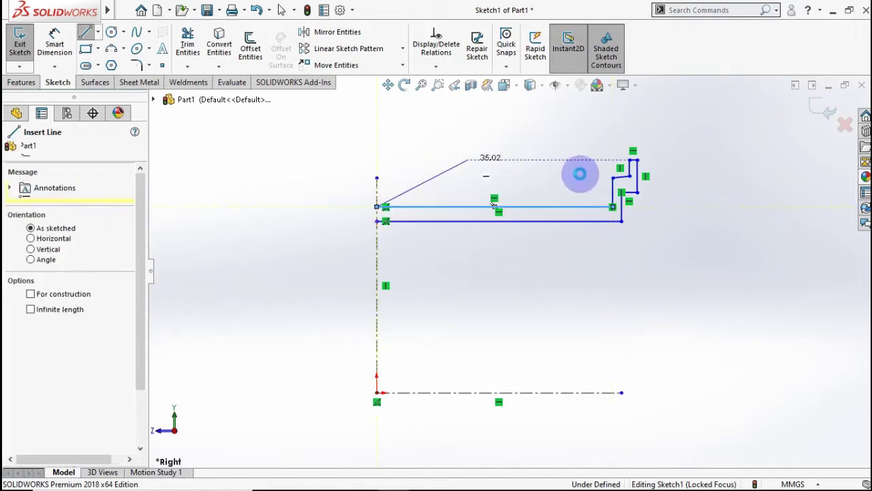
{"action": "key", "text": "Escape"}
Apply a Horizontal relation to the short flange line
{"action": "left_click", "coordinate": [620, 179]}
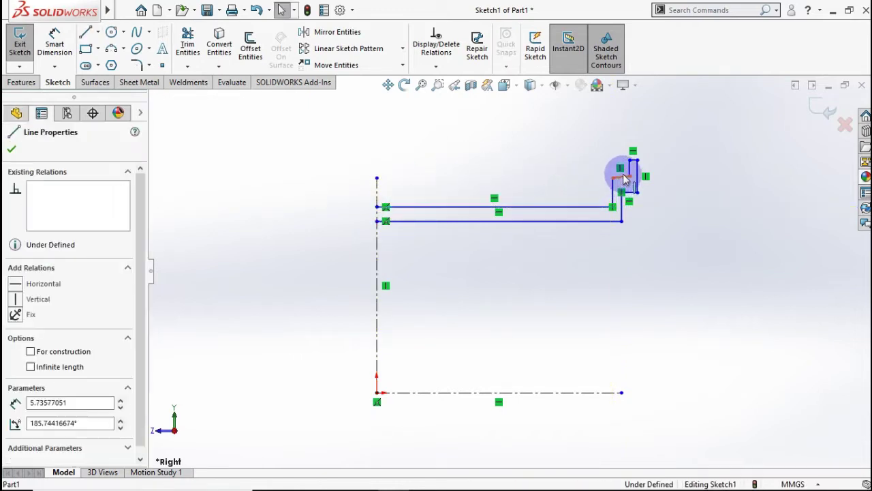
{"action": "right_click", "coordinate": [626, 179]}
{"action": "left_click", "coordinate": [629, 141]}
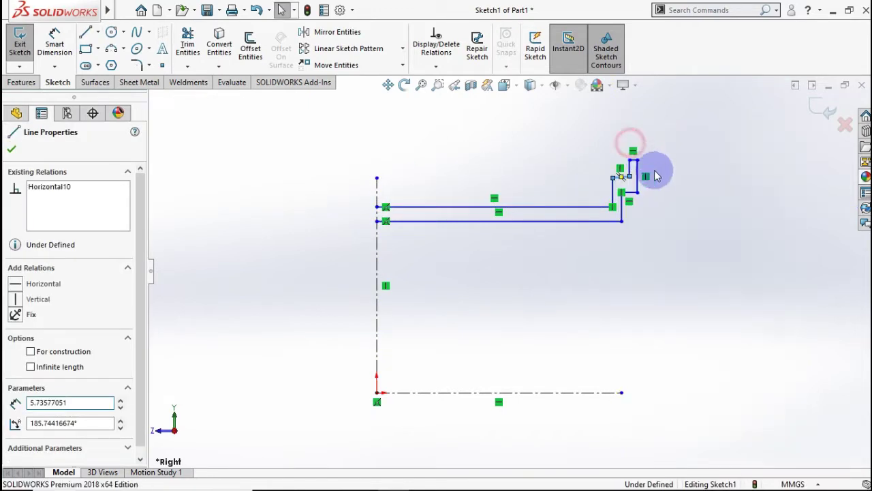
{"action": "left_click", "coordinate": [669, 209]}
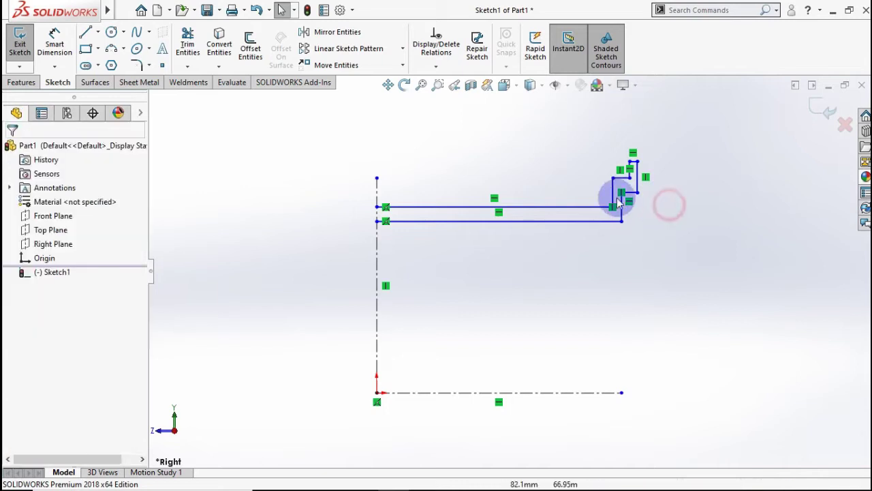
Dimension the shell length to 500 mm
{"action": "left_click", "coordinate": [54, 44]}
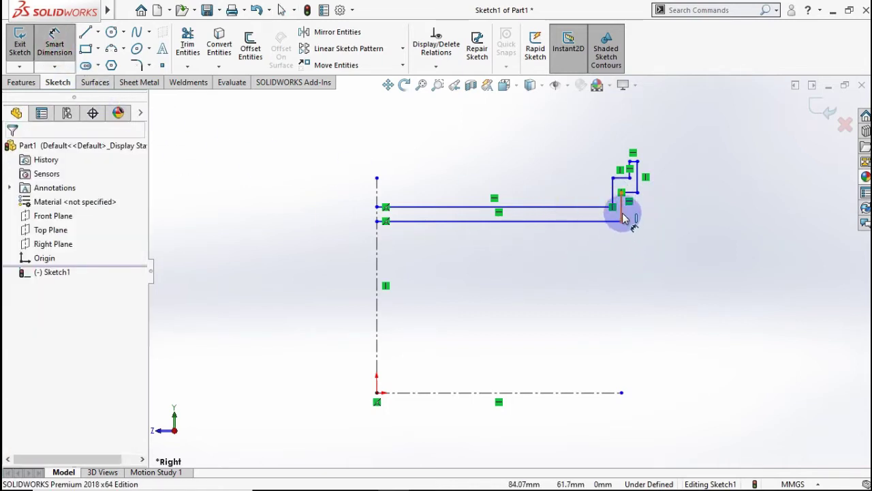
{"action": "left_click", "coordinate": [378, 263]}
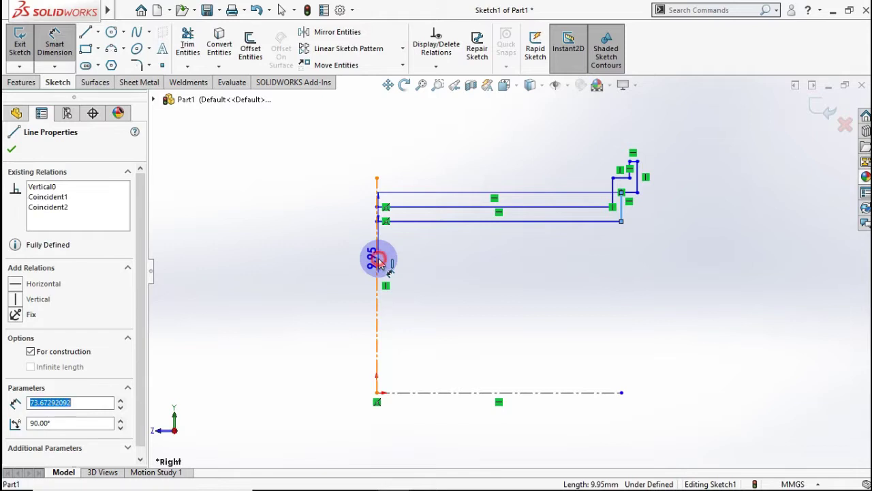
{"action": "scroll", "coordinate": [379, 261], "scroll_direction": "up", "scroll_amount": 3}
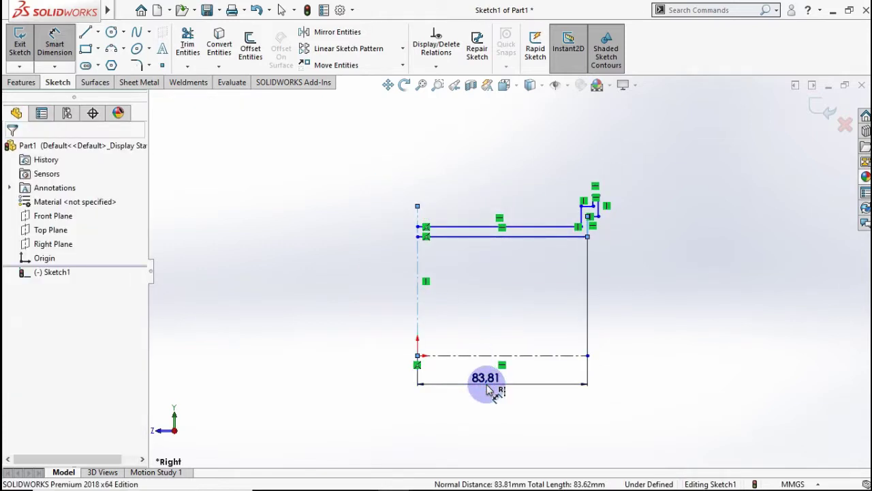
{"action": "left_click", "coordinate": [487, 385]}
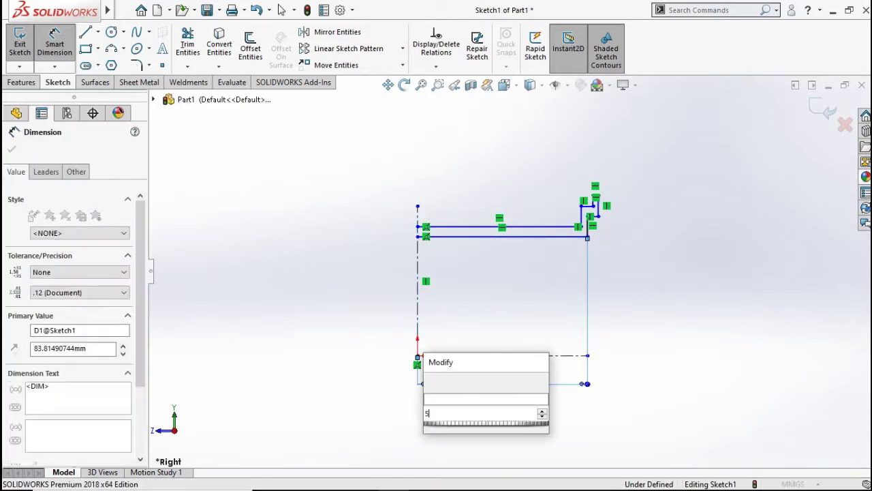
{"action": "type", "text": "500"}
{"action": "key", "text": "Return"}
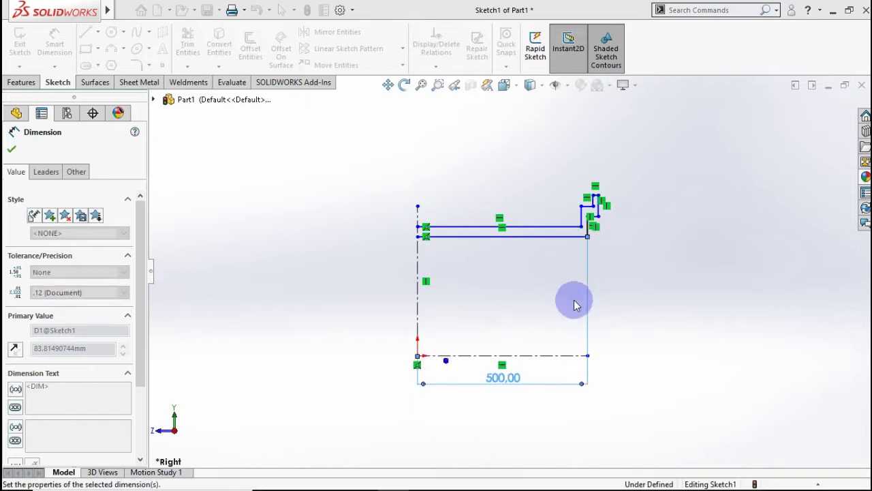
Set the shell line 200 mm and the flange top 220 mm from the axis
{"action": "left_click", "coordinate": [545, 356]}
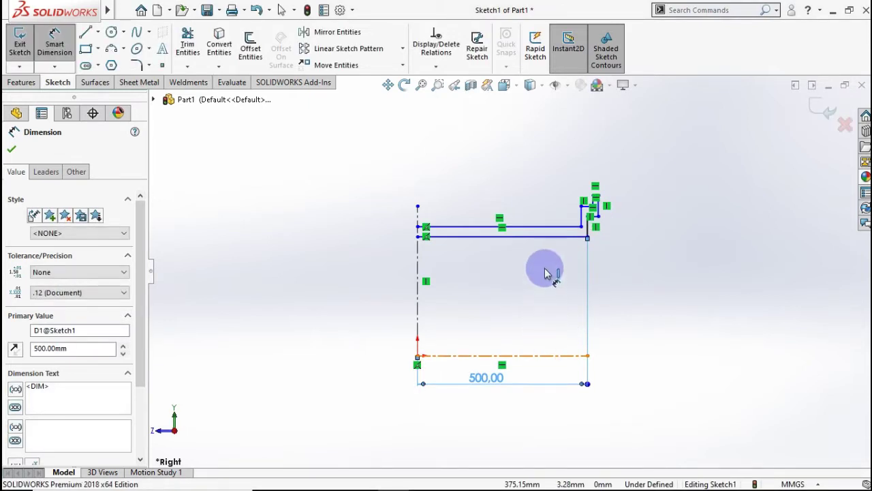
{"action": "left_click", "coordinate": [544, 243]}
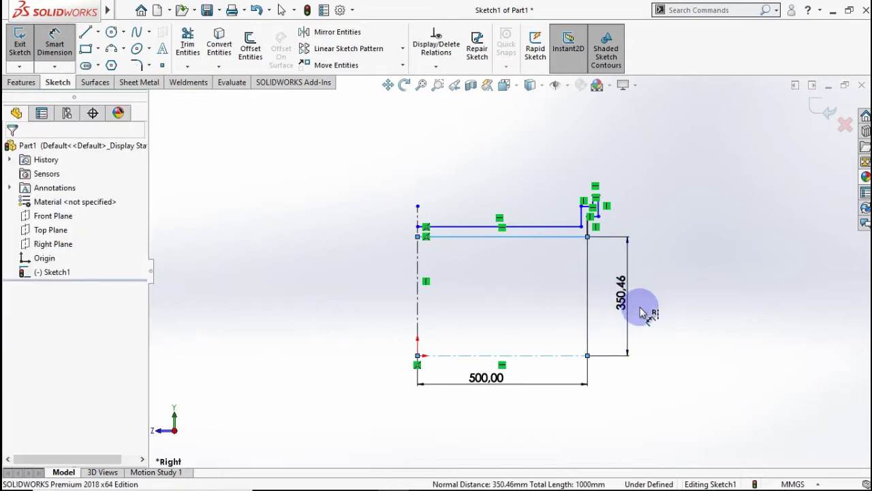
{"action": "left_click", "coordinate": [634, 313]}
{"action": "type", "text": "200"}
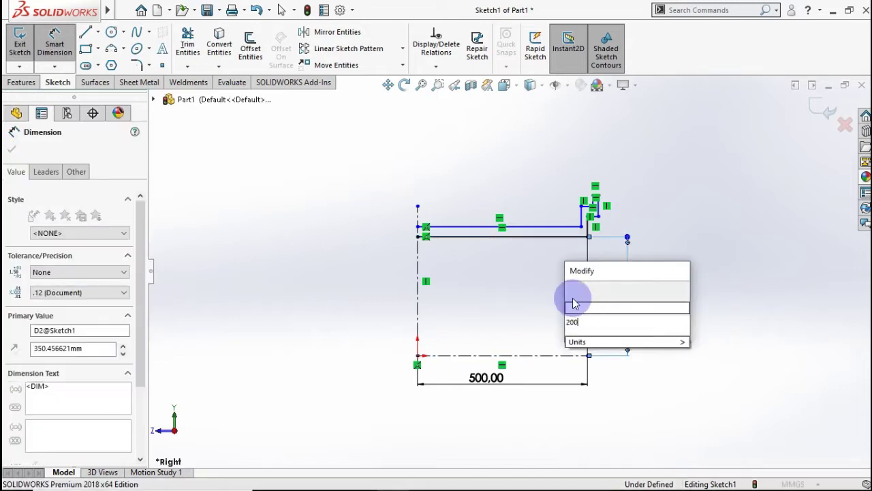
{"action": "left_click", "coordinate": [572, 293]}
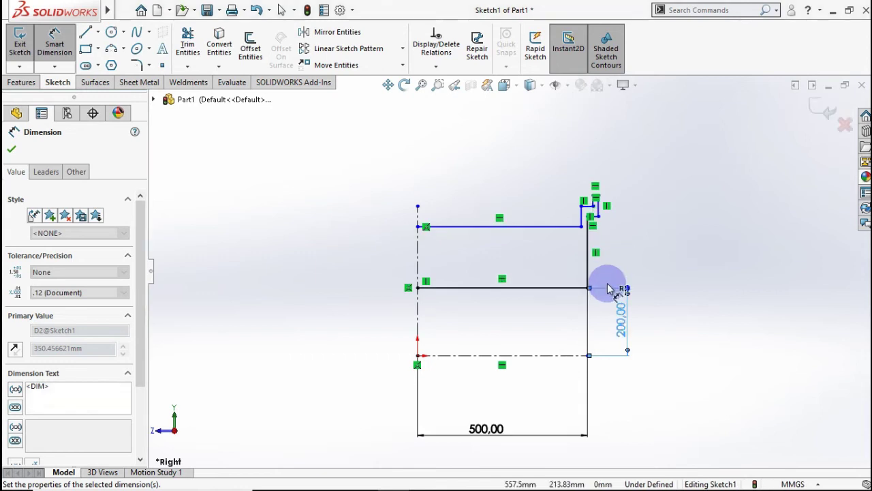
{"action": "scroll", "coordinate": [605, 299], "scroll_direction": "down", "scroll_amount": 2}
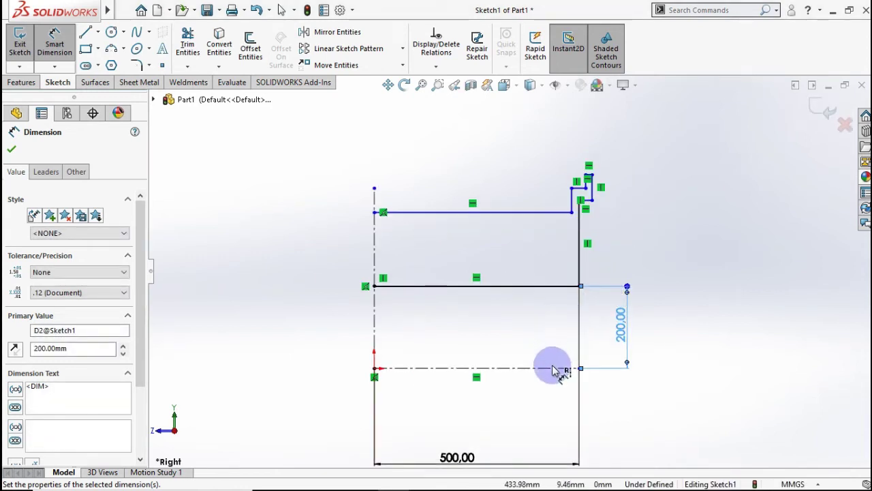
{"action": "left_click", "coordinate": [583, 212]}
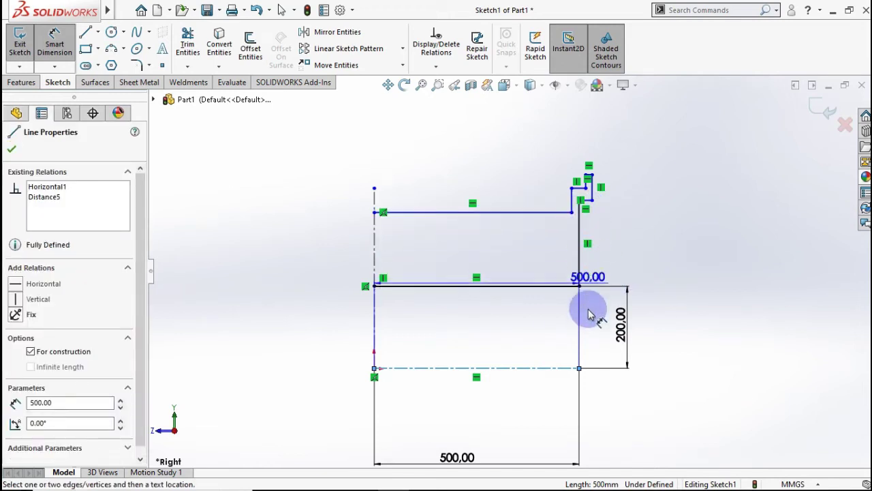
{"action": "left_click", "coordinate": [589, 202]}
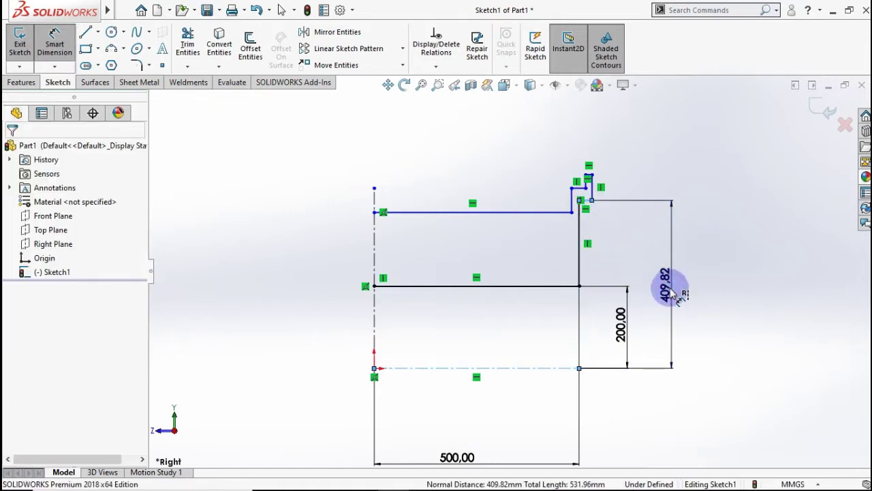
{"action": "left_click", "coordinate": [666, 293]}
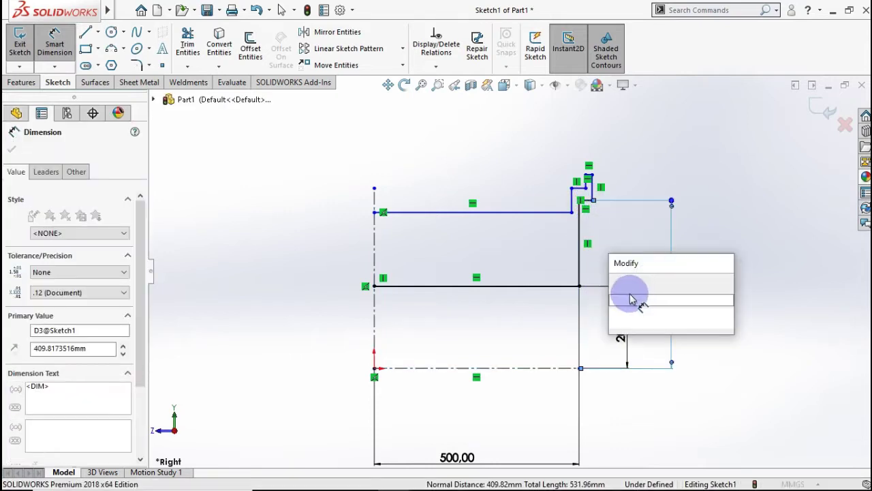
{"action": "type", "text": "220"}
{"action": "left_click", "coordinate": [614, 284]}
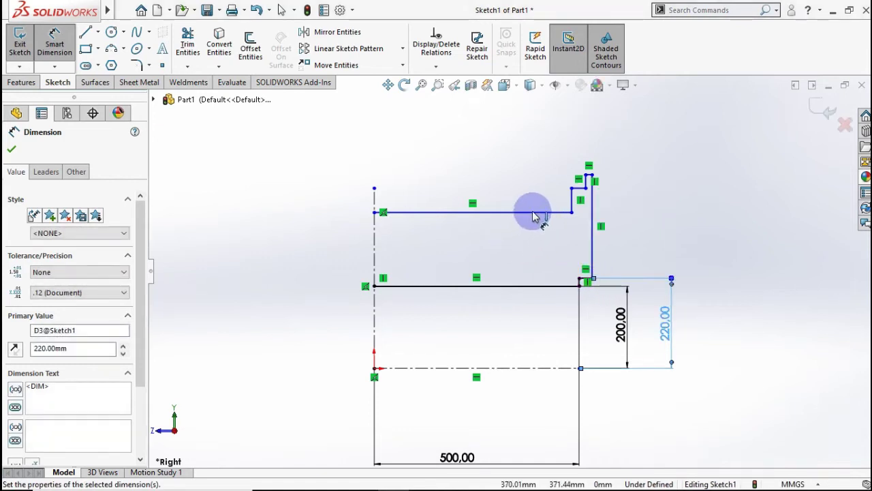
{"action": "scroll", "coordinate": [533, 216], "scroll_direction": "down", "scroll_amount": 1}
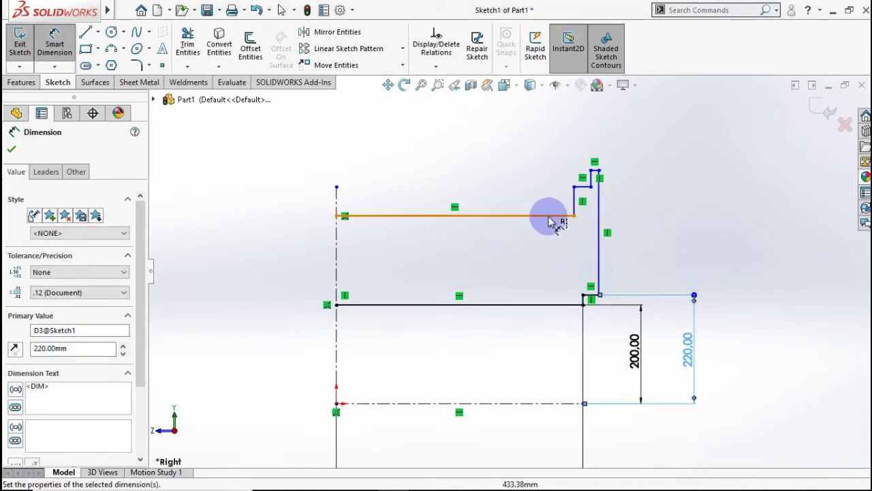
Set the wall thickness to 10 mm and the flange step height to 10 mm
{"action": "left_click", "coordinate": [508, 232]}
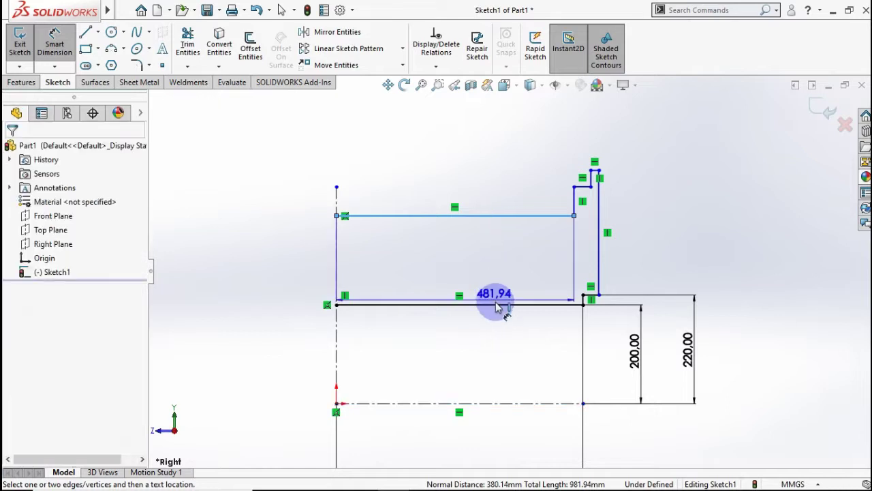
{"action": "left_click", "coordinate": [496, 304]}
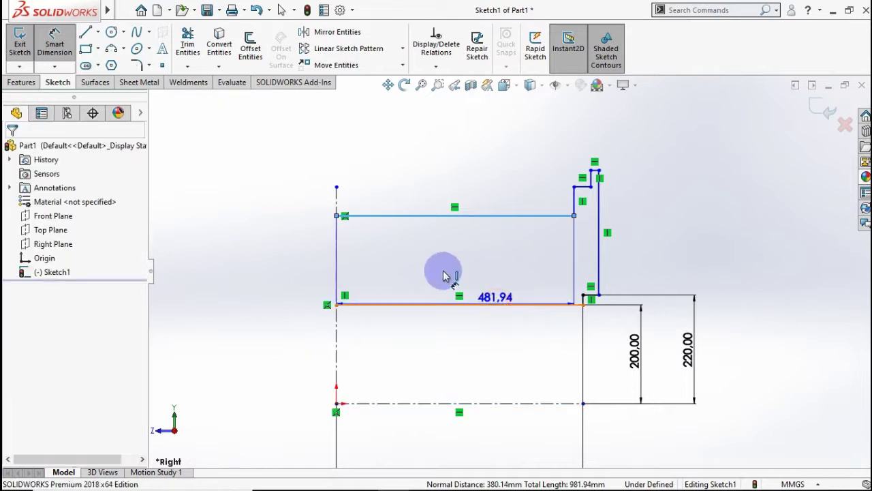
{"action": "left_click", "coordinate": [321, 264]}
{"action": "type", "text": "10"}
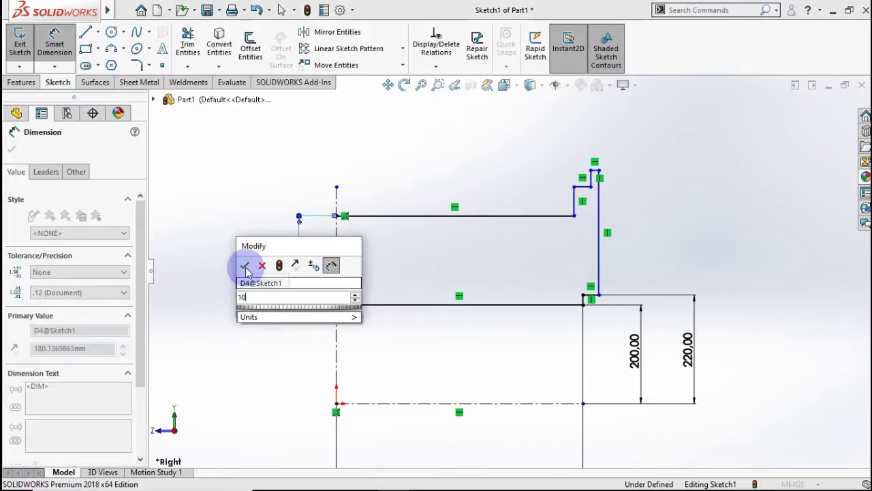
{"action": "left_click", "coordinate": [245, 266]}
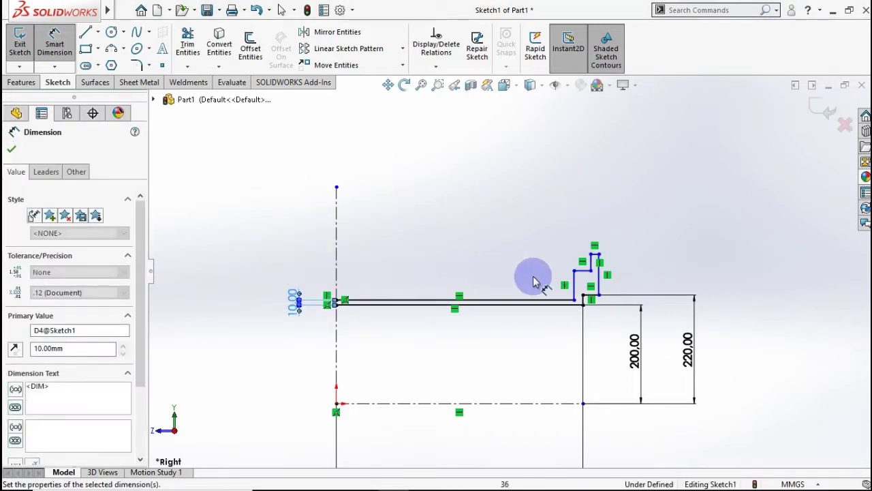
{"action": "scroll", "coordinate": [609, 296], "scroll_direction": "down", "scroll_amount": 2}
{"action": "scroll", "coordinate": [571, 272], "scroll_direction": "down", "scroll_amount": 2}
{"action": "scroll", "coordinate": [575, 277], "scroll_direction": "down", "scroll_amount": 2}
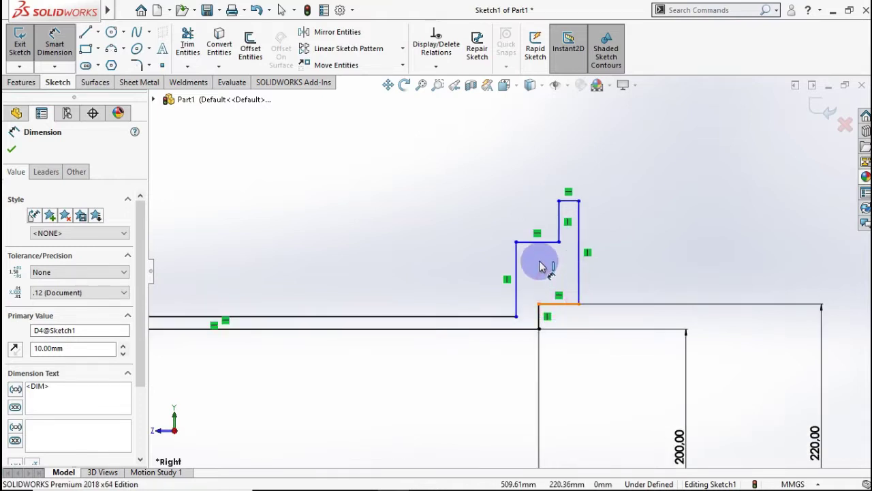
{"action": "left_click", "coordinate": [540, 266]}
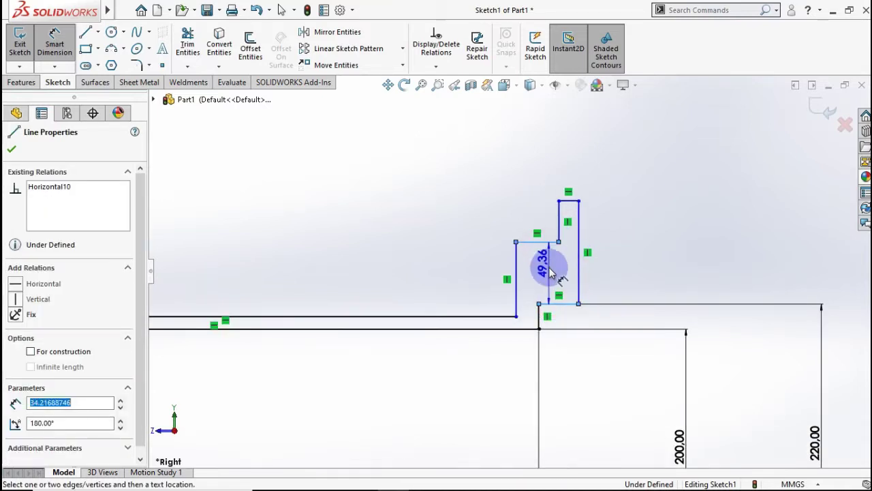
{"action": "left_click", "coordinate": [553, 303]}
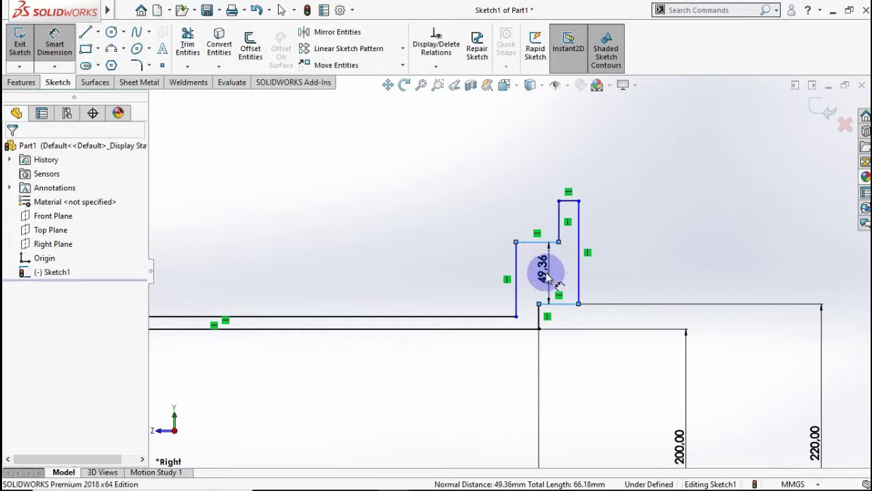
{"action": "left_click", "coordinate": [546, 274]}
{"action": "type", "text": "10"}
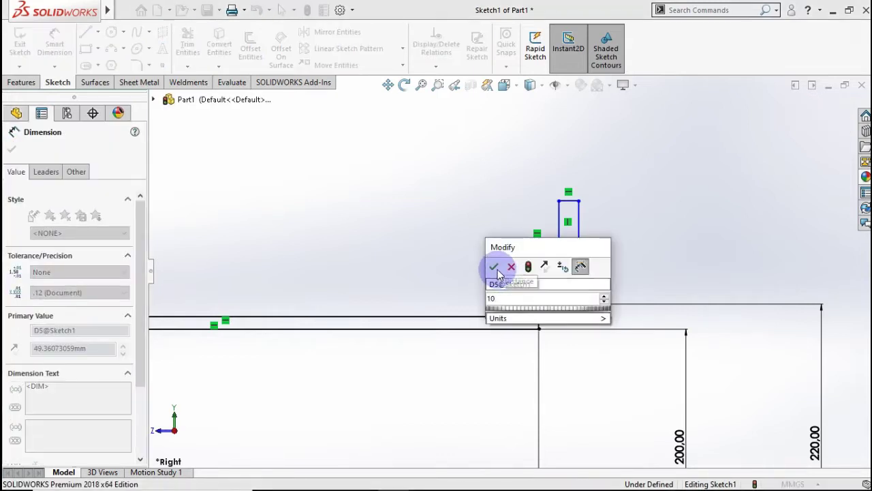
{"action": "left_click", "coordinate": [495, 267]}
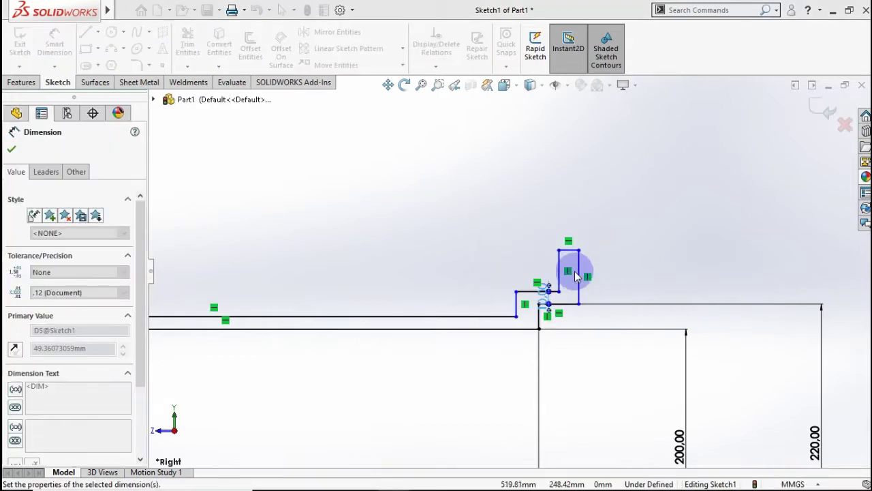
Make the flange 25 mm tall and 20 mm wide
{"action": "left_click", "coordinate": [634, 276]}
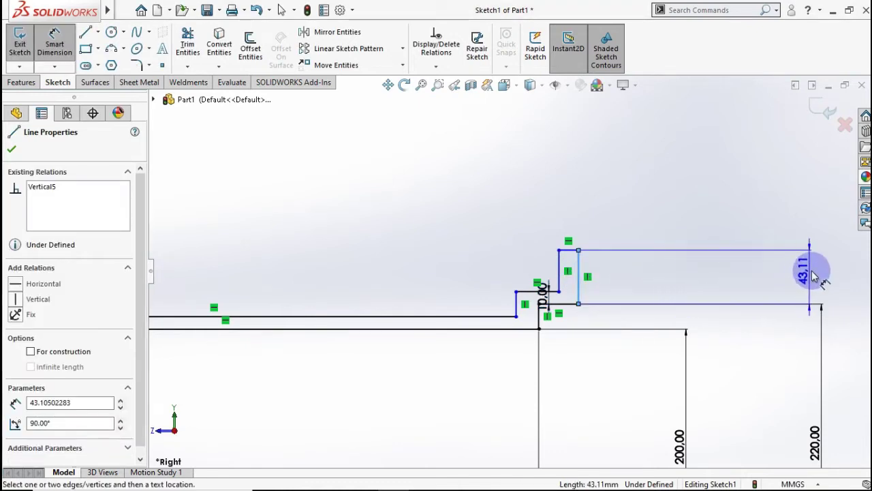
{"action": "left_click", "coordinate": [821, 275]}
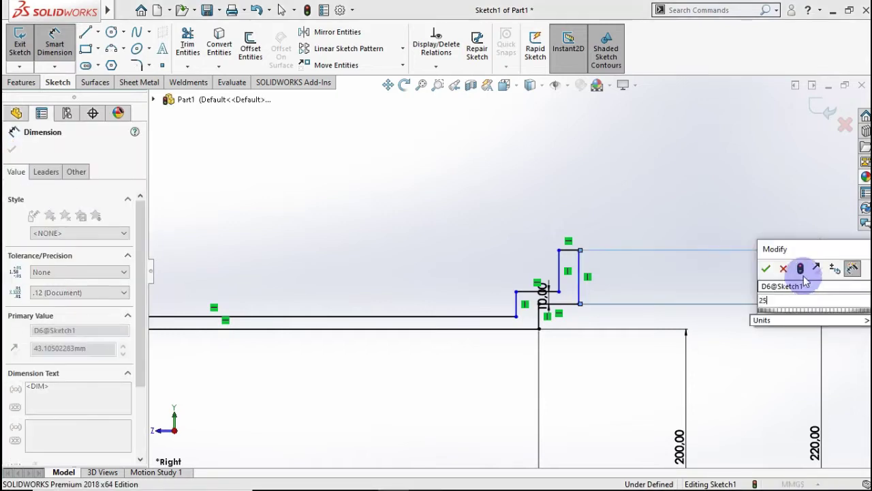
{"action": "type", "text": "25"}
{"action": "left_click", "coordinate": [766, 268]}
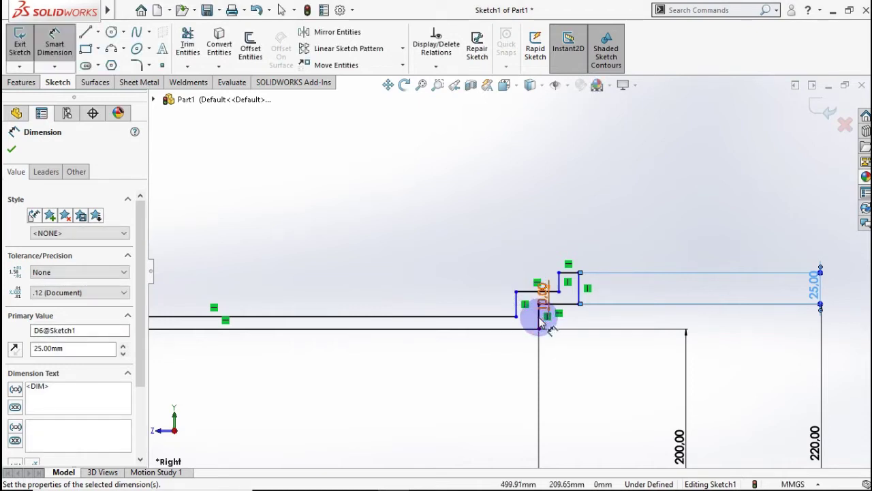
{"action": "left_click", "coordinate": [578, 293]}
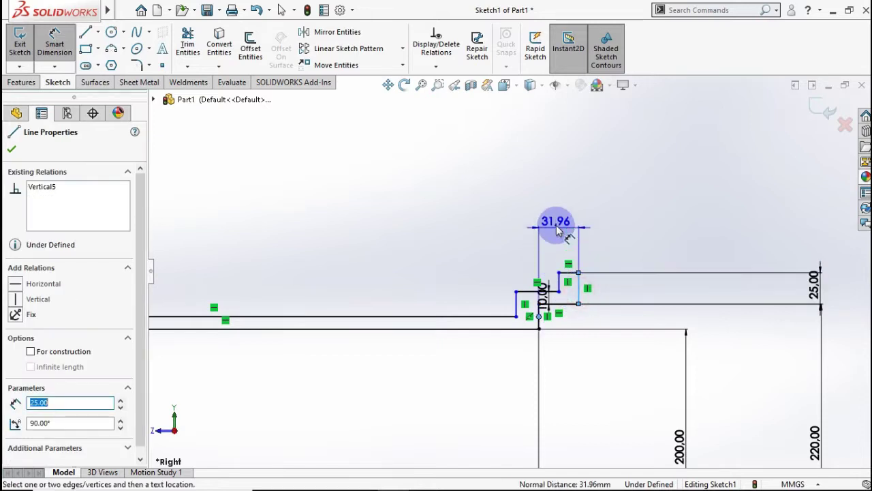
{"action": "left_click", "coordinate": [559, 232]}
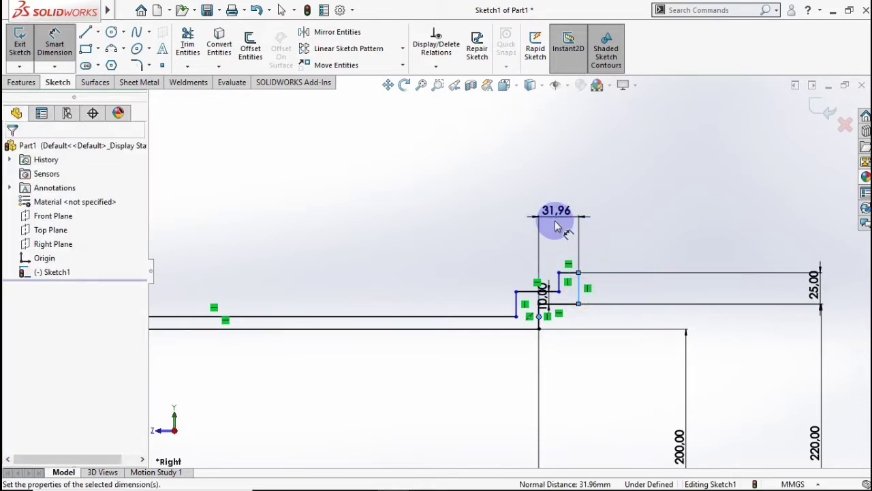
{"action": "left_click", "coordinate": [556, 227]}
{"action": "type", "text": "20"}
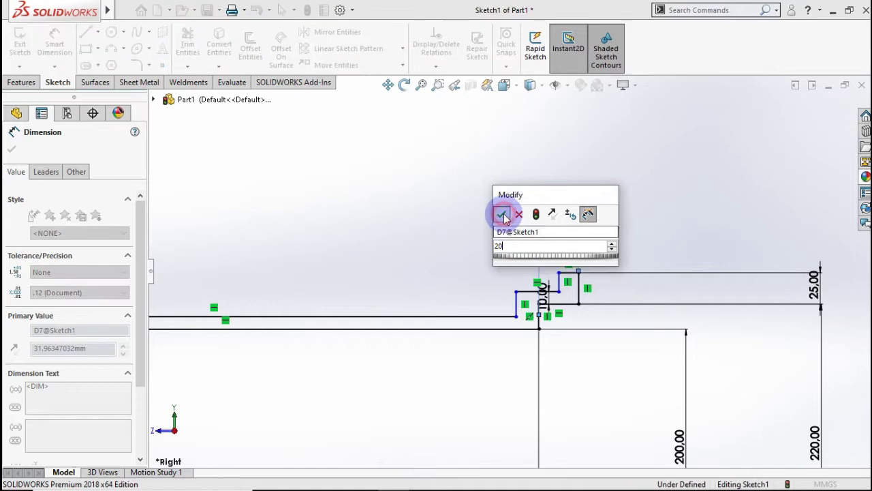
{"action": "left_click", "coordinate": [502, 215]}
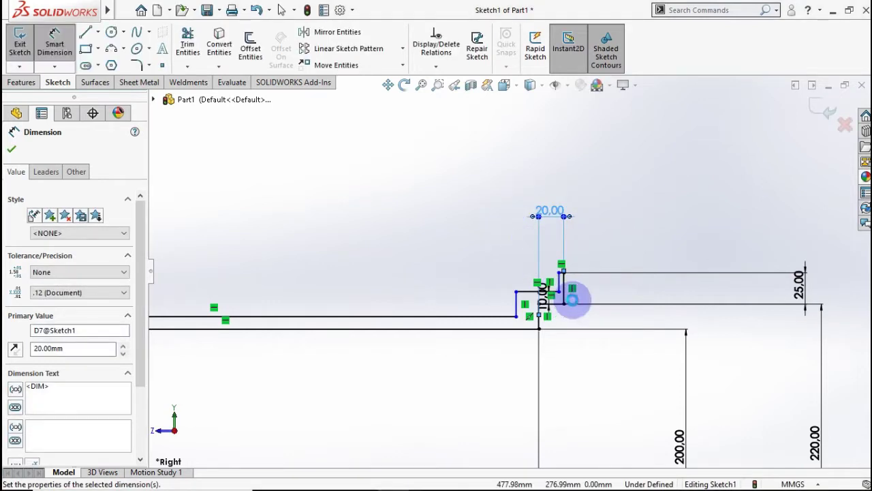
{"action": "scroll", "coordinate": [569, 288], "scroll_direction": "down", "scroll_amount": 3}
Dimension between the flange's inner vertical edges and change 3.85 to 10 mm
{"action": "scroll", "coordinate": [555, 280], "scroll_direction": "down", "scroll_amount": 3}
{"action": "scroll", "coordinate": [555, 279], "scroll_direction": "down", "scroll_amount": 1}
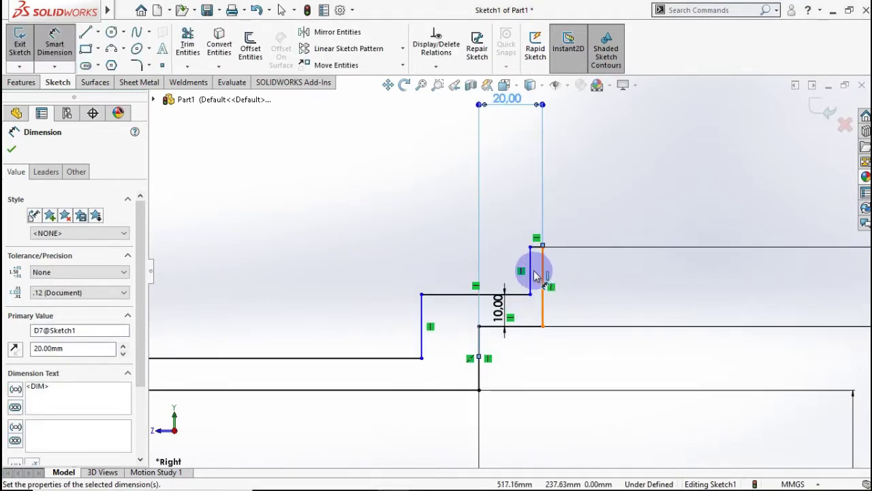
{"action": "left_click", "coordinate": [536, 276]}
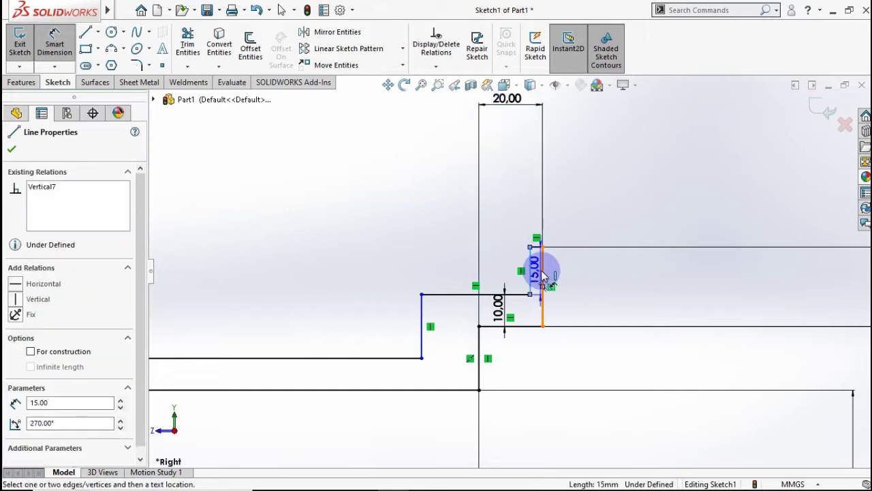
{"action": "left_click", "coordinate": [542, 274]}
{"action": "left_click", "coordinate": [647, 183]}
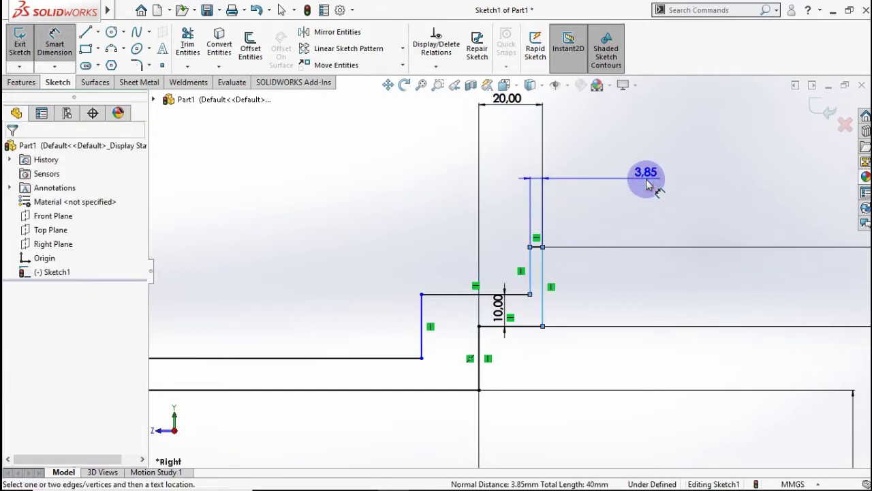
{"action": "double_click", "coordinate": [647, 184]}
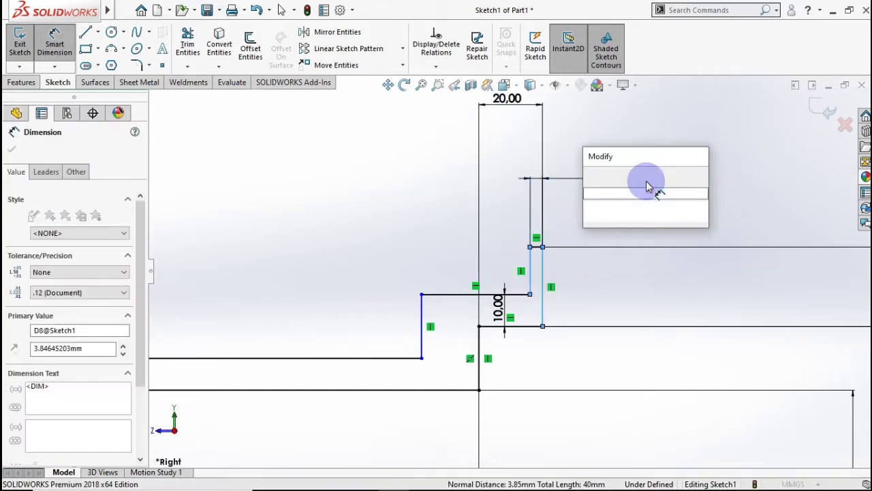
{"action": "type", "text": "1"}
{"action": "left_click", "coordinate": [589, 206]}
{"action": "type", "text": "10"}
{"action": "left_click", "coordinate": [592, 177]}
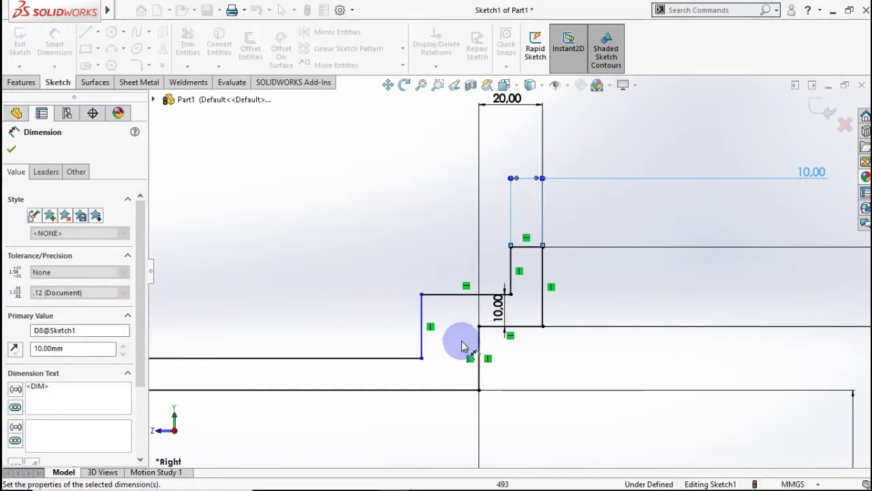
Add a horizontal dimension on the short step line, fully defining the shell sketch
{"action": "left_click", "coordinate": [422, 326]}
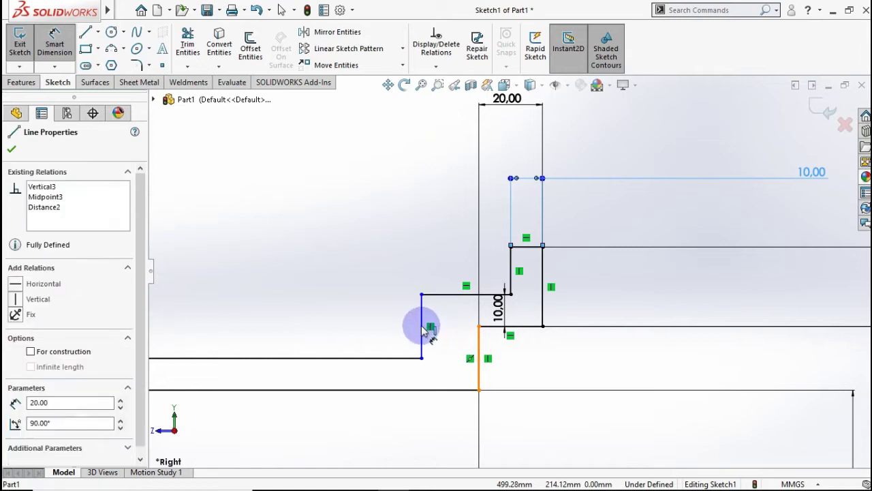
{"action": "left_click", "coordinate": [422, 326]}
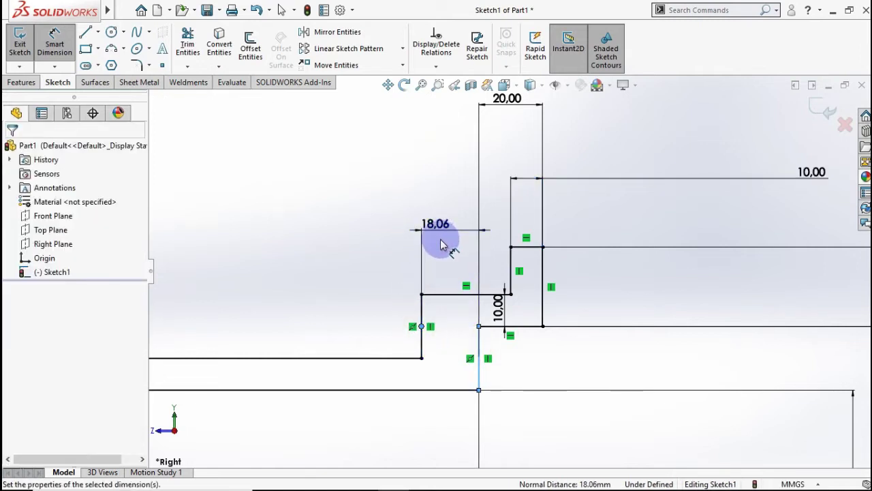
{"action": "left_click", "coordinate": [441, 245]}
{"action": "left_click", "coordinate": [379, 229]}
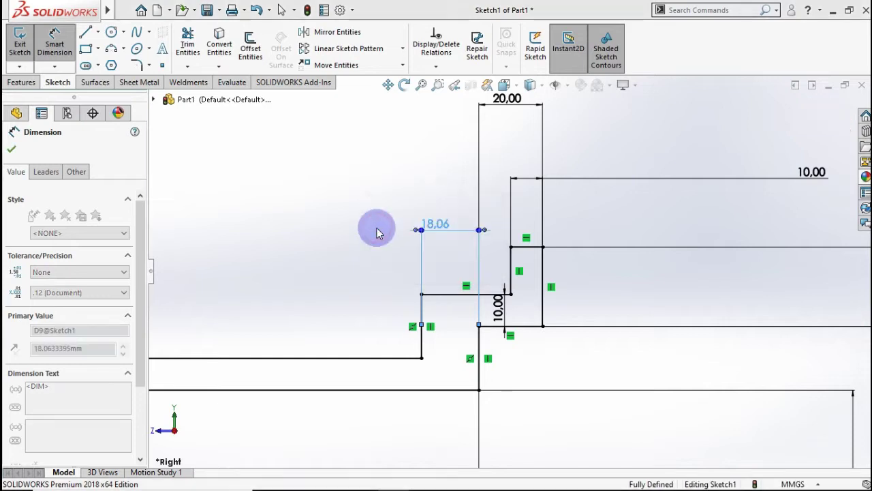
{"action": "scroll", "coordinate": [501, 300], "scroll_direction": "up", "scroll_amount": 3}
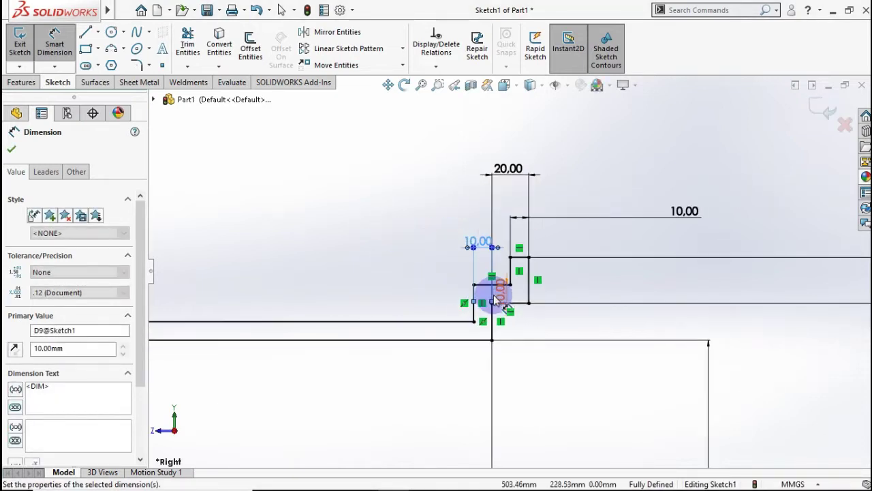
{"action": "scroll", "coordinate": [492, 293], "scroll_direction": "up", "scroll_amount": 1}
{"action": "scroll", "coordinate": [489, 293], "scroll_direction": "up", "scroll_amount": 2}
{"action": "scroll", "coordinate": [496, 296], "scroll_direction": "up", "scroll_amount": 1}
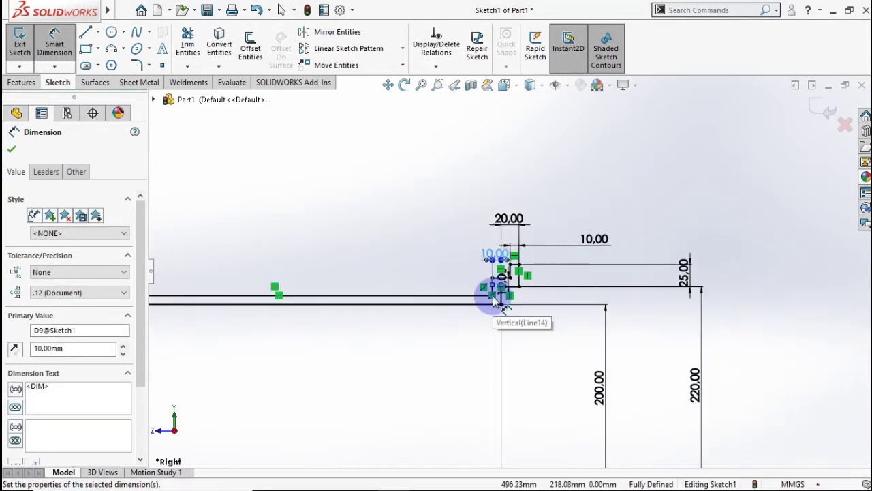
{"action": "scroll", "coordinate": [443, 298], "scroll_direction": "up", "scroll_amount": 2}
{"action": "scroll", "coordinate": [419, 298], "scroll_direction": "up", "scroll_amount": 1}
{"action": "scroll", "coordinate": [418, 296], "scroll_direction": "down", "scroll_amount": 1}
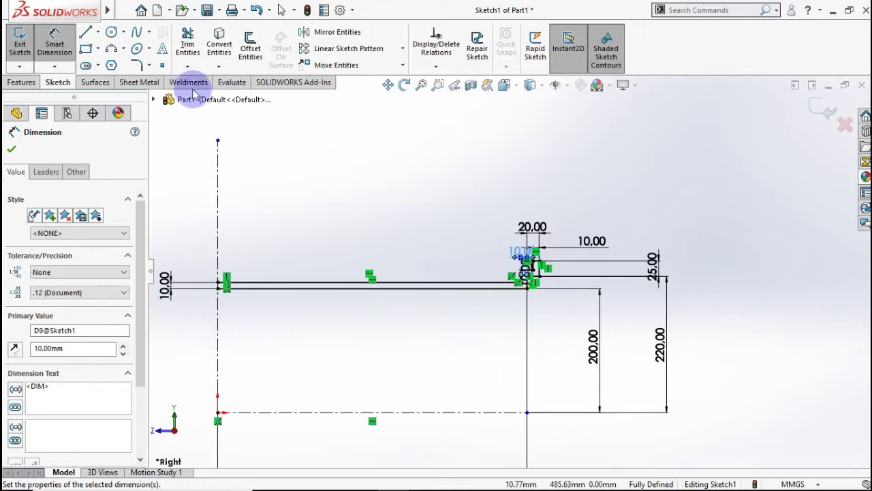
Mirror the wall and flange lines (Line5–Line15) about vertical centerline Line1
{"action": "left_click", "coordinate": [319, 36]}
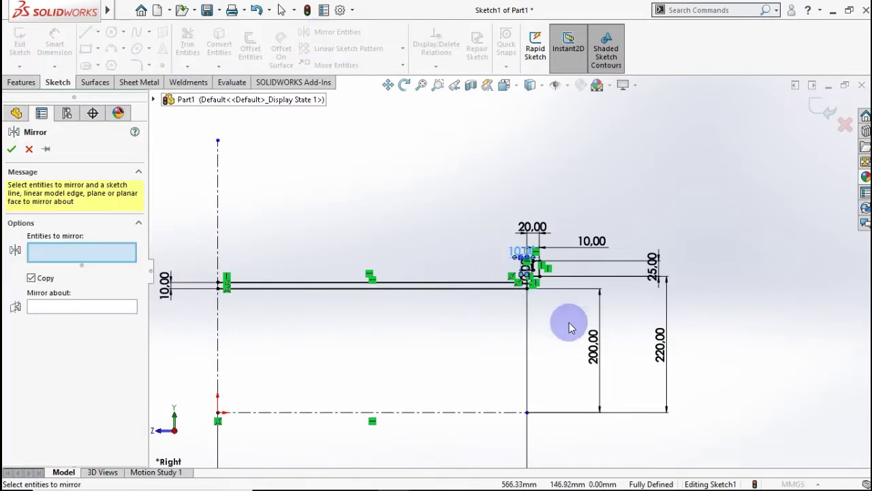
{"action": "left_click_drag", "start_coordinate": [352, 203], "coordinate": [253, 284]}
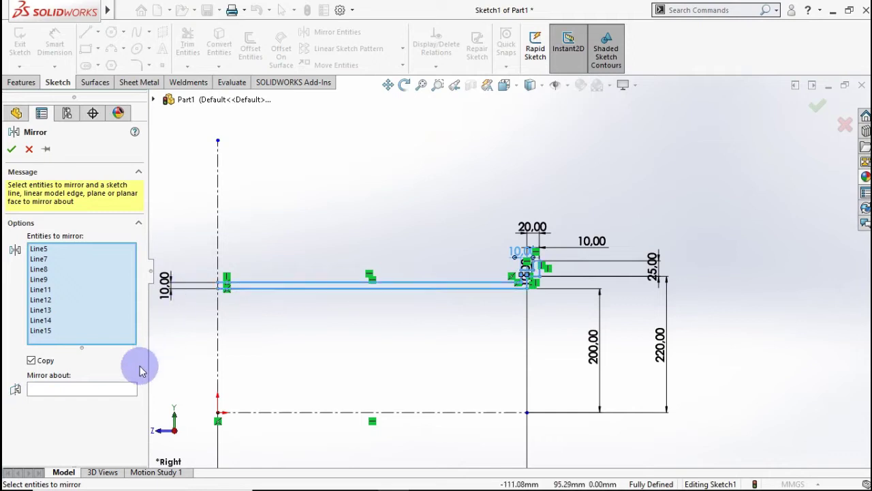
{"action": "left_click", "coordinate": [111, 393]}
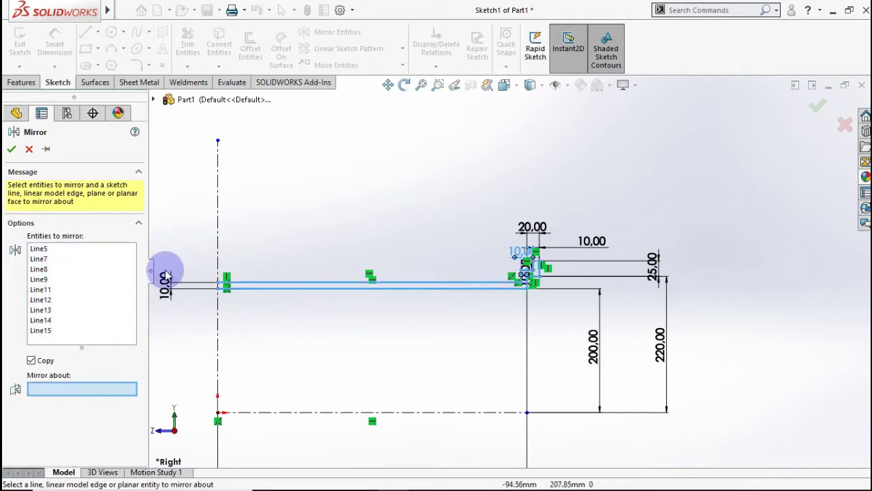
{"action": "left_click", "coordinate": [218, 213]}
{"action": "scroll", "coordinate": [230, 246], "scroll_direction": "up", "scroll_amount": 3}
{"action": "scroll", "coordinate": [225, 250], "scroll_direction": "up", "scroll_amount": 2}
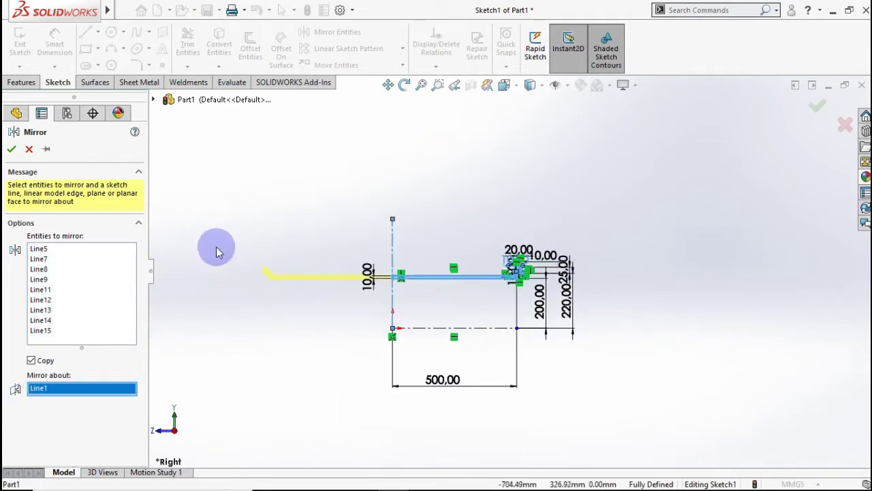
{"action": "key", "text": "Return"}
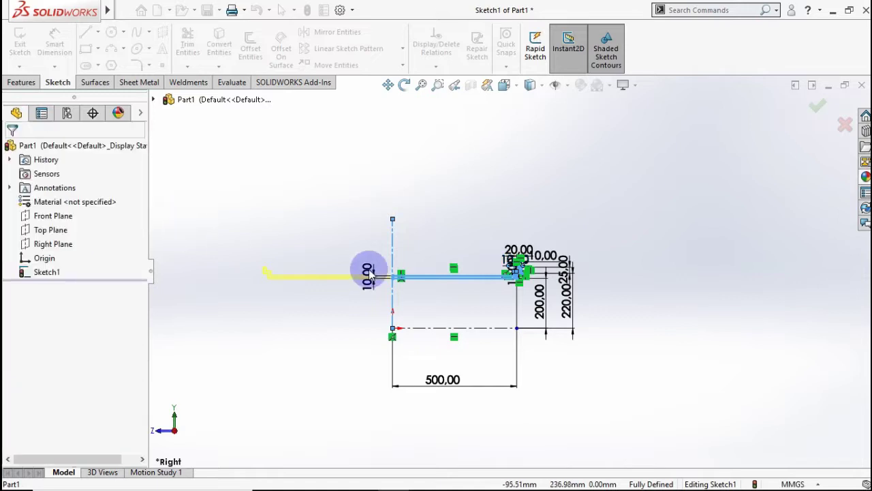
Revolve the profile 360° about the horizontal centerline into the flanged shell Revolve1
{"action": "left_click", "coordinate": [25, 82]}
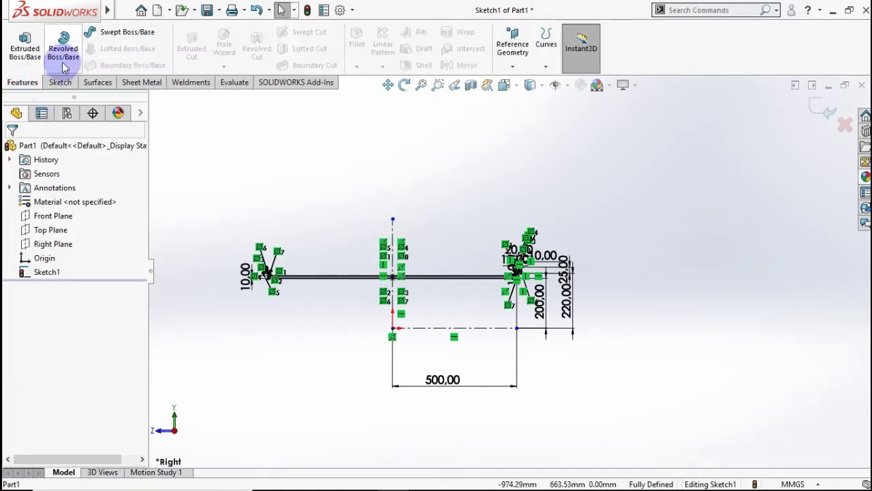
{"action": "left_click", "coordinate": [72, 60]}
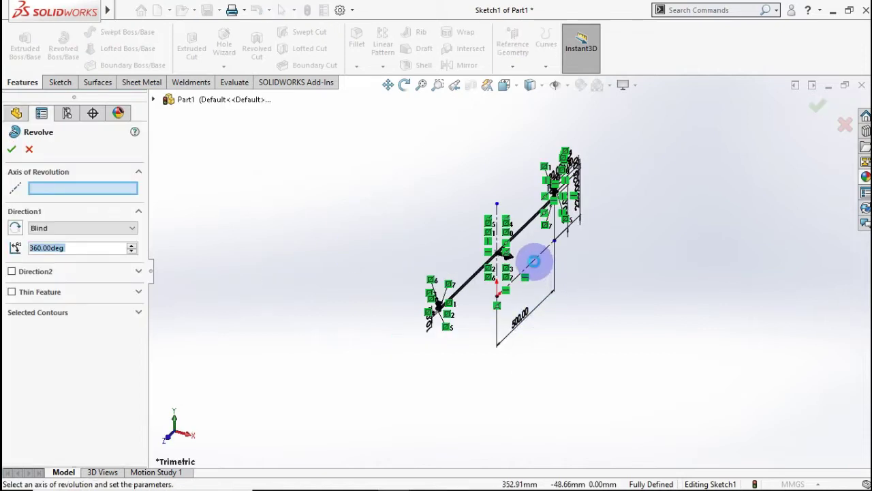
{"action": "left_click", "coordinate": [535, 263]}
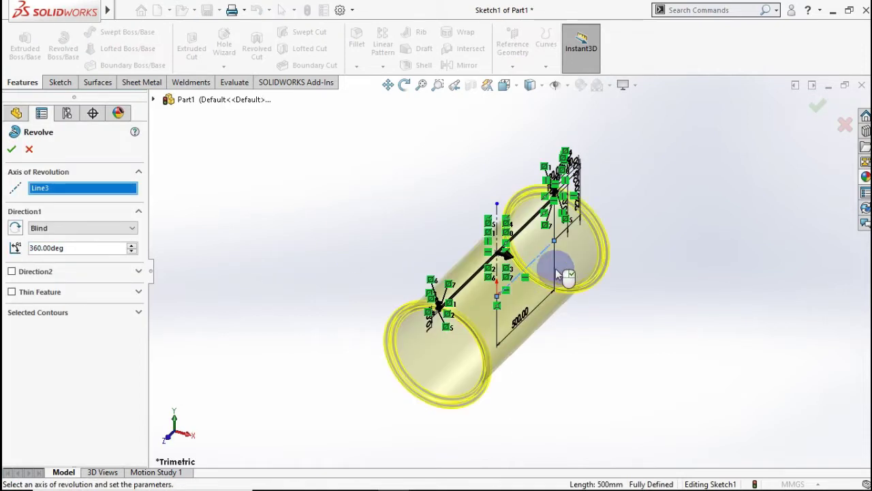
{"action": "left_click", "coordinate": [818, 112]}
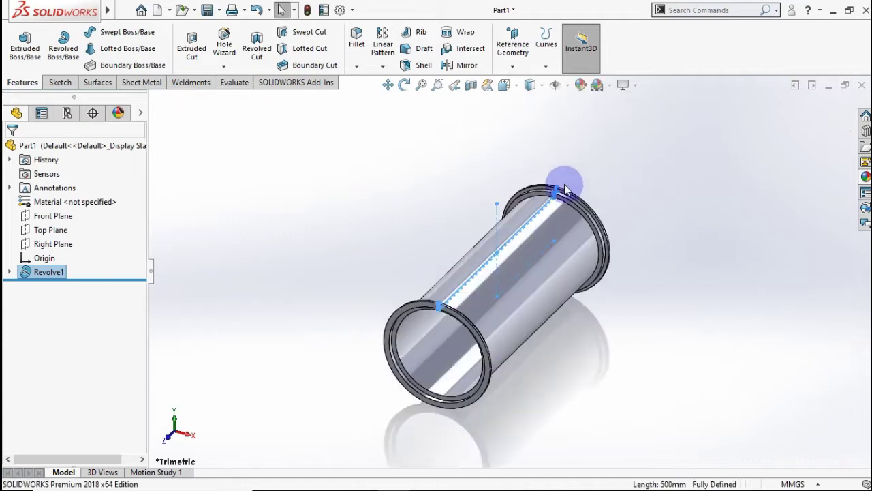
{"action": "left_click", "coordinate": [475, 177]}
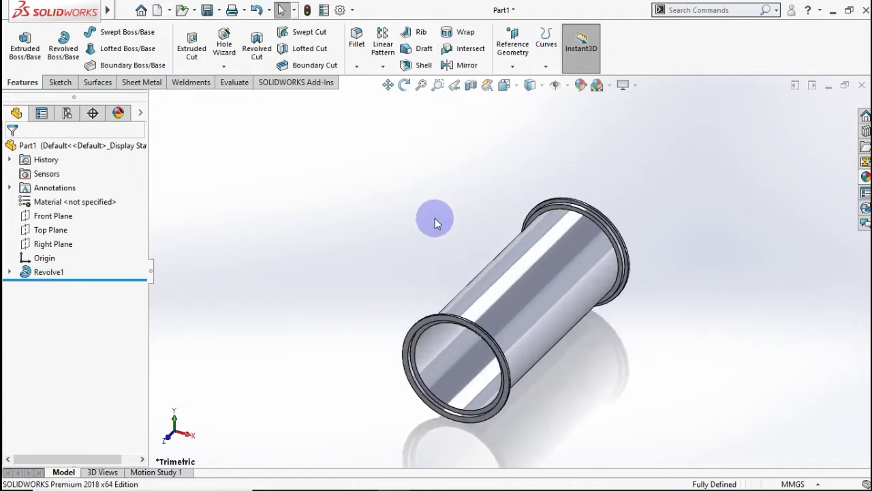
Orbit the flanged tube, snap back to isometric, and start a new reference plane
{"action": "mouse_move", "coordinate": [435, 218]}
{"action": "middle_mouse_down"}
{"action": "mouse_move", "coordinate": [407, 185]}
{"action": "mouse_move", "coordinate": [348, 184]}
{"action": "mouse_move", "coordinate": [399, 195]}
{"action": "mouse_move", "coordinate": [403, 242]}
{"action": "middle_mouse_up"}
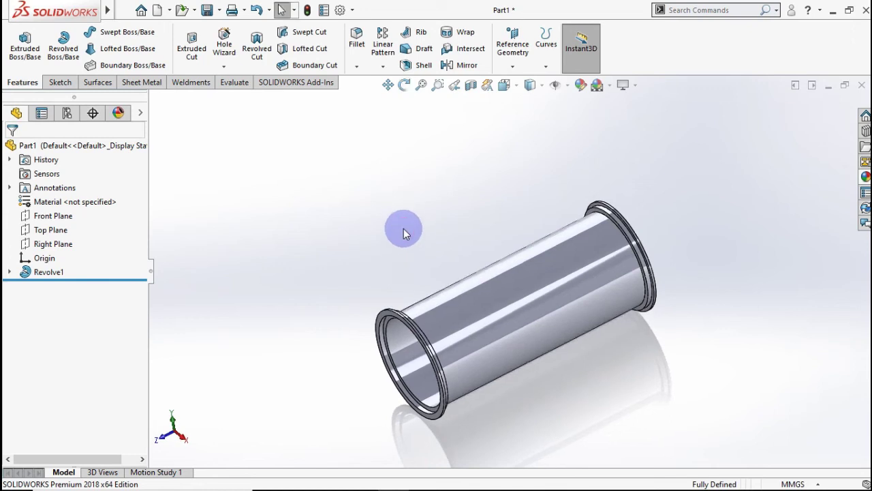
{"action": "key", "text": "ctrl+7"}
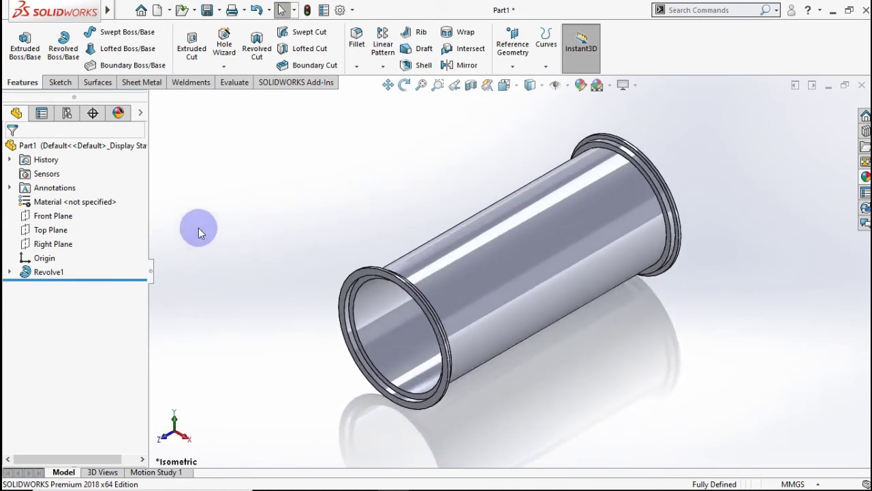
{"action": "left_click", "coordinate": [513, 66]}
{"action": "left_click", "coordinate": [511, 63]}
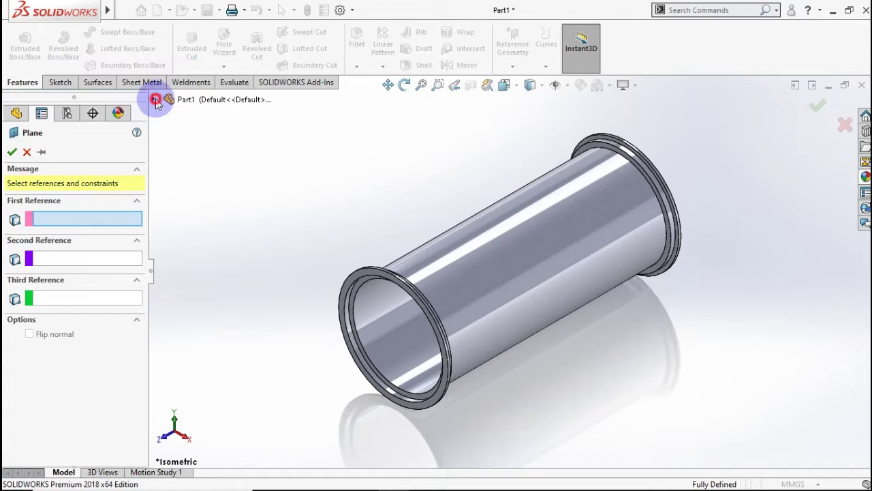
Create Plane1 parallel to the Top Plane at a 300 mm offset
{"action": "left_click", "coordinate": [155, 101]}
{"action": "left_click", "coordinate": [208, 185]}
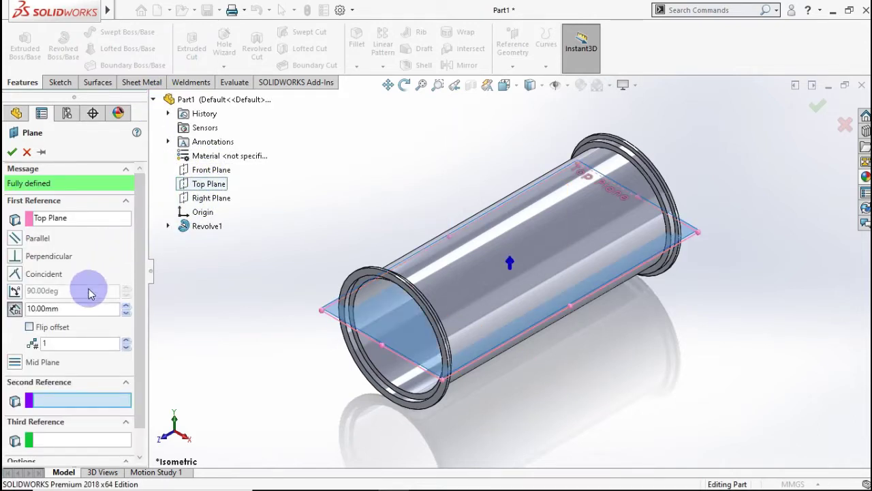
{"action": "left_click", "coordinate": [87, 308]}
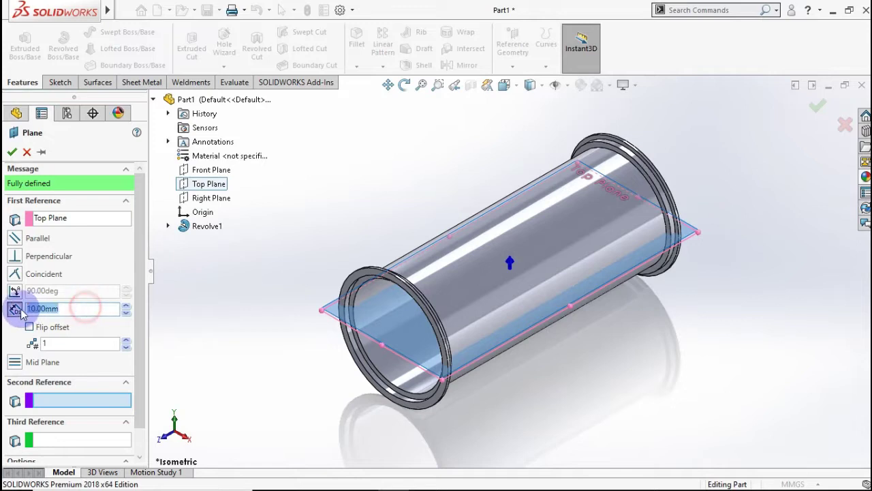
{"action": "type", "text": "300"}
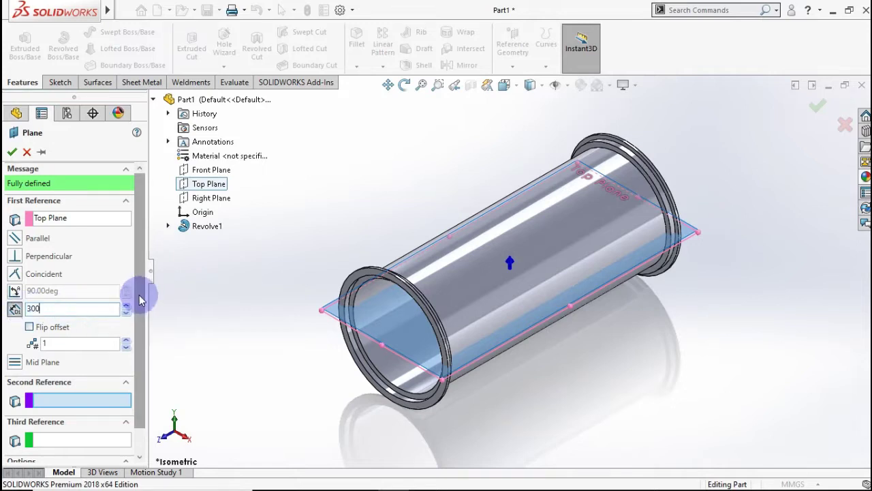
{"action": "left_click", "coordinate": [199, 300]}
{"action": "left_click", "coordinate": [15, 238]}
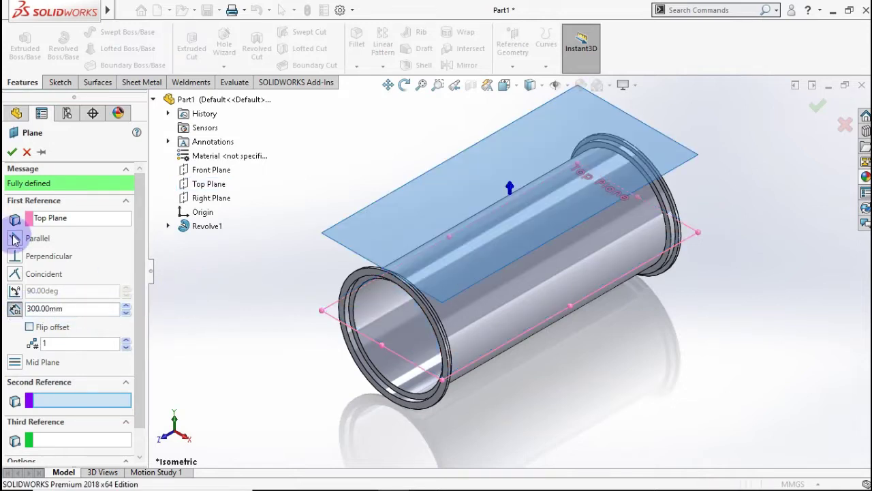
{"action": "left_click", "coordinate": [13, 153]}
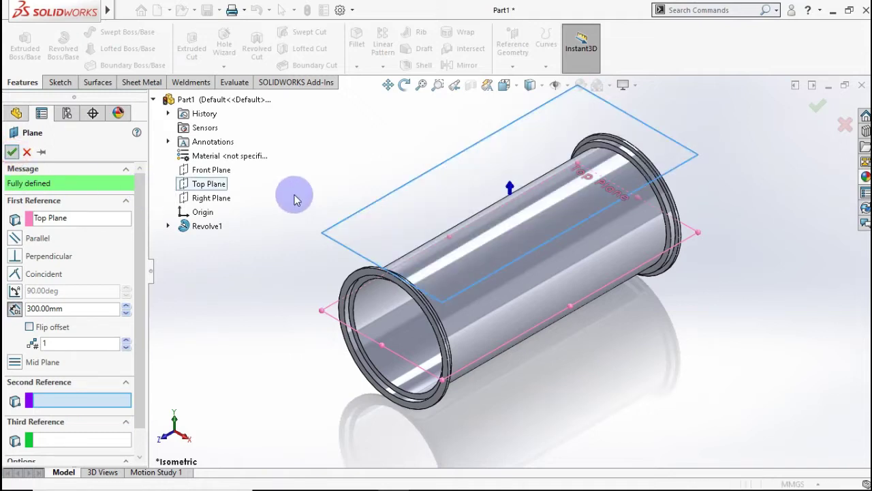
{"action": "left_click", "coordinate": [372, 184]}
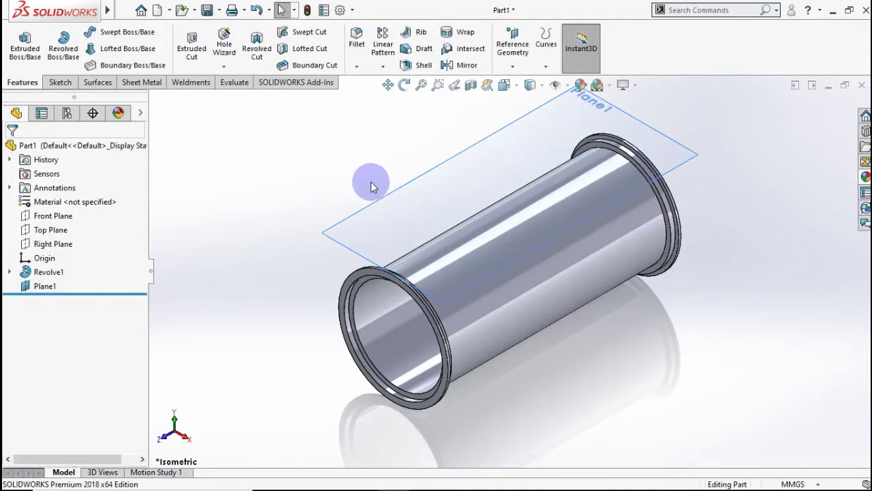
Start a sketch on Plane1 with a vertical centerline down from the shell's top edge
{"action": "left_click", "coordinate": [443, 186]}
{"action": "right_click", "coordinate": [444, 186]}
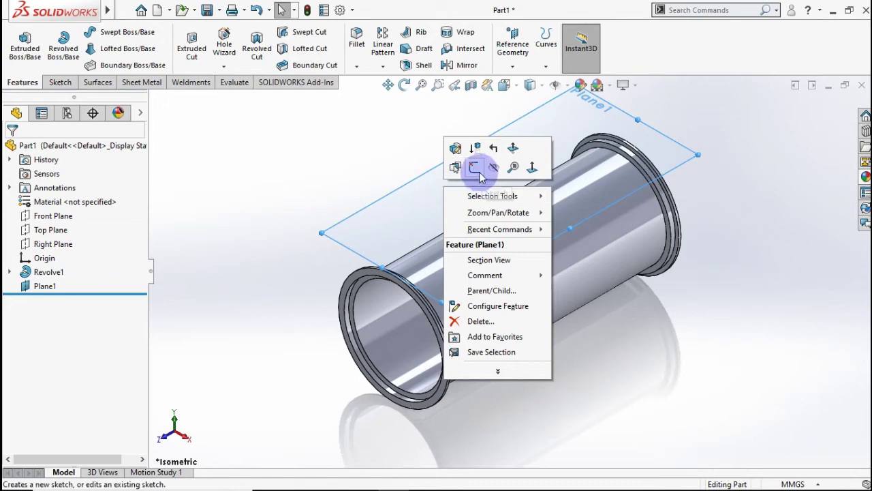
{"action": "left_click", "coordinate": [475, 168]}
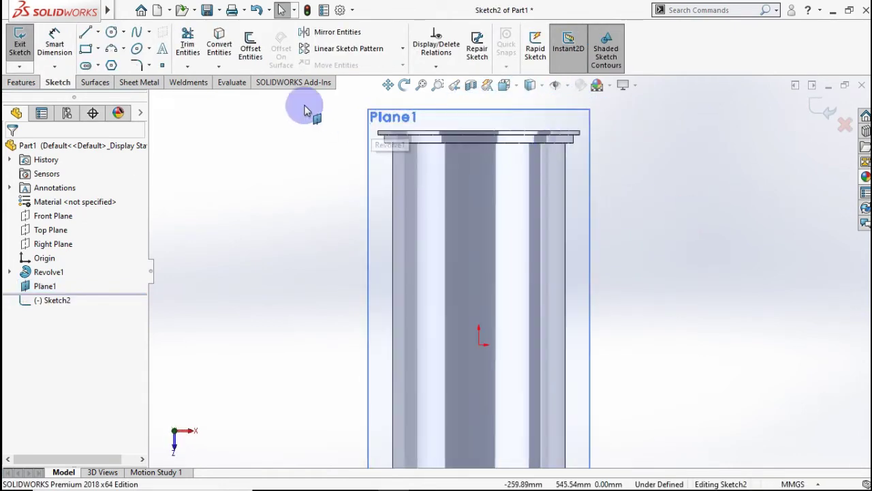
{"action": "left_click", "coordinate": [98, 32]}
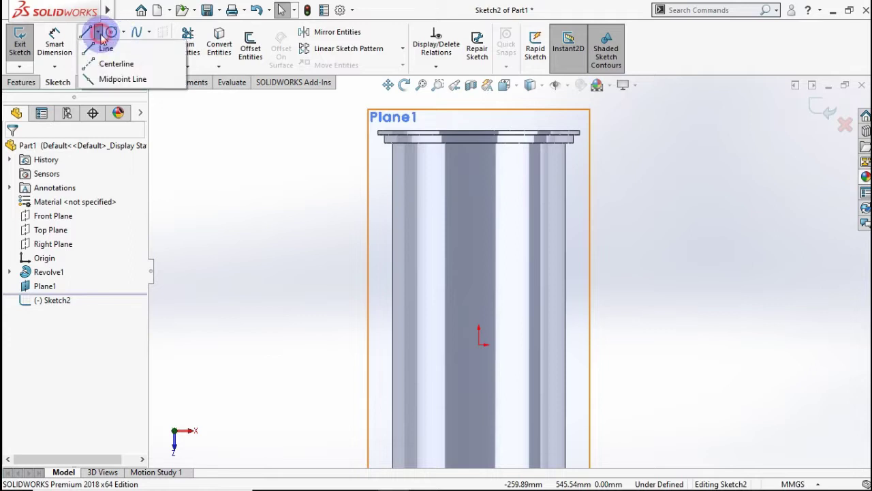
{"action": "left_click", "coordinate": [102, 60]}
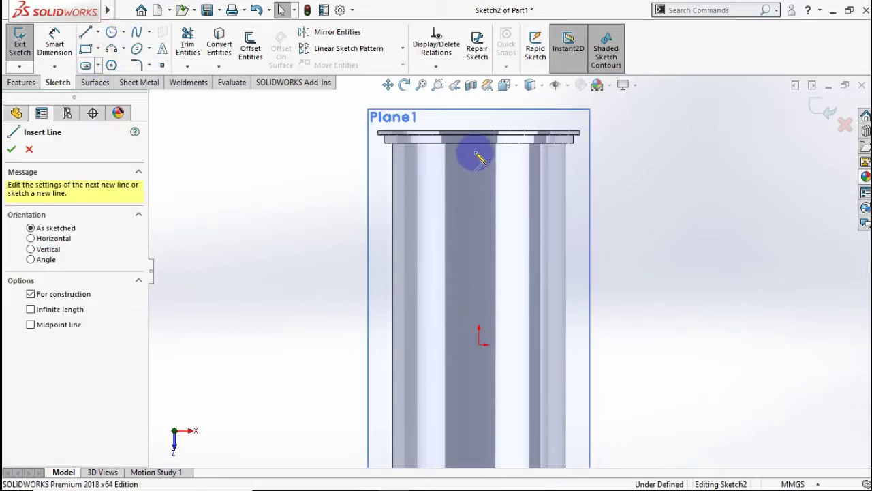
{"action": "left_click", "coordinate": [479, 143]}
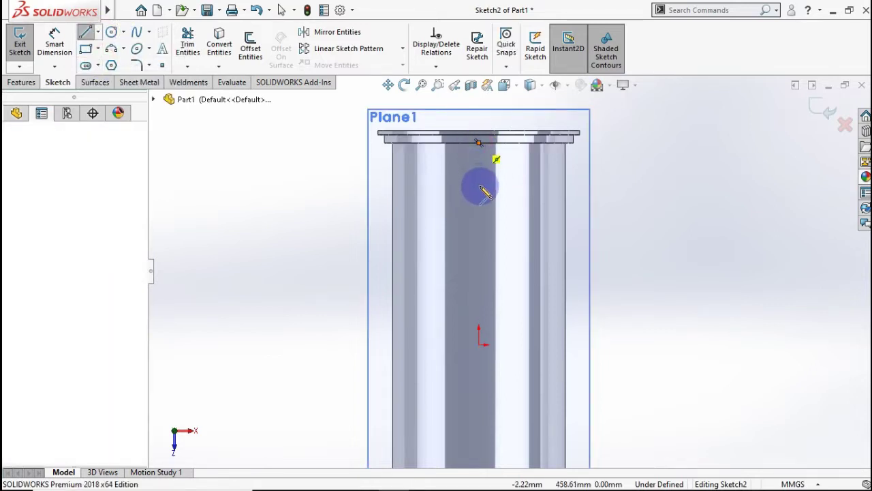
{"action": "double_click", "coordinate": [480, 194]}
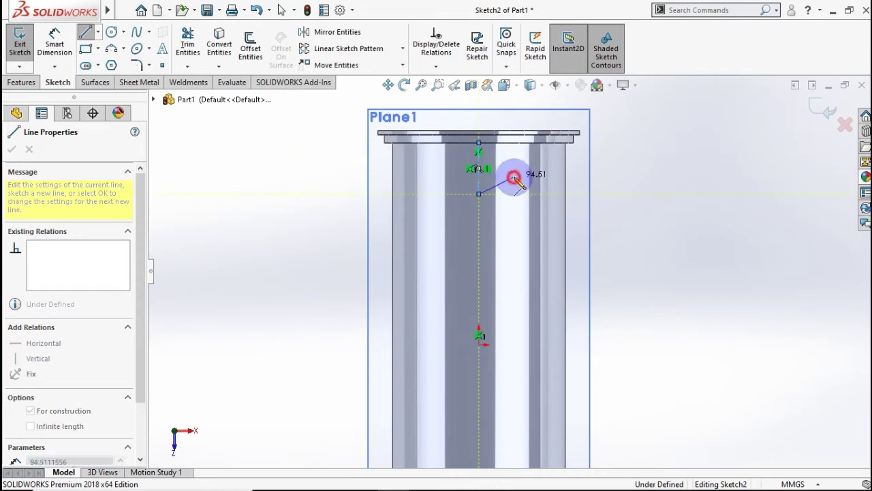
Draw a circle at the centerline's end and dimension the centerline to 150 mm
{"action": "left_click", "coordinate": [111, 32]}
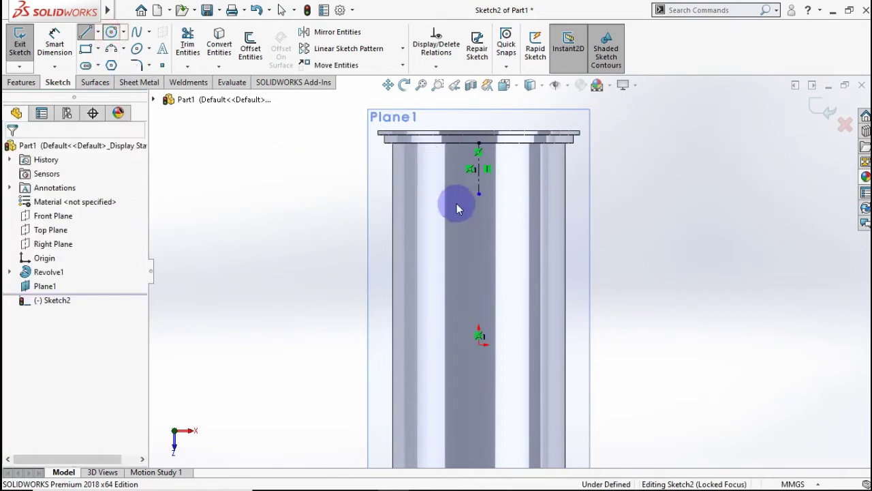
{"action": "left_click", "coordinate": [480, 195]}
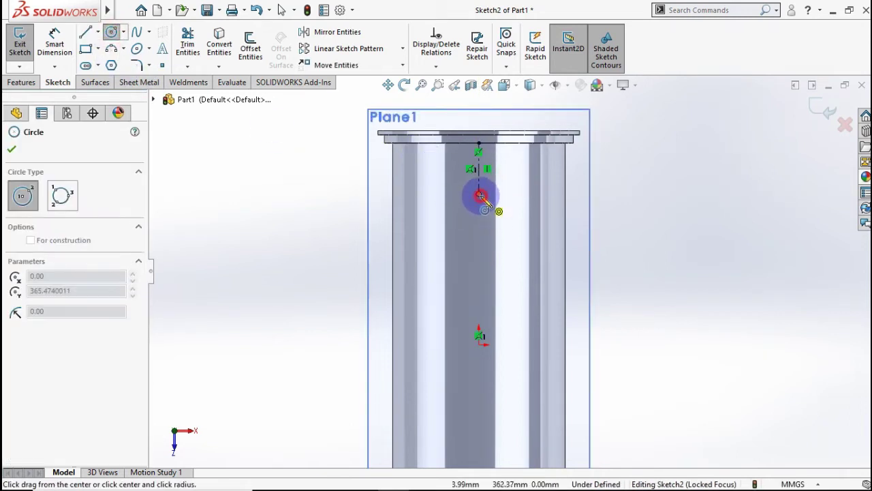
{"action": "left_click", "coordinate": [516, 196]}
{"action": "left_click", "coordinate": [58, 44]}
{"action": "left_click", "coordinate": [288, 145]}
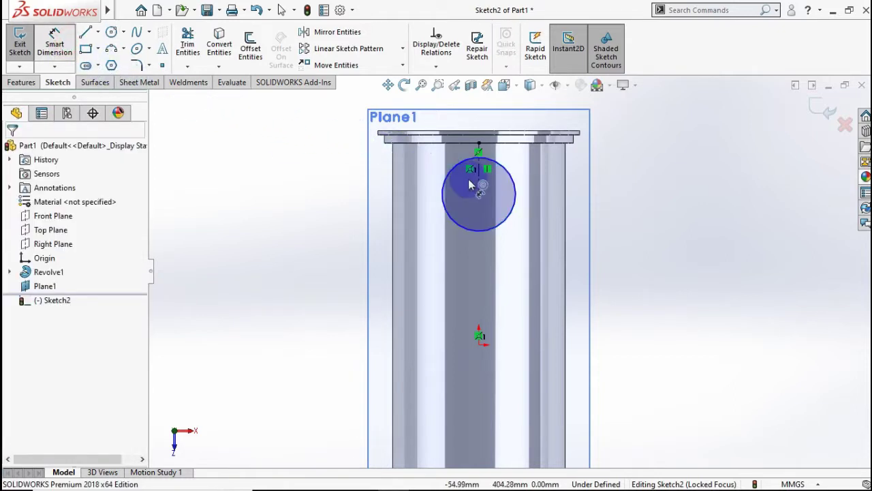
{"action": "left_click", "coordinate": [481, 179]}
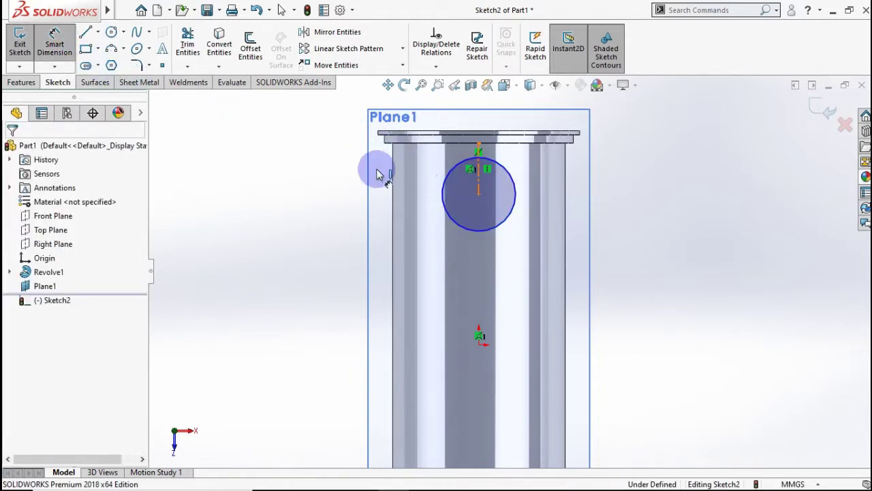
{"action": "left_click", "coordinate": [334, 179]}
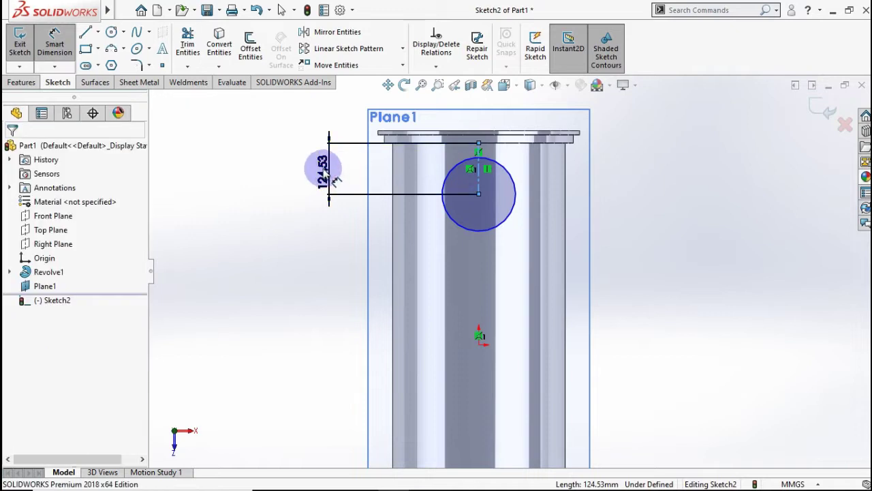
{"action": "type", "text": "150"}
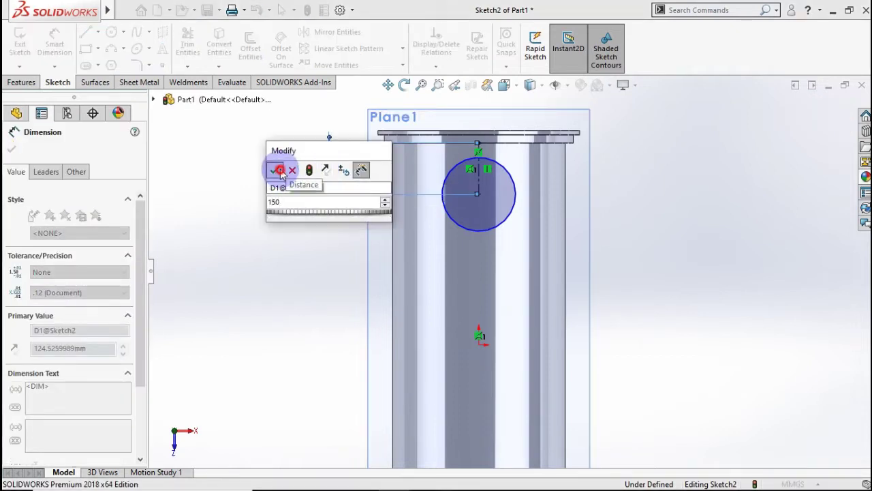
{"action": "left_click", "coordinate": [275, 170]}
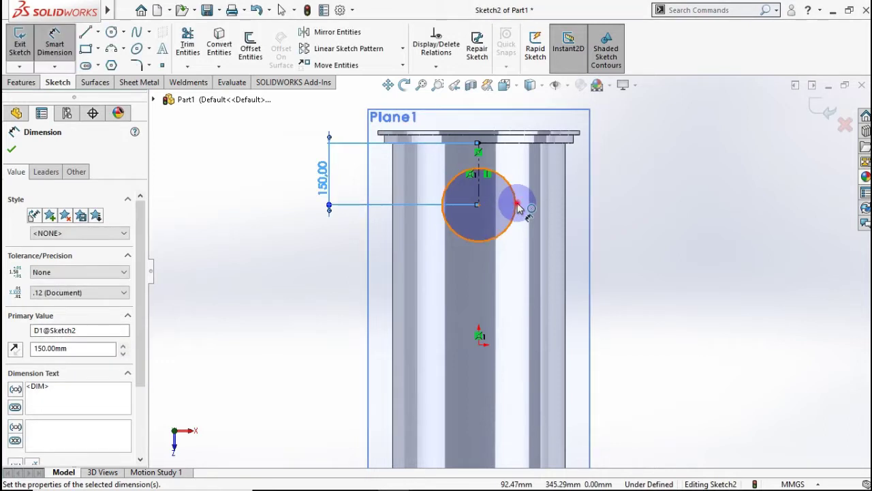
Dimension the circle's diameter to 150 mm
{"action": "left_click", "coordinate": [612, 215]}
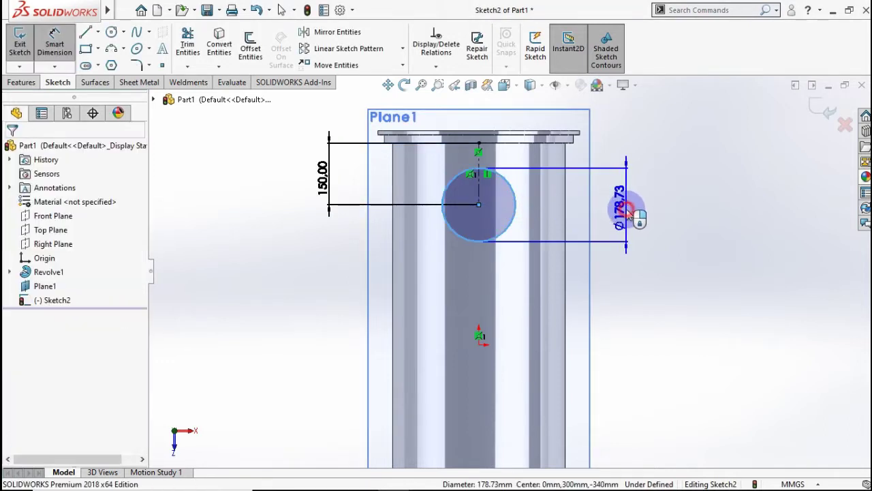
{"action": "left_click", "coordinate": [621, 216]}
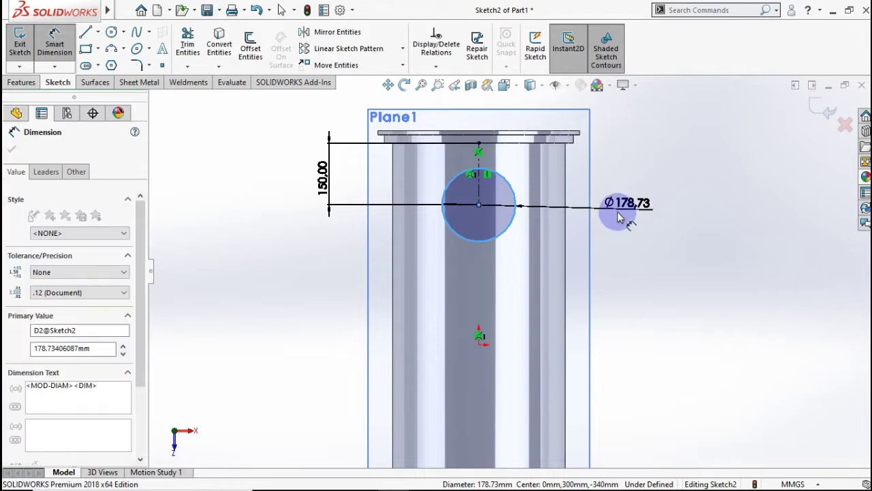
{"action": "type", "text": "150"}
{"action": "left_click", "coordinate": [572, 209]}
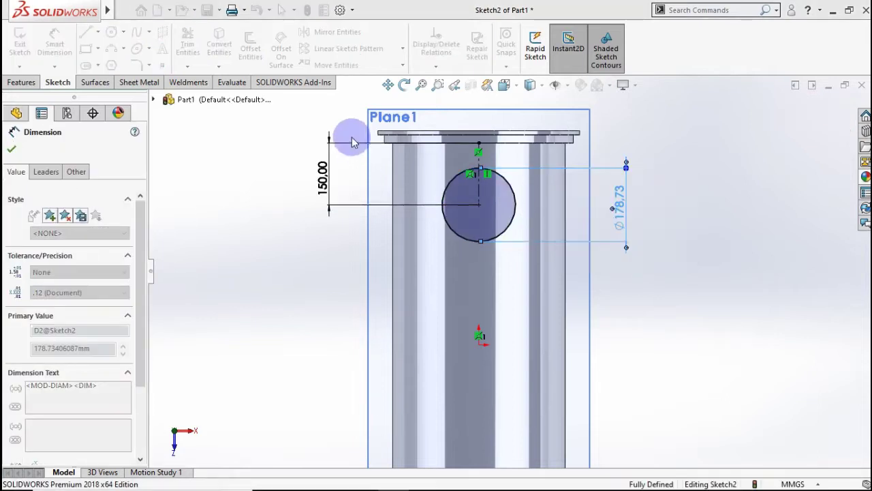
{"action": "left_click", "coordinate": [23, 83]}
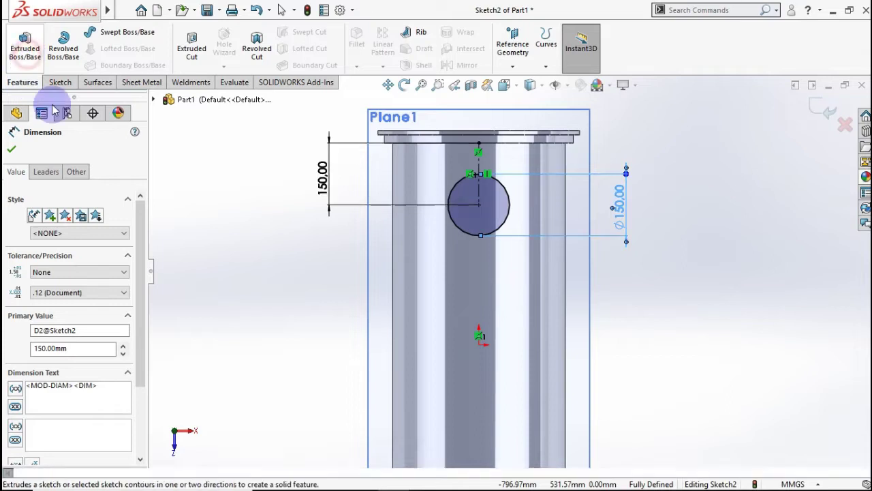
Extrude the 150 mm circle Up To Surface, ending at the shell's cylindrical face
{"action": "left_click", "coordinate": [25, 49]}
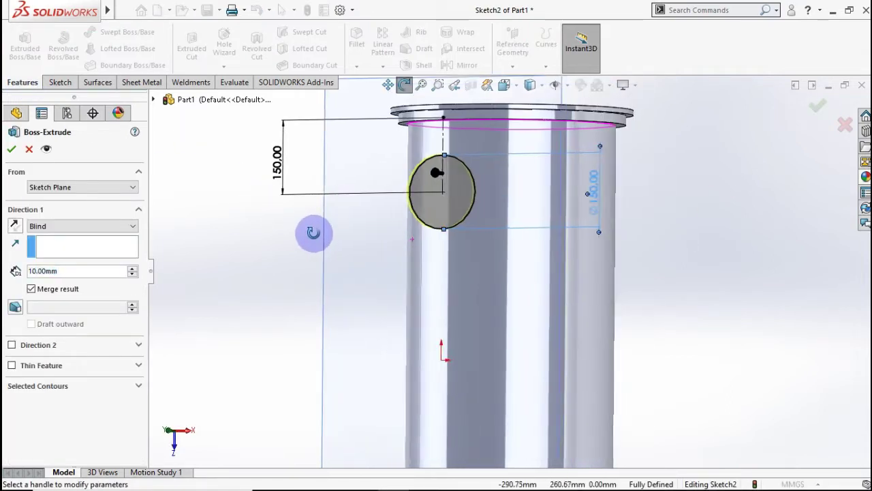
{"action": "left_click", "coordinate": [117, 226]}
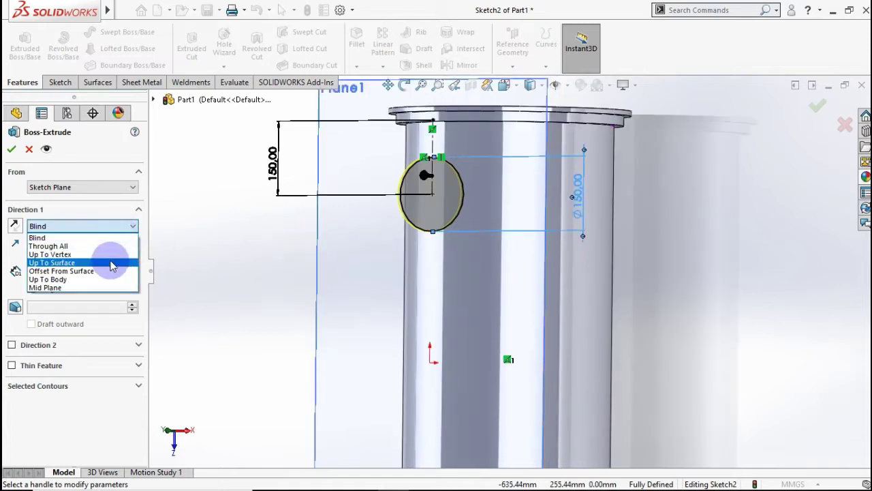
{"action": "left_click", "coordinate": [113, 264]}
{"action": "left_click", "coordinate": [476, 306]}
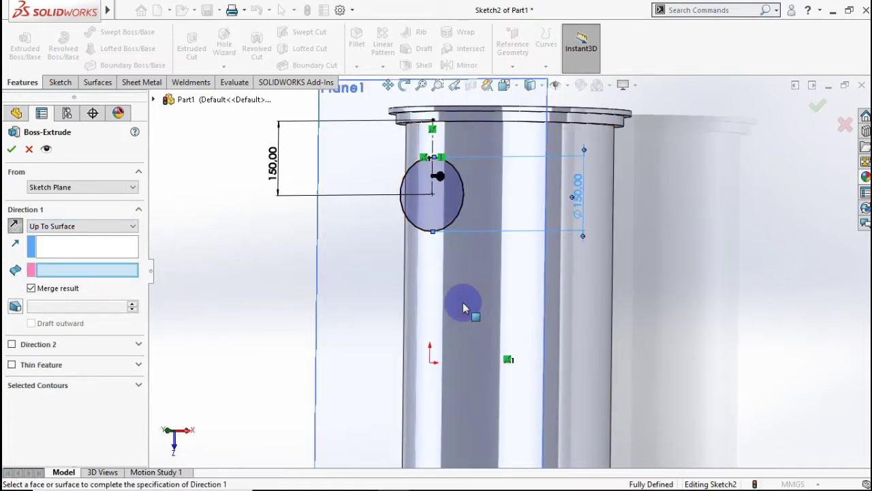
{"action": "left_click", "coordinate": [13, 154]}
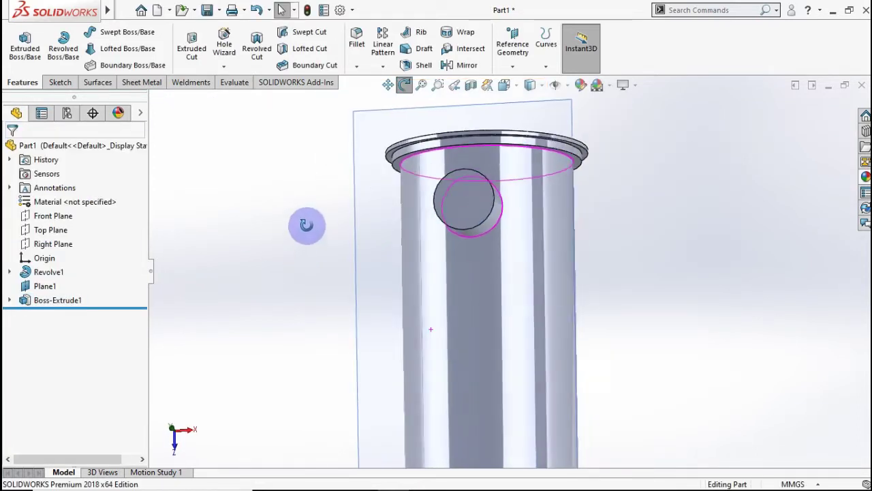
Hide Plane1 and start a sketch on the nozzle's end face, viewed normal to it
{"action": "right_click", "coordinate": [371, 189]}
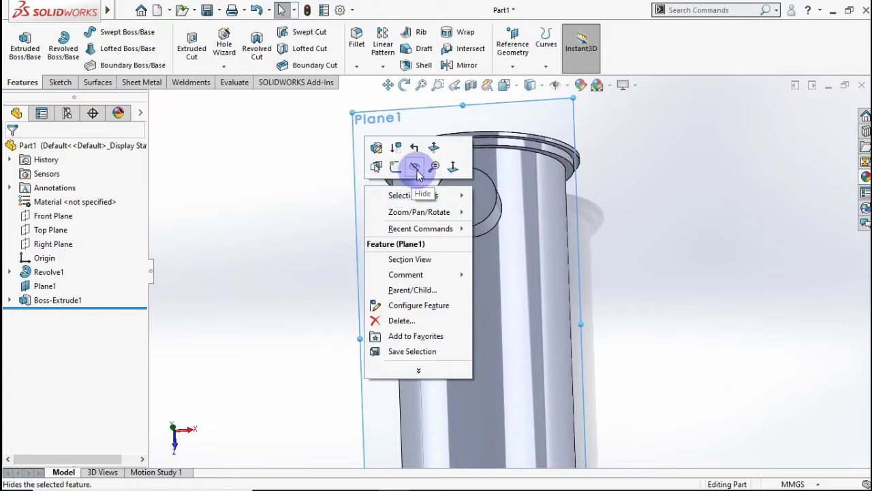
{"action": "left_click", "coordinate": [415, 166]}
{"action": "mouse_move", "coordinate": [409, 189]}
{"action": "middle_mouse_down"}
{"action": "mouse_move", "coordinate": [448, 154]}
{"action": "mouse_move", "coordinate": [431, 171]}
{"action": "mouse_move", "coordinate": [644, 259]}
{"action": "mouse_move", "coordinate": [759, 253]}
{"action": "middle_mouse_up"}
{"action": "left_click", "coordinate": [514, 215]}
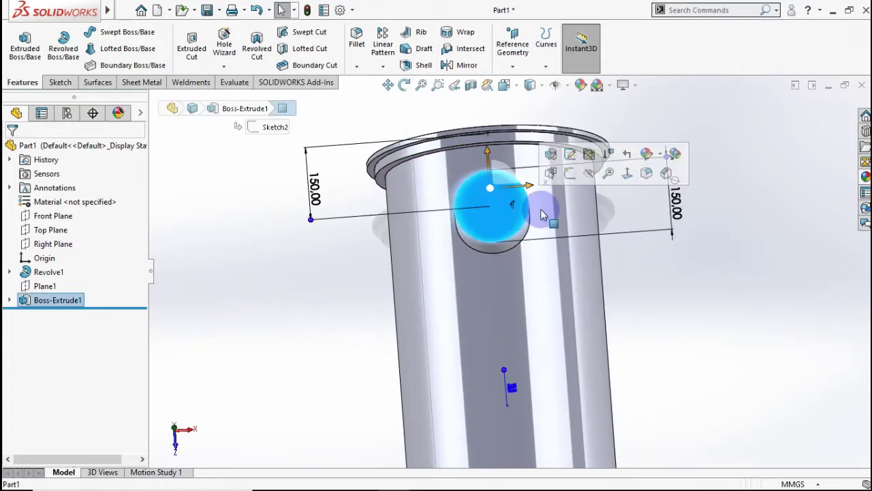
{"action": "left_click", "coordinate": [561, 171]}
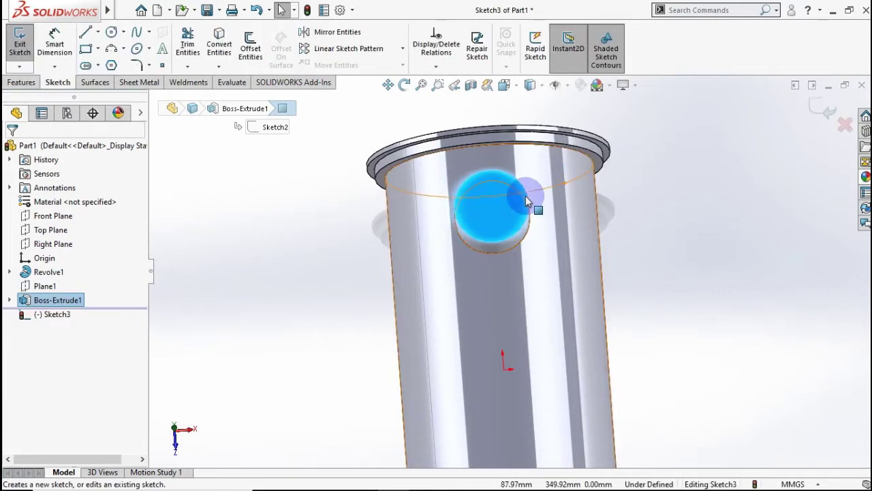
{"action": "key", "text": "ctrl+7"}
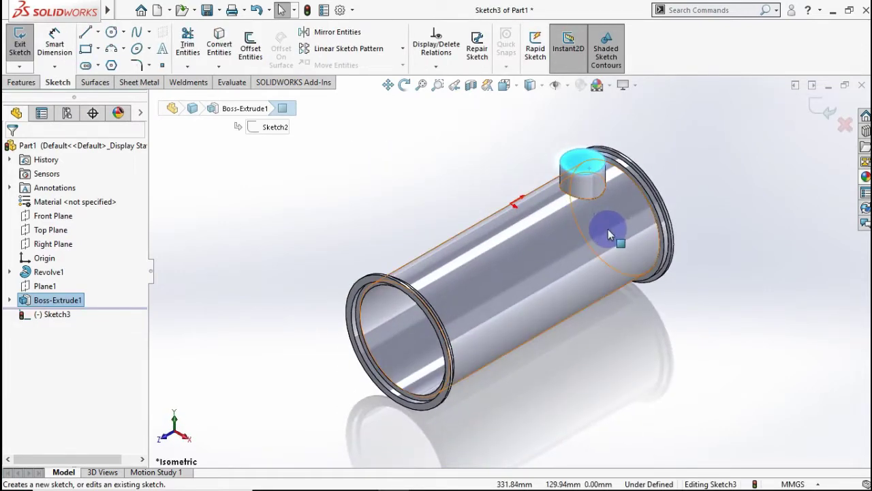
{"action": "key", "text": "ctrl+8"}
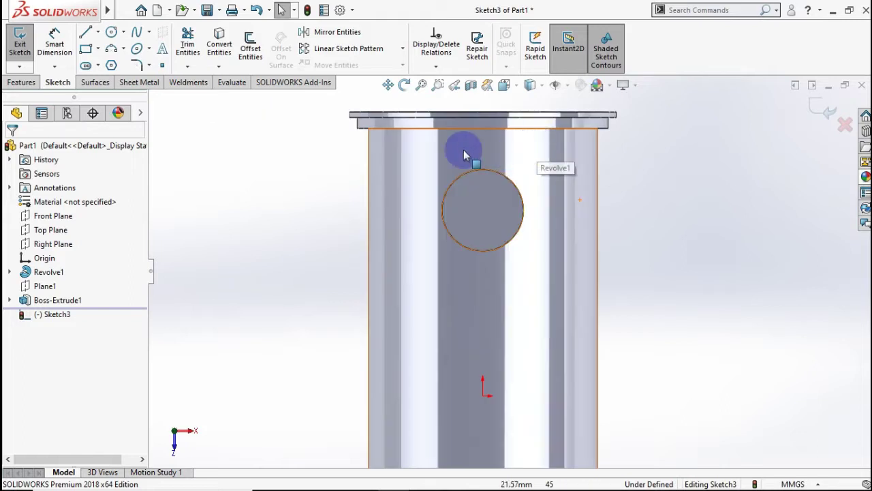
Offset the nozzle's circular edge 10 mm inward
{"action": "left_click", "coordinate": [495, 209]}
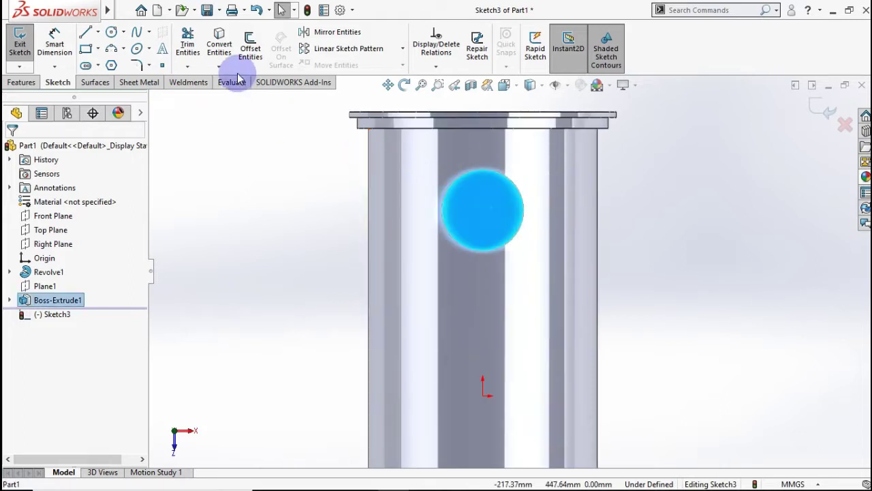
{"action": "left_click", "coordinate": [247, 49]}
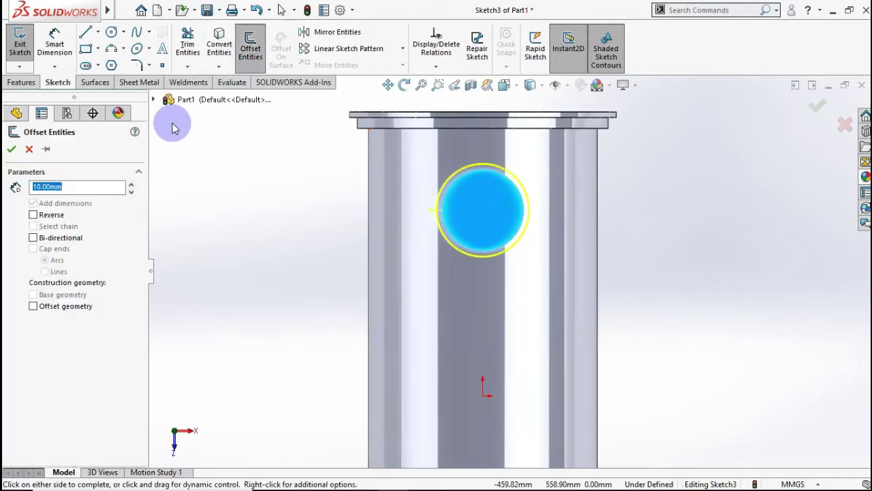
{"action": "left_click", "coordinate": [34, 214]}
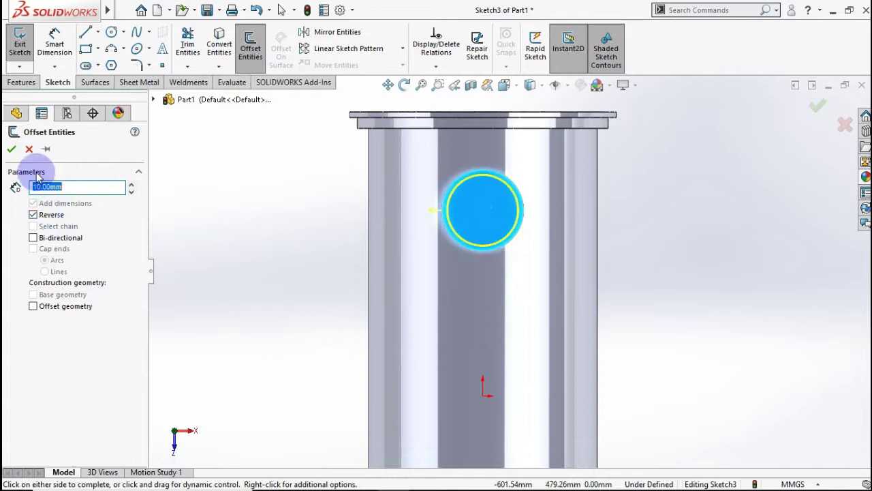
{"action": "left_click", "coordinate": [11, 153]}
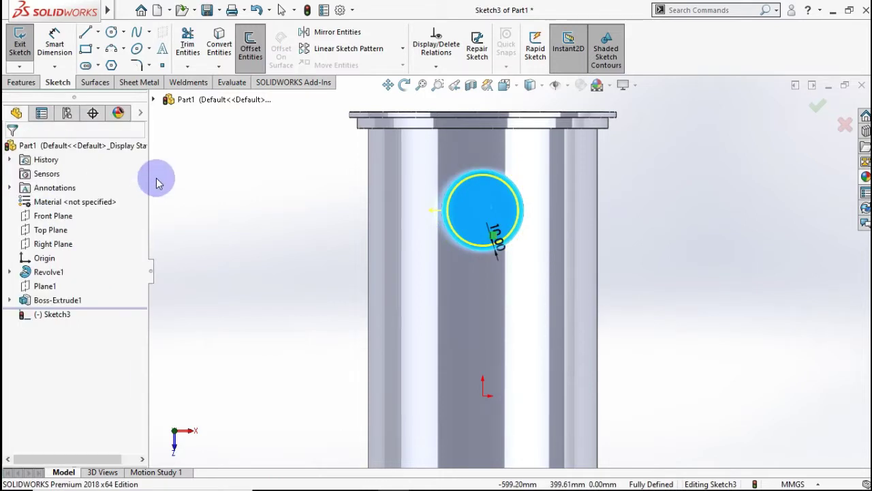
{"action": "left_click", "coordinate": [21, 82]}
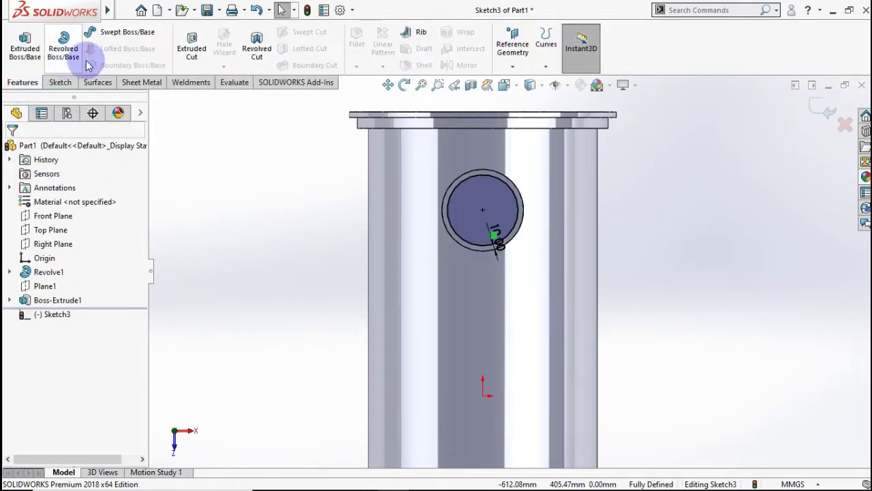
Extruded-cut the inner circle 200 mm deep through the nozzle into the shell wall
{"action": "left_click", "coordinate": [191, 44]}
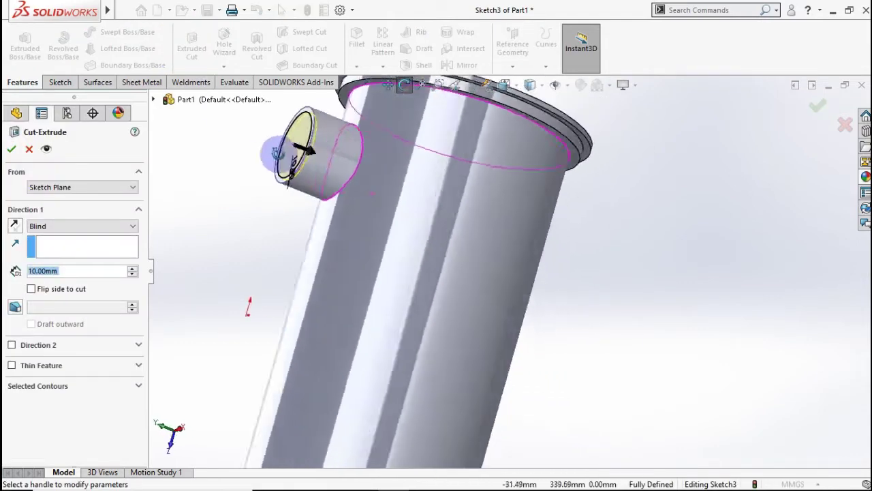
{"action": "middle_click_drag", "start_coordinate": [278, 154], "coordinate": [373, 167]}
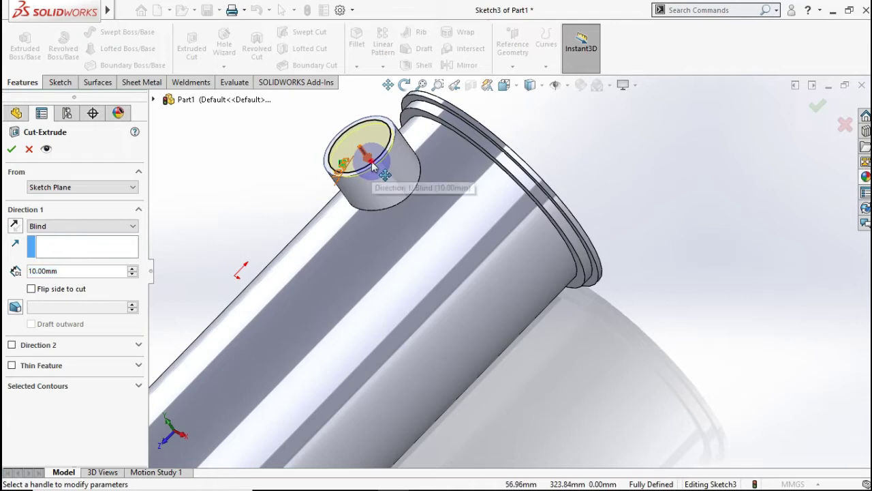
{"action": "left_click_drag", "start_coordinate": [372, 164], "coordinate": [432, 208]}
{"action": "middle_click_drag", "start_coordinate": [417, 197], "coordinate": [362, 250]}
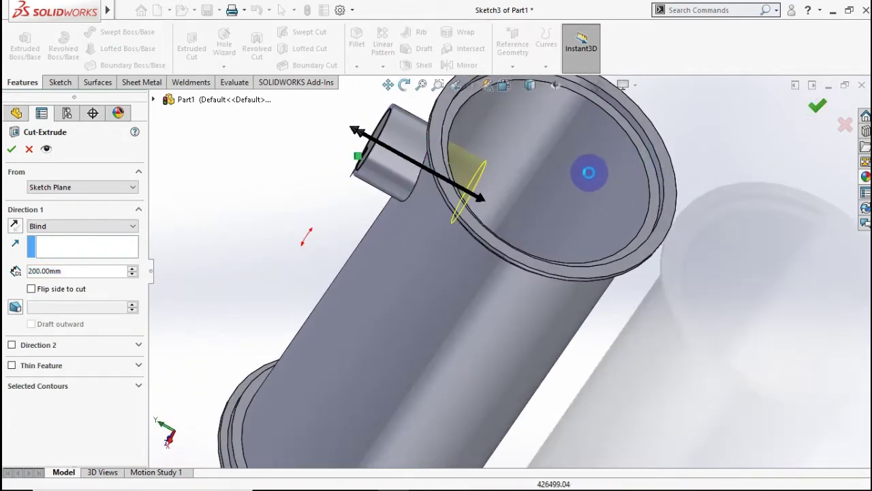
{"action": "key", "text": "Return"}
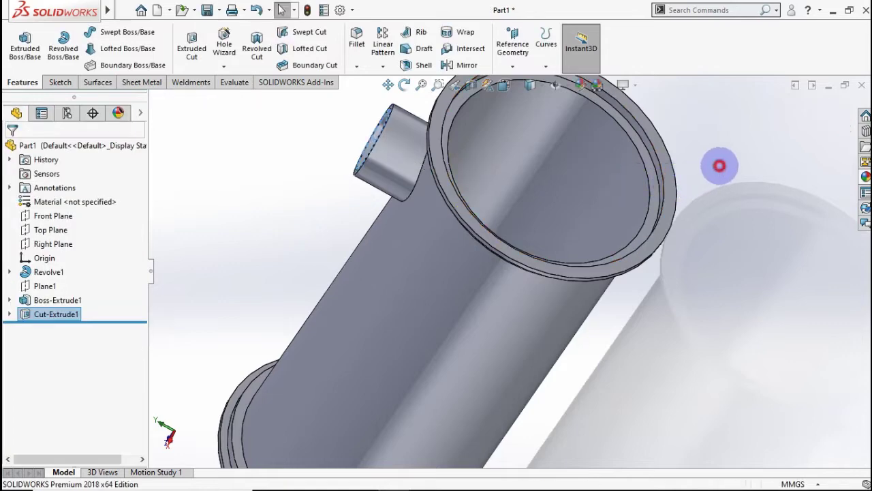
{"action": "mouse_move", "coordinate": [627, 191]}
{"action": "middle_mouse_down"}
{"action": "mouse_move", "coordinate": [558, 186]}
{"action": "mouse_move", "coordinate": [610, 181]}
{"action": "mouse_move", "coordinate": [633, 248]}
{"action": "mouse_move", "coordinate": [652, 220]}
{"action": "middle_mouse_up"}
{"action": "scroll", "coordinate": [650, 217], "scroll_direction": "down", "scroll_amount": 3}
{"action": "scroll", "coordinate": [611, 297], "scroll_direction": "up", "scroll_amount": 2}
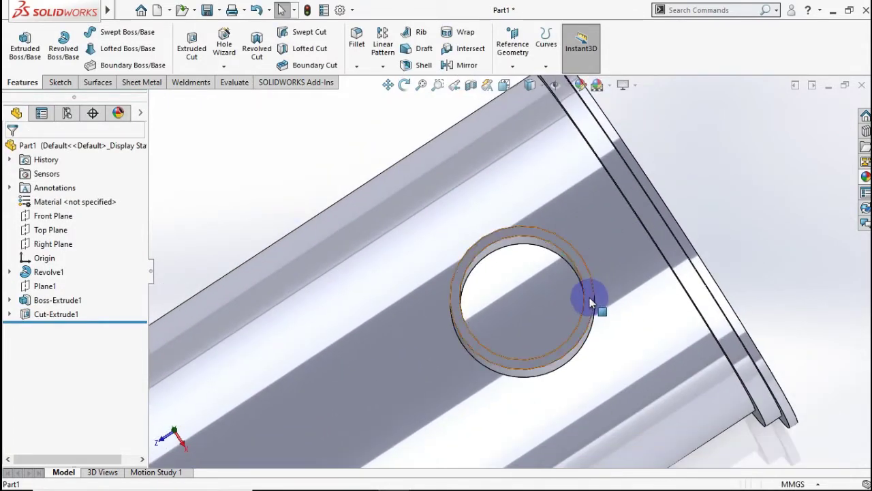
Start a sketch on the nozzle's end face and convert its circular edge
{"action": "left_click", "coordinate": [590, 299]}
{"action": "left_click", "coordinate": [648, 258]}
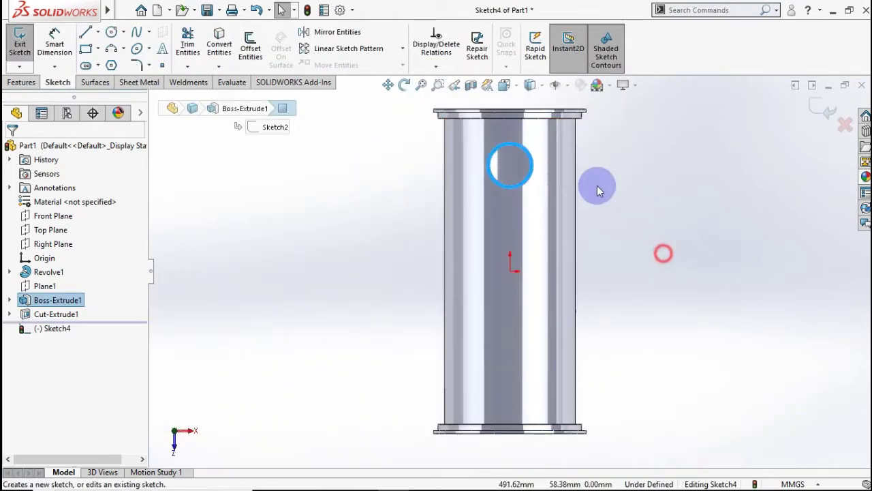
{"action": "scroll", "coordinate": [582, 157], "scroll_direction": "down", "scroll_amount": 2}
{"action": "scroll", "coordinate": [582, 158], "scroll_direction": "down", "scroll_amount": 2}
{"action": "scroll", "coordinate": [582, 161], "scroll_direction": "down", "scroll_amount": 3}
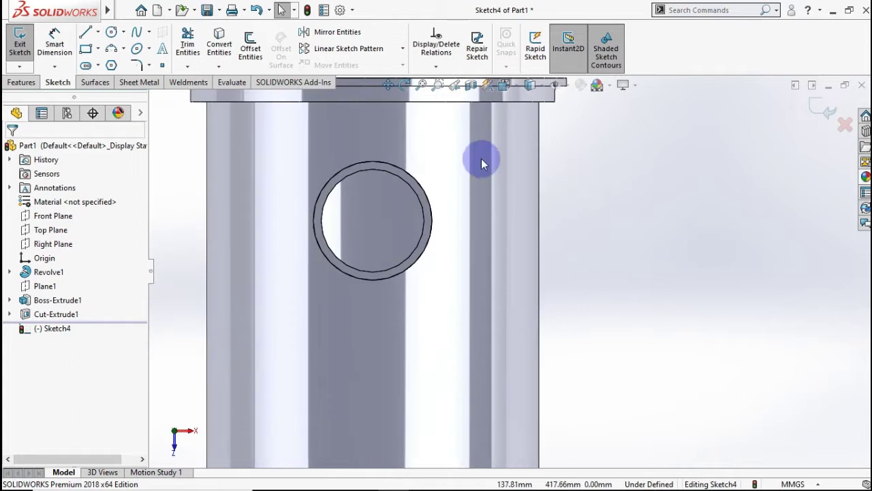
{"action": "left_click", "coordinate": [391, 170]}
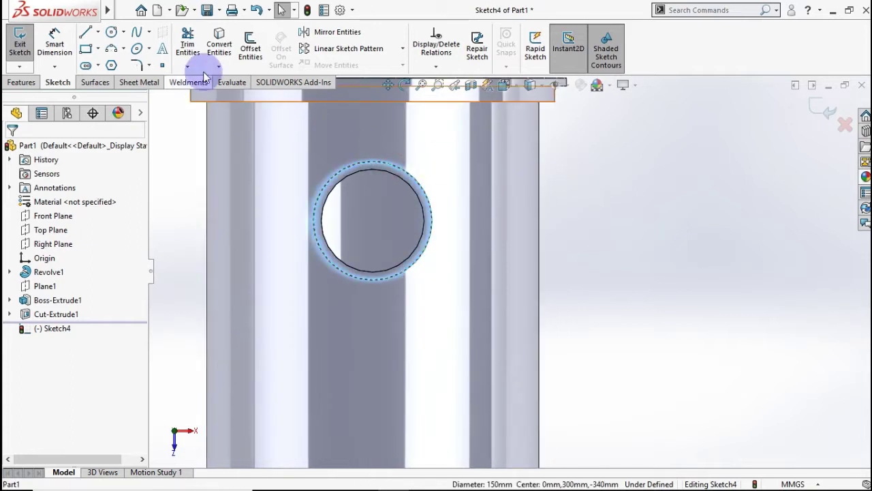
{"action": "left_click", "coordinate": [220, 45]}
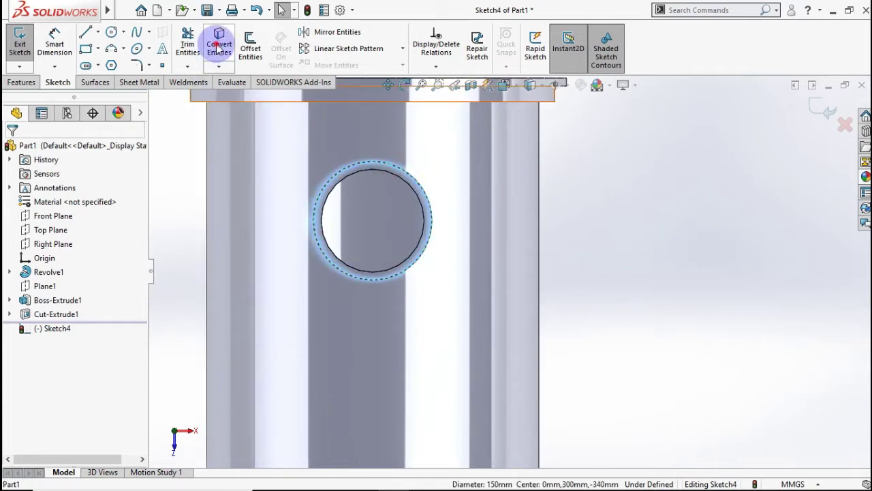
Offset the 150 mm circle 20 mm outward to form the flange ring
{"action": "left_click", "coordinate": [251, 45]}
{"action": "left_click", "coordinate": [357, 161]}
{"action": "type", "text": "20"}
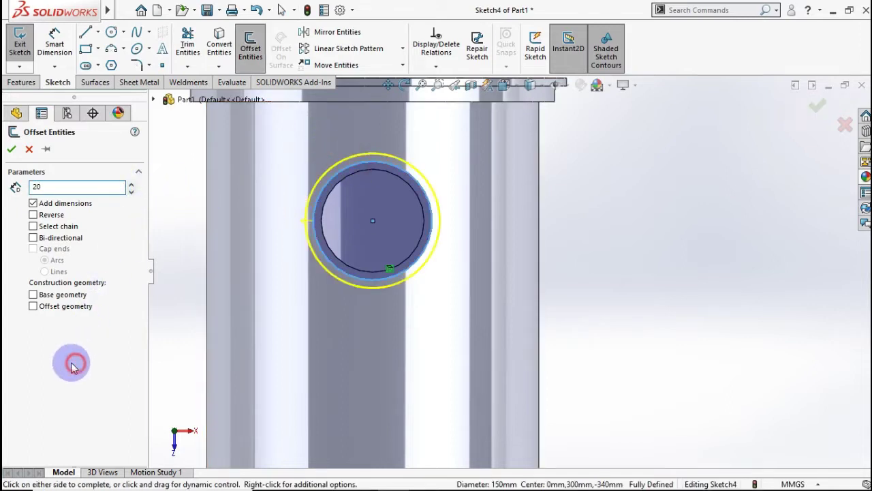
{"action": "key", "text": "Return"}
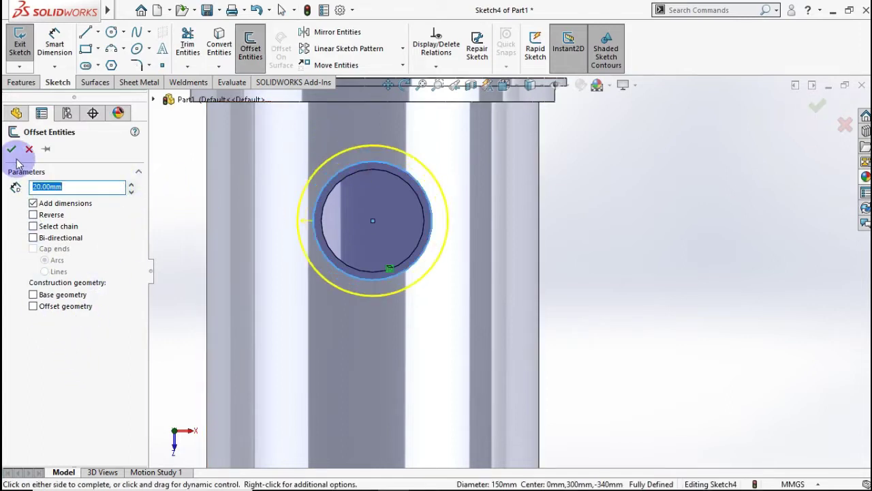
{"action": "left_click", "coordinate": [11, 148]}
{"action": "left_click", "coordinate": [22, 83]}
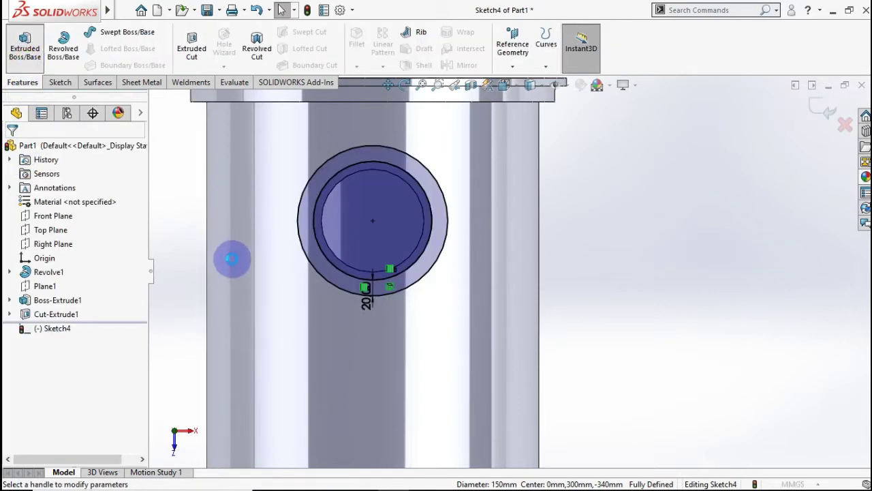
Extrude the ring 10 mm in the reversed direction as the nozzle flange, then view isometric
{"action": "mouse_move", "coordinate": [237, 249]}
{"action": "middle_mouse_down"}
{"action": "mouse_move", "coordinate": [250, 189]}
{"action": "mouse_move", "coordinate": [273, 145]}
{"action": "middle_mouse_up"}
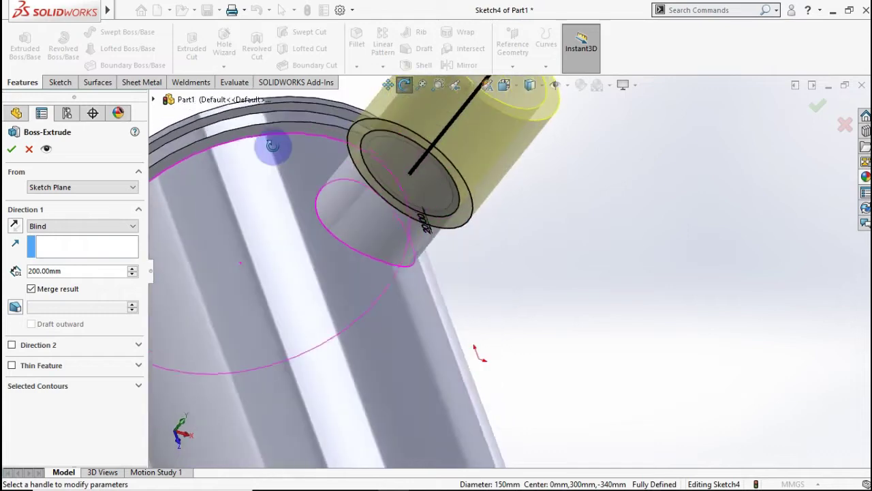
{"action": "left_click", "coordinate": [15, 227]}
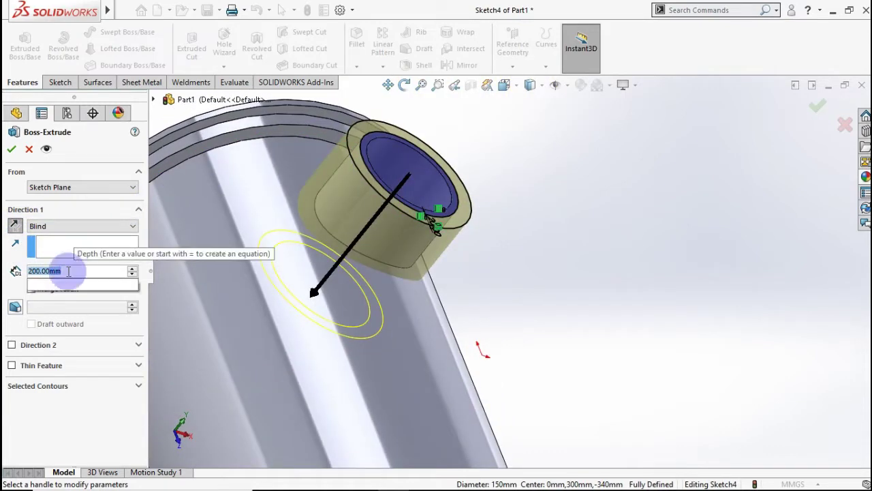
{"action": "type", "text": "10"}
{"action": "key", "text": "Return"}
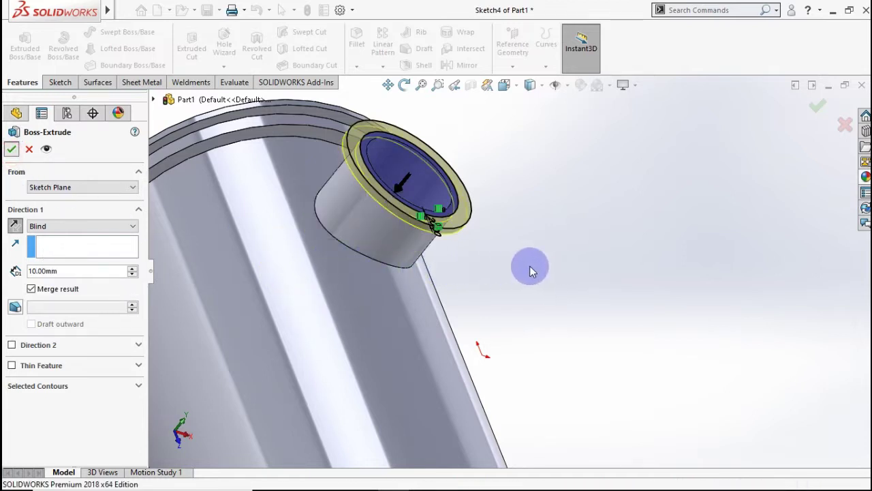
{"action": "key", "text": "Return"}
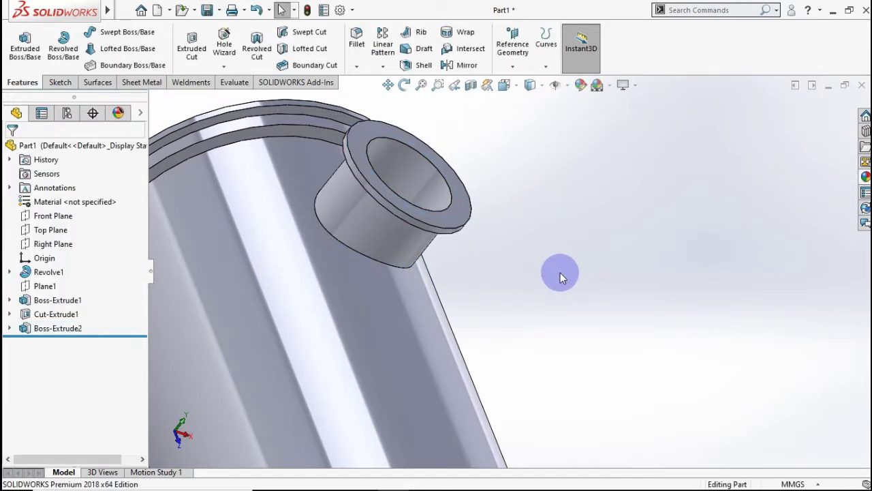
{"action": "mouse_move", "coordinate": [559, 275]}
{"action": "middle_mouse_down"}
{"action": "mouse_move", "coordinate": [559, 320]}
{"action": "mouse_move", "coordinate": [502, 271]}
{"action": "mouse_move", "coordinate": [467, 256]}
{"action": "middle_mouse_up"}
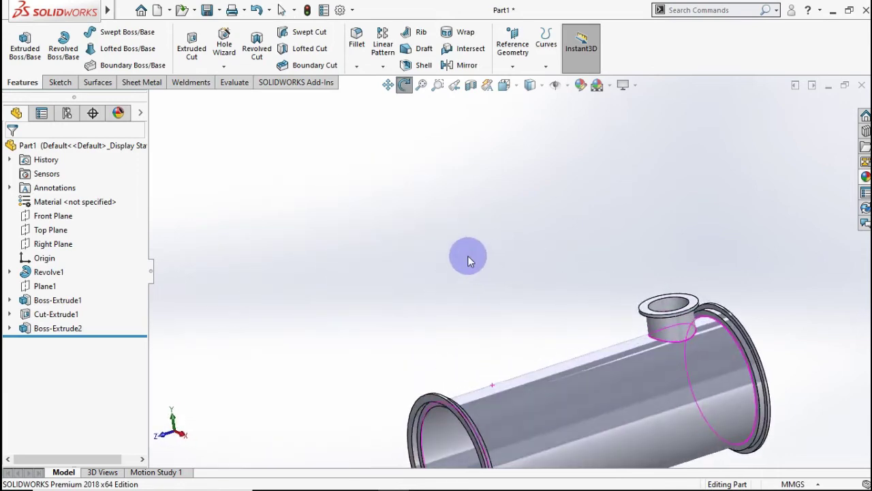
{"action": "key", "text": "ctrl+7"}
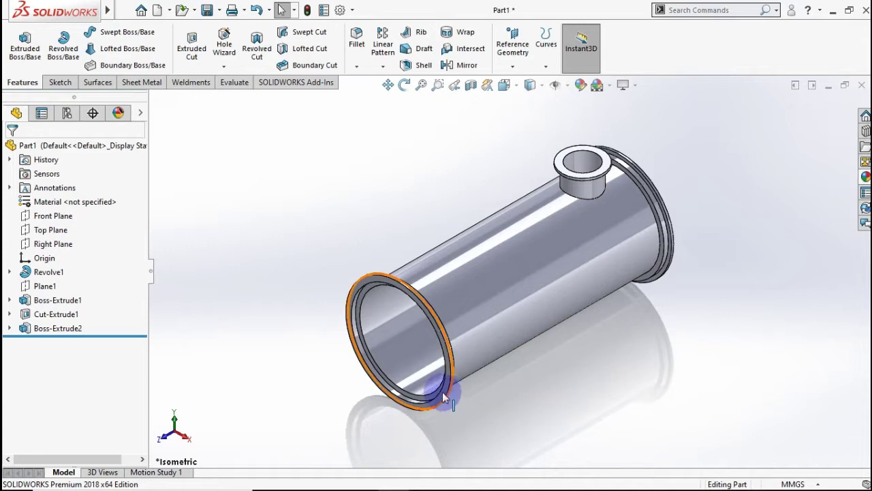
Create Plane2 offset 300 mm from the Top Plane, flipped to lie below the shell
{"action": "left_click", "coordinate": [512, 67]}
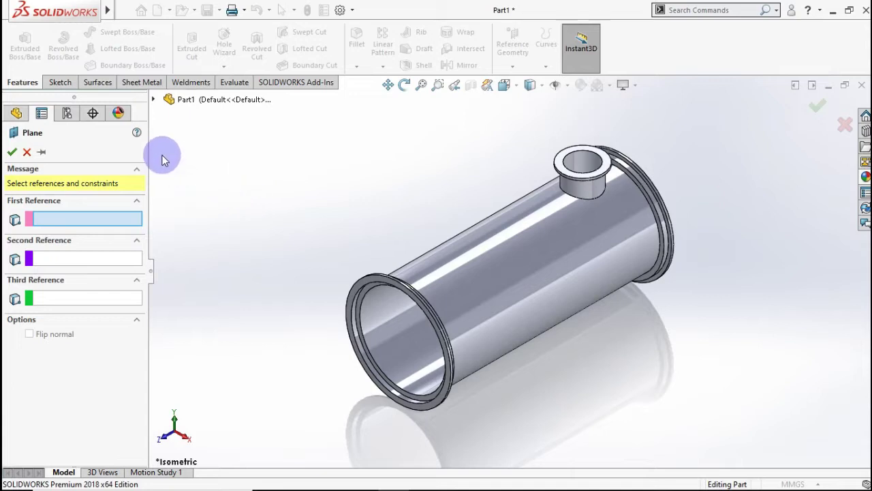
{"action": "left_click", "coordinate": [154, 100]}
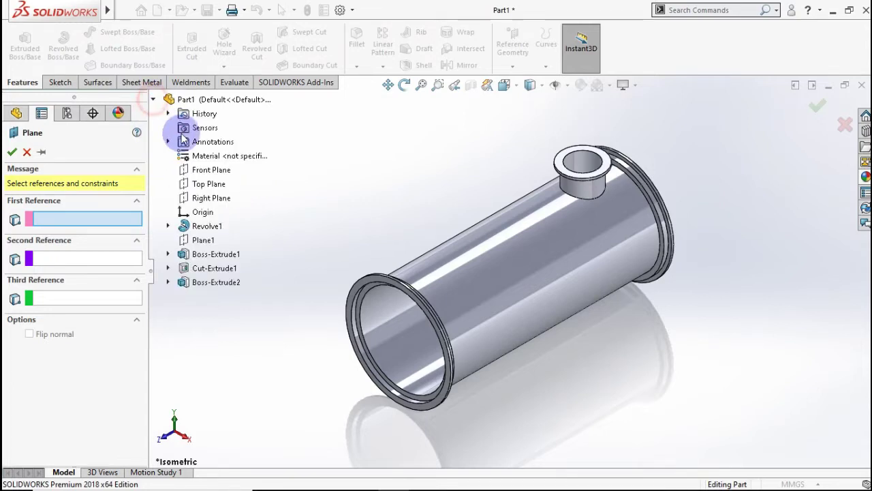
{"action": "left_click", "coordinate": [201, 189]}
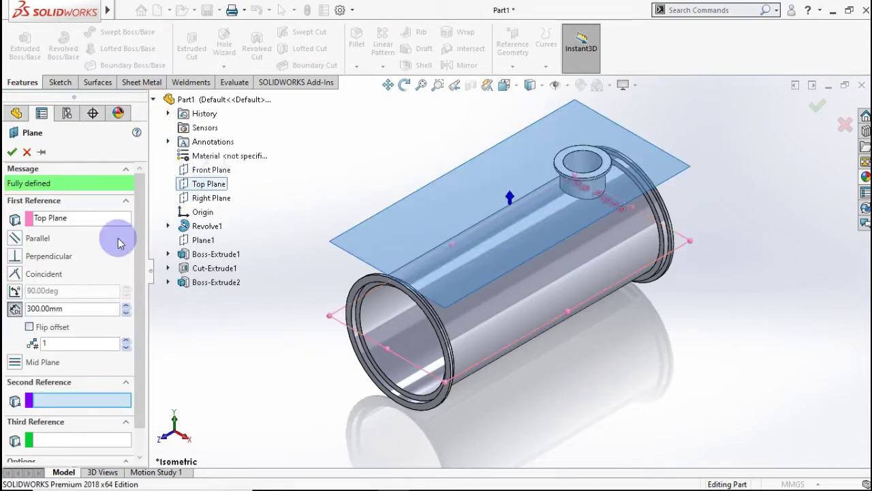
{"action": "left_click", "coordinate": [35, 331]}
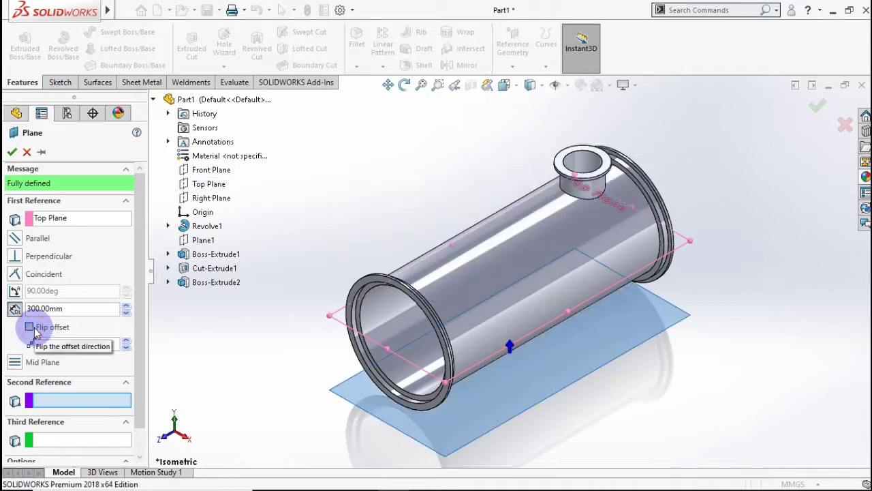
{"action": "left_click", "coordinate": [14, 153]}
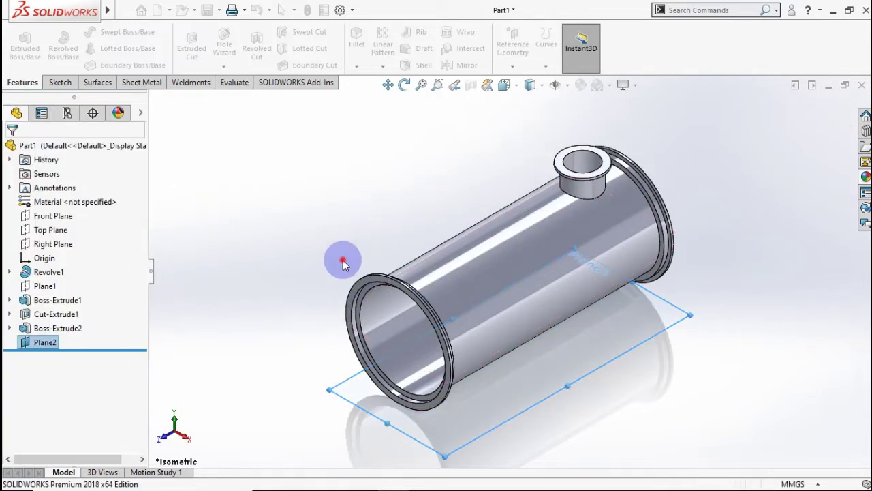
Start a sketch on Plane2 with a vertical centerline from the flange edge midpoint
{"action": "mouse_move", "coordinate": [506, 425]}
{"action": "middle_mouse_down"}
{"action": "mouse_move", "coordinate": [466, 312]}
{"action": "mouse_move", "coordinate": [443, 327]}
{"action": "middle_mouse_up"}
{"action": "left_click", "coordinate": [418, 345]}
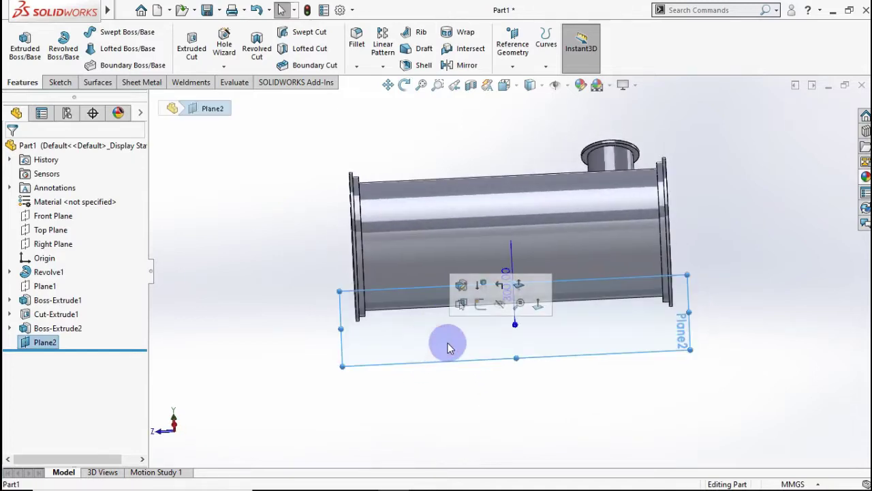
{"action": "left_click", "coordinate": [478, 312]}
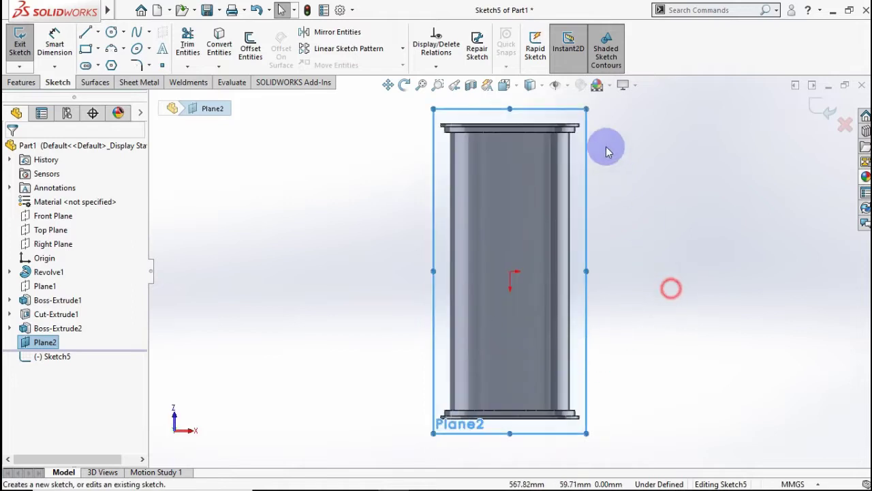
{"action": "scroll", "coordinate": [561, 164], "scroll_direction": "down", "scroll_amount": 3}
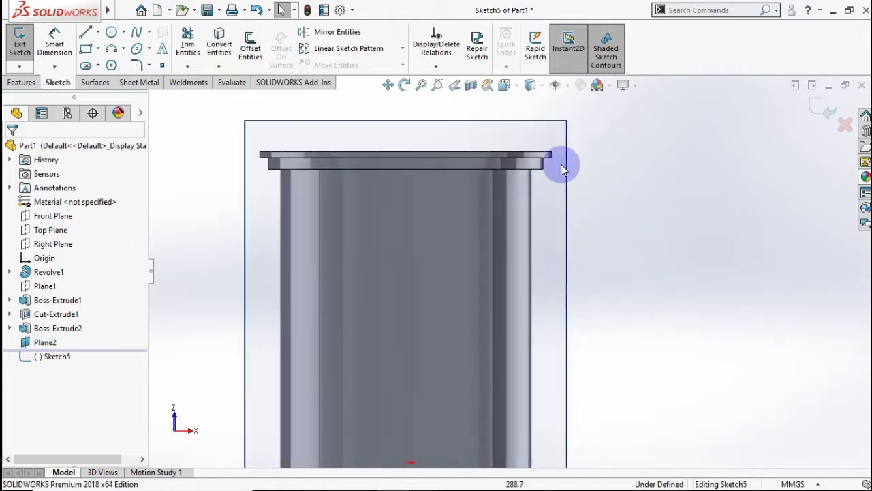
{"action": "left_click", "coordinate": [98, 33]}
{"action": "left_click", "coordinate": [103, 62]}
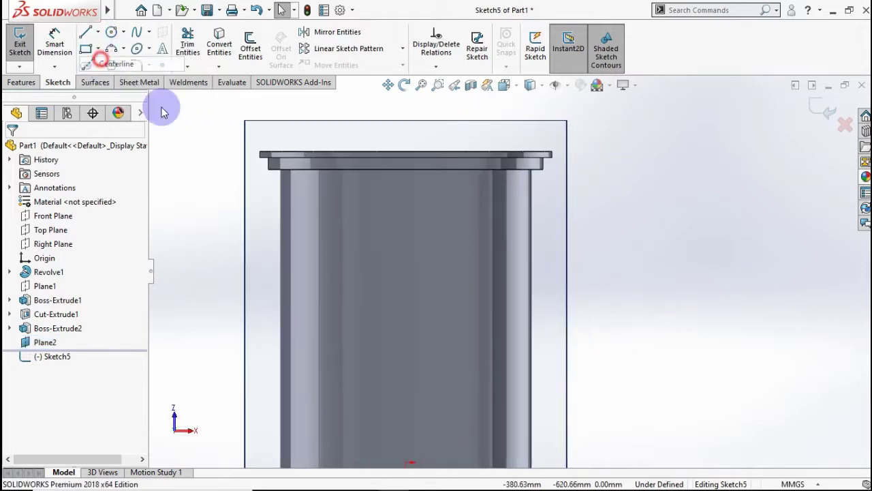
{"action": "left_click", "coordinate": [404, 169]}
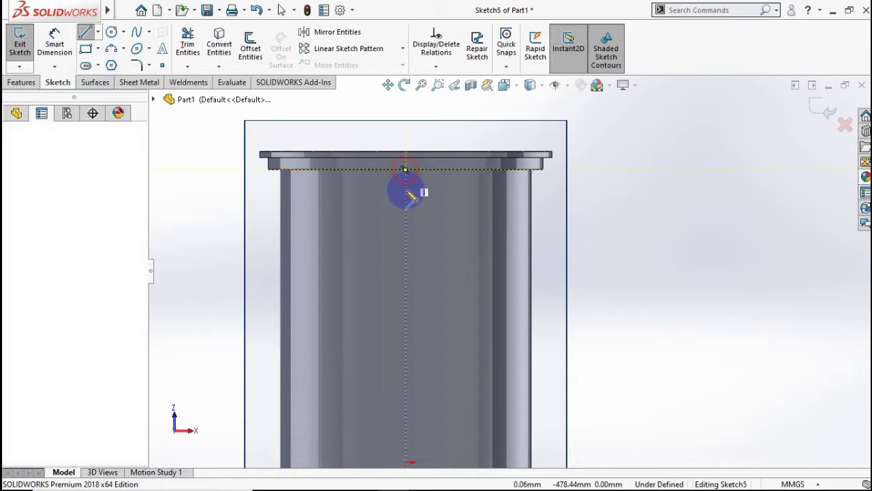
{"action": "left_click", "coordinate": [405, 237]}
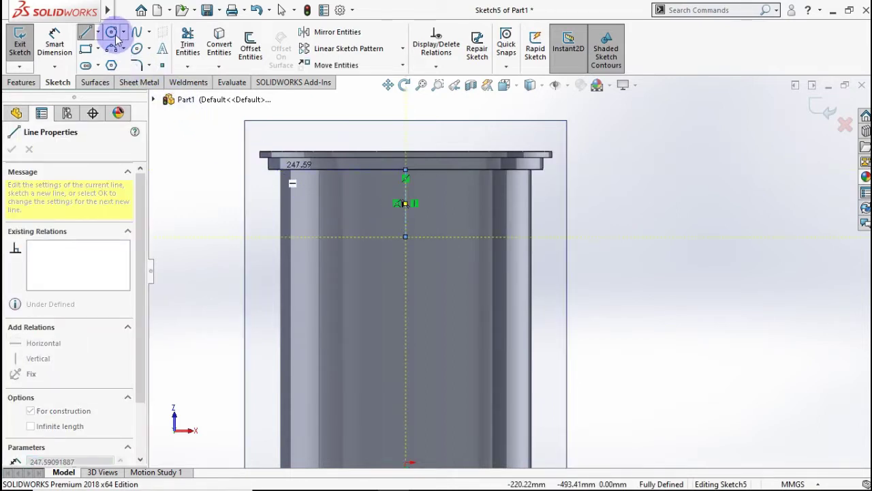
Draw a circle at the centerline's end and dimension the centerline to 150 mm
{"action": "left_click", "coordinate": [111, 32]}
{"action": "left_click", "coordinate": [425, 227]}
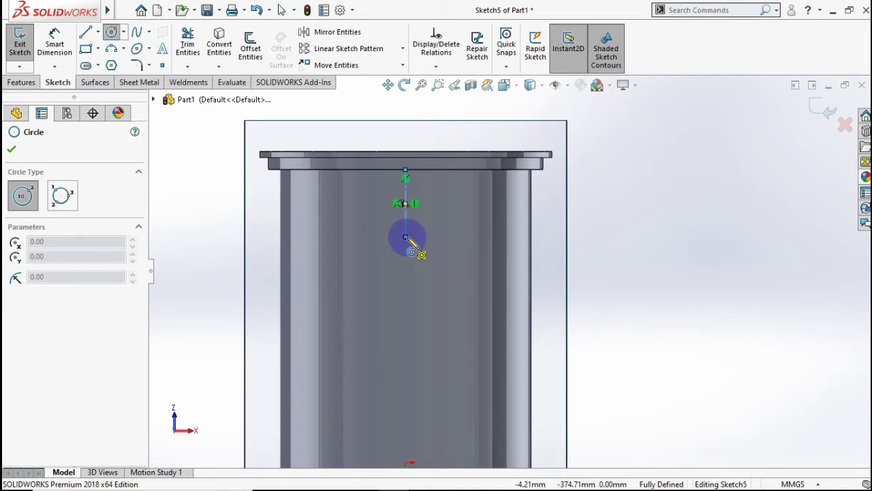
{"action": "left_click", "coordinate": [407, 238]}
{"action": "left_click", "coordinate": [457, 237]}
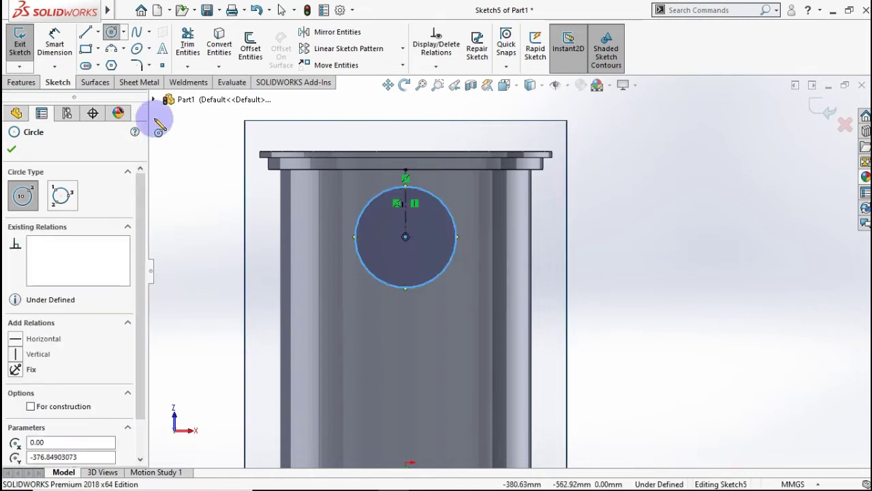
{"action": "left_click", "coordinate": [55, 42]}
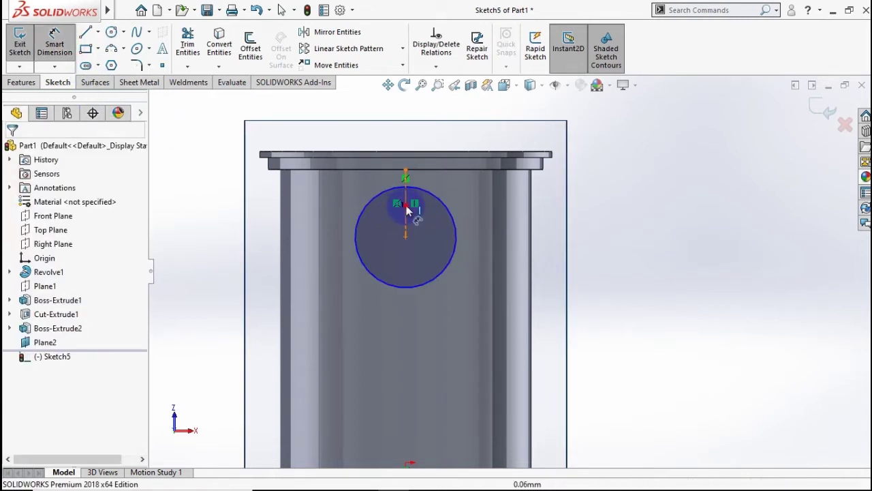
{"action": "left_click", "coordinate": [406, 205]}
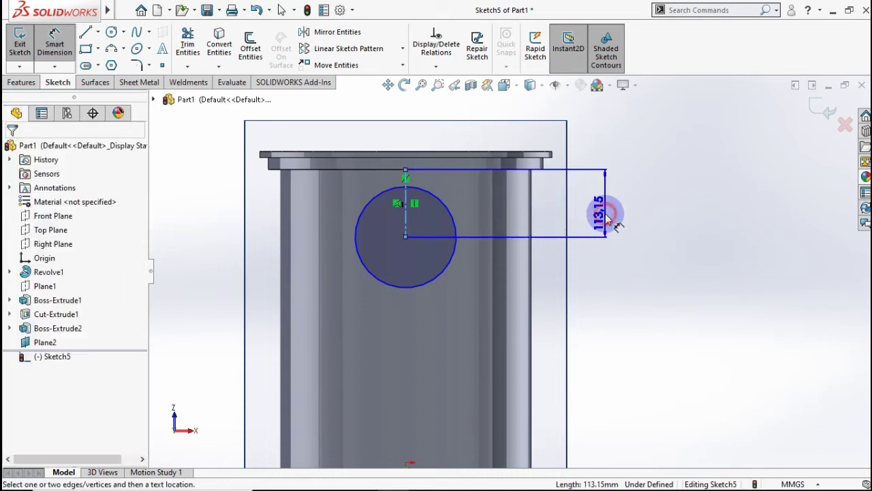
{"action": "left_click", "coordinate": [609, 216]}
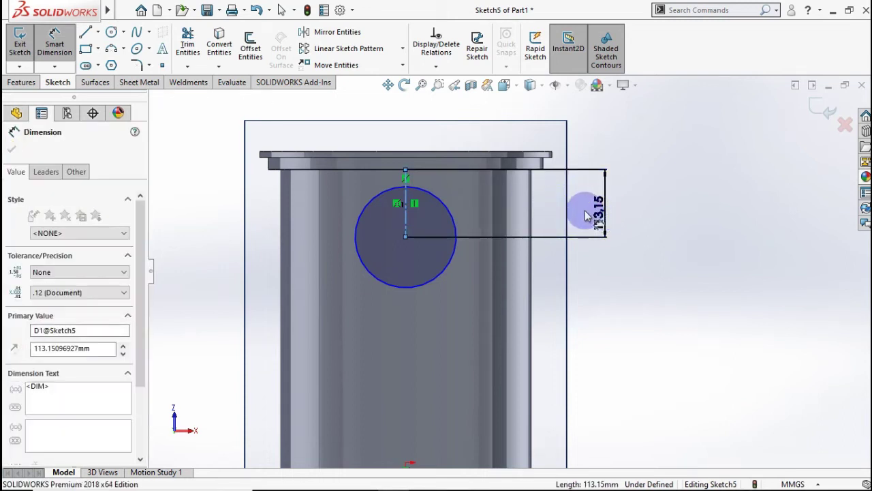
{"action": "type", "text": "150"}
{"action": "key", "text": "Return"}
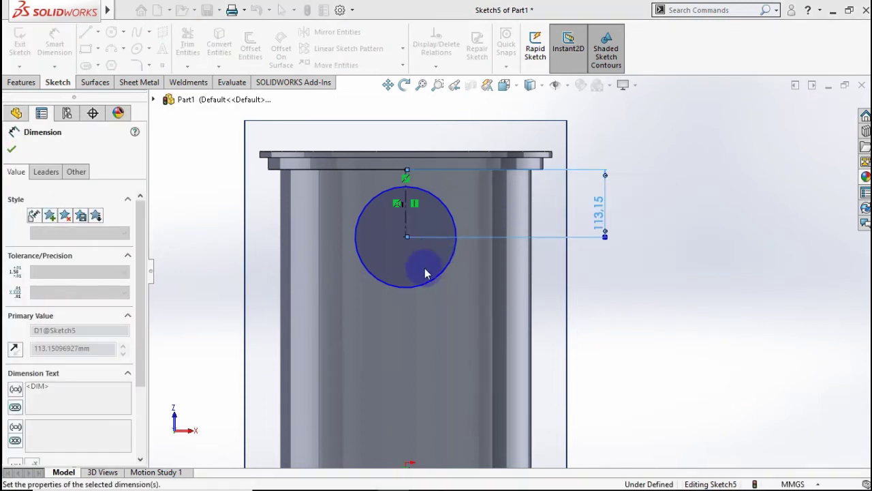
Dimension the circle's diameter to 150 mm
{"action": "left_click", "coordinate": [397, 310]}
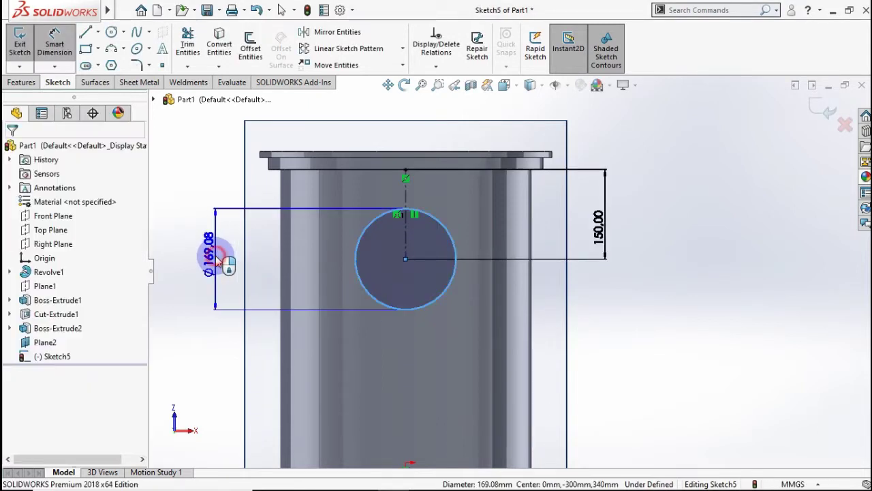
{"action": "left_click", "coordinate": [216, 266]}
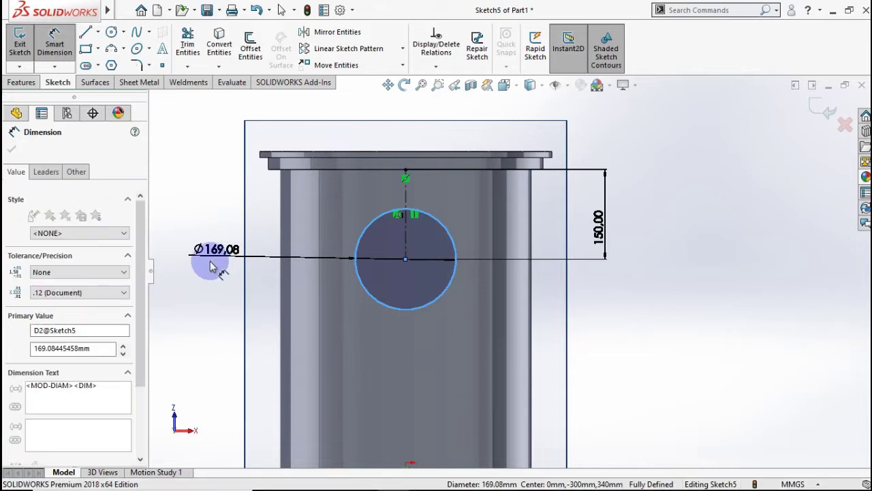
{"action": "type", "text": "150"}
{"action": "key", "text": "Escape"}
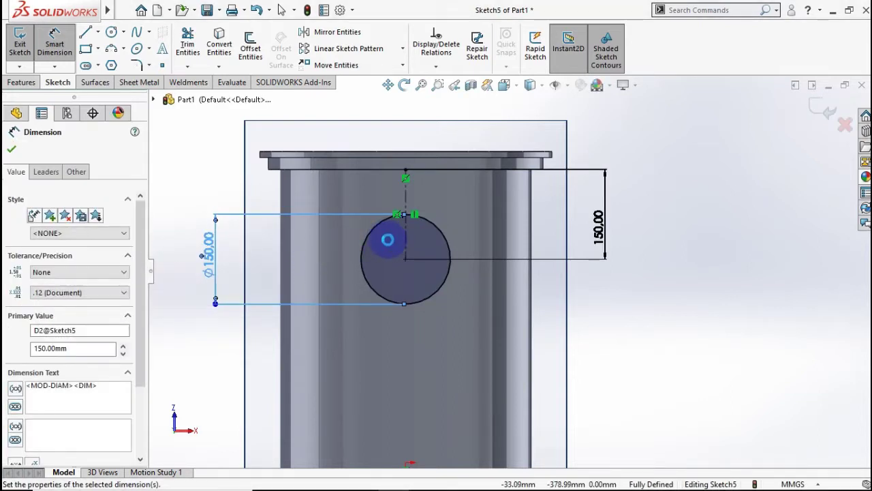
{"action": "mouse_move", "coordinate": [389, 247]}
{"action": "middle_mouse_down"}
{"action": "mouse_move", "coordinate": [364, 238]}
{"action": "mouse_move", "coordinate": [328, 249]}
{"action": "middle_mouse_up"}
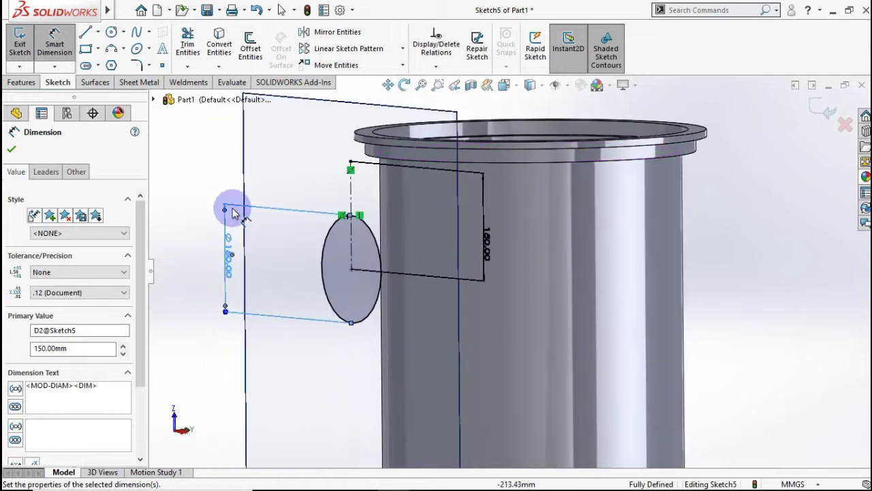
{"action": "left_click", "coordinate": [36, 86]}
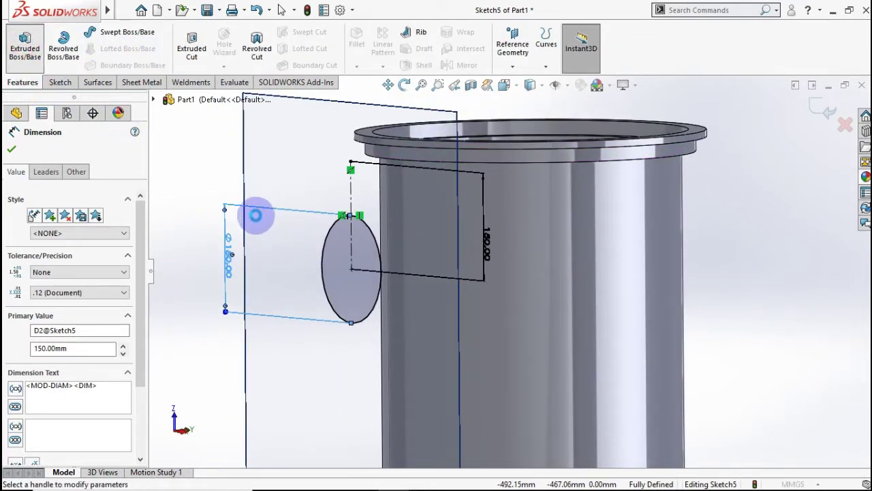
Extrude the Plane2 circle Up To Surface, ending at the shell's outer face
{"action": "left_click", "coordinate": [113, 227]}
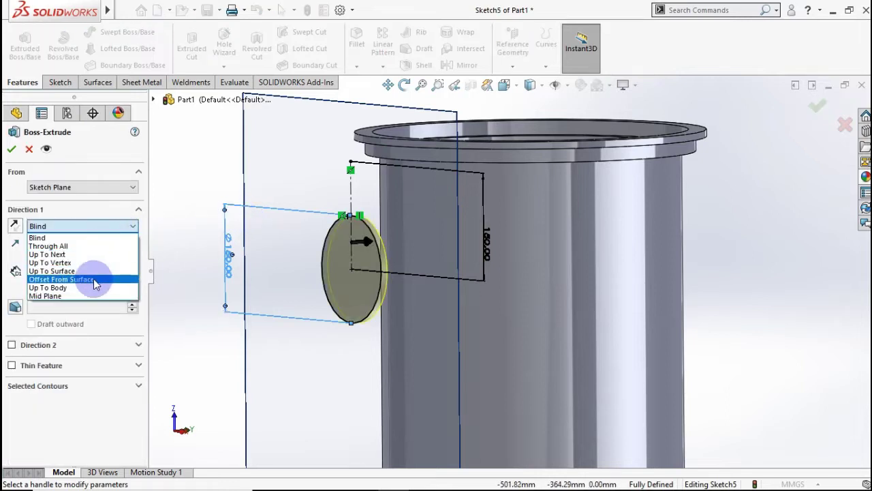
{"action": "left_click", "coordinate": [89, 297]}
{"action": "left_click", "coordinate": [119, 225]}
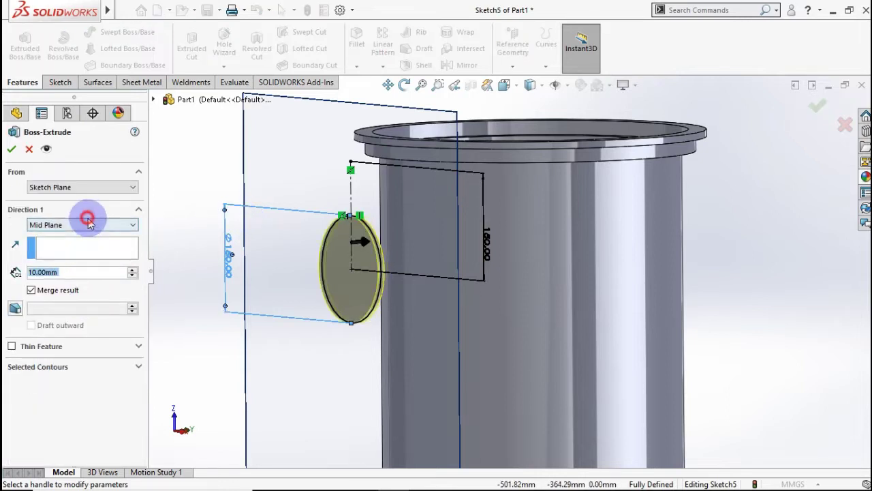
{"action": "left_click", "coordinate": [79, 269]}
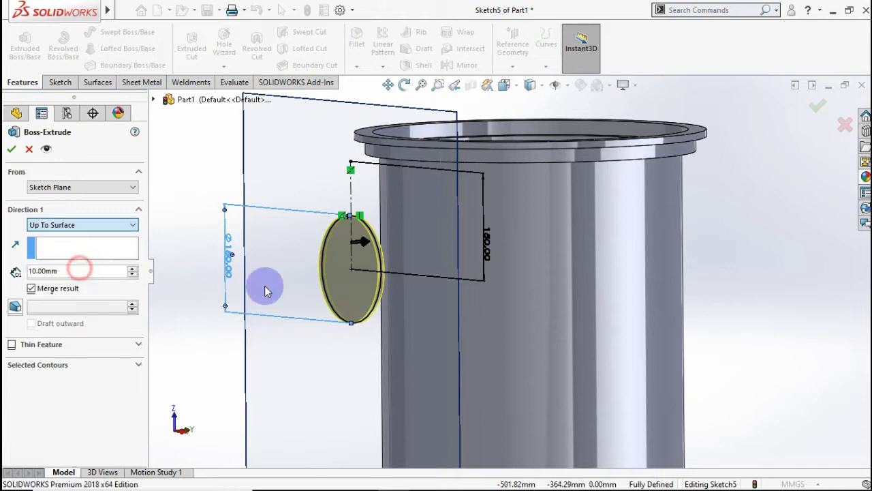
{"action": "left_click", "coordinate": [480, 314]}
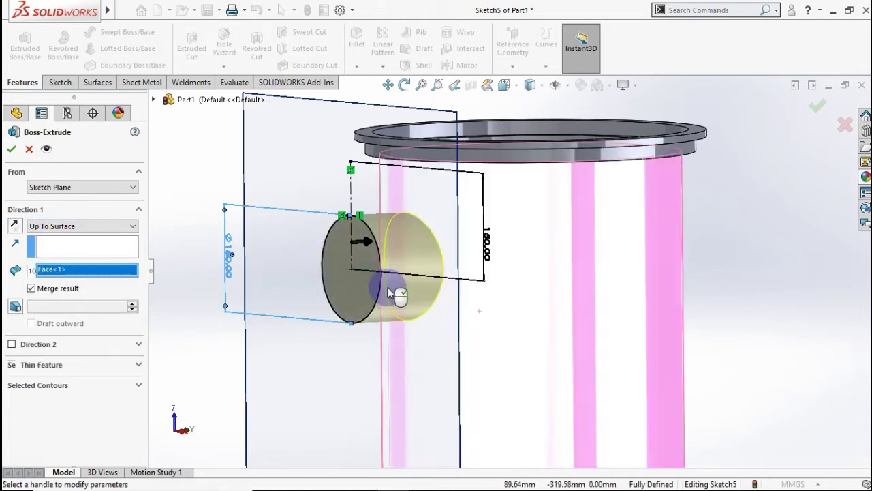
{"action": "left_click", "coordinate": [11, 149]}
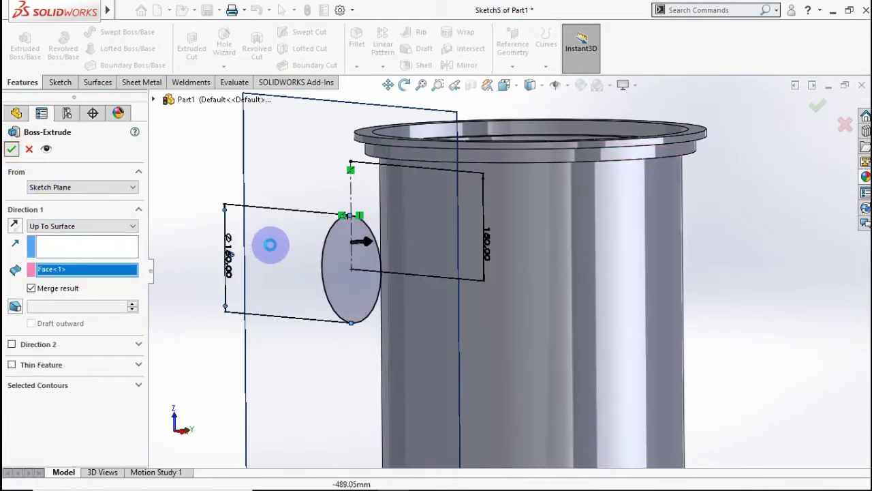
{"action": "key", "text": "f"}
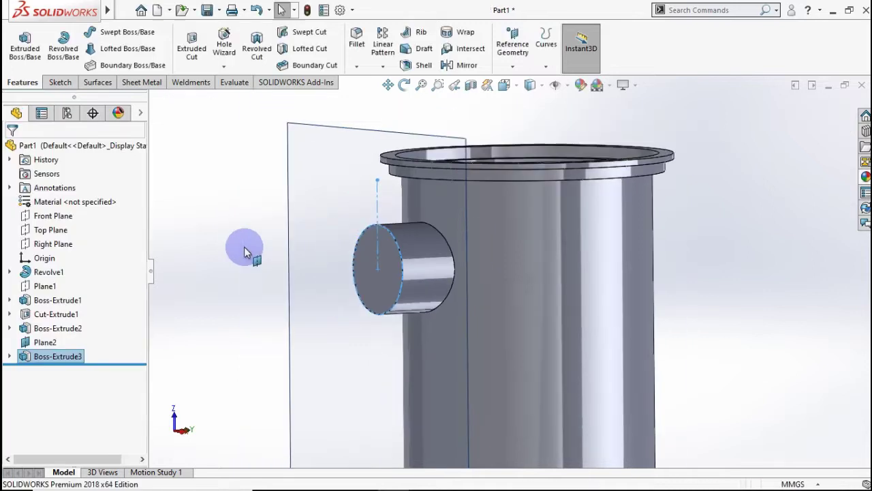
{"action": "left_click", "coordinate": [312, 205]}
Hide Plane2 and start a sketch on the second nozzle's end face
{"action": "right_click", "coordinate": [313, 205]}
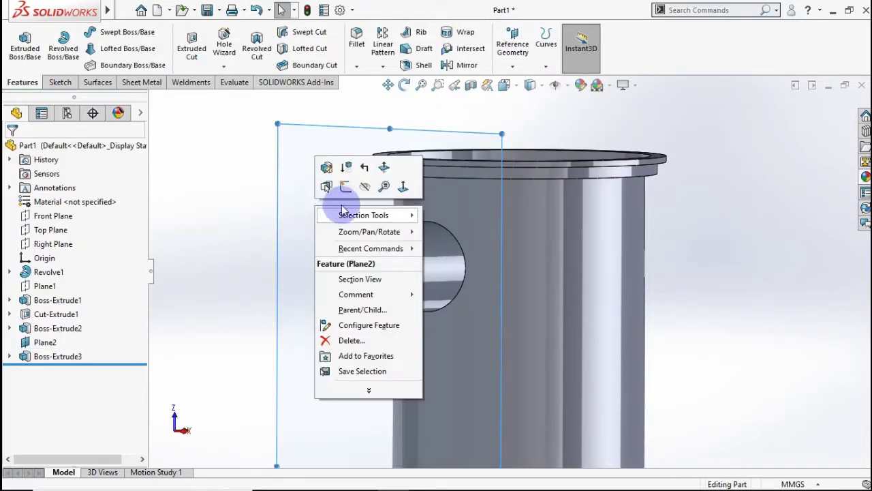
{"action": "left_click", "coordinate": [364, 186]}
{"action": "left_click", "coordinate": [386, 273]}
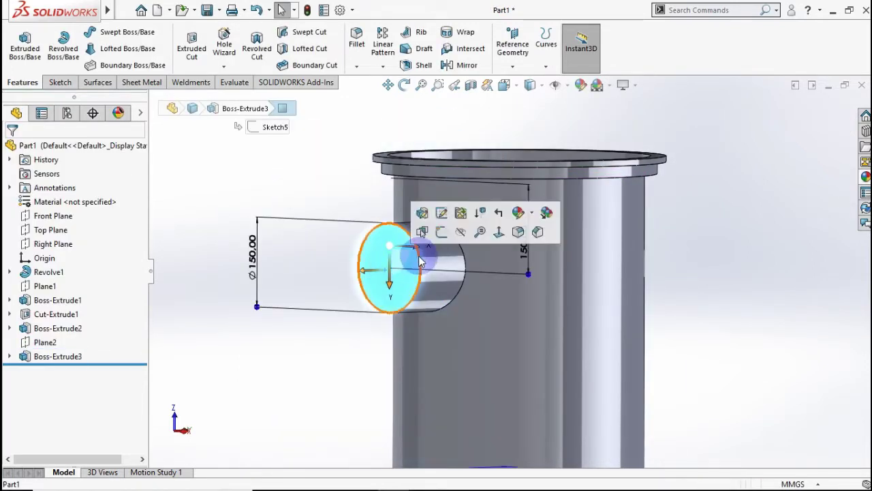
{"action": "left_click", "coordinate": [434, 246]}
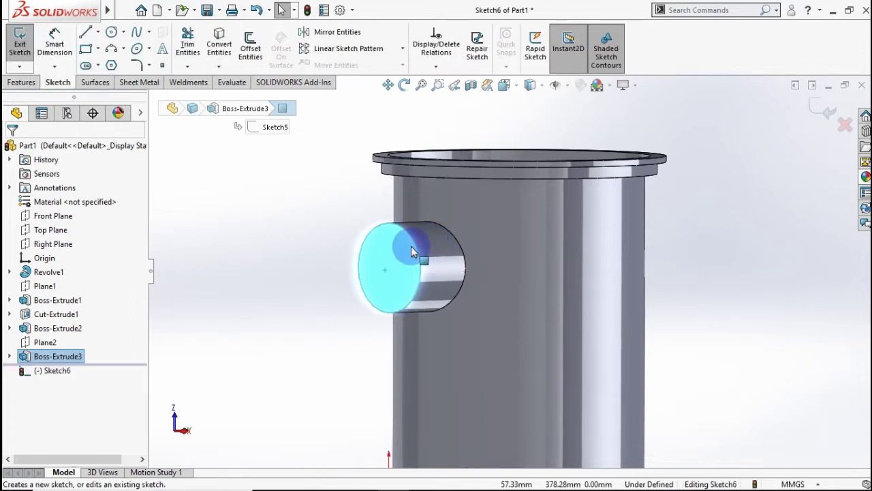
{"action": "scroll", "coordinate": [511, 178], "scroll_direction": "down", "scroll_amount": 2}
{"action": "scroll", "coordinate": [525, 170], "scroll_direction": "down", "scroll_amount": 2}
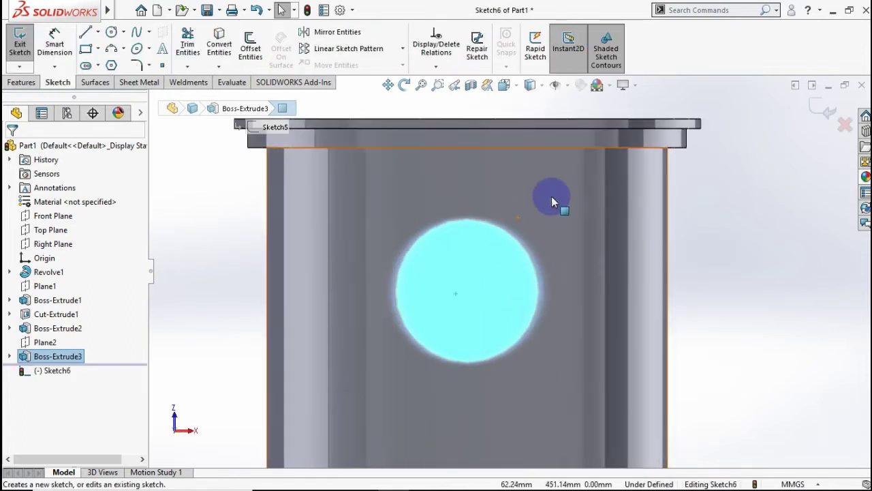
Offset the nozzle's edge circle 10 mm inward
{"action": "left_click", "coordinate": [250, 45]}
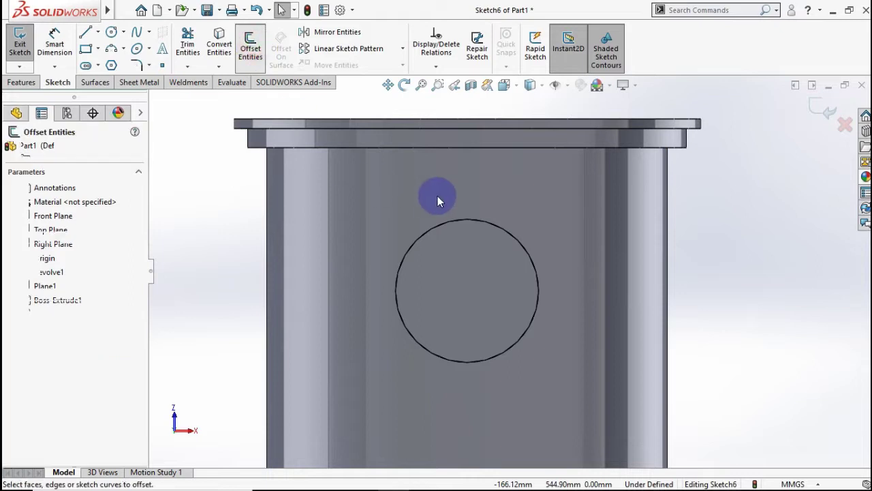
{"action": "left_click", "coordinate": [460, 222]}
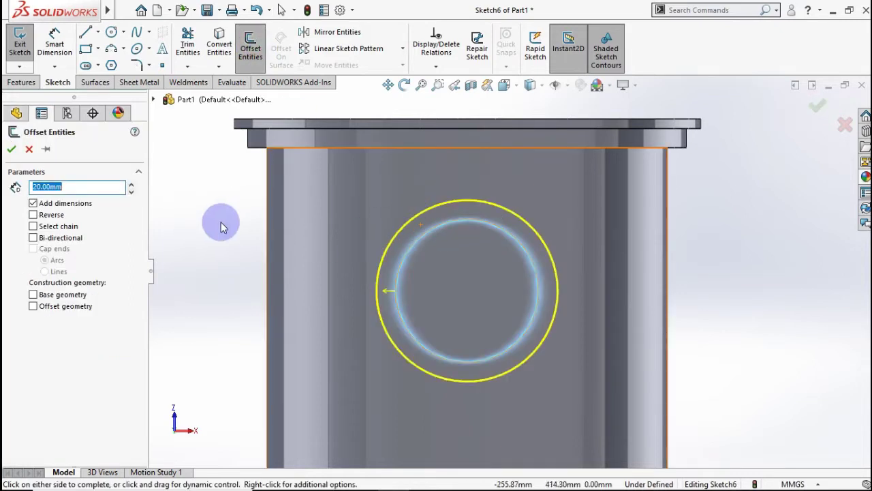
{"action": "left_click", "coordinate": [58, 216]}
{"action": "left_click", "coordinate": [72, 186]}
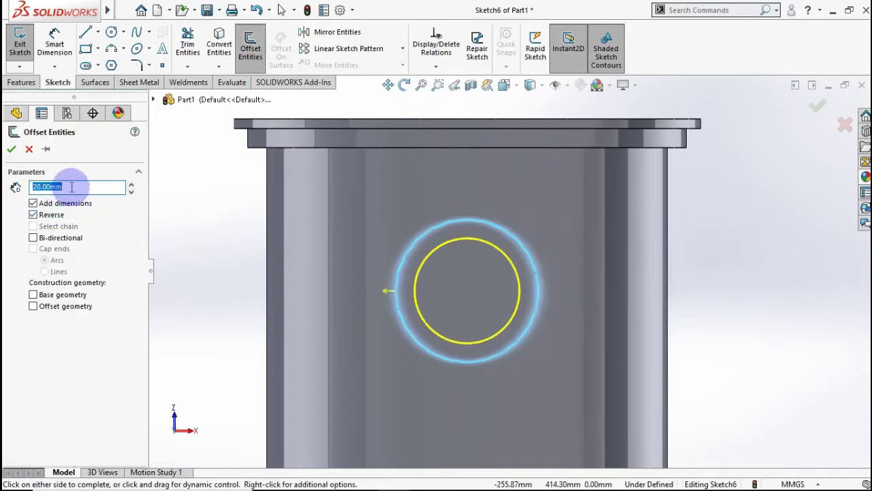
{"action": "type", "text": "10"}
{"action": "left_click", "coordinate": [95, 365]}
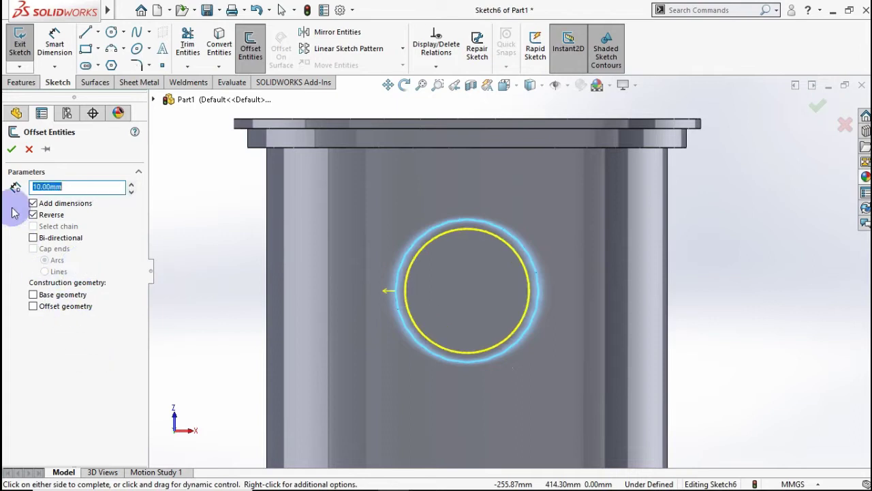
{"action": "left_click", "coordinate": [10, 149]}
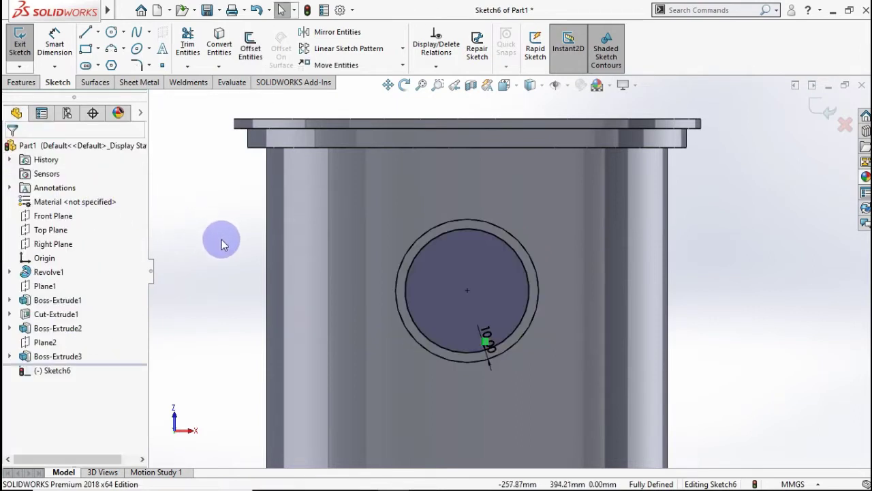
{"action": "middle_click_drag", "start_coordinate": [219, 245], "coordinate": [171, 234]}
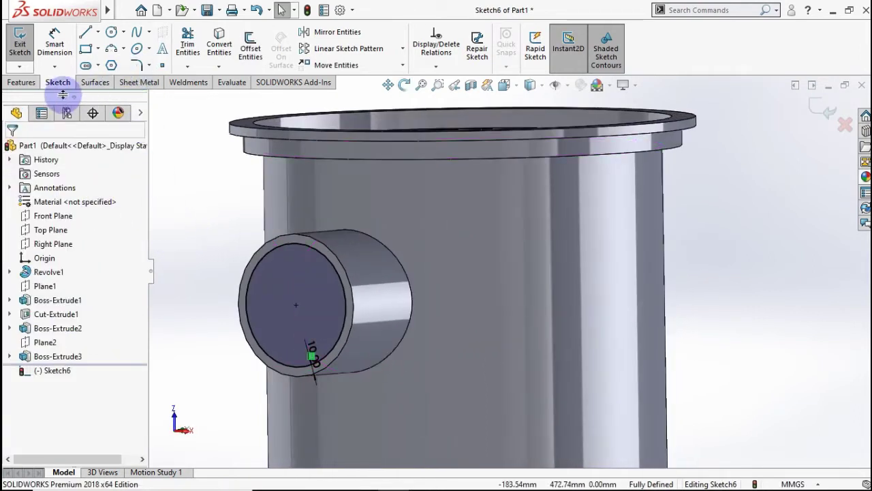
Extruded-cut the inner circle 217 mm deep to hollow the second nozzle
{"action": "left_click", "coordinate": [37, 88]}
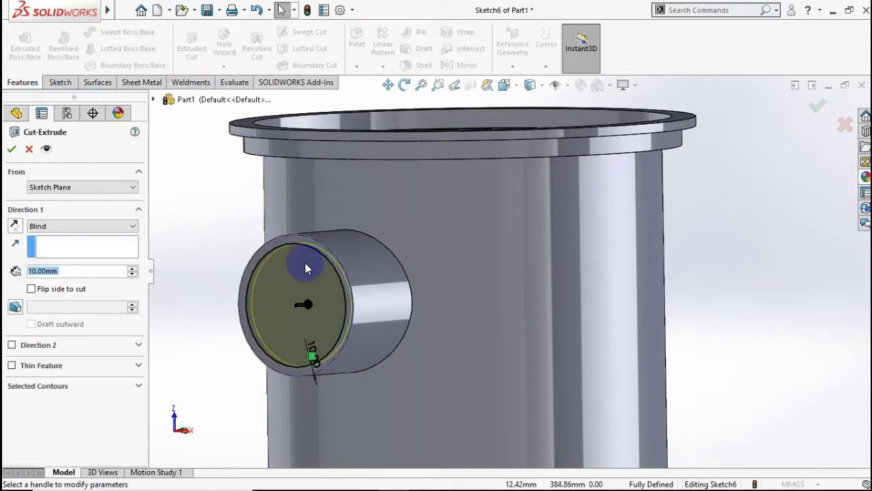
{"action": "left_click_drag", "start_coordinate": [313, 309], "coordinate": [418, 273]}
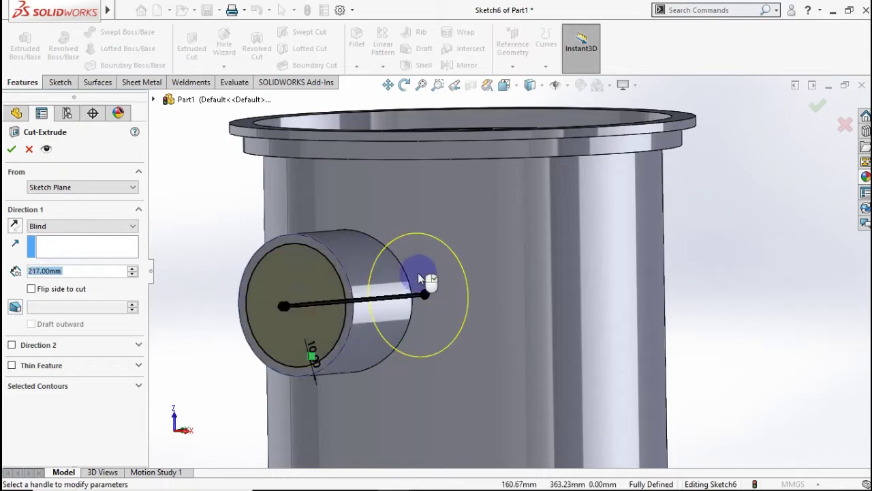
{"action": "mouse_move", "coordinate": [417, 273]}
{"action": "middle_mouse_down"}
{"action": "mouse_move", "coordinate": [361, 346]}
{"action": "mouse_move", "coordinate": [368, 385]}
{"action": "mouse_move", "coordinate": [400, 312]}
{"action": "mouse_move", "coordinate": [716, 156]}
{"action": "middle_mouse_up"}
{"action": "left_click", "coordinate": [818, 113]}
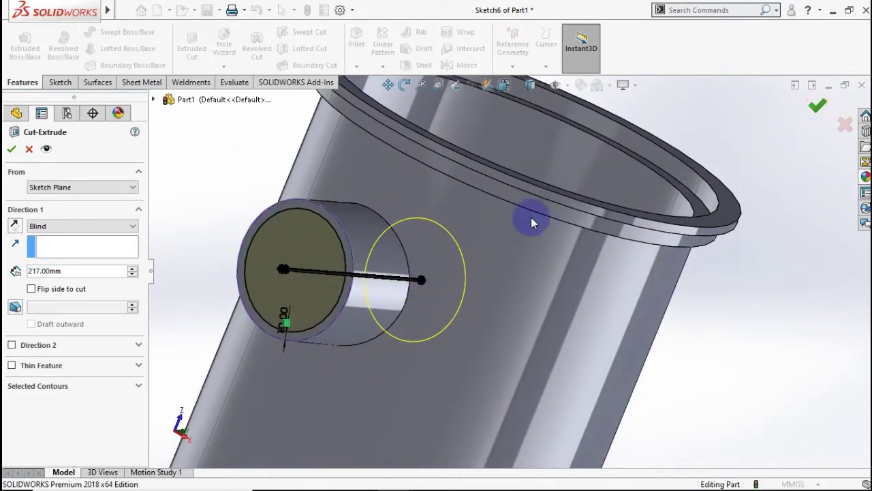
{"action": "mouse_move", "coordinate": [426, 238]}
{"action": "middle_mouse_down"}
{"action": "mouse_move", "coordinate": [438, 191]}
{"action": "mouse_move", "coordinate": [607, 170]}
{"action": "middle_mouse_up"}
{"action": "mouse_move", "coordinate": [405, 244]}
{"action": "middle_mouse_down"}
{"action": "mouse_move", "coordinate": [421, 220]}
{"action": "mouse_move", "coordinate": [398, 237]}
{"action": "middle_mouse_up"}
Sketch on the second nozzle's end face a circle offset 20 mm outward from the converted hole edge
{"action": "left_click", "coordinate": [395, 236]}
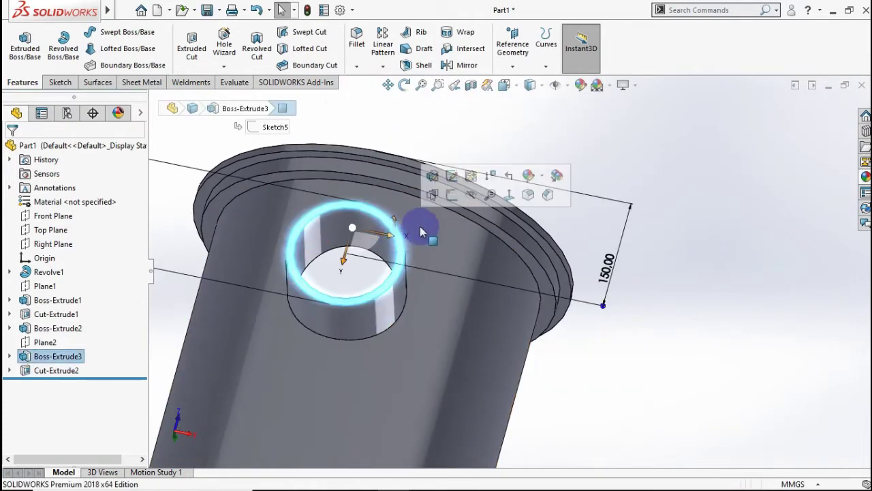
{"action": "left_click", "coordinate": [455, 197]}
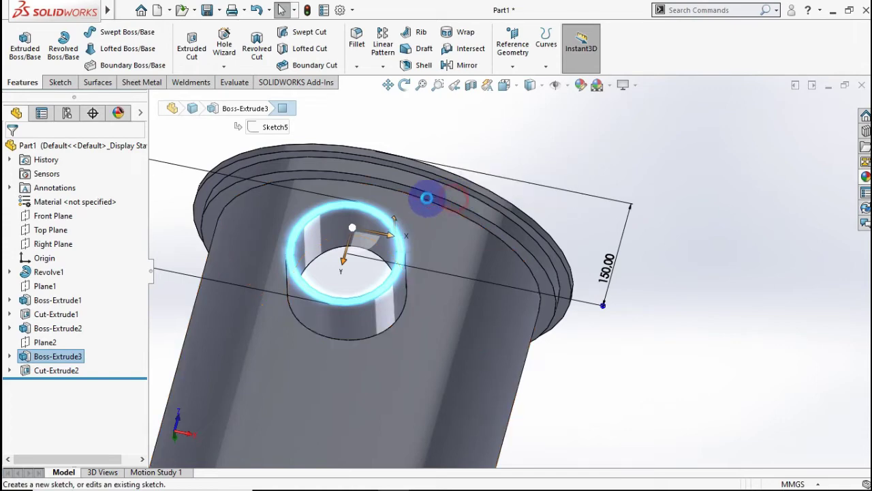
{"action": "scroll", "coordinate": [481, 177], "scroll_direction": "down", "scroll_amount": 2}
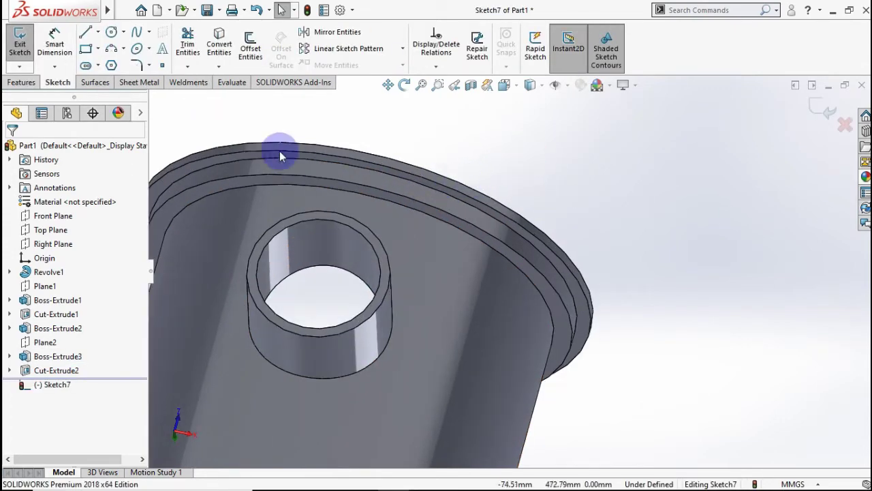
{"action": "left_click", "coordinate": [338, 214]}
{"action": "left_click", "coordinate": [218, 54]}
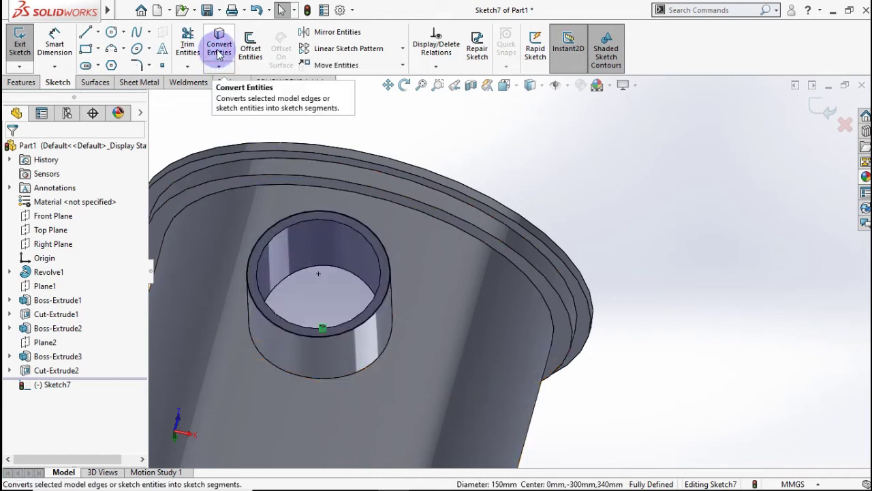
{"action": "left_click", "coordinate": [339, 213]}
{"action": "type", "text": "20"}
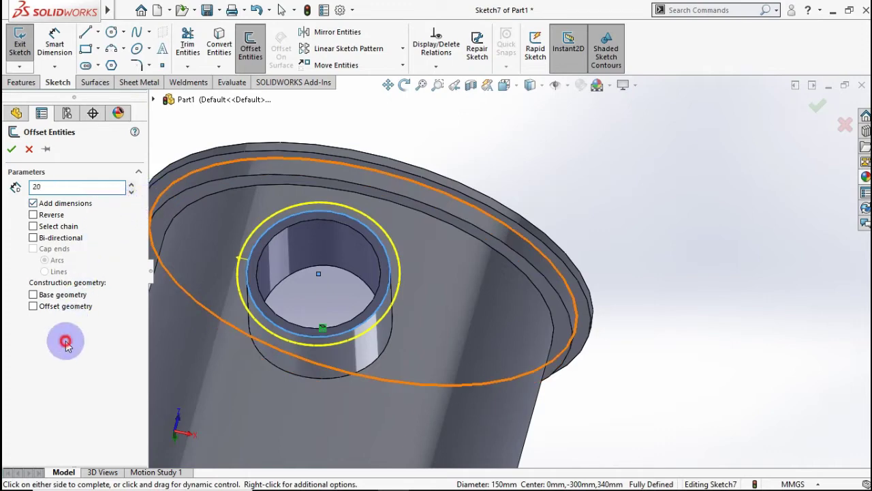
{"action": "left_click", "coordinate": [65, 342]}
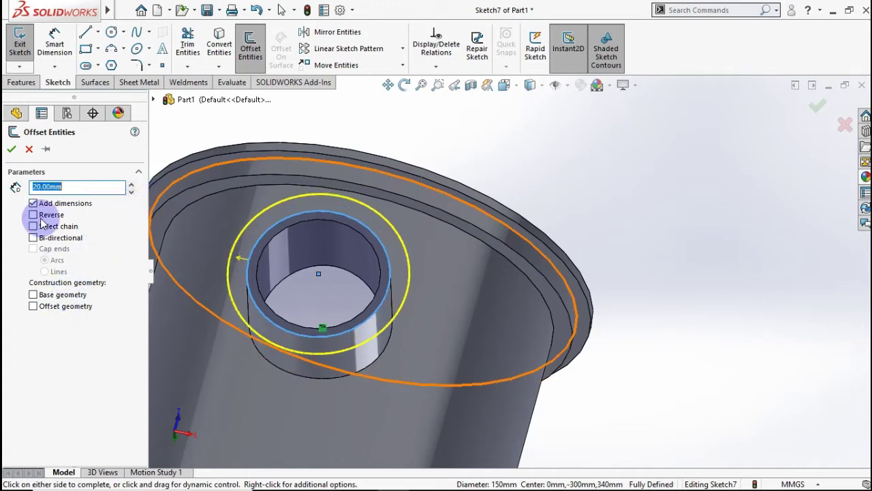
{"action": "left_click", "coordinate": [11, 150]}
Extrude the offset ring 10 mm with the direction flipped to form the nozzle flange
{"action": "left_click", "coordinate": [26, 84]}
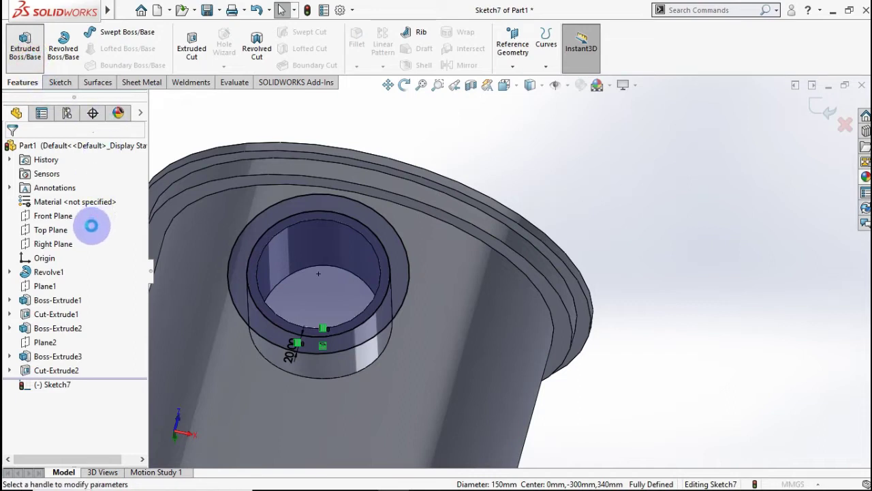
{"action": "type", "text": "10"}
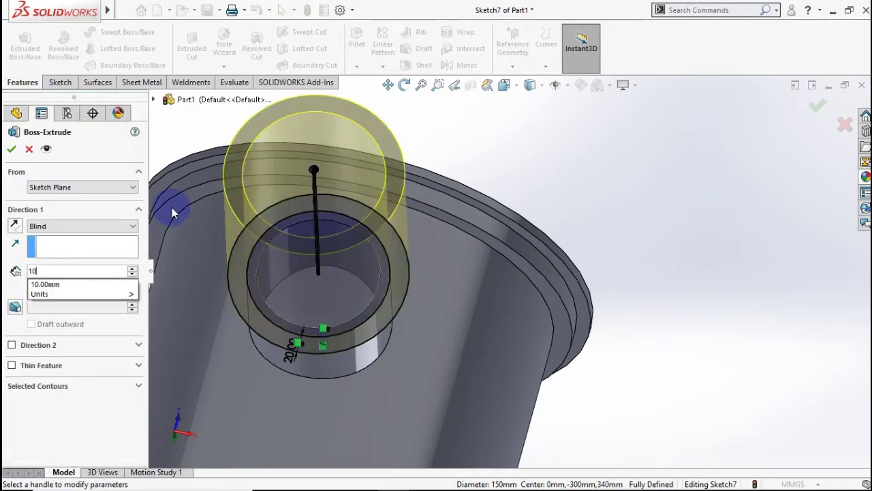
{"action": "key", "text": "Return"}
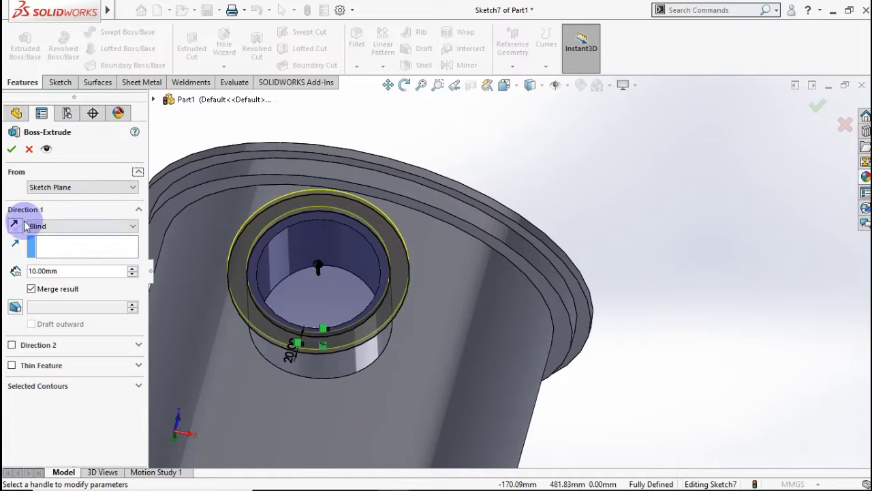
{"action": "left_click", "coordinate": [16, 225]}
{"action": "middle_click_drag", "start_coordinate": [312, 288], "coordinate": [486, 143]}
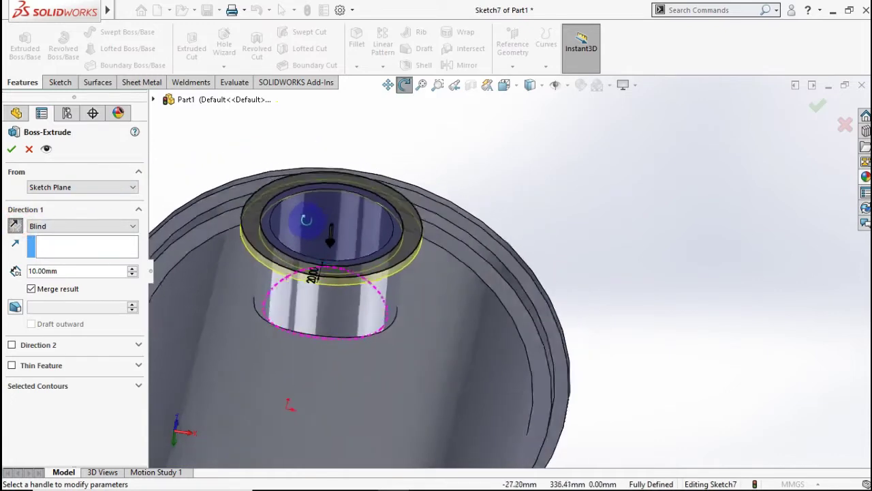
{"action": "left_click", "coordinate": [818, 106]}
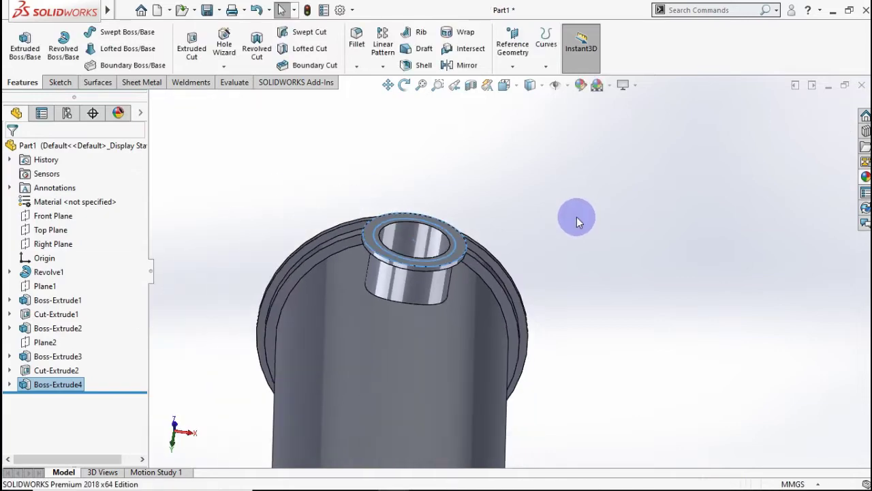
Show the whole shell in isometric view and open Reference Geometry
{"action": "key", "text": "ctrl+7"}
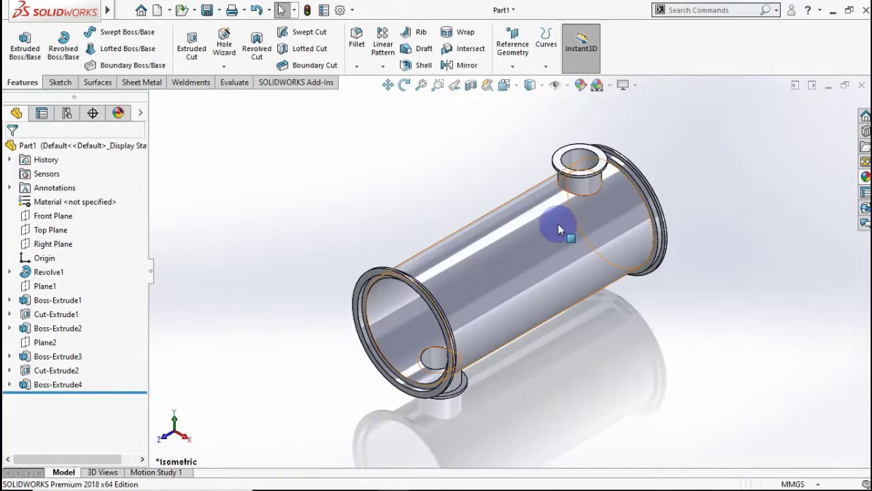
{"action": "mouse_move", "coordinate": [584, 343]}
{"action": "middle_mouse_down"}
{"action": "mouse_move", "coordinate": [600, 332]}
{"action": "mouse_move", "coordinate": [525, 210]}
{"action": "mouse_move", "coordinate": [571, 294]}
{"action": "mouse_move", "coordinate": [577, 333]}
{"action": "mouse_move", "coordinate": [611, 306]}
{"action": "mouse_move", "coordinate": [581, 317]}
{"action": "mouse_move", "coordinate": [584, 327]}
{"action": "mouse_move", "coordinate": [623, 312]}
{"action": "middle_mouse_up"}
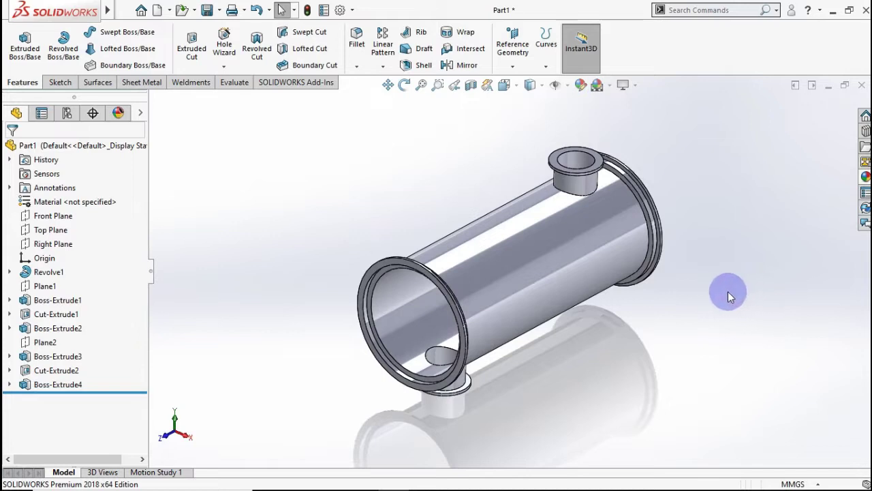
{"action": "key", "text": "ctrl+7"}
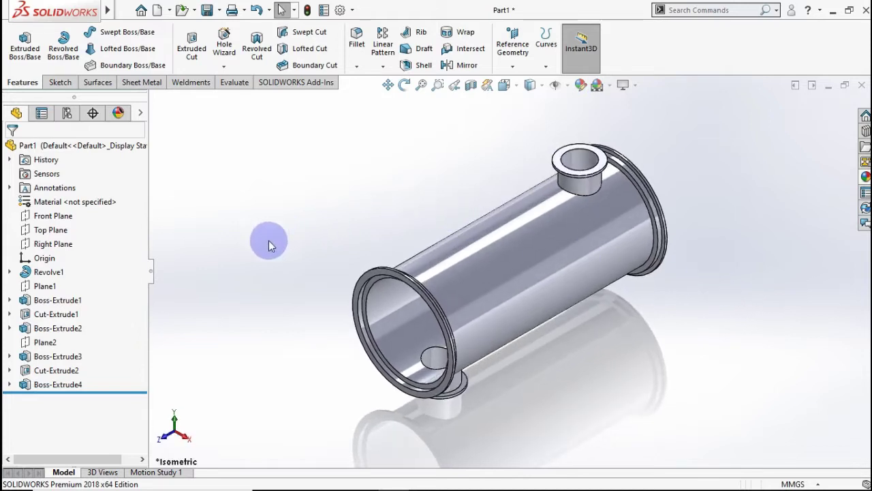
{"action": "left_click", "coordinate": [513, 66]}
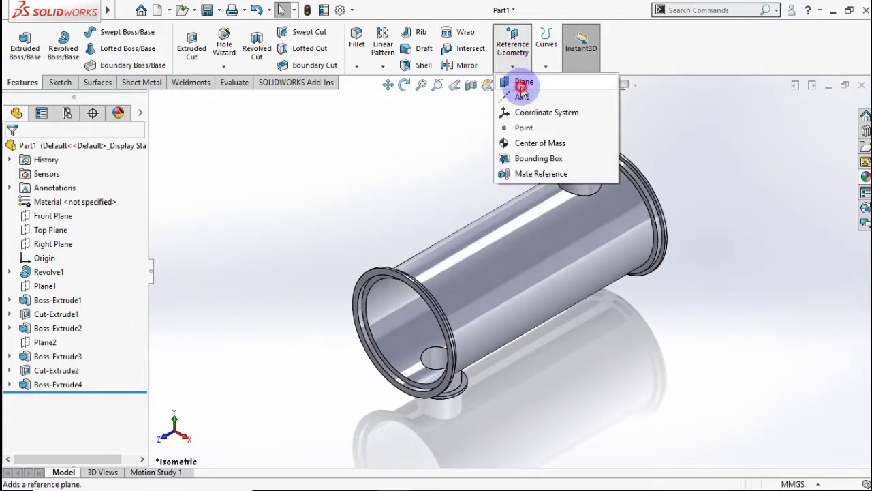
Start a single reference plane based on the Top Plane with the offset flipped below the shell
{"action": "left_click", "coordinate": [522, 82]}
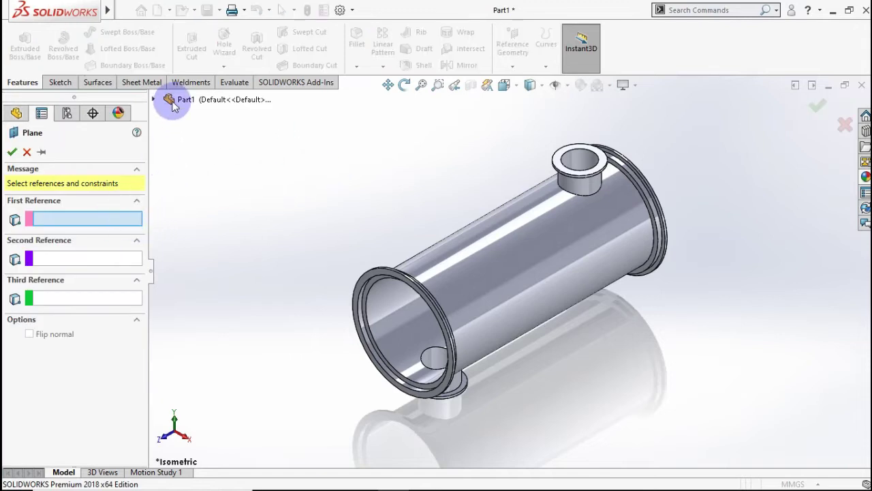
{"action": "left_click", "coordinate": [153, 100]}
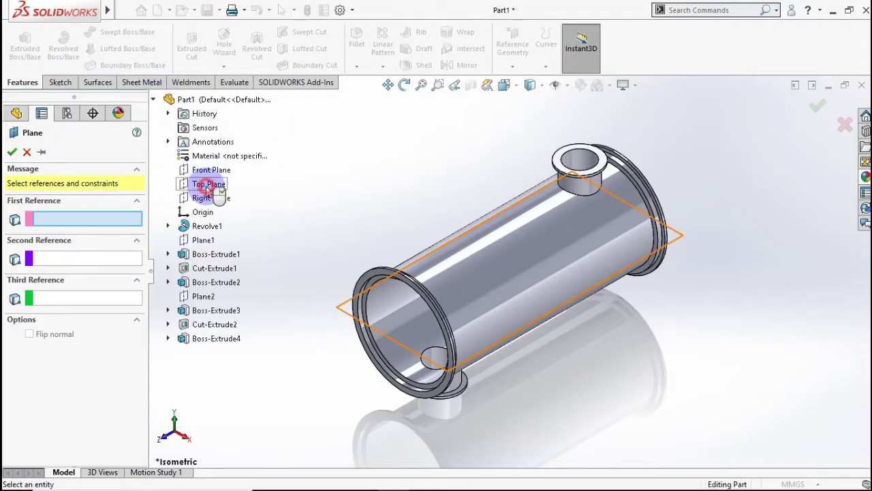
{"action": "left_click", "coordinate": [207, 185]}
{"action": "left_click", "coordinate": [30, 327]}
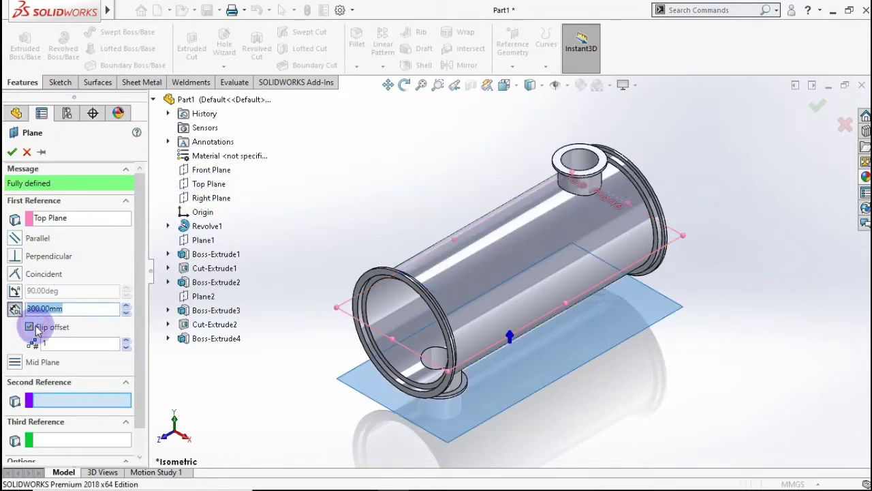
{"action": "left_click", "coordinate": [128, 340]}
{"action": "left_click", "coordinate": [128, 340]}
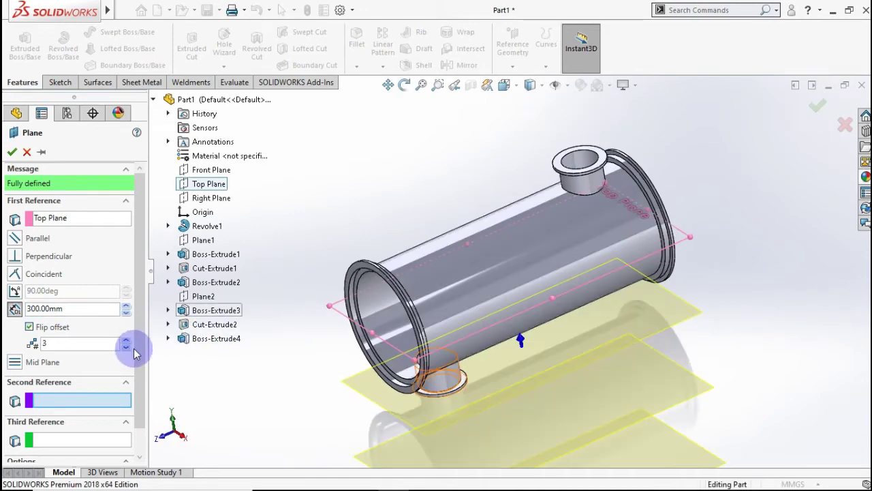
{"action": "left_click", "coordinate": [129, 347]}
{"action": "left_click", "coordinate": [129, 346]}
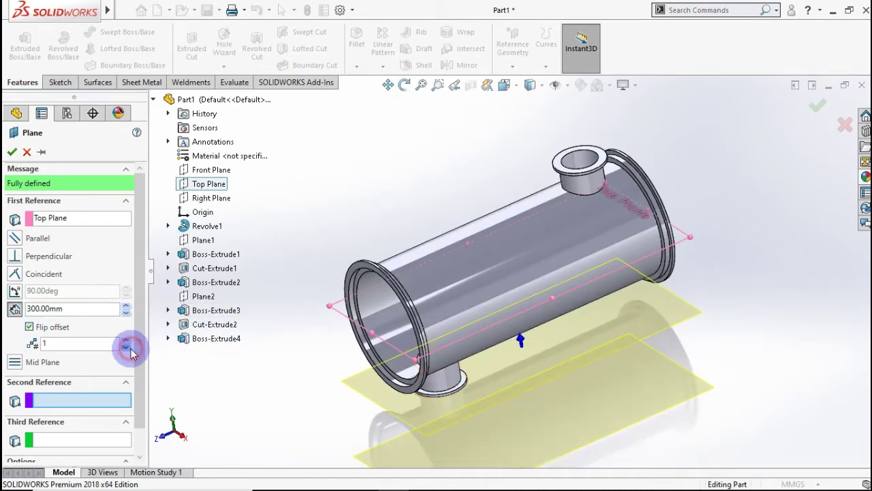
Set the plane's offset distance to 450 mm and confirm Plane3
{"action": "left_click", "coordinate": [127, 306]}
{"action": "left_click", "coordinate": [128, 305]}
{"action": "left_click", "coordinate": [127, 306]}
{"action": "left_click", "coordinate": [128, 306]}
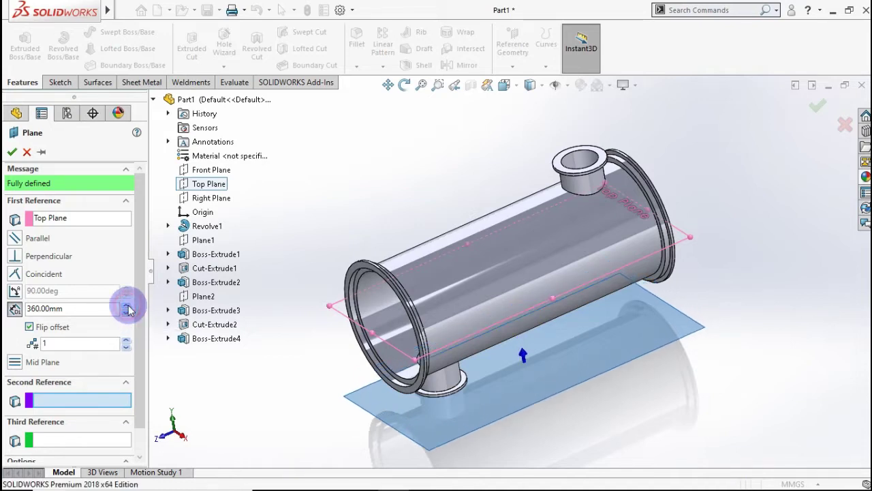
{"action": "left_click_drag", "start_coordinate": [92, 310], "coordinate": [10, 315]}
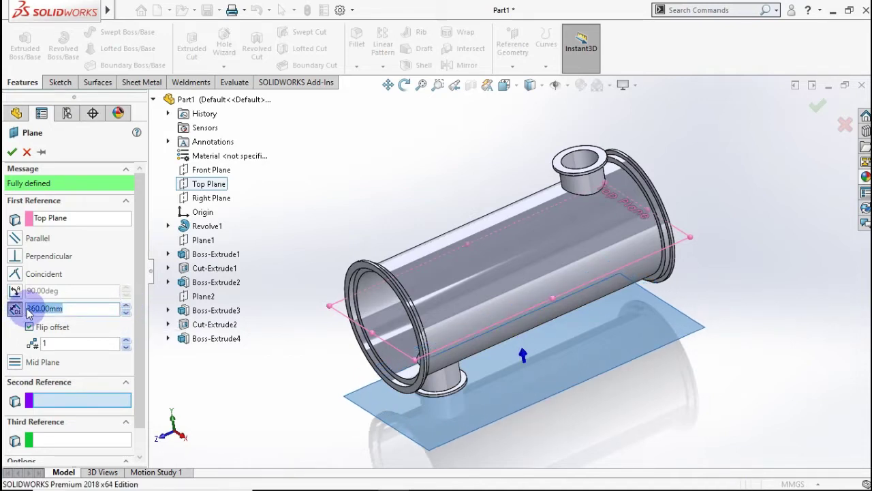
{"action": "type", "text": "450"}
{"action": "mouse_move", "coordinate": [334, 195]}
{"action": "middle_mouse_down"}
{"action": "mouse_move", "coordinate": [354, 243]}
{"action": "mouse_move", "coordinate": [333, 208]}
{"action": "mouse_move", "coordinate": [318, 211]}
{"action": "mouse_move", "coordinate": [333, 218]}
{"action": "mouse_move", "coordinate": [339, 235]}
{"action": "mouse_move", "coordinate": [381, 232]}
{"action": "middle_mouse_up"}
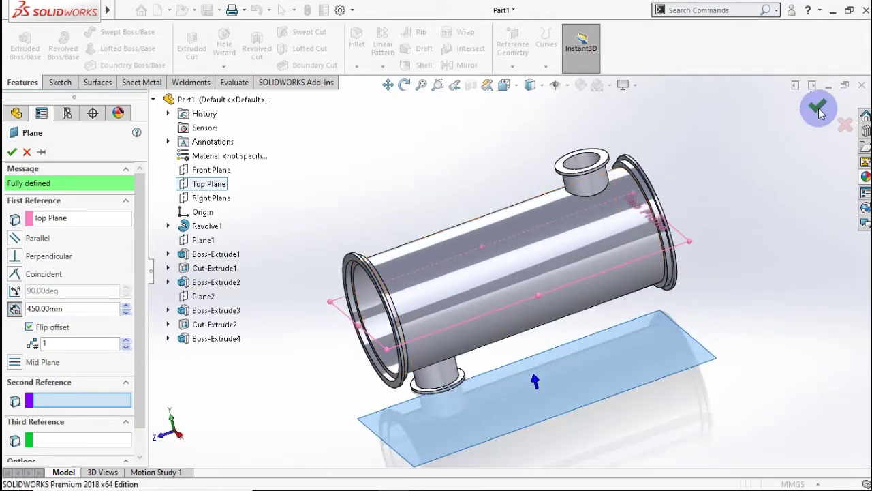
{"action": "key", "text": "Return"}
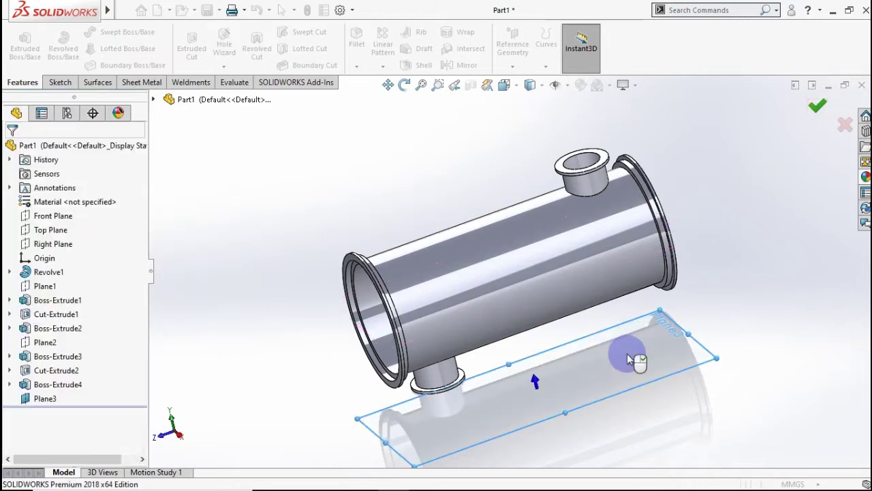
Start a sketch on Plane3 and view it Normal To
{"action": "middle_click_drag", "start_coordinate": [620, 380], "coordinate": [609, 326]}
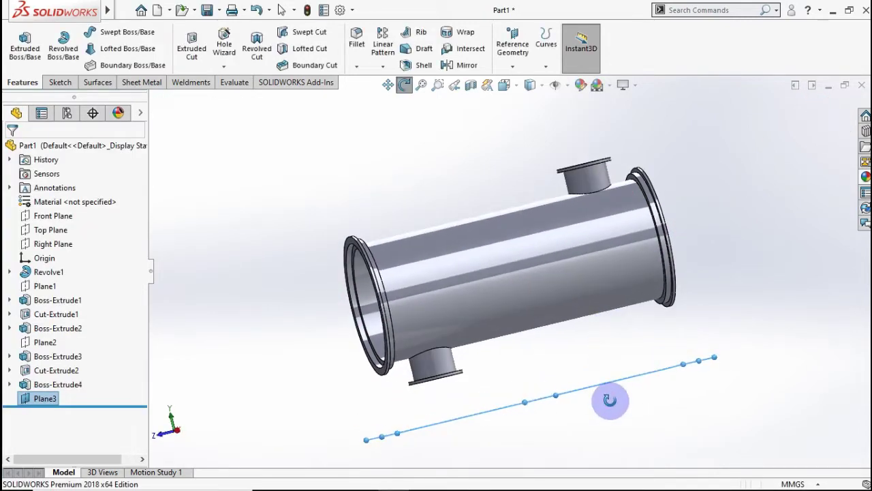
{"action": "mouse_move", "coordinate": [610, 400]}
{"action": "middle_mouse_down"}
{"action": "mouse_move", "coordinate": [593, 347]}
{"action": "mouse_move", "coordinate": [580, 374]}
{"action": "middle_mouse_up"}
{"action": "left_click", "coordinate": [612, 373]}
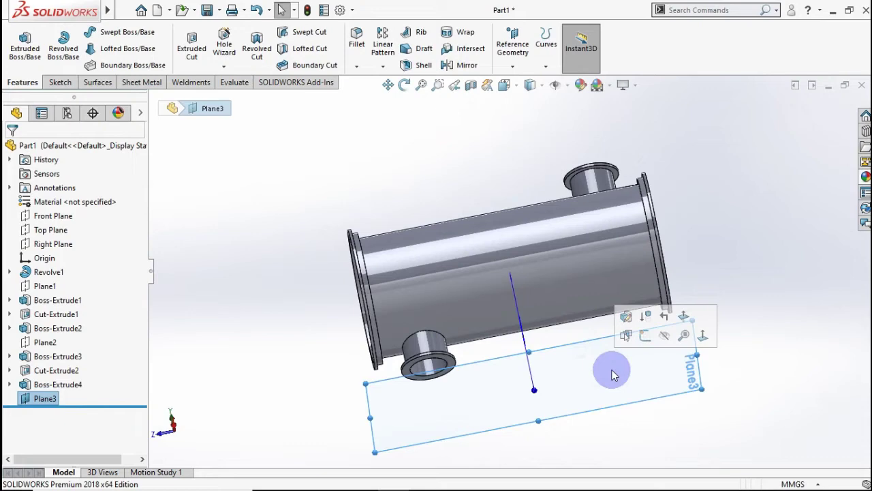
{"action": "left_click", "coordinate": [644, 335]}
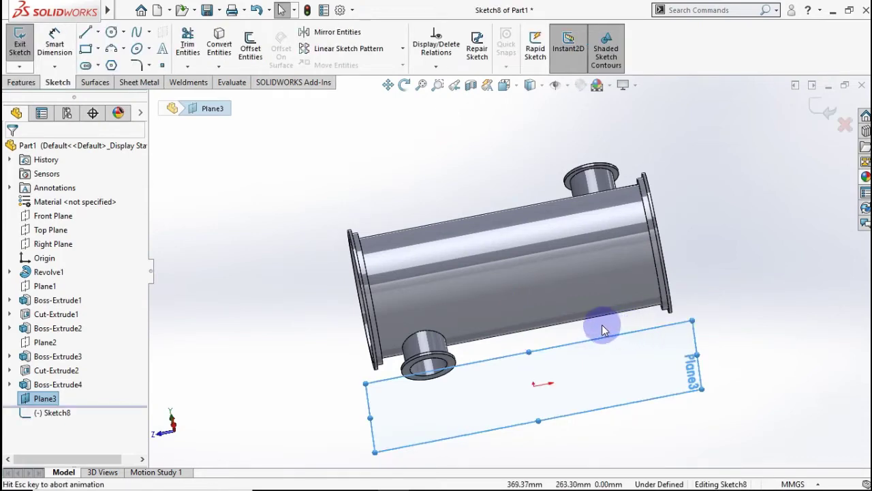
{"action": "key", "text": "ctrl+8"}
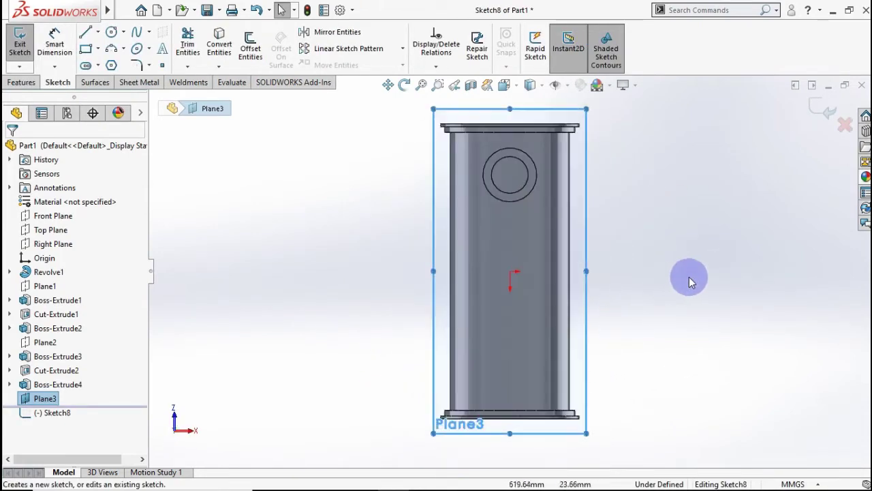
{"action": "scroll", "coordinate": [635, 259], "scroll_direction": "down", "scroll_amount": 2}
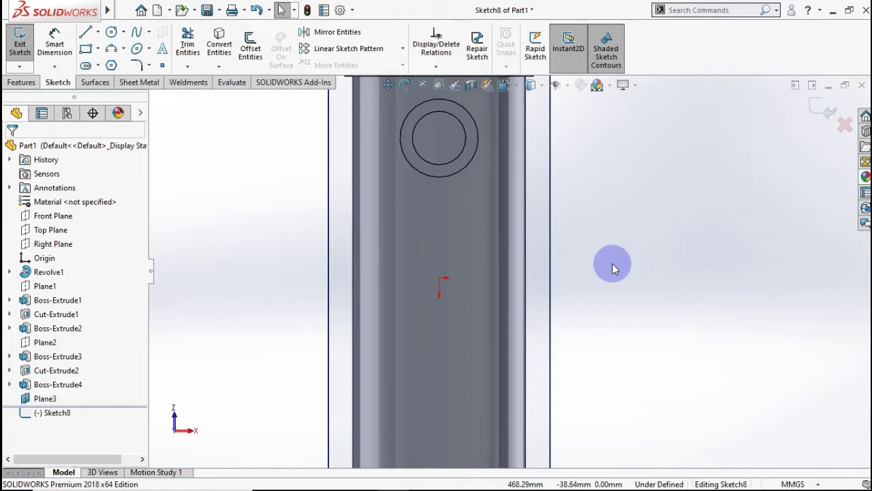
Draw a horizontal and a vertical centerline from the origin
{"action": "left_click", "coordinate": [97, 31]}
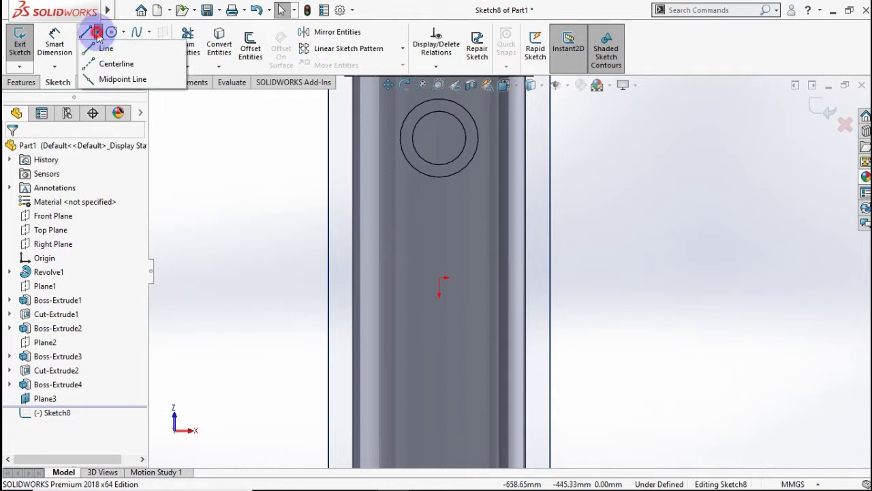
{"action": "left_click", "coordinate": [439, 279]}
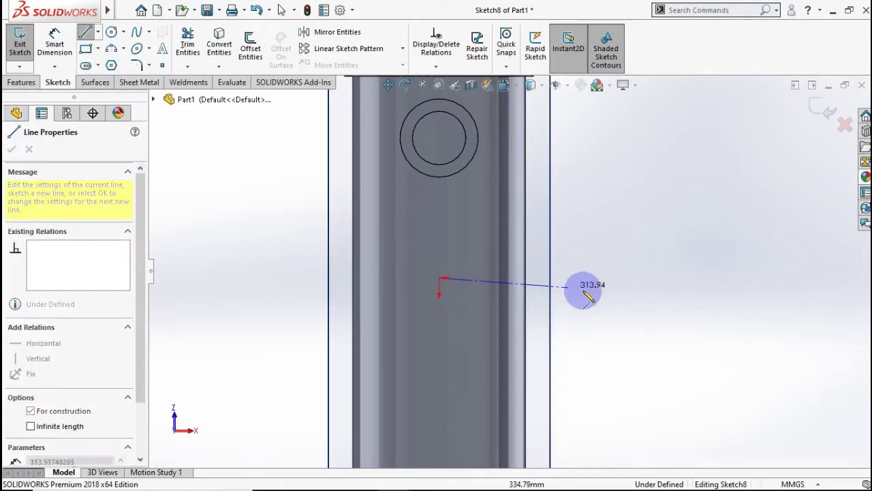
{"action": "left_click", "coordinate": [606, 277]}
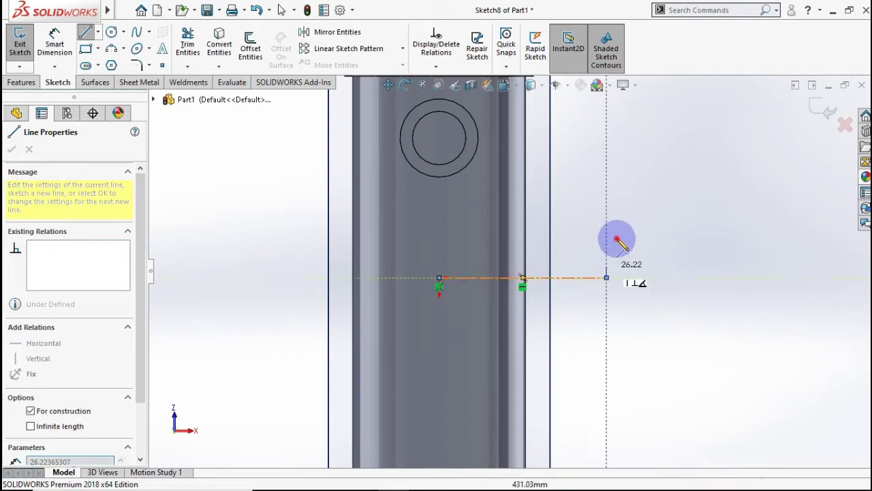
{"action": "left_click", "coordinate": [439, 278]}
{"action": "key", "text": "Escape"}
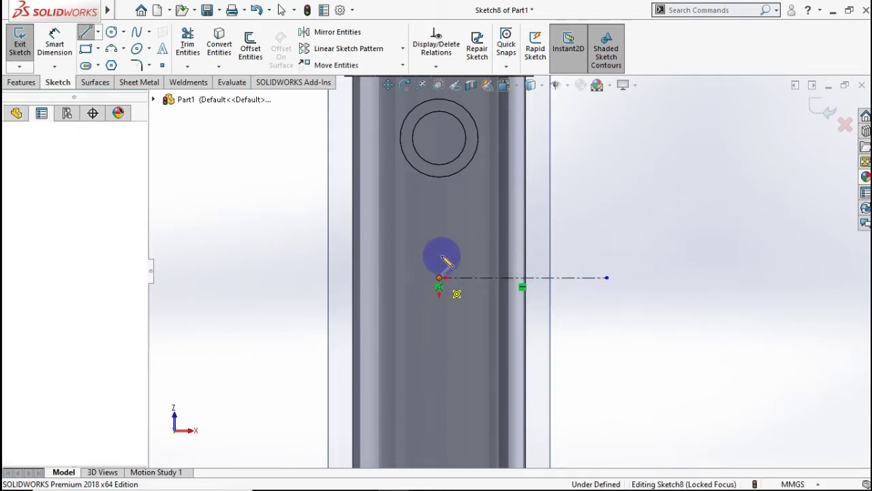
{"action": "left_click", "coordinate": [439, 278]}
{"action": "left_click", "coordinate": [441, 233]}
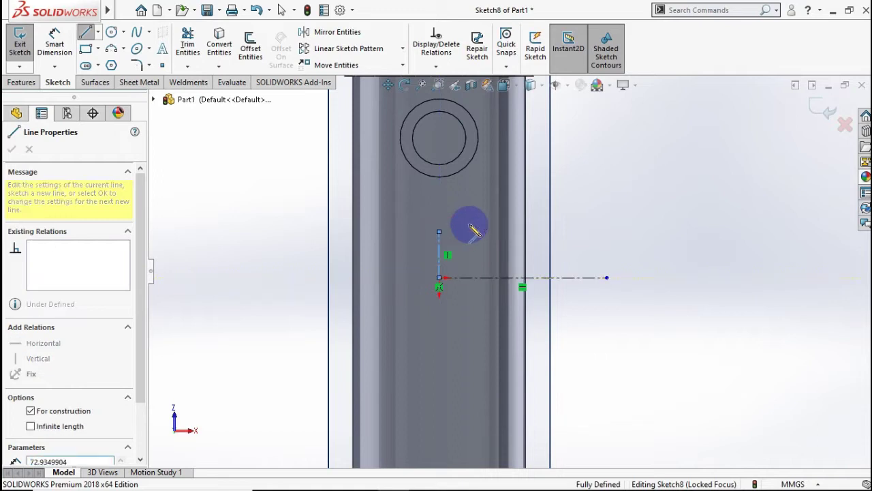
{"action": "key", "text": "Escape"}
{"action": "left_click", "coordinate": [98, 48]}
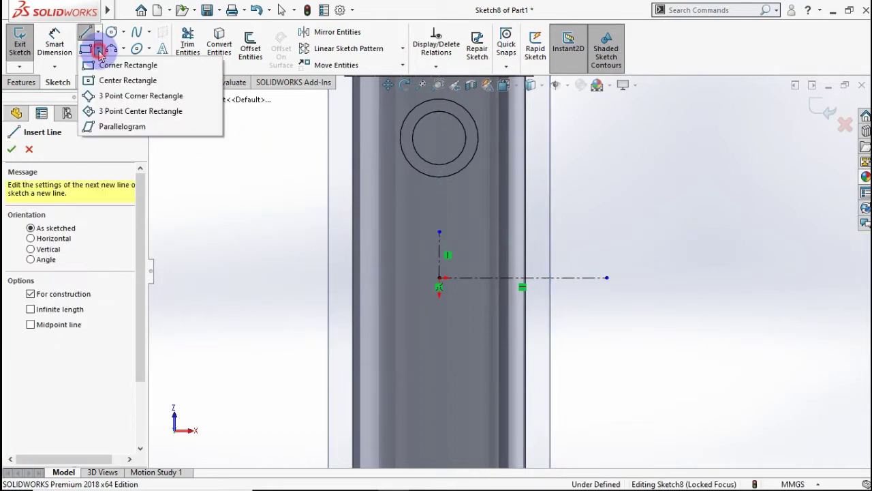
Draw a centre rectangle at the vertical centerline's top end and dimension its height to 35 mm
{"action": "key", "text": "Escape"}
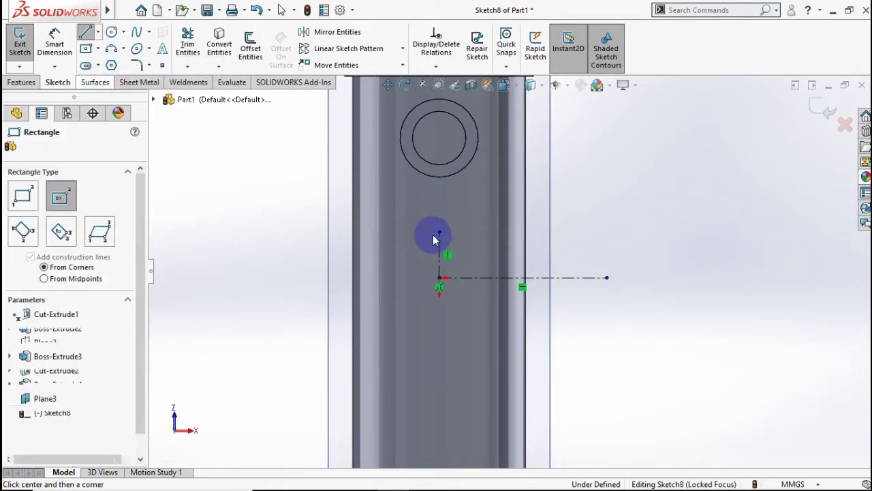
{"action": "scroll", "coordinate": [450, 242], "scroll_direction": "down", "scroll_amount": 5}
{"action": "left_click", "coordinate": [458, 239]}
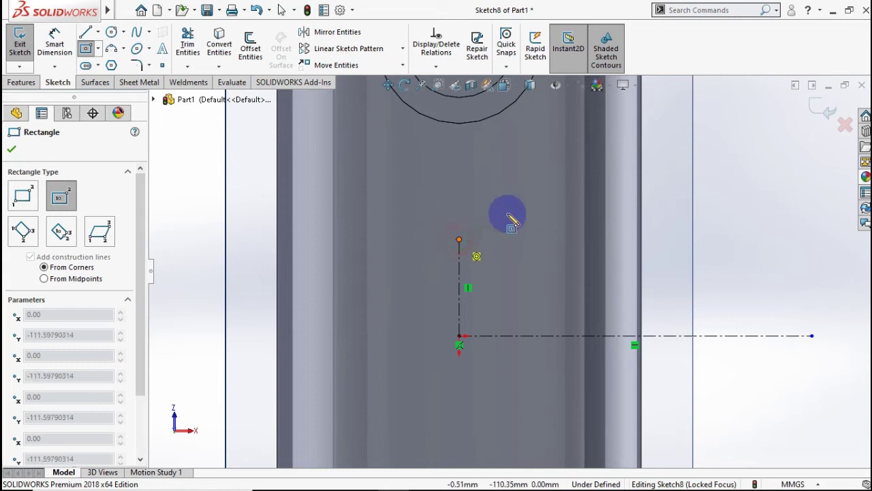
{"action": "left_click", "coordinate": [588, 205]}
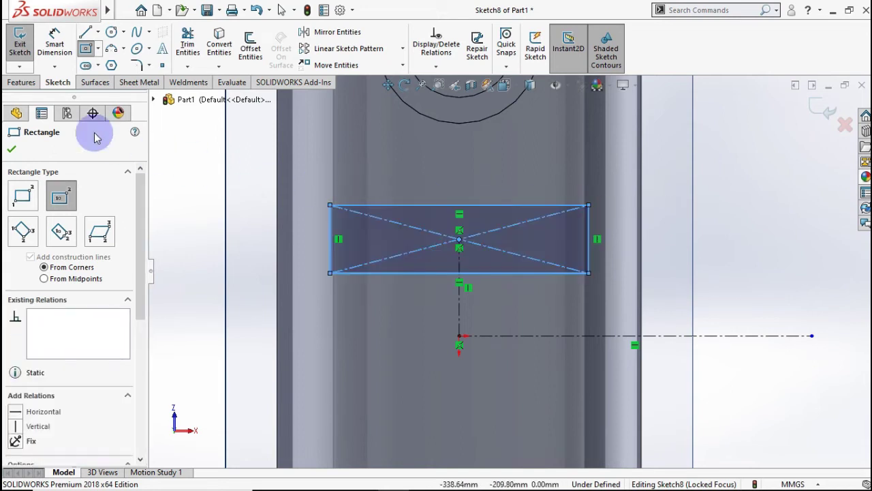
{"action": "left_click", "coordinate": [68, 57]}
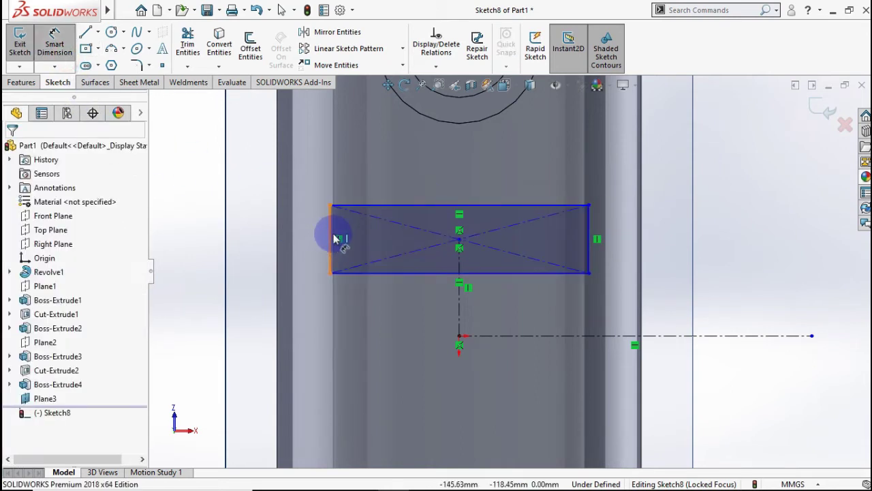
{"action": "scroll", "coordinate": [272, 243], "scroll_direction": "up", "scroll_amount": 2}
{"action": "left_click", "coordinate": [250, 245]}
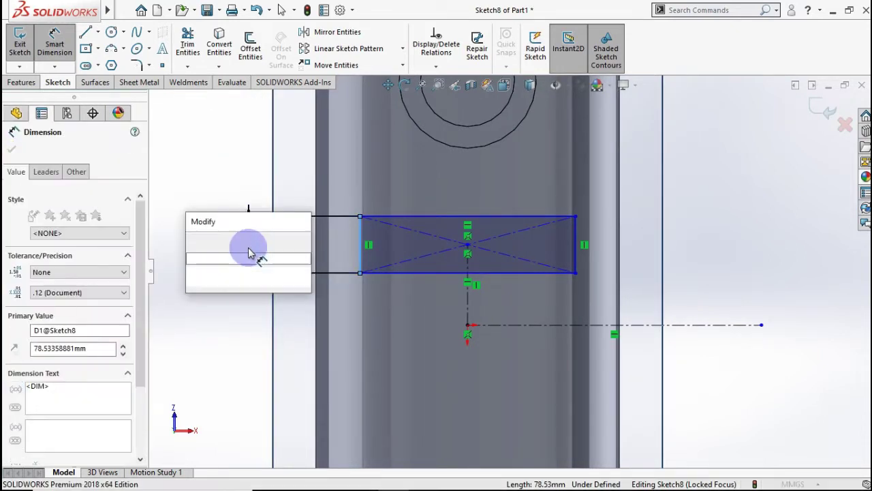
{"action": "type", "text": "35"}
{"action": "left_click", "coordinate": [195, 242]}
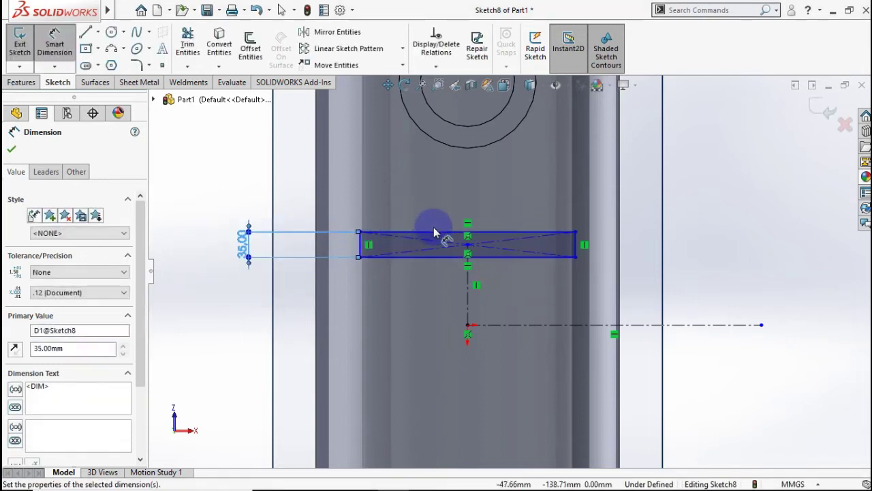
Dimension the rectangle's width to 300 mm
{"action": "left_click", "coordinate": [434, 232]}
{"action": "left_click", "coordinate": [453, 227]}
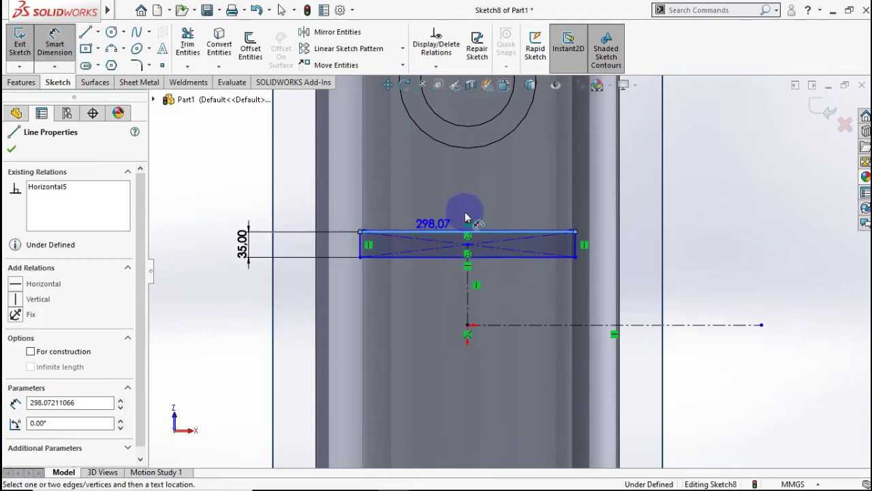
{"action": "left_click", "coordinate": [501, 291]}
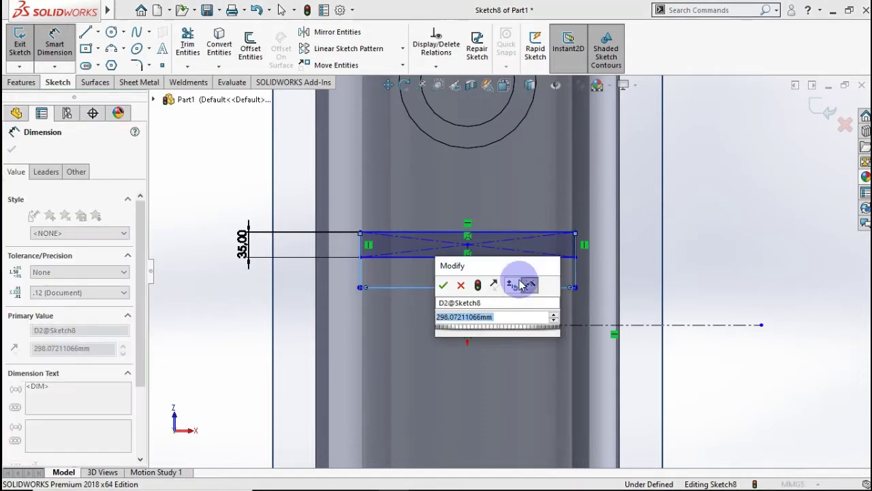
{"action": "type", "text": "300"}
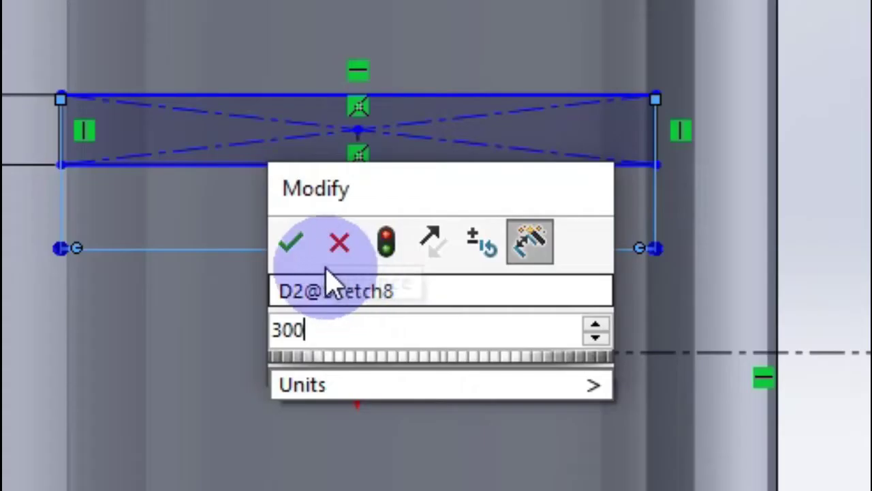
{"action": "key", "text": "Escape"}
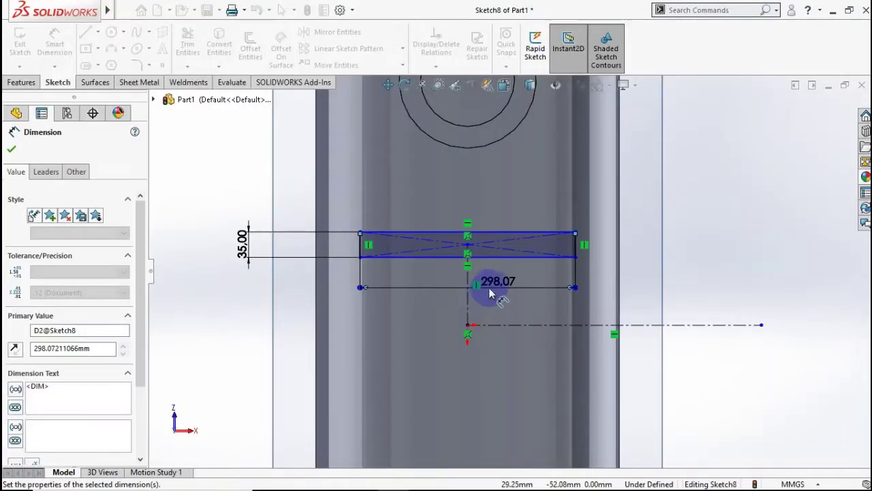
{"action": "left_click", "coordinate": [492, 285]}
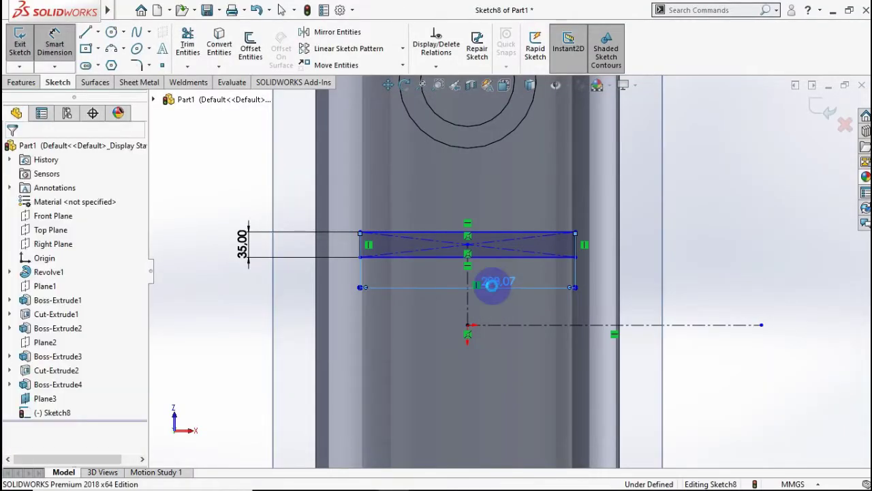
{"action": "left_click", "coordinate": [492, 285]}
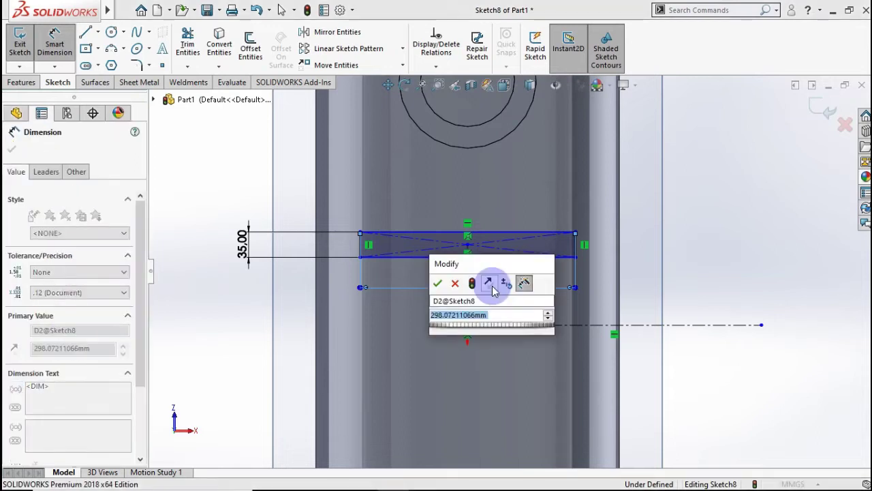
{"action": "type", "text": "300"}
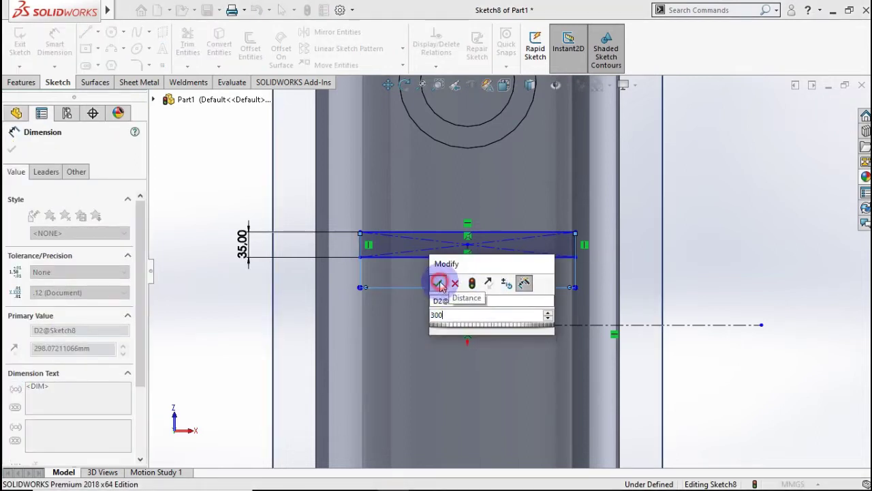
{"action": "left_click", "coordinate": [440, 284]}
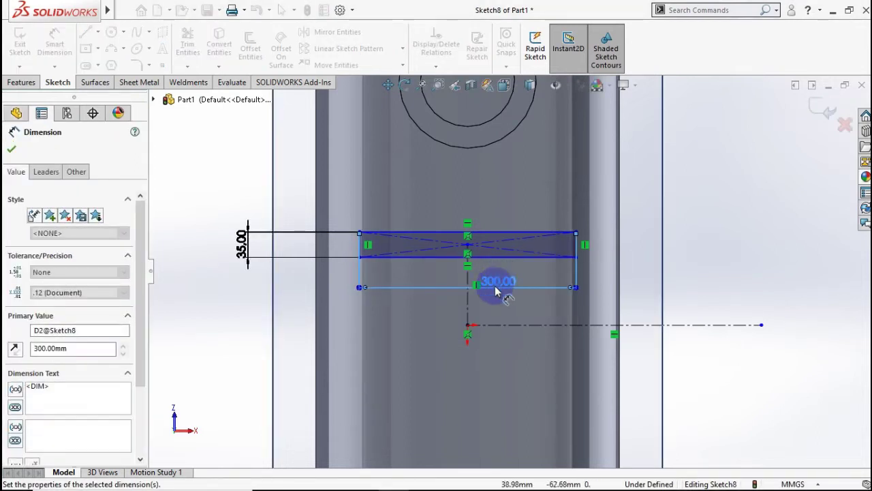
Dimension the rectangle's distance from the horizontal centerline as 150 mm, then change it to 170 mm
{"action": "left_click", "coordinate": [468, 310]}
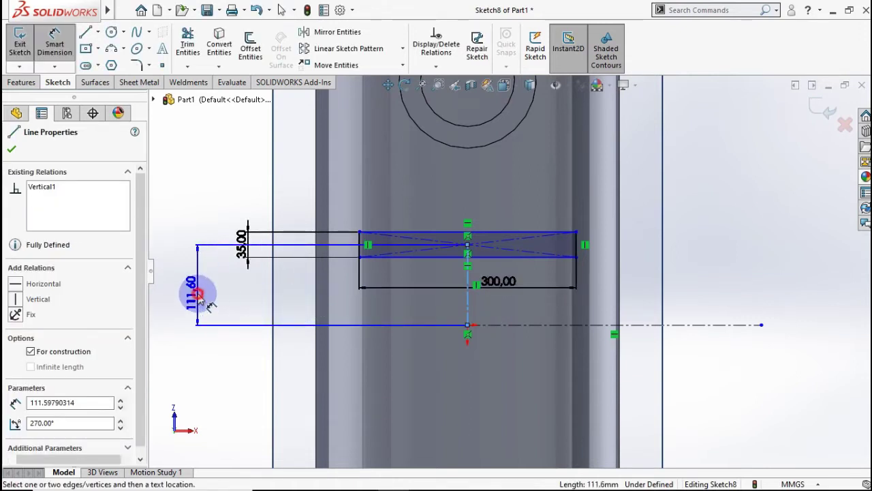
{"action": "left_click", "coordinate": [197, 294]}
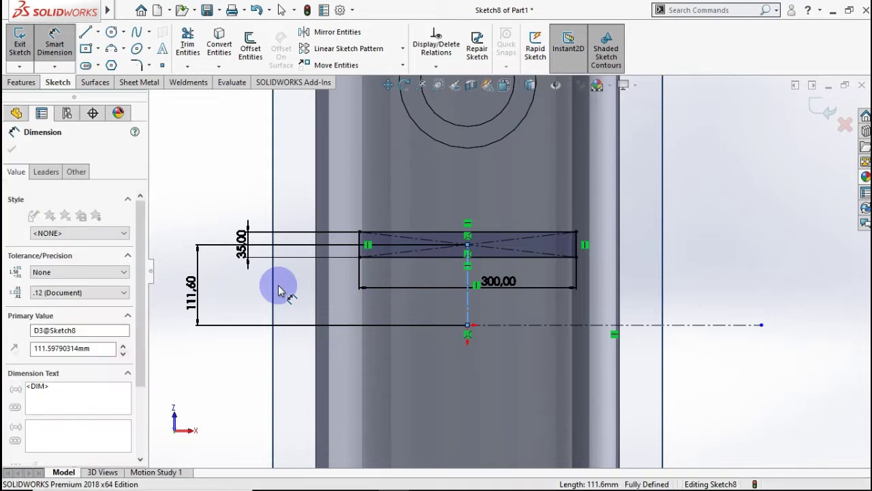
{"action": "type", "text": "1"}
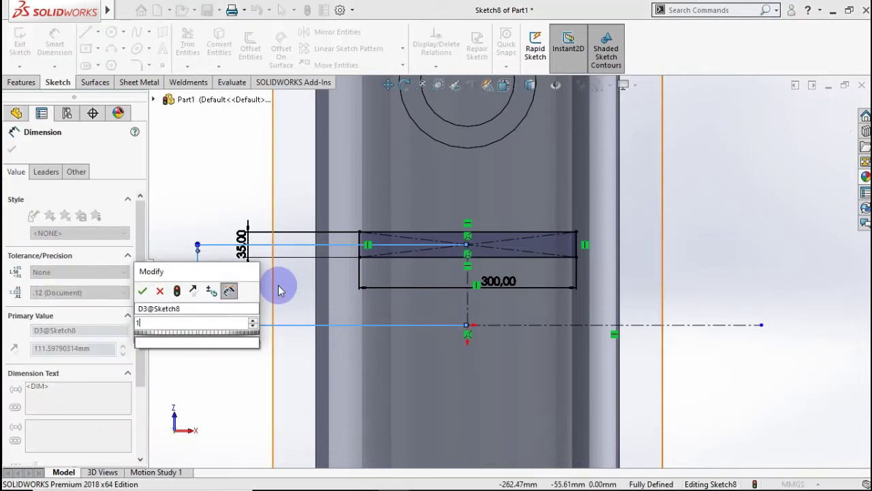
{"action": "type", "text": "50"}
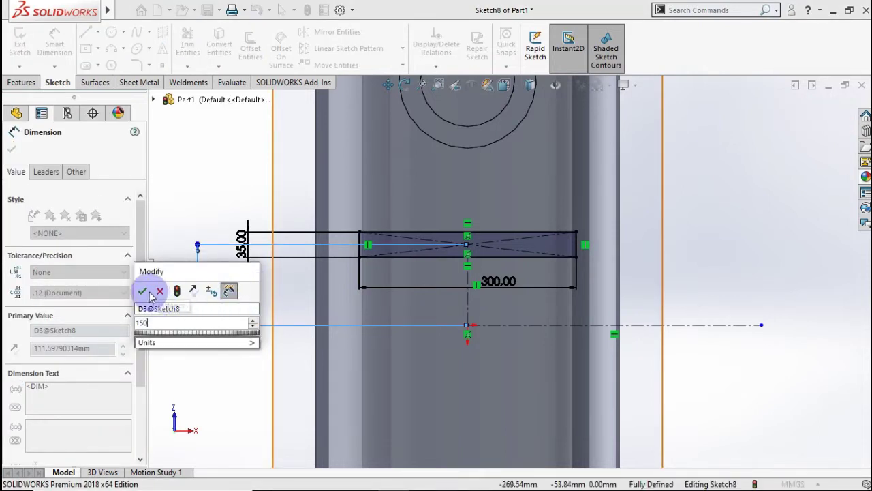
{"action": "left_click", "coordinate": [143, 290]}
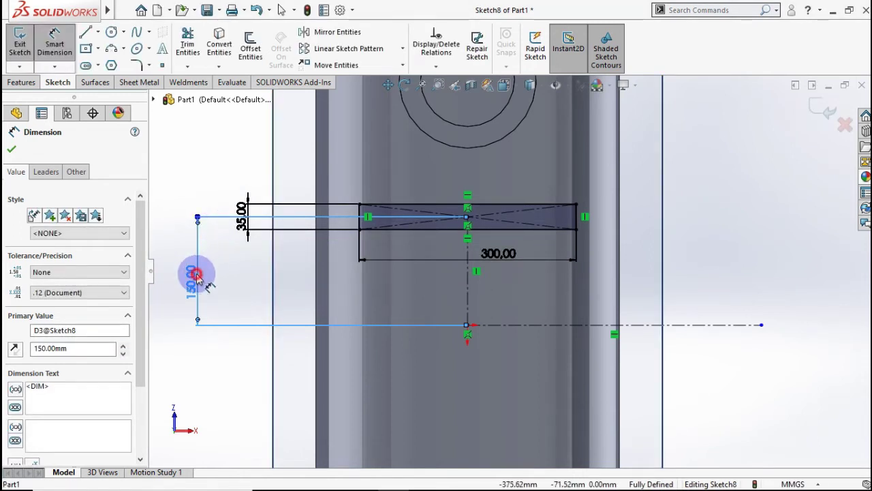
{"action": "key", "text": "Escape"}
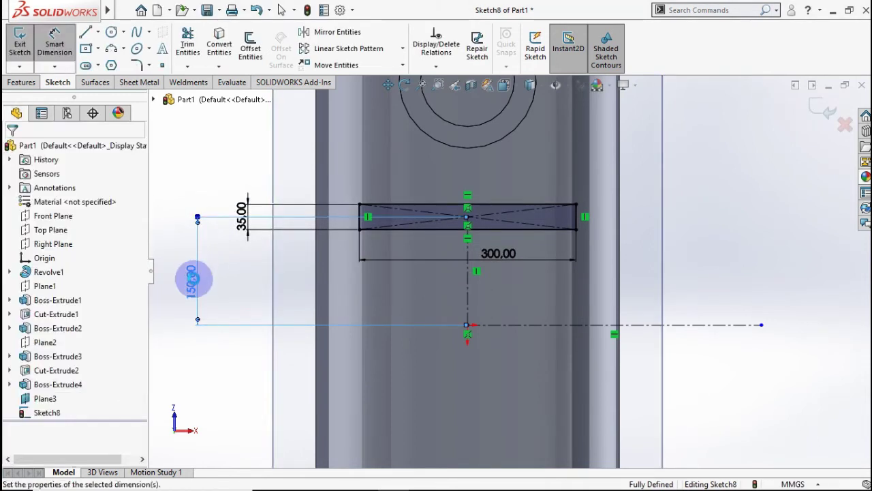
{"action": "double_click", "coordinate": [193, 278]}
{"action": "type", "text": "170"}
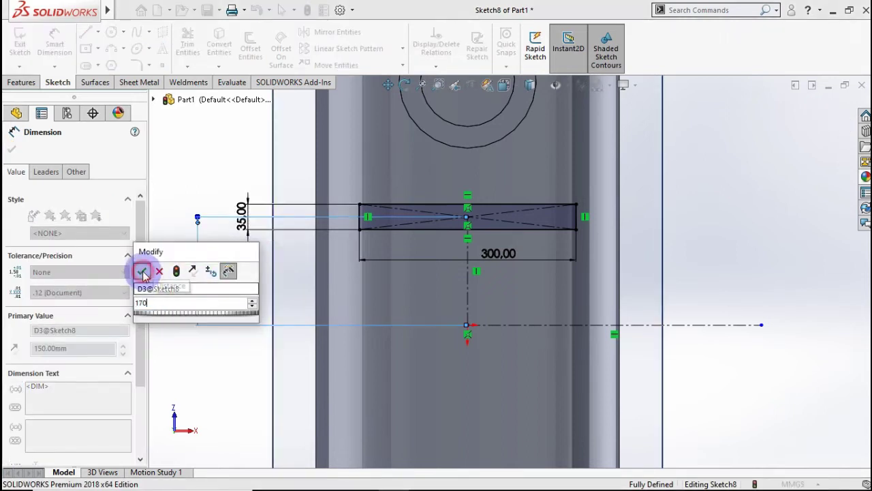
{"action": "left_click", "coordinate": [141, 272]}
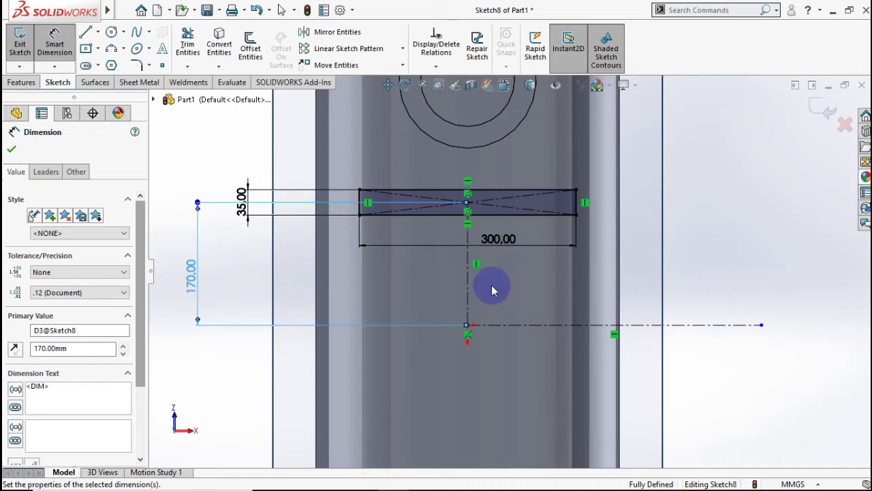
{"action": "scroll", "coordinate": [593, 270], "scroll_direction": "down", "scroll_amount": 2}
{"action": "scroll", "coordinate": [594, 269], "scroll_direction": "up", "scroll_amount": 4}
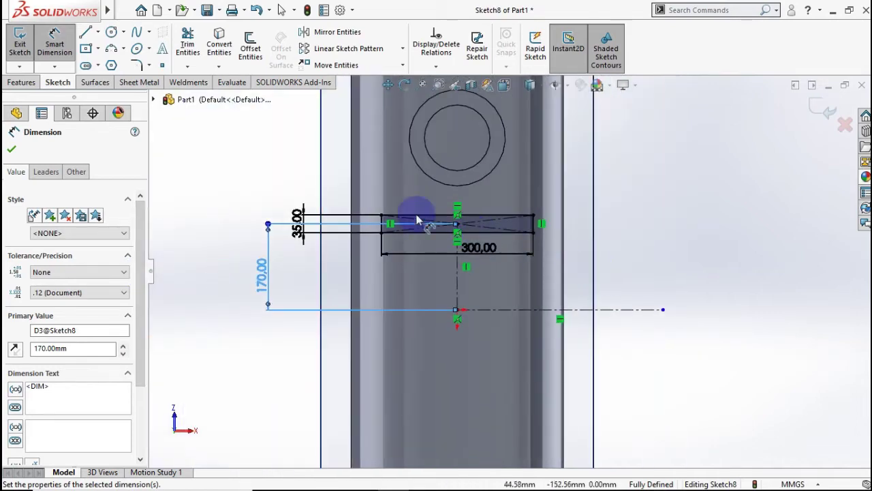
Mirror the leg rectangle across the horizontal centerline
{"action": "left_click", "coordinate": [304, 32]}
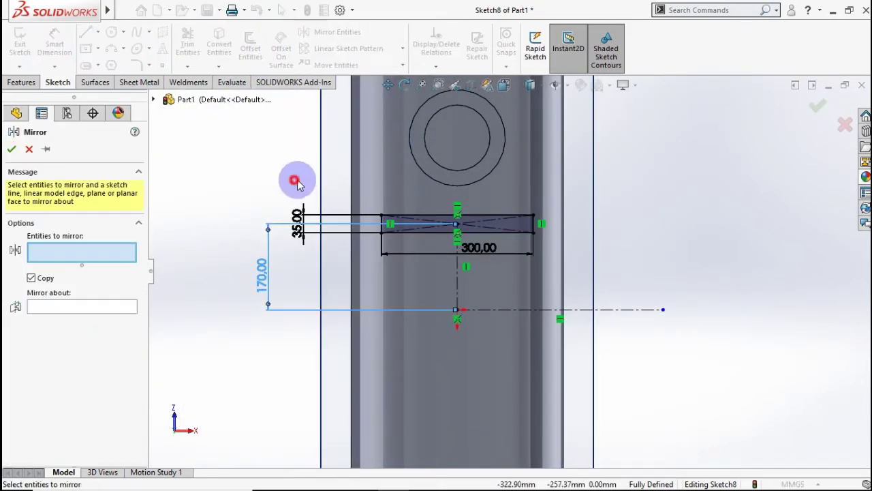
{"action": "left_click_drag", "start_coordinate": [553, 259], "coordinate": [566, 262]}
{"action": "left_click", "coordinate": [115, 357]}
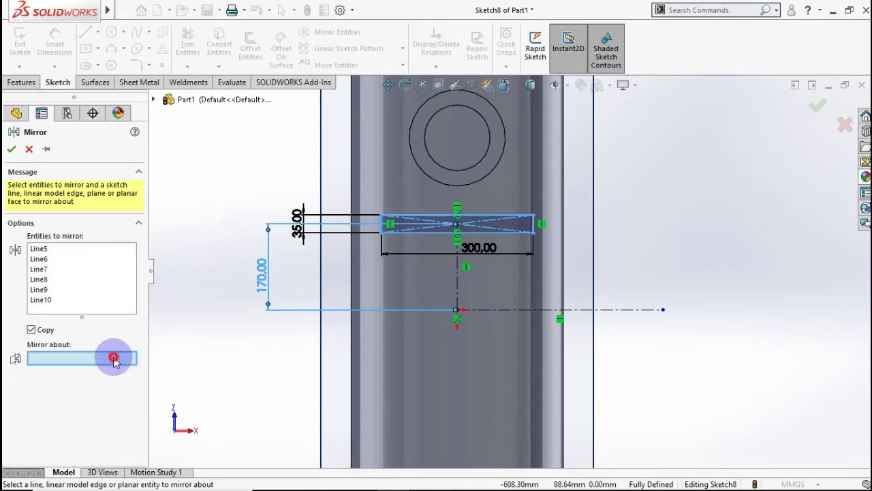
{"action": "left_click", "coordinate": [529, 310]}
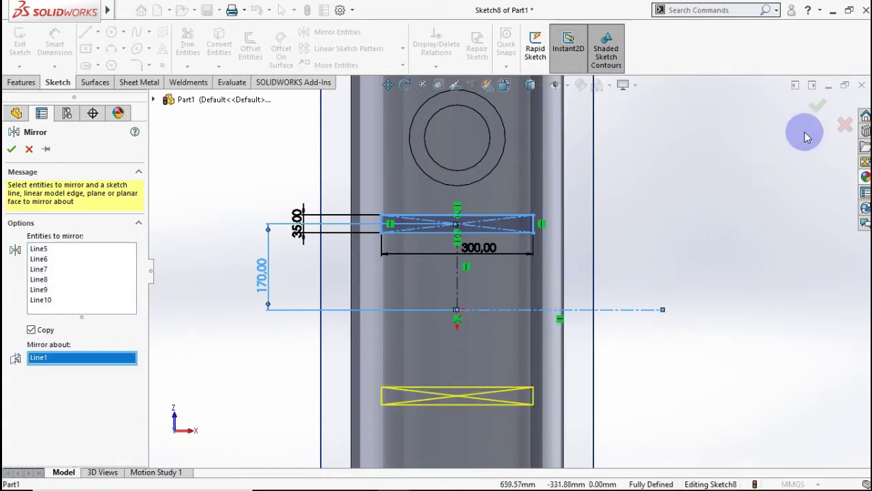
{"action": "left_click", "coordinate": [815, 111]}
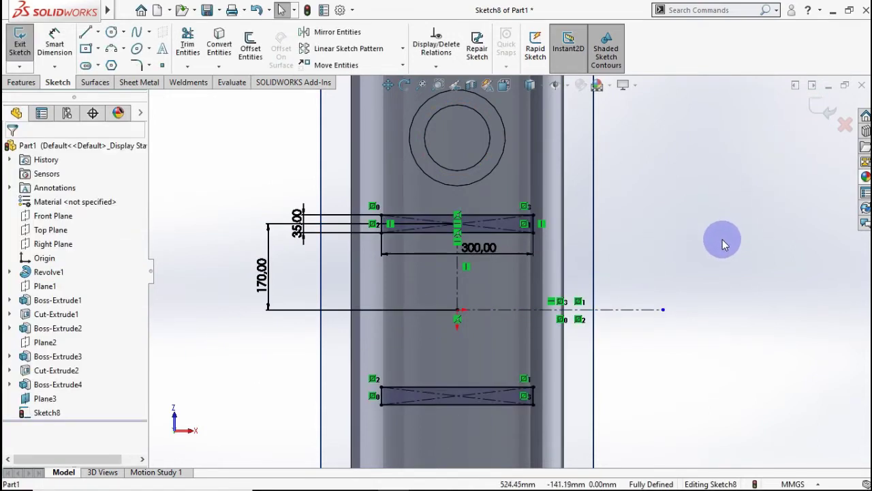
{"action": "scroll", "coordinate": [722, 242], "scroll_direction": "up", "scroll_amount": 2}
{"action": "middle_click_drag", "start_coordinate": [722, 239], "coordinate": [370, 302]}
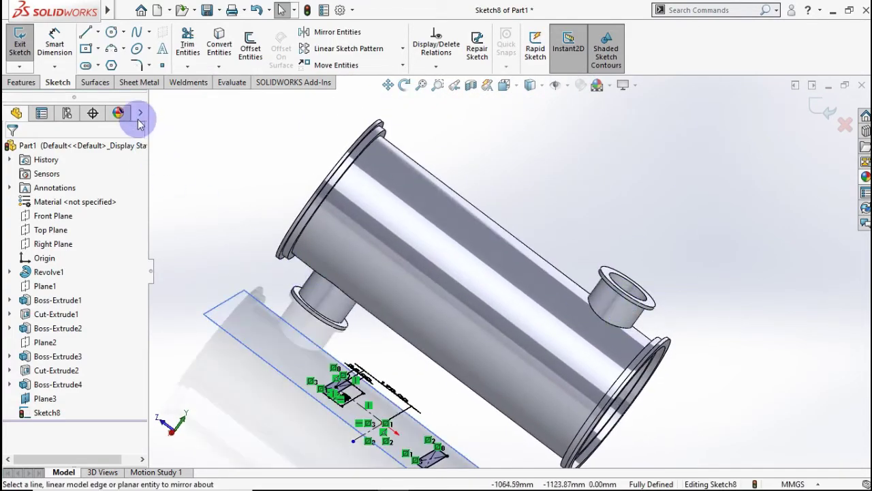
Extrude both rectangles Up To Surface on the shell's outer face as support legs
{"action": "left_click", "coordinate": [20, 82]}
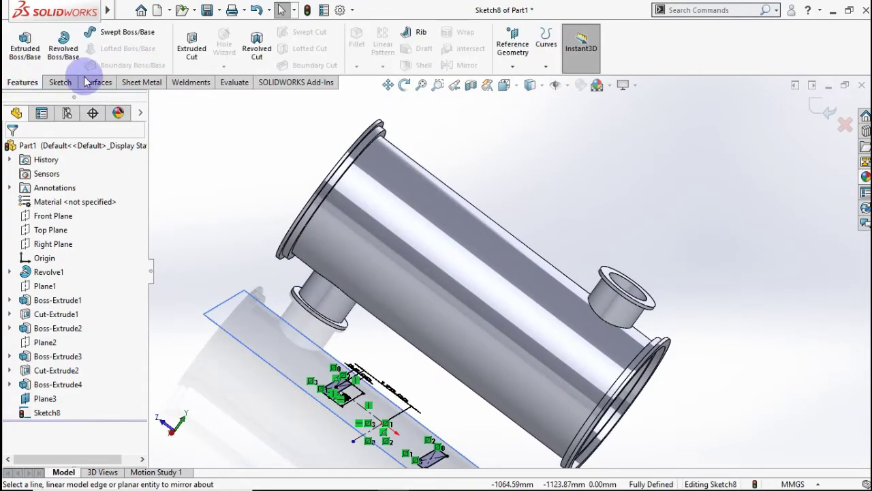
{"action": "left_click", "coordinate": [25, 47]}
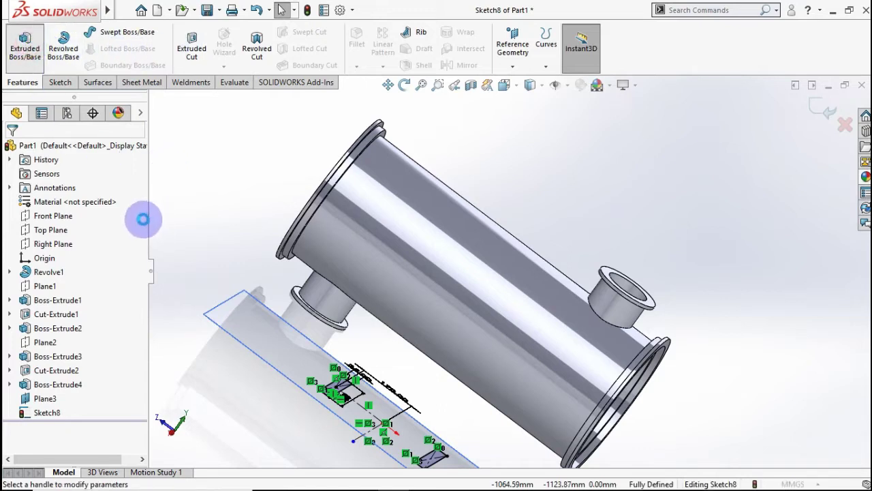
{"action": "left_click", "coordinate": [86, 227]}
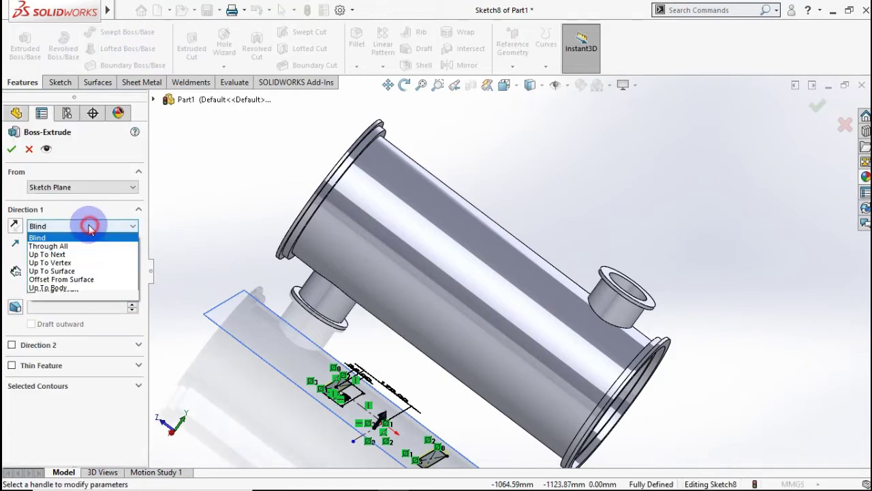
{"action": "left_click", "coordinate": [65, 270]}
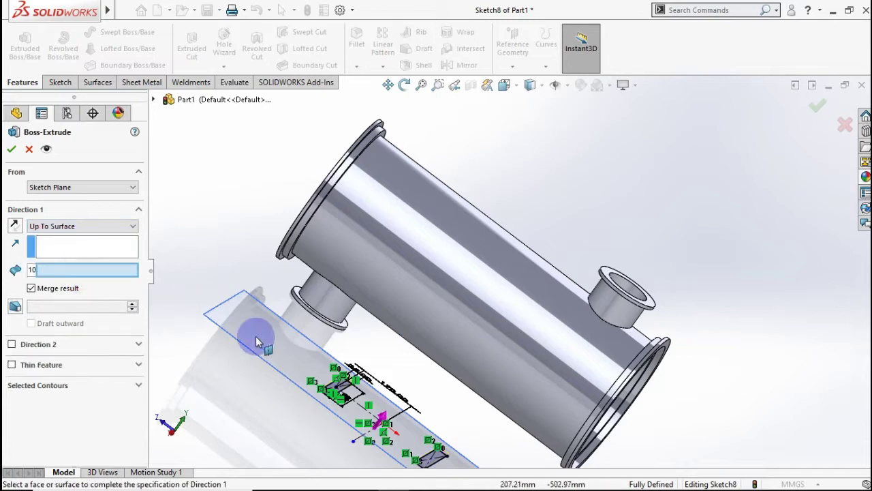
{"action": "left_click", "coordinate": [405, 320]}
{"action": "mouse_move", "coordinate": [389, 360]}
{"action": "middle_mouse_down"}
{"action": "mouse_move", "coordinate": [399, 335]}
{"action": "mouse_move", "coordinate": [409, 358]}
{"action": "mouse_move", "coordinate": [382, 328]}
{"action": "middle_mouse_up"}
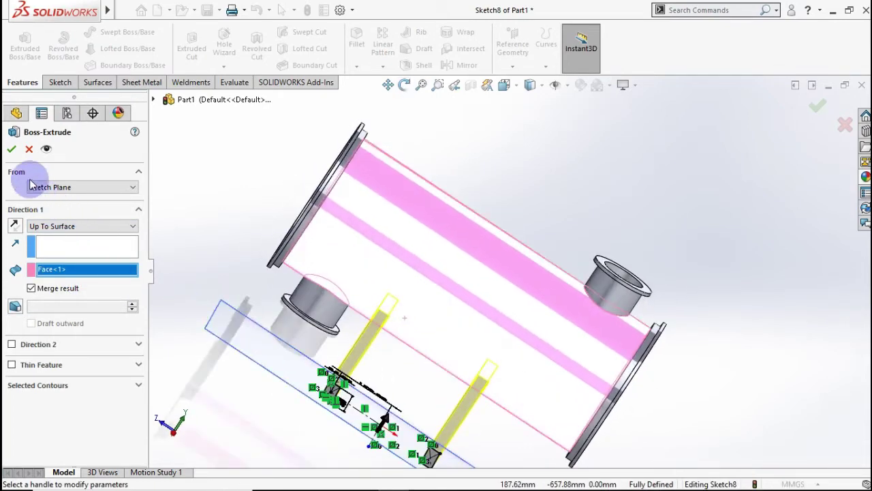
{"action": "left_click", "coordinate": [10, 149]}
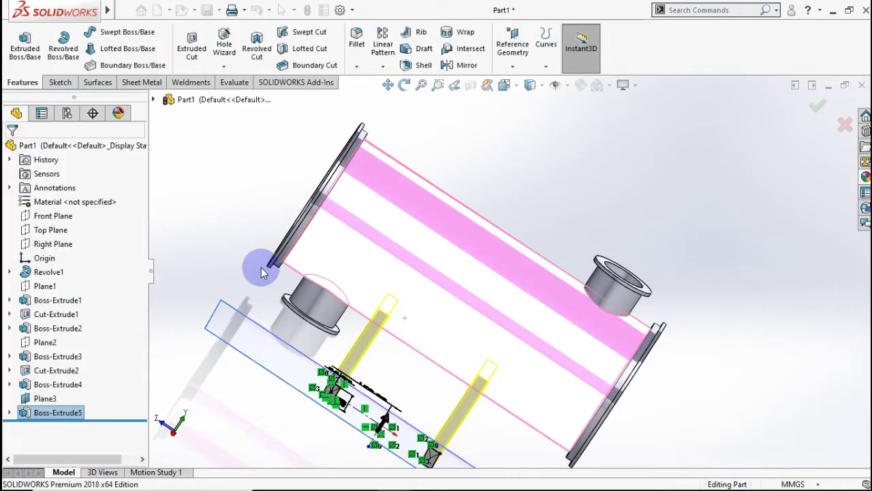
Hide Plane3 after orbiting to a near-level view of the legs
{"action": "scroll", "coordinate": [267, 289], "scroll_direction": "up", "scroll_amount": 2}
{"action": "left_click", "coordinate": [226, 263]}
{"action": "scroll", "coordinate": [256, 293], "scroll_direction": "up", "scroll_amount": 2}
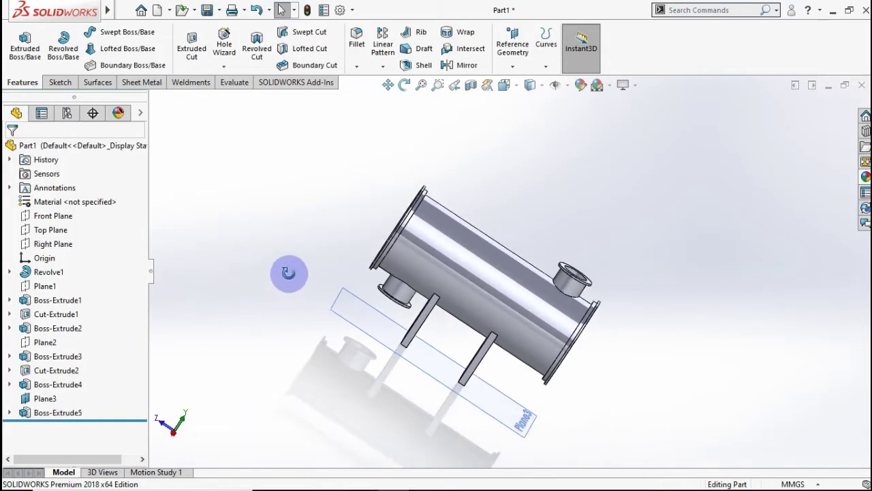
{"action": "middle_click_drag", "start_coordinate": [289, 273], "coordinate": [366, 359]}
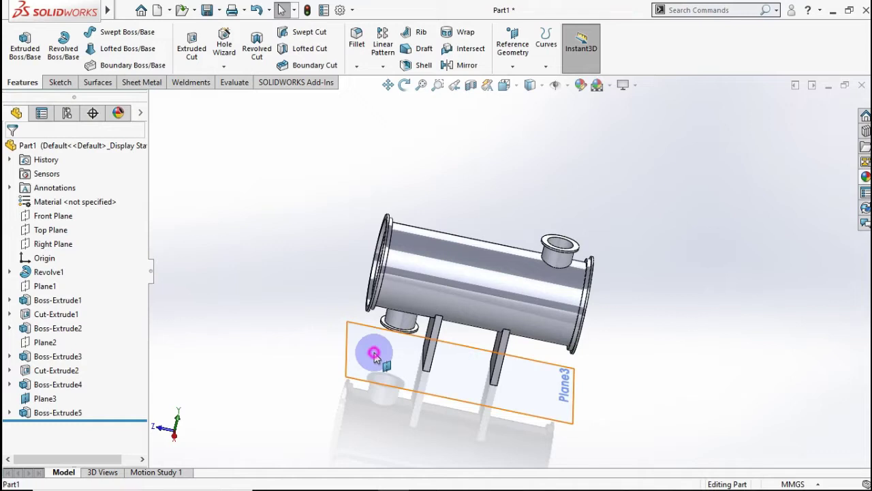
{"action": "right_click", "coordinate": [374, 353]}
{"action": "left_click", "coordinate": [420, 283]}
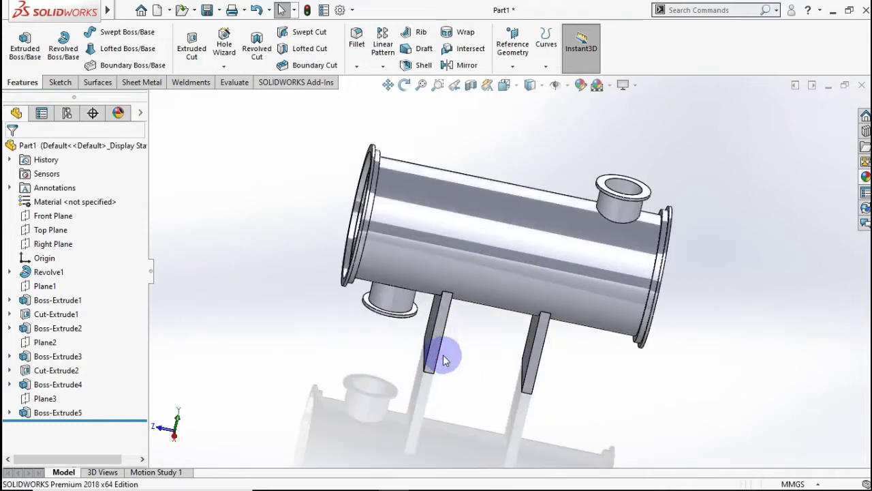
{"action": "scroll", "coordinate": [473, 362], "scroll_direction": "down", "scroll_amount": 3}
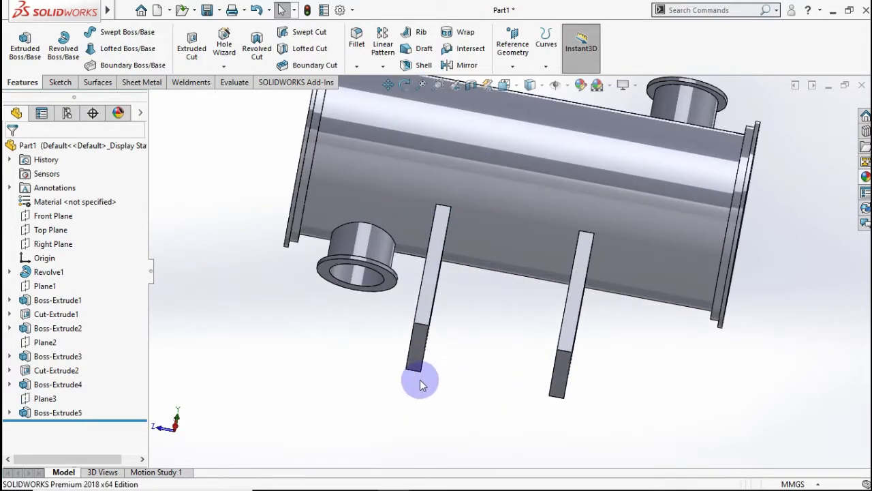
{"action": "left_click", "coordinate": [417, 357]}
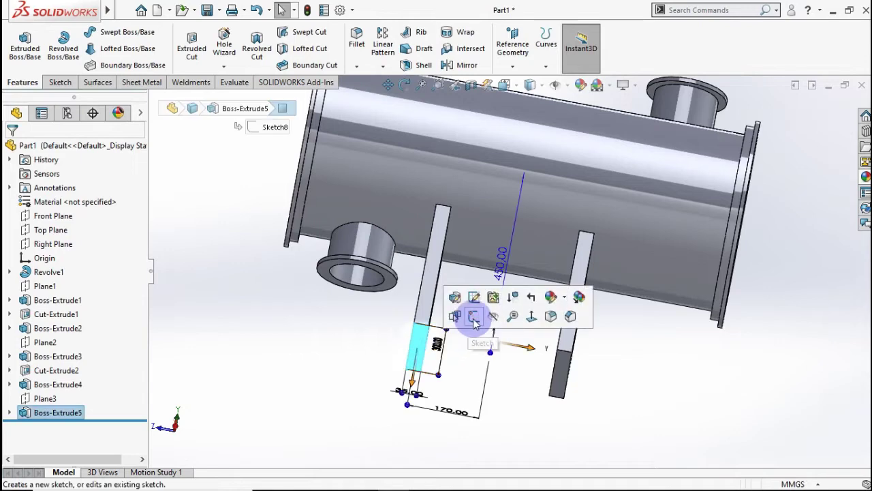
Start a sketch on the leg's bottom face with a horizontal centerline from the origin
{"action": "left_click", "coordinate": [471, 321]}
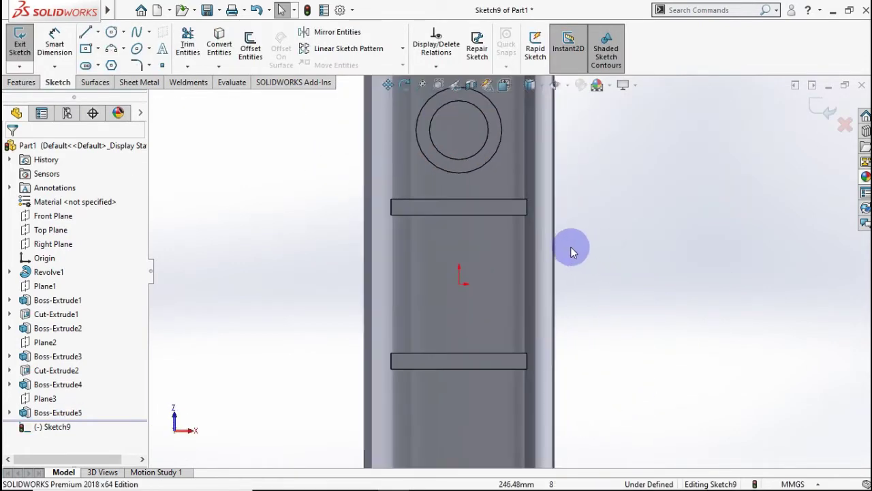
{"action": "scroll", "coordinate": [568, 244], "scroll_direction": "down", "scroll_amount": 1}
{"action": "scroll", "coordinate": [327, 189], "scroll_direction": "down", "scroll_amount": 1}
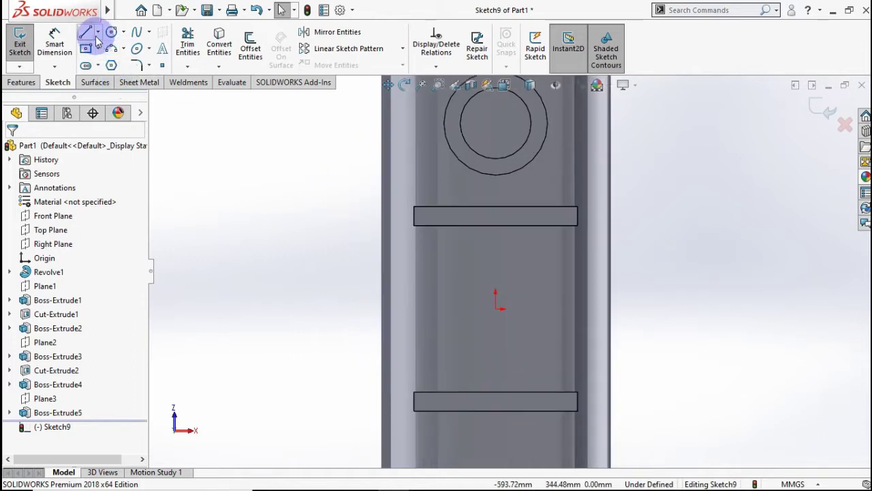
{"action": "left_click", "coordinate": [97, 32]}
{"action": "left_click", "coordinate": [112, 64]}
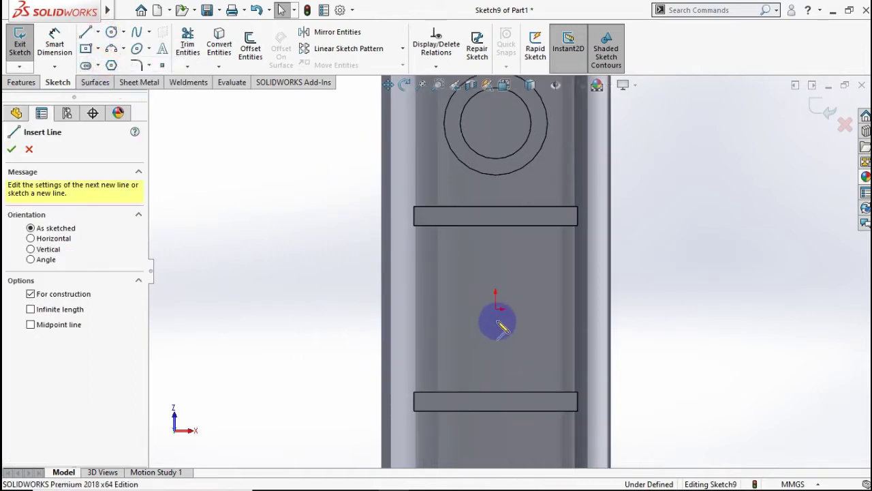
{"action": "left_click", "coordinate": [496, 309]}
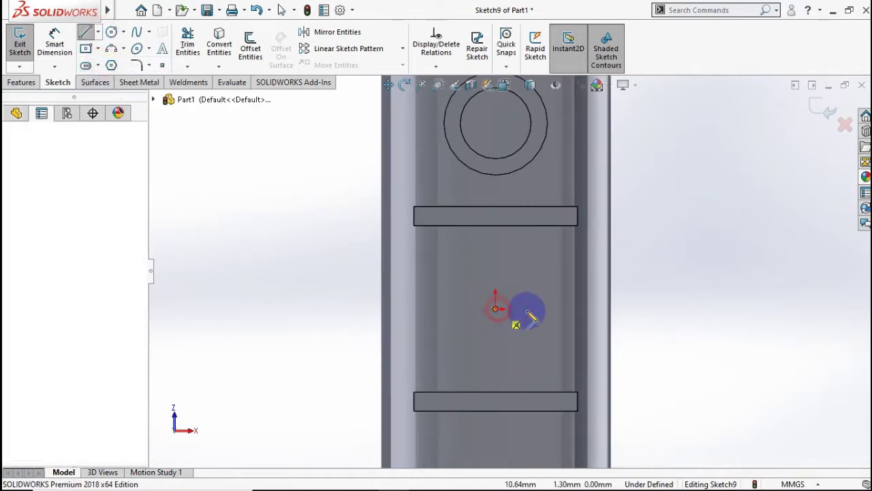
{"action": "left_click", "coordinate": [656, 309]}
{"action": "key", "text": "Escape"}
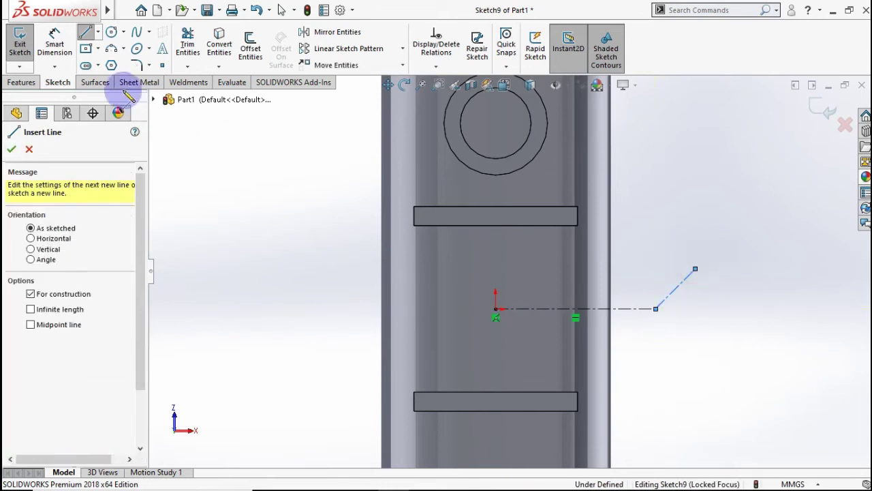
Draw a corner rectangle under the upper leg, making its left edge collinear with the leg edge
{"action": "left_click", "coordinate": [98, 49]}
{"action": "left_click", "coordinate": [140, 64]}
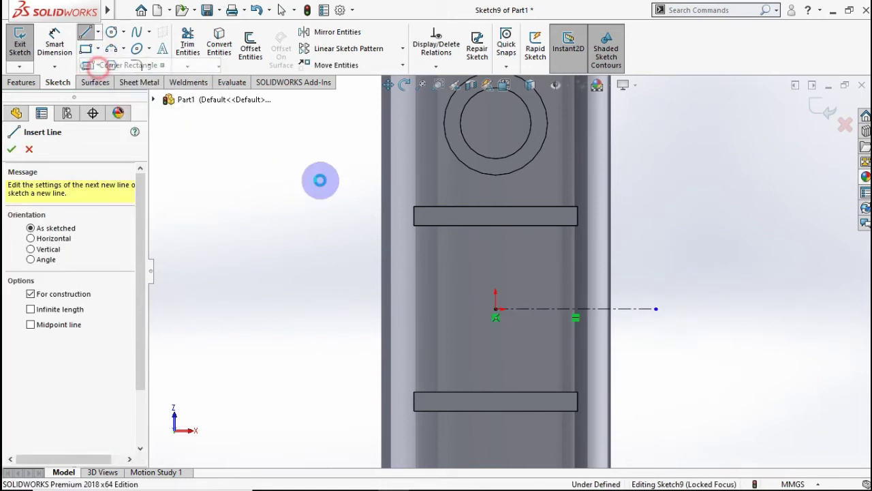
{"action": "left_click", "coordinate": [577, 225]}
{"action": "left_click", "coordinate": [385, 271]}
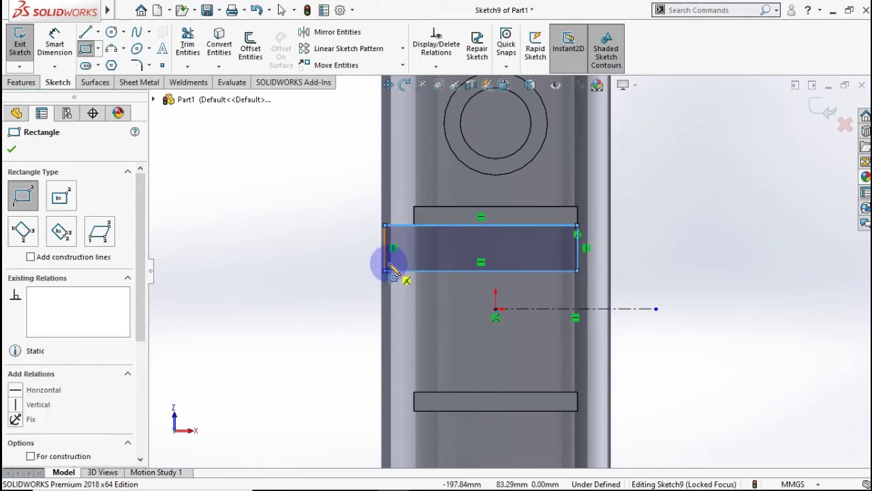
{"action": "key", "text": "Escape"}
{"action": "left_click", "coordinate": [386, 248]}
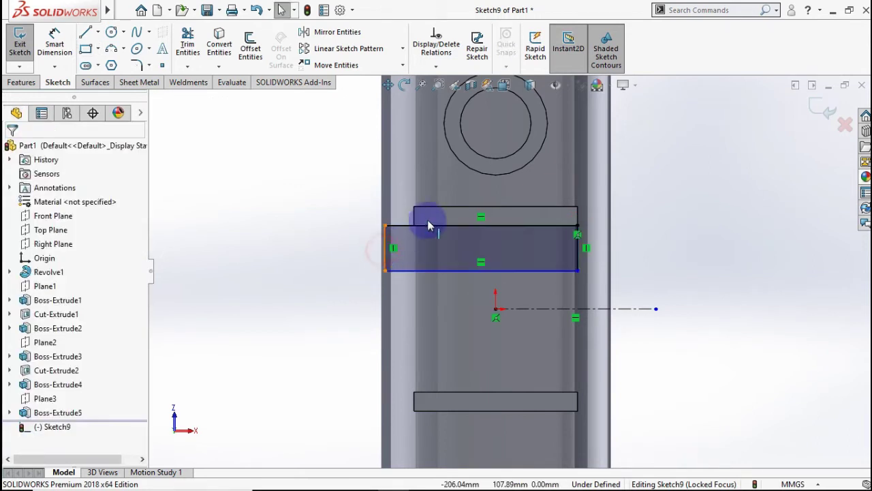
{"action": "left_click", "coordinate": [413, 219], "text": "ctrl"}
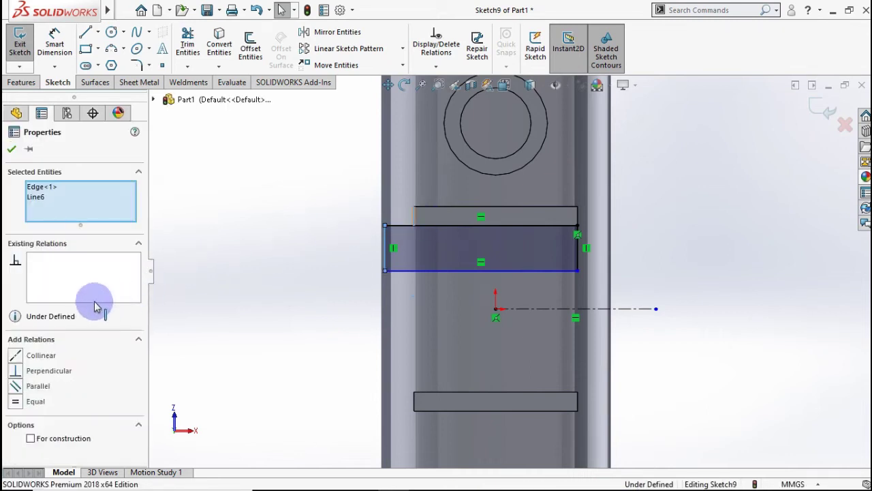
{"action": "left_click", "coordinate": [17, 360]}
{"action": "left_click", "coordinate": [11, 150]}
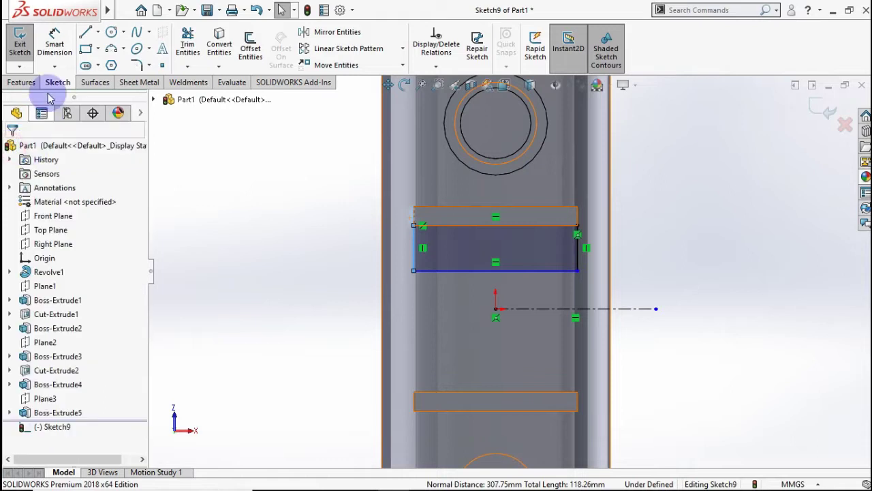
Dimension the rectangle's height to 25 mm
{"action": "left_click", "coordinate": [55, 44]}
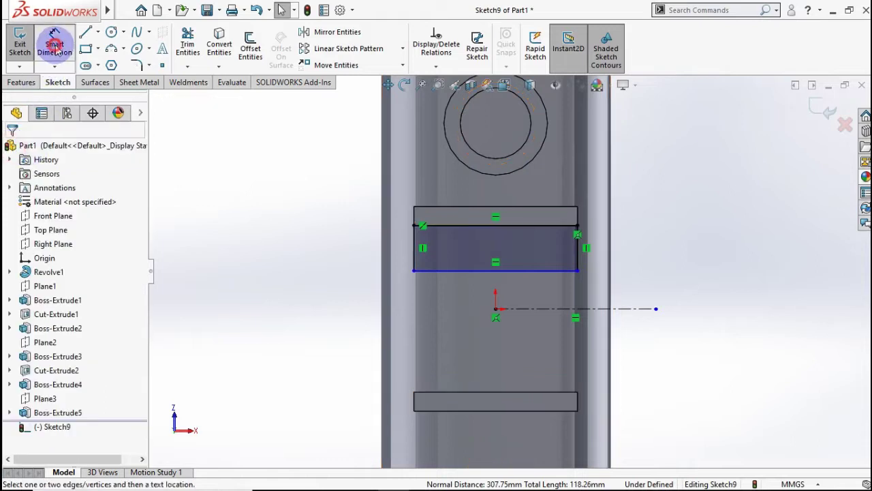
{"action": "left_click", "coordinate": [578, 254]}
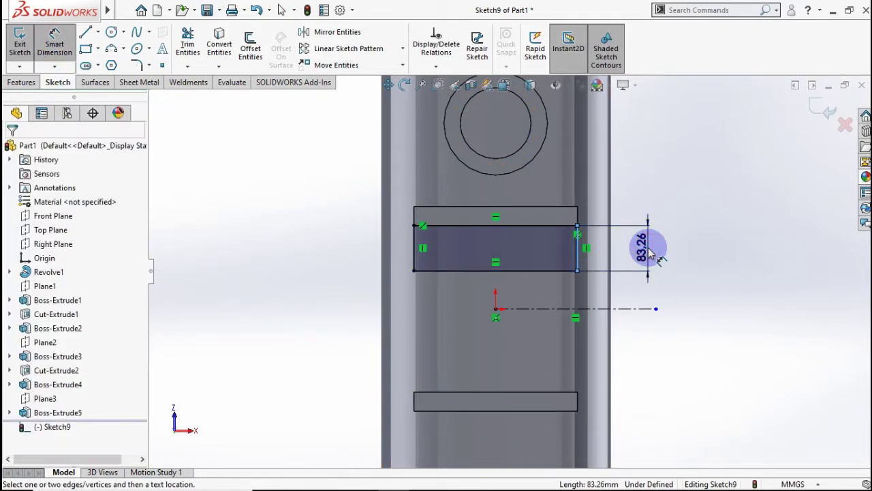
{"action": "left_click", "coordinate": [651, 253]}
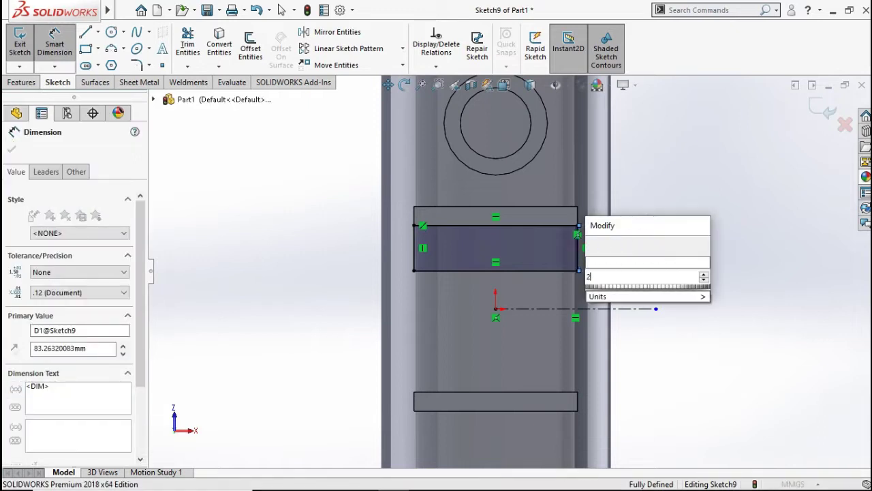
{"action": "type", "text": "25"}
{"action": "key", "text": "Escape"}
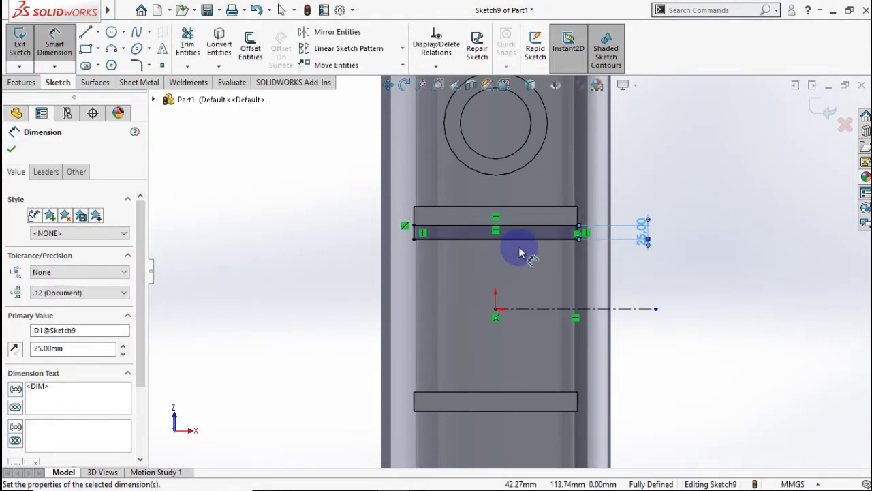
{"action": "scroll", "coordinate": [519, 252], "scroll_direction": "down", "scroll_amount": 1}
{"action": "scroll", "coordinate": [634, 245], "scroll_direction": "down", "scroll_amount": 1}
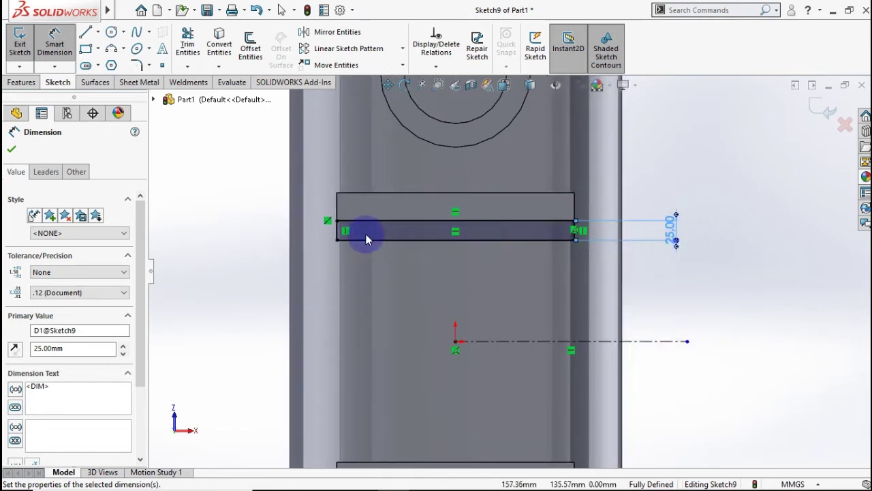
{"action": "left_click", "coordinate": [22, 81]}
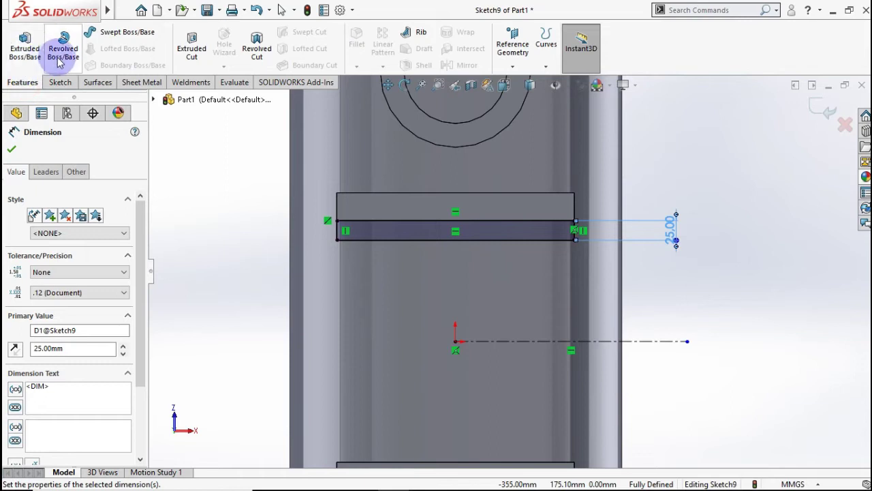
Mirror the foot rectangle about the horizontal centerline onto the lower leg
{"action": "left_click", "coordinate": [60, 82]}
{"action": "left_click", "coordinate": [320, 32]}
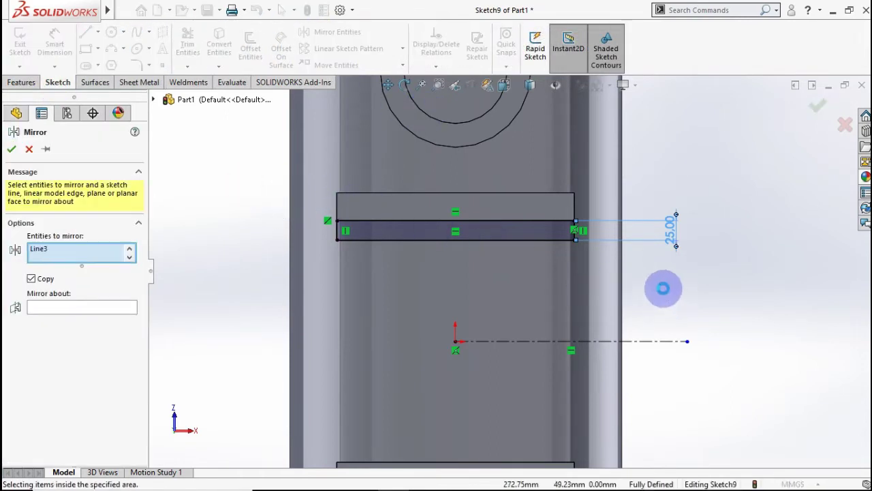
{"action": "left_click_drag", "start_coordinate": [489, 247], "coordinate": [662, 286]}
{"action": "left_click", "coordinate": [68, 338]}
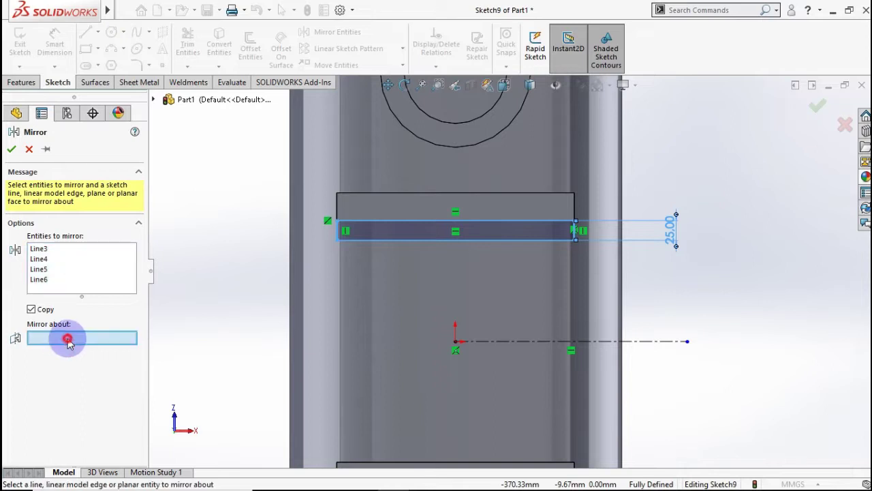
{"action": "left_click", "coordinate": [627, 341]}
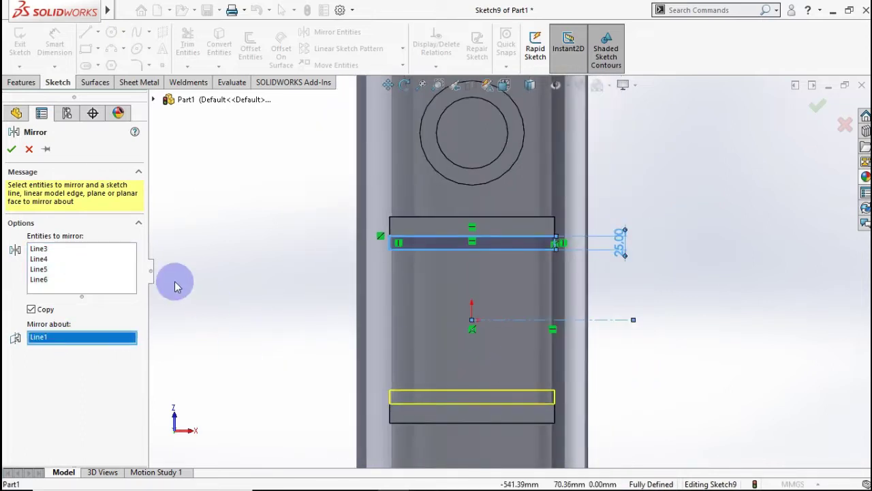
{"action": "left_click", "coordinate": [10, 151]}
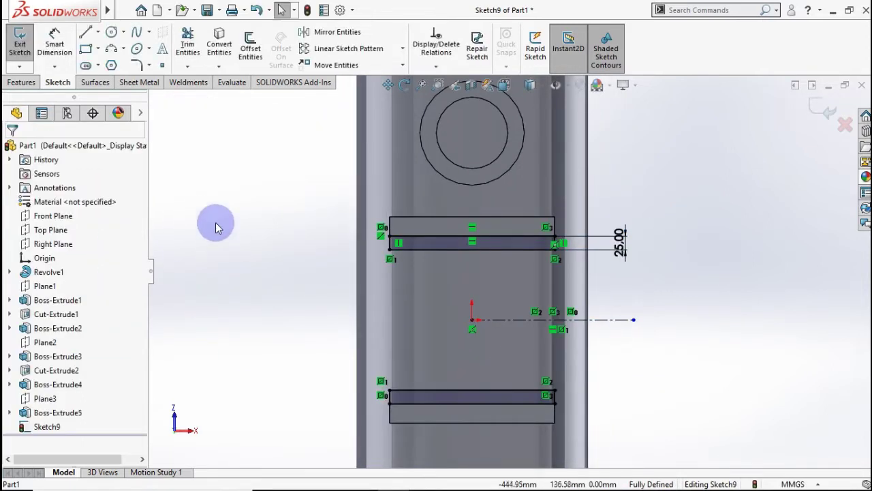
Extrude both rectangles 10 mm in reversed direction as foot plates
{"action": "left_click", "coordinate": [33, 83]}
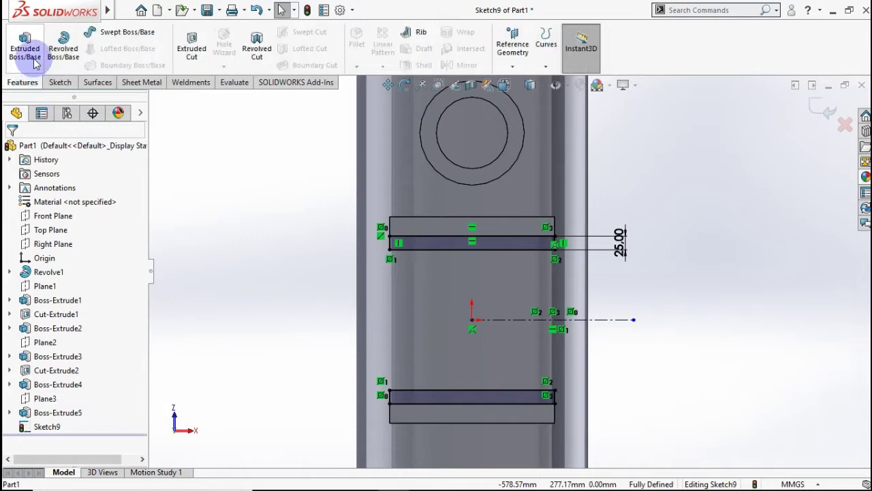
{"action": "left_click", "coordinate": [31, 57]}
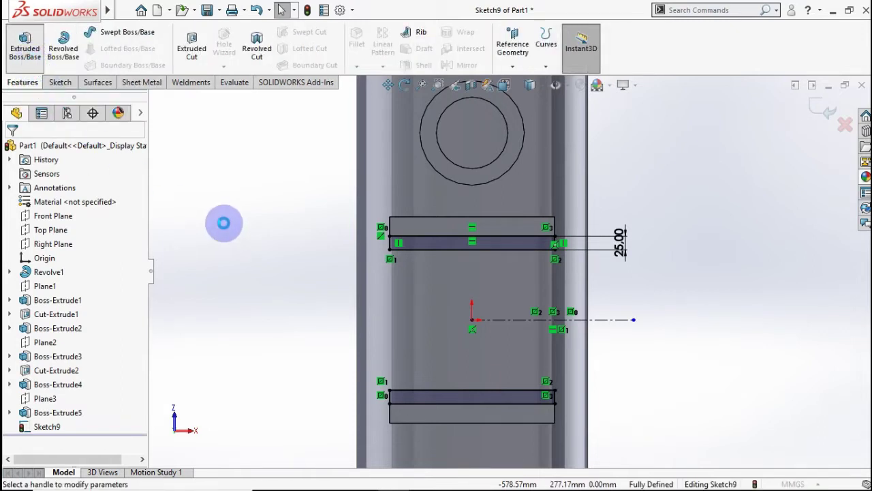
{"action": "middle_click_drag", "start_coordinate": [284, 259], "coordinate": [361, 263]}
{"action": "left_click", "coordinate": [84, 302]}
{"action": "left_click", "coordinate": [15, 227]}
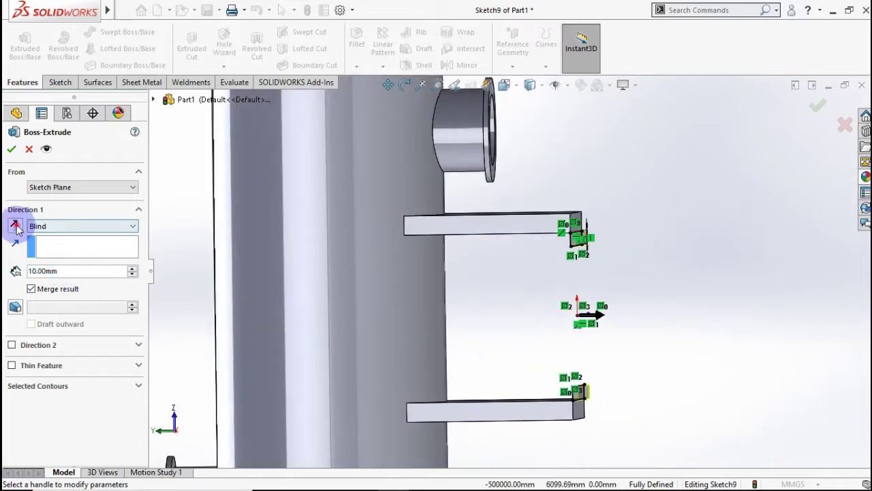
{"action": "left_click", "coordinate": [10, 147]}
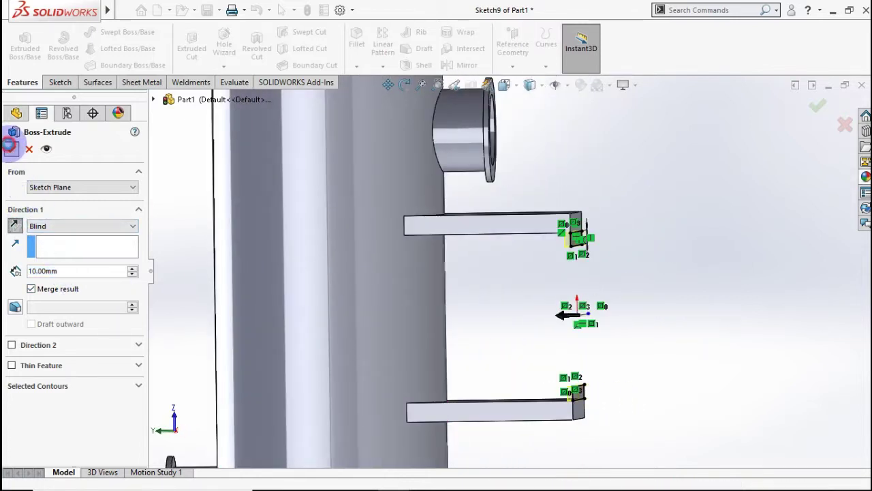
Fit the model and show it in isometric view to inspect the foot plates
{"action": "left_click", "coordinate": [483, 306]}
{"action": "key", "text": "f"}
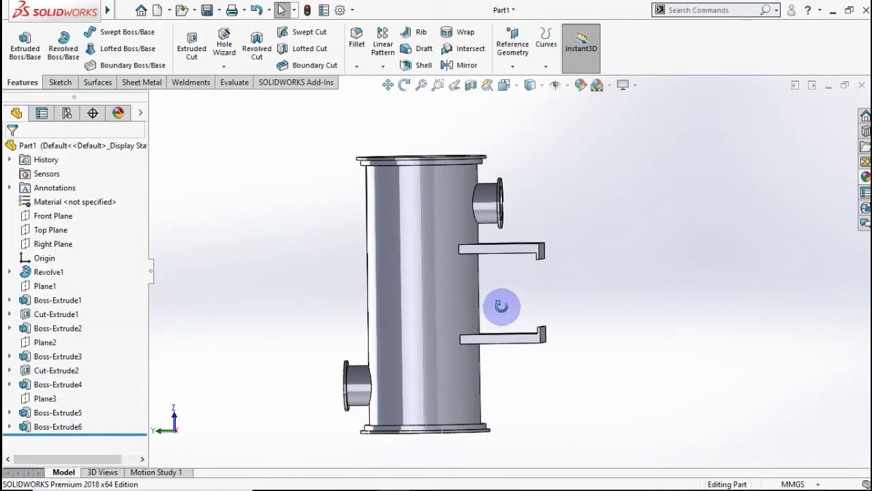
{"action": "mouse_move", "coordinate": [502, 308]}
{"action": "middle_mouse_down"}
{"action": "mouse_move", "coordinate": [520, 202]}
{"action": "mouse_move", "coordinate": [454, 263]}
{"action": "mouse_move", "coordinate": [524, 285]}
{"action": "mouse_move", "coordinate": [477, 250]}
{"action": "mouse_move", "coordinate": [516, 331]}
{"action": "mouse_move", "coordinate": [490, 296]}
{"action": "mouse_move", "coordinate": [526, 330]}
{"action": "middle_mouse_up"}
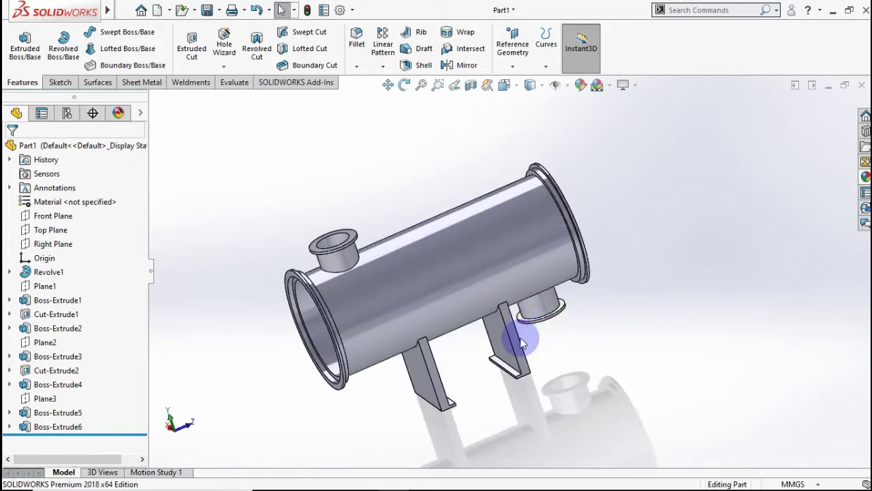
{"action": "key", "text": "ctrl+7"}
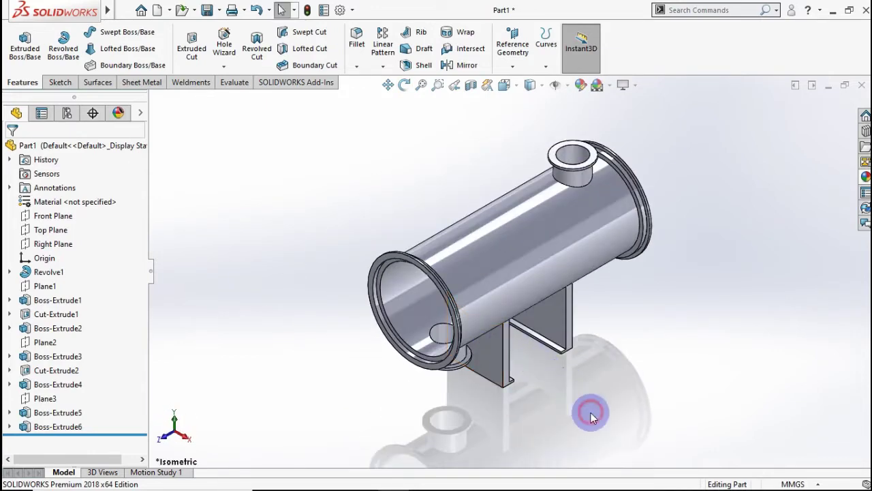
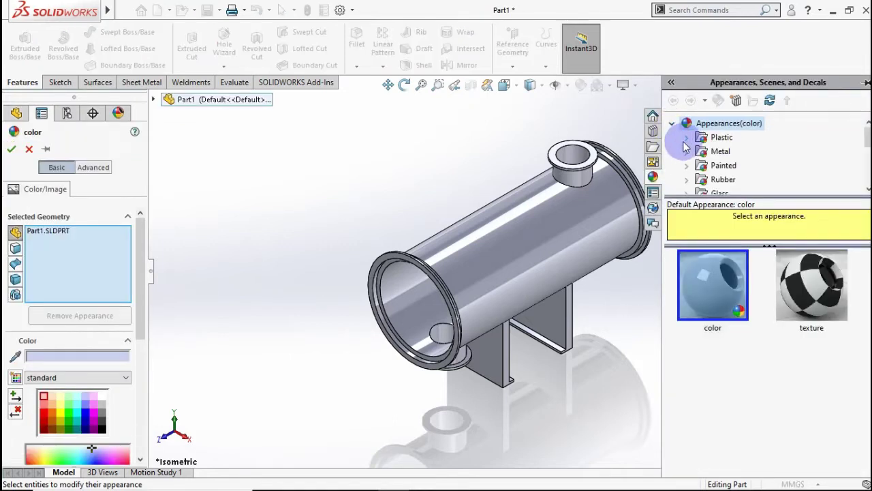
Apply the Metal > Steel 'satin finish stainless steel' appearance to the tank part
{"action": "left_click", "coordinate": [685, 149]}
{"action": "left_click", "coordinate": [728, 139]}
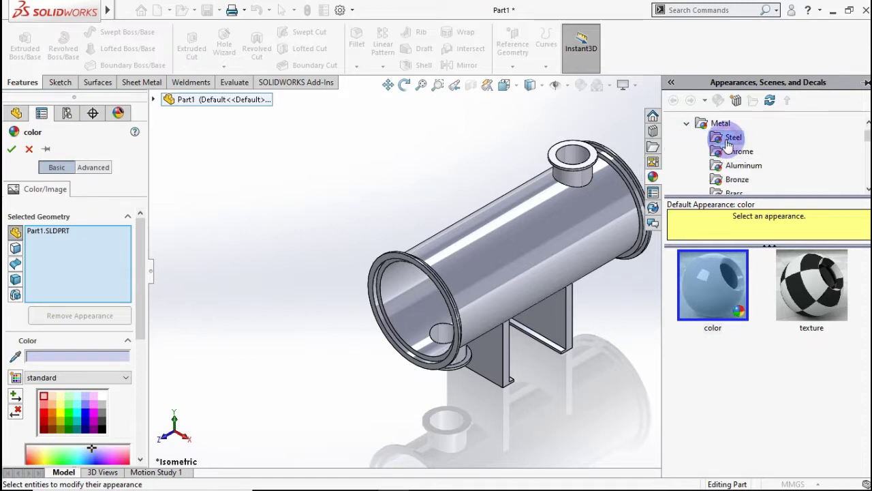
{"action": "left_click", "coordinate": [729, 382]}
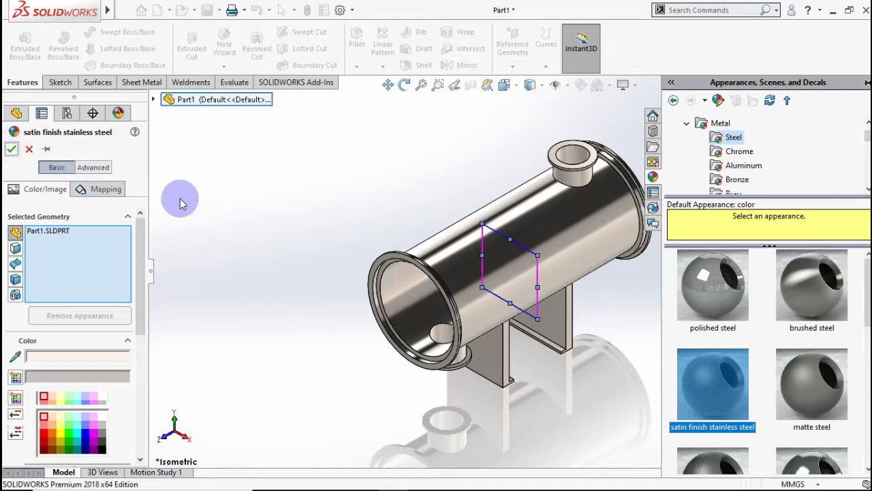
{"action": "key", "text": "Return"}
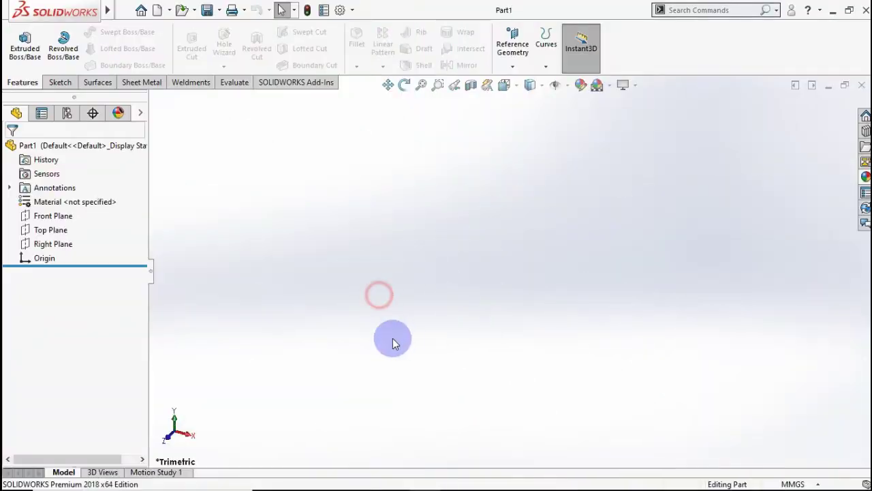
On the Right Plane, sketch vertical and horizontal centerlines starting at the origin
{"action": "left_click", "coordinate": [58, 244]}
{"action": "left_click", "coordinate": [62, 229]}
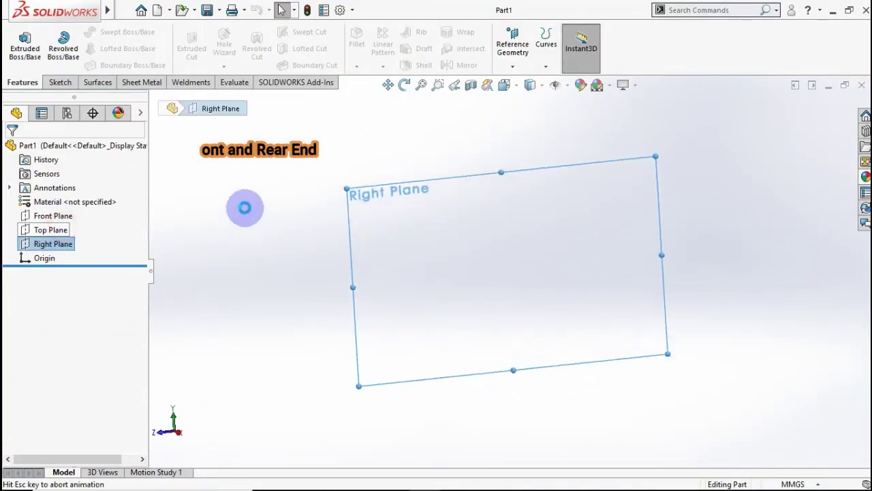
{"action": "left_click", "coordinate": [98, 32]}
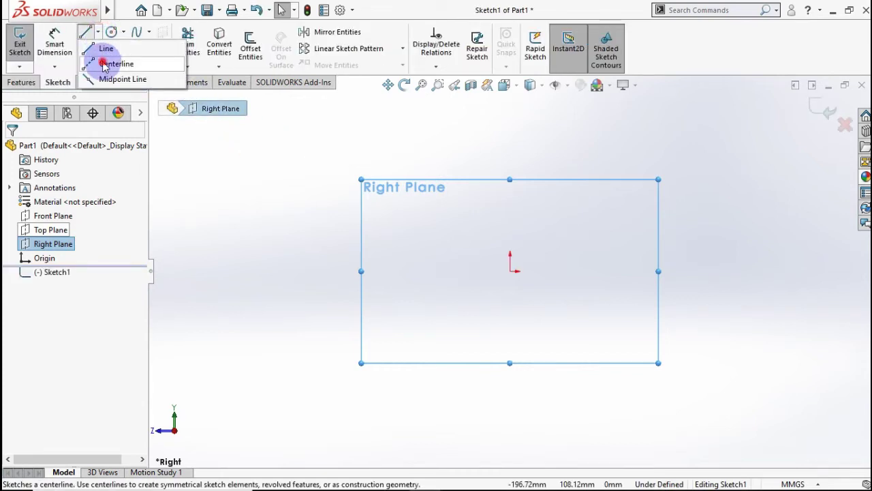
{"action": "left_click", "coordinate": [112, 63]}
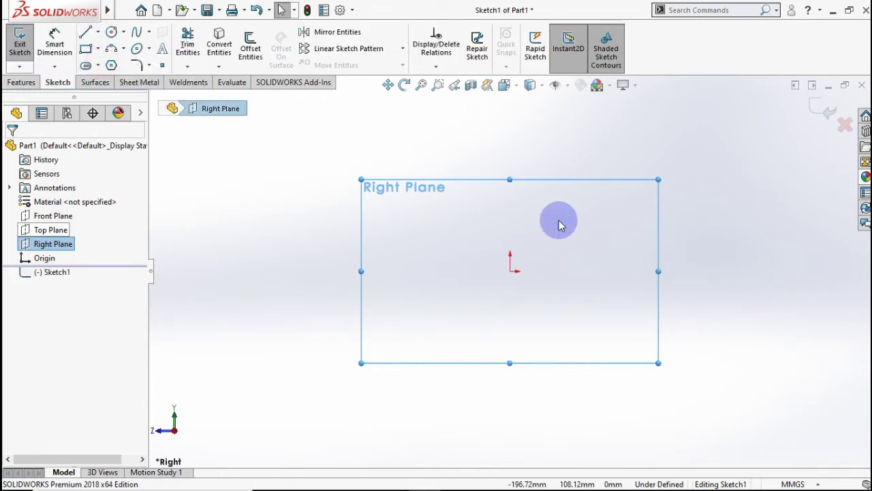
{"action": "left_click", "coordinate": [512, 271]}
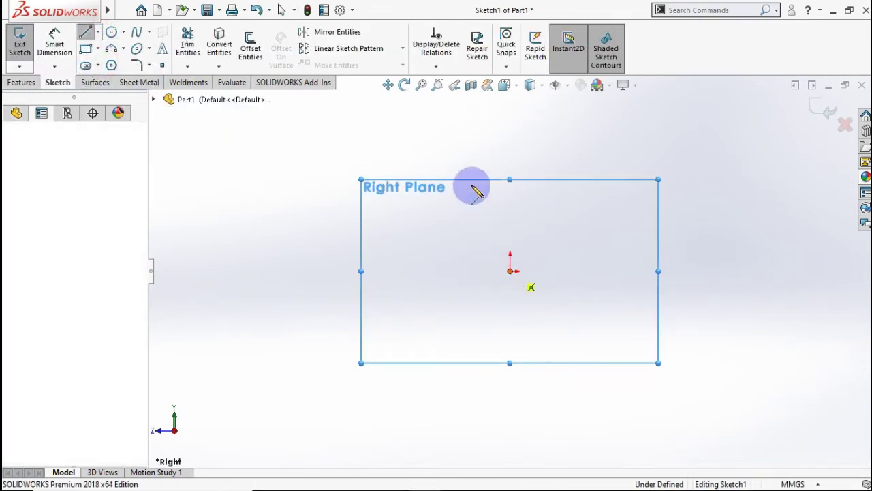
{"action": "left_click", "coordinate": [510, 121]}
{"action": "key", "text": "Escape"}
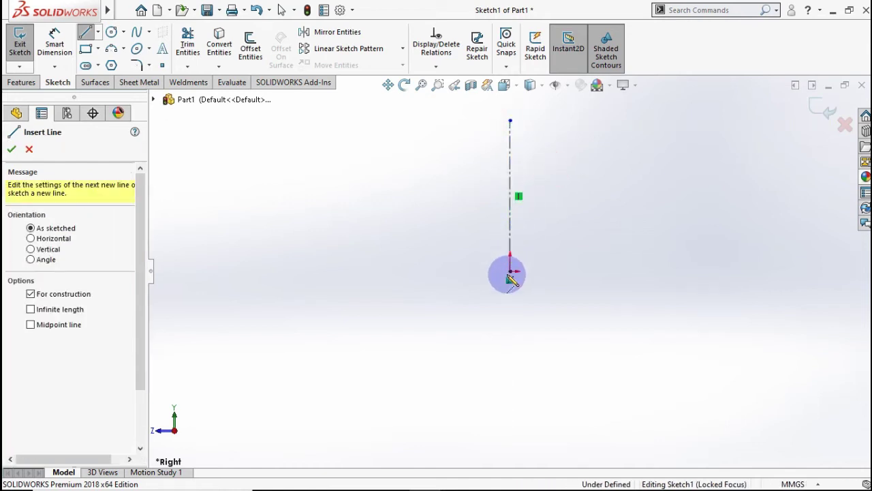
{"action": "left_click", "coordinate": [510, 271]}
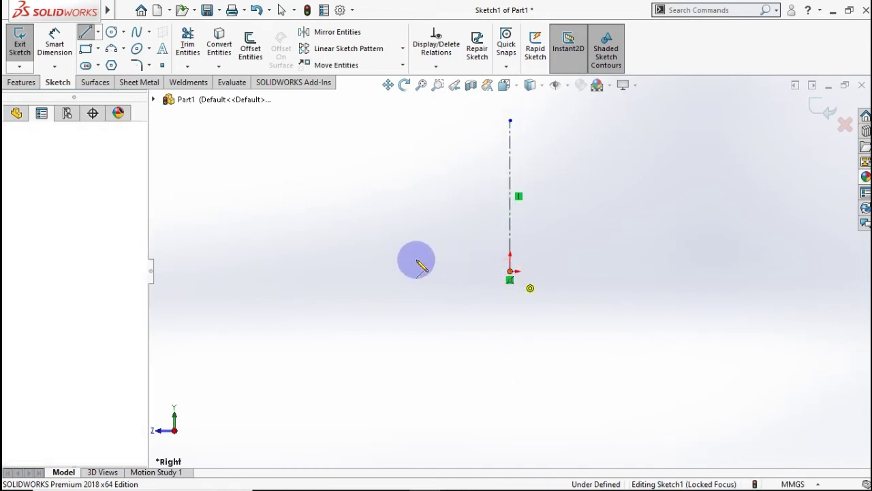
{"action": "left_click", "coordinate": [347, 272]}
{"action": "key", "text": "Escape"}
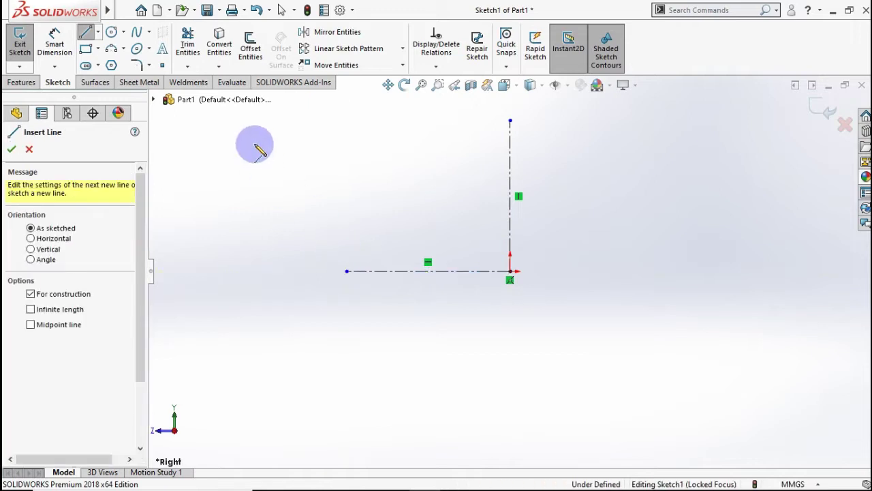
Draw the stepped flange outline lines near the top of the vertical centerline
{"action": "left_click", "coordinate": [98, 32]}
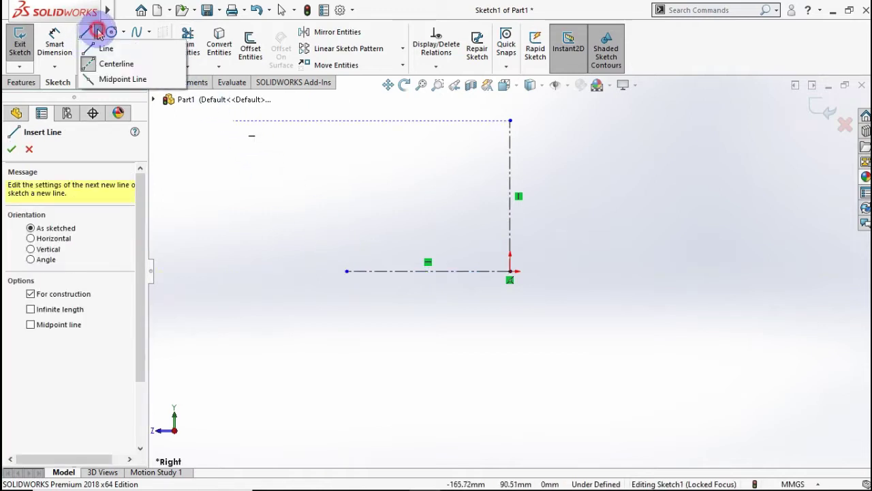
{"action": "left_click", "coordinate": [109, 60]}
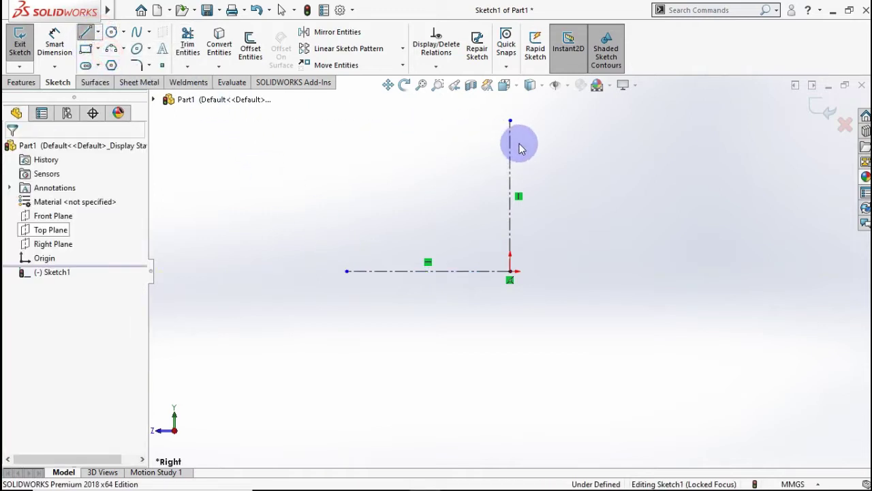
{"action": "scroll", "coordinate": [516, 154], "scroll_direction": "up", "scroll_amount": 1}
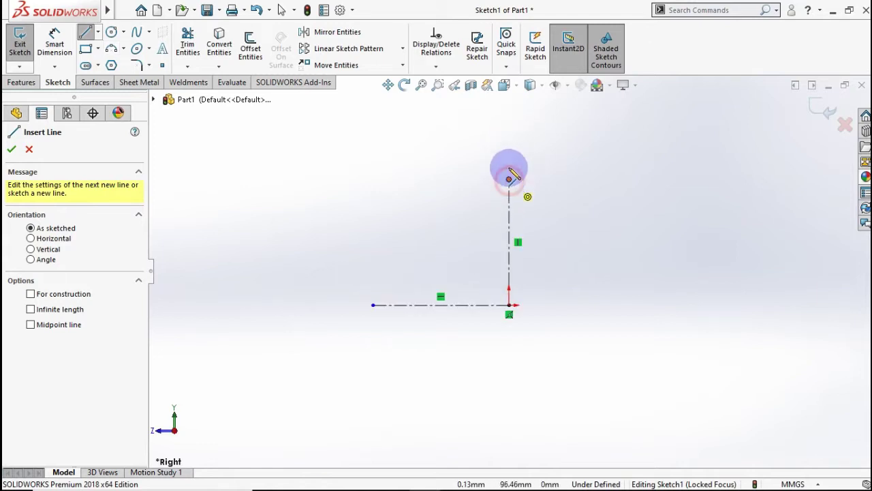
{"action": "left_click", "coordinate": [510, 179]}
{"action": "left_click", "coordinate": [510, 147]}
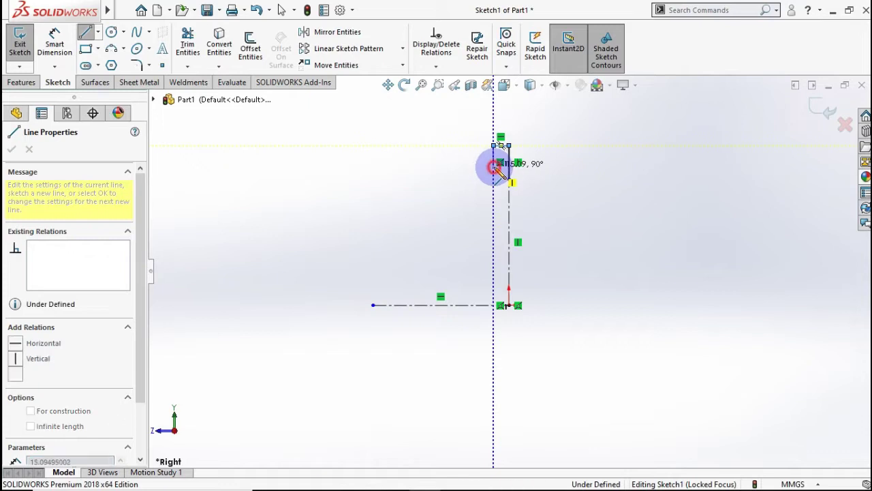
{"action": "left_click", "coordinate": [493, 167]}
{"action": "double_click", "coordinate": [429, 166]}
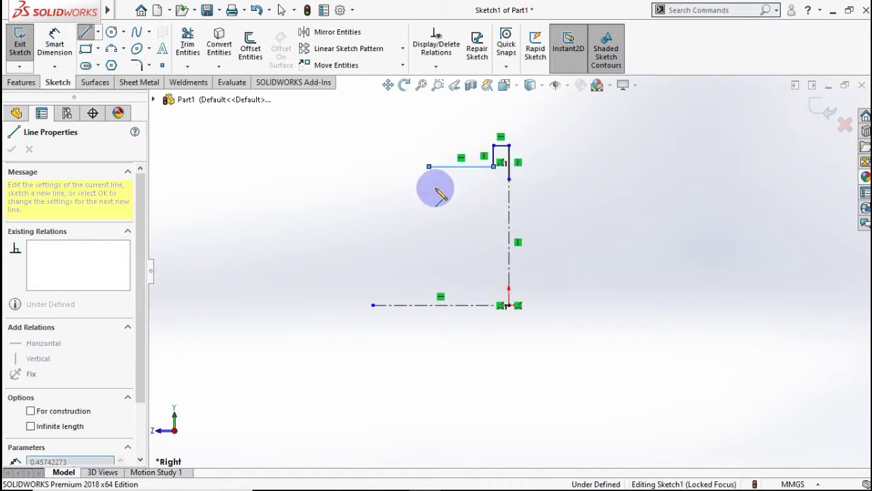
{"action": "double_click", "coordinate": [435, 187]}
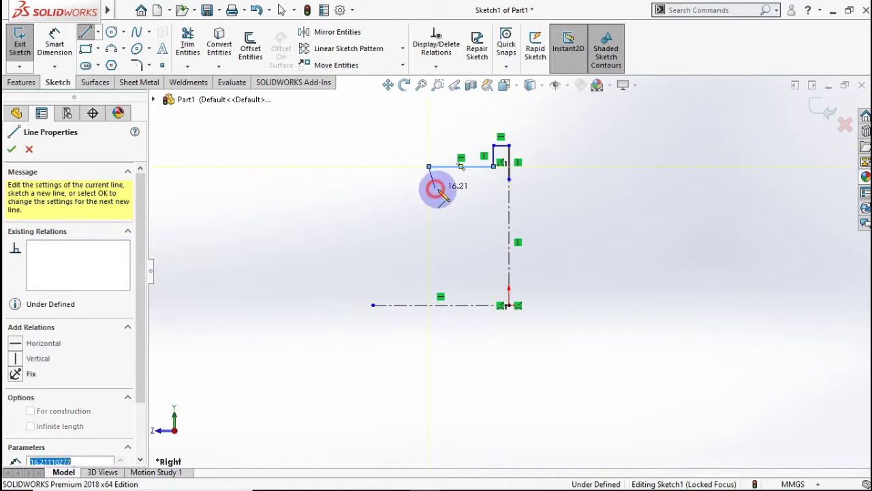
{"action": "left_click", "coordinate": [508, 179]}
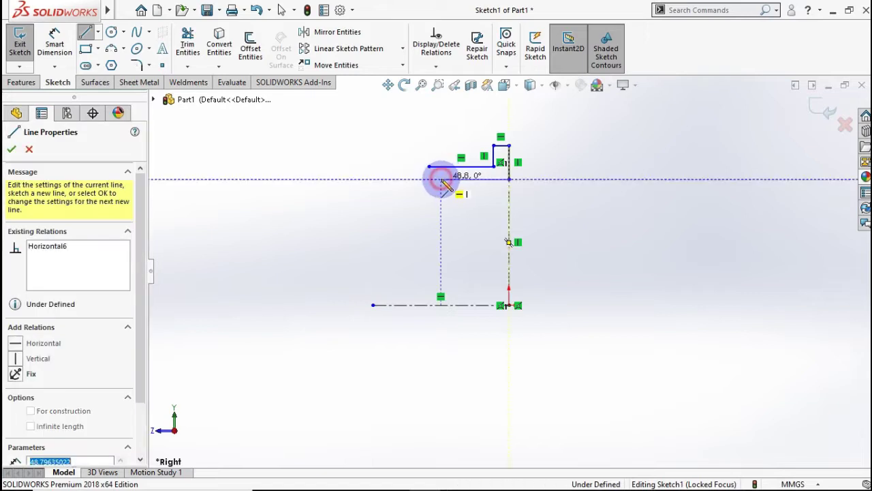
{"action": "double_click", "coordinate": [441, 179]}
{"action": "key", "text": "Escape"}
Dimension the profile height to 220 mm and the short vertical line to 25 mm
{"action": "left_click", "coordinate": [58, 45]}
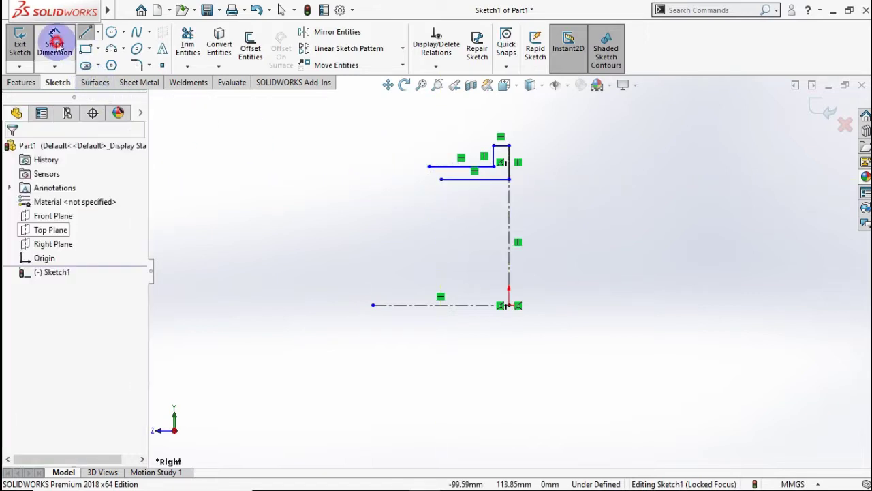
{"action": "scroll", "coordinate": [497, 180], "scroll_direction": "down", "scroll_amount": 2}
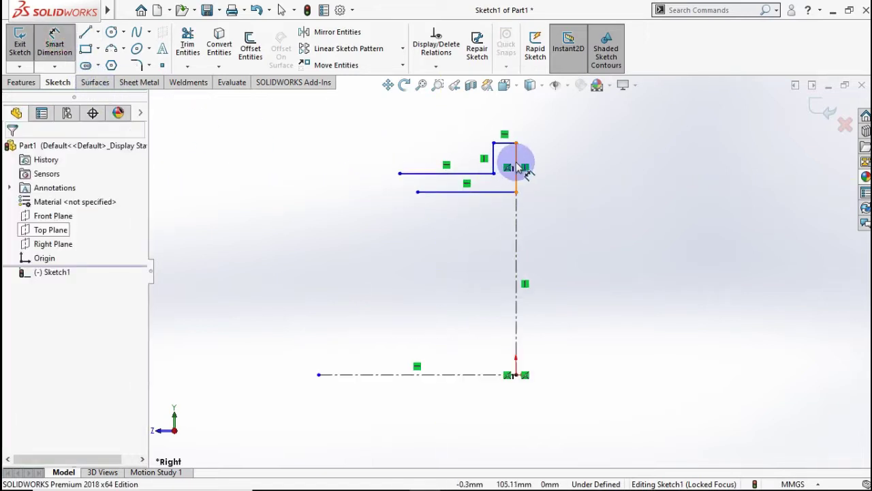
{"action": "left_click", "coordinate": [530, 167]}
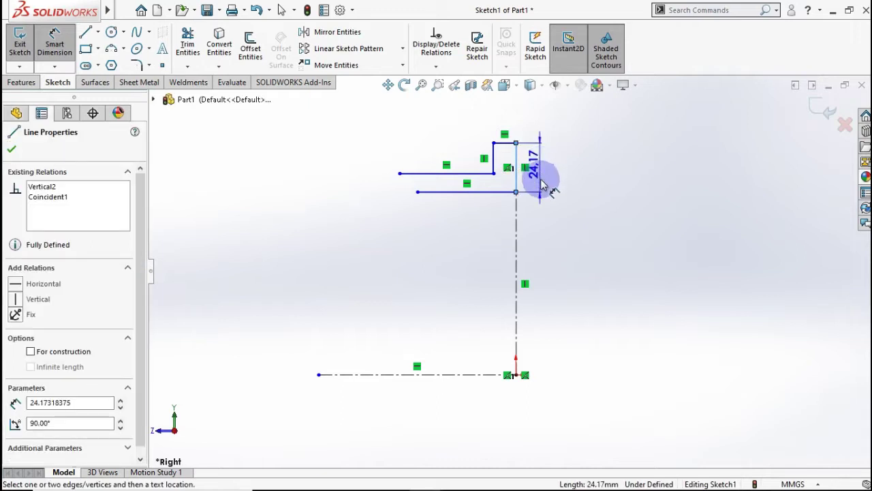
{"action": "key", "text": "Escape"}
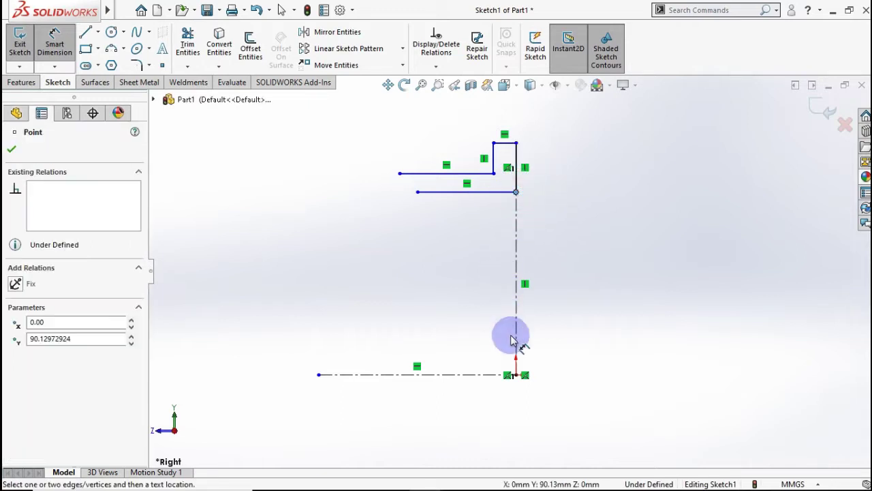
{"action": "left_click_drag", "start_coordinate": [586, 298], "coordinate": [601, 296]}
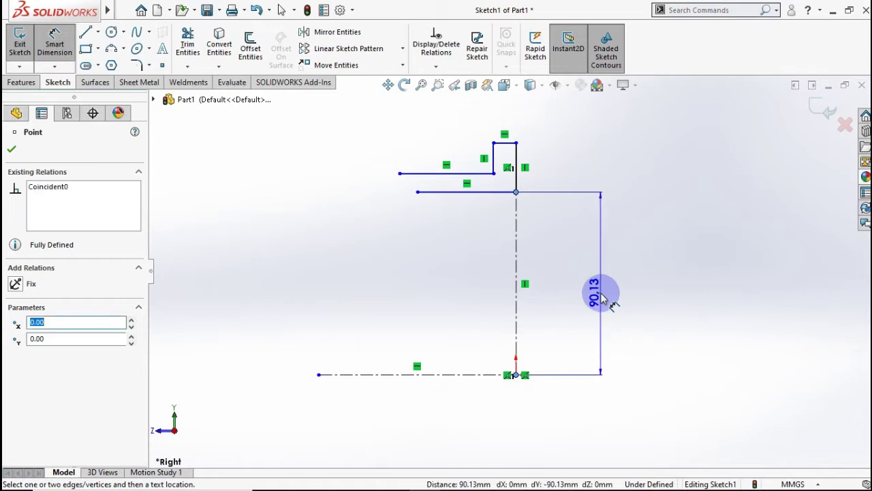
{"action": "left_click", "coordinate": [602, 296]}
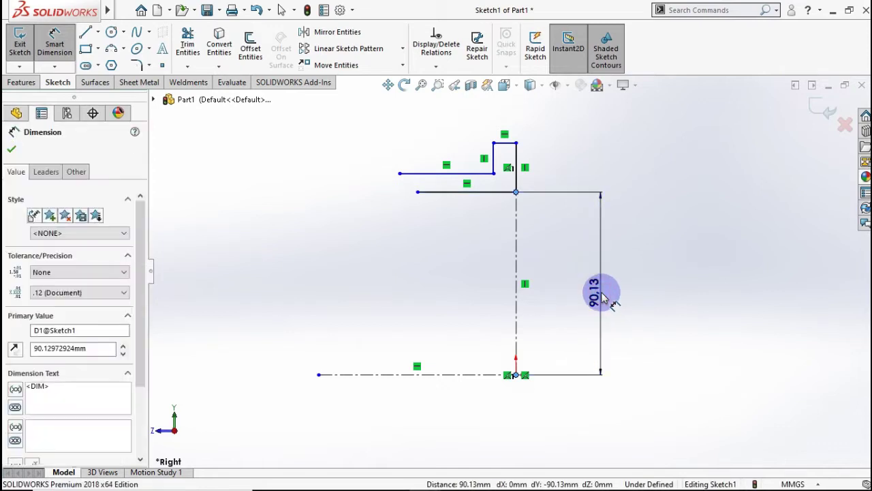
{"action": "type", "text": "220"}
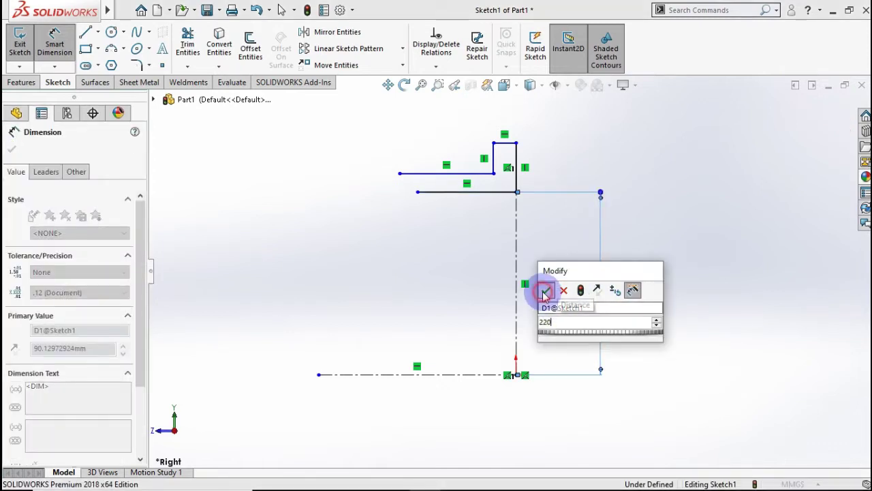
{"action": "left_click", "coordinate": [545, 290]}
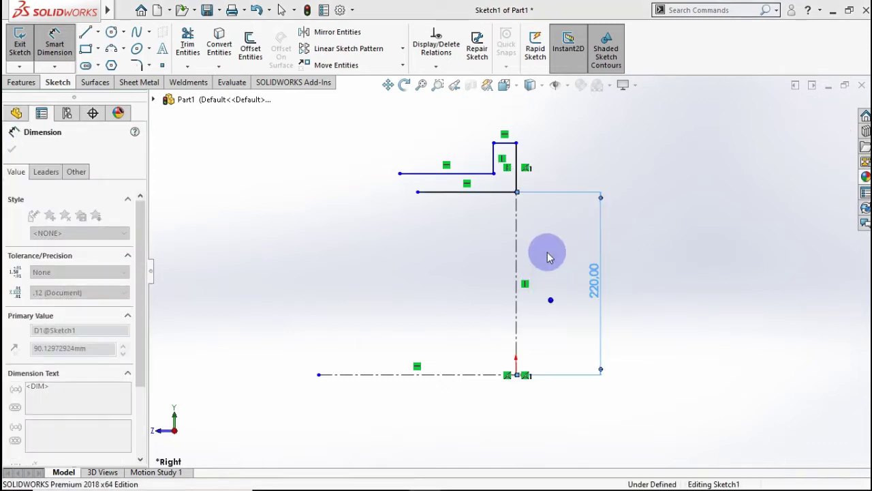
{"action": "left_click", "coordinate": [545, 176]}
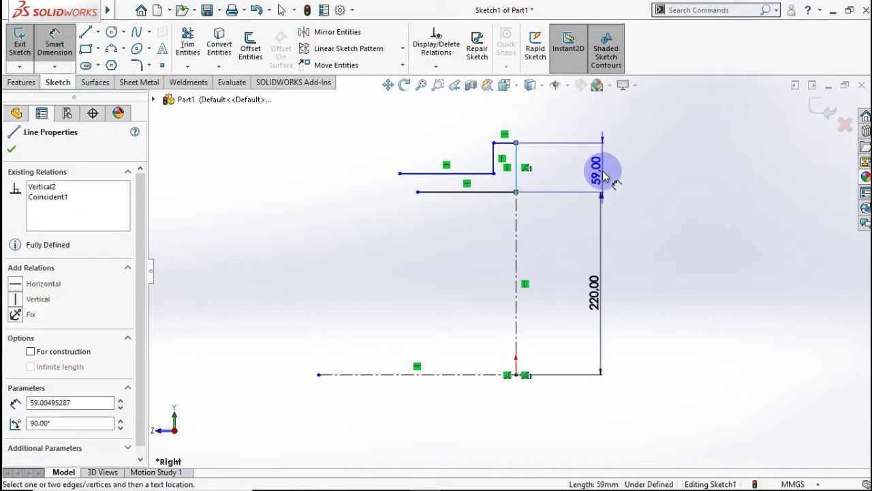
{"action": "left_click", "coordinate": [604, 176]}
{"action": "left_click", "coordinate": [584, 192]}
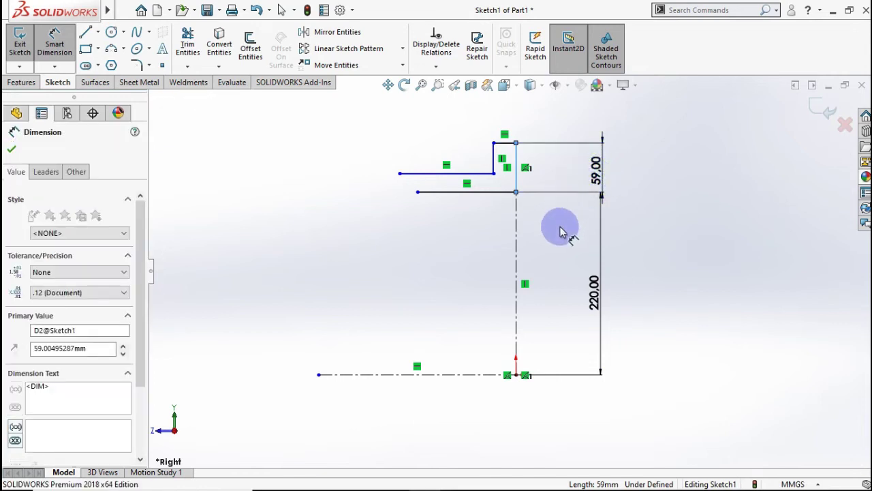
{"action": "type", "text": "25"}
{"action": "left_click", "coordinate": [549, 168]}
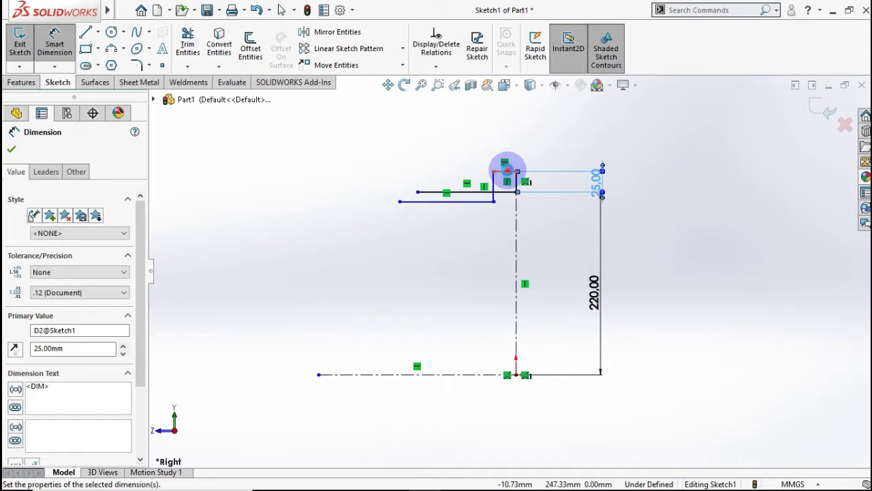
Set the top step width to 10 mm and the gap between horizontal lines to 10 mm
{"action": "left_click", "coordinate": [504, 168]}
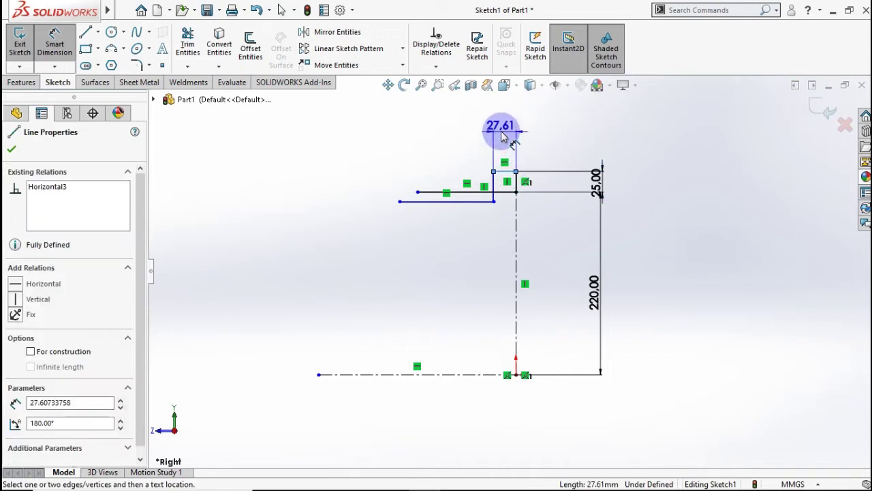
{"action": "left_click", "coordinate": [502, 136]}
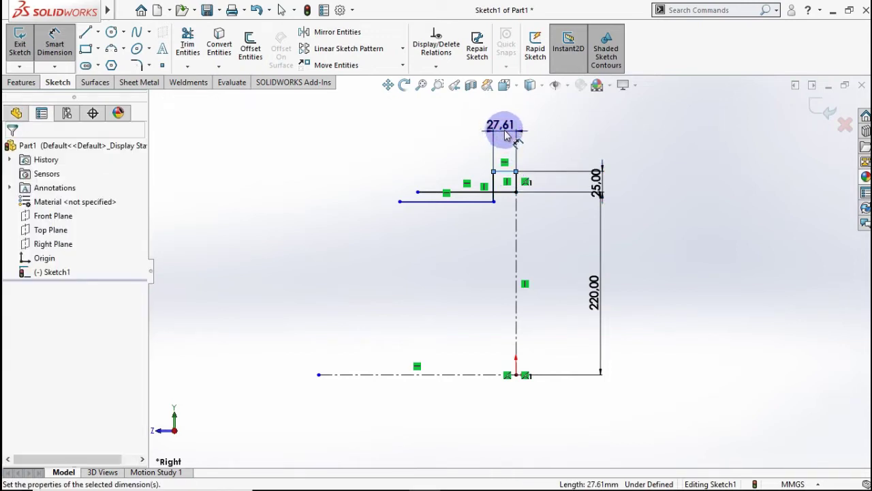
{"action": "type", "text": "10"}
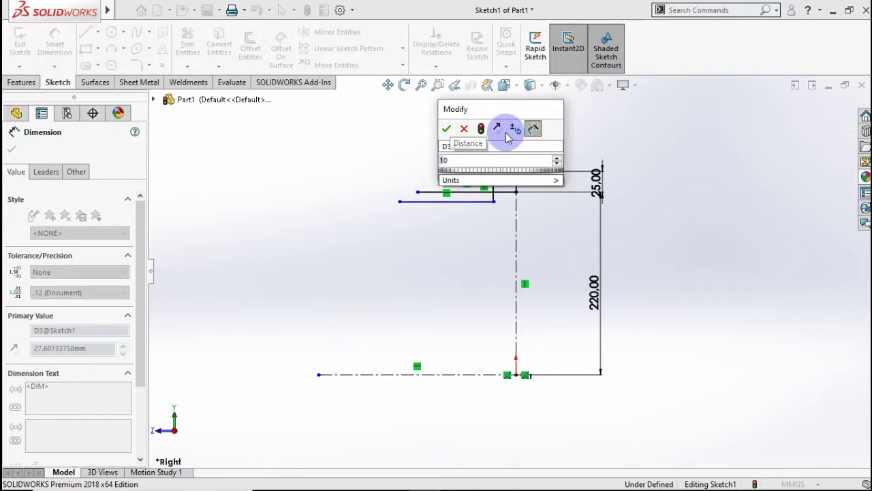
{"action": "left_click", "coordinate": [446, 129]}
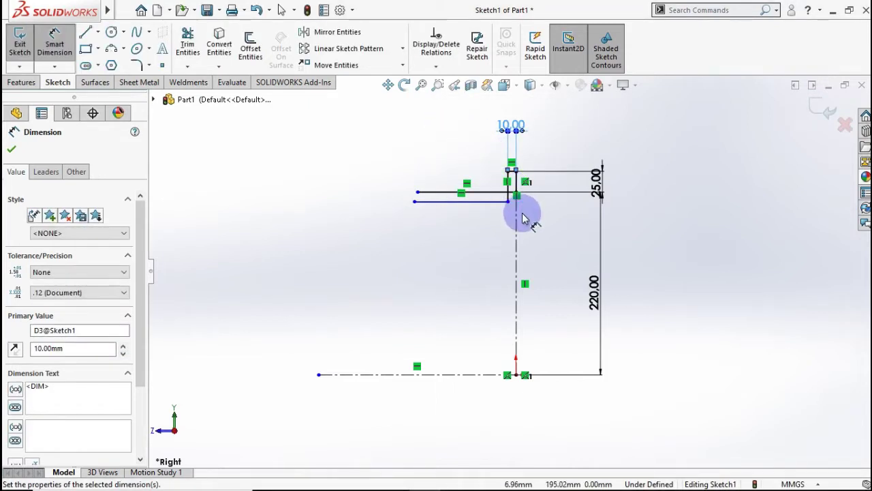
{"action": "scroll", "coordinate": [480, 205], "scroll_direction": "down", "scroll_amount": 3}
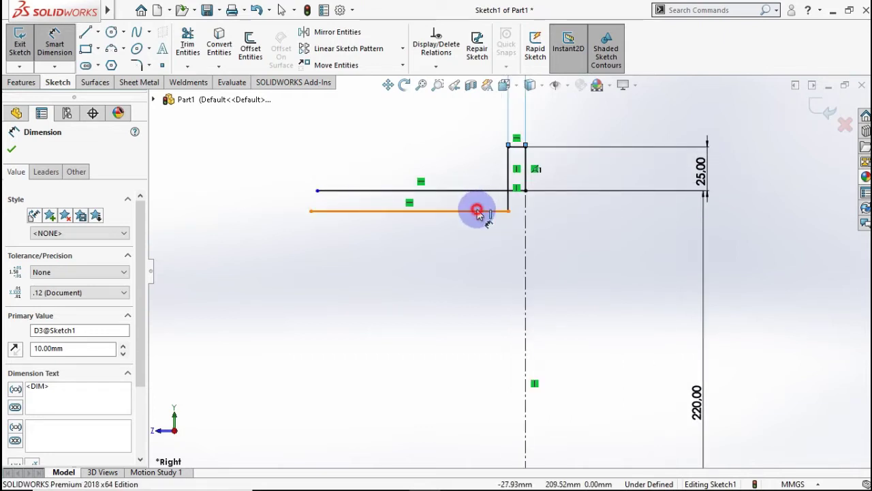
{"action": "left_click", "coordinate": [477, 208]}
{"action": "left_click", "coordinate": [468, 190]}
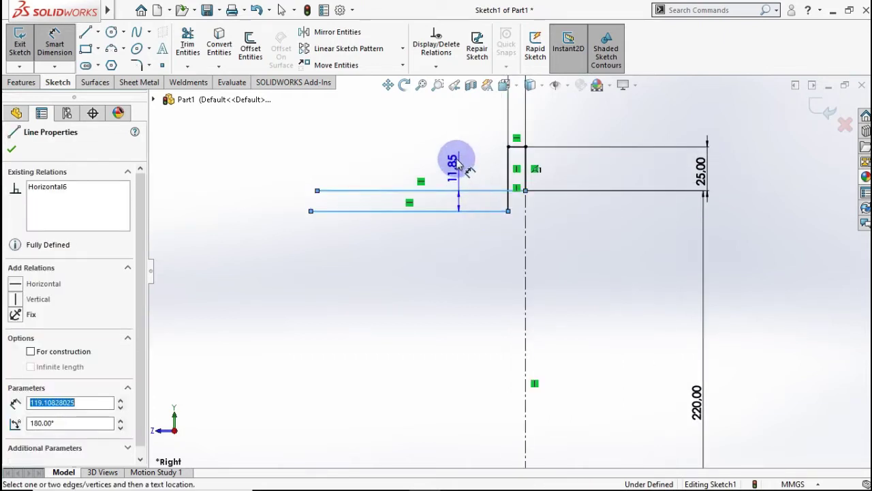
{"action": "left_click", "coordinate": [455, 132]}
{"action": "type", "text": "-10"}
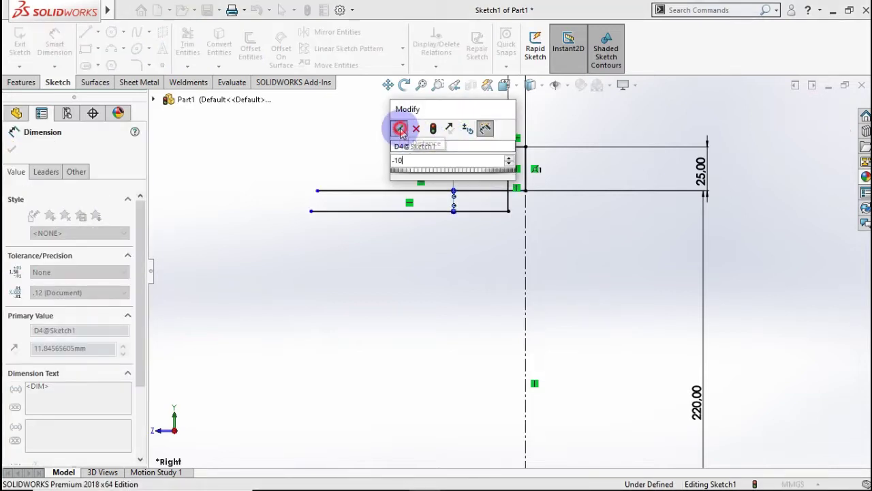
{"action": "left_click", "coordinate": [400, 128]}
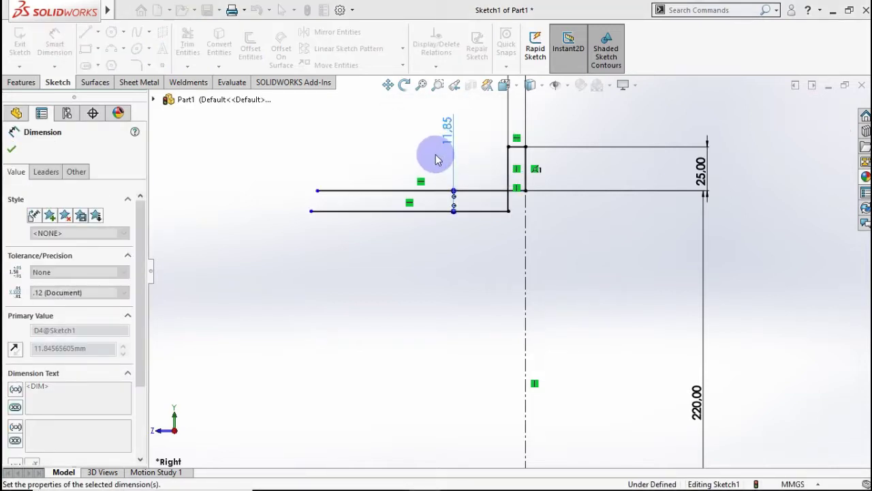
Make the lower horizontal line 150 mm long
{"action": "scroll", "coordinate": [430, 224], "scroll_direction": "up", "scroll_amount": 2}
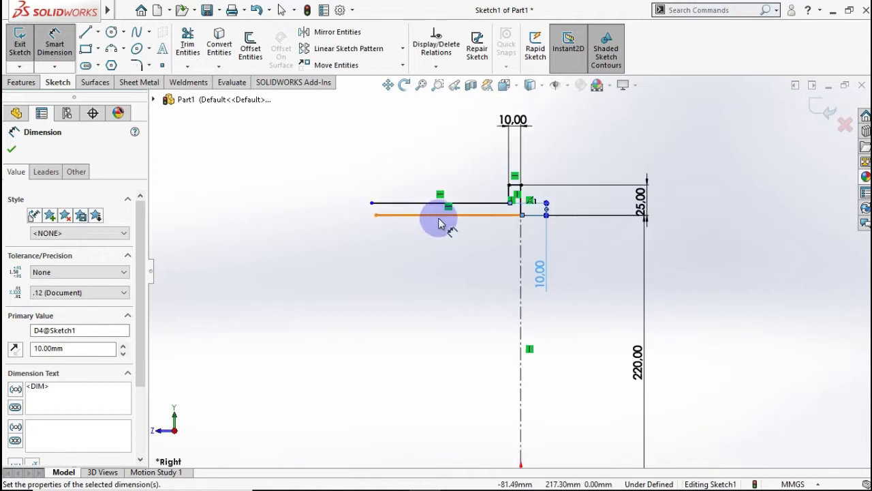
{"action": "left_click", "coordinate": [450, 227]}
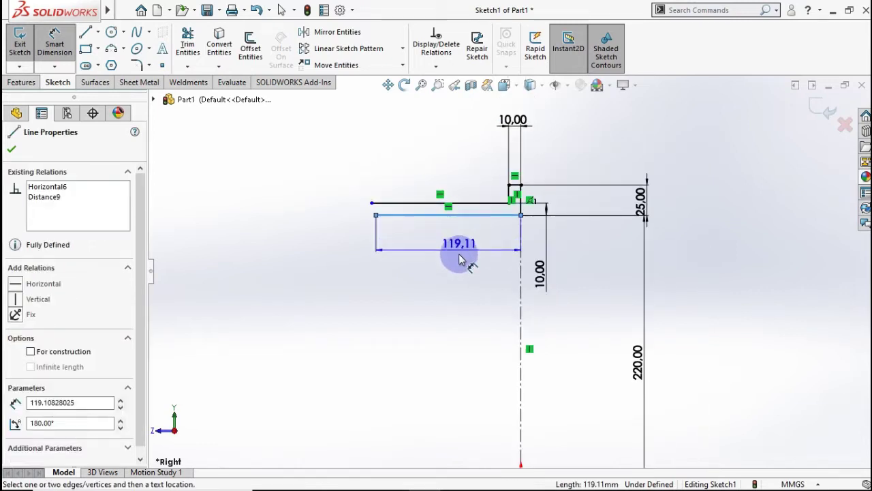
{"action": "left_click", "coordinate": [461, 256]}
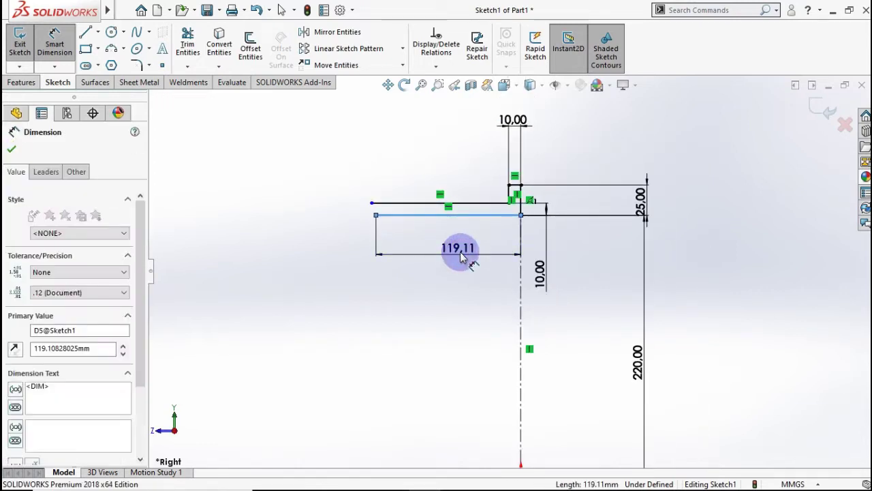
{"action": "type", "text": "150"}
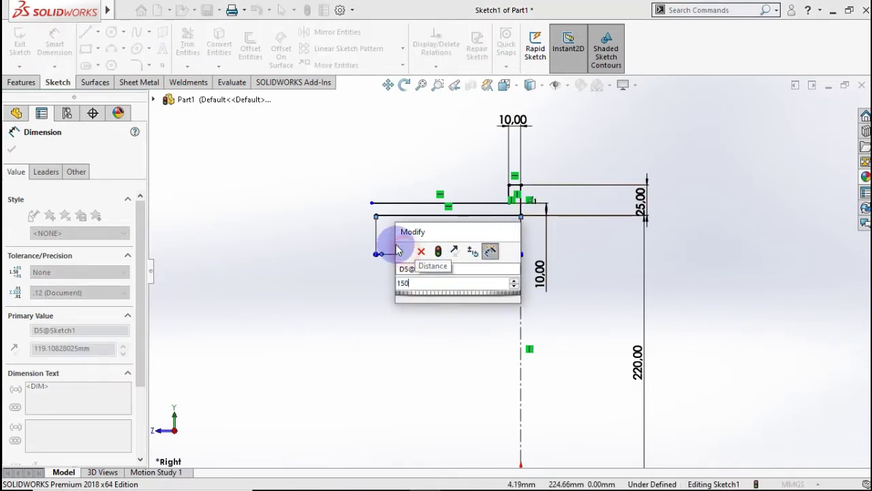
{"action": "key", "text": "Escape"}
{"action": "key", "text": "Return"}
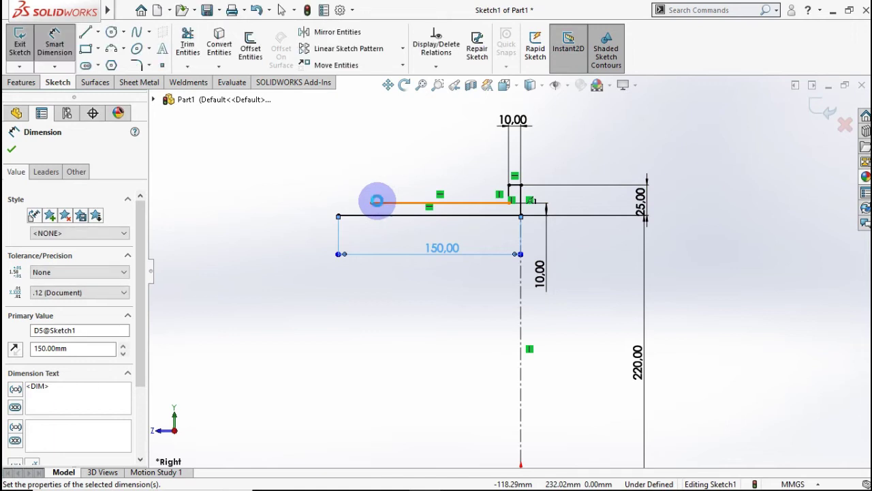
{"action": "key", "text": "Escape"}
{"action": "scroll", "coordinate": [415, 283], "scroll_direction": "up", "scroll_amount": 2}
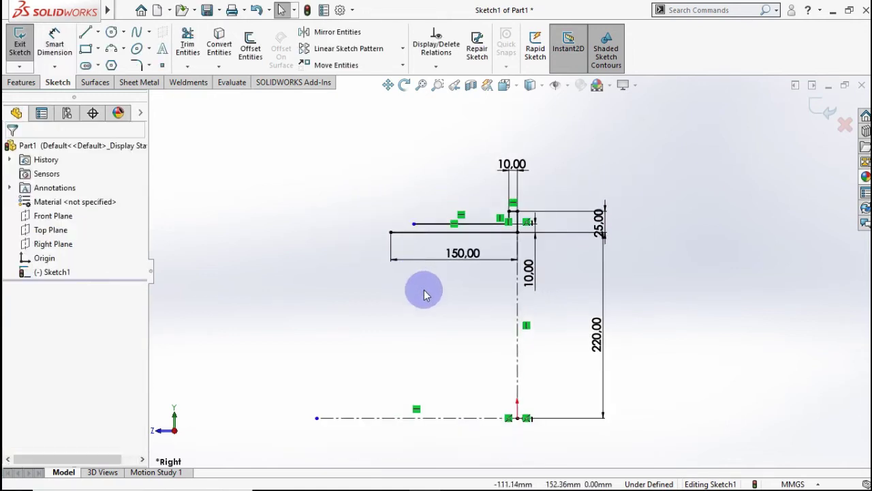
Draw a 3-point arc from the 150 mm line's end to the centreline, its centre coincident with it
{"action": "left_click", "coordinate": [113, 51]}
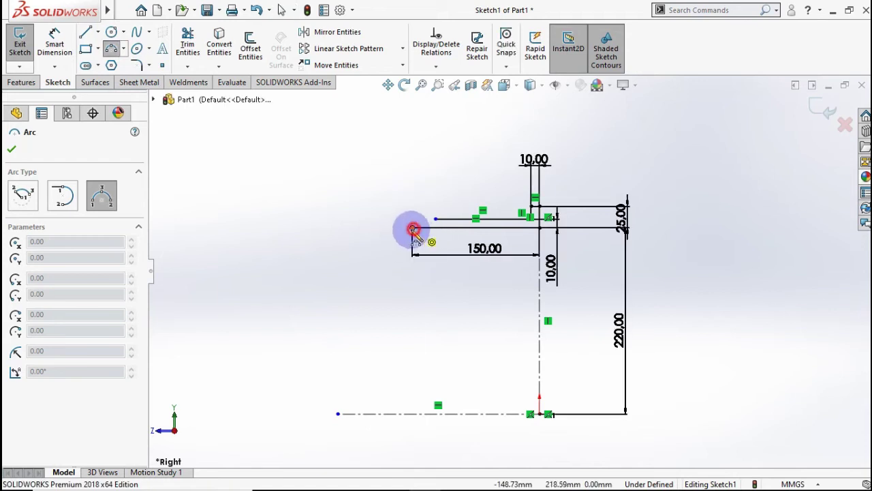
{"action": "left_click", "coordinate": [413, 229]}
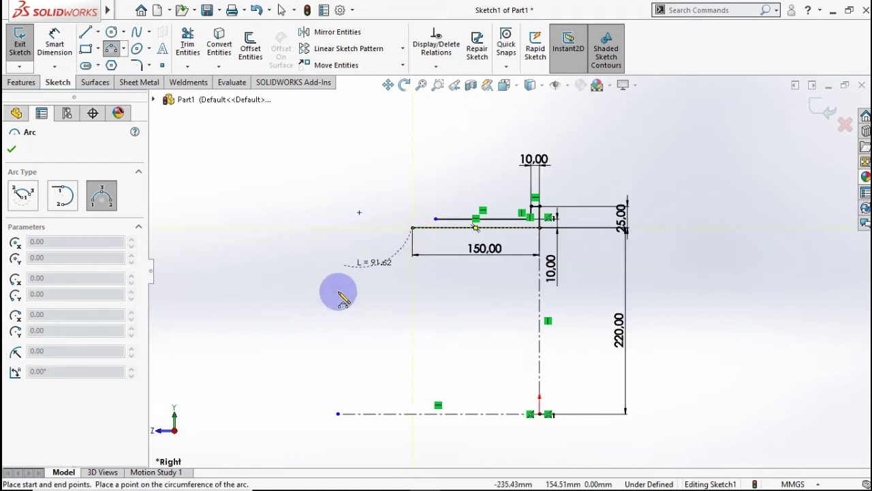
{"action": "left_click", "coordinate": [339, 411]}
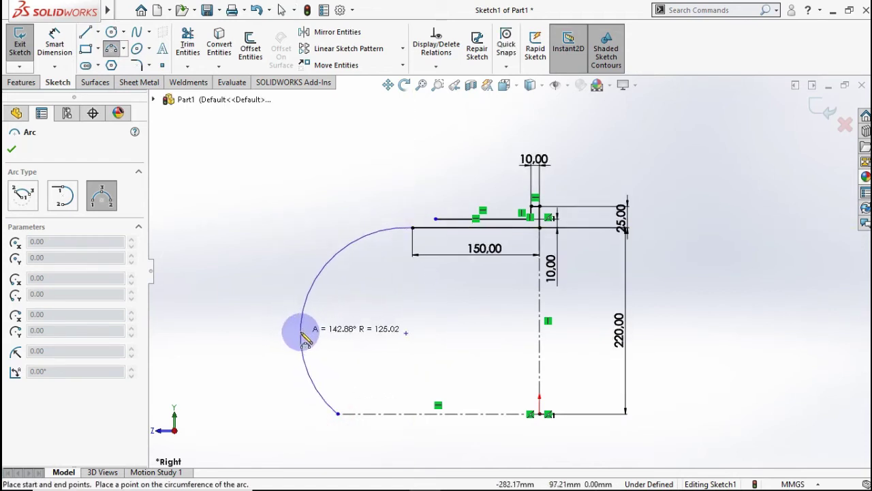
{"action": "left_click", "coordinate": [300, 334]}
{"action": "key", "text": "Escape"}
{"action": "left_click", "coordinate": [406, 333]}
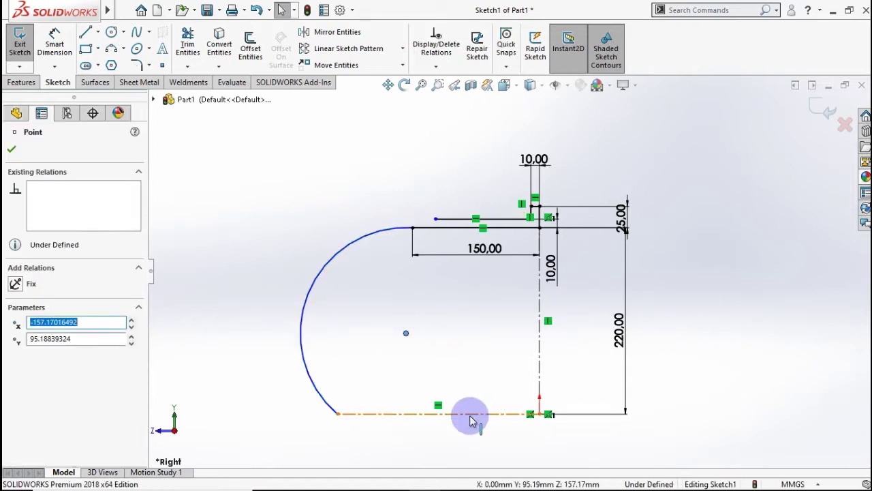
{"action": "left_click", "coordinate": [359, 414], "text": "ctrl"}
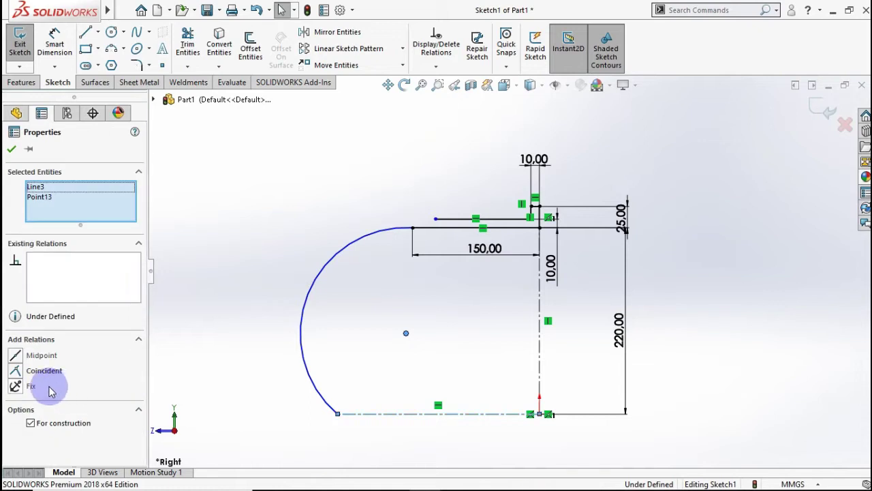
{"action": "left_click", "coordinate": [15, 370]}
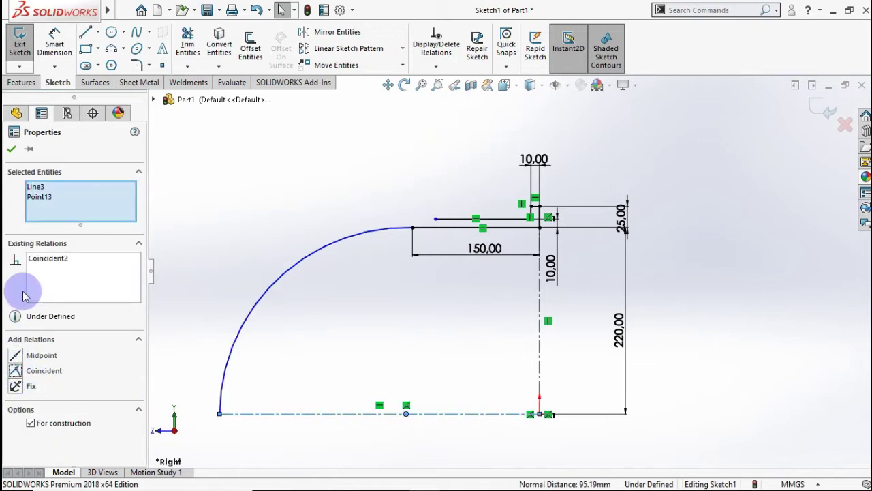
{"action": "left_click", "coordinate": [15, 150]}
Dimension the horizontal centreline to 300 mm
{"action": "left_click", "coordinate": [55, 38]}
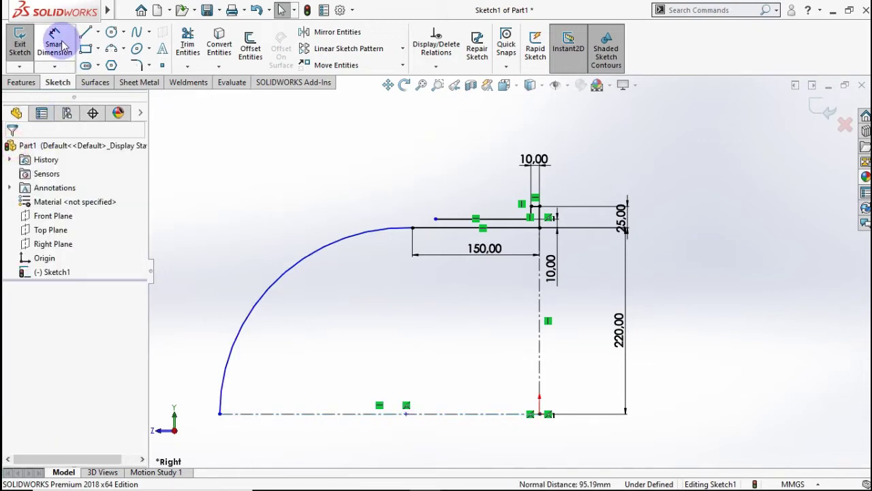
{"action": "scroll", "coordinate": [413, 336], "scroll_direction": "up", "scroll_amount": 2}
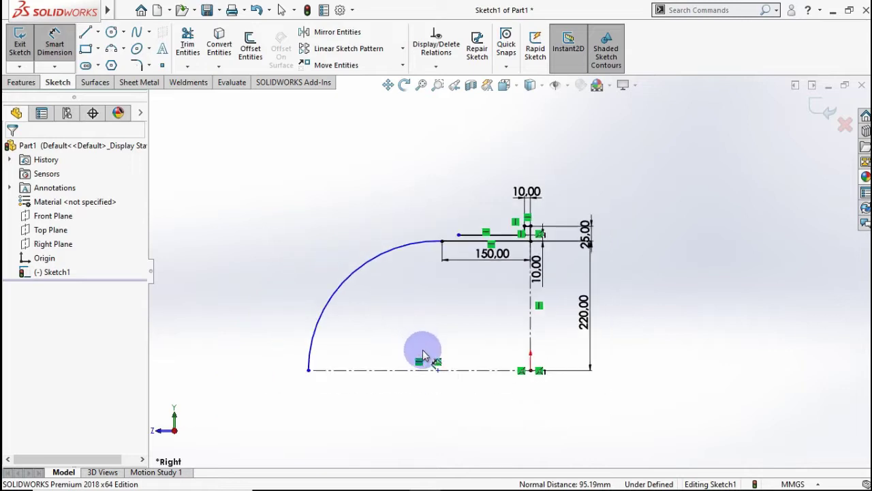
{"action": "left_click", "coordinate": [446, 386]}
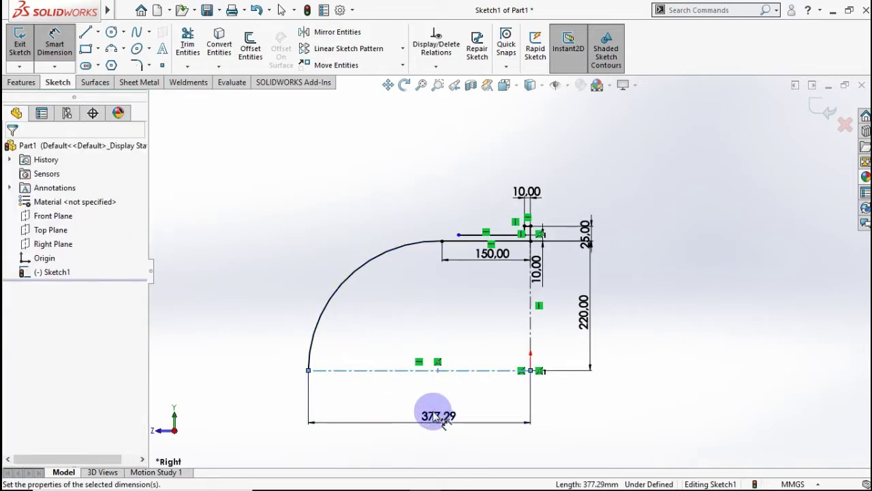
{"action": "left_click", "coordinate": [440, 418]}
{"action": "type", "text": "300"}
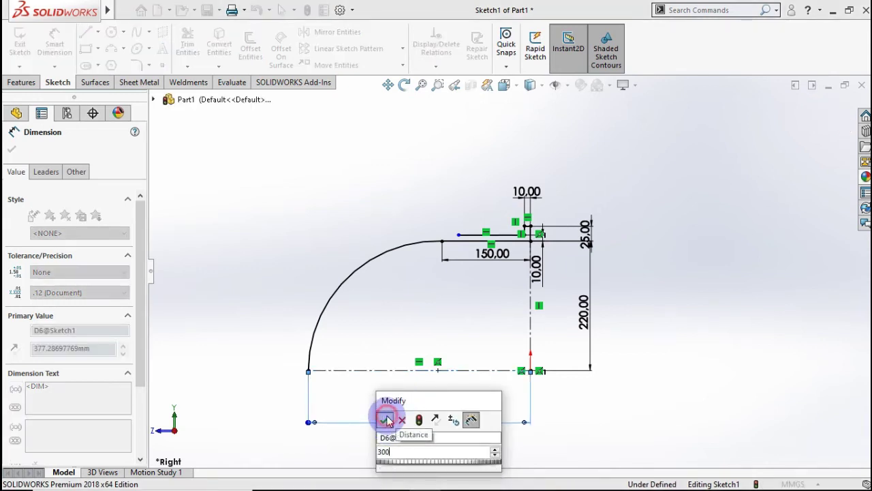
{"action": "left_click", "coordinate": [387, 419]}
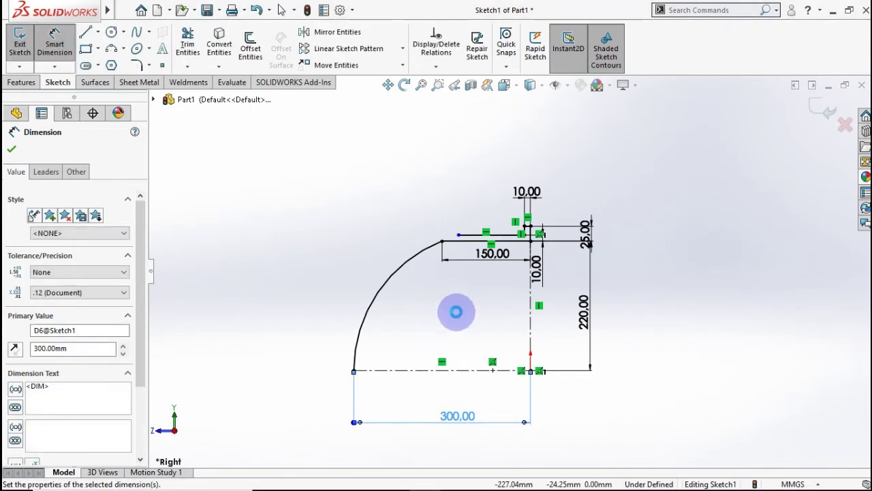
{"action": "scroll", "coordinate": [457, 312], "scroll_direction": "down", "scroll_amount": 1}
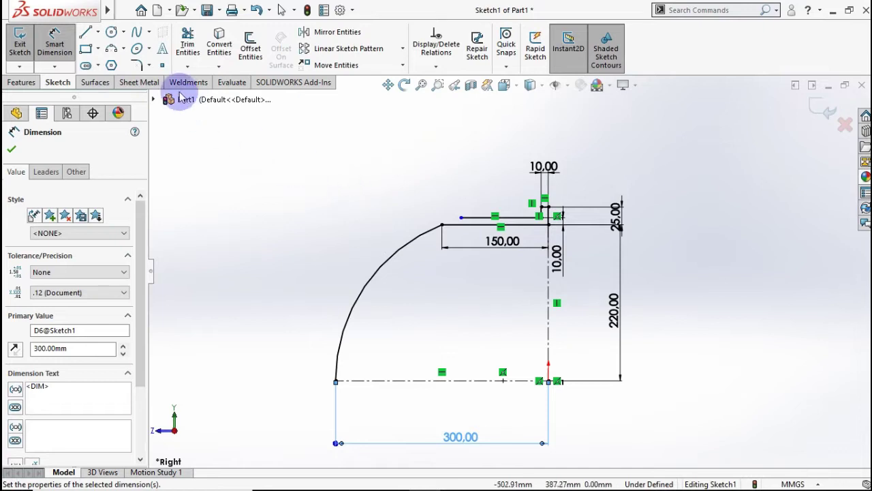
Offset the arc outward by 10 mm and move the vertical 10.00 dimension lower
{"action": "left_click", "coordinate": [249, 49]}
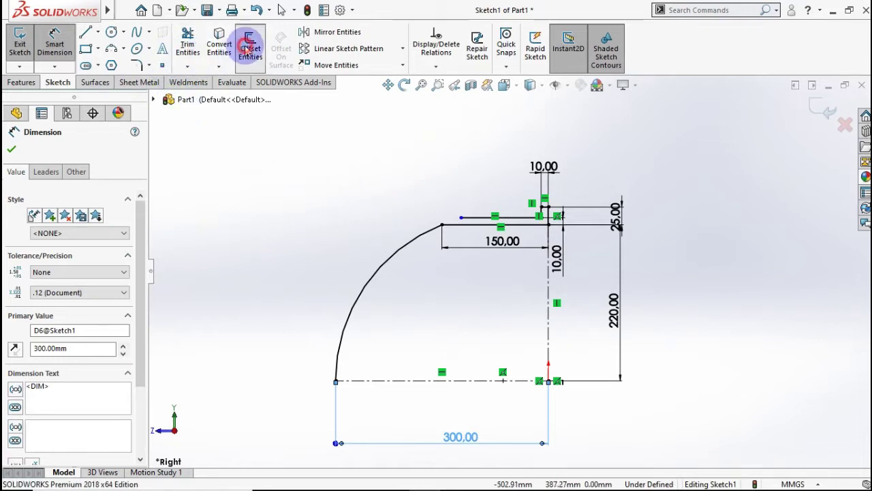
{"action": "left_click", "coordinate": [390, 254]}
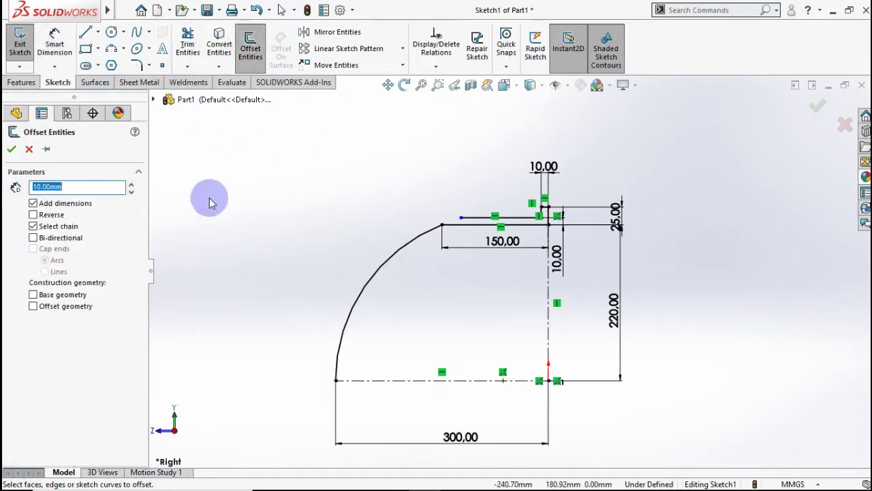
{"action": "left_click", "coordinate": [397, 256]}
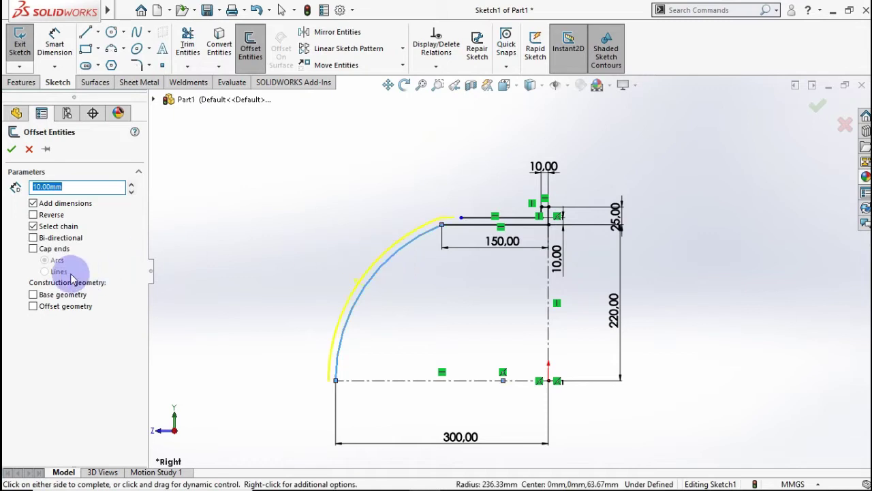
{"action": "left_click", "coordinate": [12, 148]}
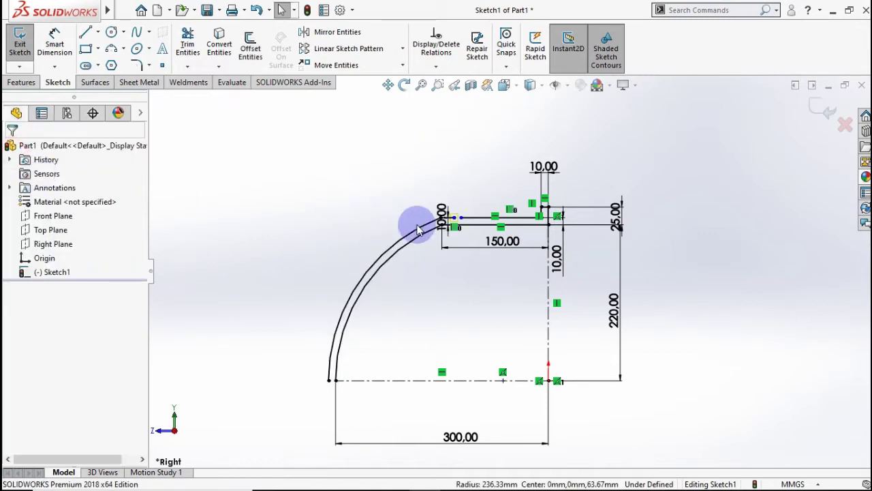
{"action": "scroll", "coordinate": [451, 216], "scroll_direction": "down", "scroll_amount": 2}
{"action": "scroll", "coordinate": [463, 243], "scroll_direction": "down", "scroll_amount": 3}
{"action": "scroll", "coordinate": [470, 245], "scroll_direction": "down", "scroll_amount": 2}
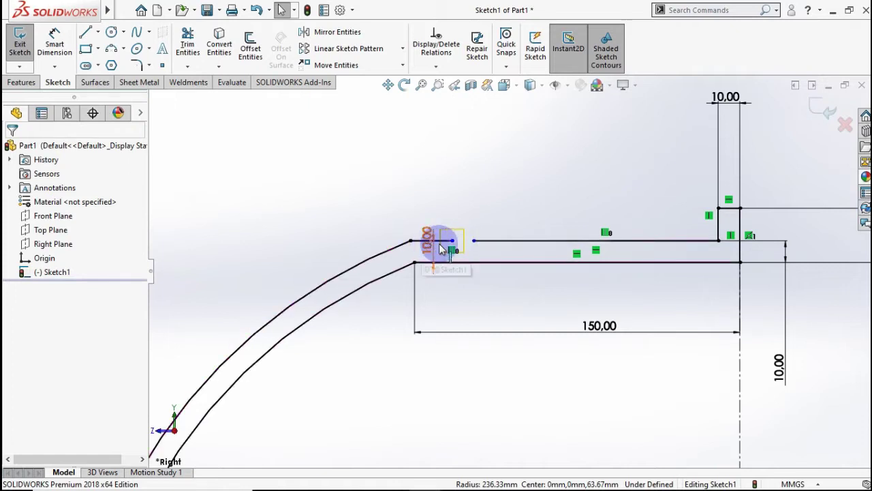
{"action": "mouse_move", "coordinate": [429, 230]}
{"action": "left_mouse_down"}
{"action": "mouse_move", "coordinate": [482, 251]}
{"action": "mouse_move", "coordinate": [463, 315]}
{"action": "mouse_move", "coordinate": [441, 257]}
{"action": "left_mouse_up"}
{"action": "scroll", "coordinate": [436, 252], "scroll_direction": "down", "scroll_amount": 1}
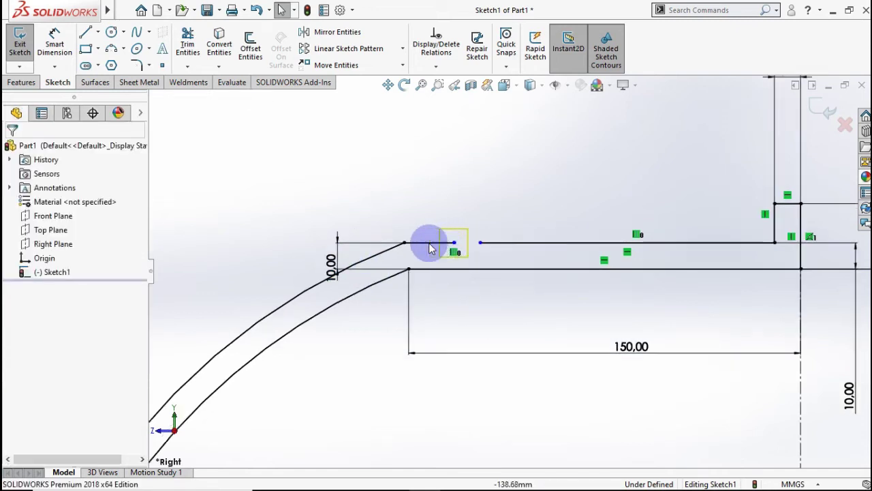
Delete the short 10 mm connecting segment and clear its leftover endpoint
{"action": "left_click", "coordinate": [424, 244]}
{"action": "key", "text": "Delete"}
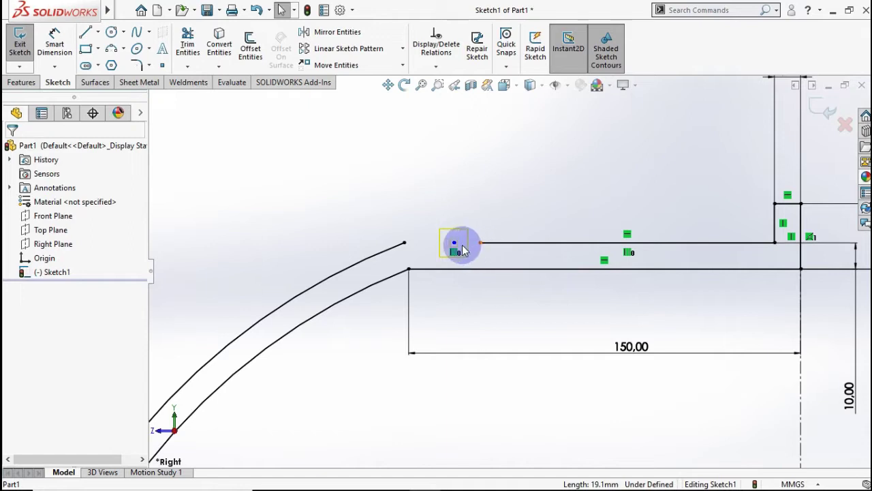
{"action": "left_click", "coordinate": [505, 247]}
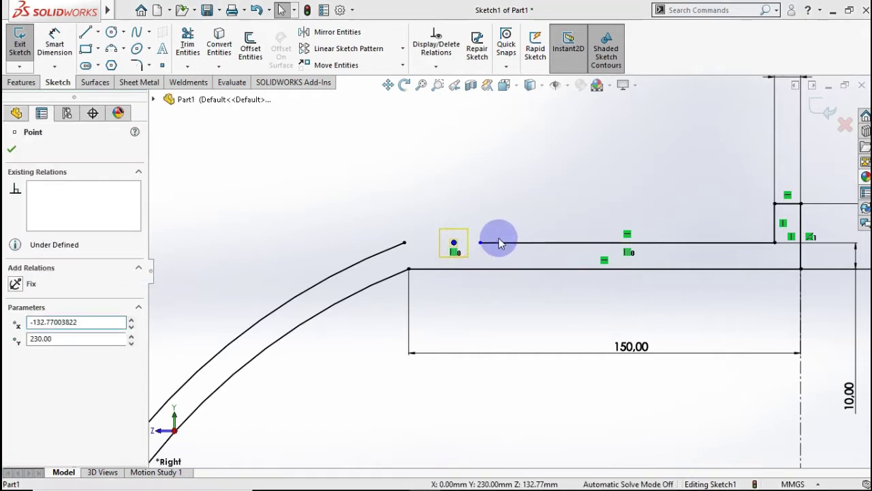
{"action": "key", "text": "Delete"}
{"action": "left_click", "coordinate": [502, 252]}
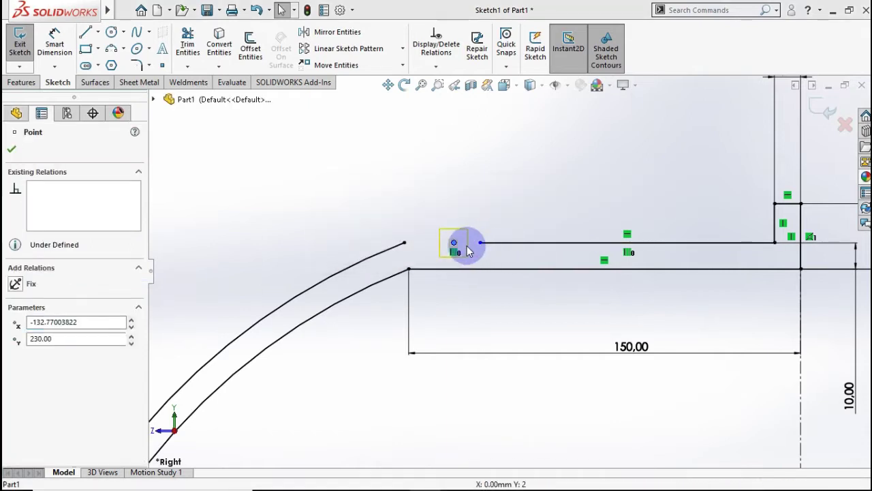
{"action": "scroll", "coordinate": [468, 250], "scroll_direction": "down", "scroll_amount": 3}
{"action": "scroll", "coordinate": [470, 254], "scroll_direction": "down", "scroll_amount": 2}
{"action": "left_click_drag", "start_coordinate": [480, 269], "coordinate": [428, 215]}
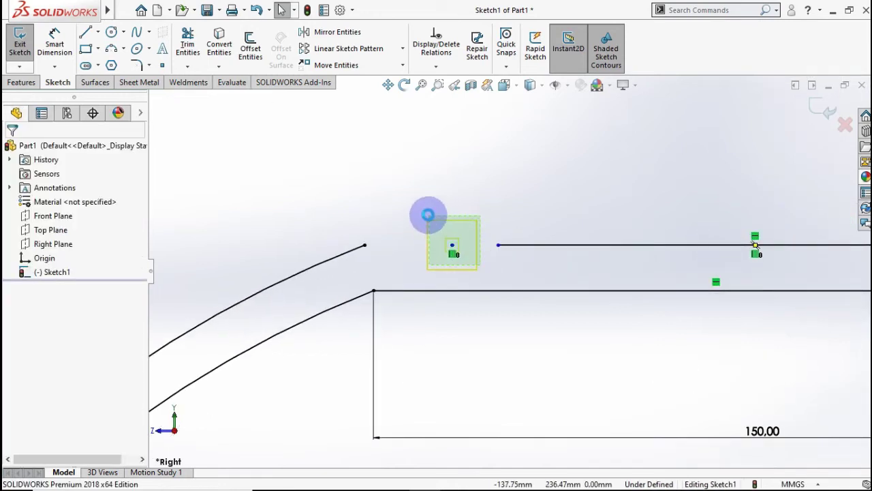
{"action": "left_click", "coordinate": [467, 184]}
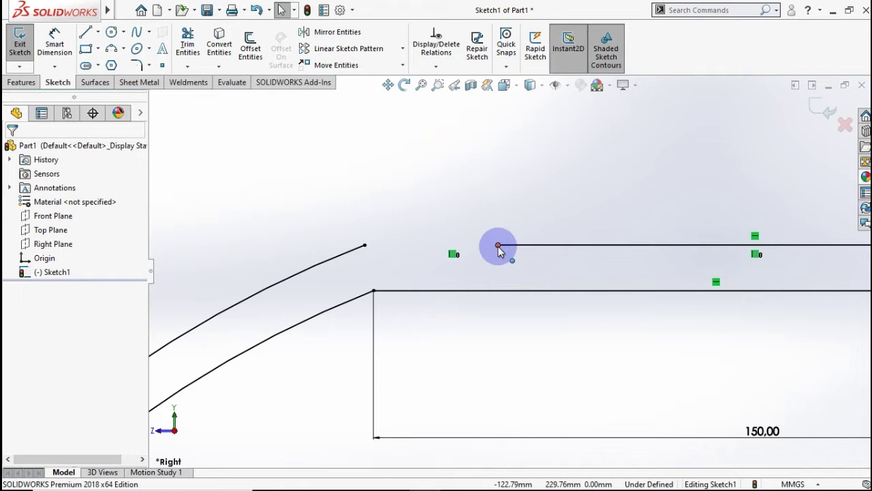
Stretch the upper horizontal line's left end onto the outer curve
{"action": "left_click_drag", "start_coordinate": [498, 245], "coordinate": [306, 245]}
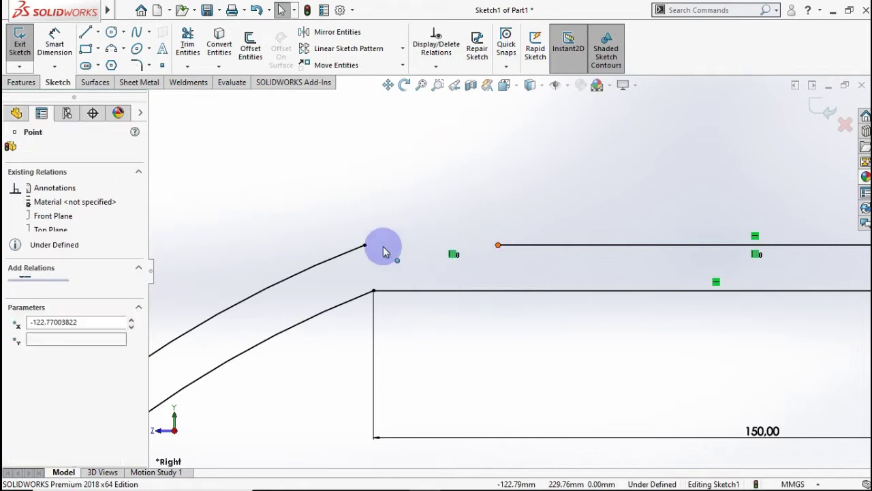
{"action": "left_click", "coordinate": [321, 265]}
{"action": "left_click", "coordinate": [327, 256]}
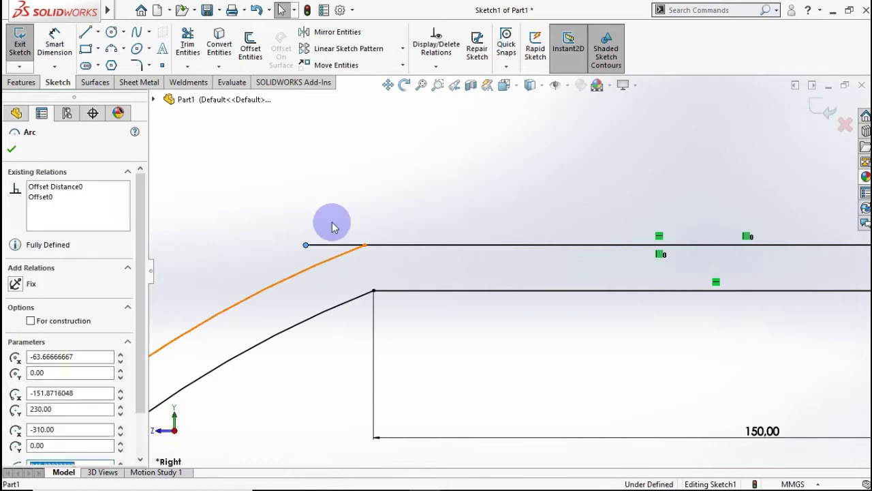
{"action": "left_click", "coordinate": [331, 220]}
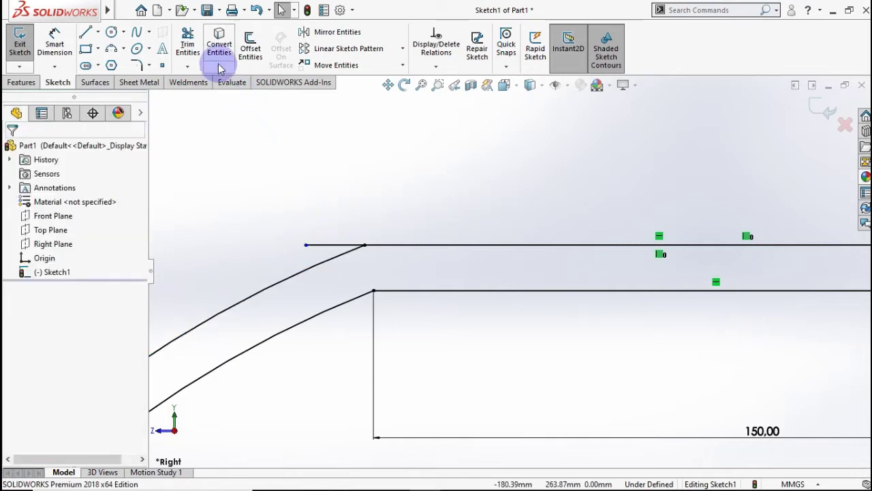
Power-trim away the excess line extending past the curve
{"action": "left_click", "coordinate": [188, 66]}
{"action": "left_click", "coordinate": [195, 92]}
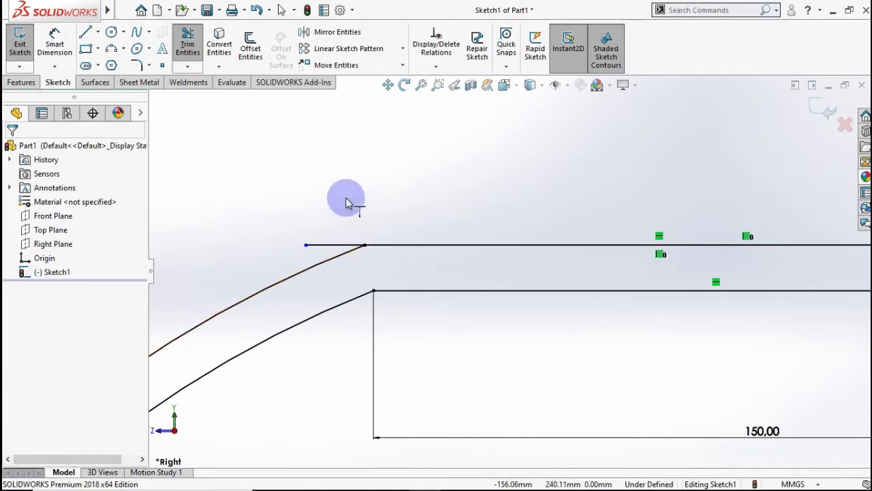
{"action": "left_click", "coordinate": [188, 66]}
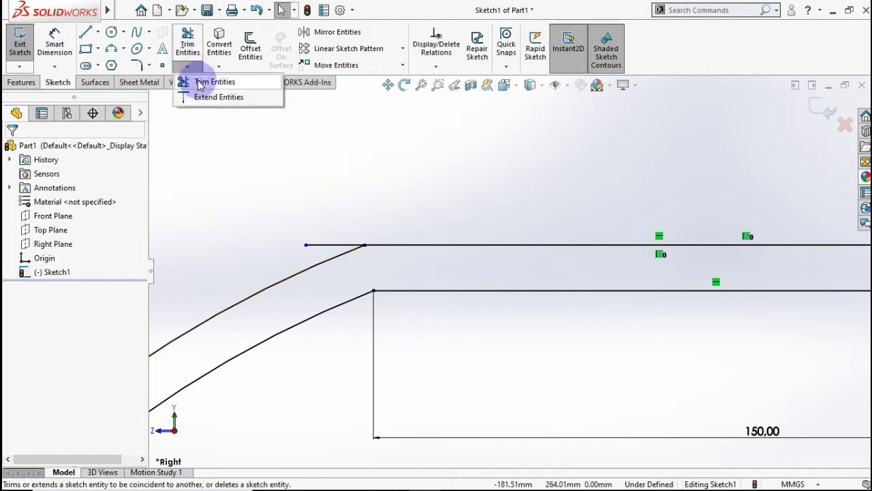
{"action": "left_click", "coordinate": [205, 82]}
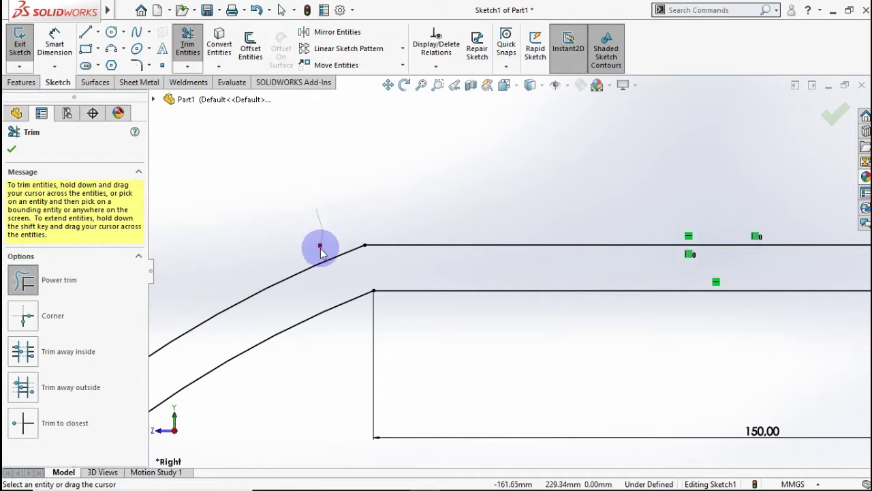
{"action": "left_click_drag", "start_coordinate": [320, 248], "coordinate": [393, 222]}
{"action": "scroll", "coordinate": [509, 250], "scroll_direction": "up", "scroll_amount": 3}
{"action": "scroll", "coordinate": [535, 276], "scroll_direction": "up", "scroll_amount": 2}
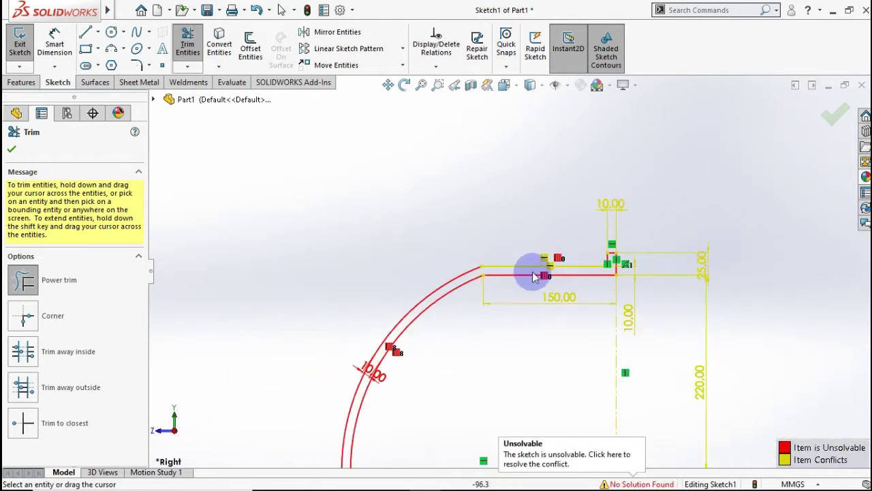
{"action": "scroll", "coordinate": [535, 276], "scroll_direction": "up", "scroll_amount": 1}
{"action": "scroll", "coordinate": [530, 284], "scroll_direction": "up", "scroll_amount": 1}
{"action": "scroll", "coordinate": [532, 284], "scroll_direction": "down", "scroll_amount": 2}
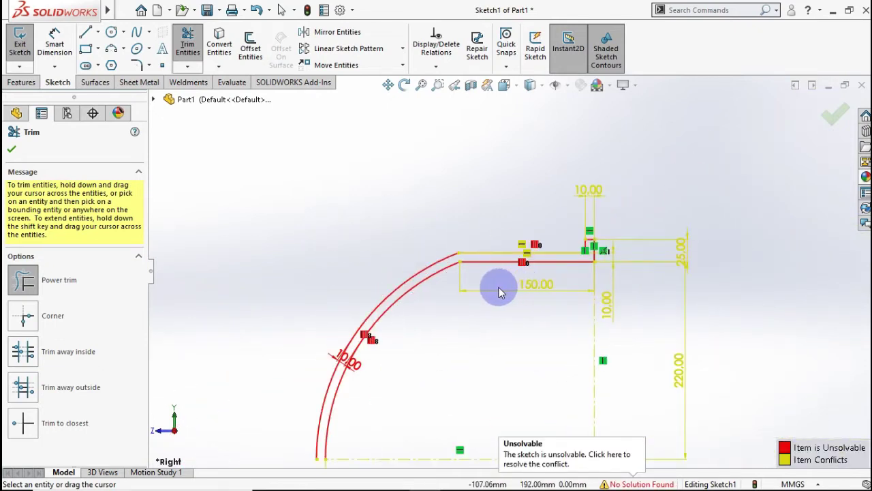
{"action": "scroll", "coordinate": [498, 289], "scroll_direction": "down", "scroll_amount": 2}
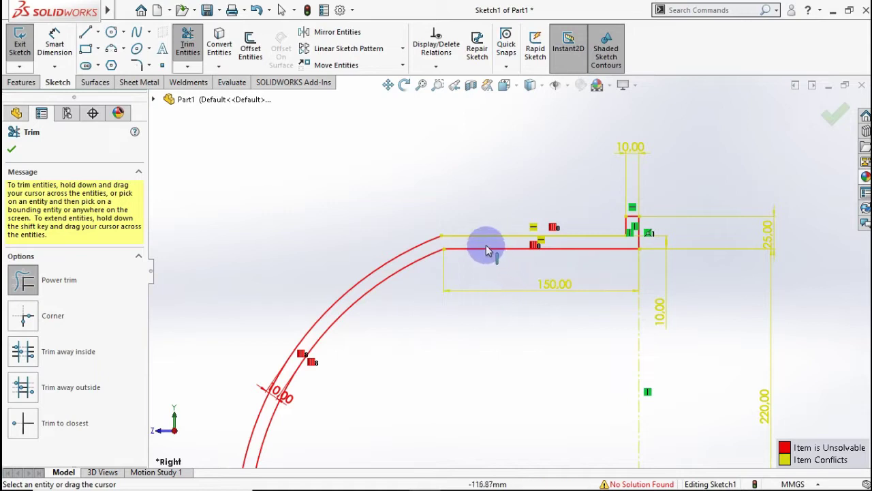
{"action": "key", "text": "Escape"}
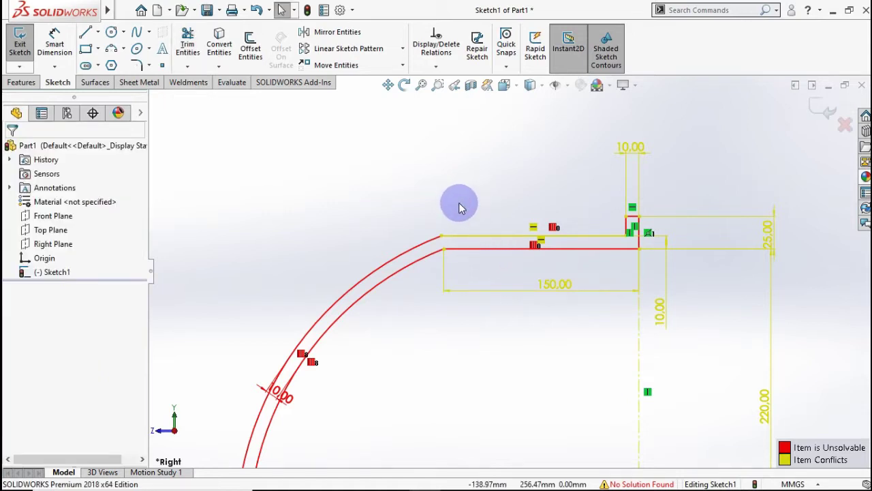
Draw a short line between the two arc ends to close the profile bottom
{"action": "scroll", "coordinate": [473, 272], "scroll_direction": "up", "scroll_amount": 1}
{"action": "scroll", "coordinate": [432, 337], "scroll_direction": "up", "scroll_amount": 1}
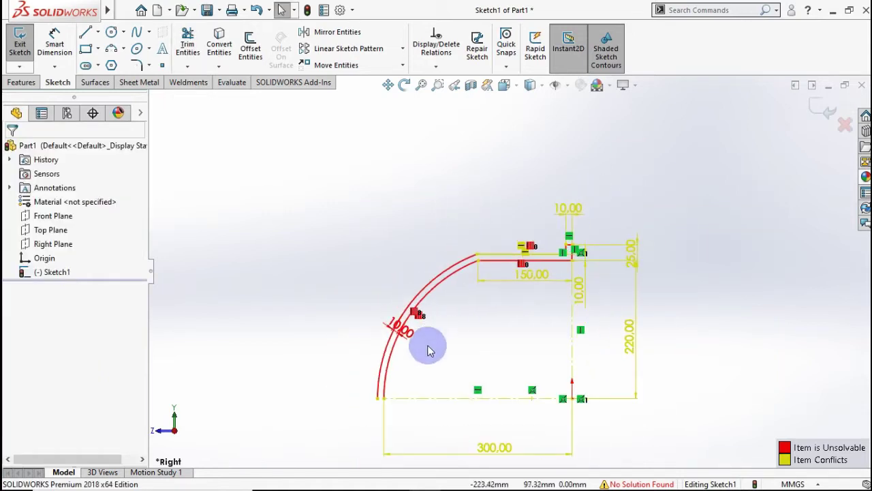
{"action": "scroll", "coordinate": [427, 343], "scroll_direction": "down", "scroll_amount": 1}
{"action": "scroll", "coordinate": [413, 368], "scroll_direction": "down", "scroll_amount": 2}
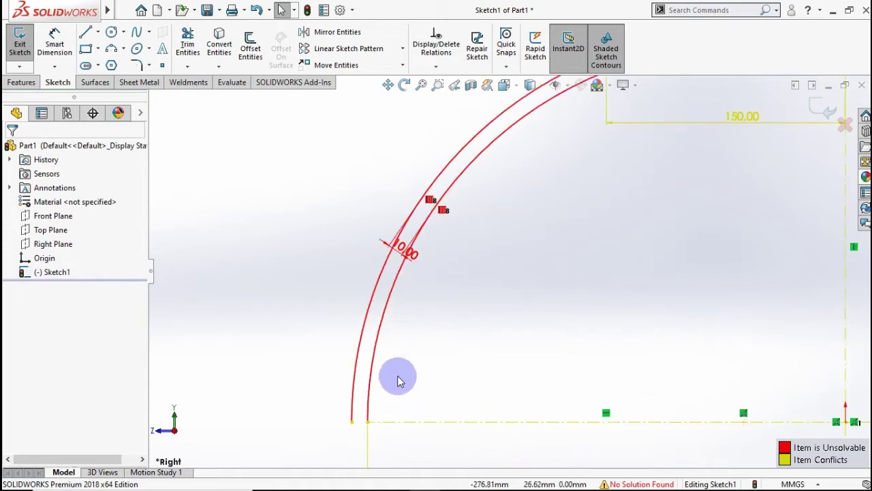
{"action": "left_click", "coordinate": [82, 34]}
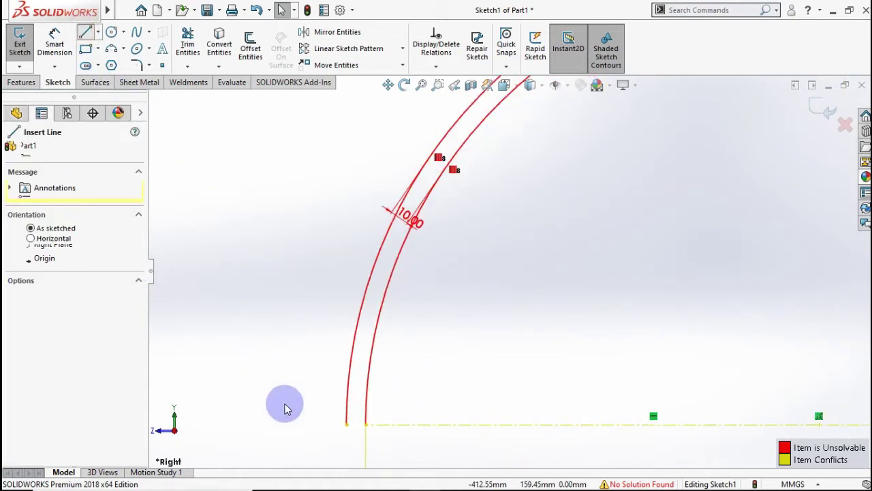
{"action": "left_click", "coordinate": [348, 426]}
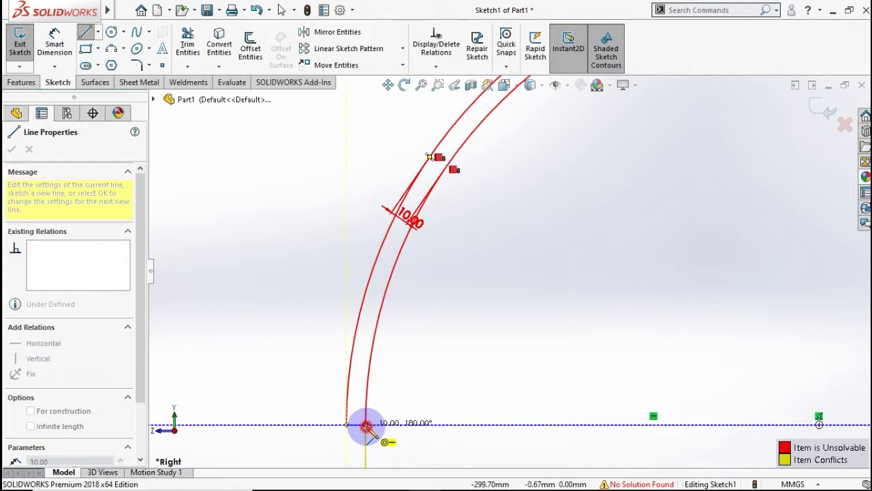
{"action": "left_click", "coordinate": [367, 426]}
{"action": "key", "text": "Escape"}
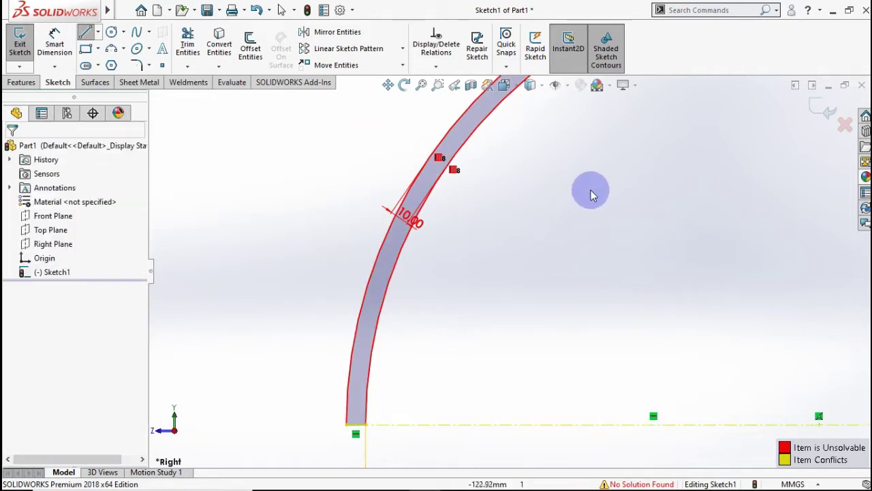
Drag the arc's end onto the horizontal line's corner to join them
{"action": "scroll", "coordinate": [586, 188], "scroll_direction": "up", "scroll_amount": 5}
{"action": "scroll", "coordinate": [510, 243], "scroll_direction": "down", "scroll_amount": 2}
{"action": "scroll", "coordinate": [498, 255], "scroll_direction": "down", "scroll_amount": 2}
{"action": "scroll", "coordinate": [495, 260], "scroll_direction": "down", "scroll_amount": 2}
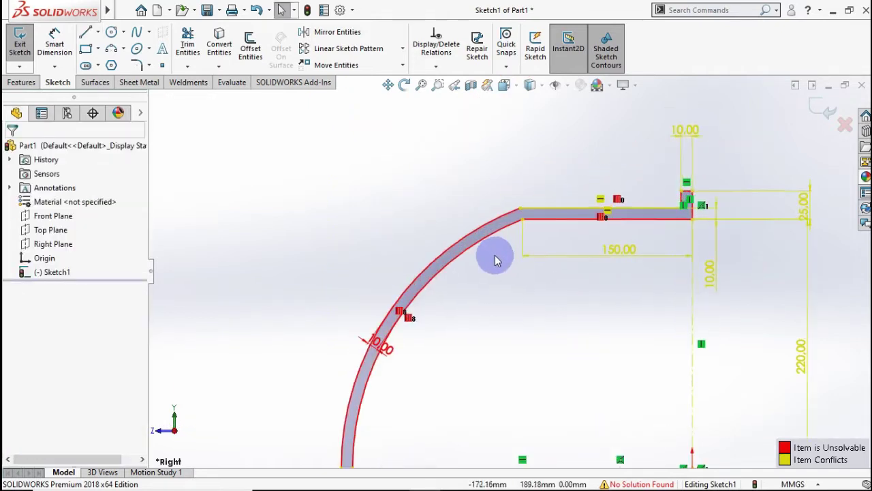
{"action": "scroll", "coordinate": [492, 249], "scroll_direction": "down", "scroll_amount": 2}
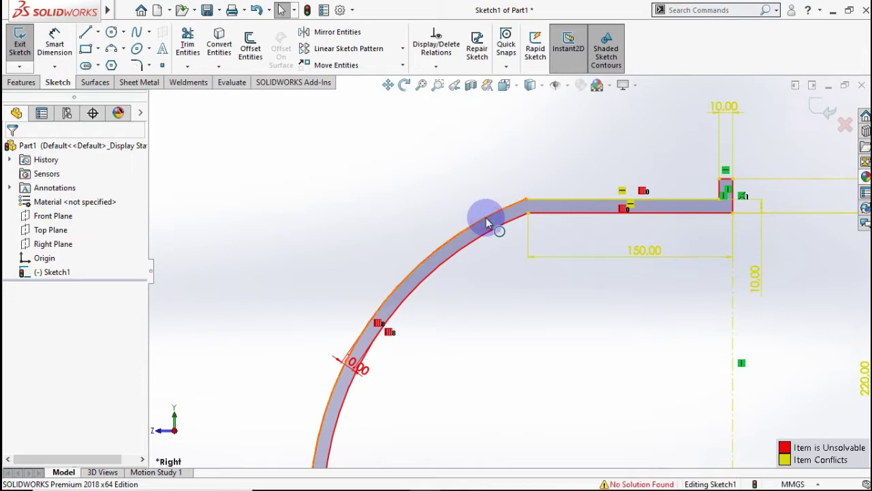
{"action": "left_click_drag", "start_coordinate": [486, 218], "coordinate": [515, 225]}
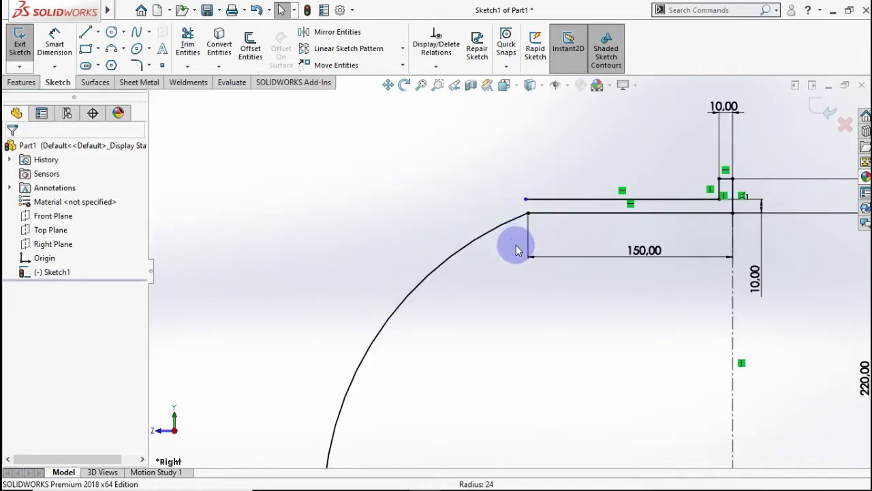
Pull the upper line's end further left and offset the arc by 10 mm
{"action": "left_click", "coordinate": [523, 199]}
{"action": "left_click_drag", "start_coordinate": [417, 208], "coordinate": [424, 201]}
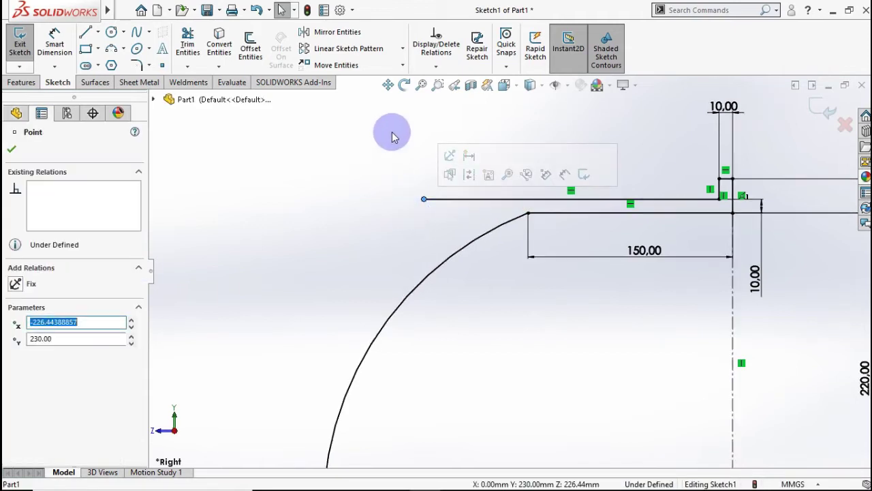
{"action": "left_click", "coordinate": [251, 45]}
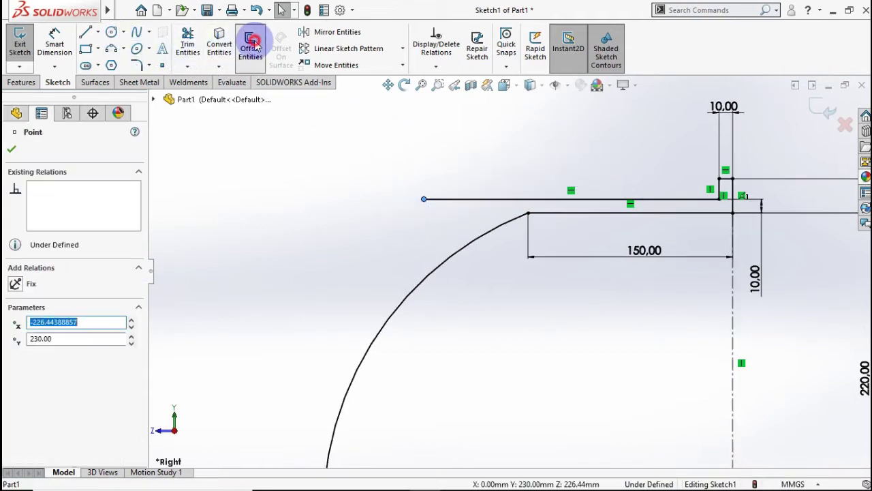
{"action": "left_click", "coordinate": [448, 262]}
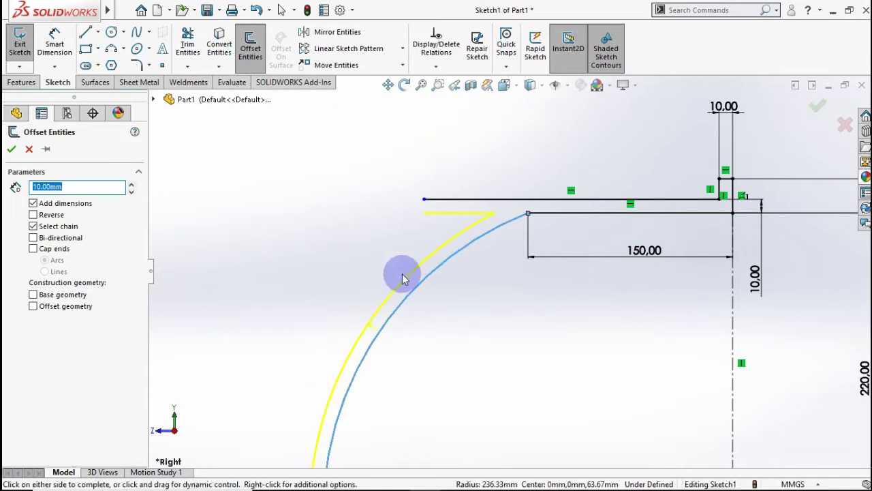
{"action": "scroll", "coordinate": [403, 275], "scroll_direction": "up", "scroll_amount": 2}
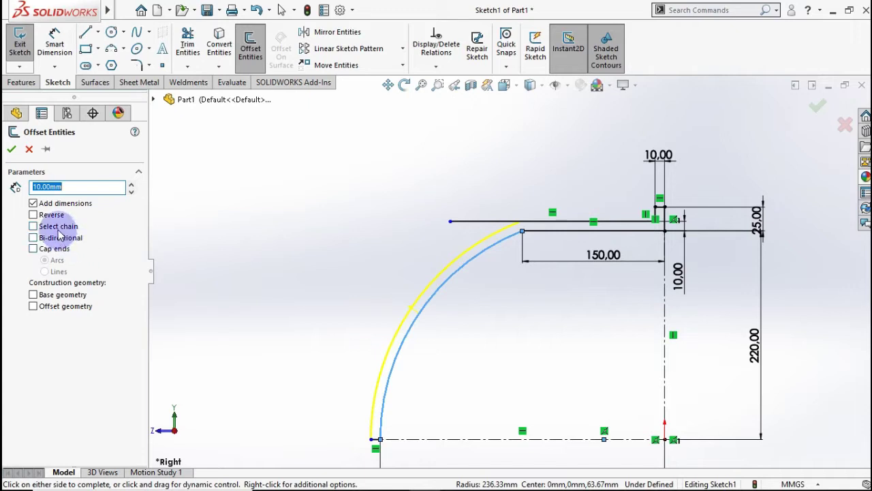
{"action": "scroll", "coordinate": [468, 244], "scroll_direction": "down", "scroll_amount": 2}
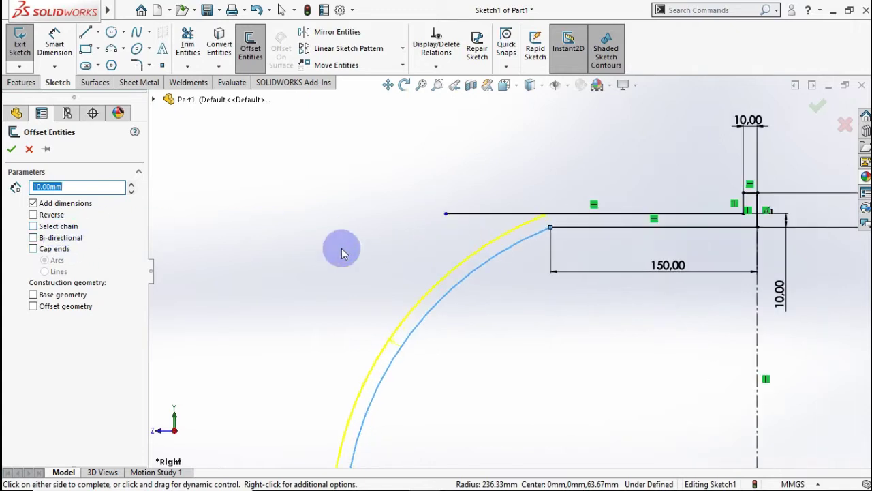
{"action": "left_click", "coordinate": [11, 151]}
{"action": "scroll", "coordinate": [568, 212], "scroll_direction": "down", "scroll_amount": 2}
{"action": "scroll", "coordinate": [538, 232], "scroll_direction": "down", "scroll_amount": 1}
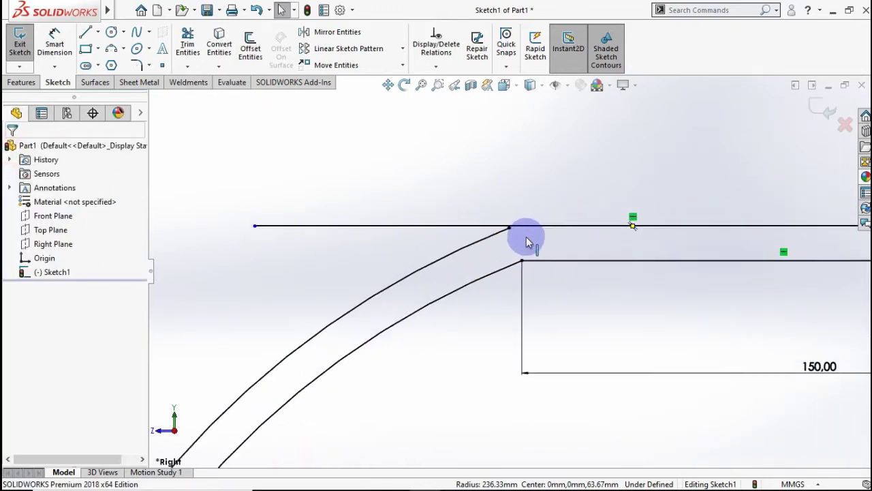
{"action": "scroll", "coordinate": [525, 242], "scroll_direction": "down", "scroll_amount": 1}
{"action": "scroll", "coordinate": [522, 241], "scroll_direction": "down", "scroll_amount": 1}
Extend the outer arc up to the top line and trim off the line's leftover end
{"action": "left_click", "coordinate": [185, 71]}
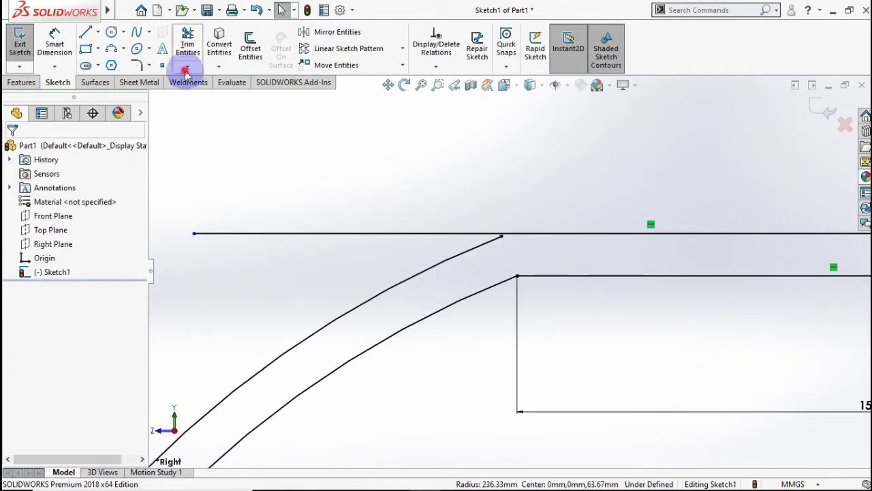
{"action": "left_click", "coordinate": [189, 93]}
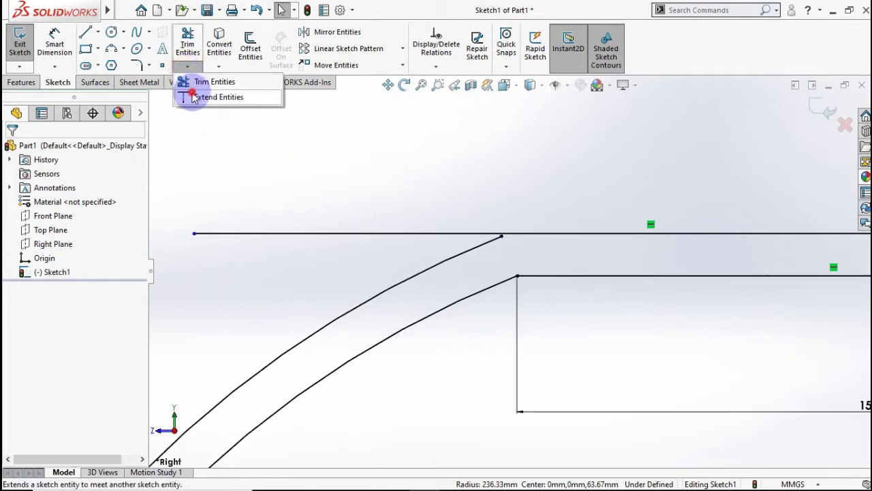
{"action": "left_click", "coordinate": [461, 256]}
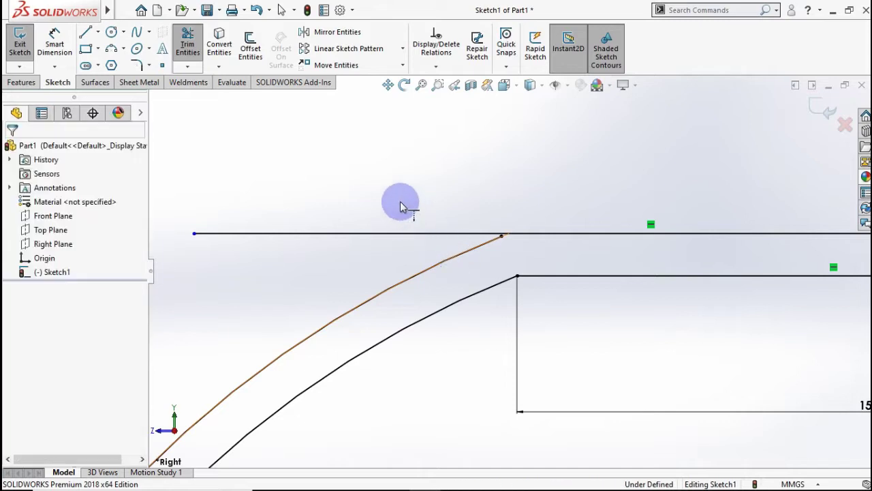
{"action": "left_click", "coordinate": [188, 66]}
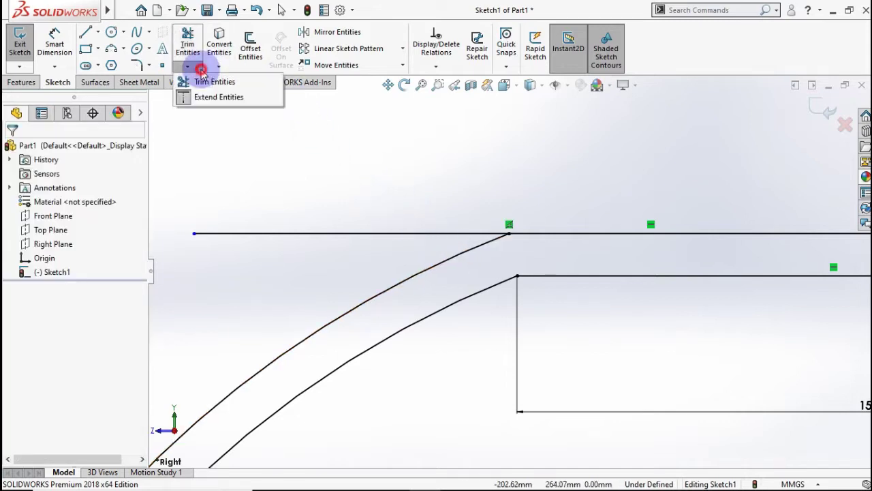
{"action": "left_click", "coordinate": [197, 81]}
{"action": "left_click_drag", "start_coordinate": [407, 191], "coordinate": [366, 247]}
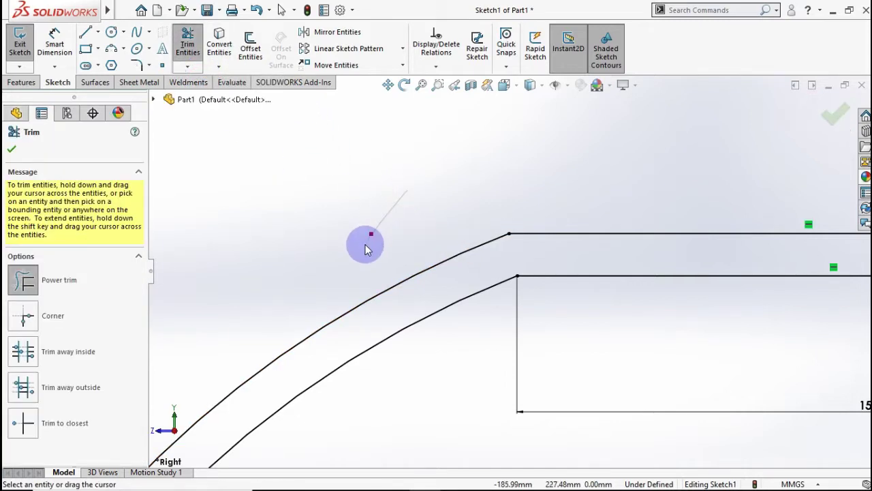
{"action": "key", "text": "z"}
{"action": "key", "text": "z"}
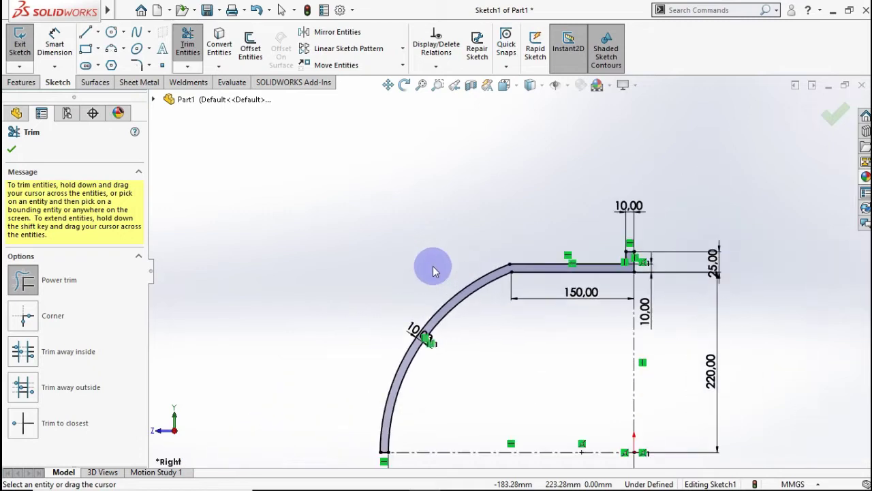
{"action": "key", "text": "z"}
{"action": "left_click", "coordinate": [833, 114]}
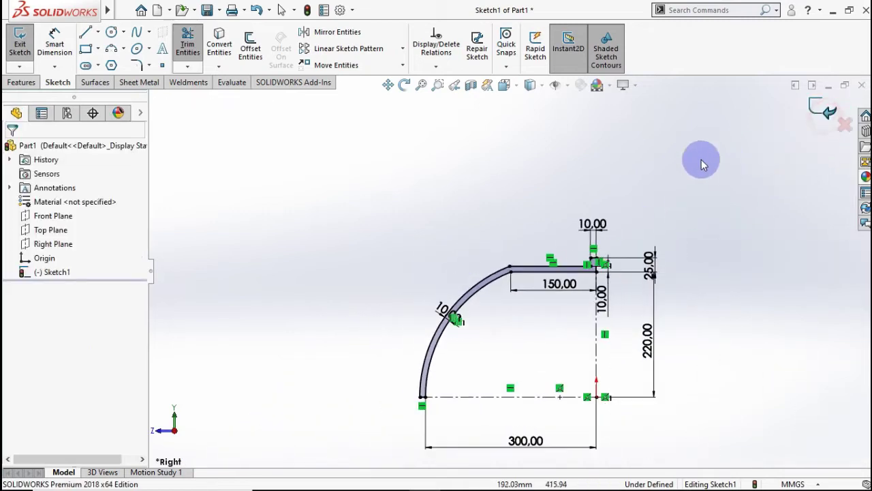
{"action": "left_click", "coordinate": [21, 81]}
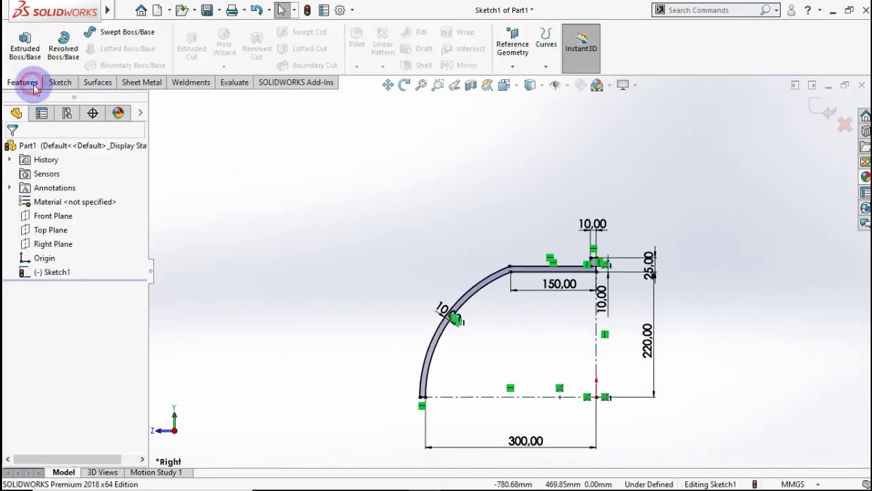
{"action": "left_click", "coordinate": [62, 54]}
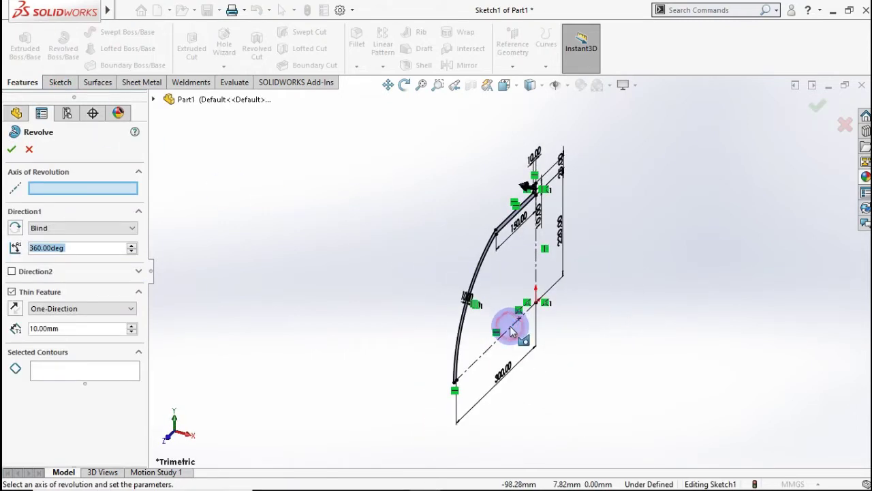
{"action": "left_click", "coordinate": [512, 331]}
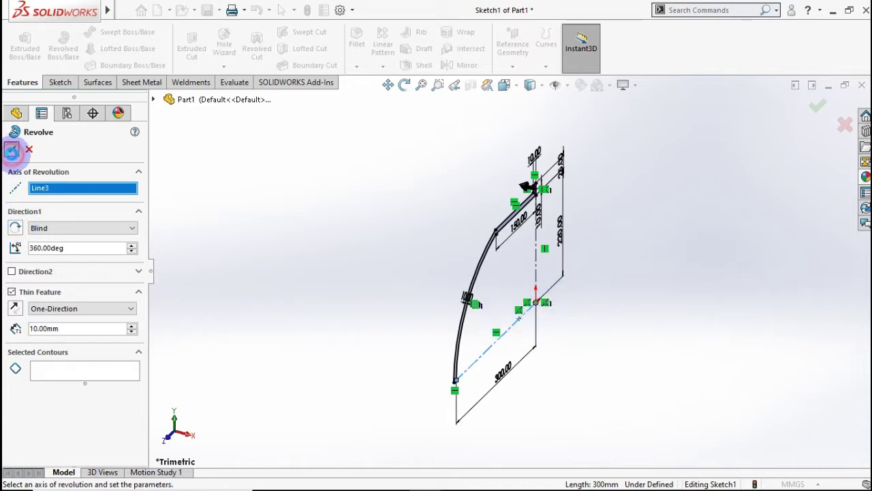
{"action": "left_click", "coordinate": [12, 151]}
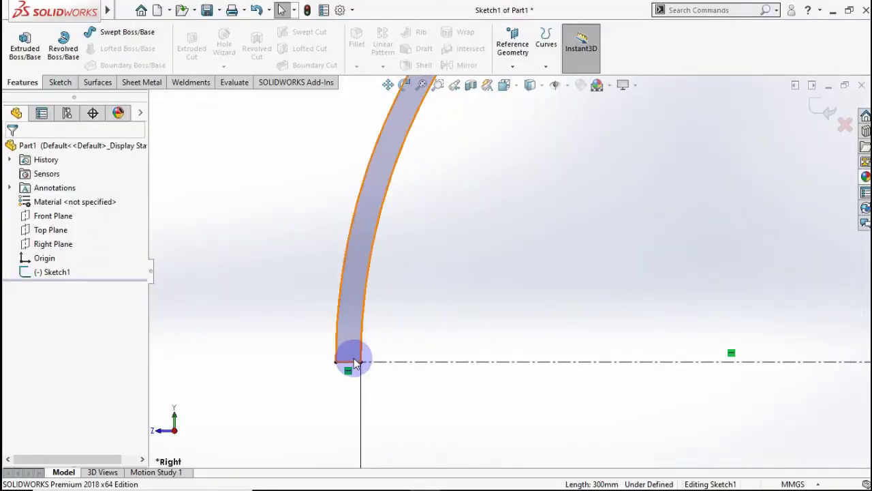
Replace the profile's bottom segment with a 10 mm line joining the inner and outer arc ends
{"action": "left_click", "coordinate": [357, 362]}
{"action": "key", "text": "Escape"}
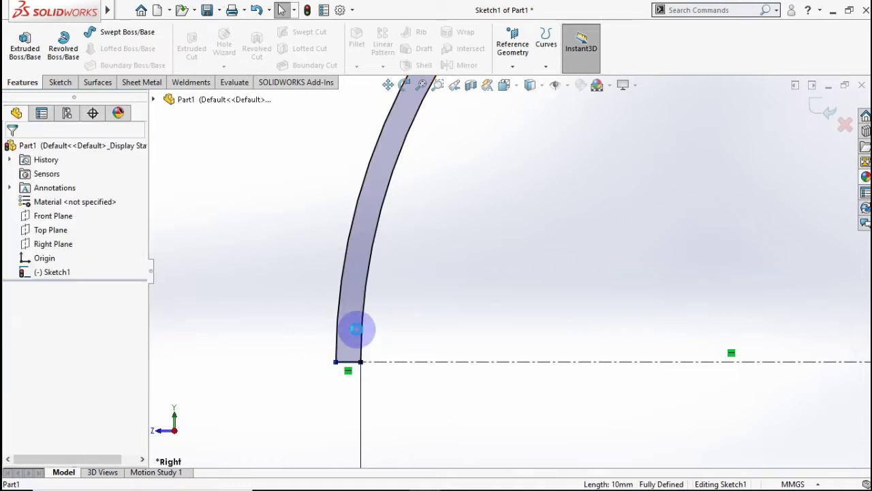
{"action": "left_click", "coordinate": [58, 81]}
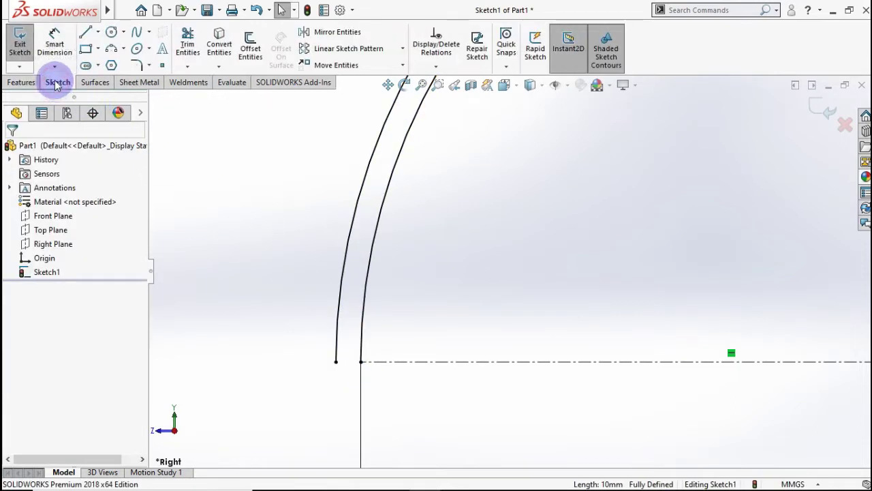
{"action": "left_click", "coordinate": [361, 362]}
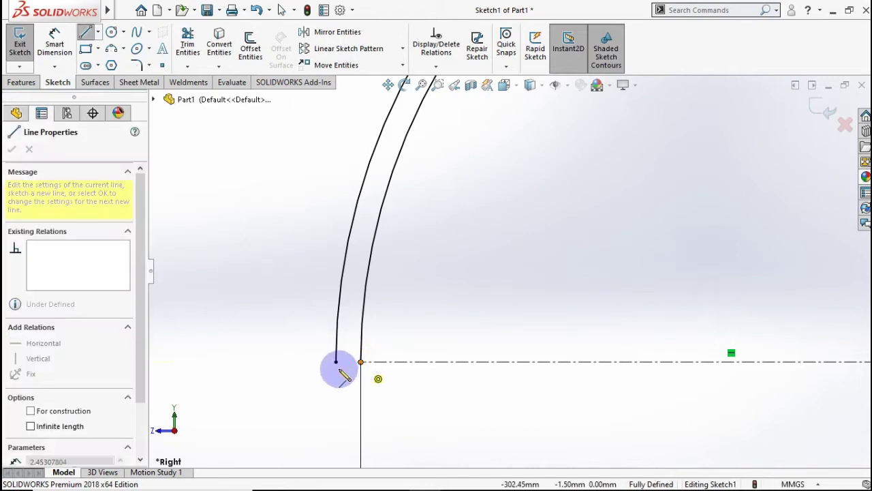
{"action": "left_click", "coordinate": [335, 362]}
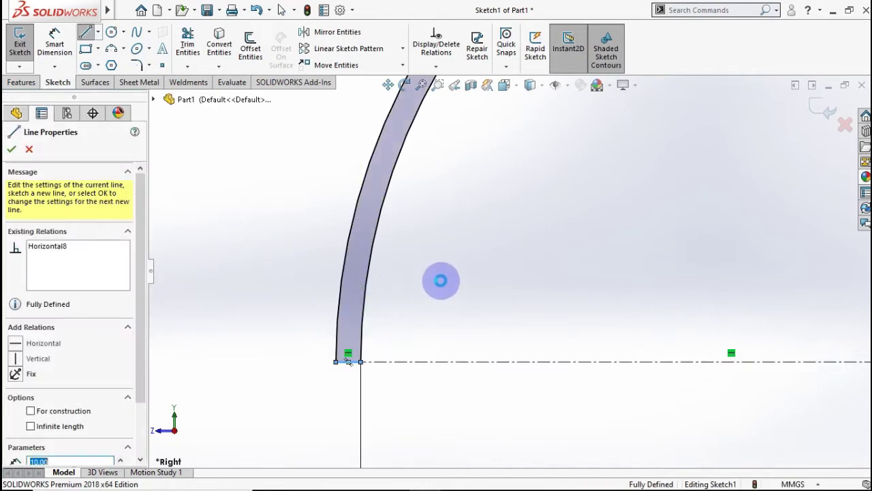
{"action": "key", "text": "Escape"}
{"action": "key", "text": "f"}
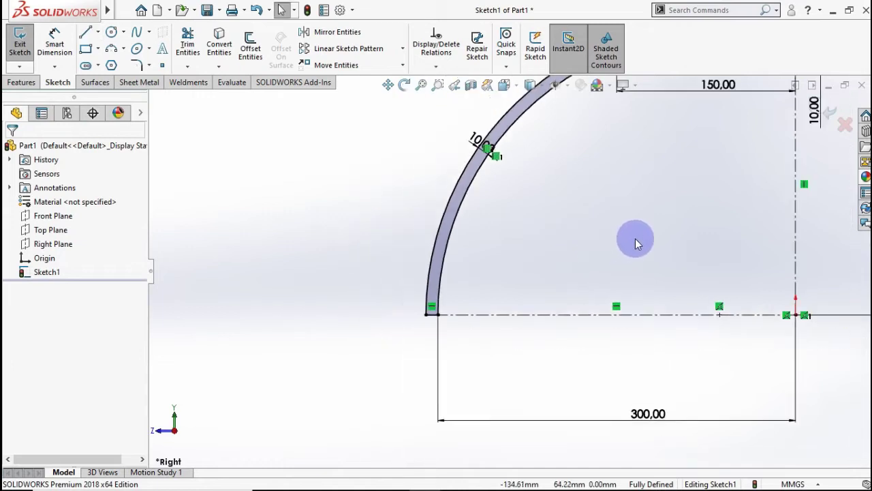
{"action": "left_click", "coordinate": [22, 83]}
Revolve the closed profile 360° about the centerline as Revolve1, viewed isometrically
{"action": "left_click", "coordinate": [64, 57]}
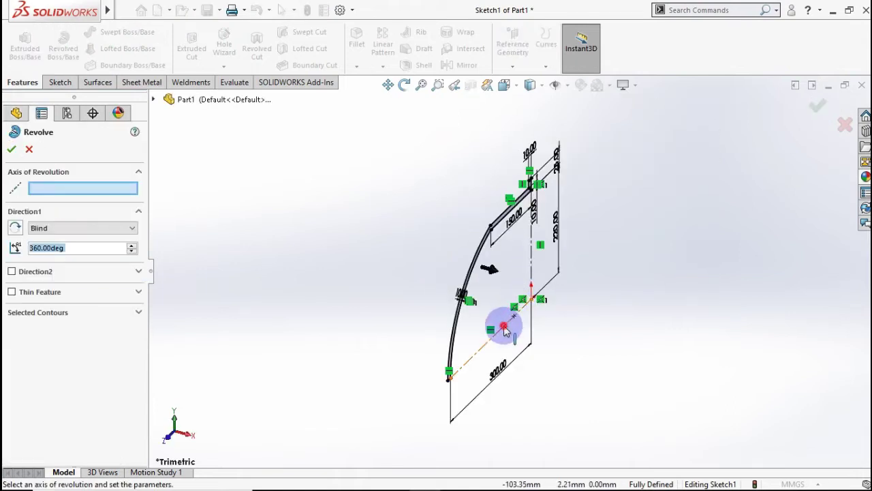
{"action": "left_click", "coordinate": [509, 315]}
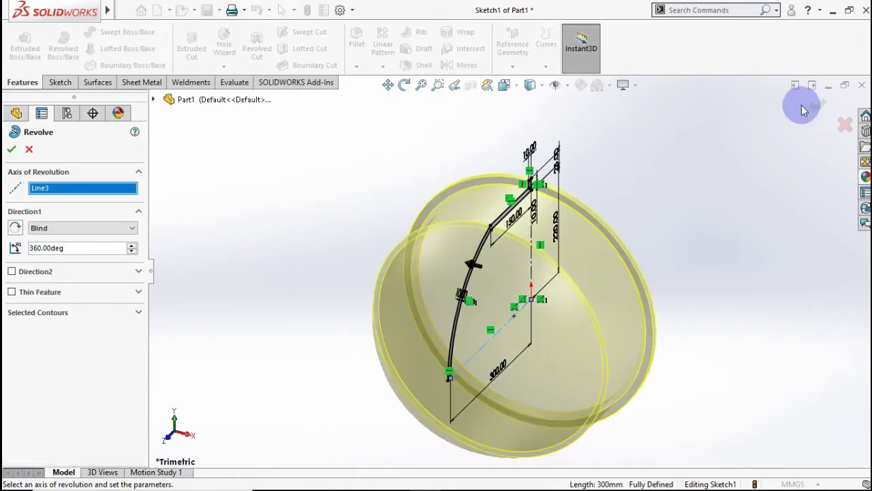
{"action": "left_click", "coordinate": [817, 105]}
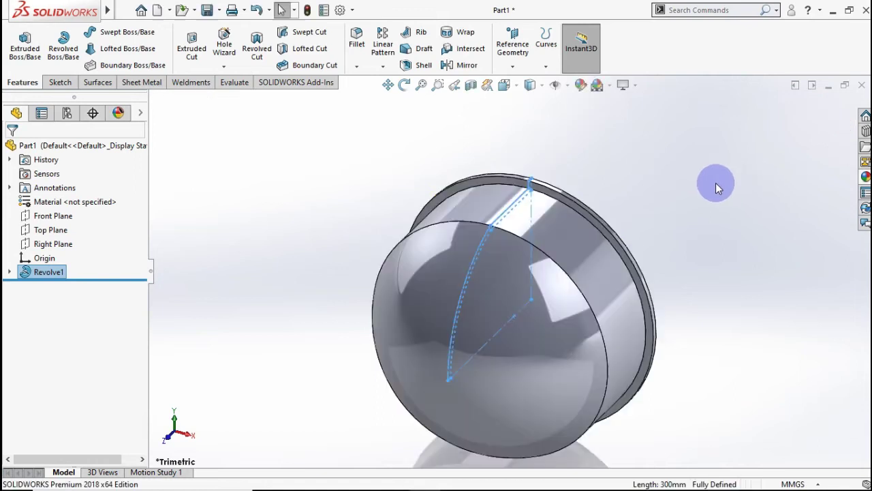
{"action": "left_click", "coordinate": [709, 191]}
{"action": "scroll", "coordinate": [697, 212], "scroll_direction": "down", "scroll_amount": 2}
{"action": "mouse_move", "coordinate": [679, 195]}
{"action": "middle_mouse_down"}
{"action": "mouse_move", "coordinate": [617, 171]}
{"action": "mouse_move", "coordinate": [580, 179]}
{"action": "mouse_move", "coordinate": [586, 195]}
{"action": "mouse_move", "coordinate": [662, 166]}
{"action": "mouse_move", "coordinate": [709, 226]}
{"action": "mouse_move", "coordinate": [688, 206]}
{"action": "mouse_move", "coordinate": [635, 205]}
{"action": "mouse_move", "coordinate": [626, 187]}
{"action": "mouse_move", "coordinate": [656, 199]}
{"action": "middle_mouse_up"}
{"action": "scroll", "coordinate": [642, 232], "scroll_direction": "down", "scroll_amount": 2}
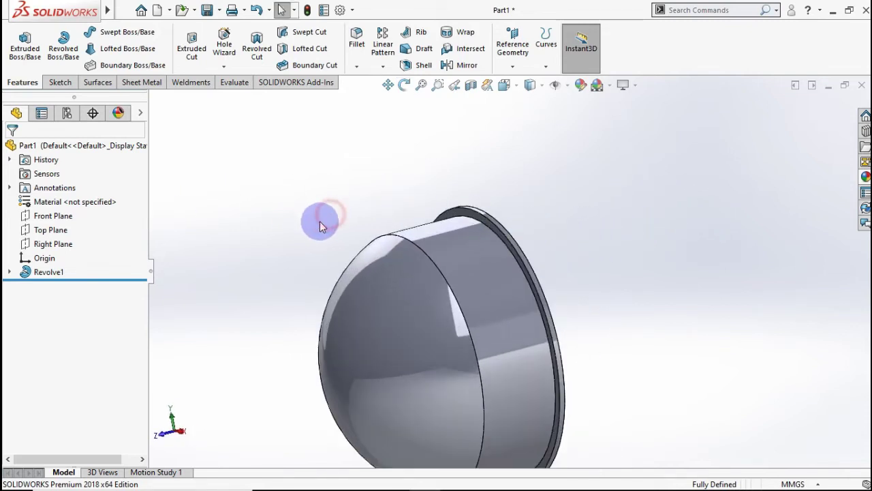
{"action": "key", "text": "ctrl+7"}
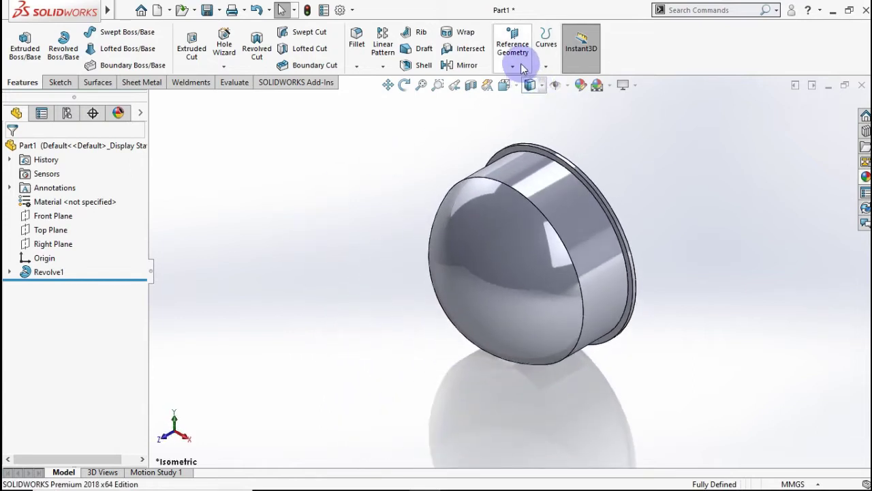
{"action": "left_click", "coordinate": [518, 66]}
Create Plane1 offset 300 mm from the Top Plane
{"action": "left_click", "coordinate": [523, 81]}
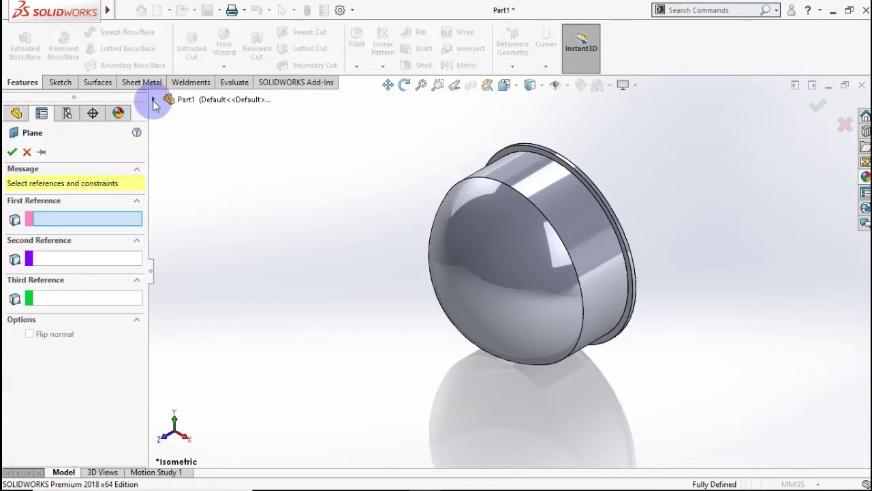
{"action": "left_click", "coordinate": [153, 101]}
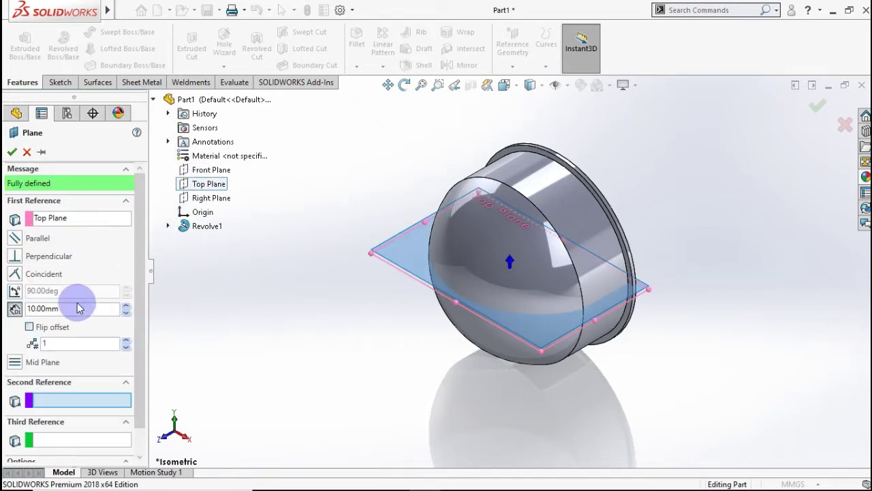
{"action": "double_click", "coordinate": [75, 310]}
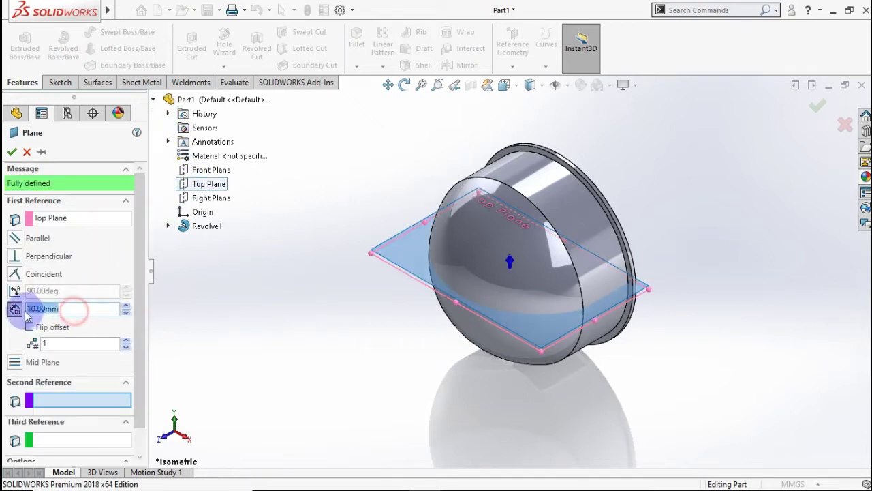
{"action": "type", "text": "300"}
{"action": "left_click", "coordinate": [208, 306]}
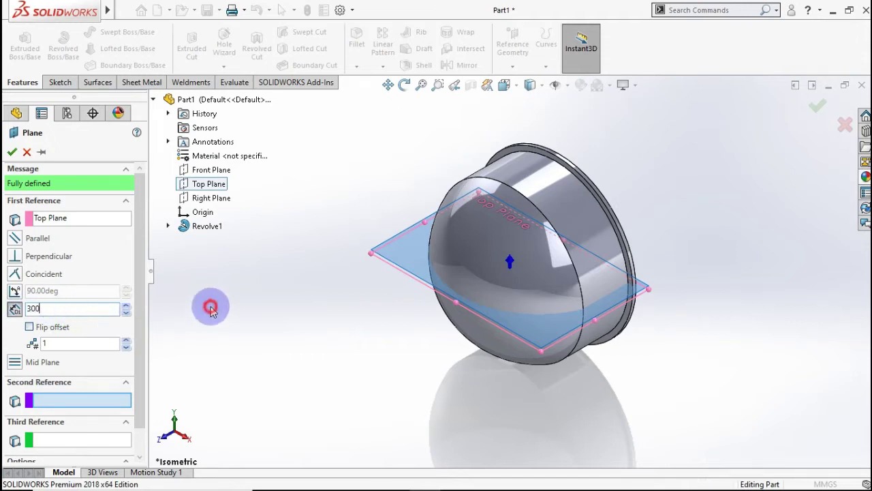
{"action": "left_click", "coordinate": [11, 152]}
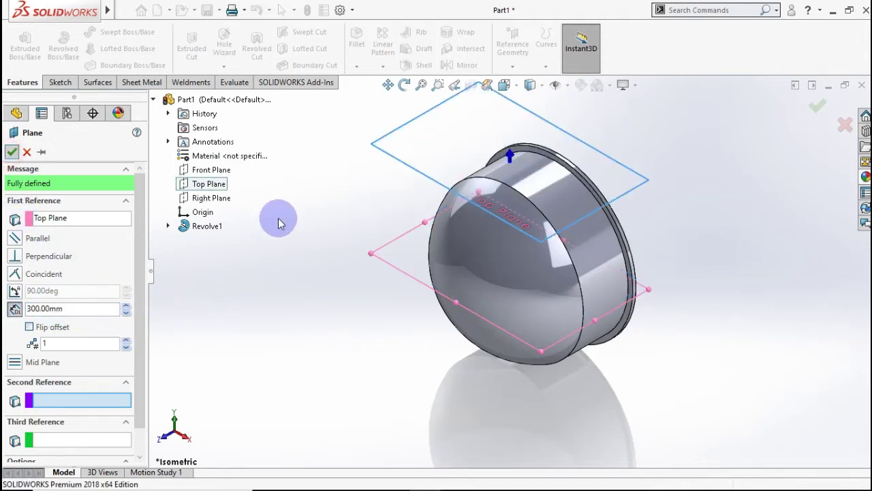
{"action": "left_click", "coordinate": [346, 240]}
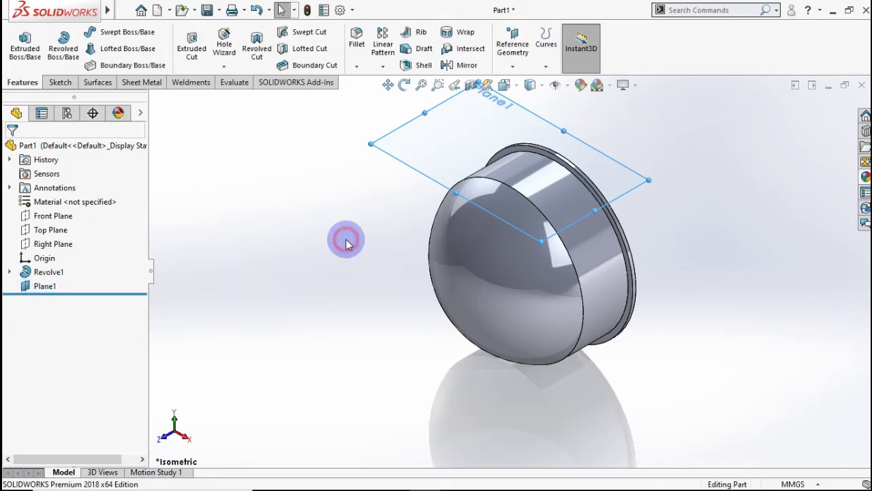
{"action": "left_click", "coordinate": [429, 140]}
On Plane1, draw a vertical centerline down from the top edge with a circle at its end
{"action": "left_click", "coordinate": [490, 109]}
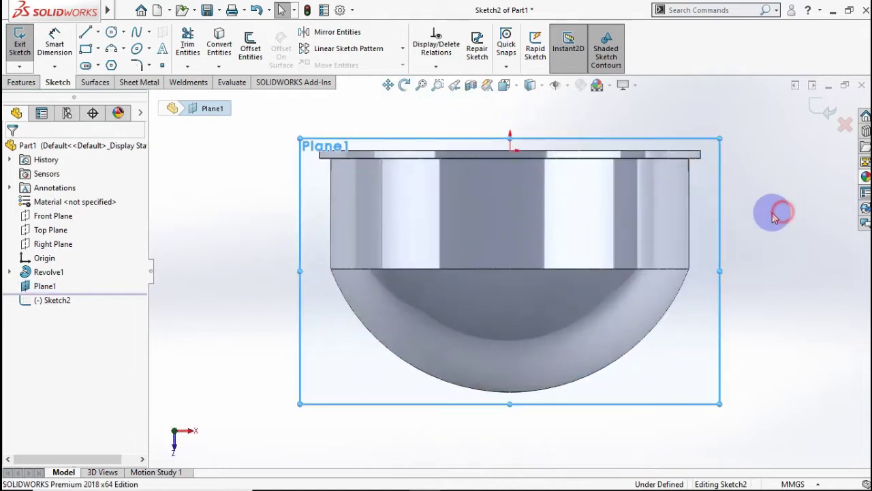
{"action": "left_click", "coordinate": [99, 34]}
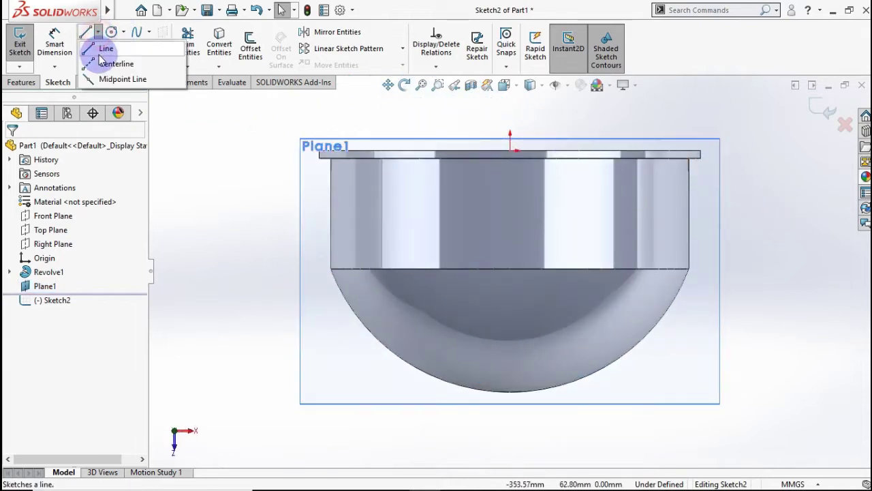
{"action": "left_click", "coordinate": [116, 62]}
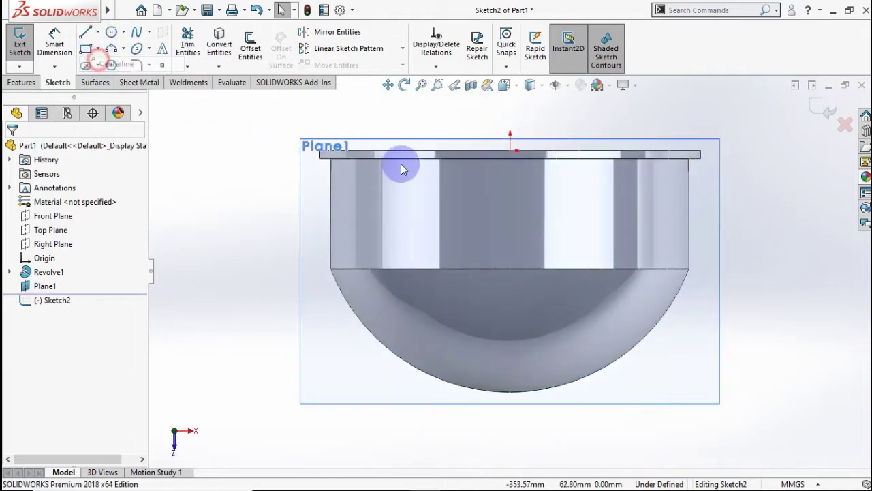
{"action": "left_click", "coordinate": [512, 159]}
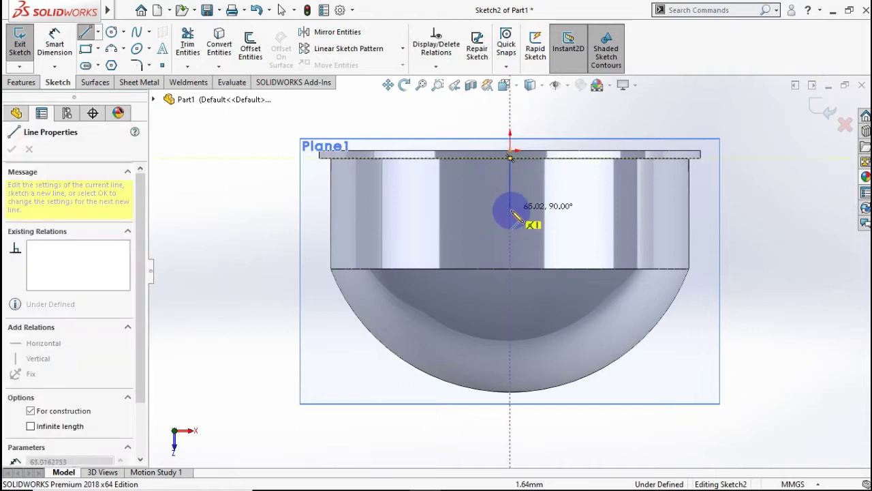
{"action": "left_click", "coordinate": [511, 211]}
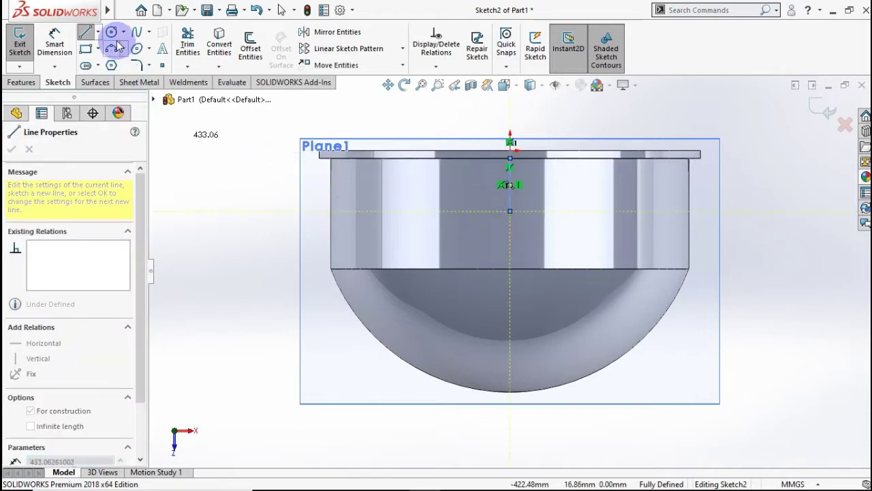
{"action": "left_click", "coordinate": [111, 32]}
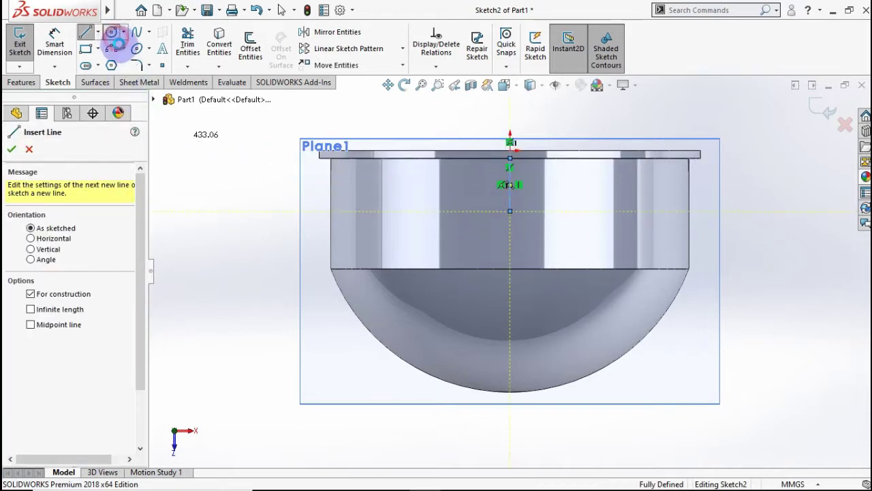
{"action": "left_click", "coordinate": [510, 212]}
{"action": "left_click", "coordinate": [553, 216]}
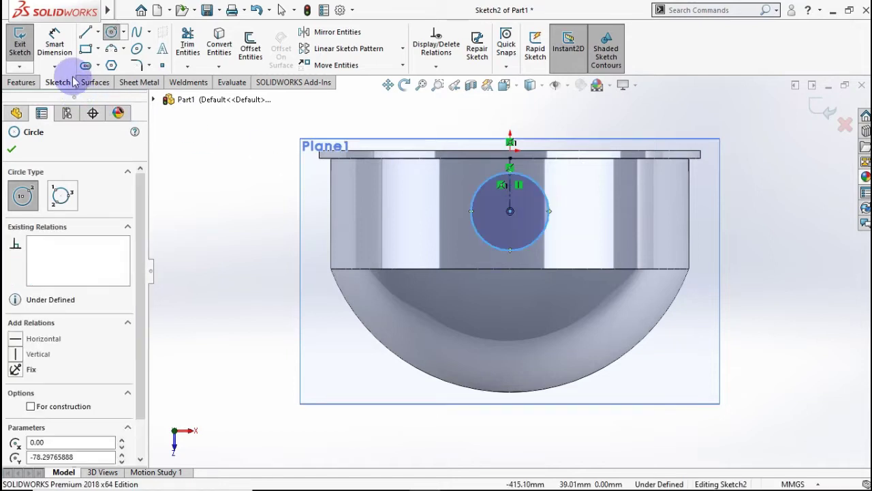
Dimension the centerline to 75 mm and the circle diameter to 100 mm
{"action": "left_click", "coordinate": [55, 44]}
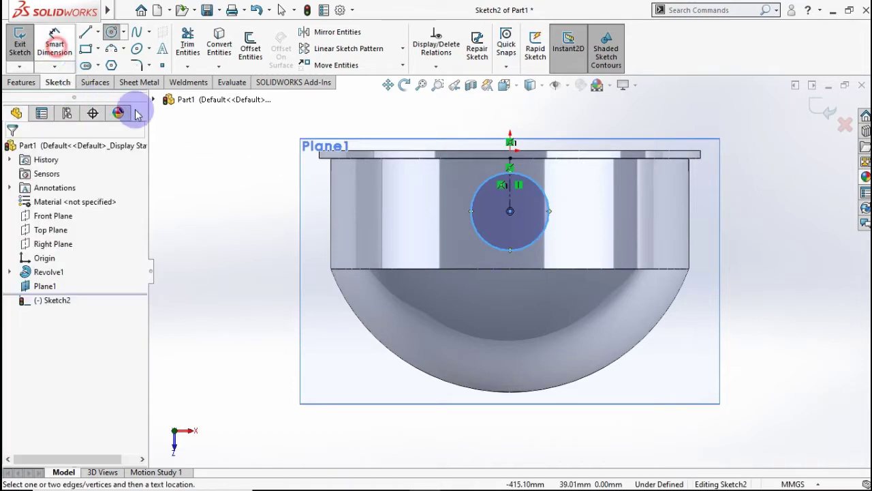
{"action": "left_click", "coordinate": [510, 190]}
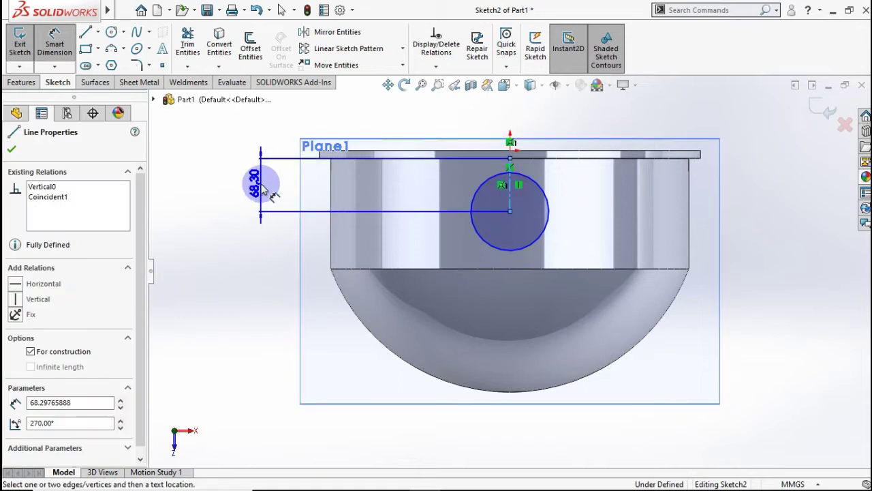
{"action": "left_click", "coordinate": [265, 181]}
{"action": "left_click", "coordinate": [265, 184]}
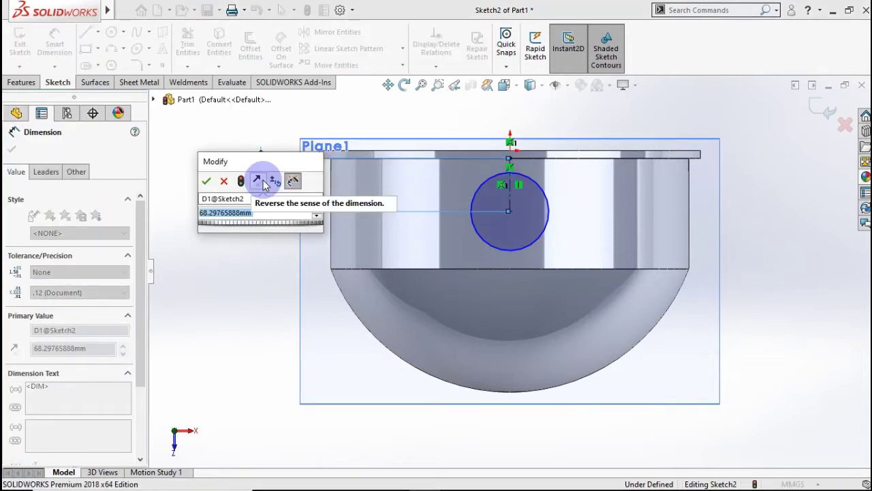
{"action": "type", "text": "75"}
{"action": "left_click", "coordinate": [208, 181]}
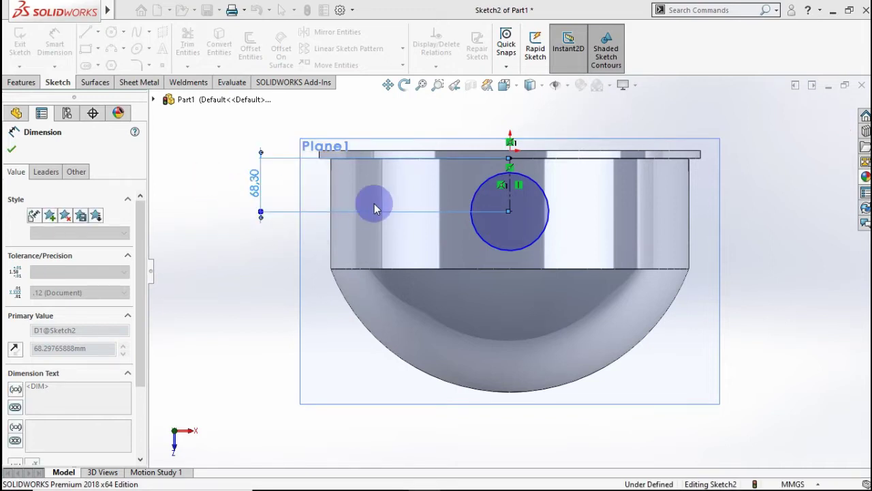
{"action": "left_click", "coordinate": [548, 237]}
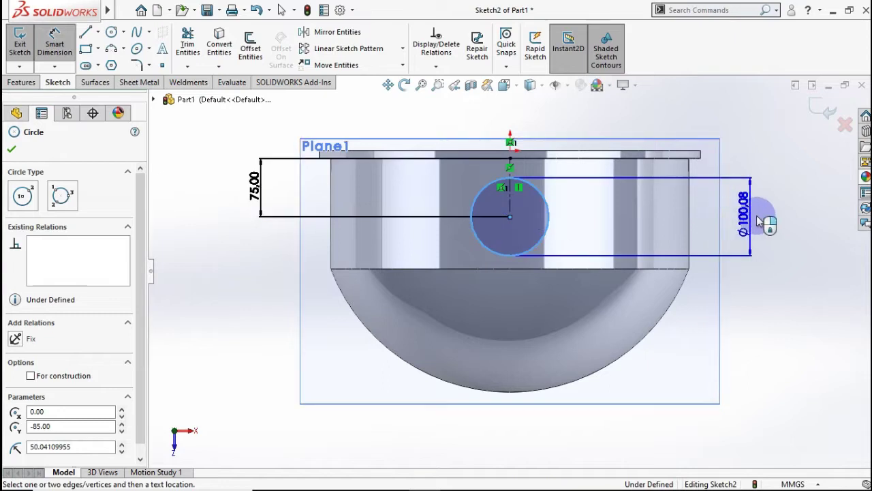
{"action": "left_click", "coordinate": [767, 220]}
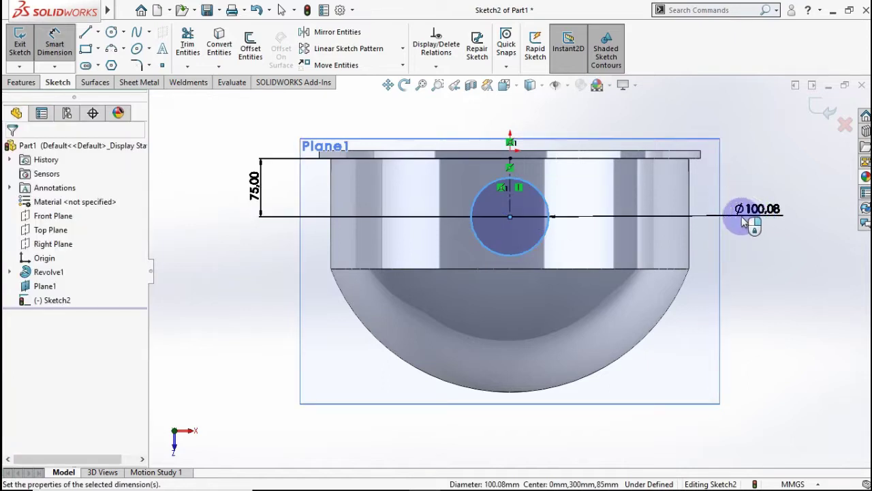
{"action": "left_click", "coordinate": [742, 222]}
{"action": "type", "text": "100"}
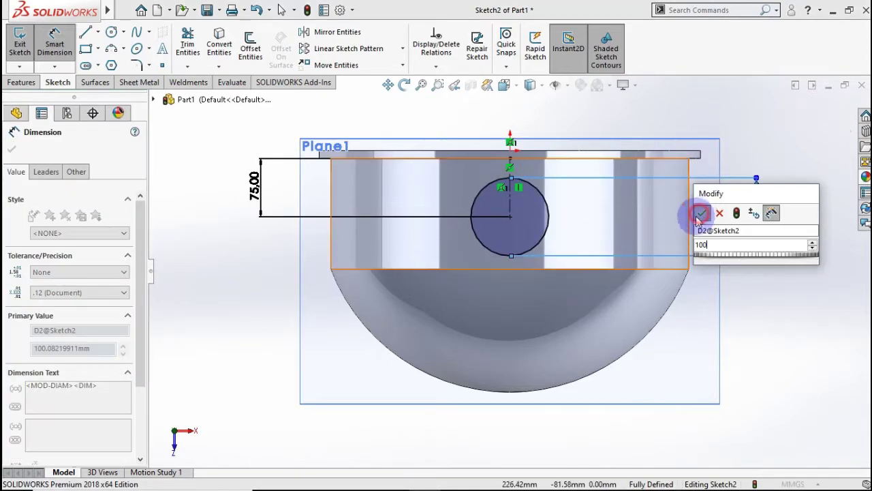
{"action": "left_click", "coordinate": [702, 214]}
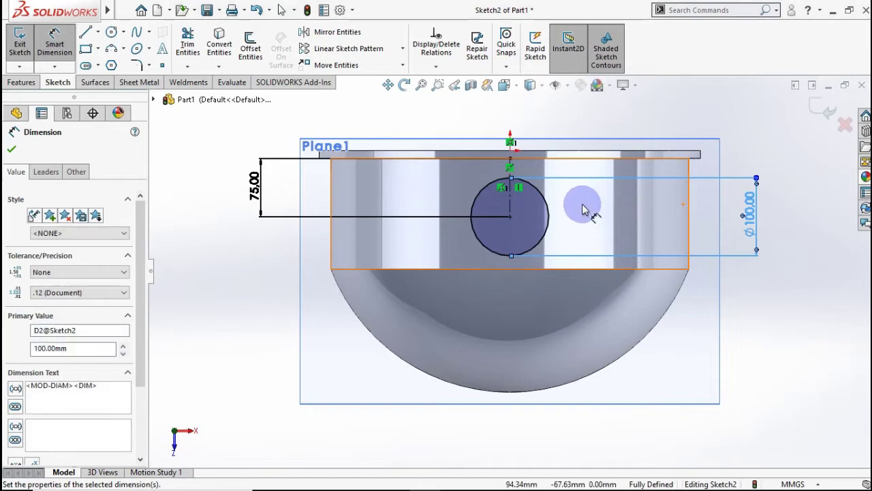
{"action": "mouse_move", "coordinate": [564, 214]}
{"action": "middle_mouse_down"}
{"action": "mouse_move", "coordinate": [501, 184]}
{"action": "mouse_move", "coordinate": [436, 211]}
{"action": "middle_mouse_up"}
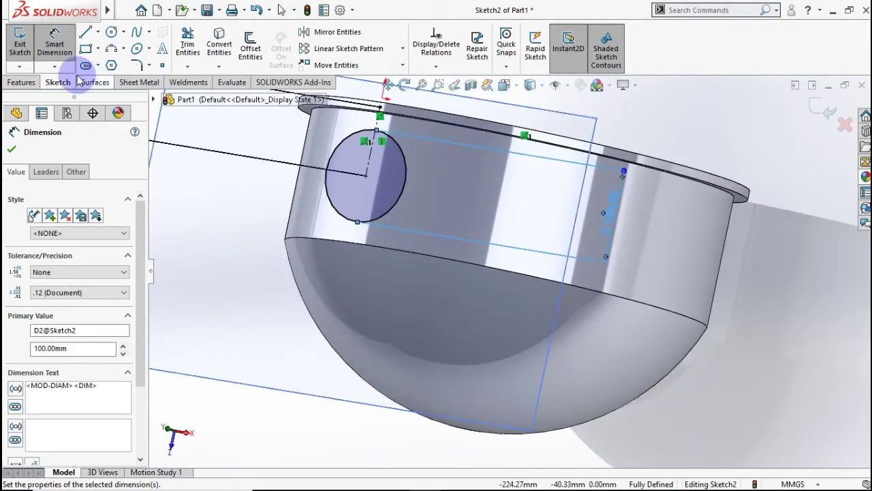
Extrude the 100 mm circle as Boss-Extrude1, Up To Surface on the cup's outer wall
{"action": "left_click", "coordinate": [32, 85]}
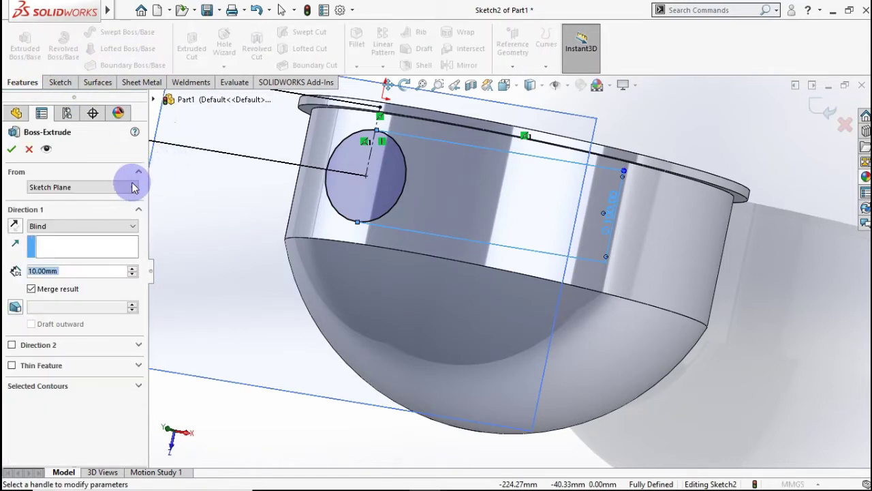
{"action": "left_click", "coordinate": [83, 226]}
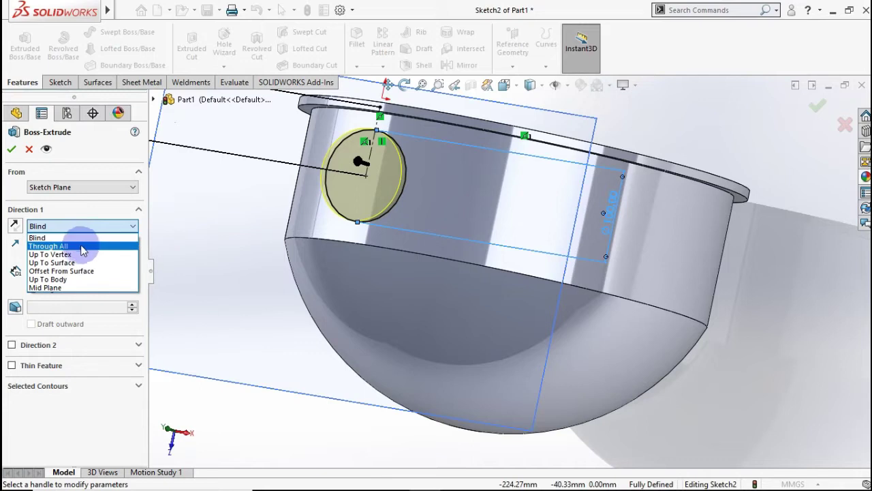
{"action": "left_click", "coordinate": [74, 272]}
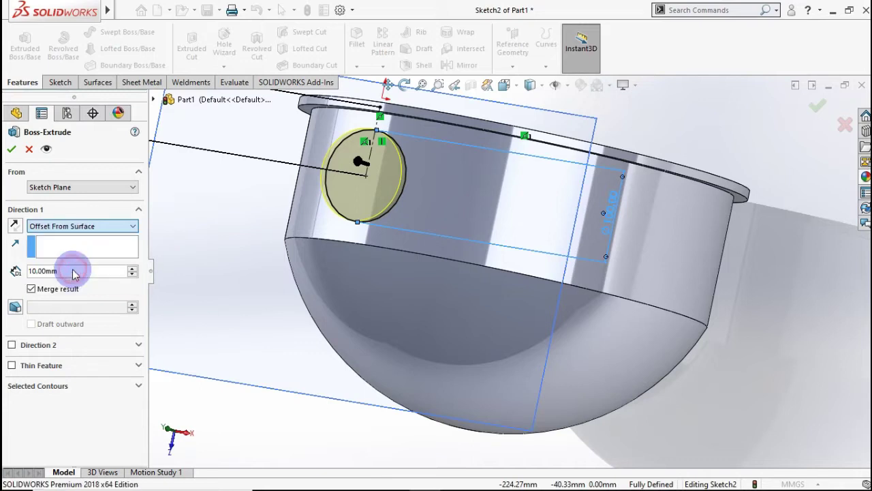
{"action": "left_click", "coordinate": [64, 225]}
{"action": "left_click", "coordinate": [70, 263]}
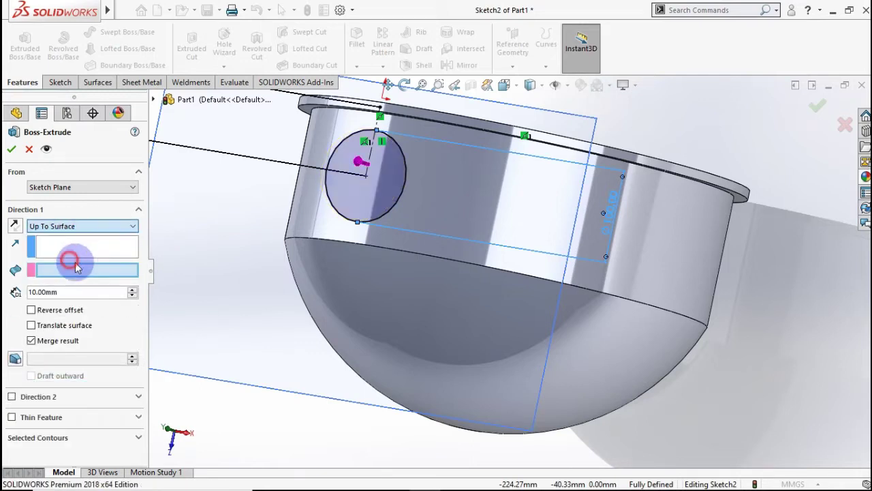
{"action": "left_click", "coordinate": [446, 222]}
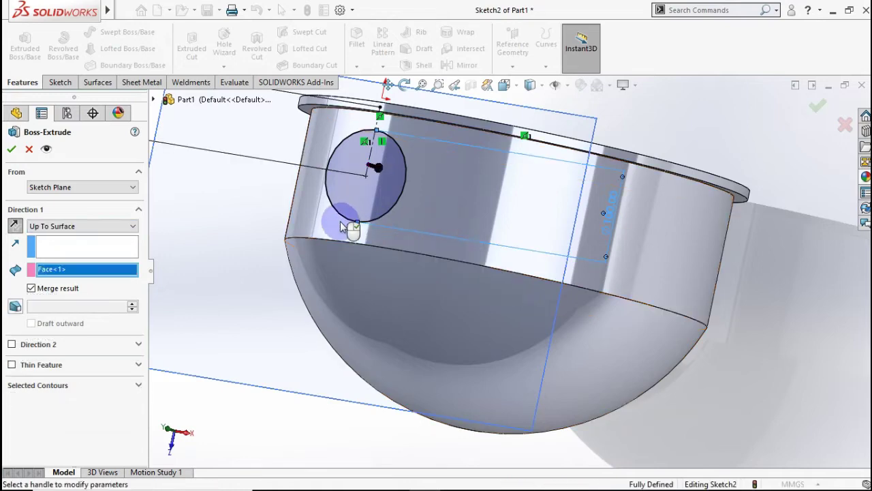
{"action": "left_click", "coordinate": [13, 150]}
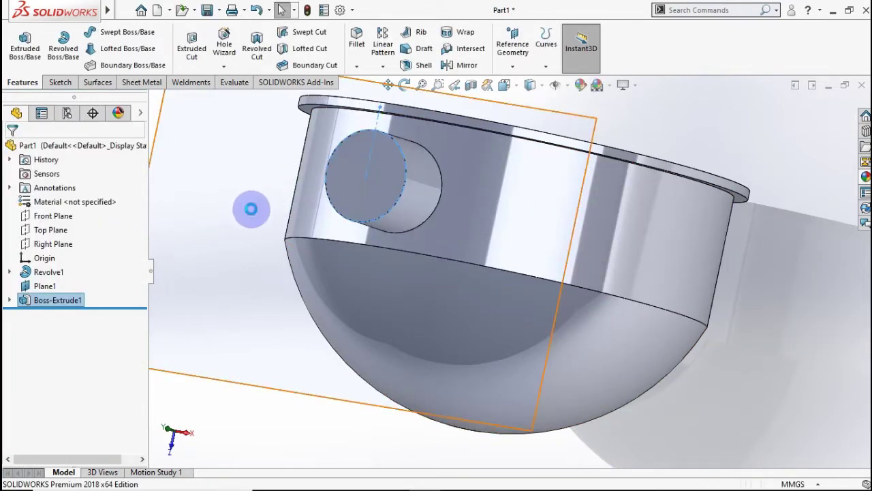
Orbit the model and hide Plane1
{"action": "scroll", "coordinate": [239, 224], "scroll_direction": "up", "scroll_amount": 3}
{"action": "scroll", "coordinate": [253, 230], "scroll_direction": "up", "scroll_amount": 2}
{"action": "mouse_move", "coordinate": [253, 229]}
{"action": "middle_mouse_down"}
{"action": "mouse_move", "coordinate": [261, 184]}
{"action": "mouse_move", "coordinate": [314, 208]}
{"action": "middle_mouse_up"}
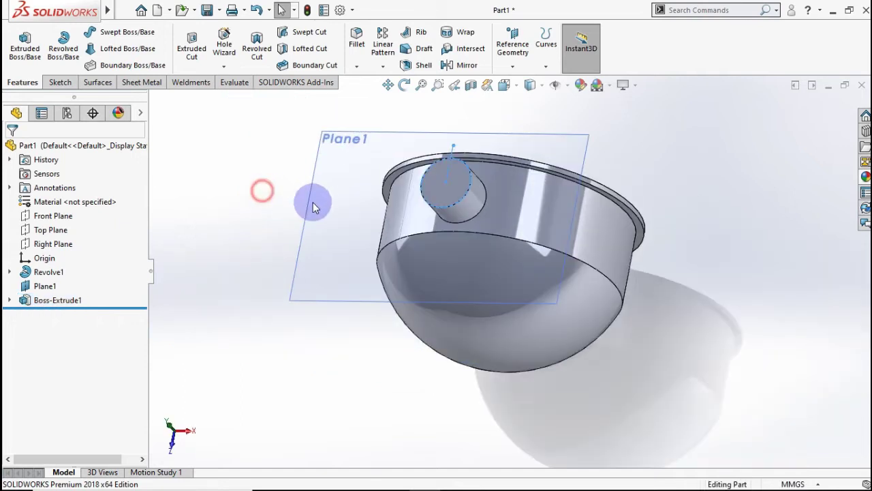
{"action": "right_click", "coordinate": [332, 196]}
{"action": "left_click", "coordinate": [372, 186]}
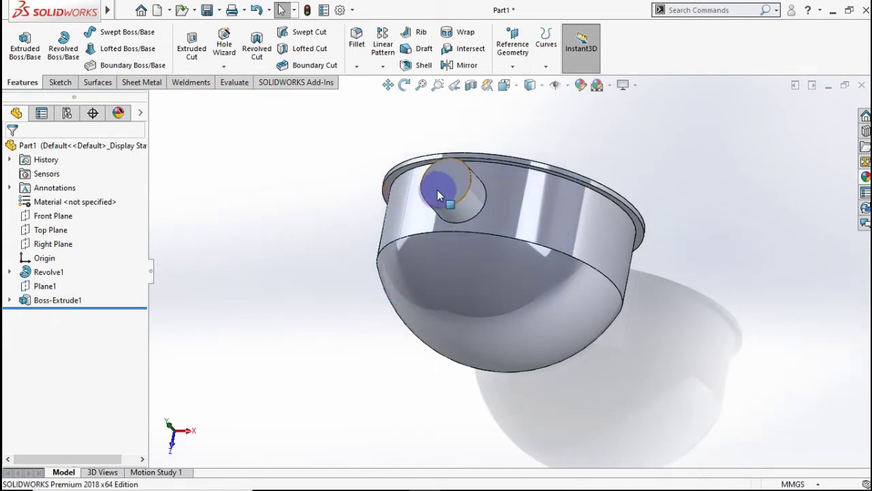
{"action": "left_click", "coordinate": [442, 192]}
Sketch a circle offset 10 mm inward from the boss end face's edge
{"action": "left_click", "coordinate": [498, 147]}
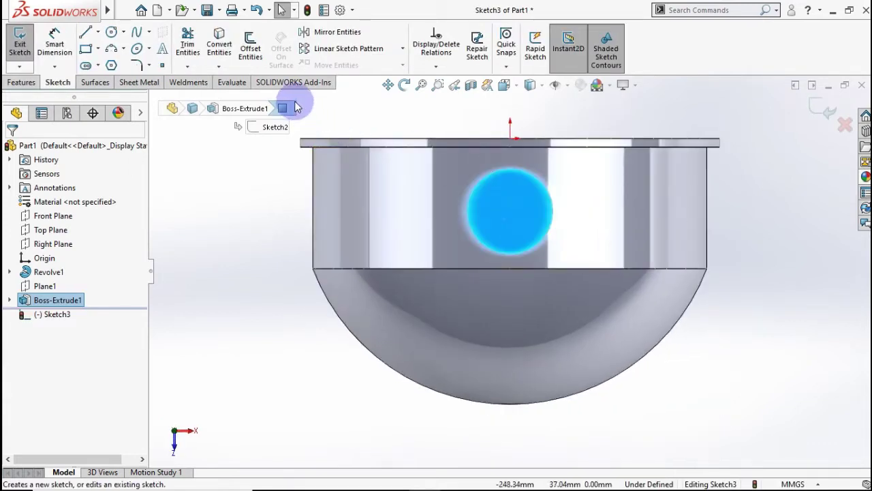
{"action": "left_click", "coordinate": [251, 52]}
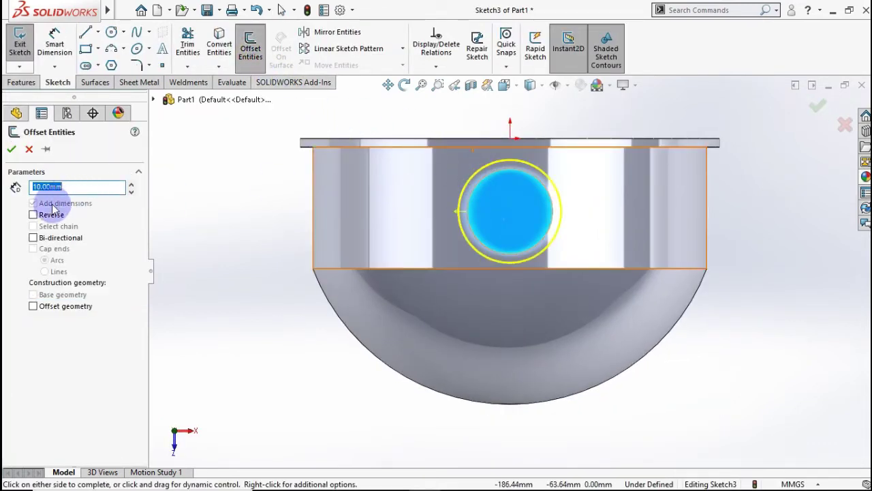
{"action": "left_click", "coordinate": [46, 216]}
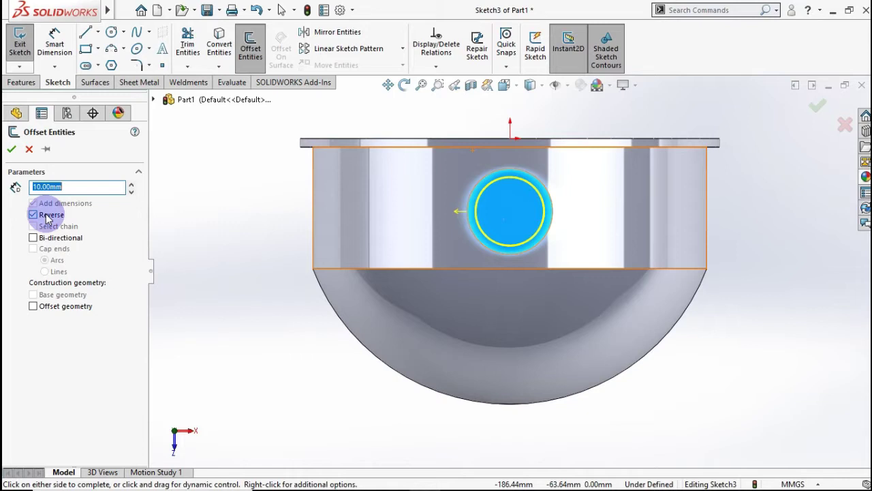
{"action": "left_click", "coordinate": [10, 152]}
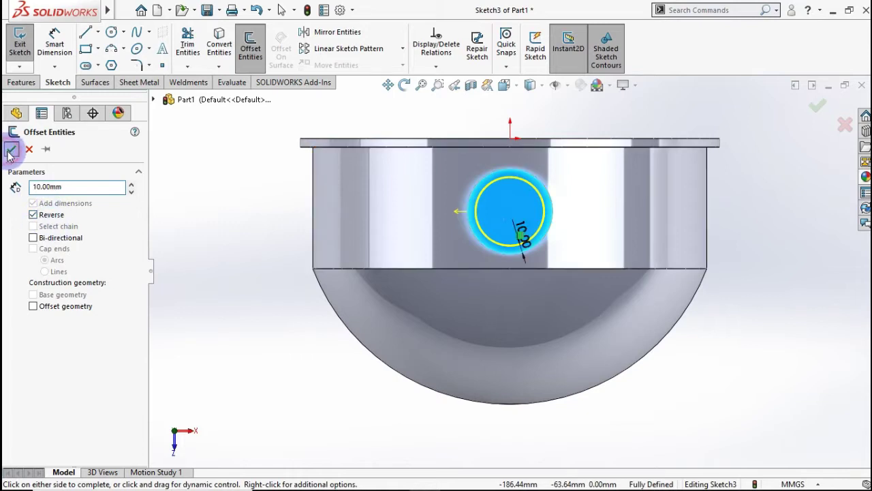
Cut-extrude the inner circle 135 mm deep to hollow out the nozzle
{"action": "left_click", "coordinate": [20, 82]}
{"action": "left_click", "coordinate": [191, 46]}
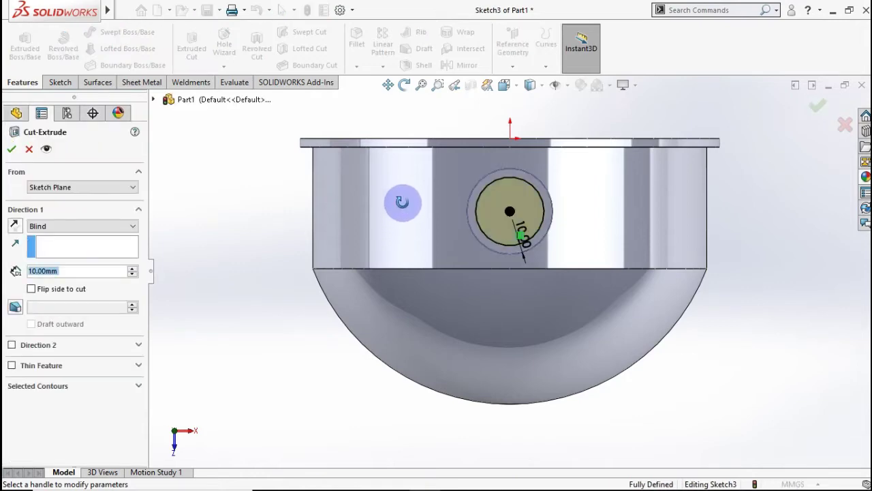
{"action": "middle_click_drag", "start_coordinate": [402, 202], "coordinate": [532, 144]}
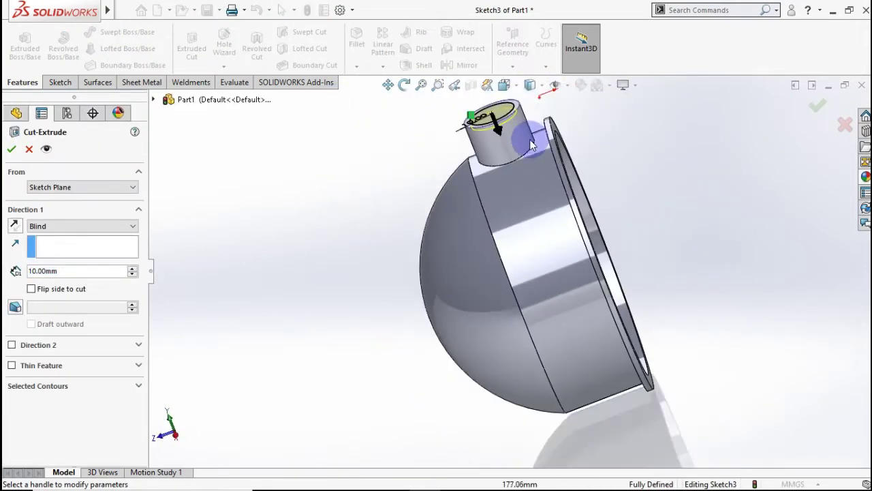
{"action": "scroll", "coordinate": [532, 145], "scroll_direction": "down", "scroll_amount": 2}
{"action": "scroll", "coordinate": [504, 167], "scroll_direction": "down", "scroll_amount": 2}
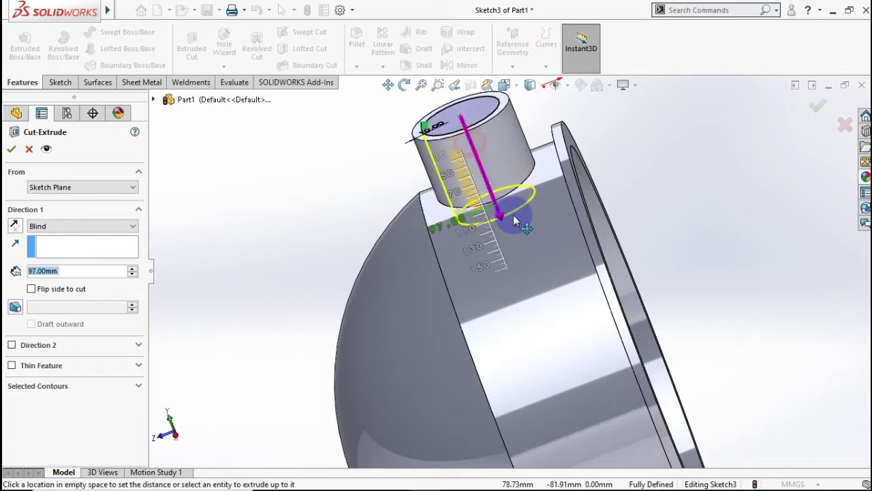
{"action": "left_click_drag", "start_coordinate": [470, 140], "coordinate": [529, 220]}
{"action": "middle_click_drag", "start_coordinate": [530, 220], "coordinate": [489, 234]}
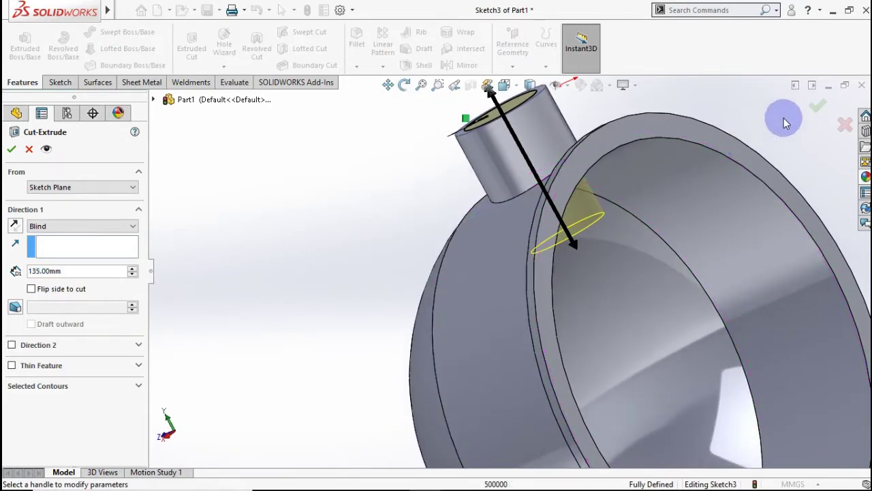
{"action": "left_click", "coordinate": [816, 113]}
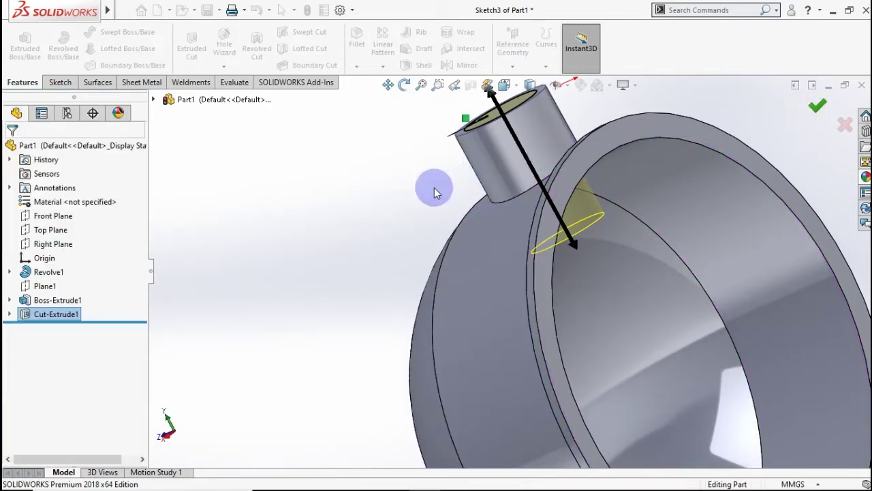
{"action": "scroll", "coordinate": [364, 197], "scroll_direction": "down", "scroll_amount": 2}
{"action": "mouse_move", "coordinate": [364, 197]}
{"action": "middle_mouse_down"}
{"action": "mouse_move", "coordinate": [384, 218]}
{"action": "mouse_move", "coordinate": [413, 225]}
{"action": "mouse_move", "coordinate": [467, 140]}
{"action": "middle_mouse_up"}
{"action": "scroll", "coordinate": [482, 145], "scroll_direction": "down", "scroll_amount": 2}
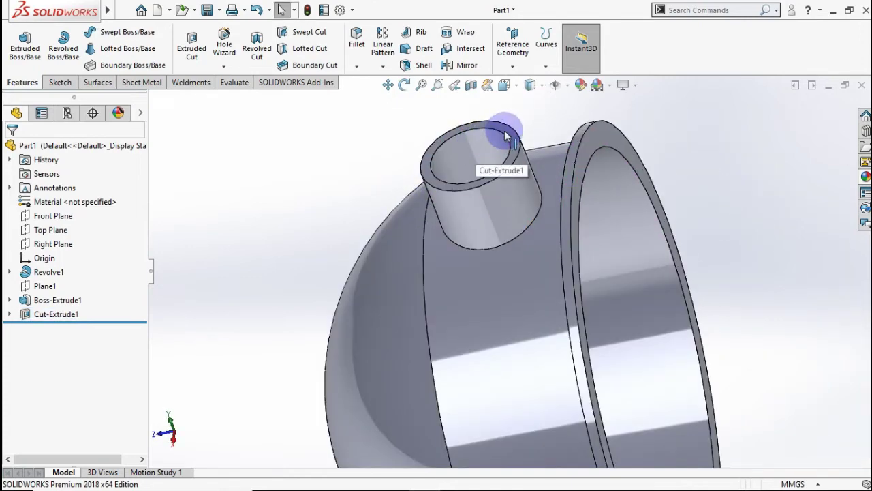
On the nozzle top face, convert the outer edge and offset it 20 mm outward
{"action": "left_click", "coordinate": [504, 131]}
{"action": "left_click", "coordinate": [561, 97]}
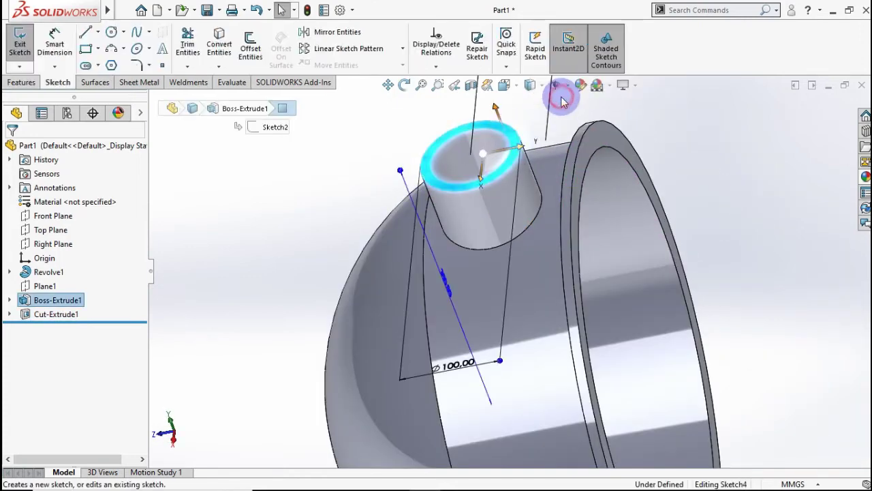
{"action": "left_click", "coordinate": [623, 111]}
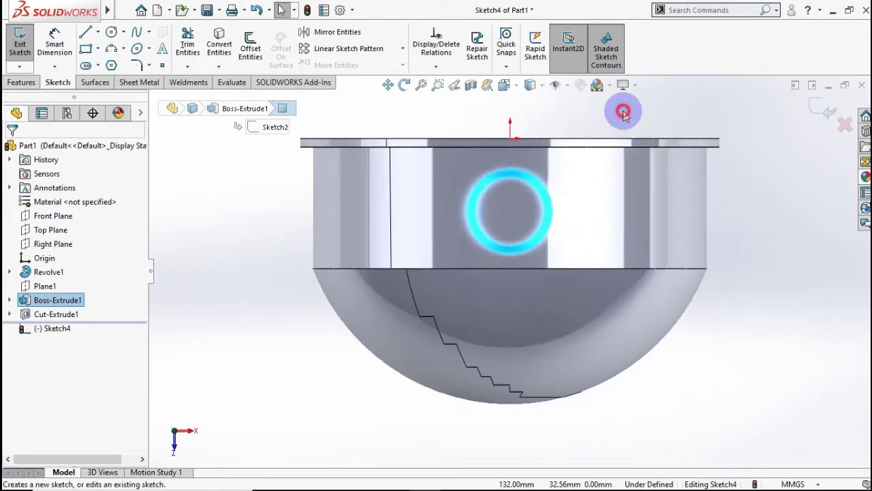
{"action": "left_click", "coordinate": [539, 182]}
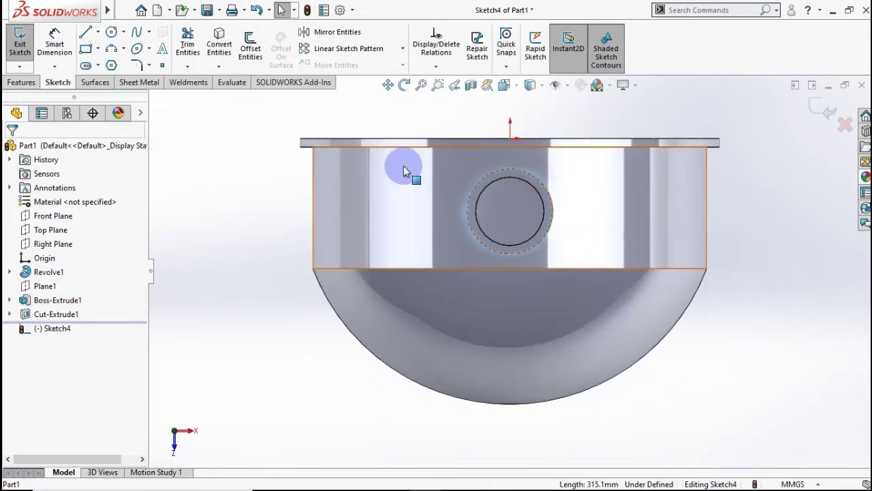
{"action": "left_click", "coordinate": [219, 51]}
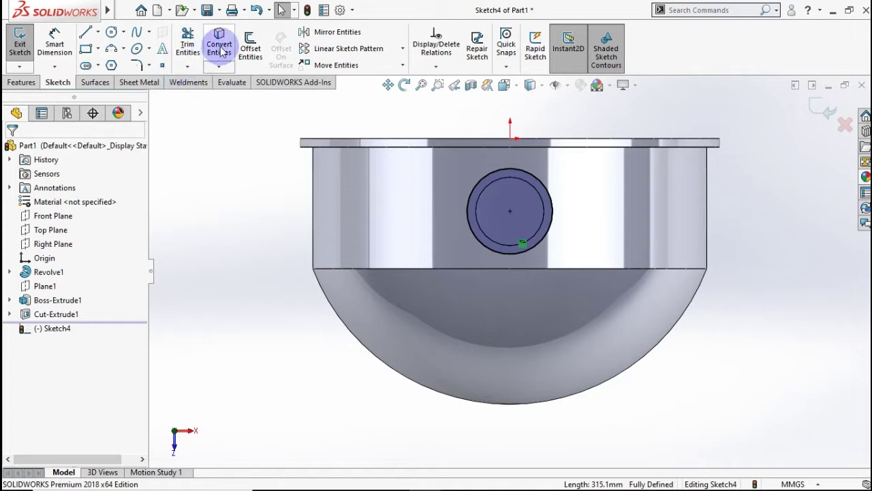
{"action": "left_click", "coordinate": [242, 42]}
{"action": "left_click", "coordinate": [488, 178]}
{"action": "type", "text": "20"}
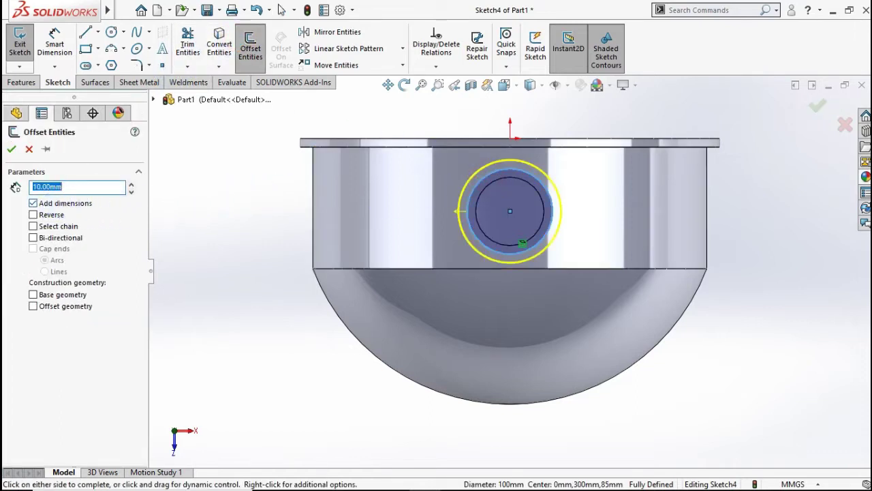
{"action": "left_click", "coordinate": [187, 176]}
{"action": "mouse_move", "coordinate": [351, 203]}
{"action": "middle_mouse_down"}
{"action": "mouse_move", "coordinate": [351, 126]}
{"action": "mouse_move", "coordinate": [497, 152]}
{"action": "mouse_move", "coordinate": [510, 179]}
{"action": "mouse_move", "coordinate": [488, 205]}
{"action": "mouse_move", "coordinate": [489, 188]}
{"action": "middle_mouse_up"}
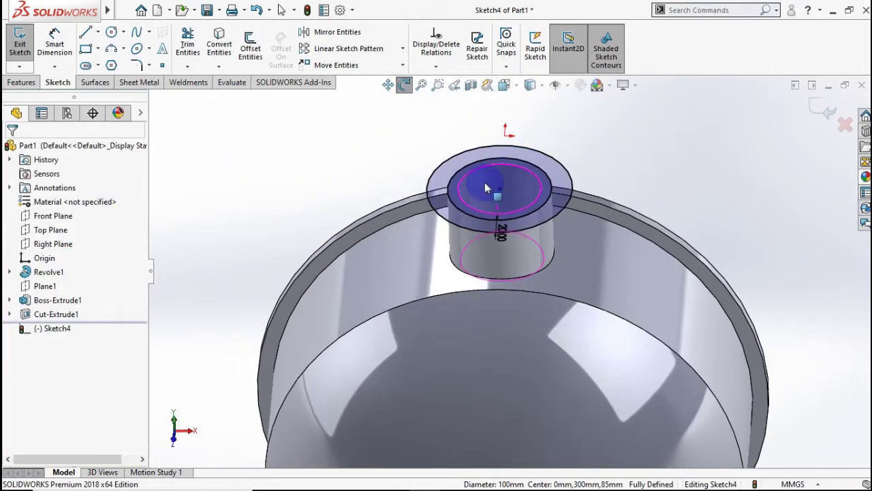
Extrude the ring sketch 10 mm, reversed down along the nozzle, as Boss-Extrude2
{"action": "left_click", "coordinate": [20, 82]}
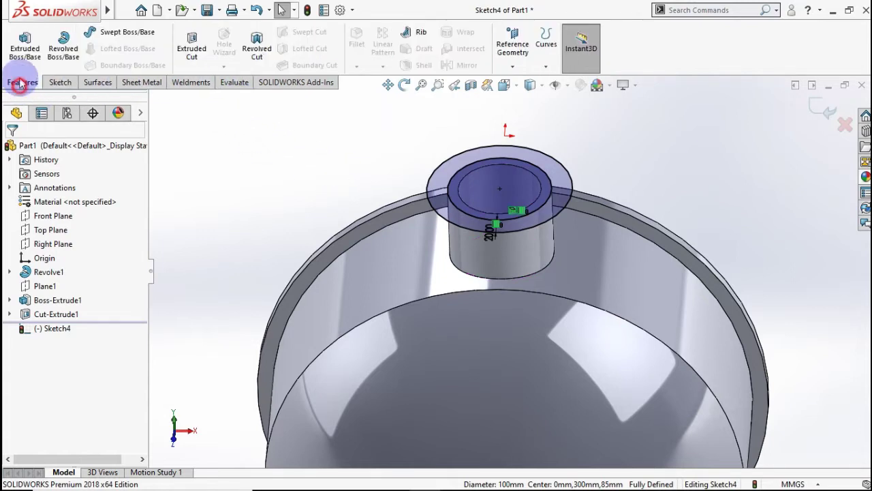
{"action": "left_click", "coordinate": [24, 53]}
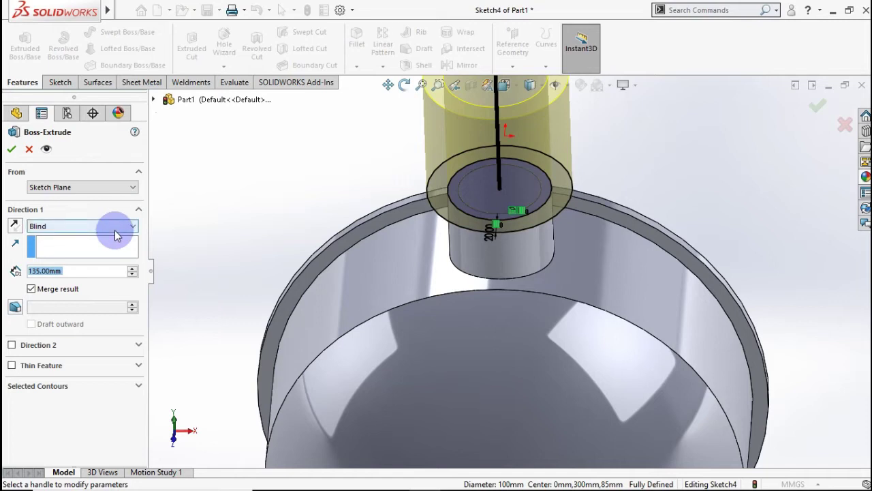
{"action": "type", "text": "10"}
{"action": "key", "text": "Return"}
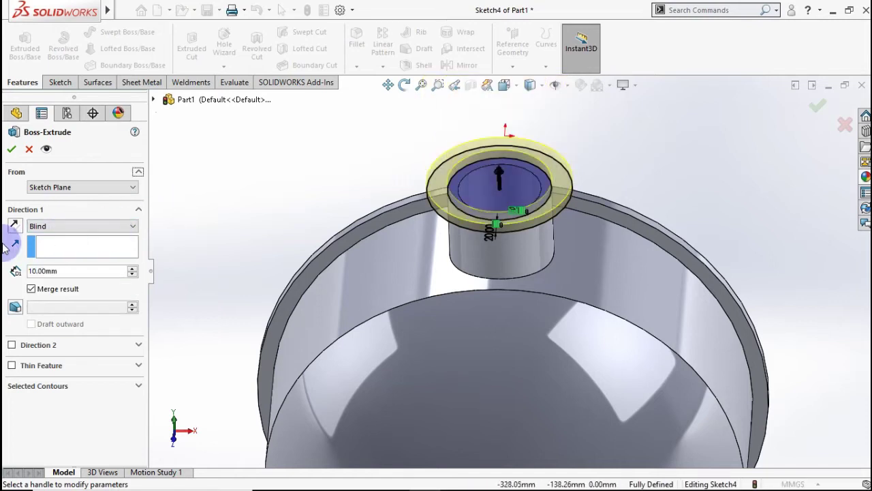
{"action": "left_click", "coordinate": [15, 226]}
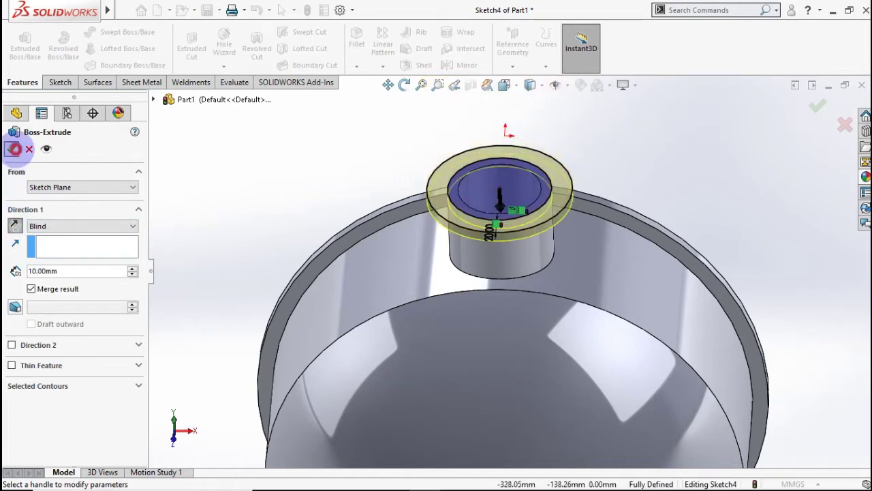
{"action": "left_click", "coordinate": [14, 148]}
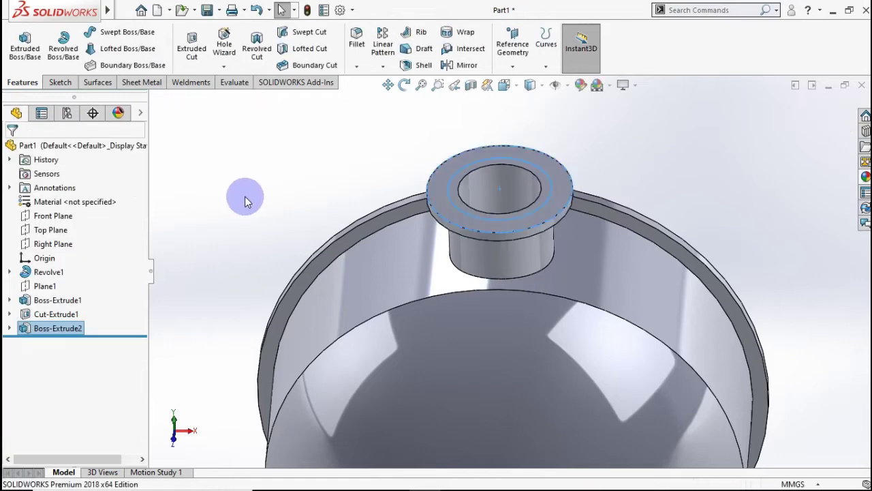
Return to an isometric view and select the whole part
{"action": "scroll", "coordinate": [293, 245], "scroll_direction": "up", "scroll_amount": 3}
{"action": "scroll", "coordinate": [302, 259], "scroll_direction": "up", "scroll_amount": 2}
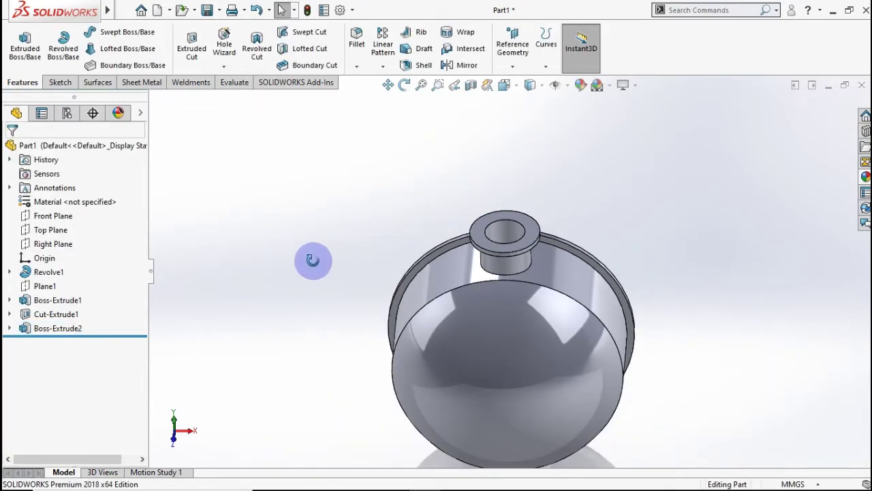
{"action": "mouse_move", "coordinate": [311, 259]}
{"action": "middle_mouse_down"}
{"action": "mouse_move", "coordinate": [293, 189]}
{"action": "mouse_move", "coordinate": [312, 207]}
{"action": "mouse_move", "coordinate": [353, 210]}
{"action": "mouse_move", "coordinate": [301, 202]}
{"action": "mouse_move", "coordinate": [228, 230]}
{"action": "mouse_move", "coordinate": [217, 265]}
{"action": "middle_mouse_up"}
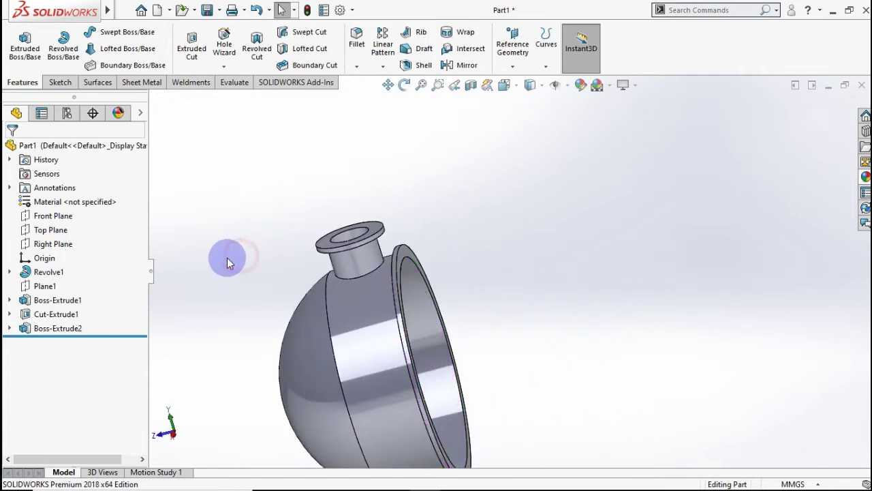
{"action": "key", "text": "ctrl+7"}
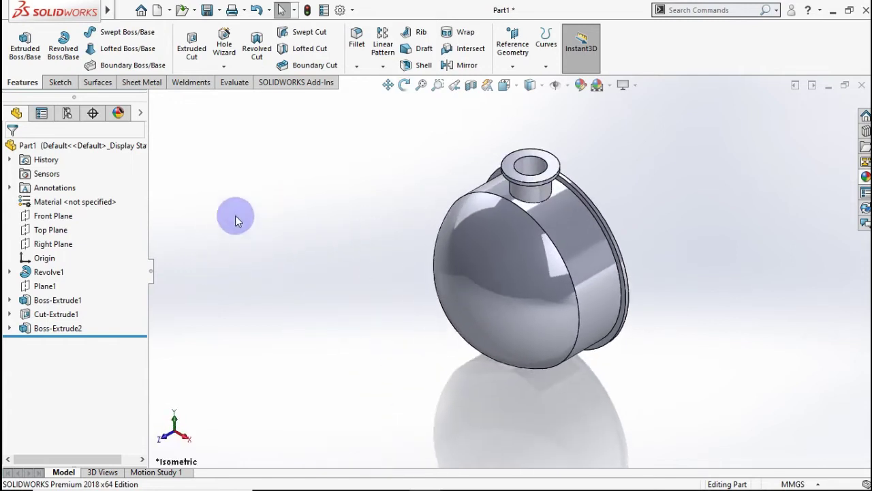
{"action": "left_click", "coordinate": [114, 151]}
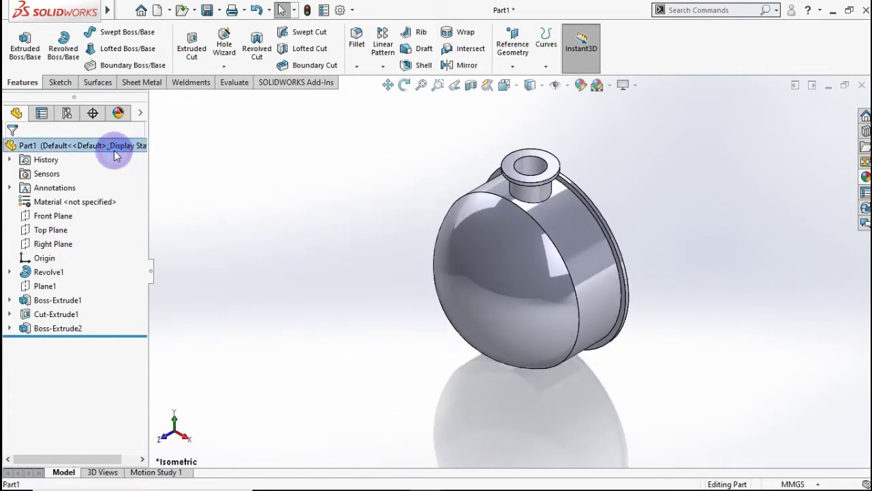
Apply the satin finish stainless steel appearance from Metal > Steel to the part
{"action": "left_click", "coordinate": [580, 85]}
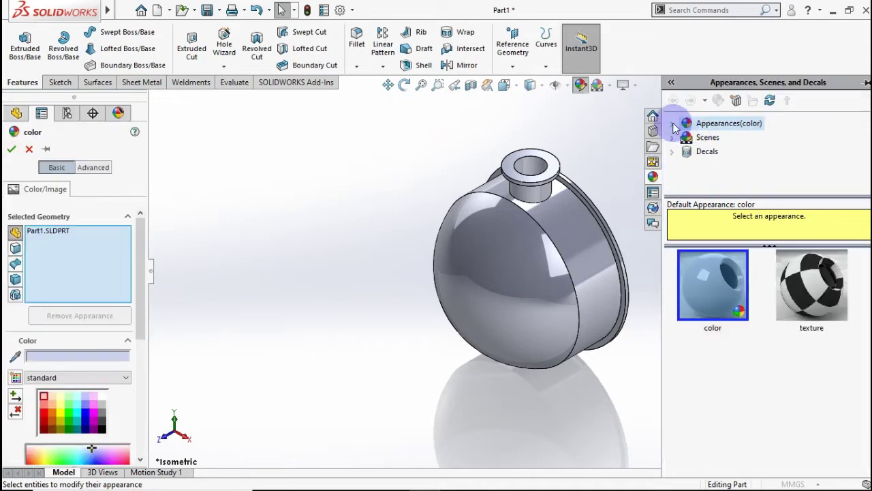
{"action": "left_click", "coordinate": [673, 125]}
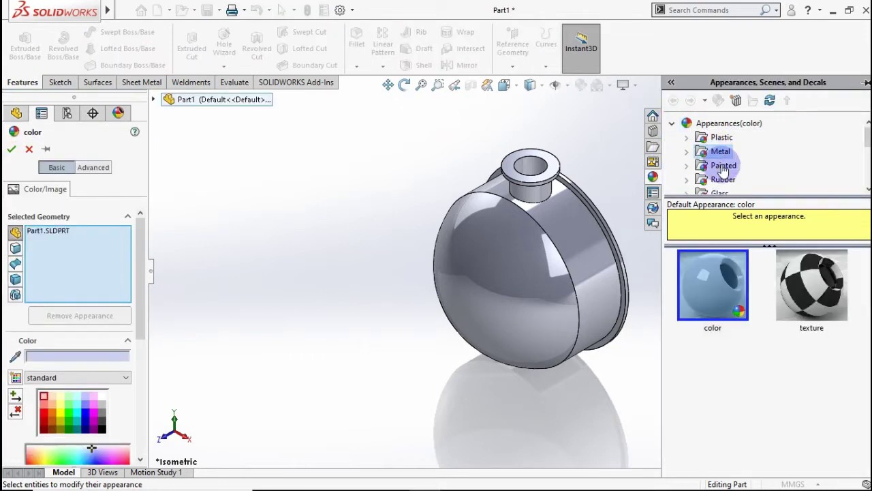
{"action": "left_click", "coordinate": [688, 151]}
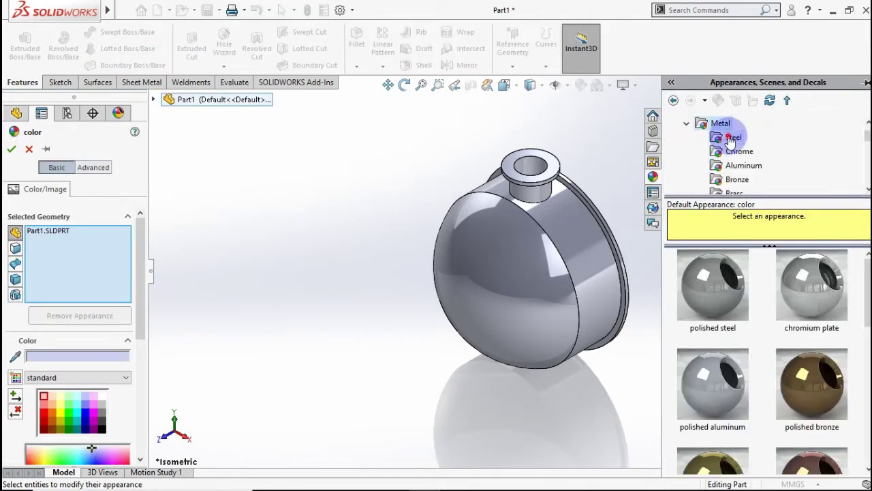
{"action": "left_click", "coordinate": [712, 381]}
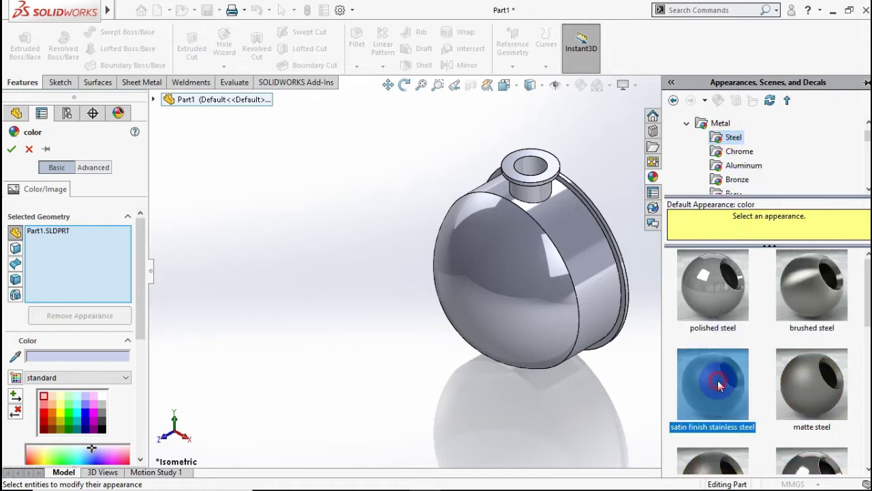
{"action": "left_click", "coordinate": [559, 313]}
{"action": "left_click", "coordinate": [357, 298]}
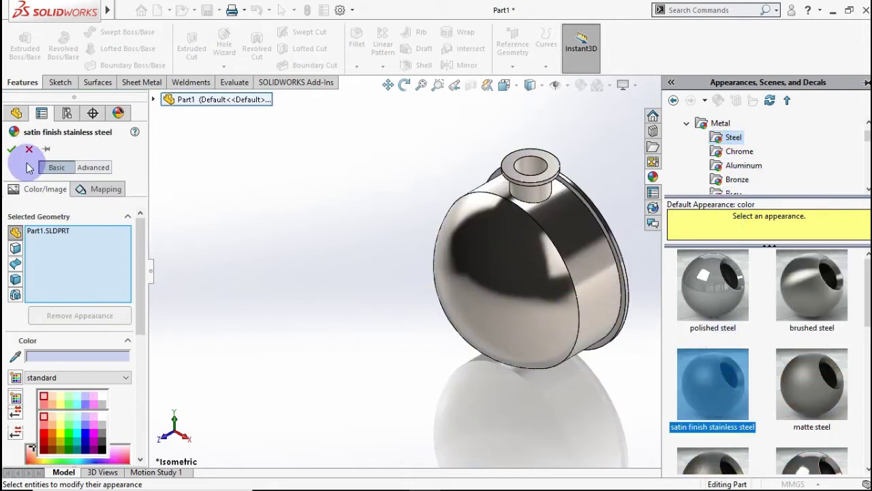
{"action": "left_click", "coordinate": [12, 149]}
{"action": "left_click", "coordinate": [238, 230]}
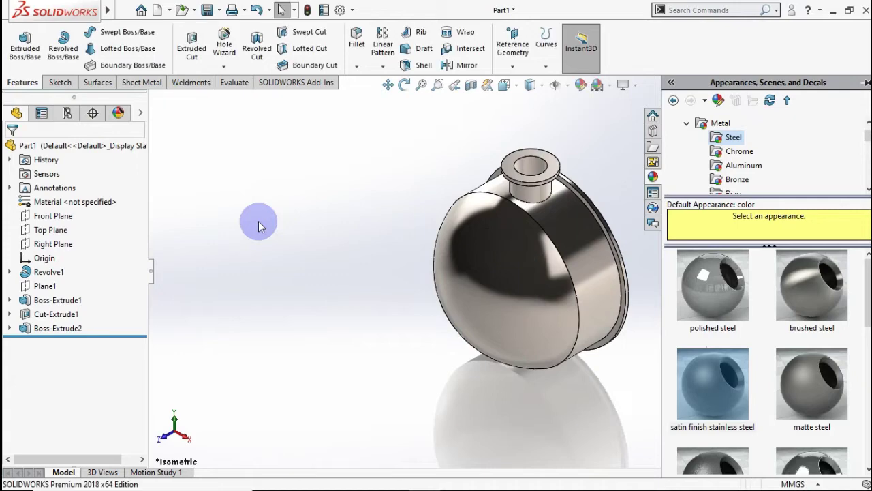
{"action": "left_click", "coordinate": [258, 221]}
{"action": "mouse_move", "coordinate": [293, 288]}
{"action": "middle_mouse_down"}
{"action": "mouse_move", "coordinate": [619, 204]}
{"action": "mouse_move", "coordinate": [658, 225]}
{"action": "middle_mouse_up"}
{"action": "key", "text": "ctrl+7"}
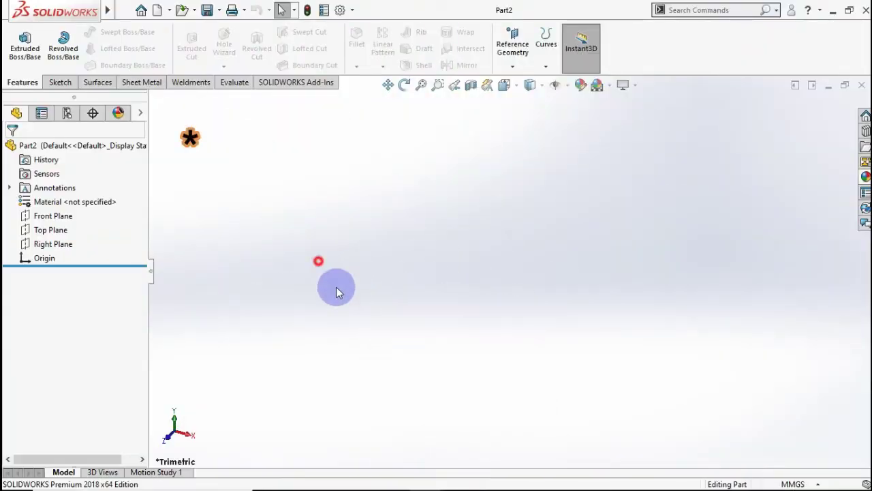
Create Plane2 offset 250 mm from Plane1
{"action": "left_click", "coordinate": [512, 65]}
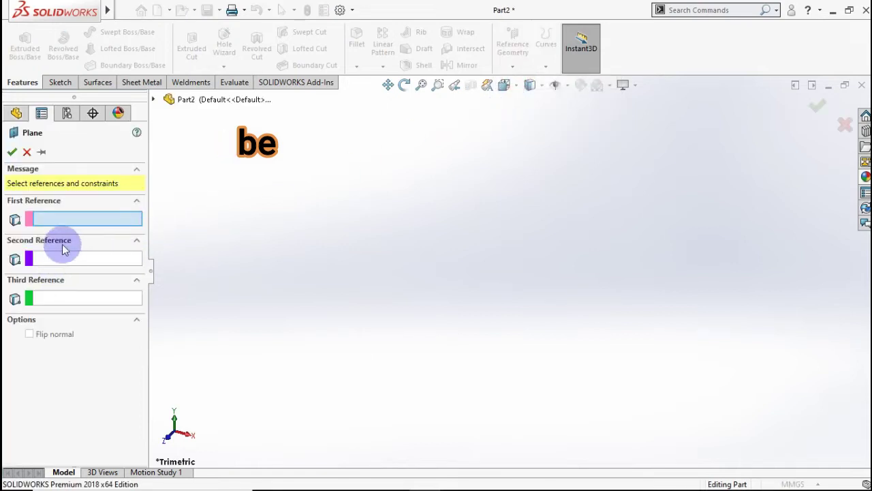
{"action": "left_click", "coordinate": [154, 99]}
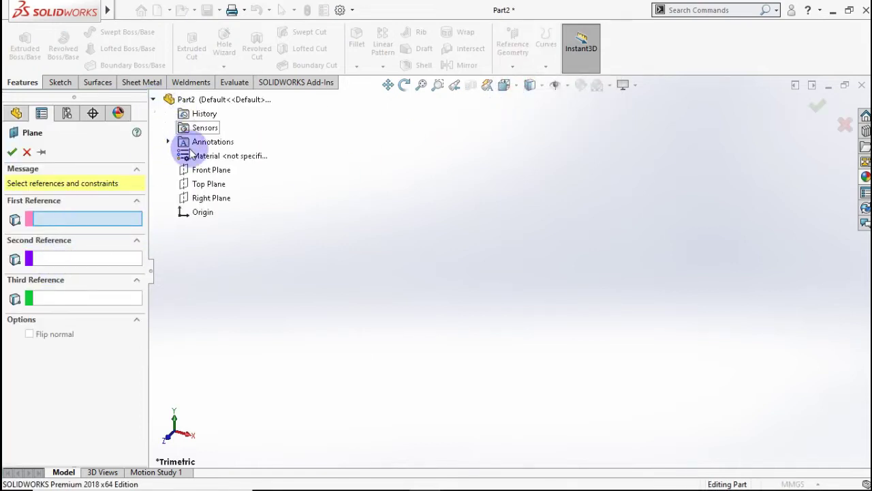
{"action": "left_click", "coordinate": [211, 170]}
{"action": "left_click", "coordinate": [30, 327]}
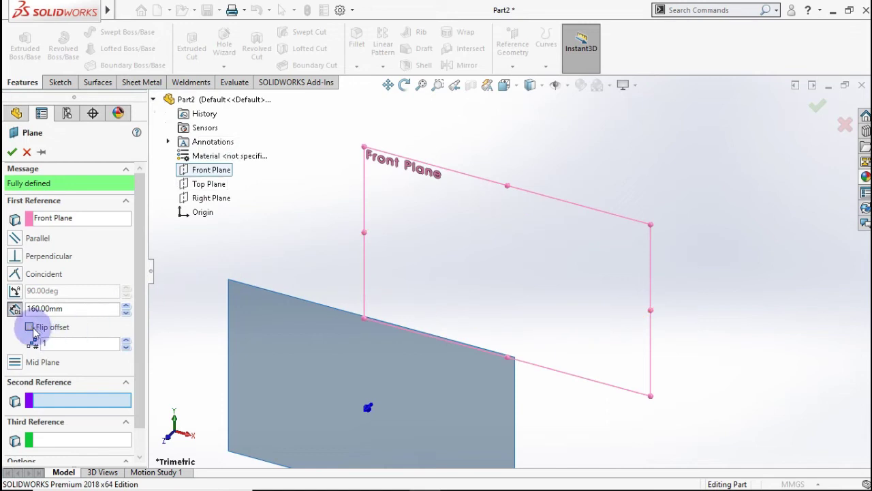
{"action": "double_click", "coordinate": [71, 310]}
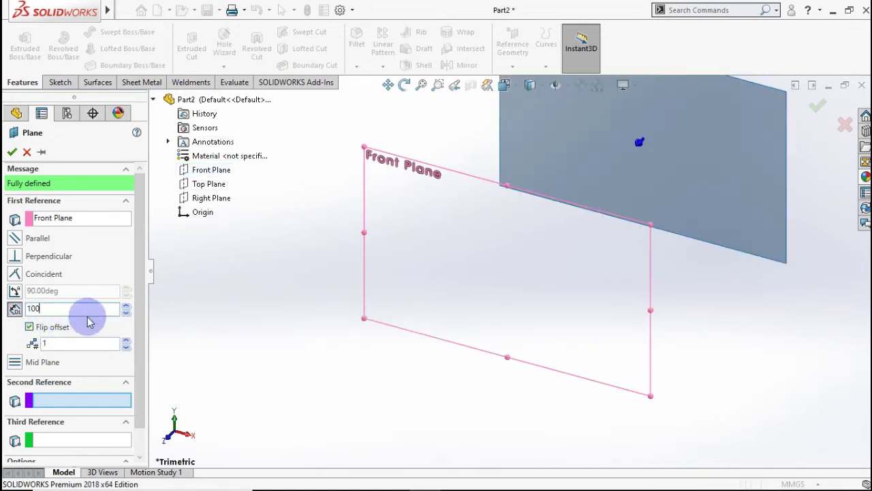
{"action": "left_click", "coordinate": [236, 309]}
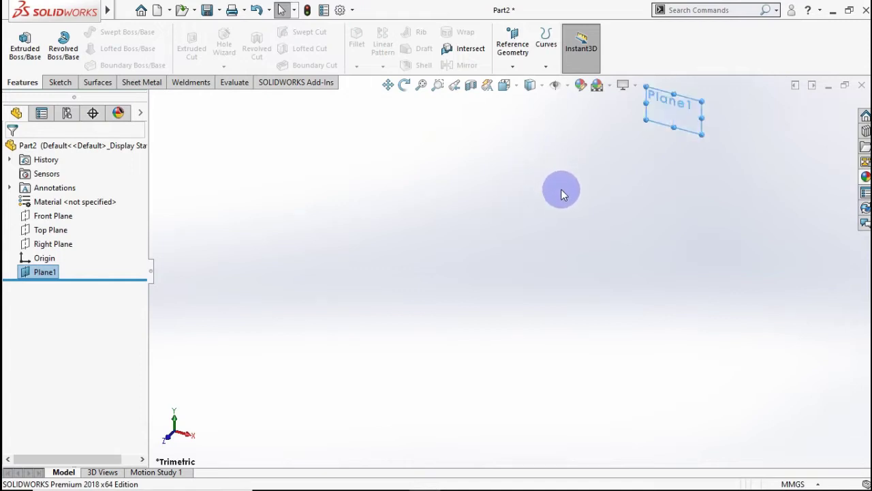
{"action": "middle_click_drag", "start_coordinate": [561, 189], "coordinate": [551, 160], "text": "shift"}
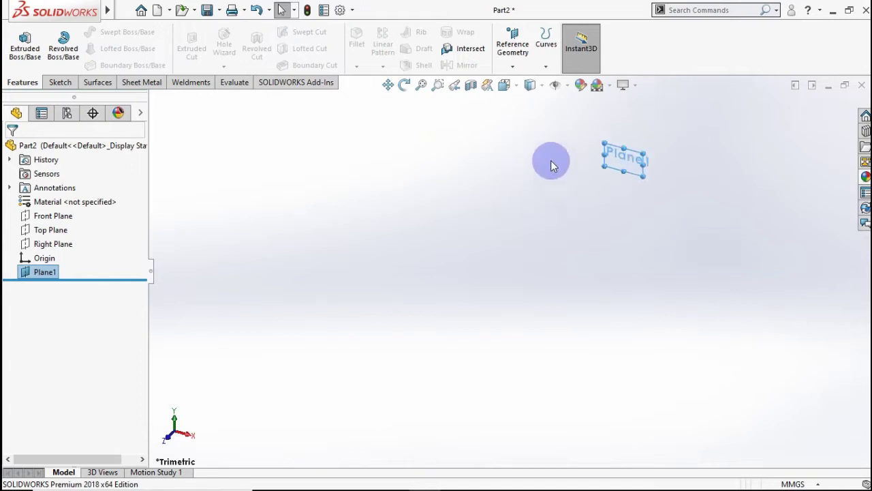
{"action": "left_click", "coordinate": [516, 79]}
{"action": "type", "text": "25"}
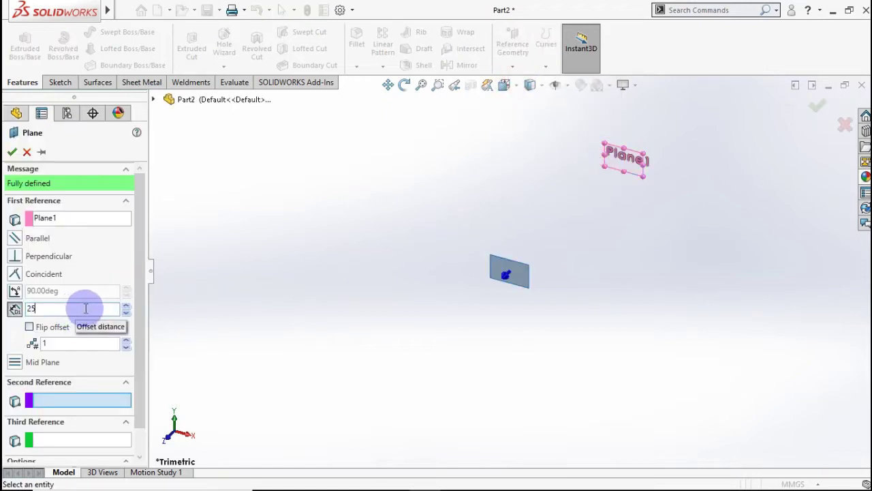
{"action": "type", "text": "0"}
{"action": "left_click", "coordinate": [220, 280]}
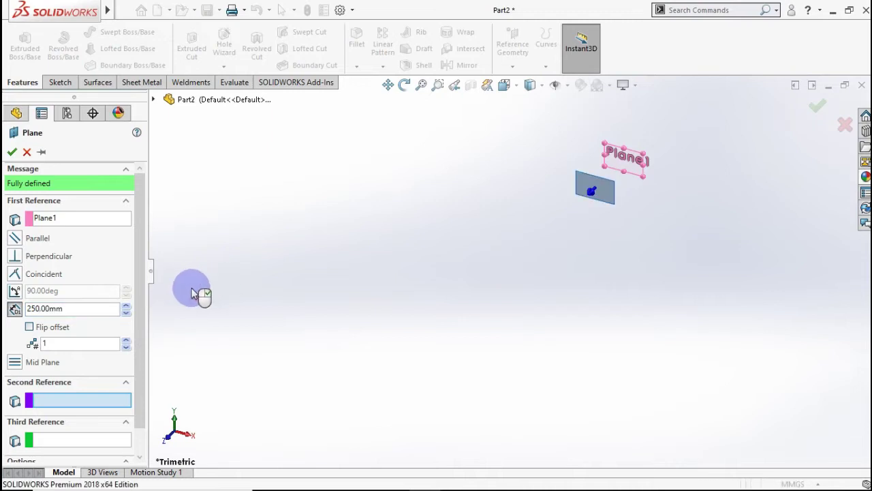
{"action": "left_click", "coordinate": [11, 154]}
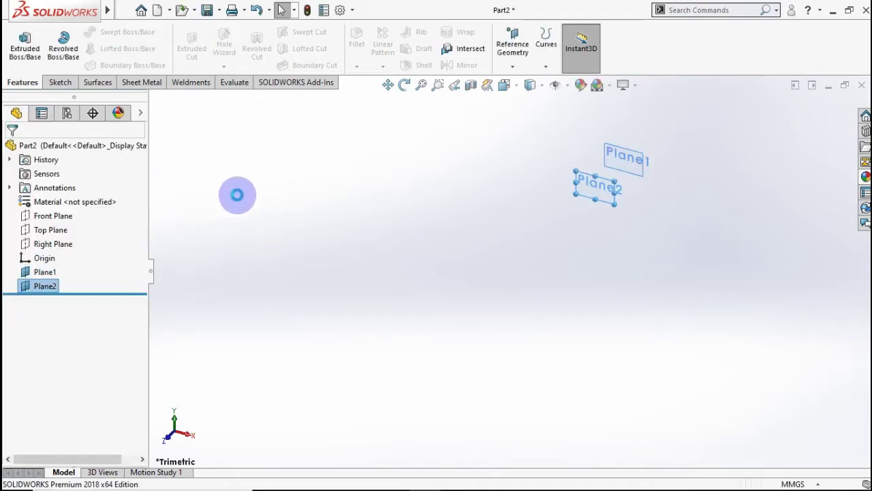
Create Plane3 offset 250 mm behind the Front Plane
{"action": "left_click", "coordinate": [491, 148]}
{"action": "left_click", "coordinate": [514, 63]}
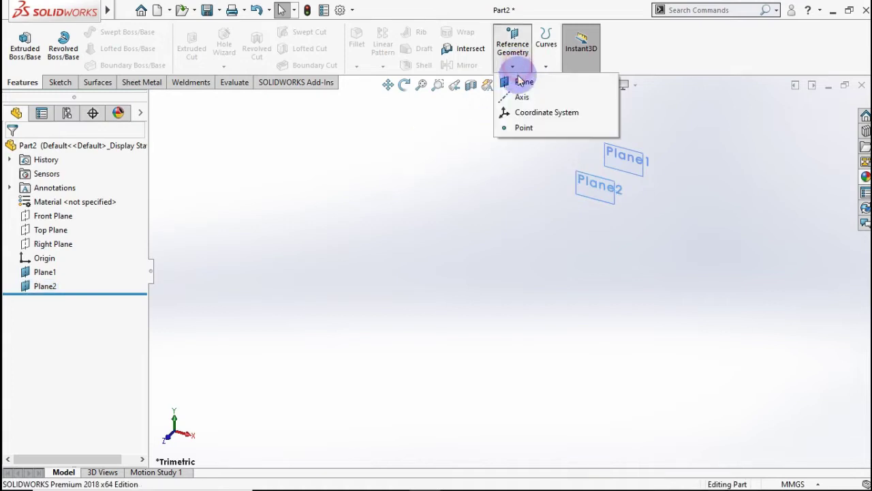
{"action": "left_click", "coordinate": [520, 80]}
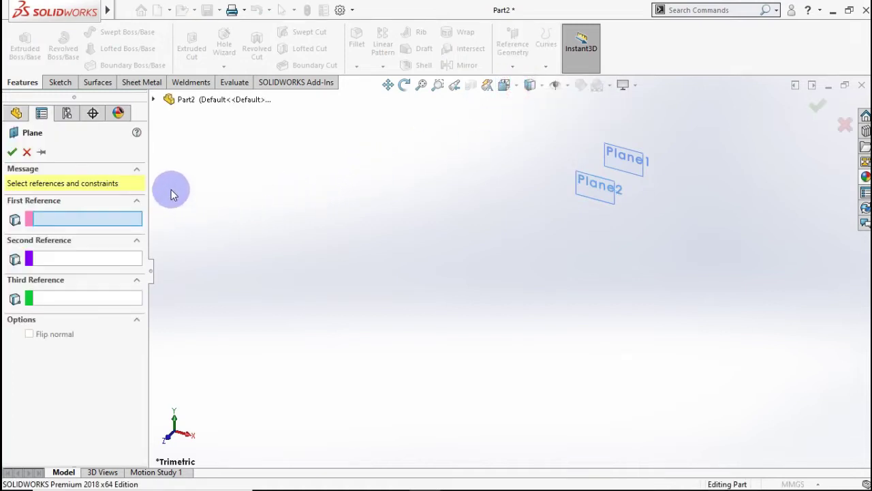
{"action": "left_click", "coordinate": [153, 99]}
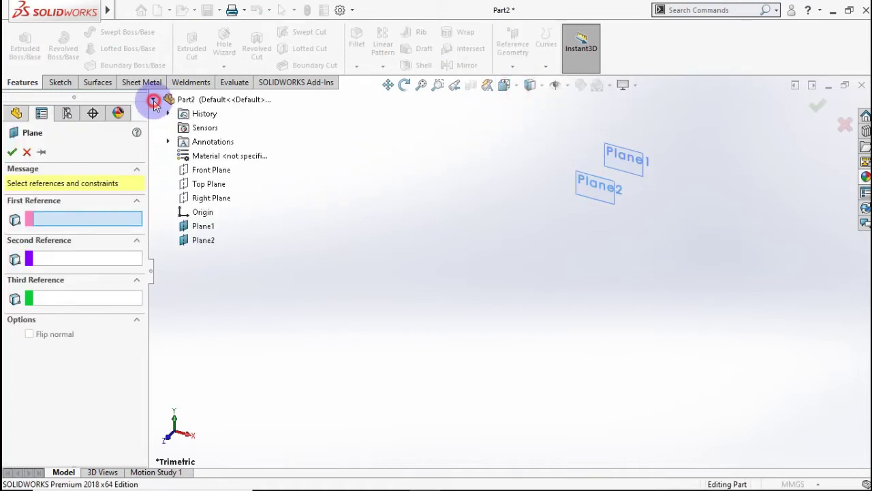
{"action": "left_click", "coordinate": [196, 172]}
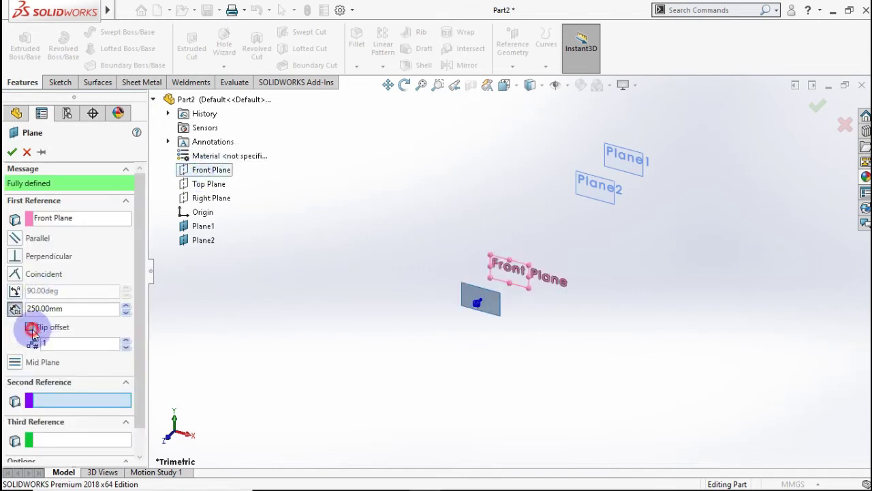
{"action": "left_click", "coordinate": [30, 328]}
{"action": "left_click", "coordinate": [13, 153]}
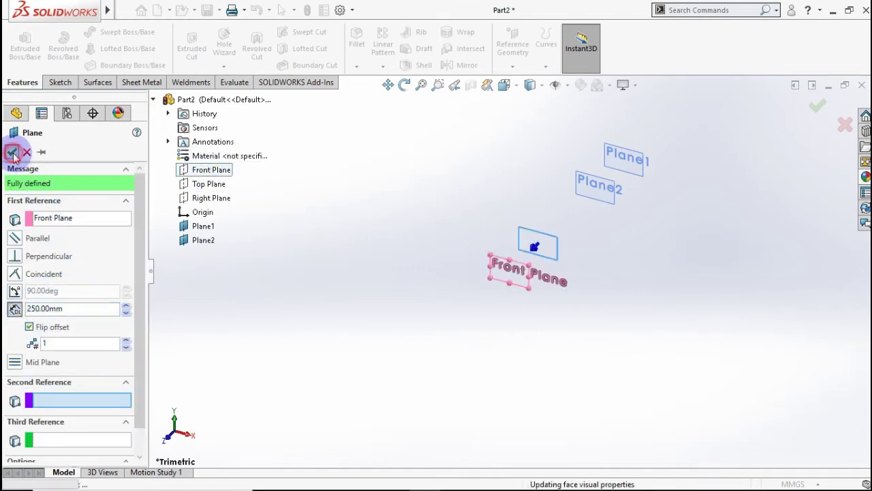
{"action": "left_click", "coordinate": [204, 170]}
{"action": "key", "text": "Return"}
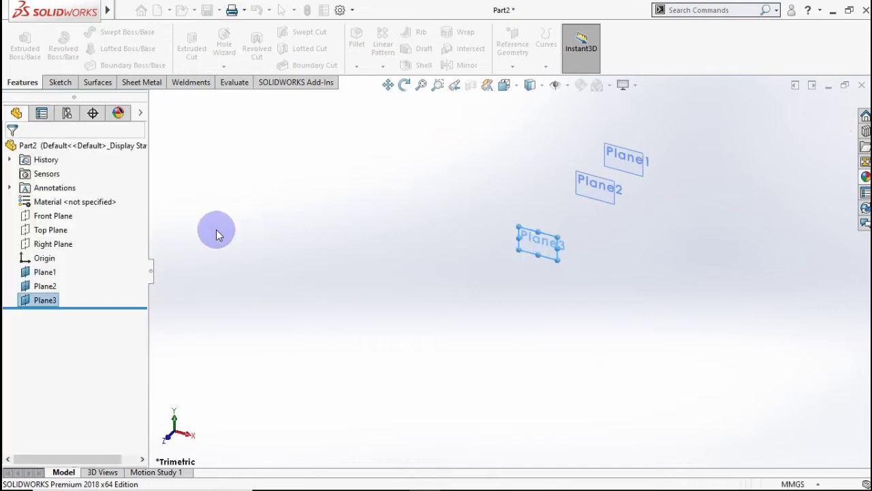
Create Plane4 offset 160 mm from Plane3 on the flipped side
{"action": "left_click", "coordinate": [513, 44]}
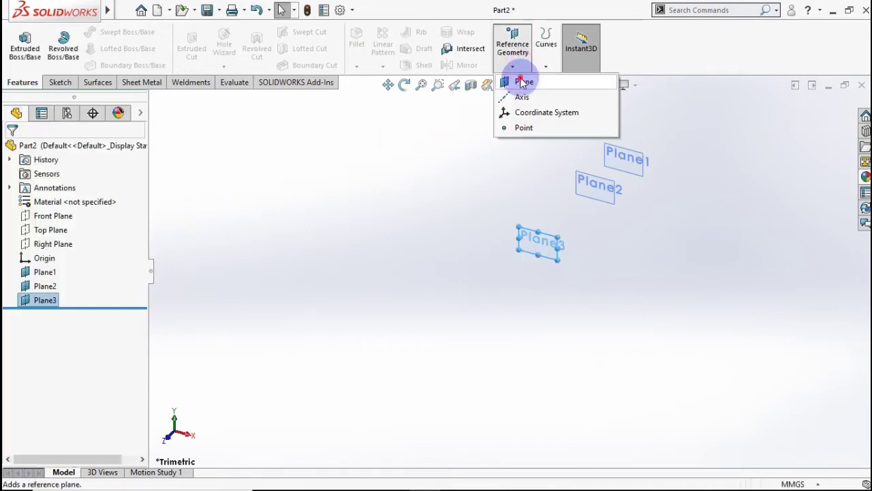
{"action": "left_click", "coordinate": [523, 82]}
{"action": "type", "text": "160"}
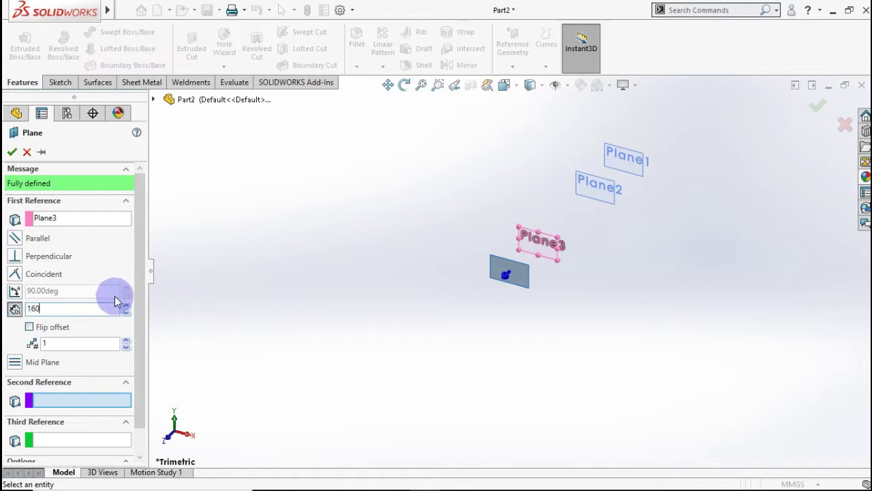
{"action": "left_click", "coordinate": [211, 297]}
{"action": "left_click", "coordinate": [52, 344]}
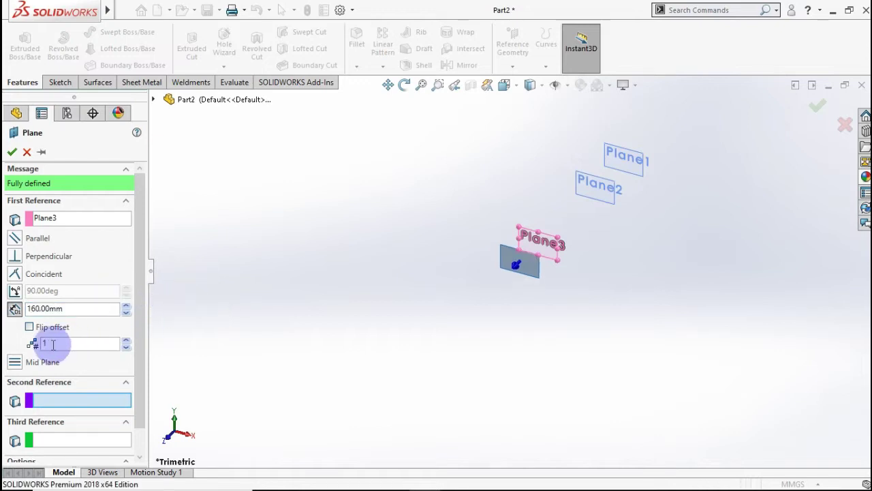
{"action": "left_click", "coordinate": [45, 330]}
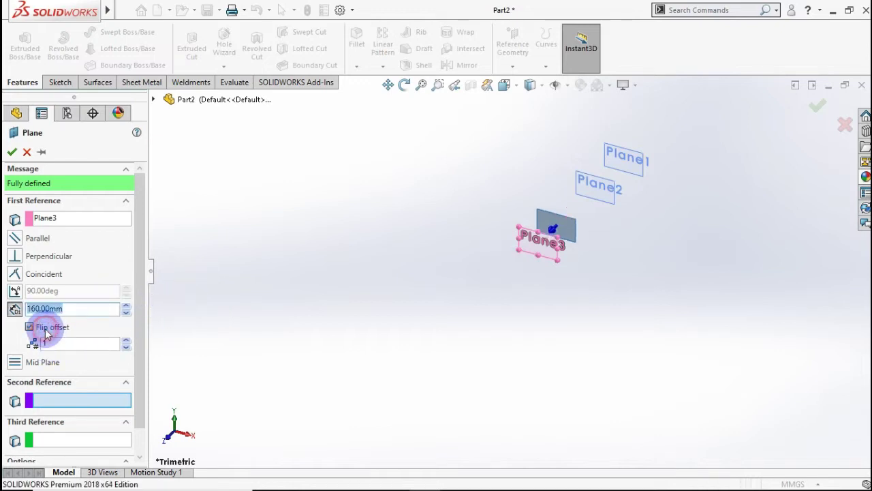
{"action": "left_click", "coordinate": [15, 153]}
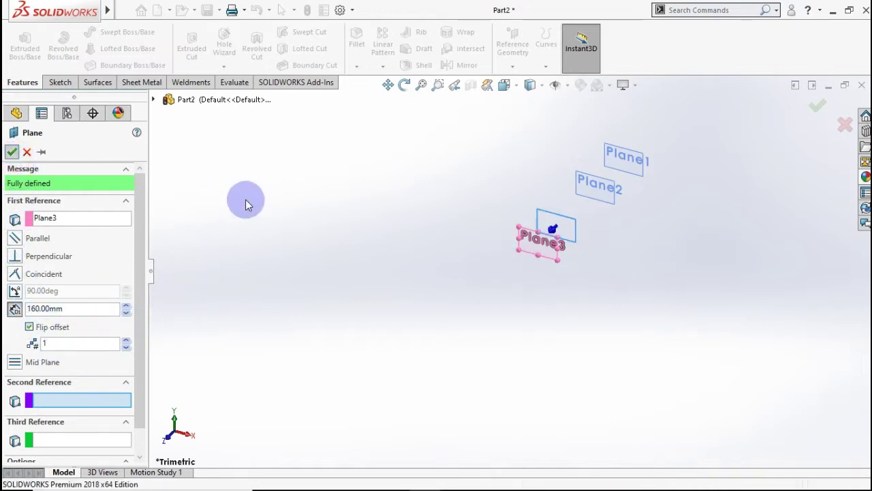
Create Plane5 offset 160 mm from Plane2 and view all planes isometrically
{"action": "left_click", "coordinate": [335, 206]}
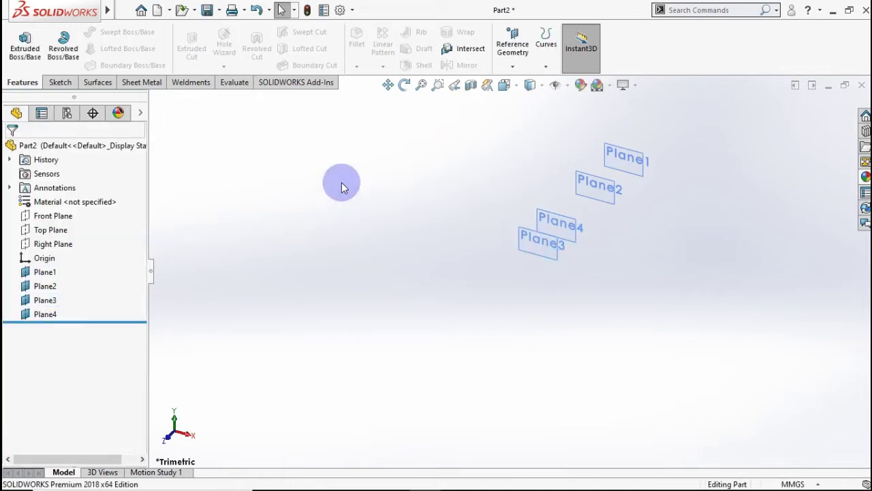
{"action": "left_click", "coordinate": [515, 68]}
{"action": "left_click", "coordinate": [522, 79]}
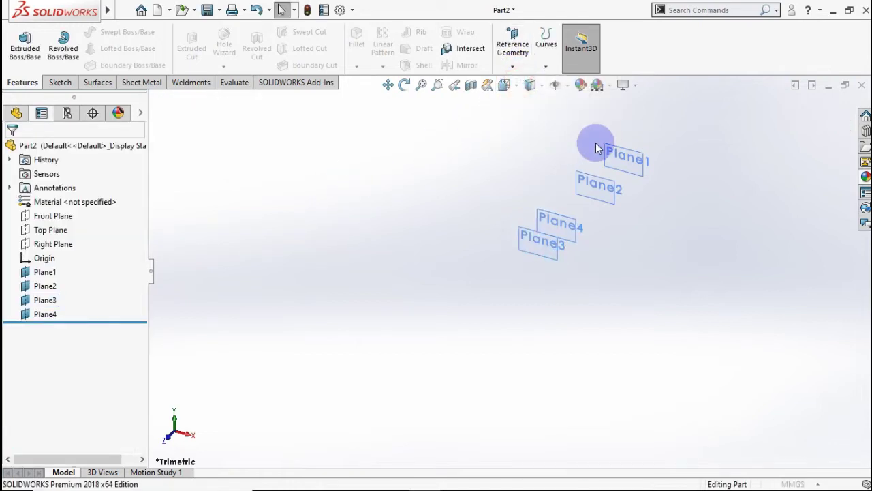
{"action": "left_click", "coordinate": [579, 180]}
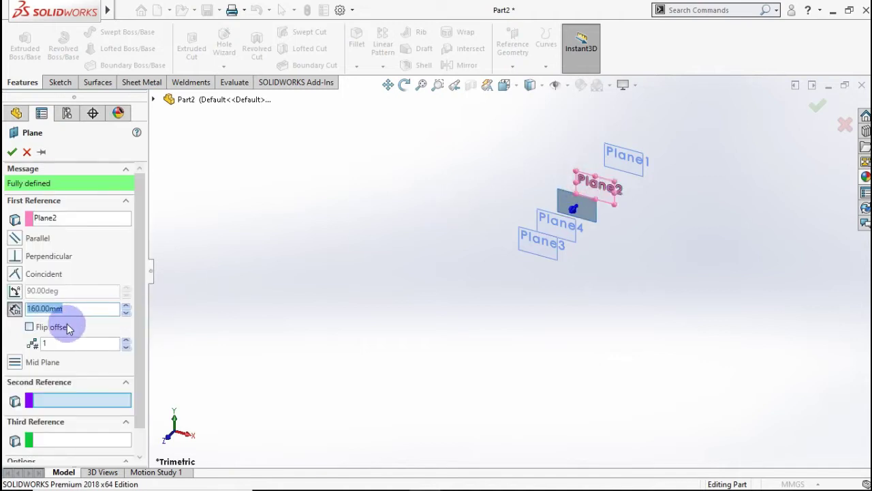
{"action": "left_click", "coordinate": [14, 152]}
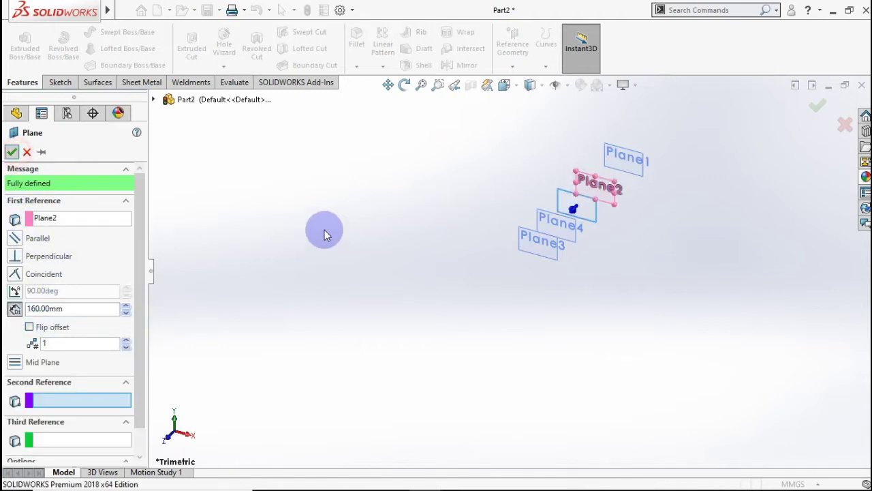
{"action": "left_click", "coordinate": [359, 223]}
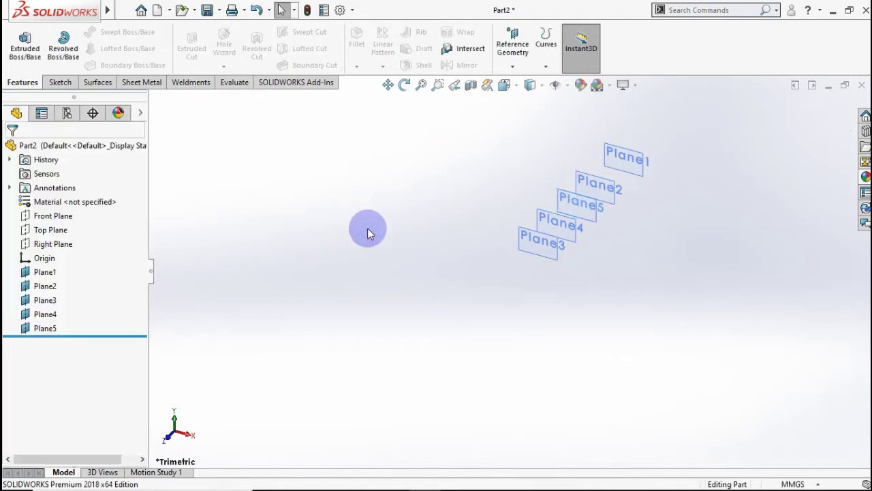
{"action": "key", "text": "ctrl+7"}
Sketch a 440 mm diameter circle centred on the origin on the Front Plane
{"action": "left_click", "coordinate": [346, 256]}
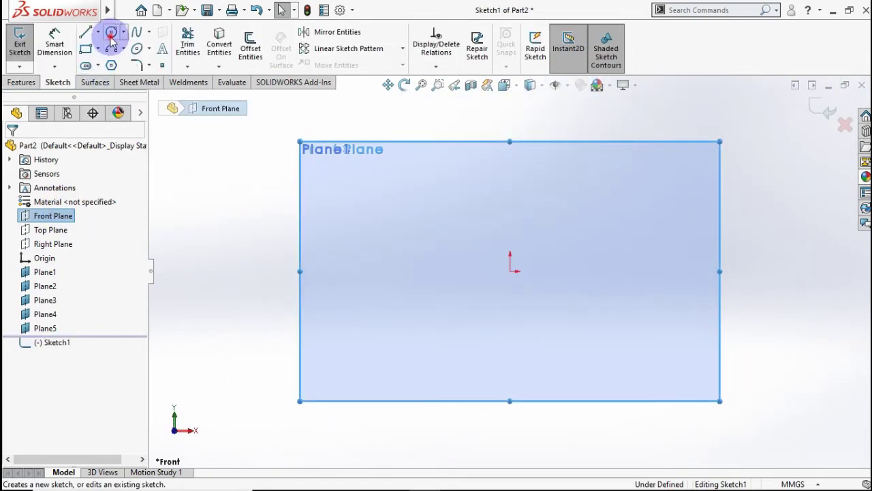
{"action": "left_click", "coordinate": [112, 34]}
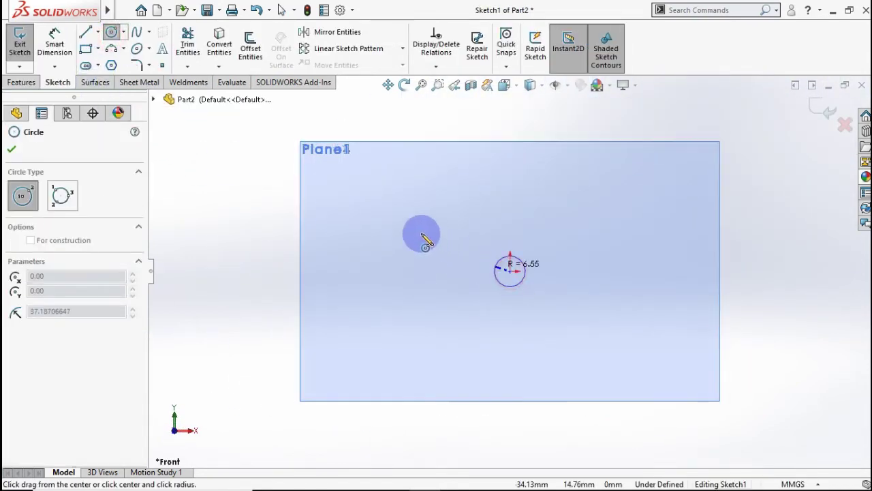
{"action": "left_click_drag", "start_coordinate": [510, 272], "coordinate": [328, 196]}
{"action": "left_click", "coordinate": [56, 46]}
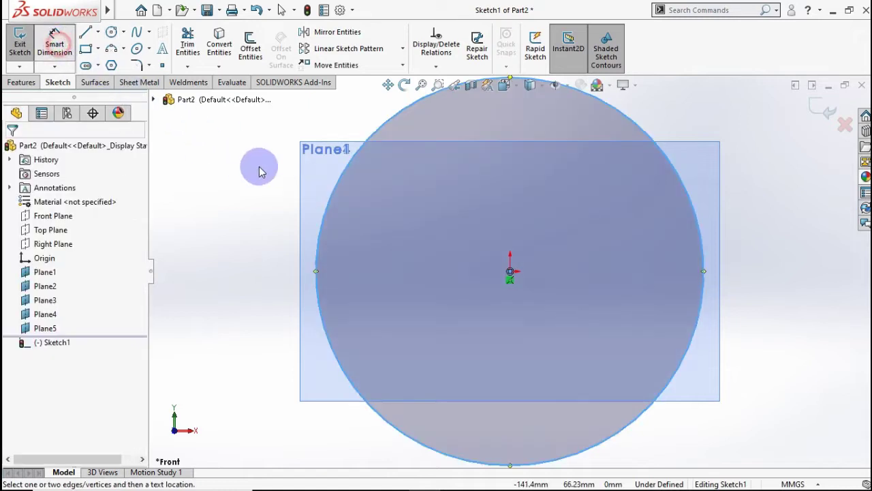
{"action": "left_click", "coordinate": [295, 246]}
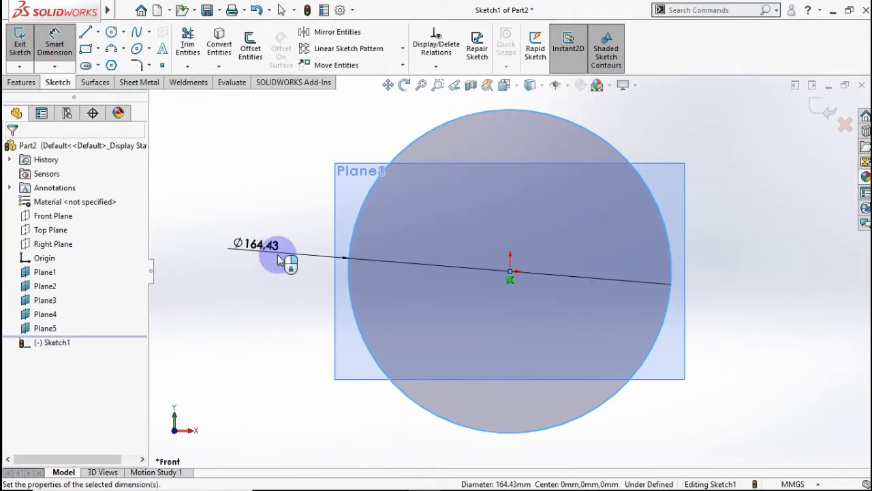
{"action": "left_click", "coordinate": [278, 259]}
{"action": "type", "text": "440"}
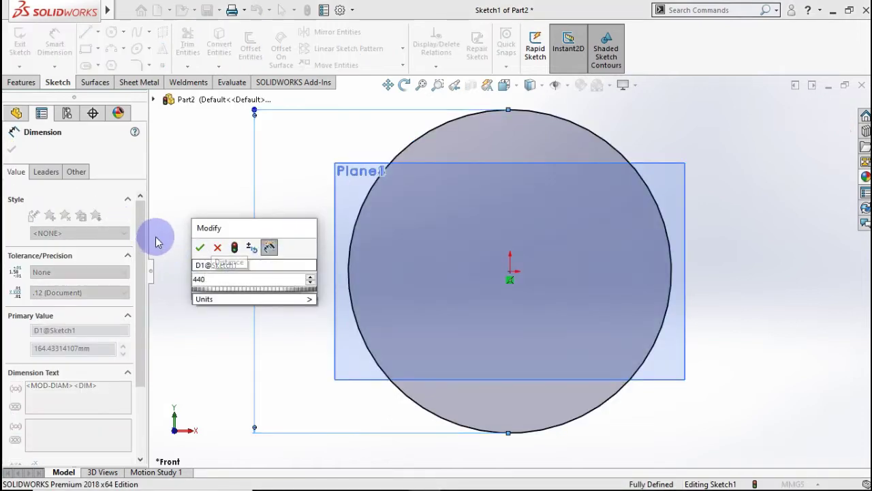
{"action": "left_click", "coordinate": [200, 247]}
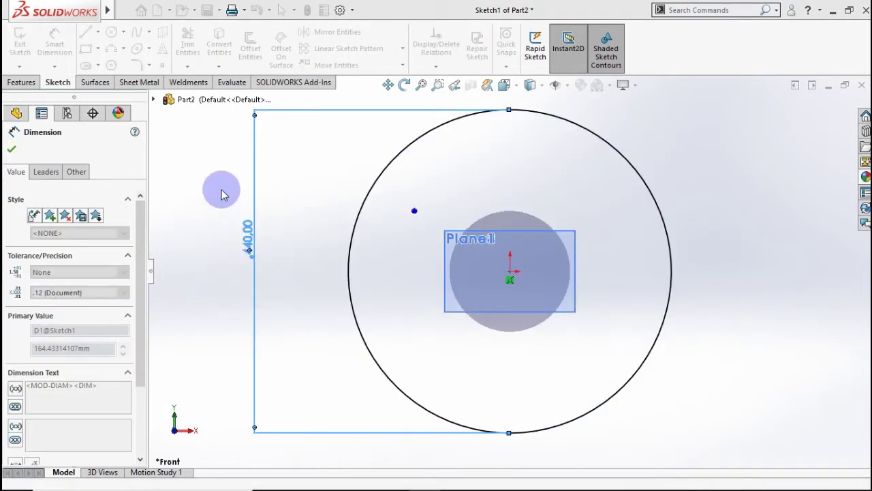
{"action": "left_click", "coordinate": [16, 153]}
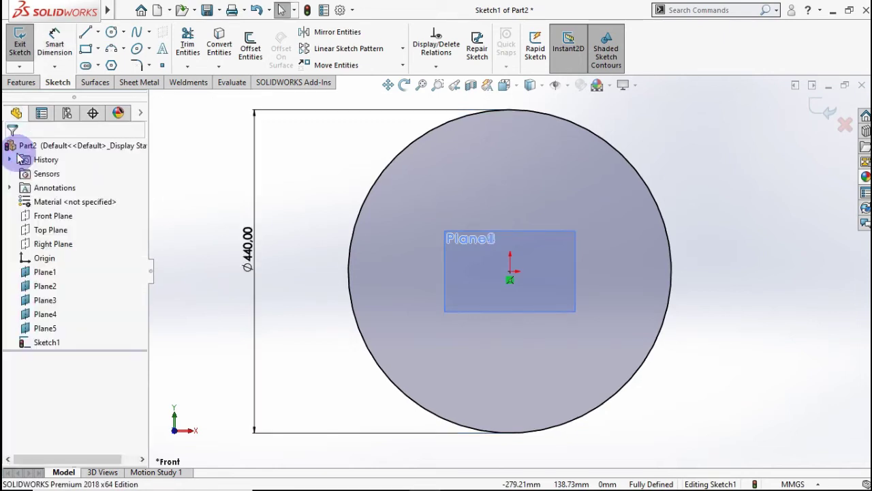
Extrude the 440 mm circle 20 mm into a solid disc, Boss-Extrude1
{"action": "left_click", "coordinate": [30, 83]}
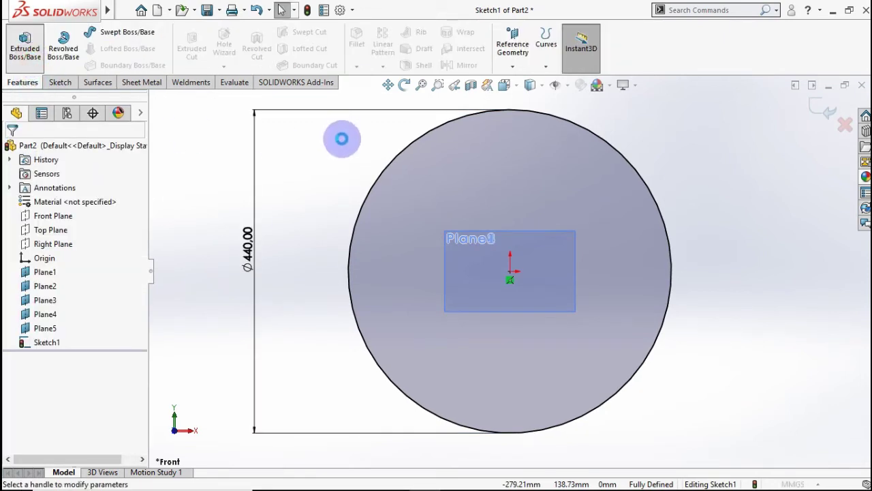
{"action": "left_click", "coordinate": [342, 140]}
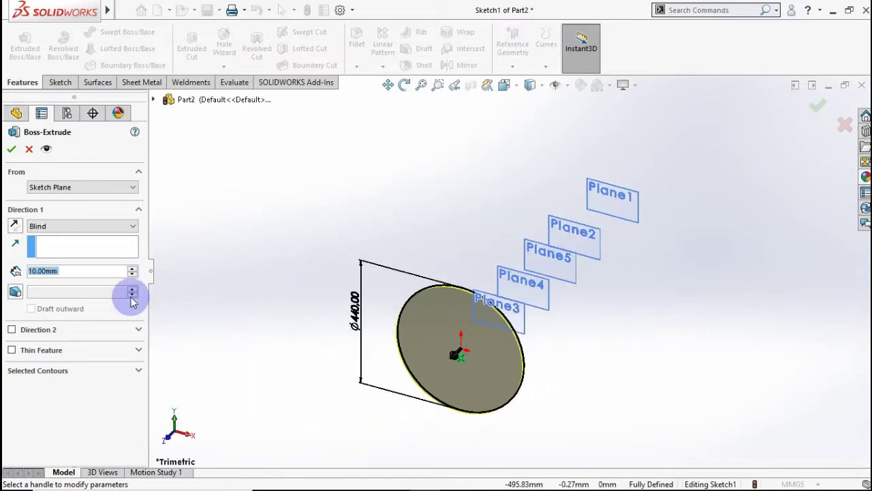
{"action": "type", "text": "20"}
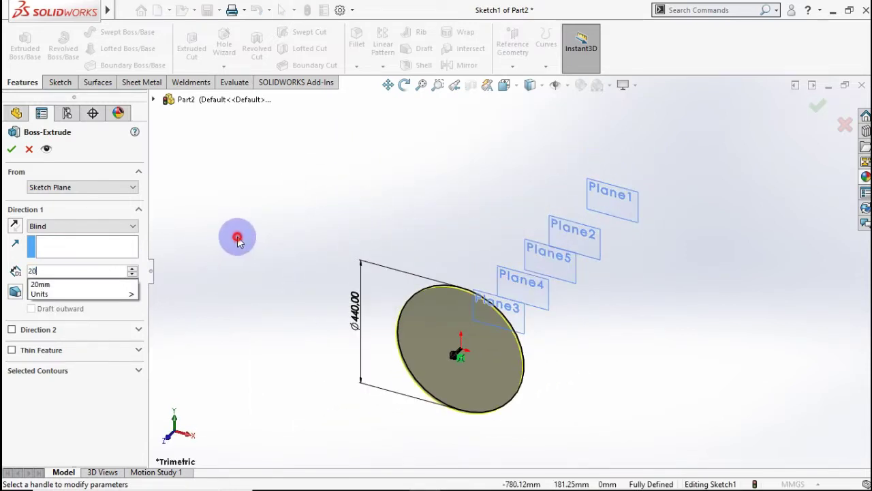
{"action": "key", "text": "Return"}
{"action": "scroll", "coordinate": [468, 359], "scroll_direction": "down", "scroll_amount": 2}
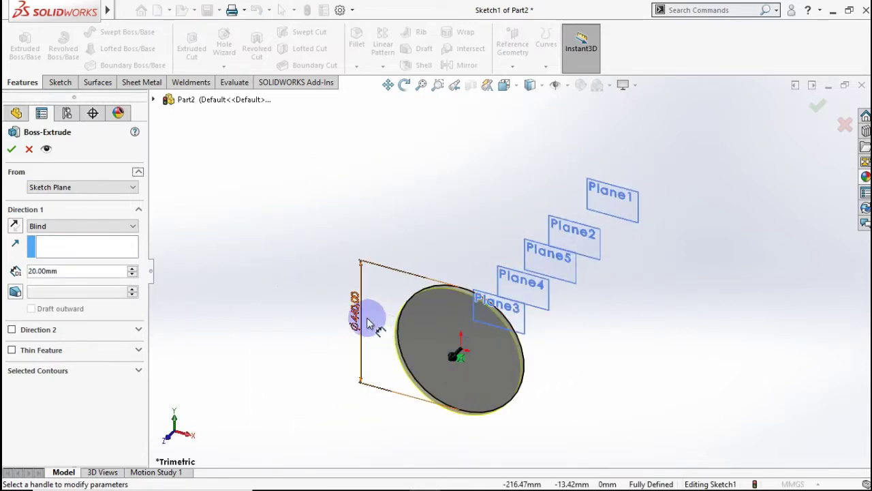
{"action": "mouse_move", "coordinate": [357, 322]}
{"action": "middle_mouse_down"}
{"action": "mouse_move", "coordinate": [340, 341]}
{"action": "mouse_move", "coordinate": [350, 321]}
{"action": "middle_mouse_up"}
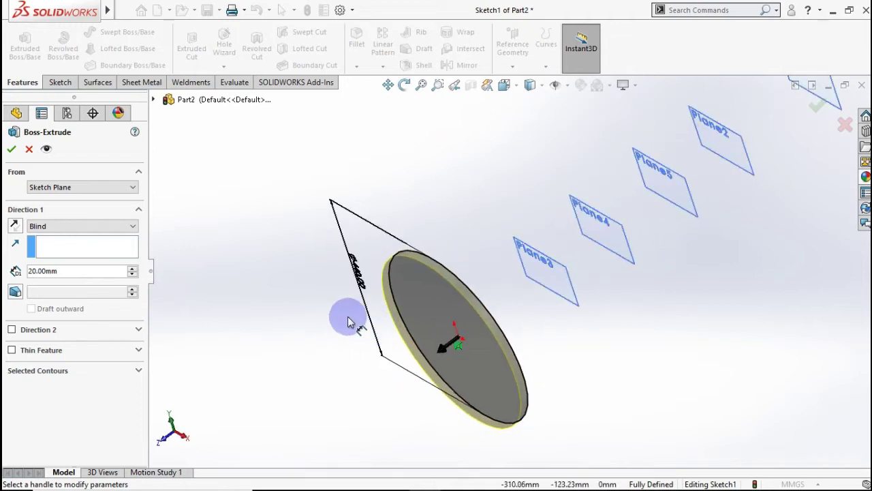
{"action": "left_click", "coordinate": [9, 150]}
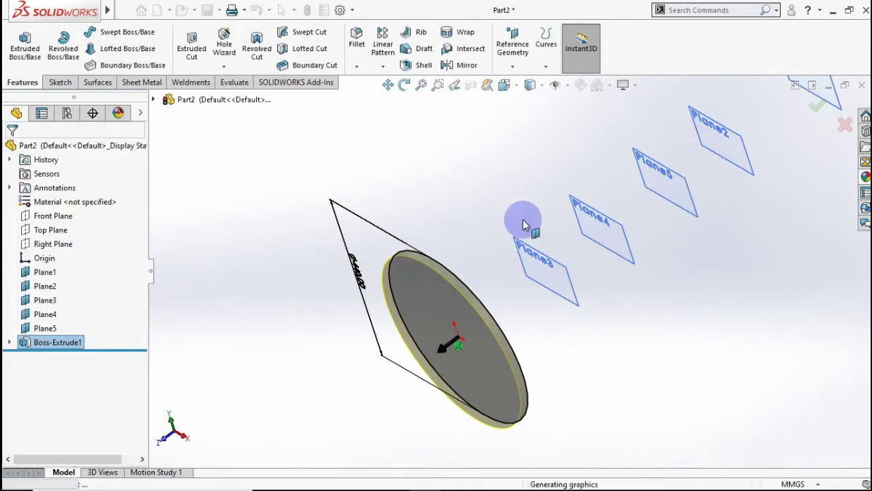
{"action": "scroll", "coordinate": [496, 228], "scroll_direction": "up", "scroll_amount": 3}
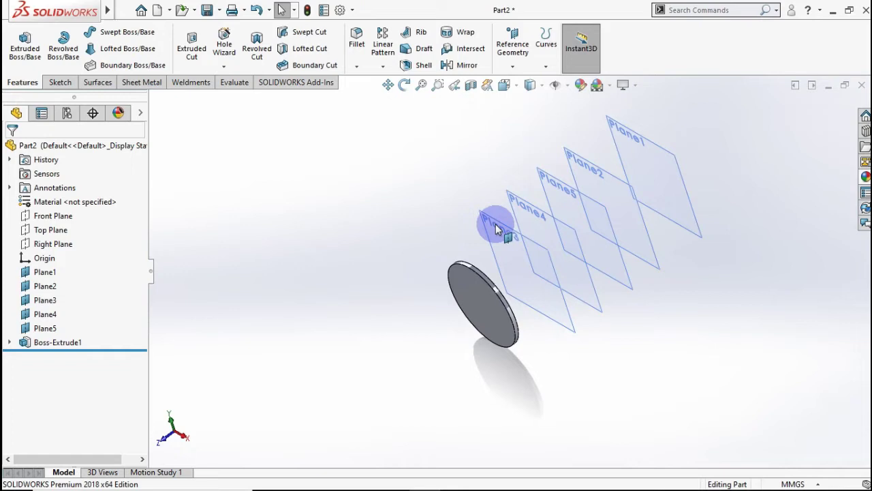
Start a sketch on Plane1 and convert the Sketch1 circle onto it
{"action": "middle_click_drag", "start_coordinate": [661, 218], "coordinate": [666, 205]}
{"action": "left_click", "coordinate": [668, 196]}
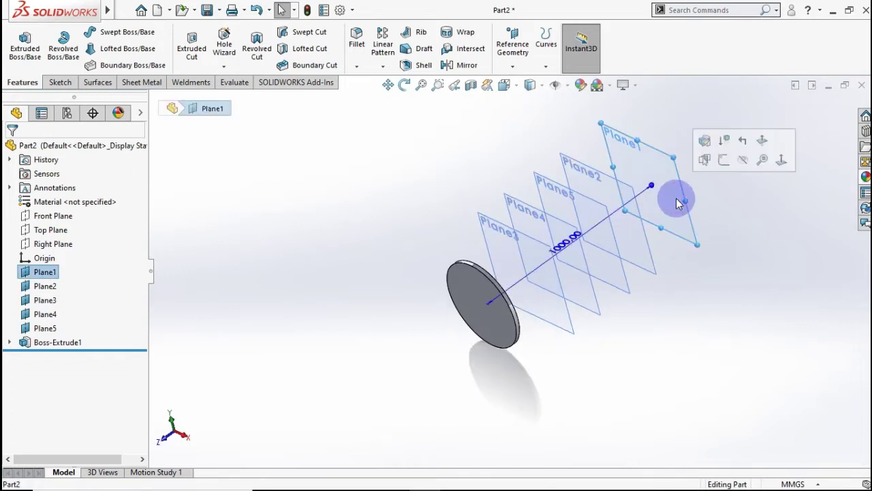
{"action": "left_click", "coordinate": [725, 169]}
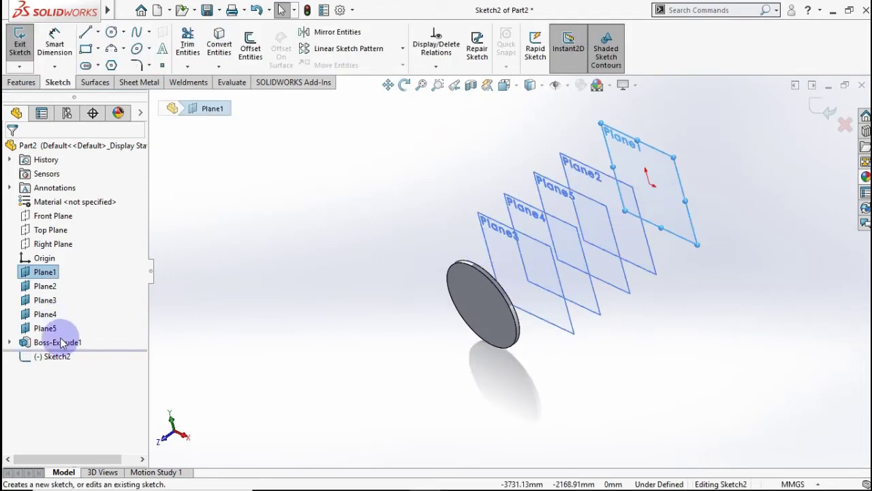
{"action": "left_click", "coordinate": [10, 344]}
{"action": "left_click", "coordinate": [57, 357]}
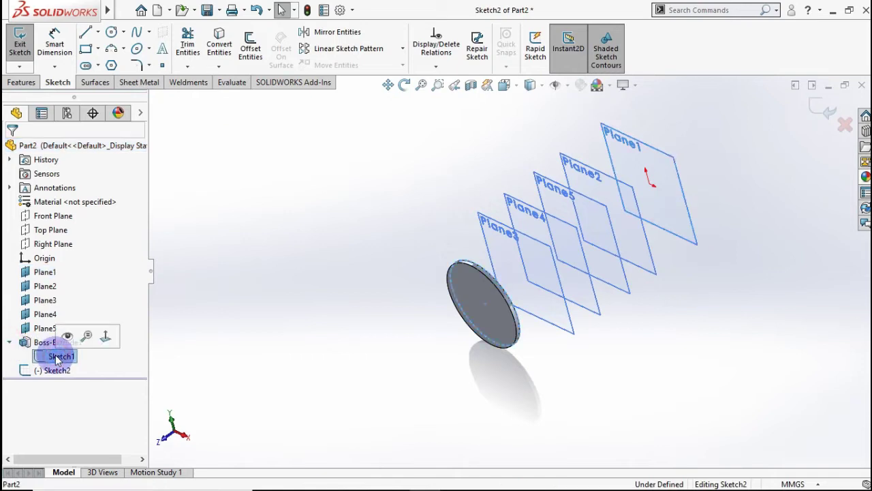
{"action": "left_click", "coordinate": [227, 43]}
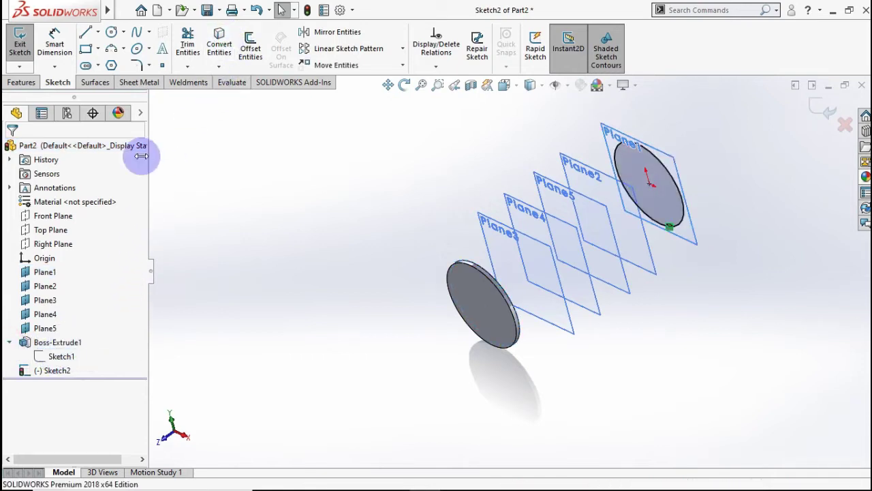
Extrude the copied circle 20 mm in the reversed direction as Boss-Extrude2
{"action": "left_click", "coordinate": [23, 83]}
{"action": "left_click", "coordinate": [25, 52]}
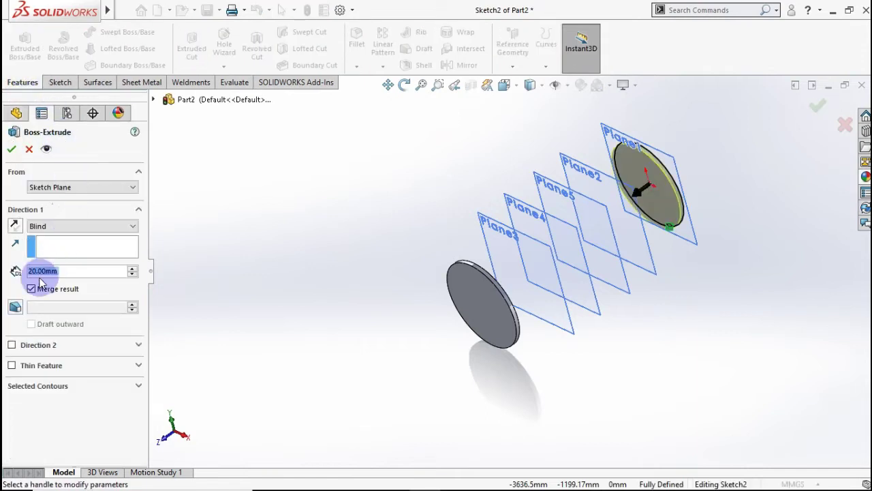
{"action": "left_click", "coordinate": [15, 225]}
{"action": "left_click", "coordinate": [10, 149]}
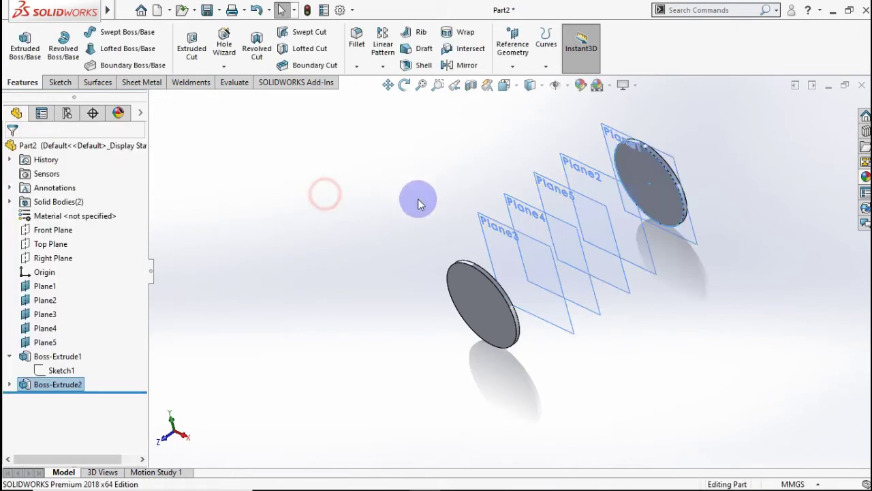
{"action": "scroll", "coordinate": [692, 249], "scroll_direction": "down", "scroll_amount": 2}
Hide Plane1 and begin a new sketch on Plane3
{"action": "right_click", "coordinate": [680, 247]}
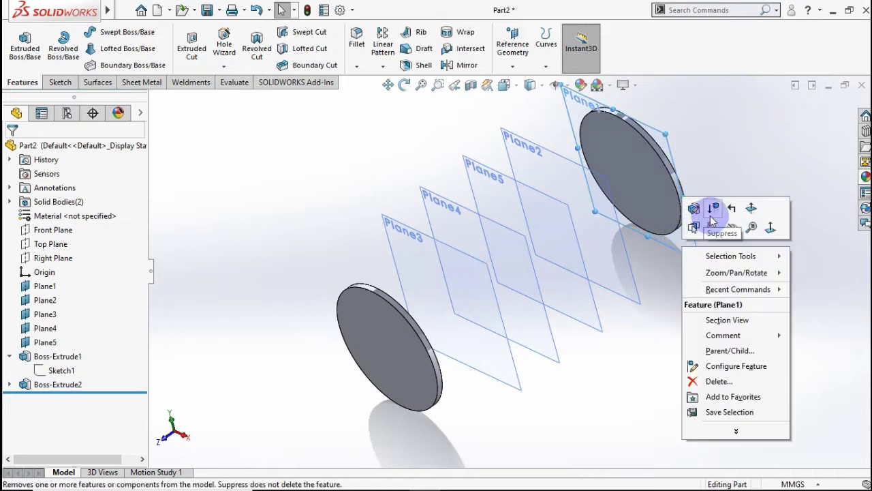
{"action": "left_click", "coordinate": [728, 217]}
{"action": "mouse_move", "coordinate": [661, 289]}
{"action": "middle_mouse_down"}
{"action": "mouse_move", "coordinate": [674, 259]}
{"action": "mouse_move", "coordinate": [680, 277]}
{"action": "mouse_move", "coordinate": [662, 272]}
{"action": "middle_mouse_up"}
{"action": "left_click", "coordinate": [516, 284]}
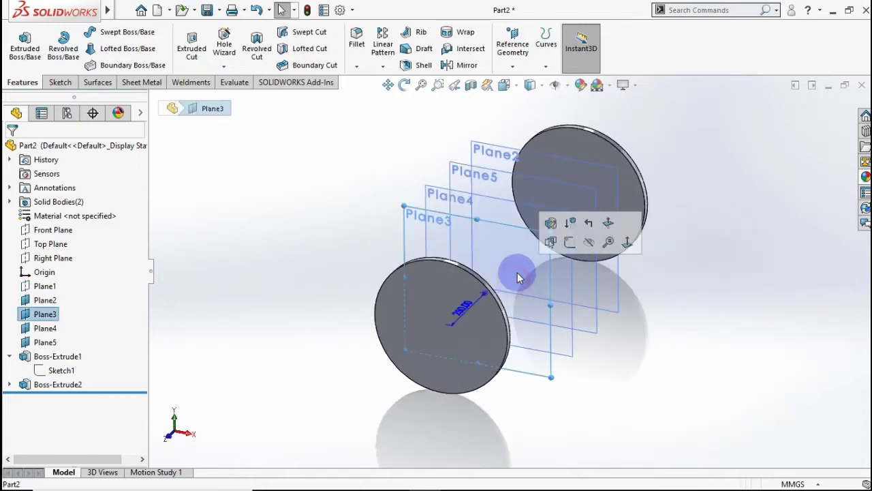
{"action": "left_click", "coordinate": [579, 248]}
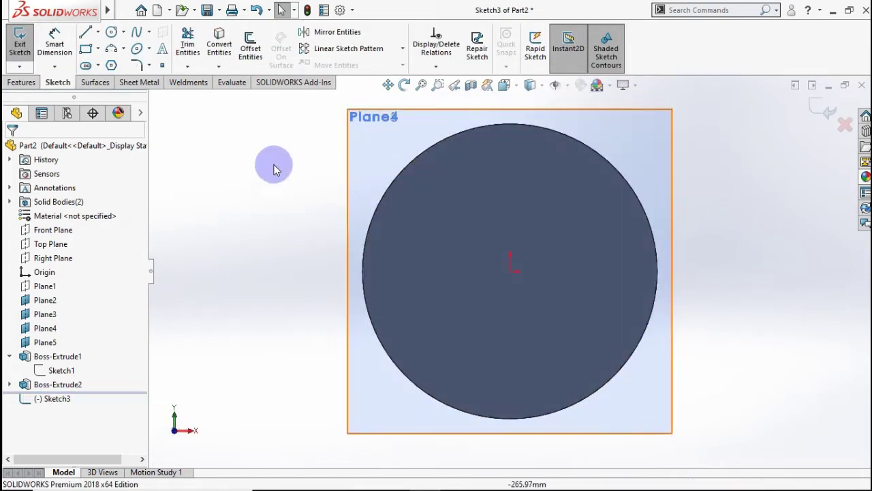
Draw a circle on the origin and dimension it to 400 mm diameter
{"action": "left_click", "coordinate": [112, 34]}
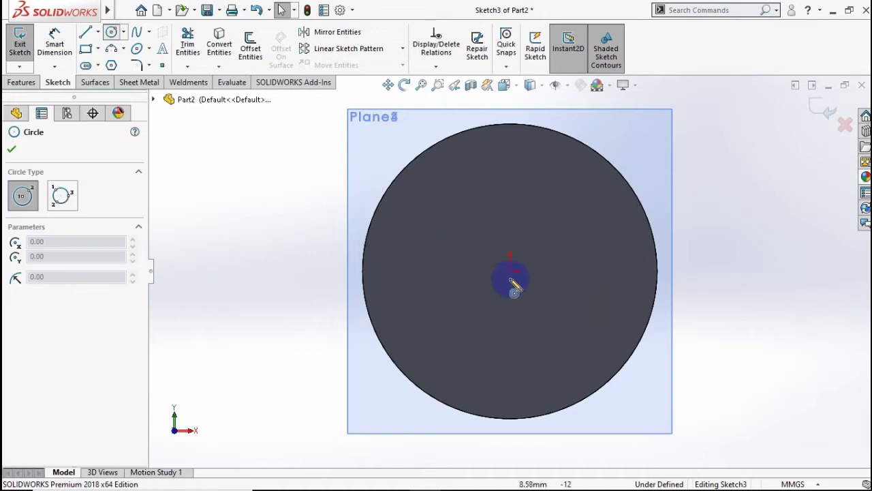
{"action": "left_click_drag", "start_coordinate": [511, 271], "coordinate": [559, 198]}
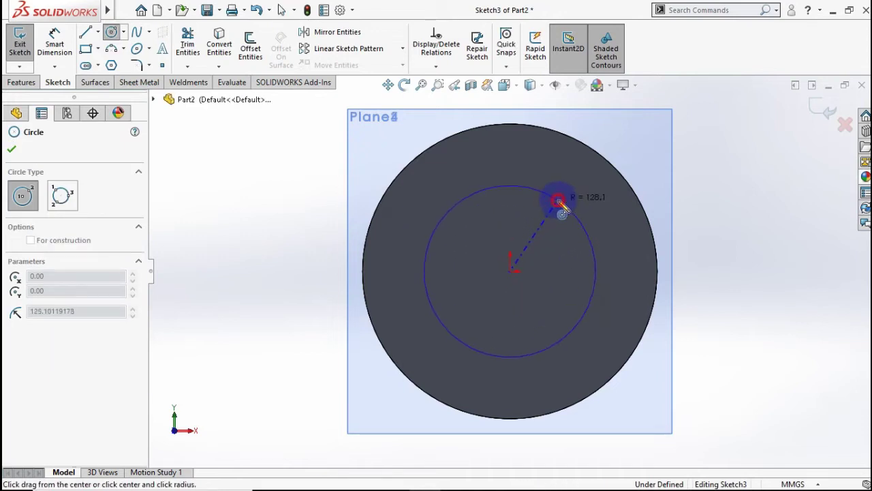
{"action": "left_click", "coordinate": [55, 40]}
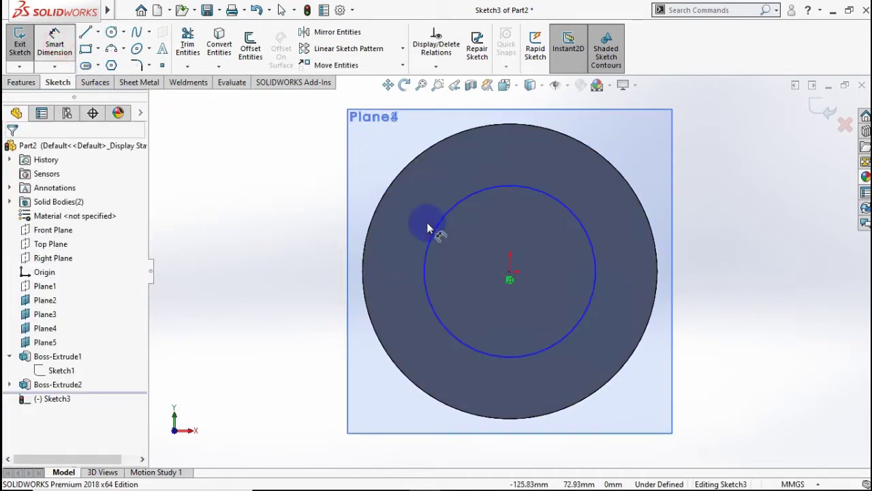
{"action": "left_click", "coordinate": [333, 243]}
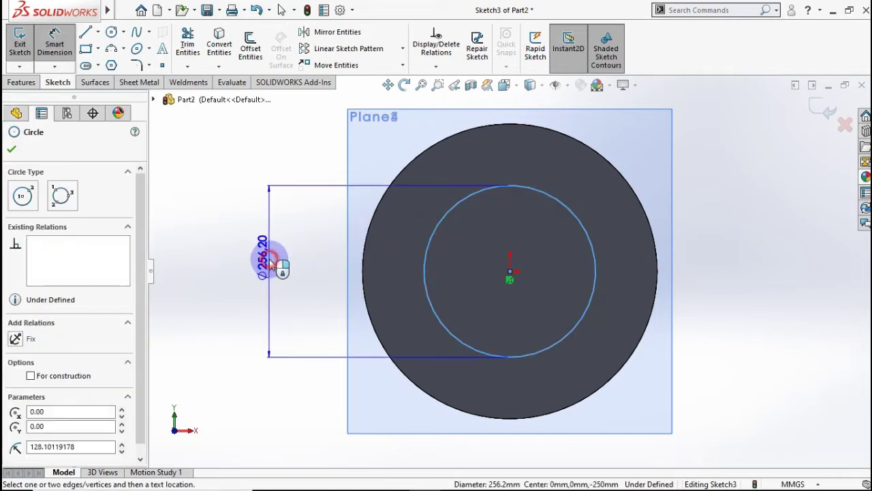
{"action": "left_click", "coordinate": [313, 261]}
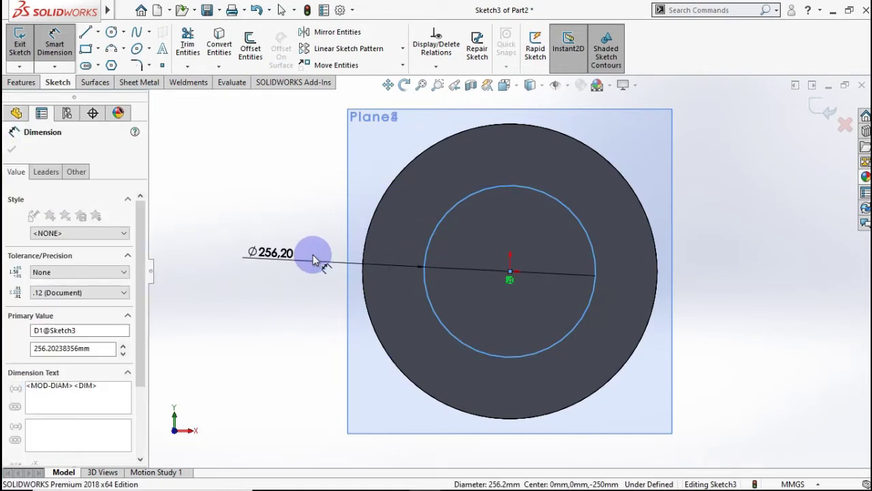
{"action": "type", "text": "400"}
{"action": "left_click", "coordinate": [214, 256]}
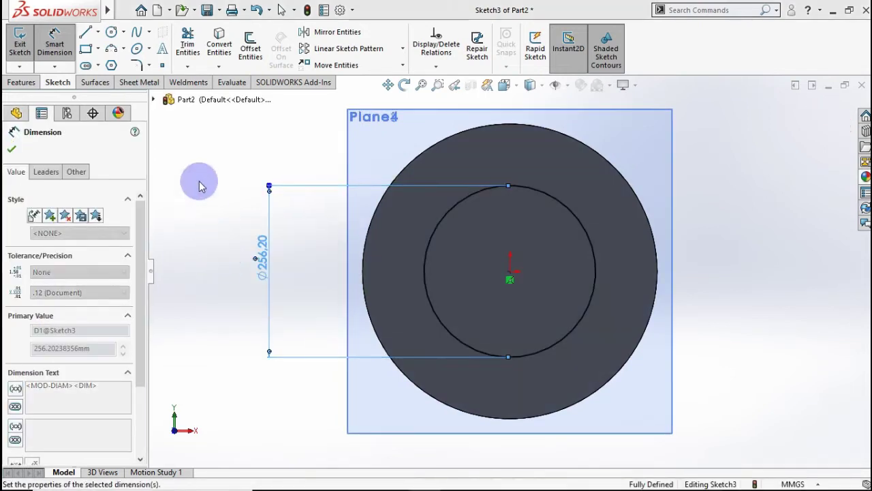
Add a horizontal line through the centre and trim away the upper arc
{"action": "left_click", "coordinate": [87, 33]}
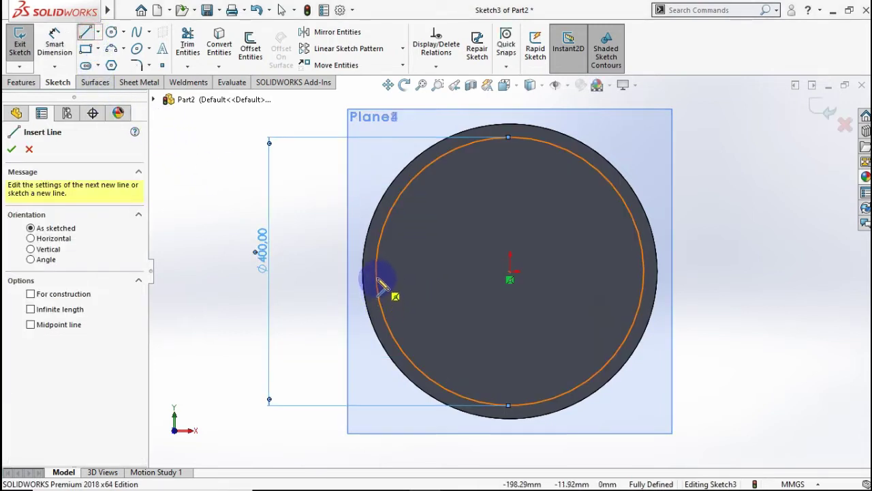
{"action": "left_click", "coordinate": [644, 271]}
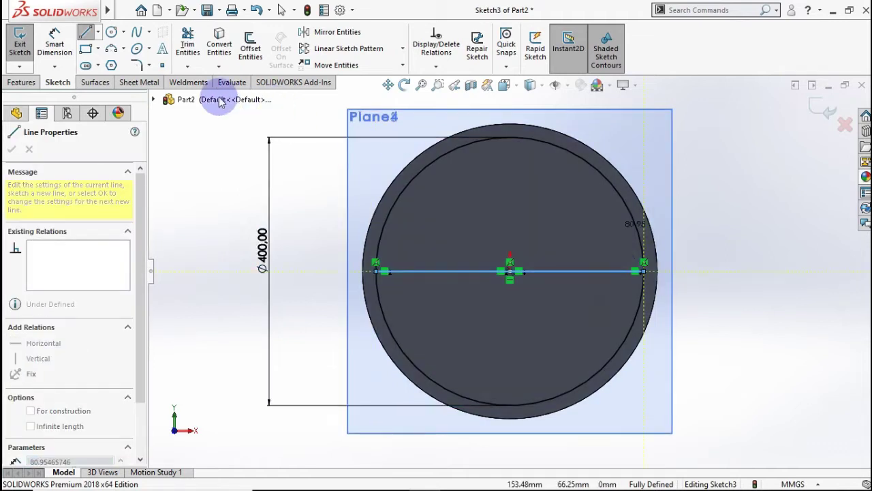
{"action": "left_click", "coordinate": [186, 46]}
{"action": "left_click_drag", "start_coordinate": [352, 150], "coordinate": [452, 199]}
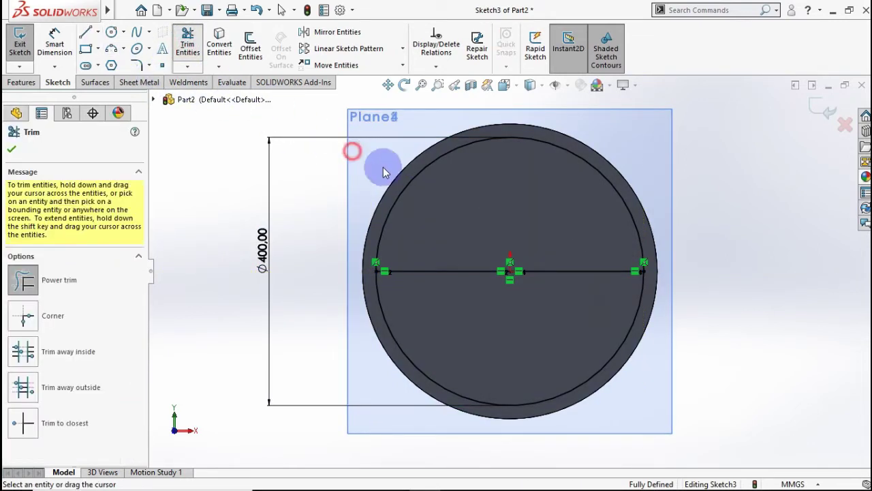
{"action": "left_click", "coordinate": [836, 115]}
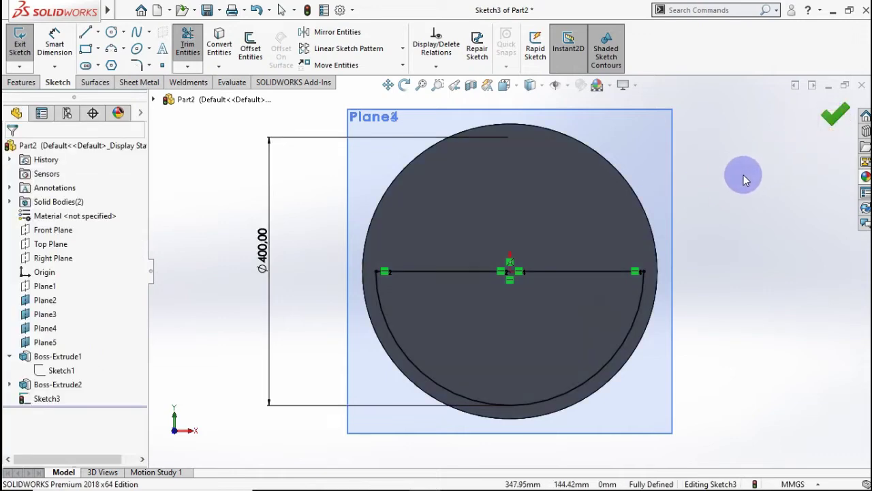
{"action": "middle_click_drag", "start_coordinate": [740, 180], "coordinate": [584, 248]}
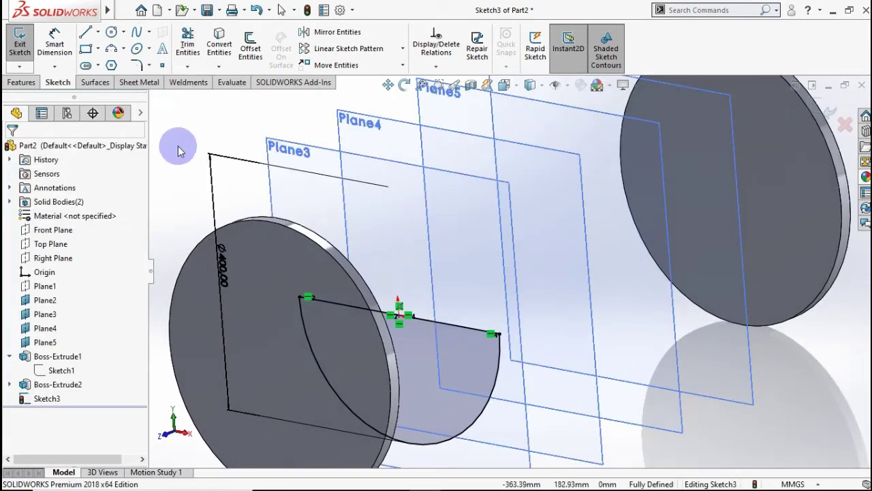
Extrude the semicircular Sketch3 with a 10 mm blind depth
{"action": "left_click", "coordinate": [22, 82]}
{"action": "left_click", "coordinate": [27, 53]}
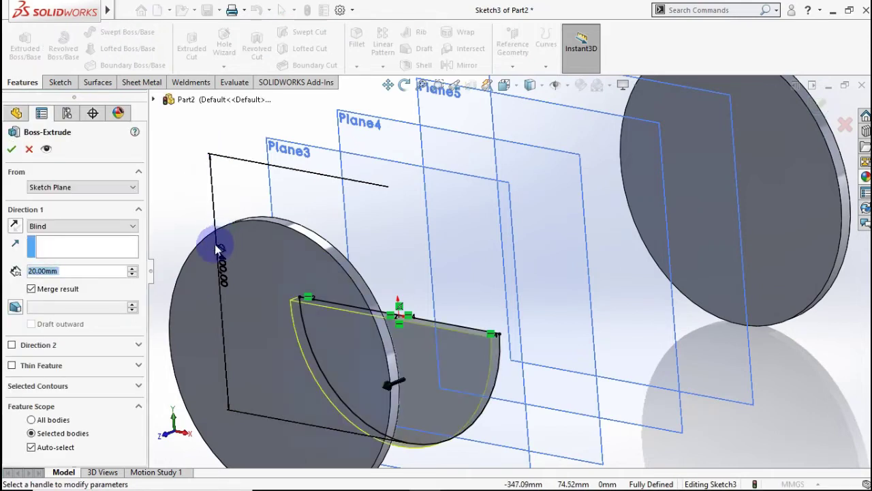
{"action": "type", "text": "10"}
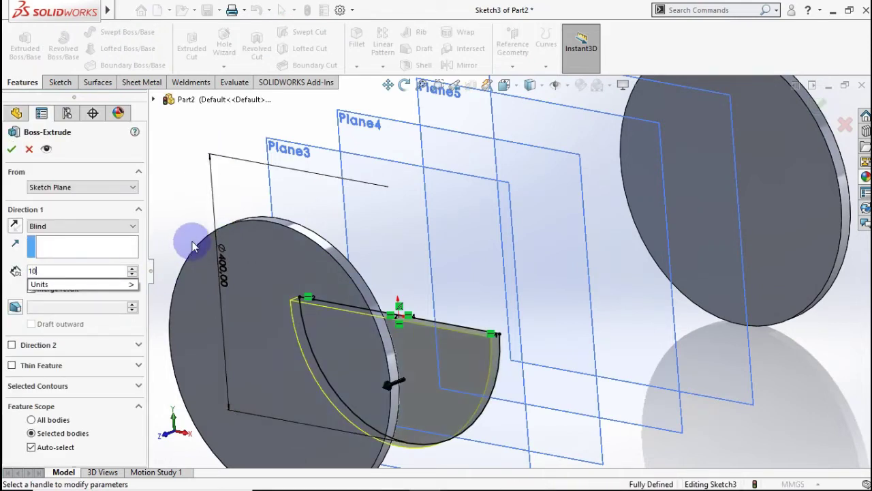
{"action": "left_click", "coordinate": [204, 208]}
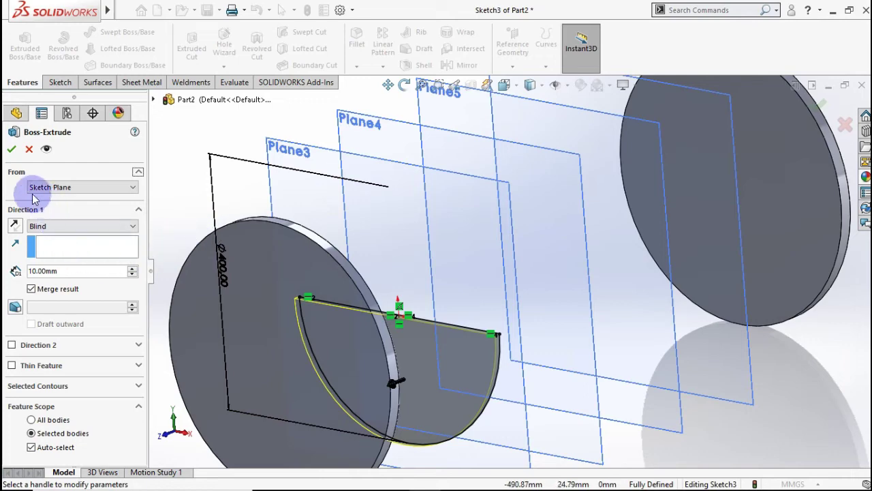
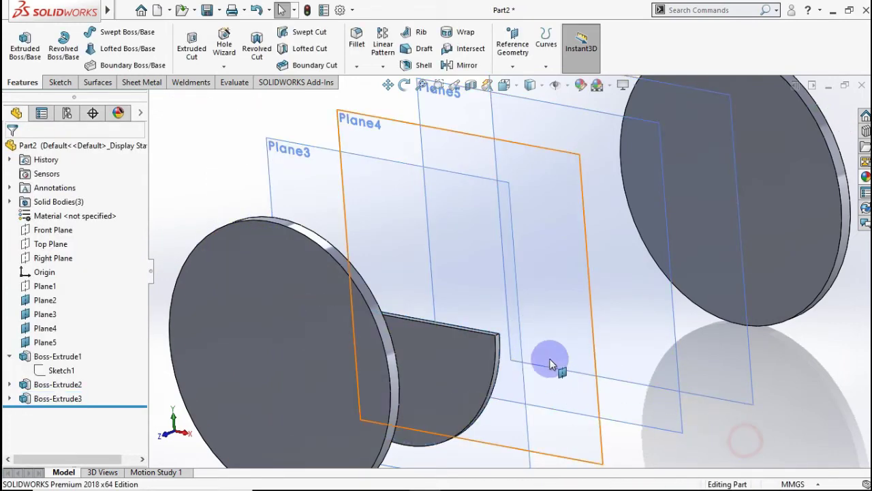
Start a sketch on Plane4 and draw a Ø400 circle centred on the origin
{"action": "left_click", "coordinate": [543, 274]}
{"action": "right_click", "coordinate": [539, 269]}
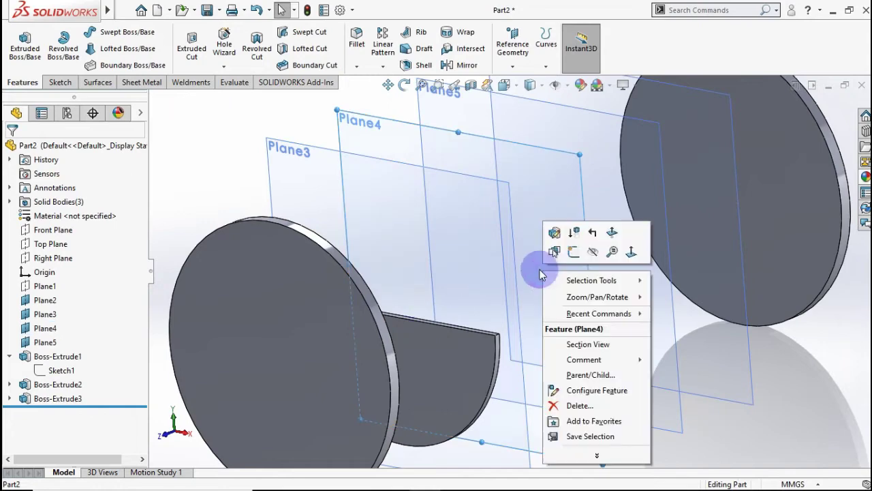
{"action": "left_click", "coordinate": [557, 253]}
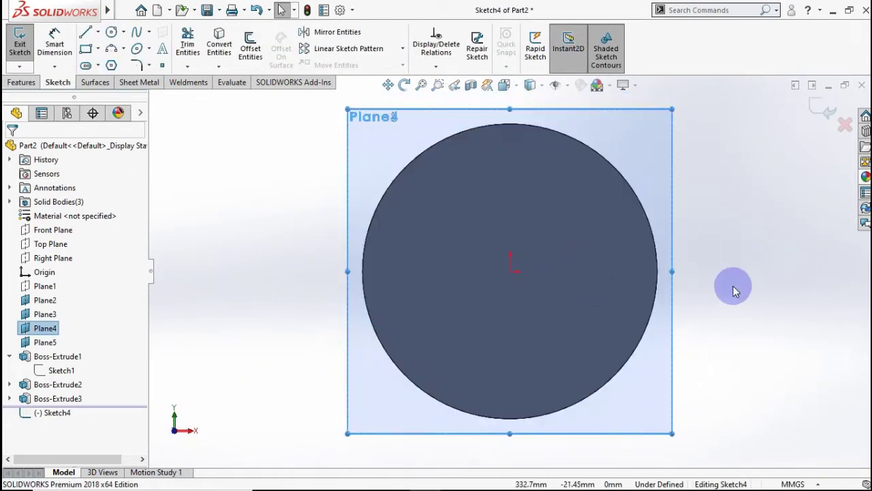
{"action": "left_click", "coordinate": [730, 286]}
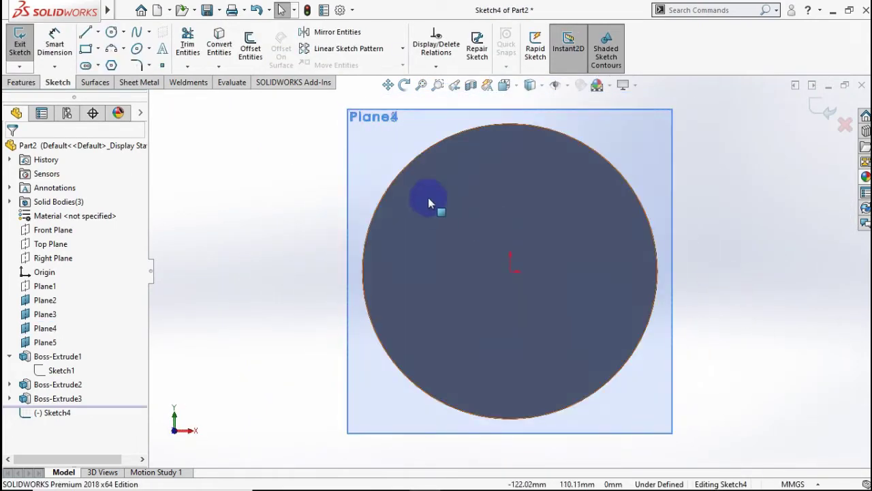
{"action": "left_click", "coordinate": [111, 34]}
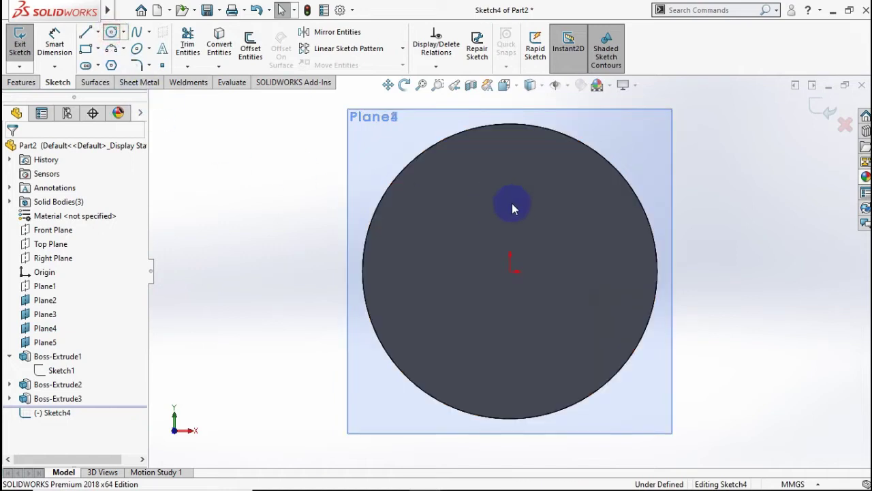
{"action": "left_click", "coordinate": [511, 273]}
{"action": "left_click", "coordinate": [453, 196]}
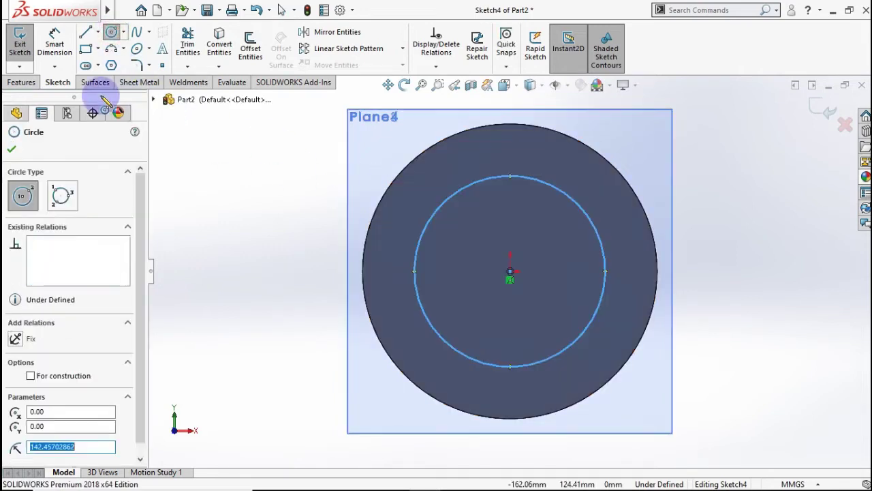
{"action": "left_click", "coordinate": [55, 44]}
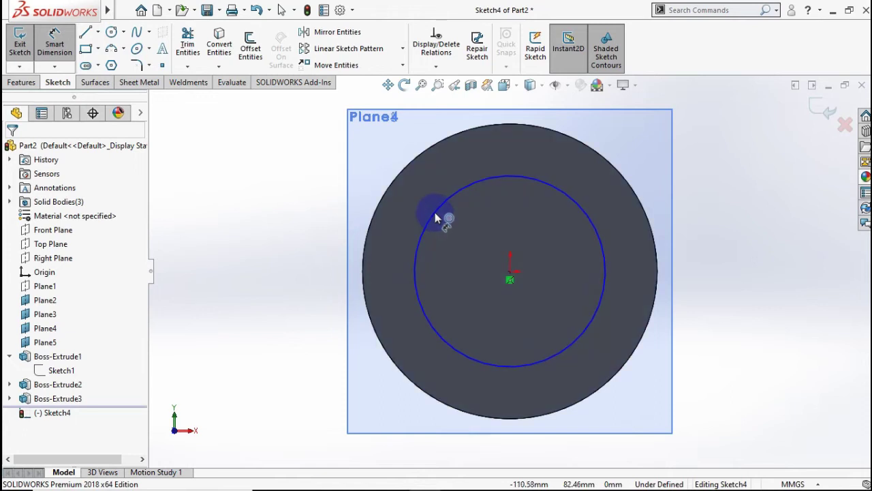
{"action": "left_click", "coordinate": [434, 212]}
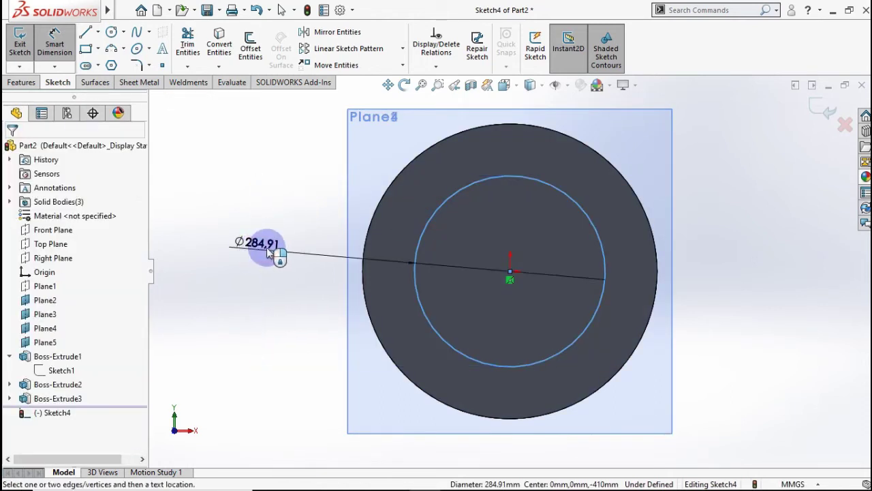
{"action": "left_click", "coordinate": [271, 252]}
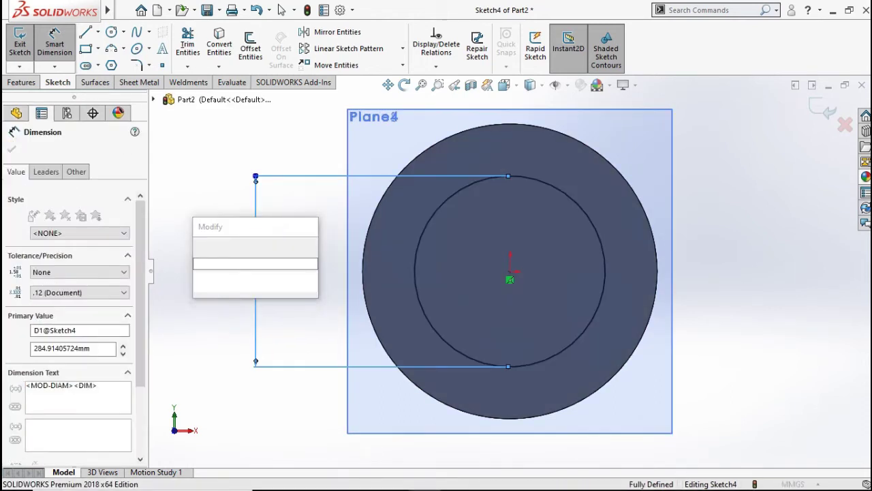
{"action": "type", "text": "400"}
{"action": "left_click", "coordinate": [201, 246]}
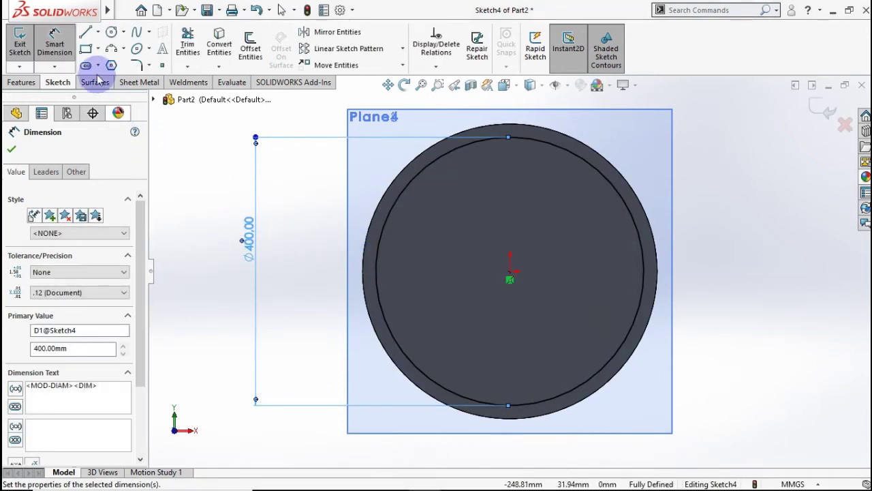
Draw a horizontal line across the circle's quadrants and trim away the lower arc
{"action": "key", "text": "l"}
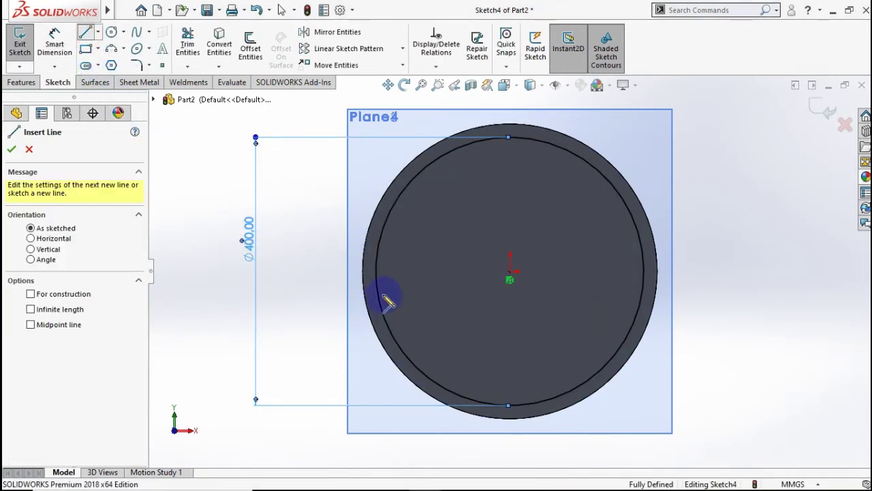
{"action": "left_click", "coordinate": [375, 271]}
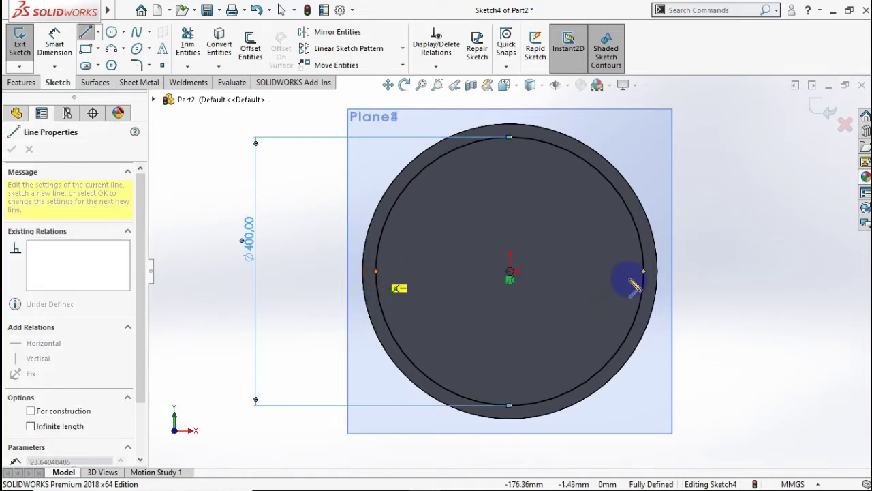
{"action": "left_click", "coordinate": [643, 271]}
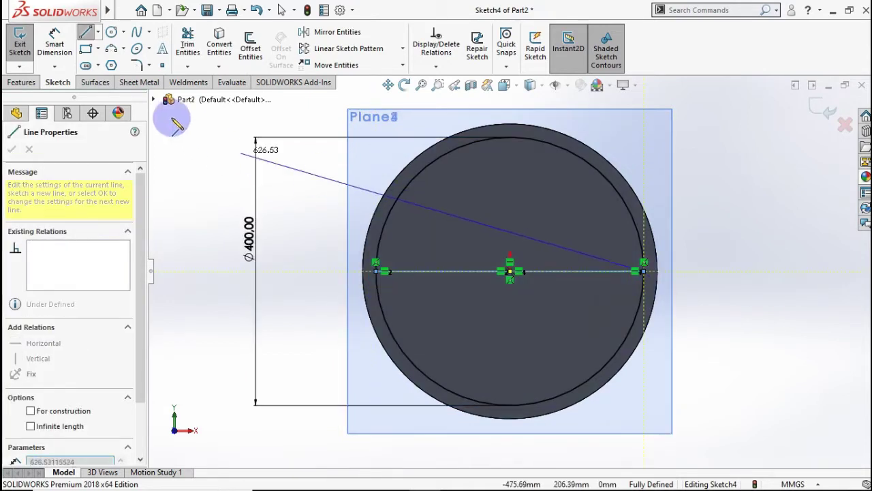
{"action": "left_click", "coordinate": [187, 42]}
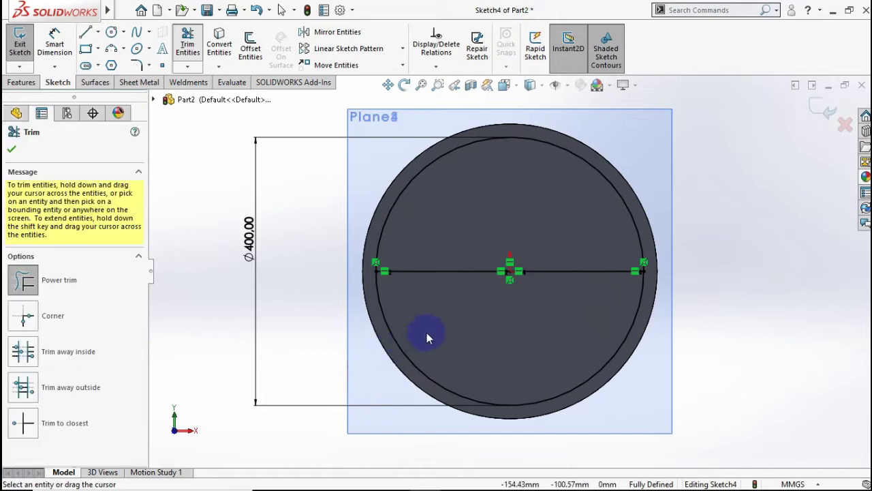
{"action": "left_click_drag", "start_coordinate": [455, 315], "coordinate": [387, 347]}
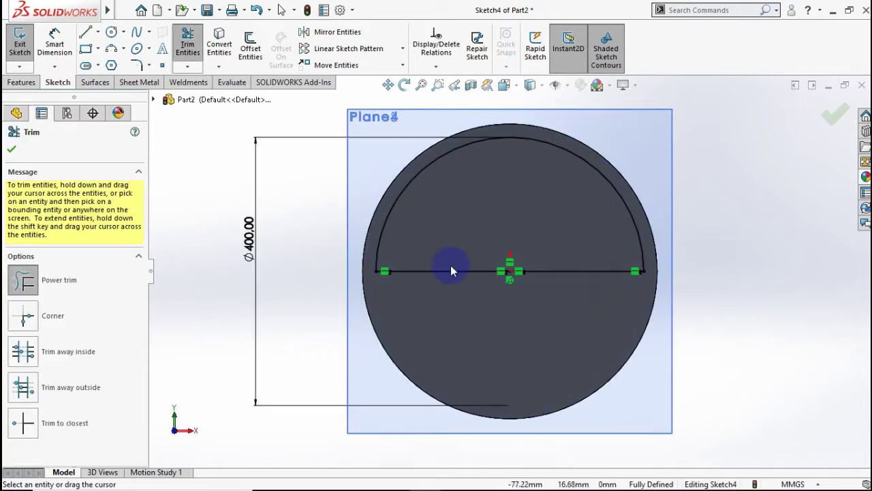
{"action": "middle_click_drag", "start_coordinate": [450, 265], "coordinate": [402, 293]}
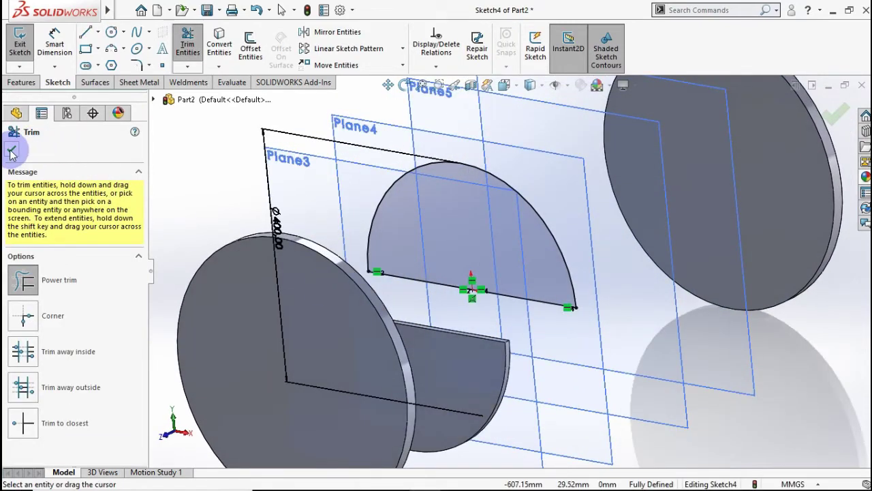
{"action": "left_click", "coordinate": [11, 151]}
Extrude the half-disc sketch 10 mm and return to the isometric view
{"action": "left_click", "coordinate": [22, 82]}
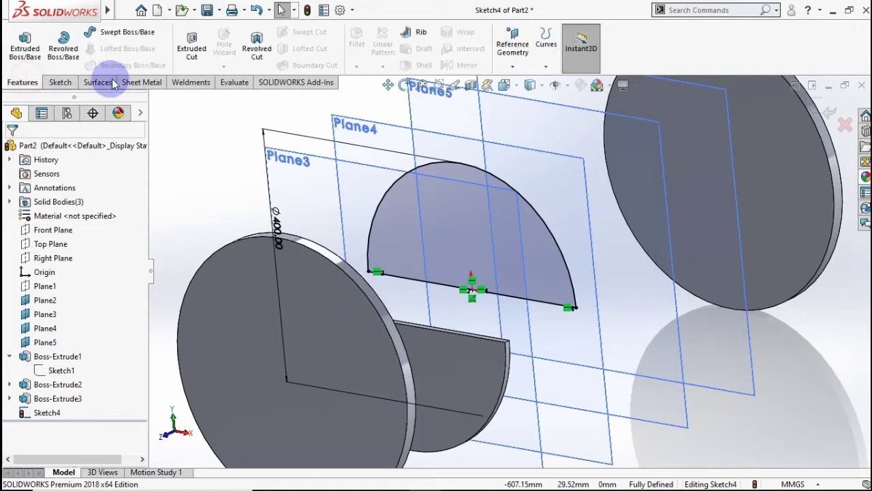
{"action": "left_click", "coordinate": [26, 45]}
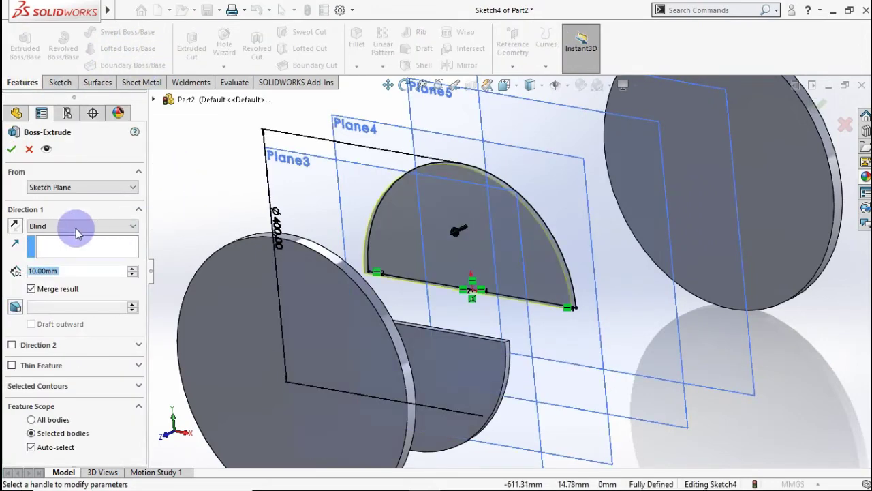
{"action": "left_click", "coordinate": [9, 151]}
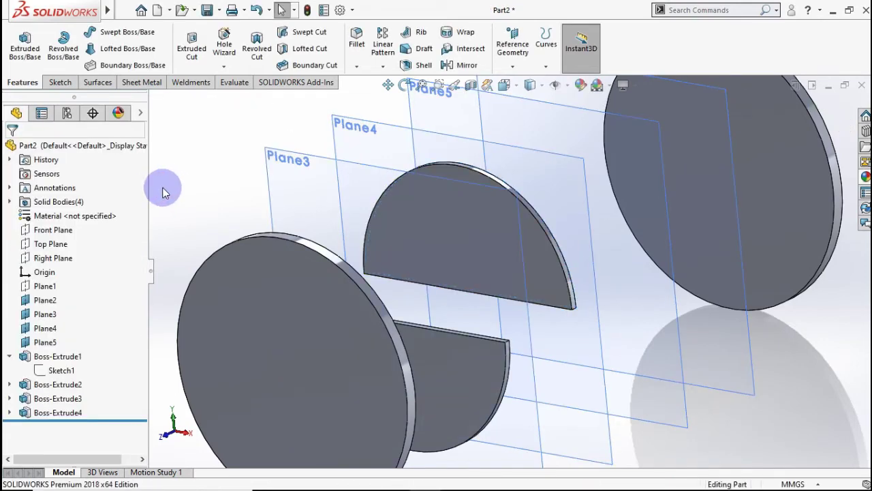
{"action": "key", "text": "ctrl+7"}
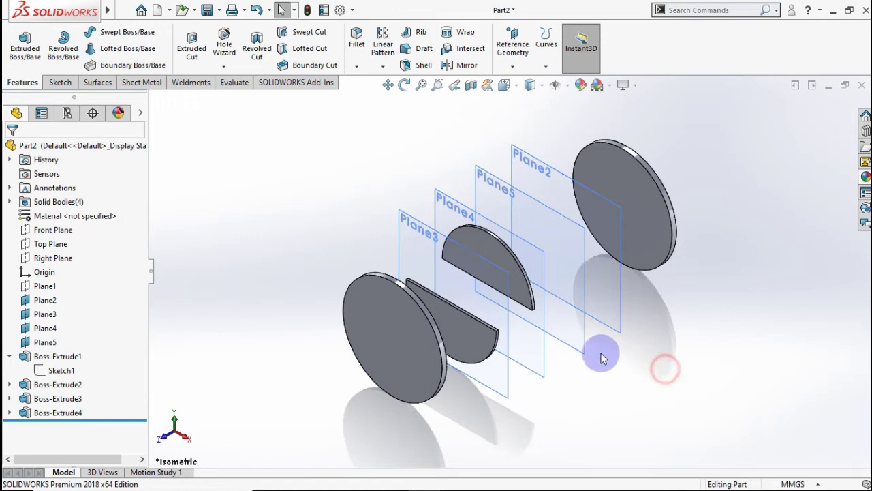
Sketch on Plane5 and project Sketch3's half-disc outline into it with Convert Entities
{"action": "left_click", "coordinate": [579, 332]}
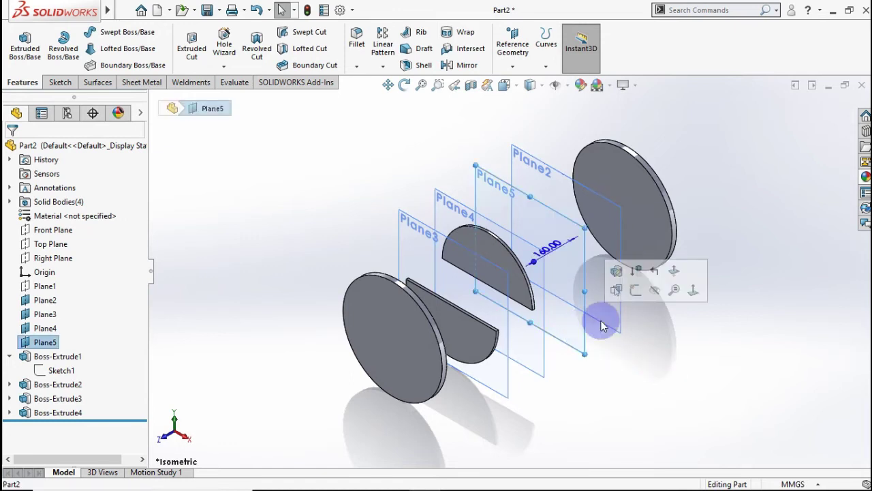
{"action": "left_click", "coordinate": [631, 292]}
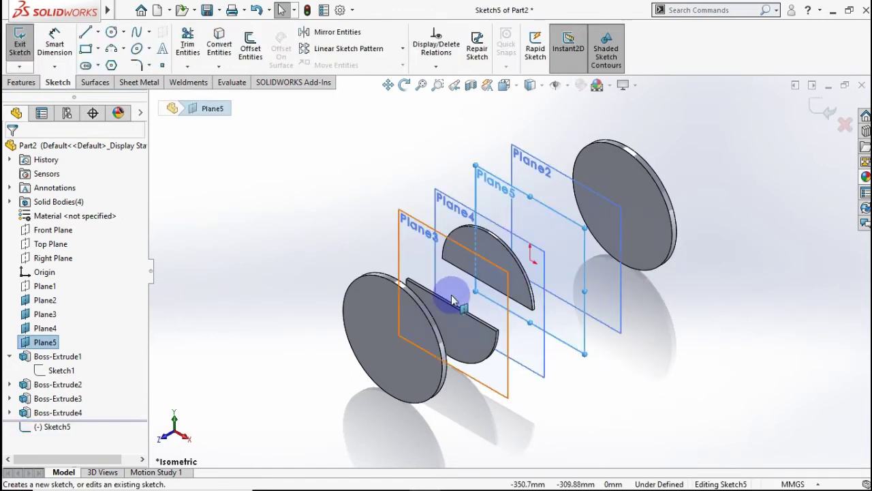
{"action": "left_click", "coordinate": [10, 358]}
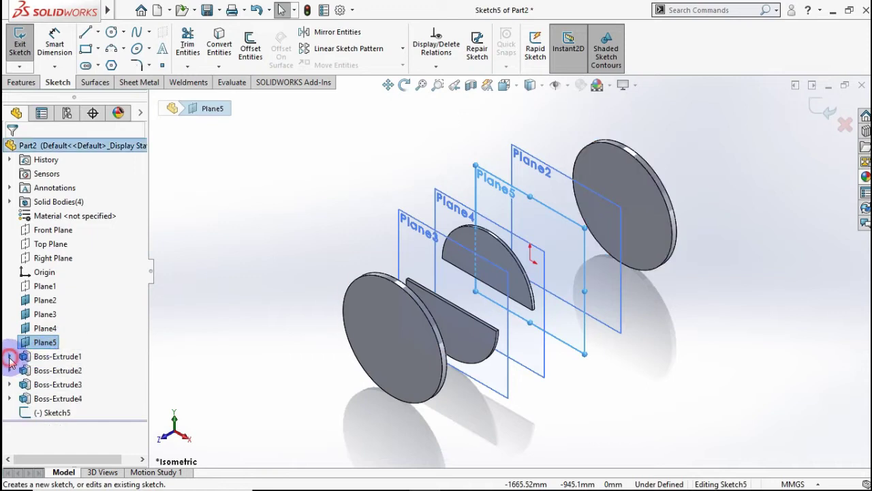
{"action": "left_click", "coordinate": [10, 384]}
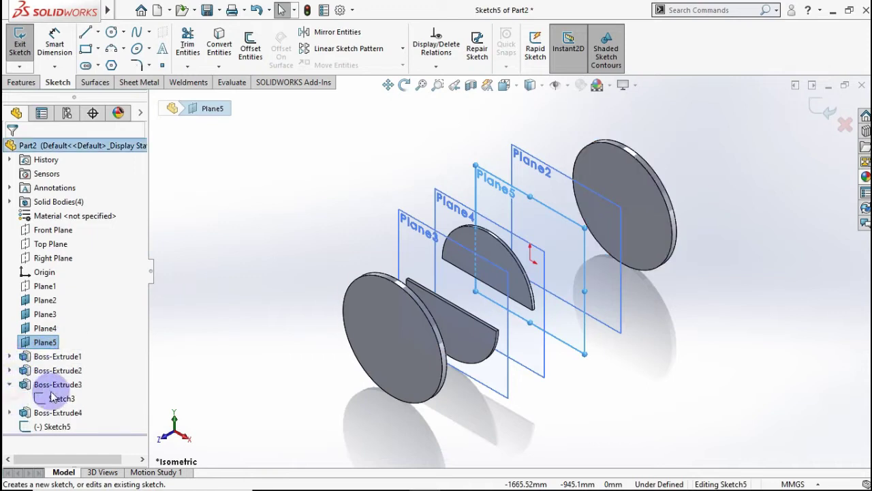
{"action": "left_click", "coordinate": [53, 399]}
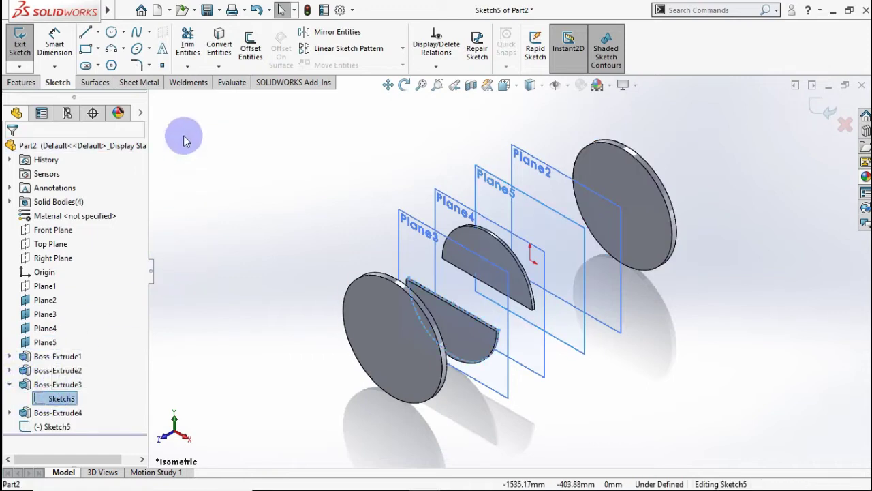
{"action": "left_click", "coordinate": [215, 53]}
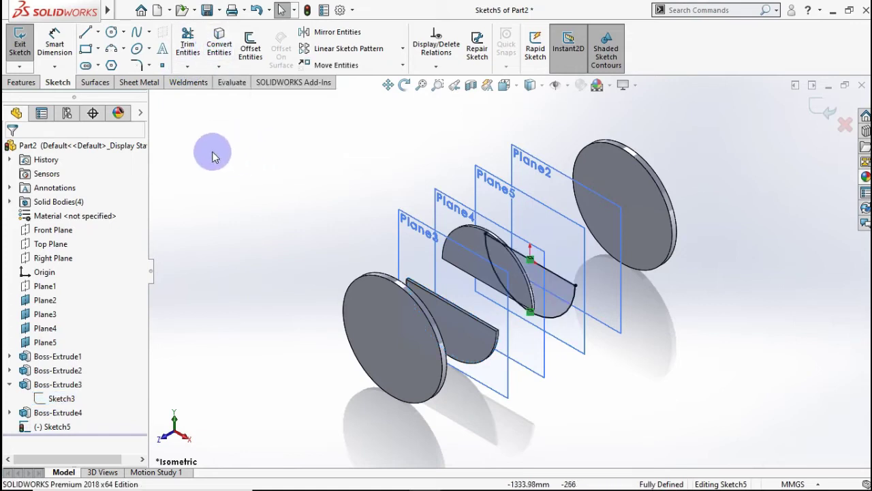
Extrude the projected half-disc outline 10 mm as a new body
{"action": "left_click", "coordinate": [25, 83]}
{"action": "left_click", "coordinate": [24, 46]}
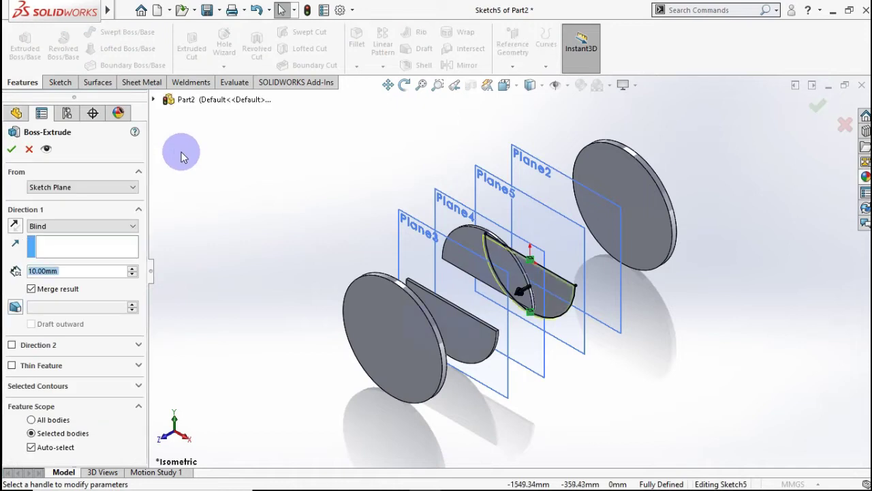
{"action": "left_click", "coordinate": [12, 150]}
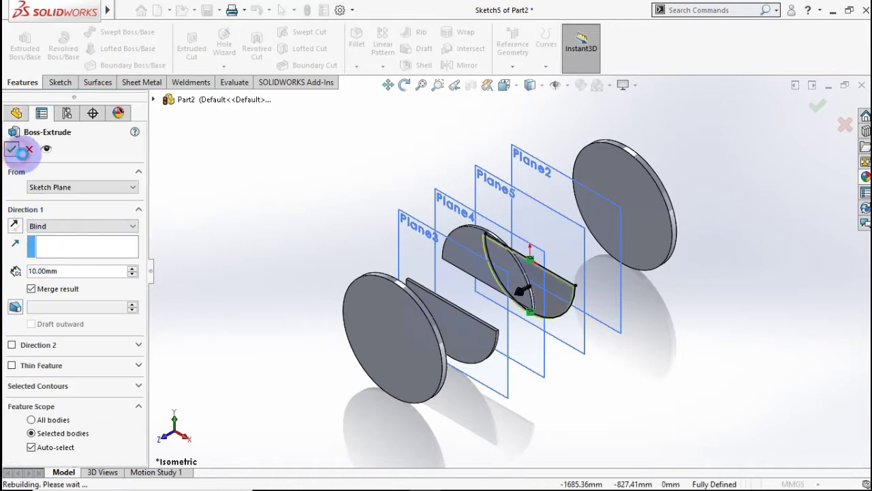
{"action": "left_click", "coordinate": [629, 364]}
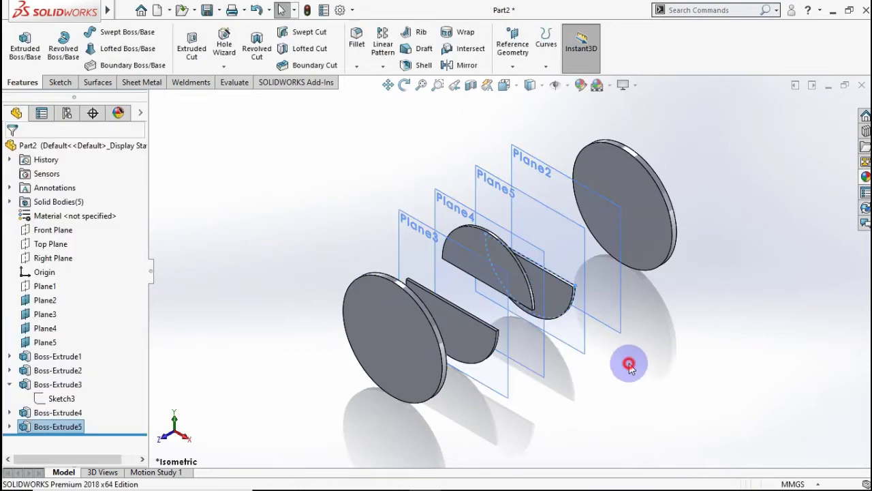
{"action": "left_click", "coordinate": [613, 292]}
Sketch on Plane2, convert Sketch4's half-disc outline, and extrude it 10 mm
{"action": "right_click", "coordinate": [612, 292]}
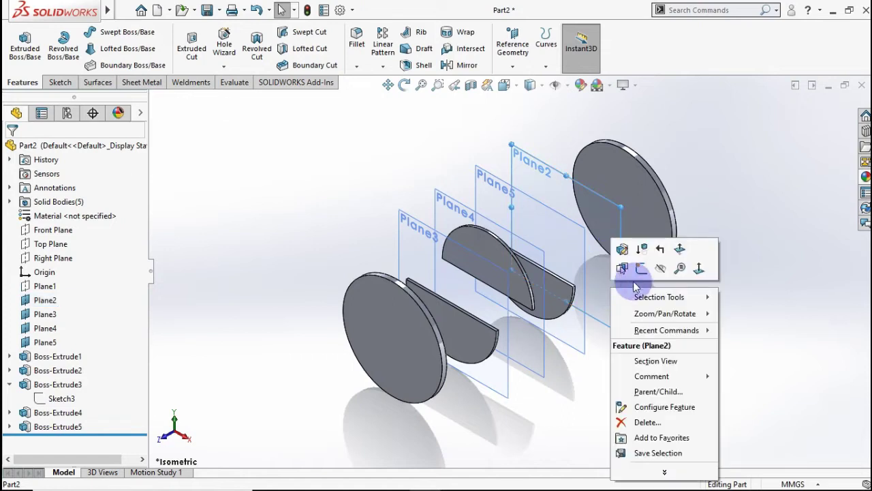
{"action": "left_click", "coordinate": [641, 269]}
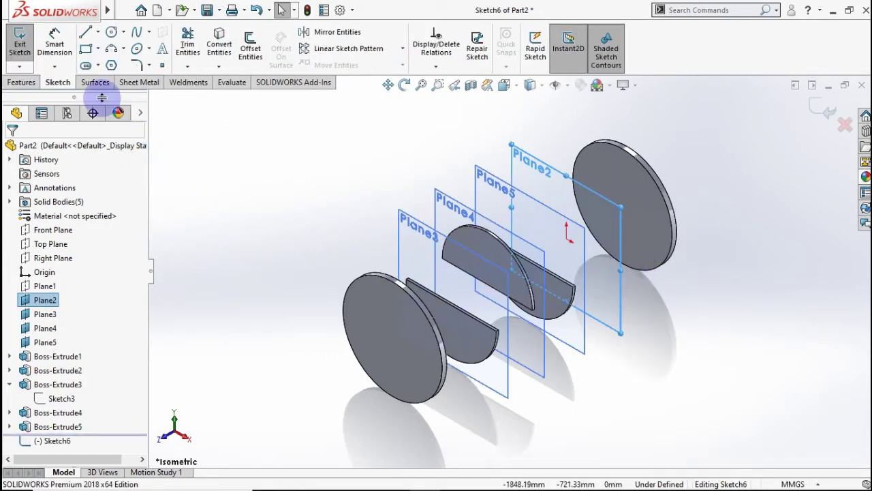
{"action": "left_click", "coordinate": [9, 412]}
{"action": "left_click", "coordinate": [60, 425]}
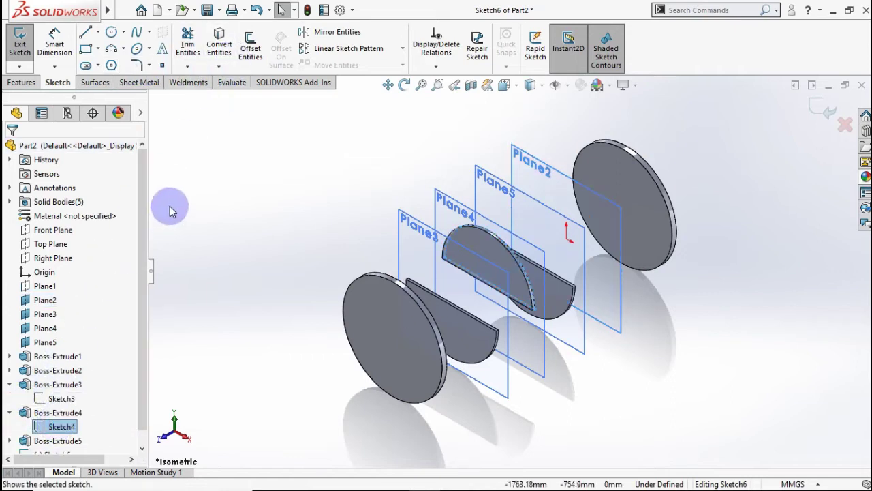
{"action": "left_click", "coordinate": [218, 49]}
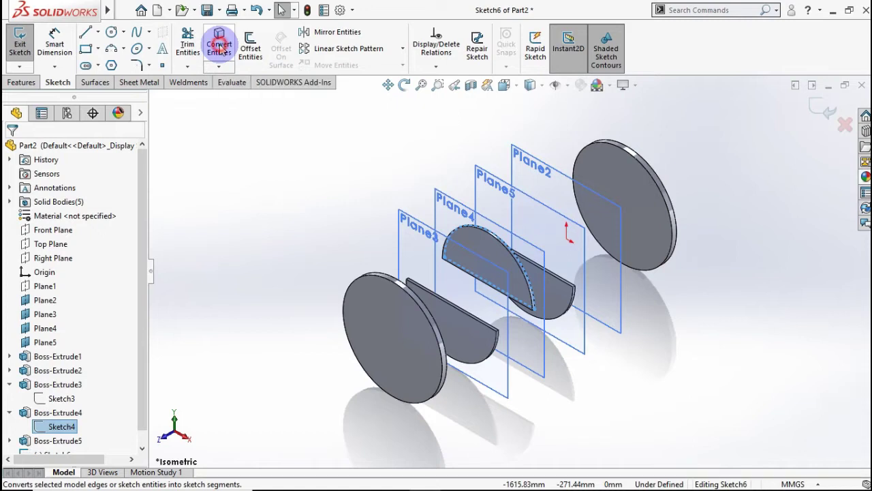
{"action": "left_click", "coordinate": [26, 87]}
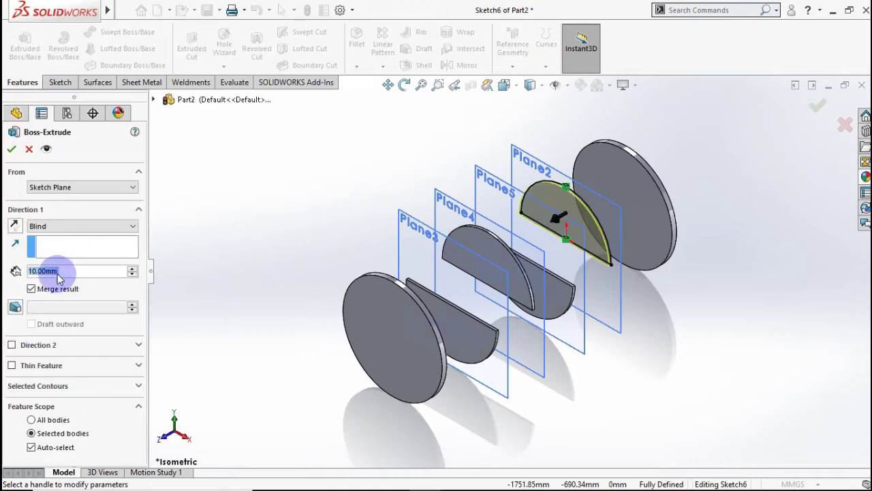
{"action": "left_click", "coordinate": [11, 150]}
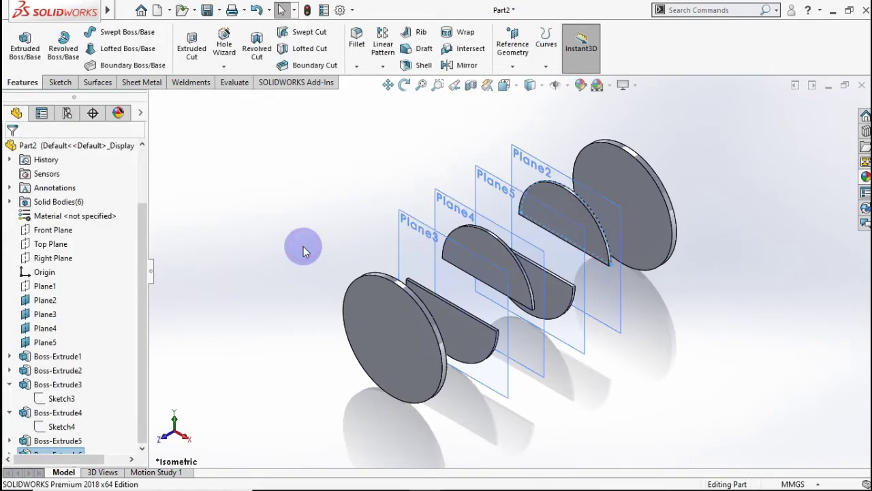
Hide reference planes Plane3, Plane4, Plane5 and Plane2
{"action": "right_click", "coordinate": [500, 387]}
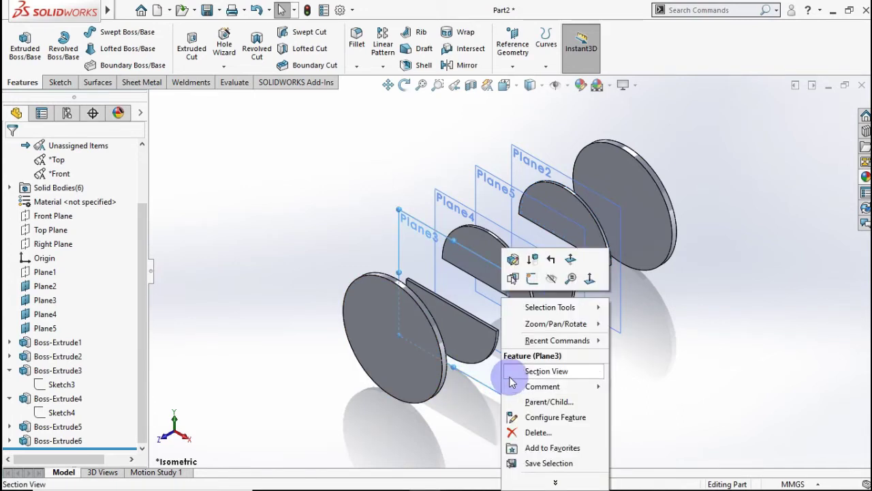
{"action": "left_click", "coordinate": [561, 279]}
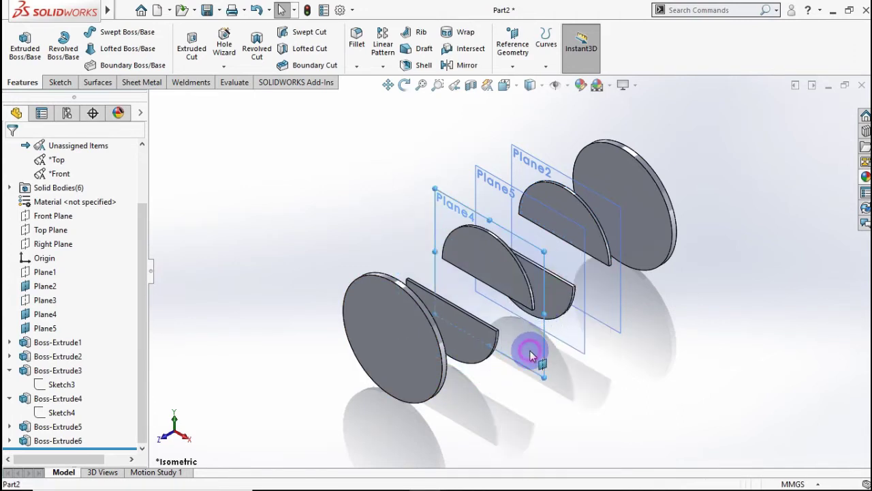
{"action": "right_click", "coordinate": [531, 354]}
{"action": "left_click", "coordinate": [576, 278]}
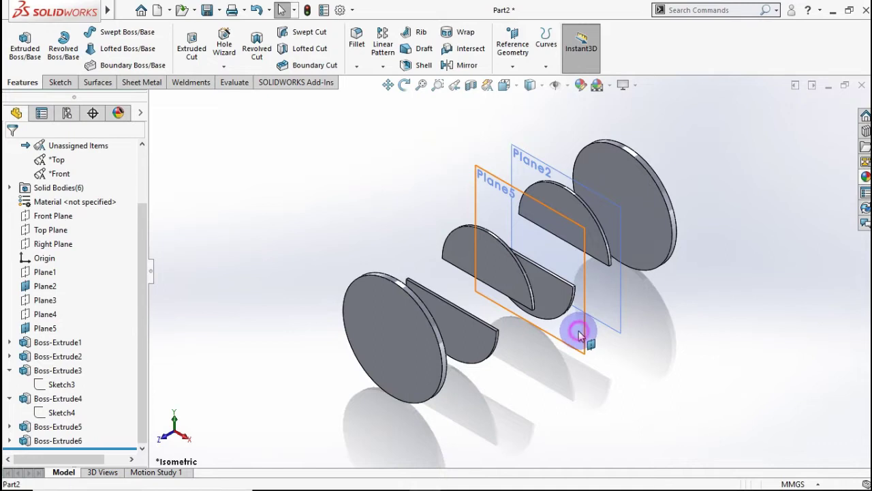
{"action": "right_click", "coordinate": [579, 334]}
{"action": "left_click", "coordinate": [627, 281]}
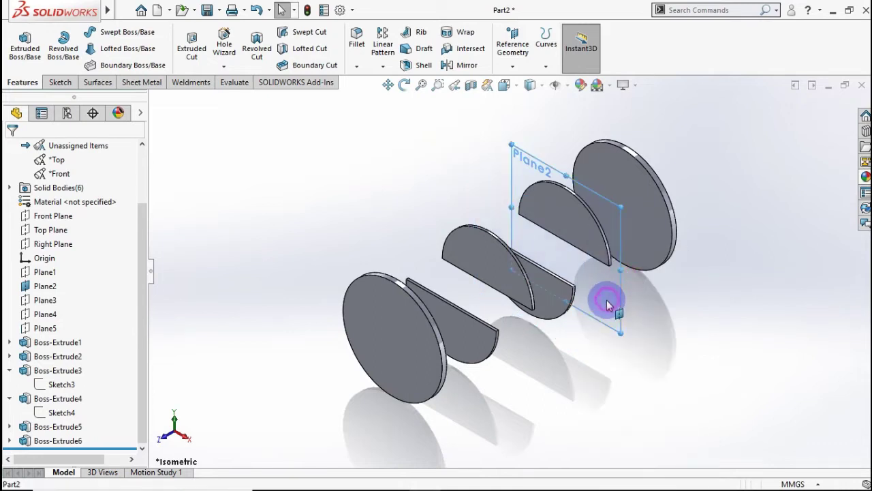
{"action": "right_click", "coordinate": [608, 302]}
{"action": "left_click", "coordinate": [658, 279]}
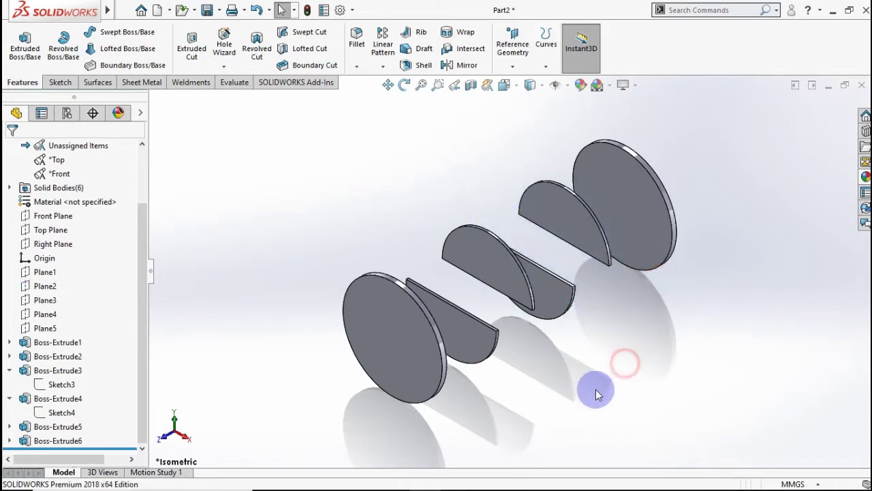
Rotate the view and start a new sketch on the end disc's front face
{"action": "mouse_move", "coordinate": [574, 359]}
{"action": "middle_mouse_down"}
{"action": "mouse_move", "coordinate": [518, 362]}
{"action": "mouse_move", "coordinate": [600, 316]}
{"action": "mouse_move", "coordinate": [556, 335]}
{"action": "middle_mouse_up"}
{"action": "left_click", "coordinate": [468, 332]}
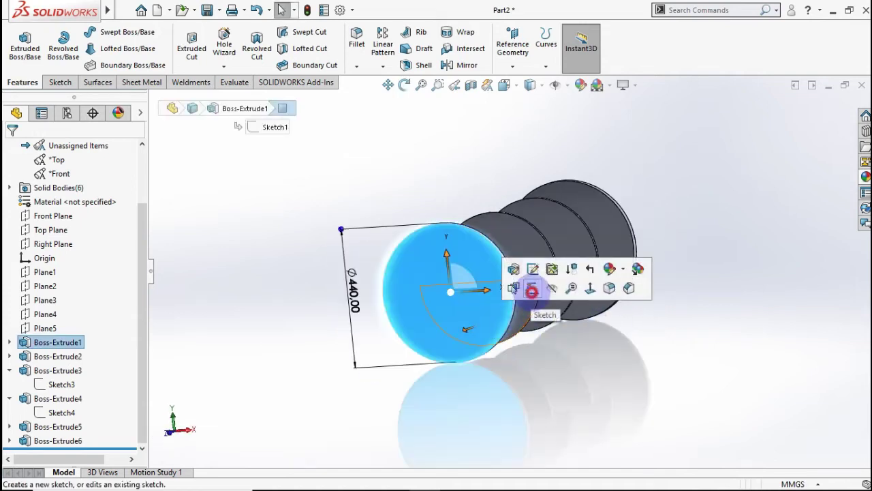
{"action": "left_click", "coordinate": [530, 289]}
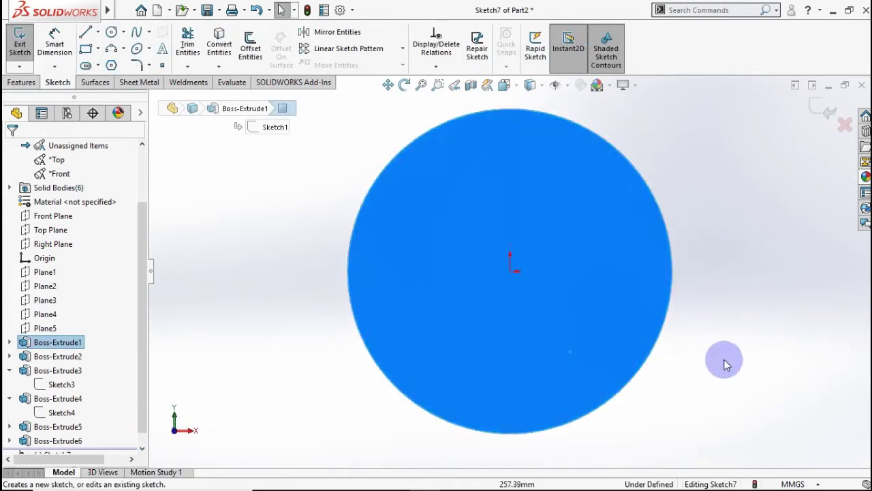
Draw a circle at the origin, dimension it Ø400, and set it for construction
{"action": "left_click", "coordinate": [111, 32]}
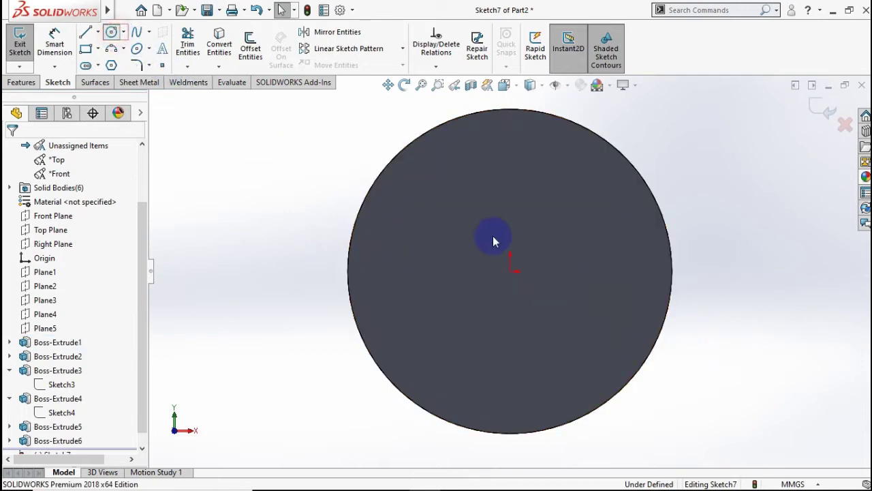
{"action": "left_click", "coordinate": [511, 272]}
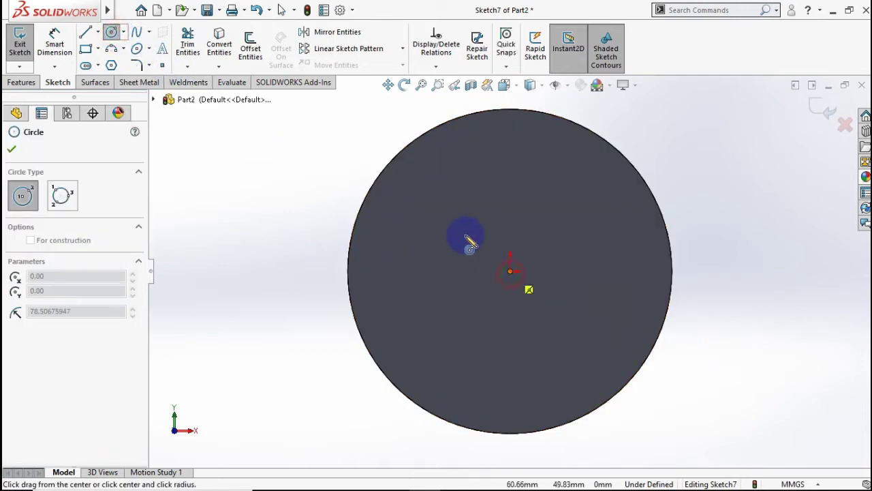
{"action": "left_click", "coordinate": [428, 220]}
{"action": "left_click", "coordinate": [54, 42]}
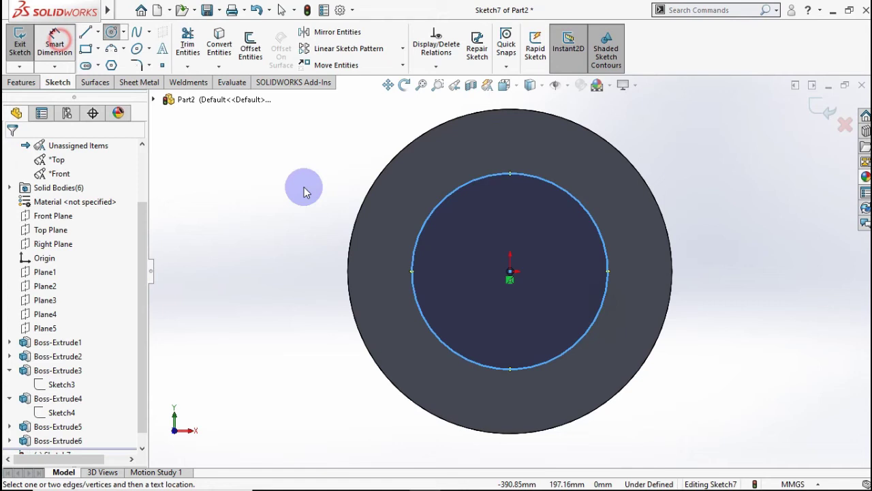
{"action": "left_click", "coordinate": [414, 238]}
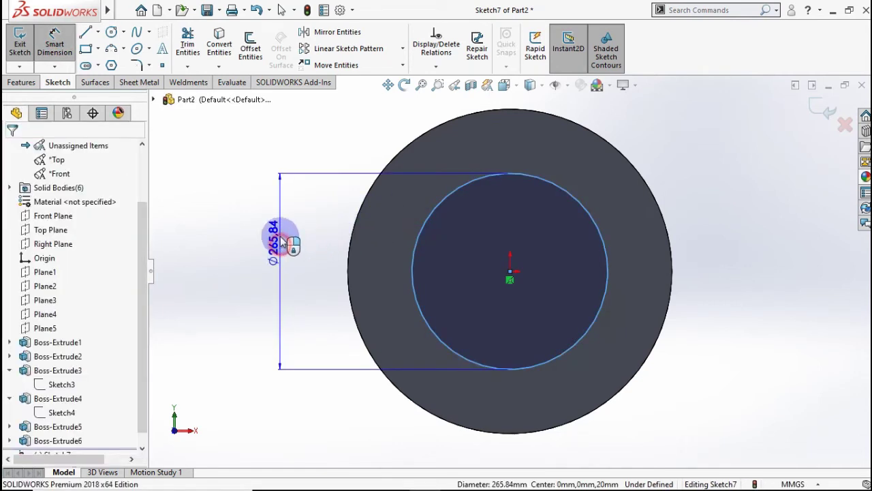
{"action": "left_click", "coordinate": [285, 239]}
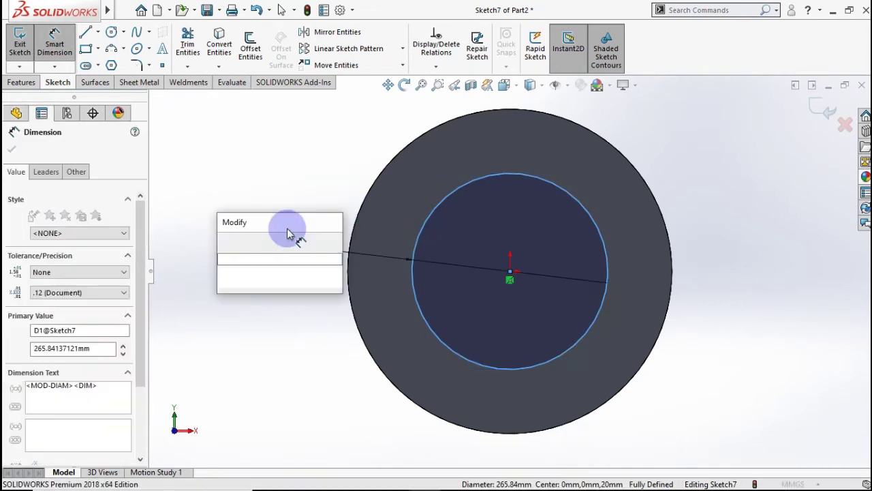
{"action": "type", "text": "400"}
{"action": "key", "text": "Escape"}
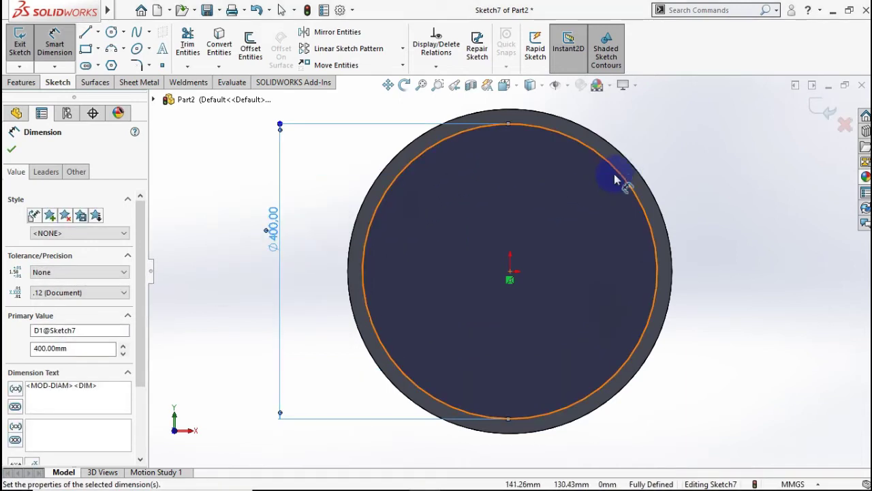
{"action": "key", "text": "Escape"}
{"action": "left_click", "coordinate": [619, 176]}
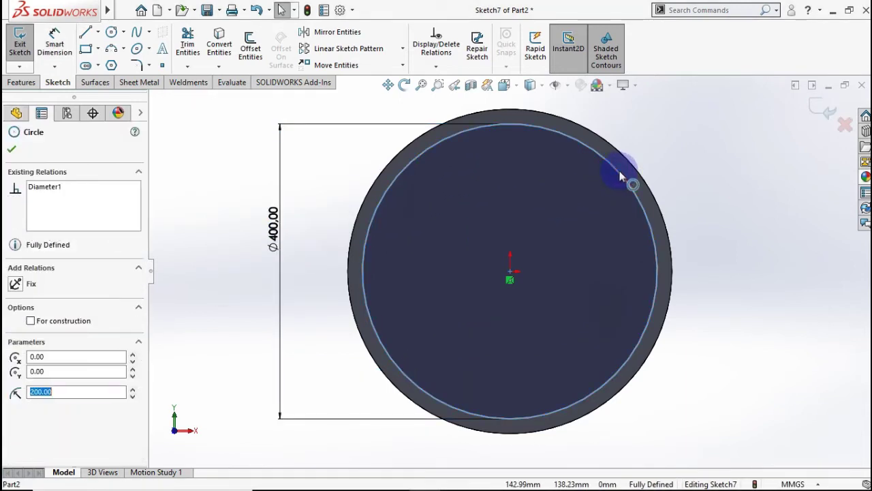
{"action": "right_click", "coordinate": [621, 177]}
{"action": "left_click", "coordinate": [650, 152]}
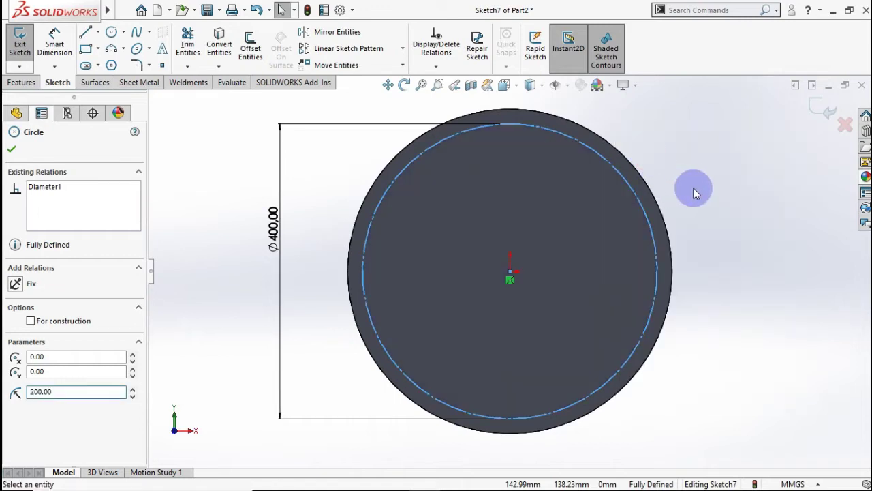
Draw horizontal and vertical centerlines from the origin extending past the Ø400 circle
{"action": "left_click", "coordinate": [101, 35]}
{"action": "left_click", "coordinate": [99, 32]}
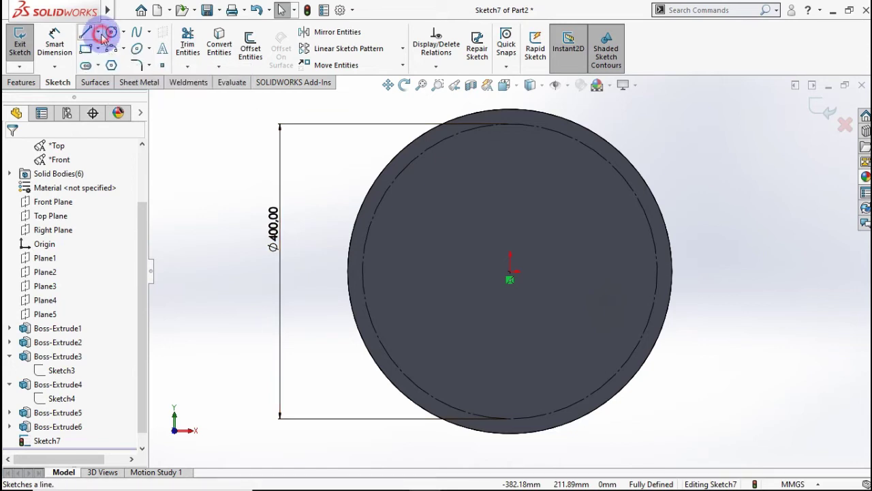
{"action": "left_click", "coordinate": [100, 61]}
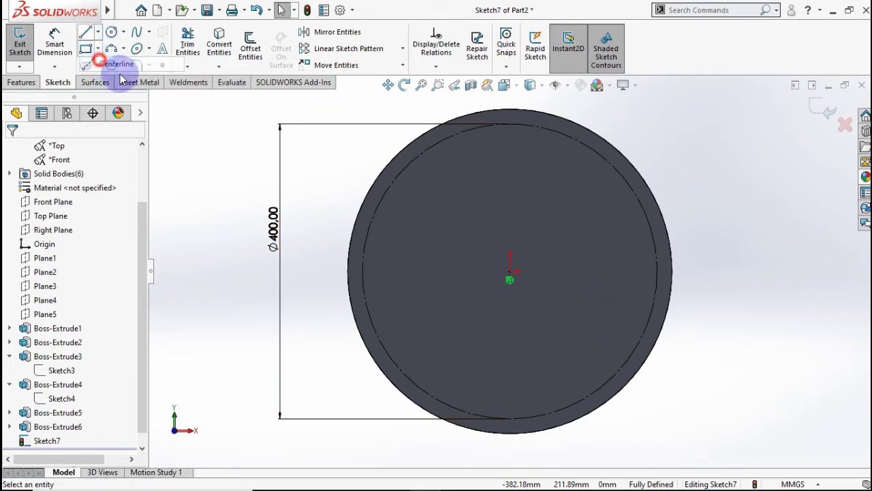
{"action": "left_click", "coordinate": [509, 272]}
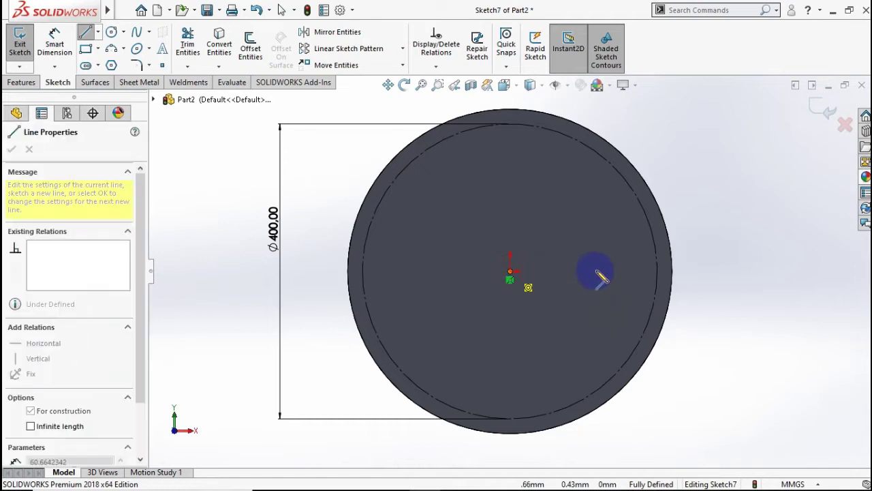
{"action": "left_click", "coordinate": [688, 271]}
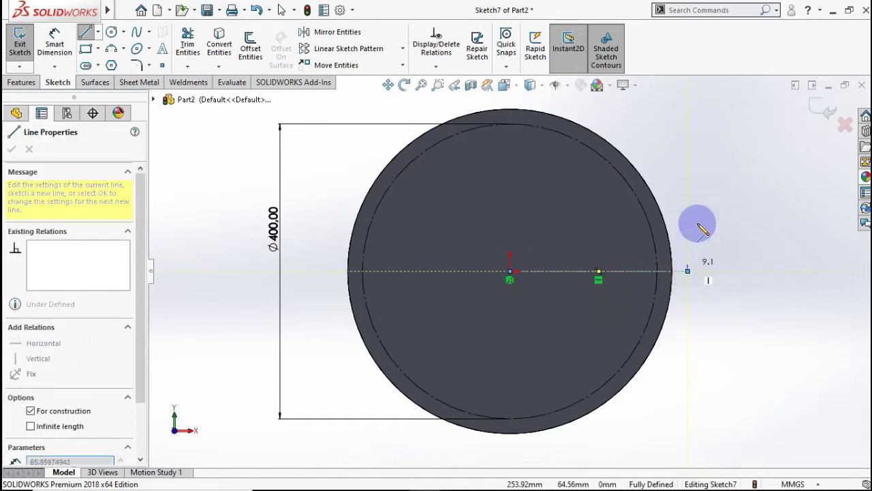
{"action": "left_click", "coordinate": [509, 272]}
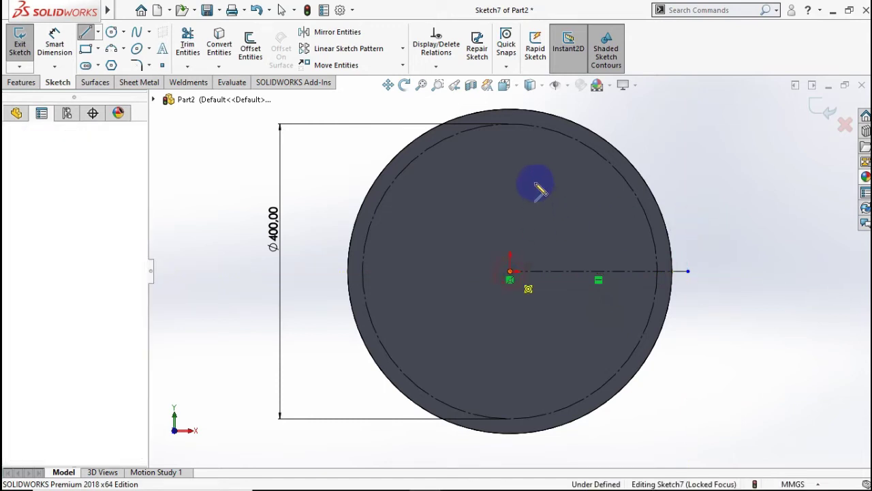
{"action": "scroll", "coordinate": [517, 140], "scroll_direction": "up", "scroll_amount": 2}
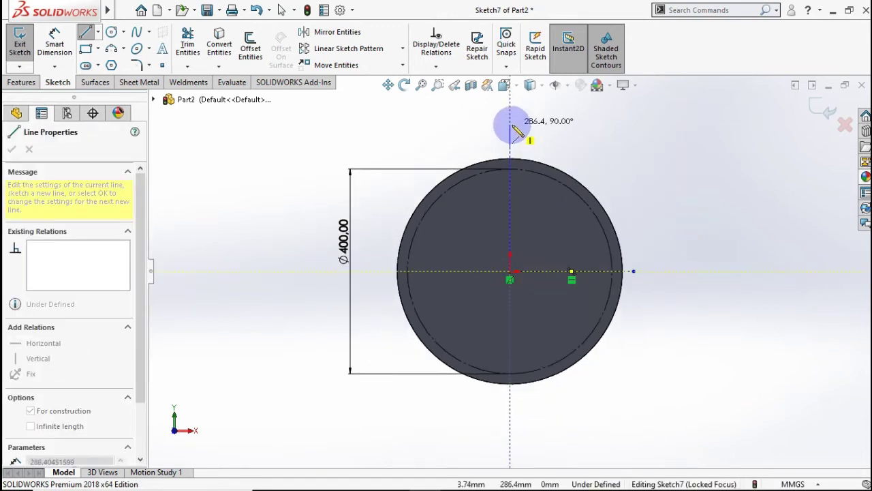
{"action": "left_click", "coordinate": [509, 125]}
{"action": "key", "text": "Escape"}
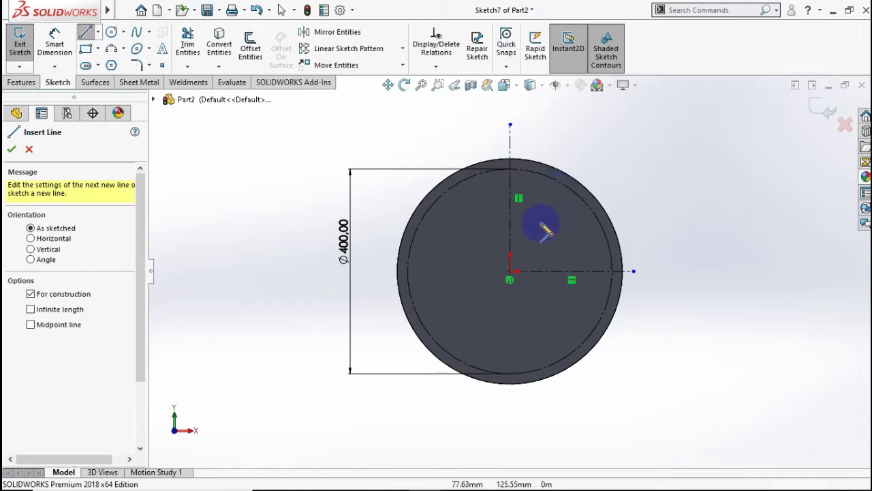
{"action": "scroll", "coordinate": [543, 229], "scroll_direction": "down", "scroll_amount": 3}
Draw a small circle on the vertical centerline and dimension it Ø25 mm
{"action": "left_click", "coordinate": [114, 34]}
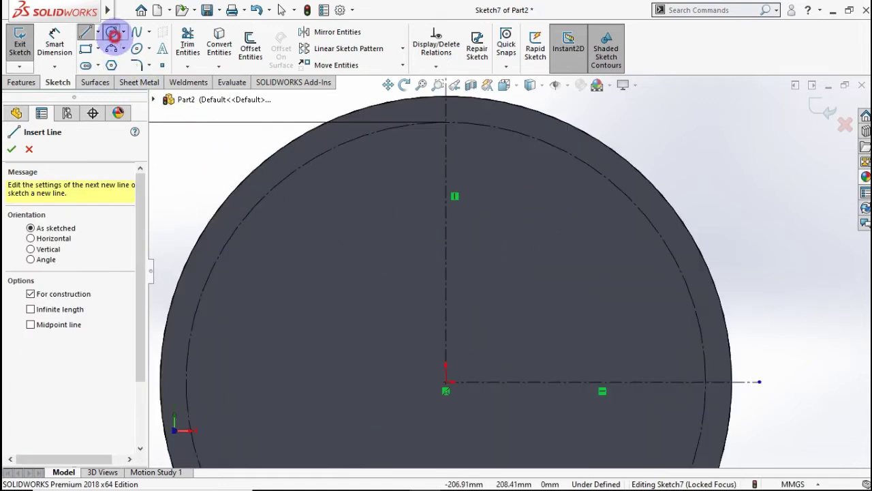
{"action": "scroll", "coordinate": [451, 354], "scroll_direction": "down", "scroll_amount": 1}
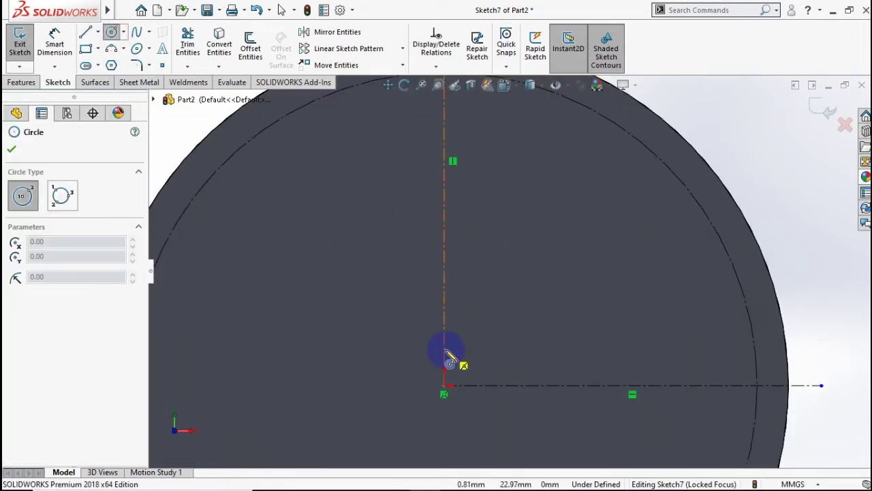
{"action": "left_click", "coordinate": [450, 352]}
{"action": "left_click", "coordinate": [472, 348]}
{"action": "left_click", "coordinate": [54, 45]}
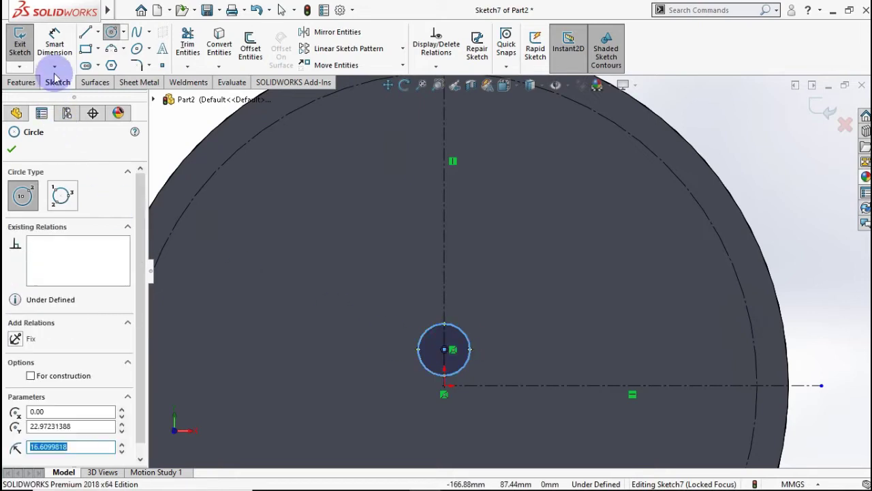
{"action": "left_click", "coordinate": [425, 340]}
{"action": "scroll", "coordinate": [384, 349], "scroll_direction": "up", "scroll_amount": 2}
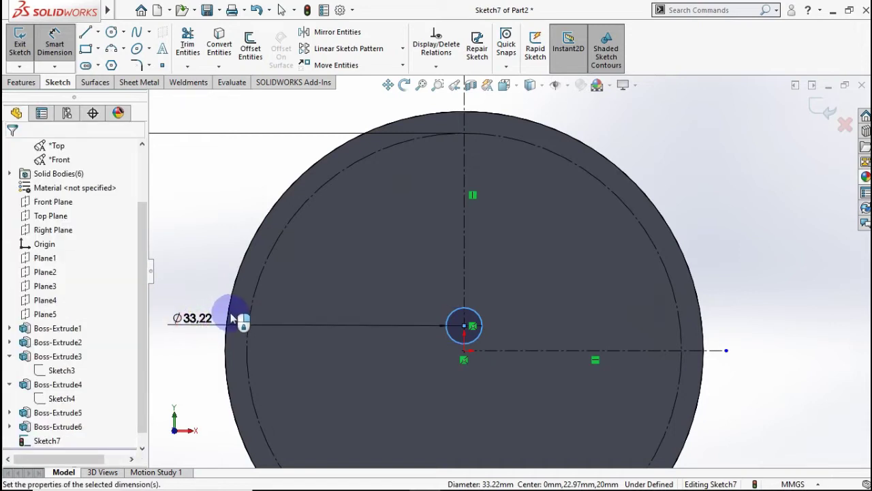
{"action": "left_click", "coordinate": [232, 318]}
{"action": "type", "text": "25"}
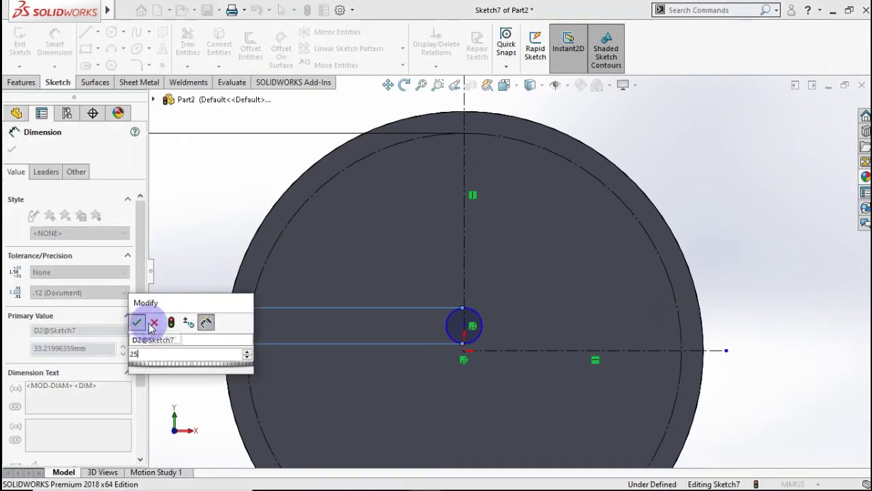
{"action": "left_click", "coordinate": [138, 323]}
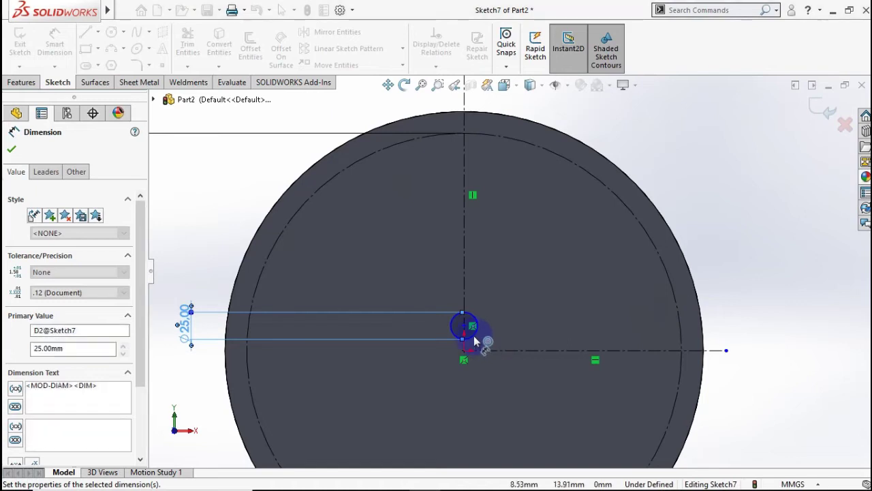
Dimension the circle's centre 20 mm above the horizontal centerline
{"action": "left_click", "coordinate": [490, 353]}
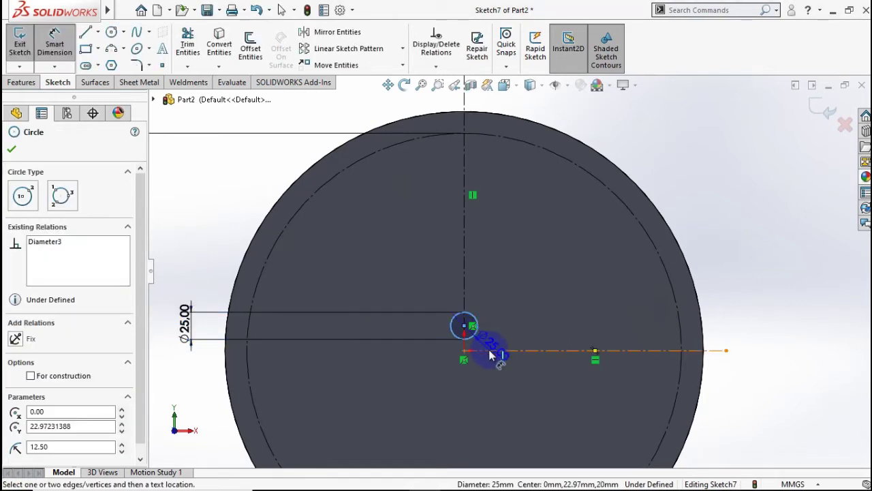
{"action": "left_click", "coordinate": [470, 350]}
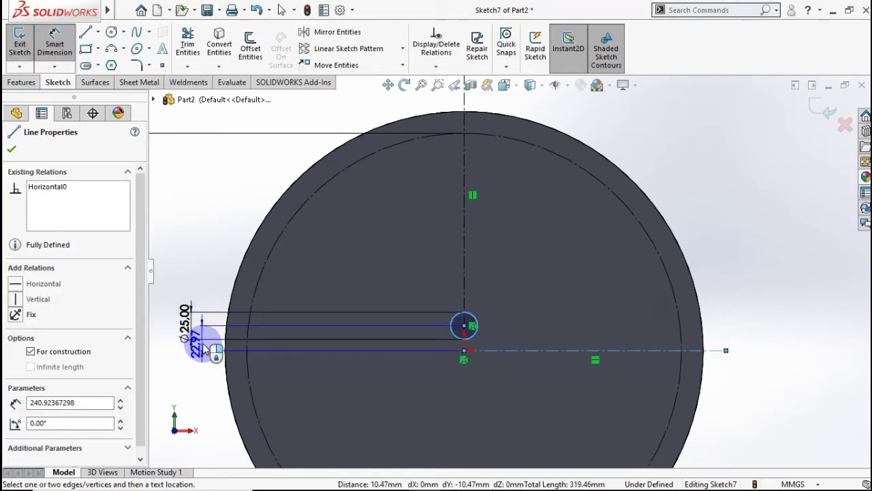
{"action": "left_click", "coordinate": [203, 348]}
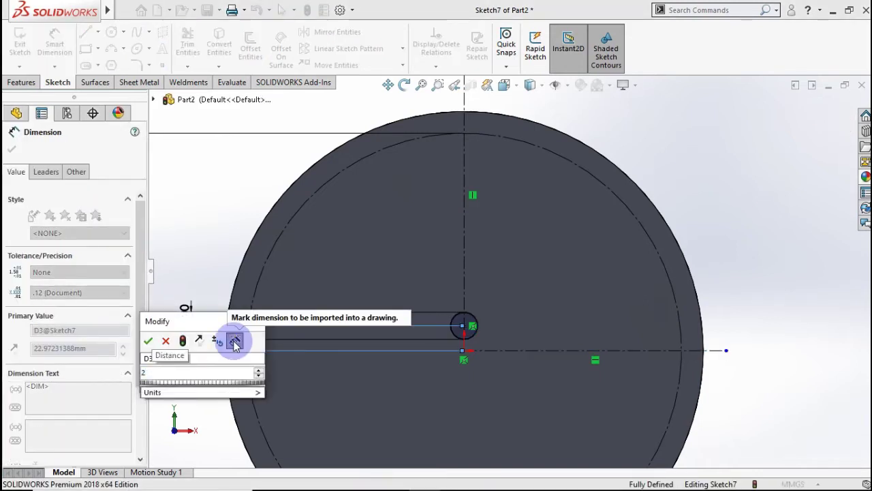
{"action": "left_click", "coordinate": [148, 340]}
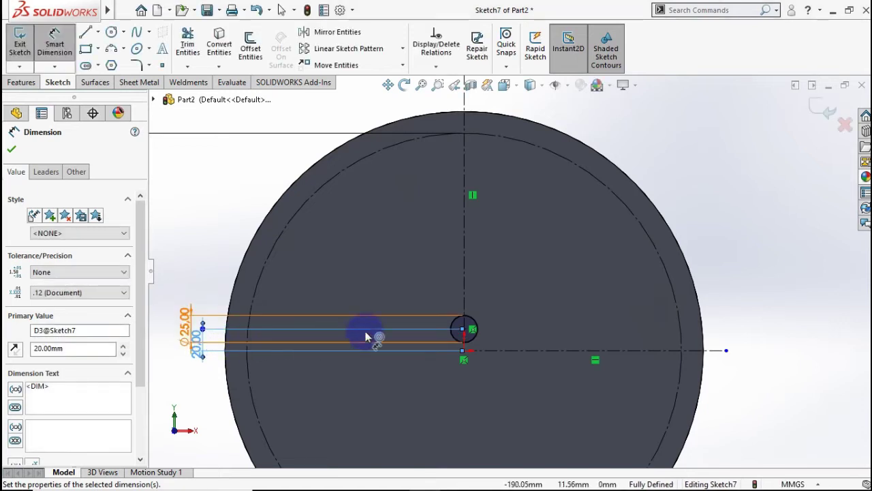
{"action": "scroll", "coordinate": [534, 323], "scroll_direction": "down", "scroll_amount": 2}
{"action": "scroll", "coordinate": [535, 317], "scroll_direction": "down", "scroll_amount": 1}
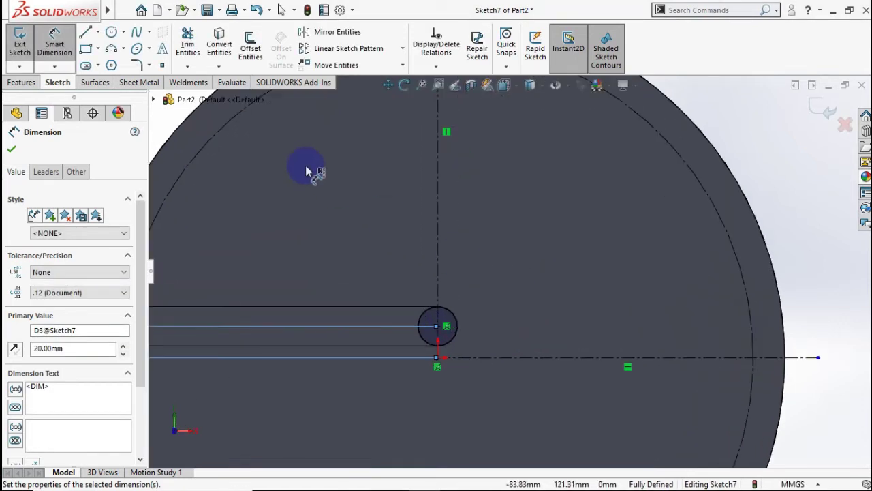
Linear-pattern the Ø25 circle into 7 instances spaced 30 mm along X
{"action": "left_click", "coordinate": [335, 49]}
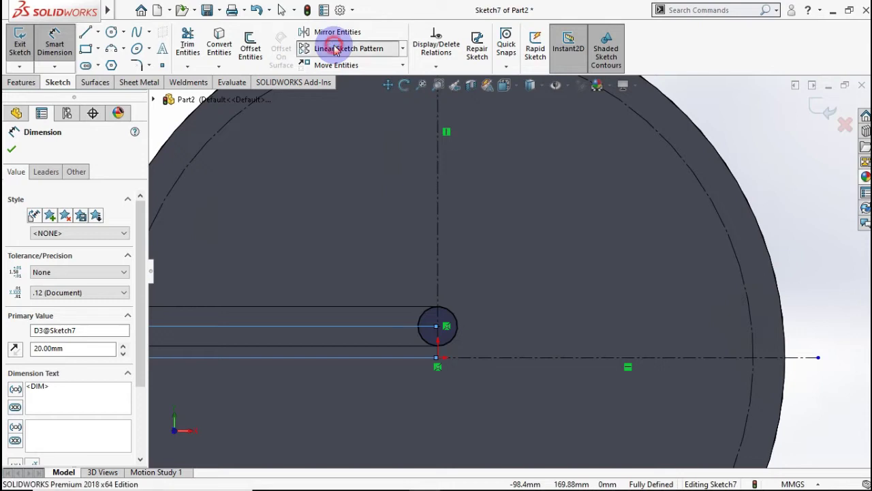
{"action": "left_click", "coordinate": [456, 316]}
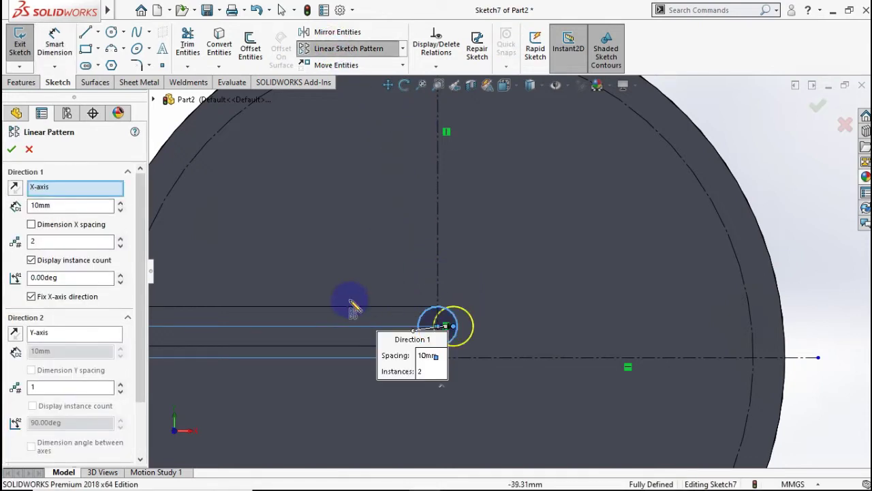
{"action": "left_click", "coordinate": [122, 203]}
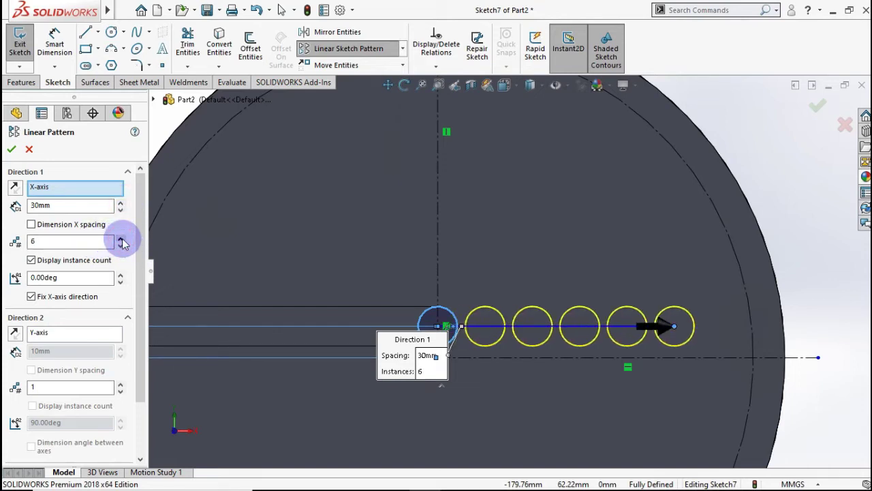
{"action": "double_click", "coordinate": [39, 205]}
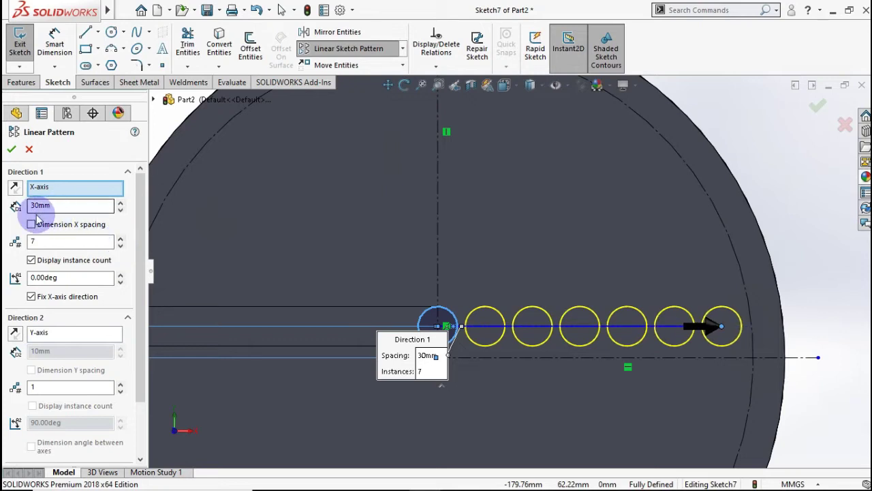
{"action": "left_click", "coordinate": [12, 150]}
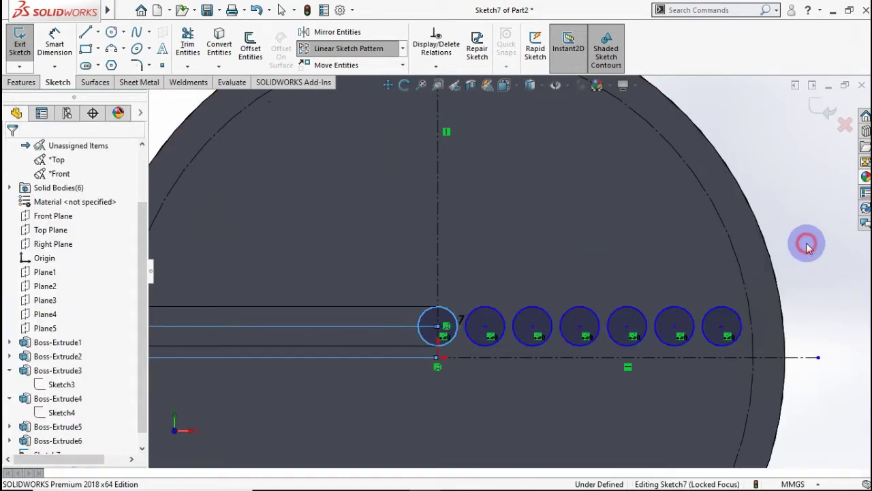
{"action": "scroll", "coordinate": [803, 246], "scroll_direction": "up", "scroll_amount": 2}
{"action": "scroll", "coordinate": [803, 244], "scroll_direction": "up", "scroll_amount": 2}
{"action": "scroll", "coordinate": [803, 245], "scroll_direction": "down", "scroll_amount": 2}
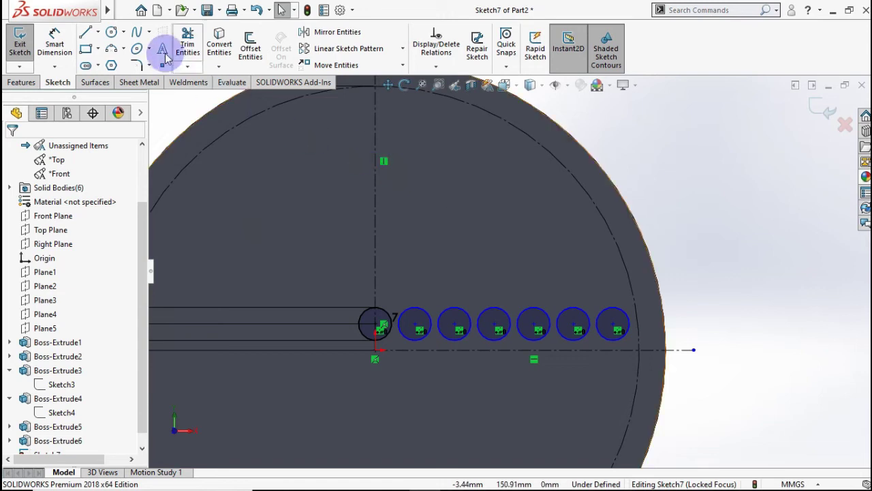
Pattern the row's last circle with 1 instance in Direction 1 and 2 at 30 mm in Direction 2
{"action": "left_click", "coordinate": [304, 49]}
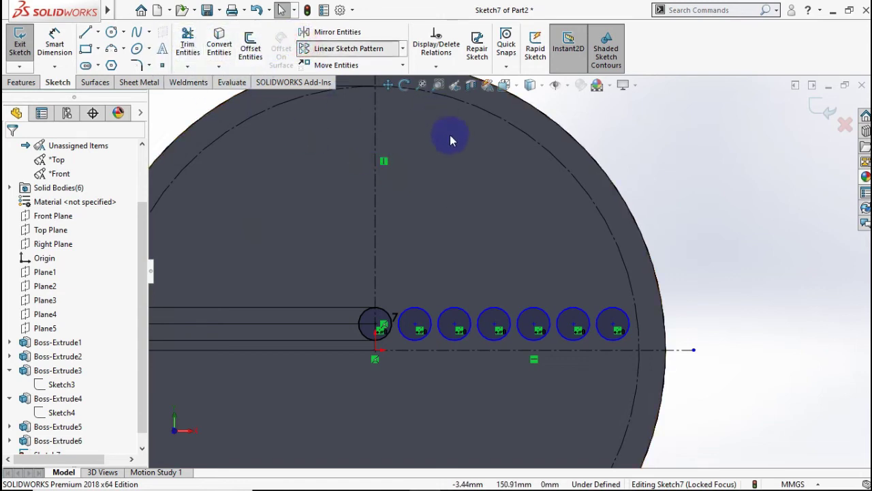
{"action": "left_click", "coordinate": [603, 316]}
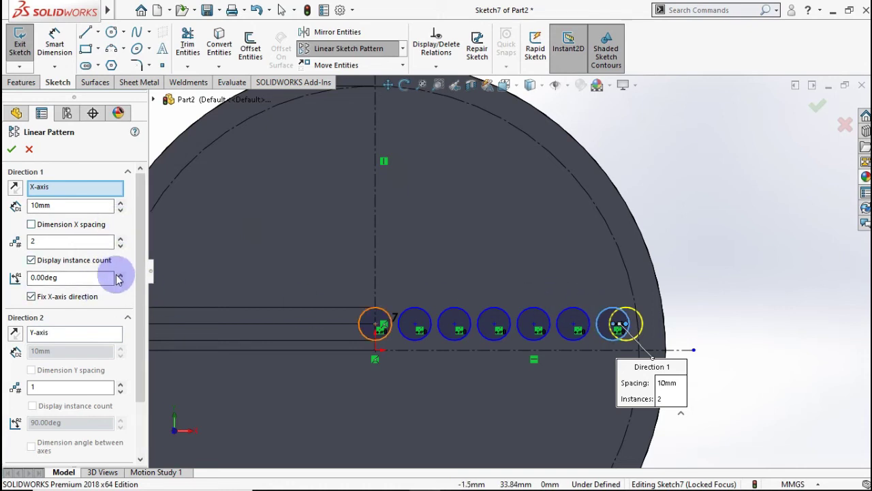
{"action": "left_click", "coordinate": [121, 246]}
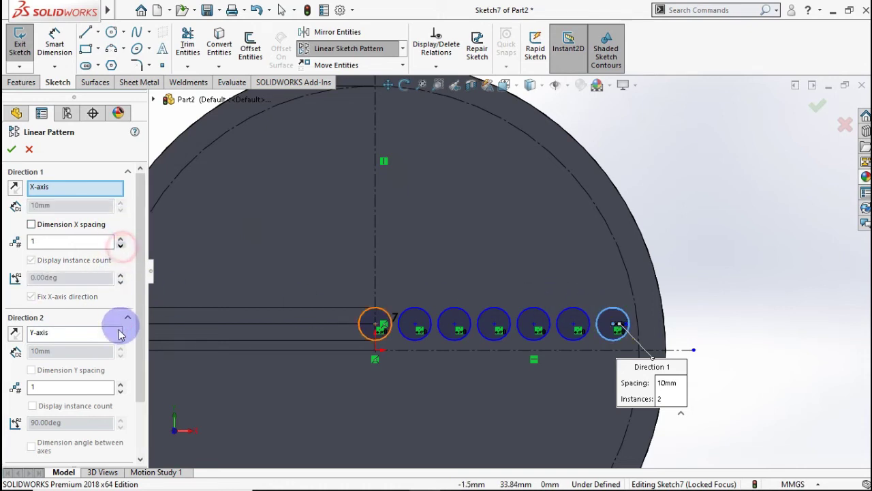
{"action": "left_click", "coordinate": [122, 384]}
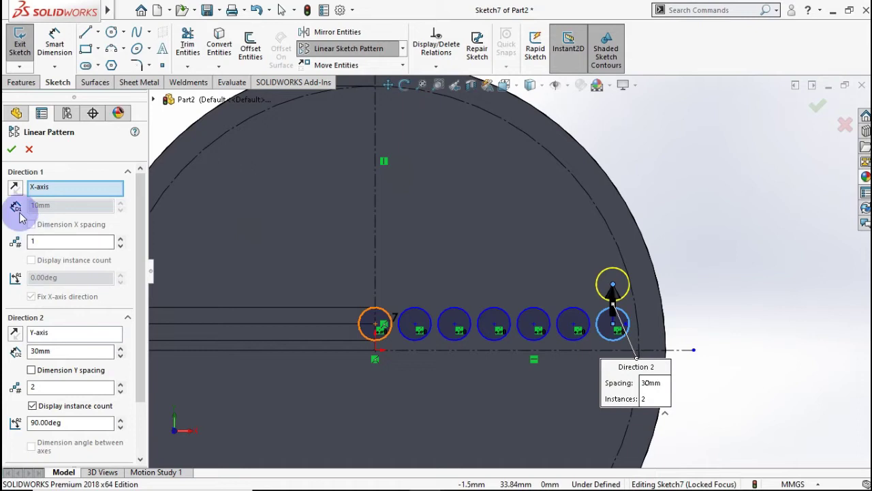
{"action": "left_click", "coordinate": [11, 152]}
{"action": "scroll", "coordinate": [612, 300], "scroll_direction": "down", "scroll_amount": 2}
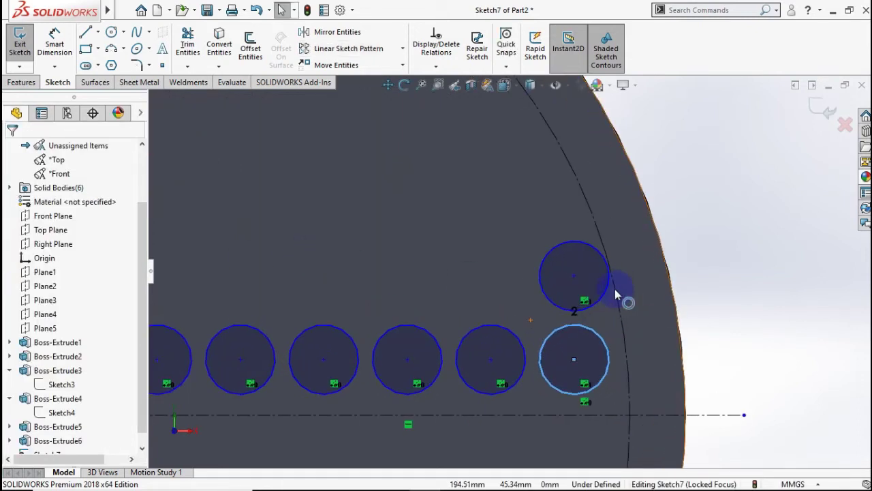
{"action": "scroll", "coordinate": [493, 312], "scroll_direction": "down", "scroll_amount": 1}
{"action": "scroll", "coordinate": [493, 312], "scroll_direction": "up", "scroll_amount": 5}
{"action": "scroll", "coordinate": [417, 292], "scroll_direction": "down", "scroll_amount": 1}
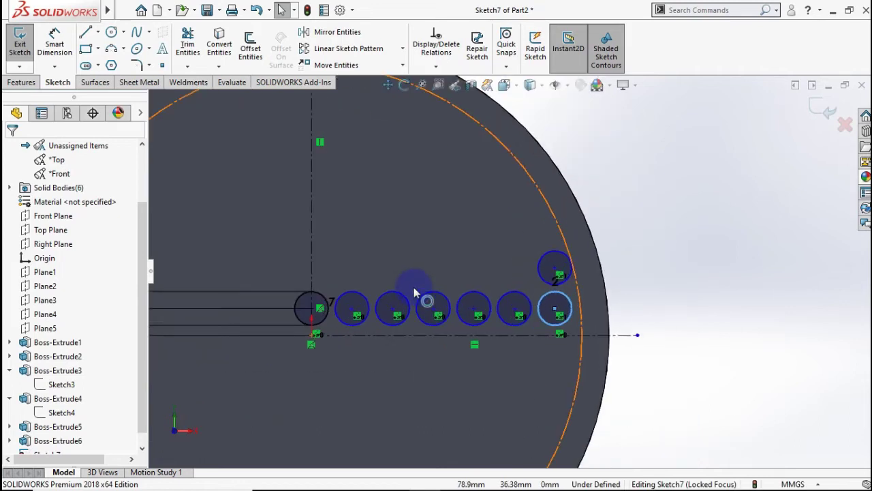
Pattern the sixth circle with 1 instance in Direction 1 and 4 at 30 mm in Direction 2
{"action": "left_click", "coordinate": [319, 49]}
{"action": "left_click", "coordinate": [516, 300]}
{"action": "mouse_move", "coordinate": [555, 311]}
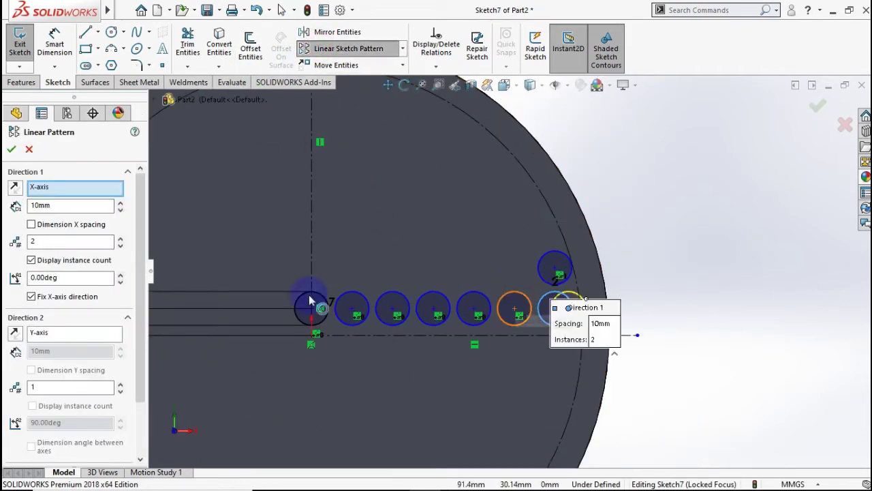
{"action": "left_click", "coordinate": [545, 327]}
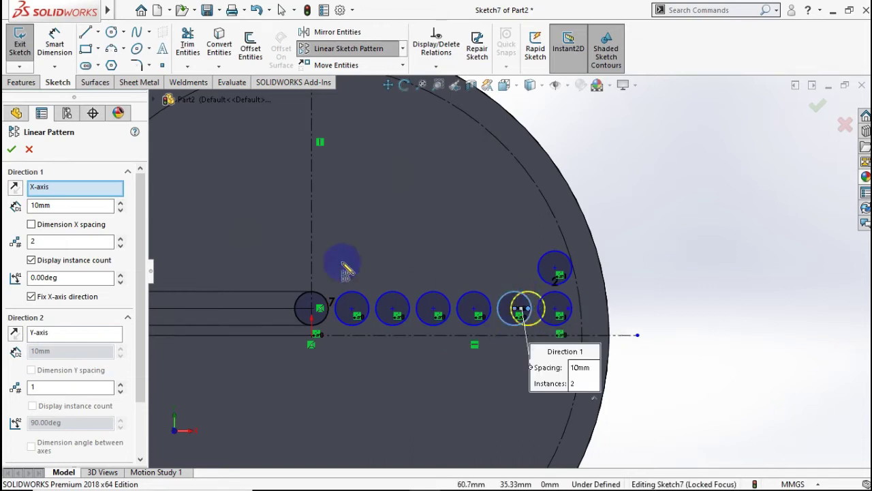
{"action": "left_click", "coordinate": [119, 384]}
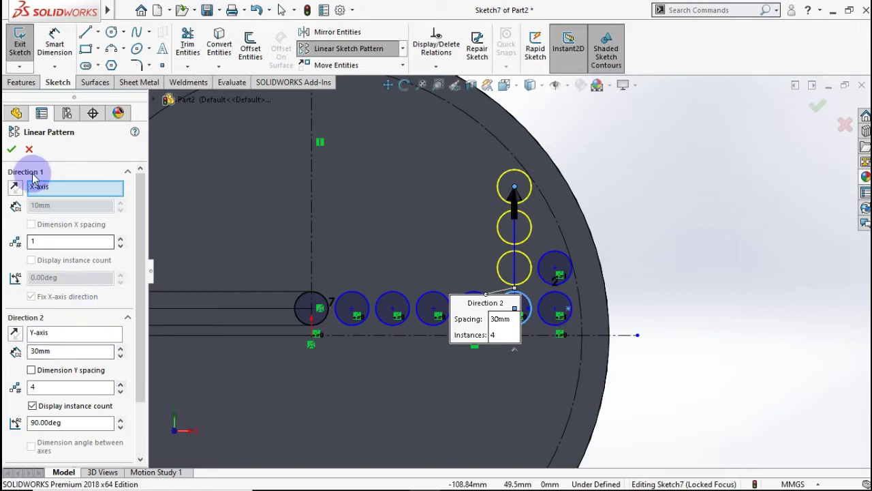
{"action": "left_click", "coordinate": [12, 150]}
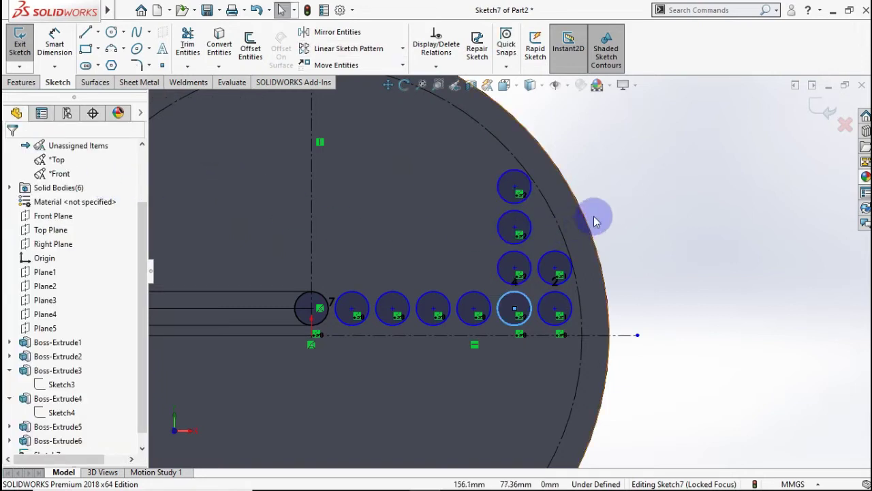
{"action": "left_click", "coordinate": [625, 209]}
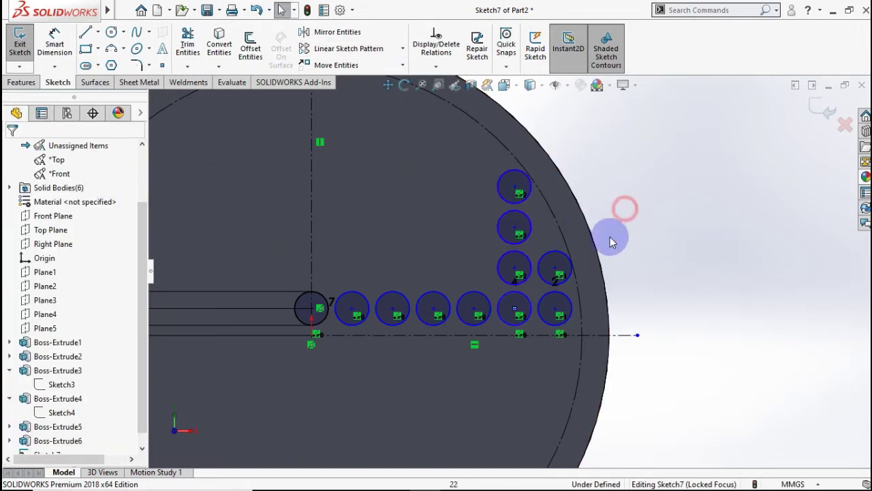
Stack four Ø25 mm circles 30 mm apart above the row's fourth and fifth circles
{"action": "left_click", "coordinate": [332, 52]}
{"action": "left_click", "coordinate": [473, 294]}
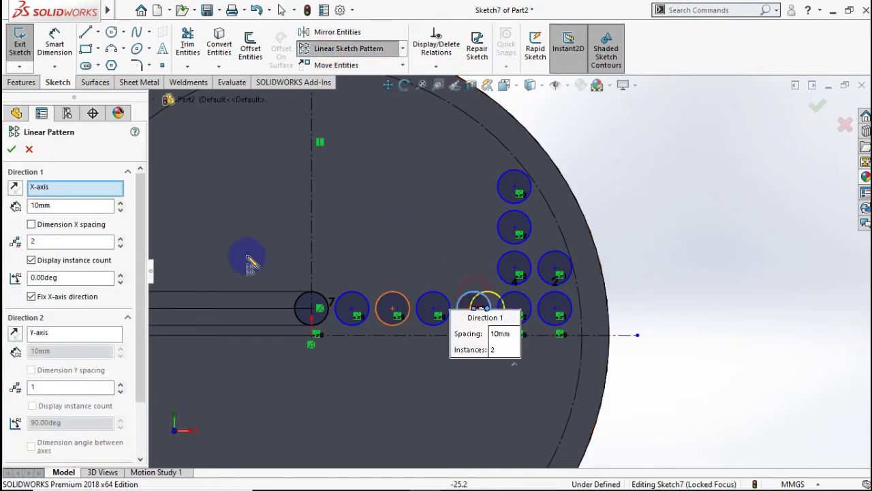
{"action": "left_click", "coordinate": [121, 248]}
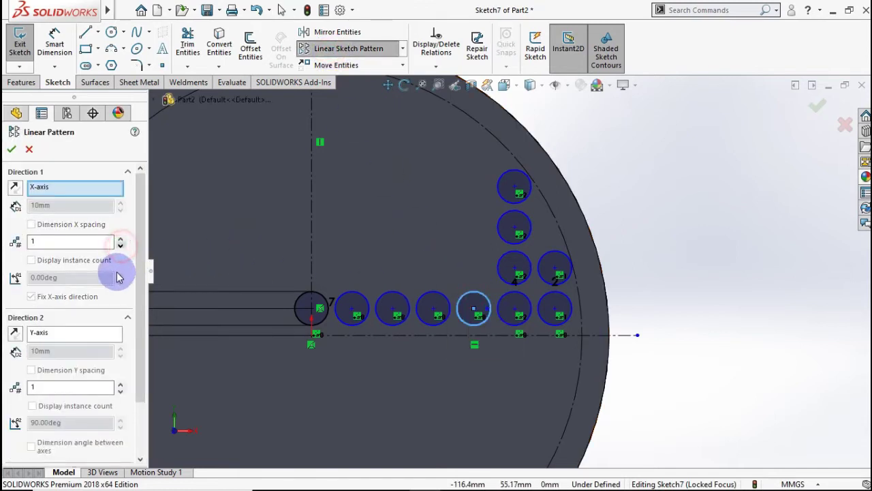
{"action": "left_click", "coordinate": [121, 384]}
{"action": "type", "text": "5"}
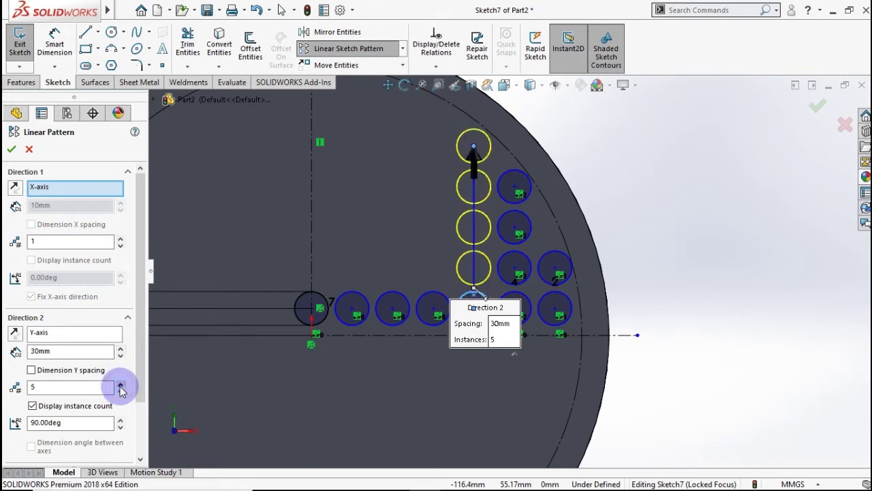
{"action": "left_click", "coordinate": [427, 301]}
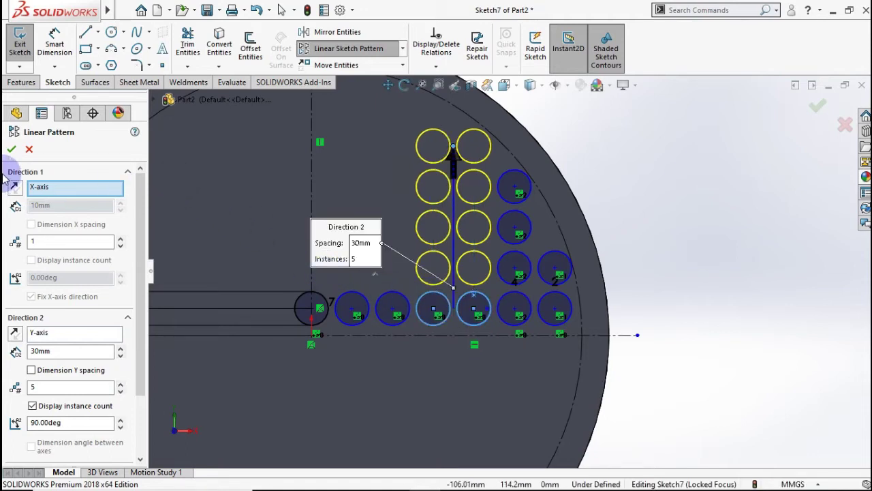
{"action": "left_click", "coordinate": [13, 150]}
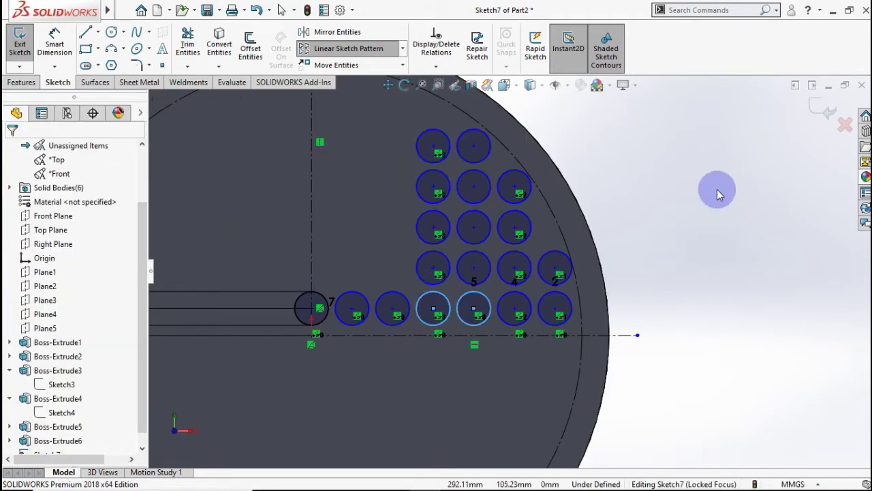
{"action": "scroll", "coordinate": [535, 161], "scroll_direction": "up", "scroll_amount": 1}
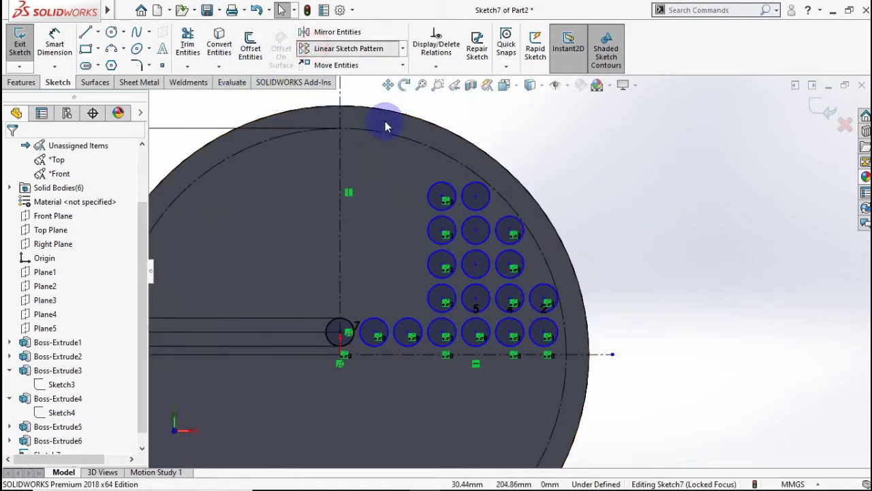
Pattern the row's first three circles upward as six instances spaced 30 mm apart
{"action": "left_click", "coordinate": [412, 328]}
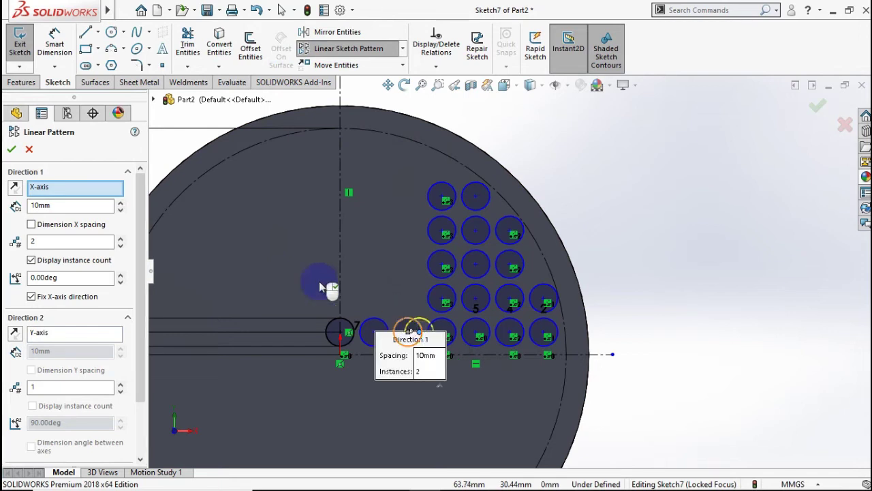
{"action": "left_click", "coordinate": [121, 245]}
{"action": "left_click", "coordinate": [120, 384]}
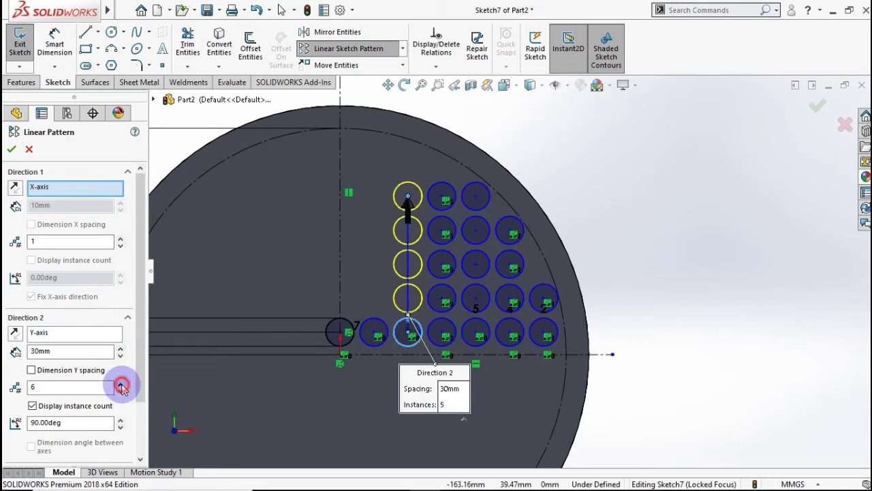
{"action": "left_click", "coordinate": [385, 325]}
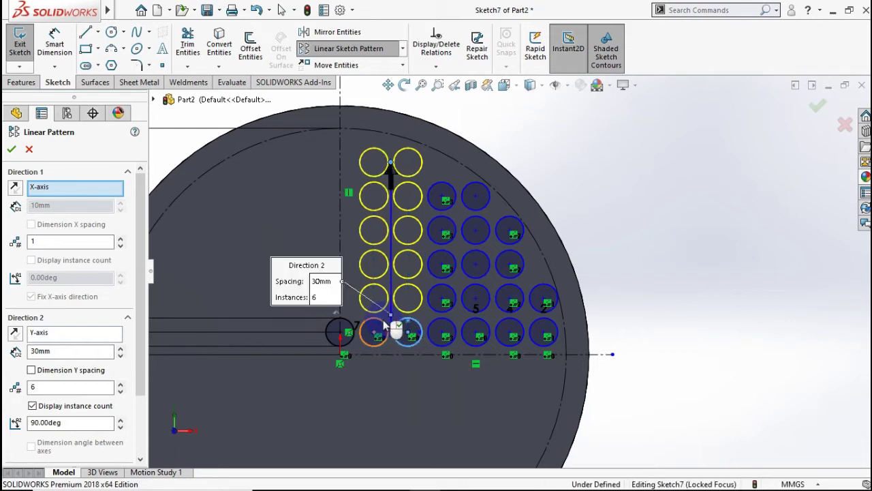
{"action": "left_click", "coordinate": [347, 322]}
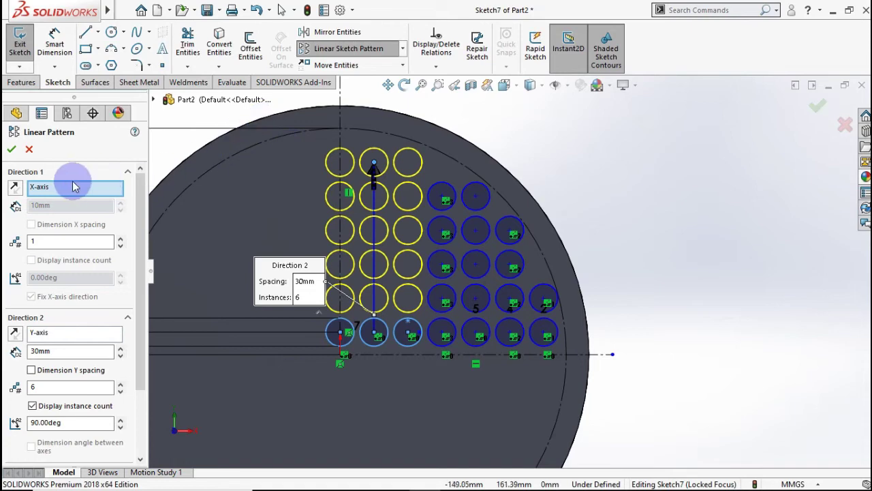
{"action": "left_click", "coordinate": [11, 155]}
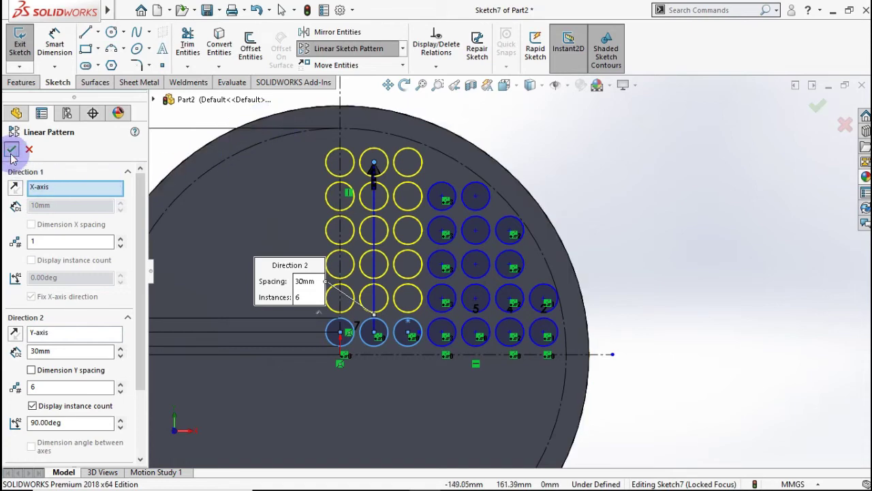
{"action": "left_click", "coordinate": [644, 219]}
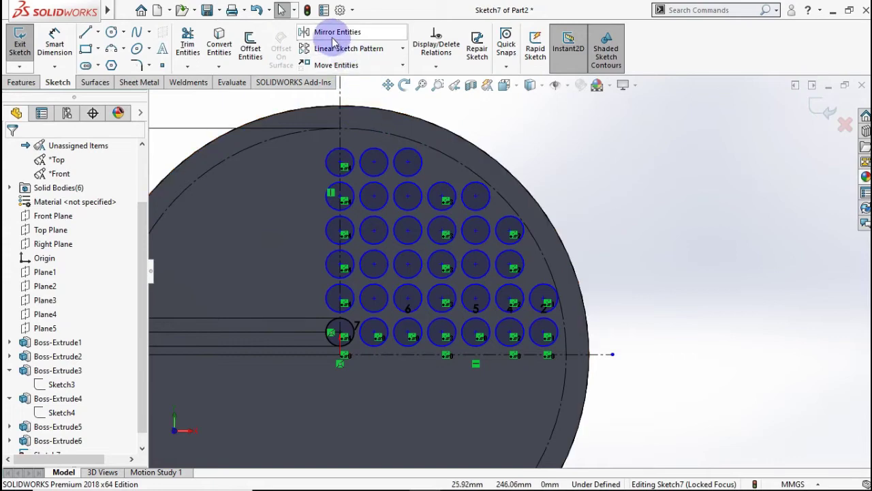
Mirror all the circles about the horizontal centreline Line1
{"action": "left_click", "coordinate": [333, 32]}
{"action": "key", "text": "z"}
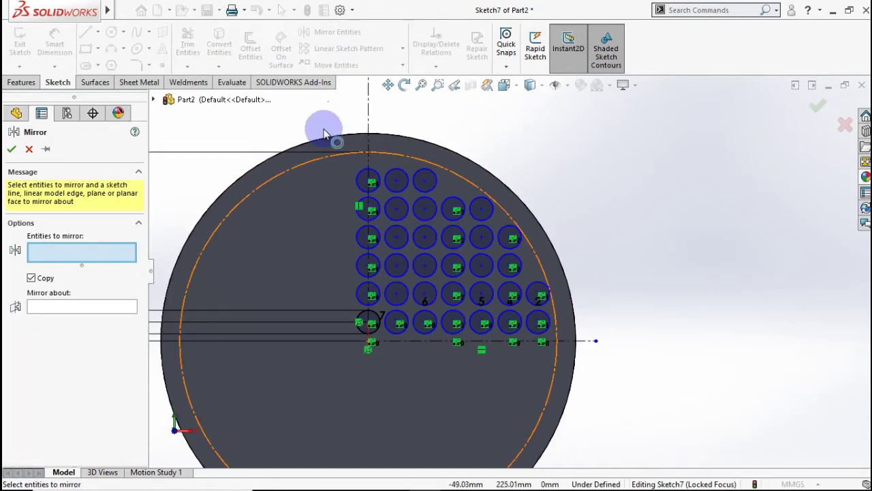
{"action": "key", "text": "ctrl+a"}
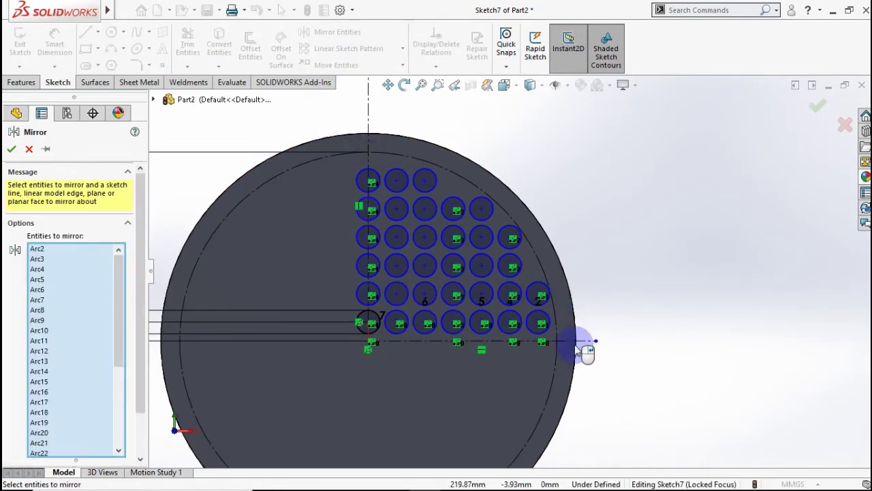
{"action": "scroll", "coordinate": [140, 309], "scroll_direction": "down", "scroll_amount": 2}
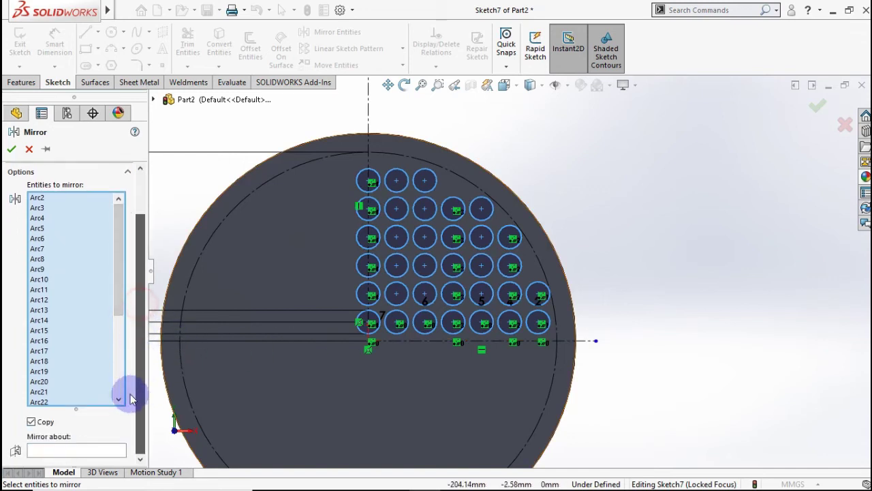
{"action": "left_click", "coordinate": [92, 450]}
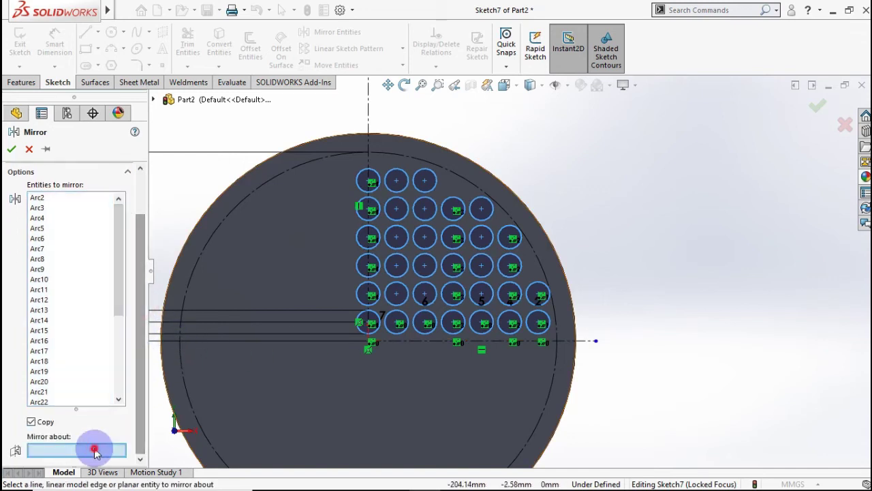
{"action": "left_click", "coordinate": [579, 342]}
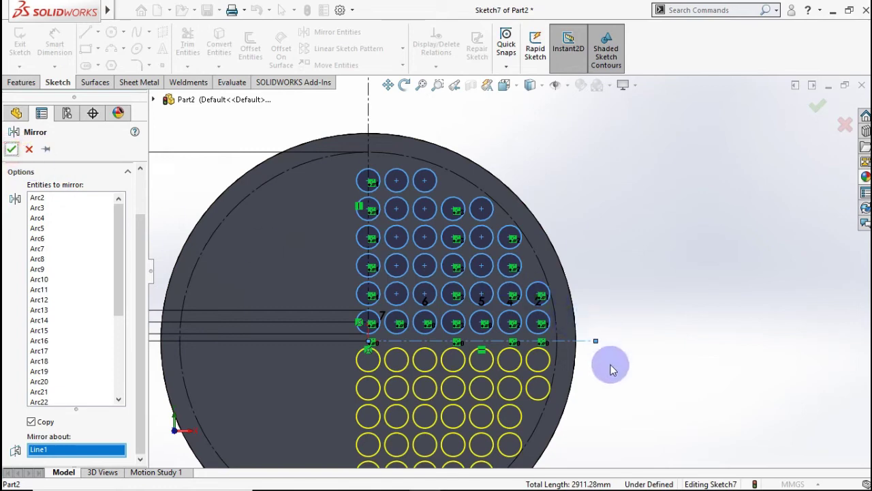
{"action": "key", "text": "Return"}
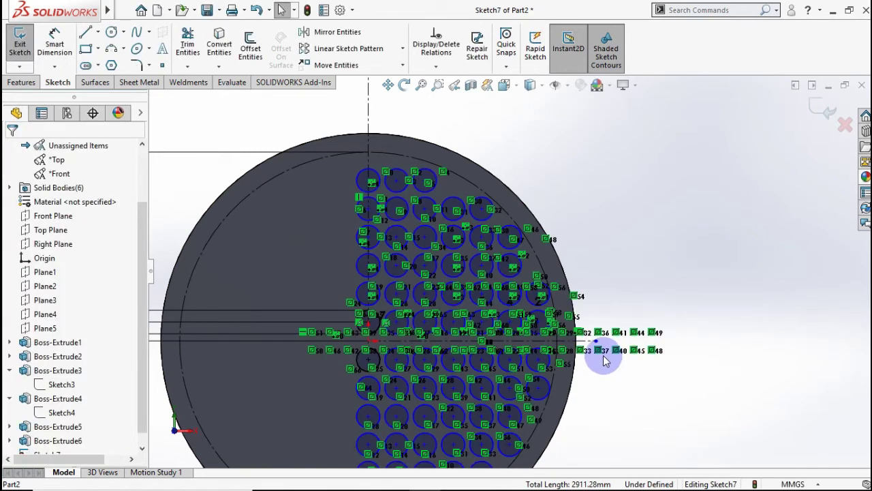
{"action": "scroll", "coordinate": [608, 308], "scroll_direction": "up", "scroll_amount": 2}
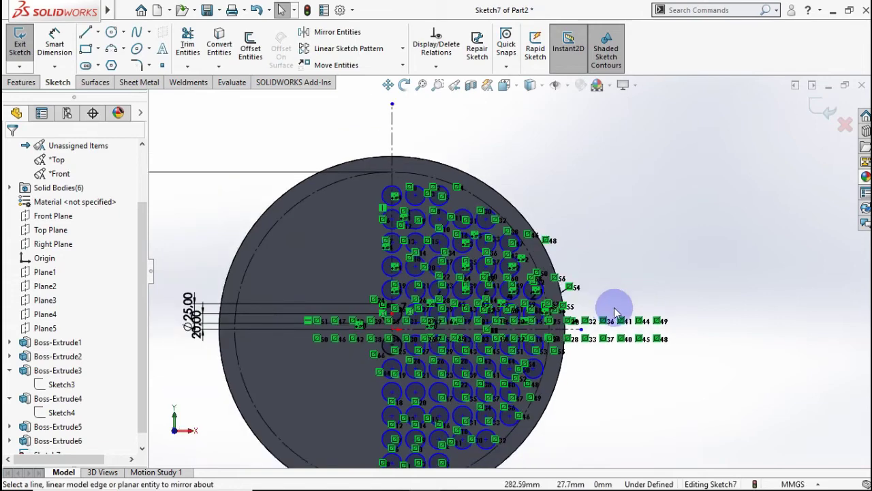
{"action": "scroll", "coordinate": [615, 314], "scroll_direction": "up", "scroll_amount": 1}
{"action": "scroll", "coordinate": [614, 312], "scroll_direction": "down", "scroll_amount": 1}
{"action": "scroll", "coordinate": [541, 364], "scroll_direction": "up", "scroll_amount": 2}
{"action": "scroll", "coordinate": [541, 364], "scroll_direction": "down", "scroll_amount": 2}
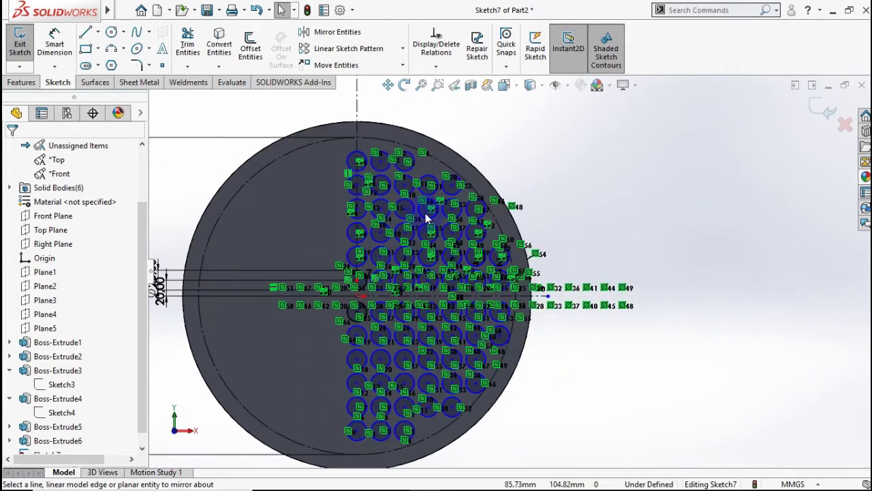
{"action": "left_click", "coordinate": [319, 32]}
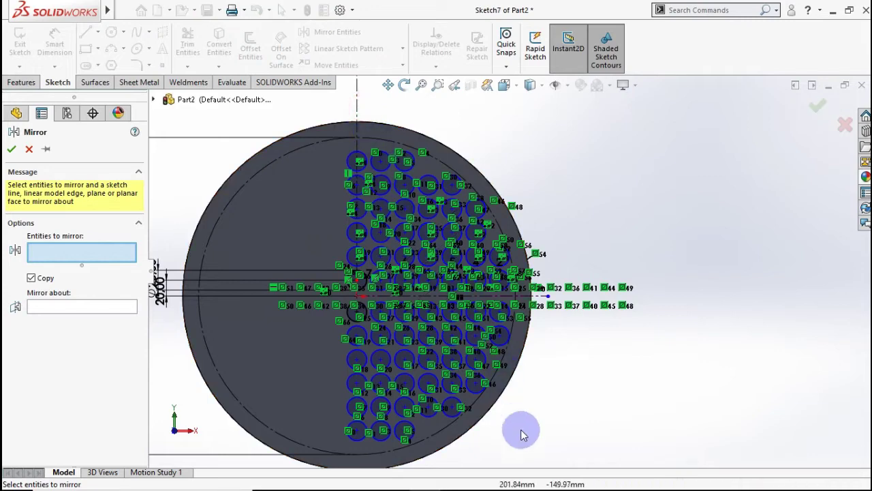
Mirror the right-half circles about the vertical centreline Line3, then orbit to inspect
{"action": "left_click_drag", "start_coordinate": [390, 175], "coordinate": [547, 468]}
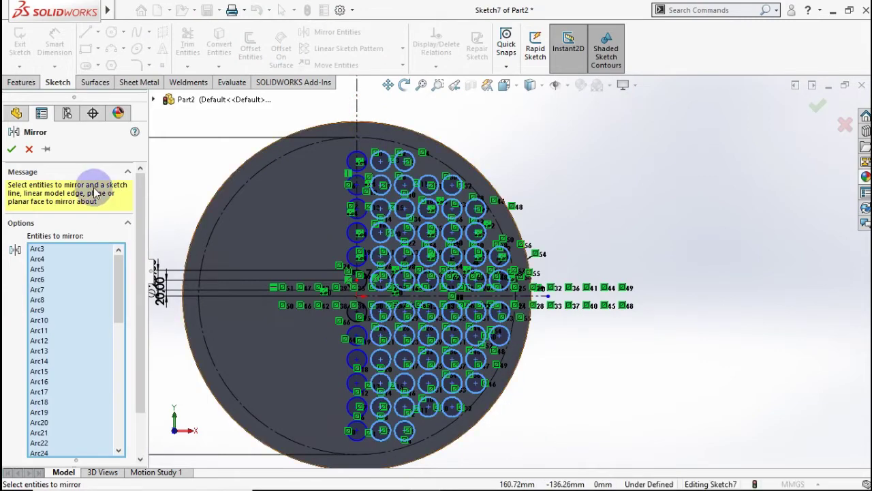
{"action": "left_click_drag", "start_coordinate": [136, 214], "coordinate": [131, 261]}
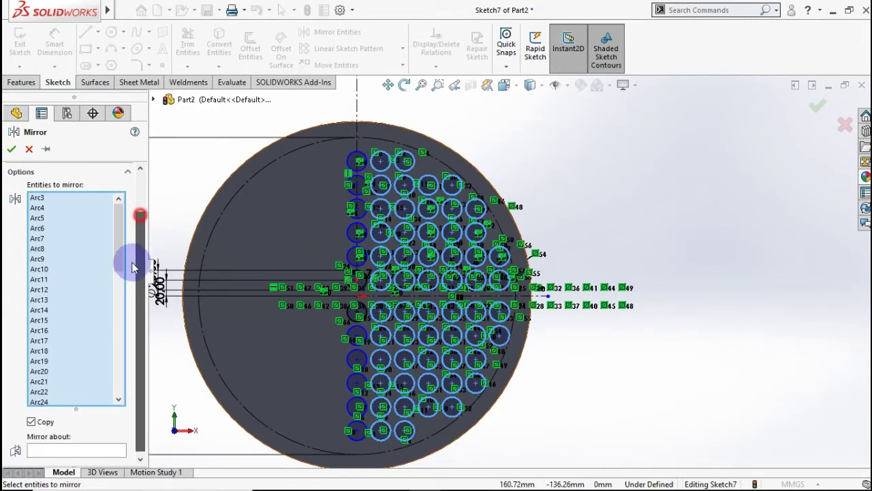
{"action": "left_click", "coordinate": [95, 449]}
{"action": "left_click", "coordinate": [356, 106]}
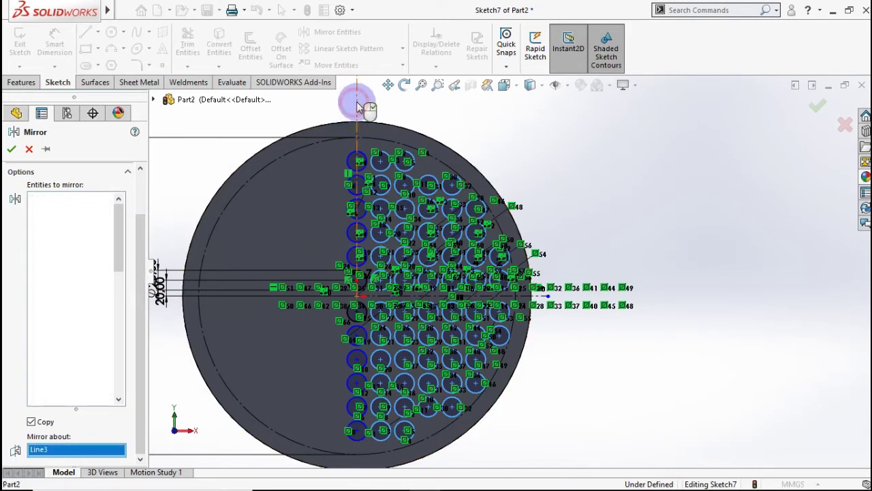
{"action": "left_click", "coordinate": [13, 150]}
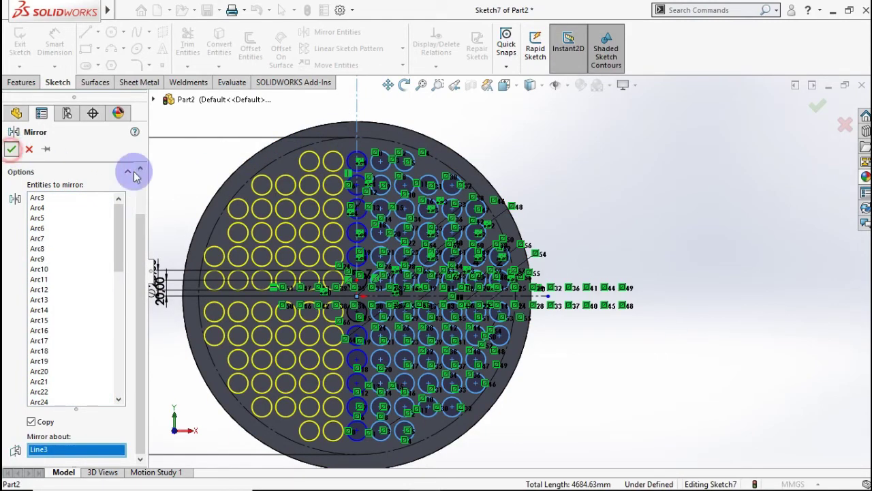
{"action": "middle_click_drag", "start_coordinate": [570, 176], "coordinate": [595, 208]}
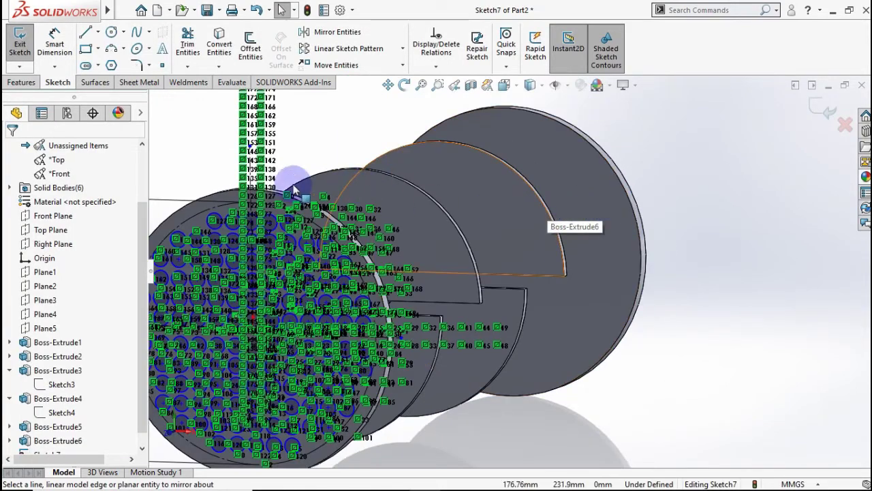
{"action": "left_click", "coordinate": [26, 82]}
{"action": "left_click", "coordinate": [194, 47]}
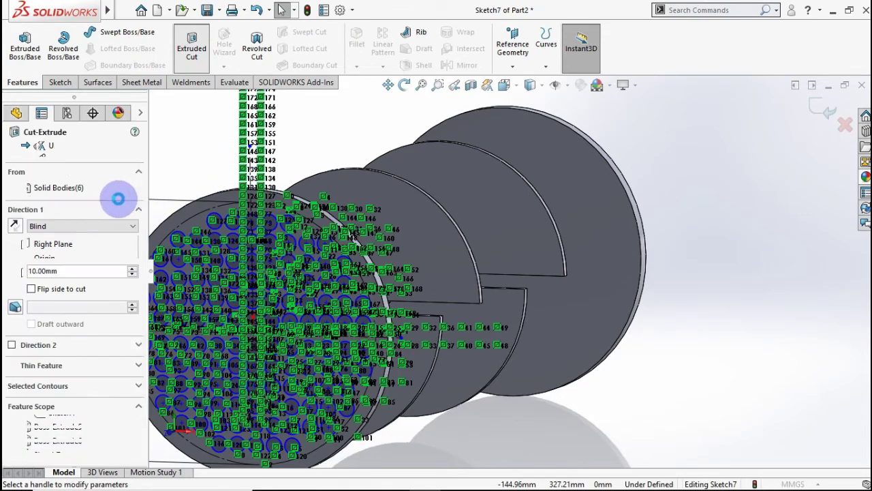
{"action": "left_click", "coordinate": [80, 228]}
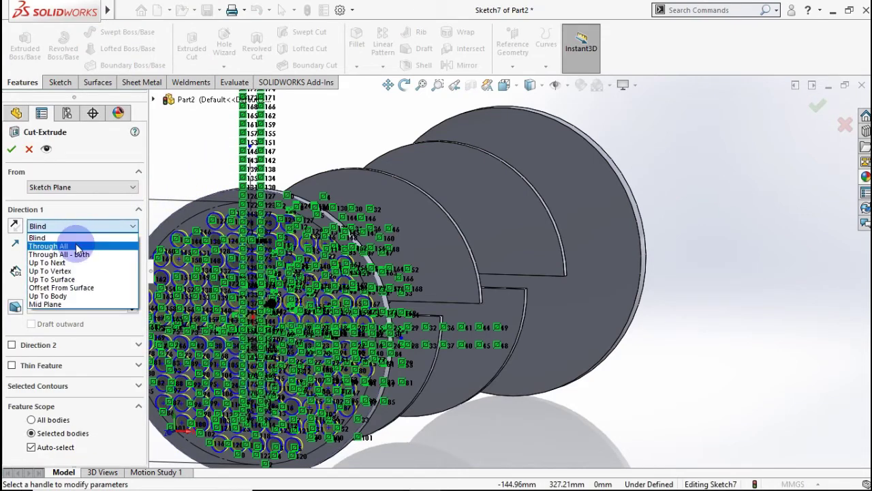
{"action": "left_click", "coordinate": [75, 240]}
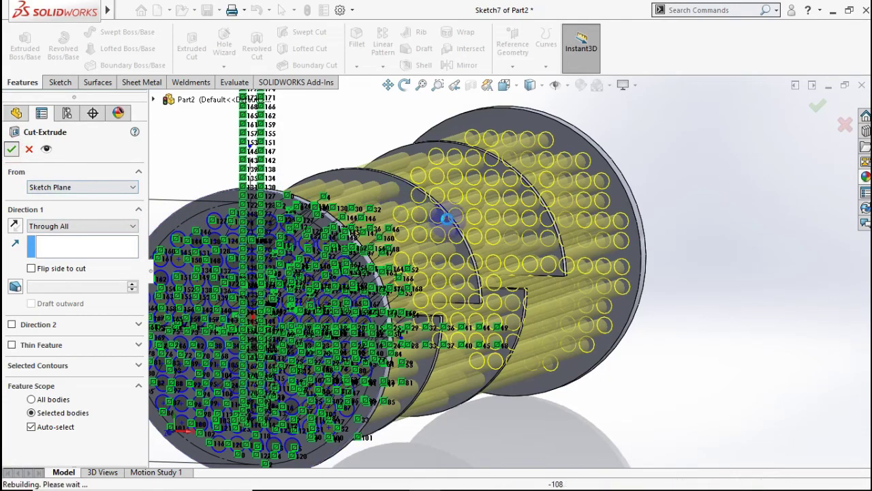
{"action": "key", "text": "Return"}
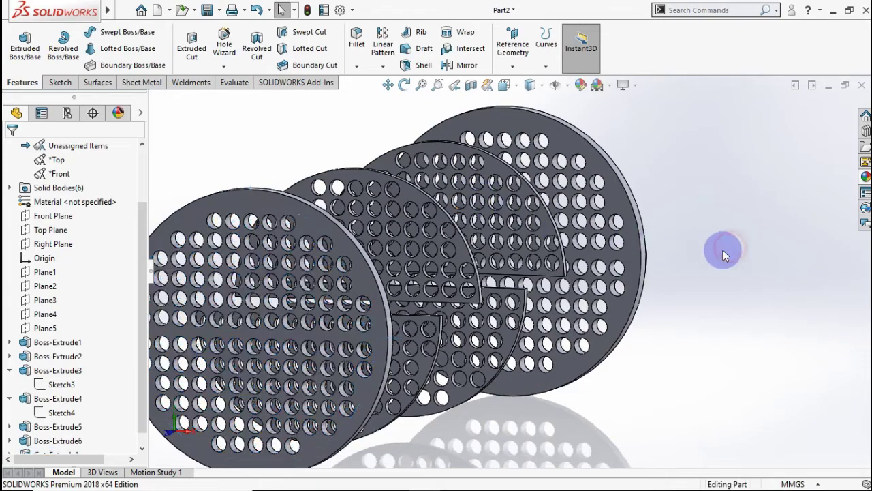
{"action": "key", "text": "f"}
{"action": "mouse_move", "coordinate": [721, 251]}
{"action": "middle_mouse_down"}
{"action": "mouse_move", "coordinate": [652, 263]}
{"action": "mouse_move", "coordinate": [580, 318]}
{"action": "mouse_move", "coordinate": [584, 292]}
{"action": "mouse_move", "coordinate": [722, 224]}
{"action": "middle_mouse_up"}
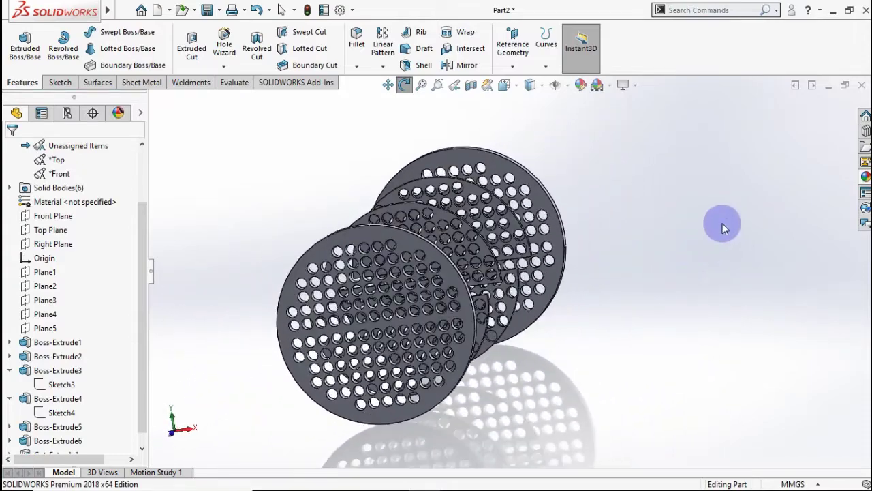
{"action": "key", "text": "ctrl+7"}
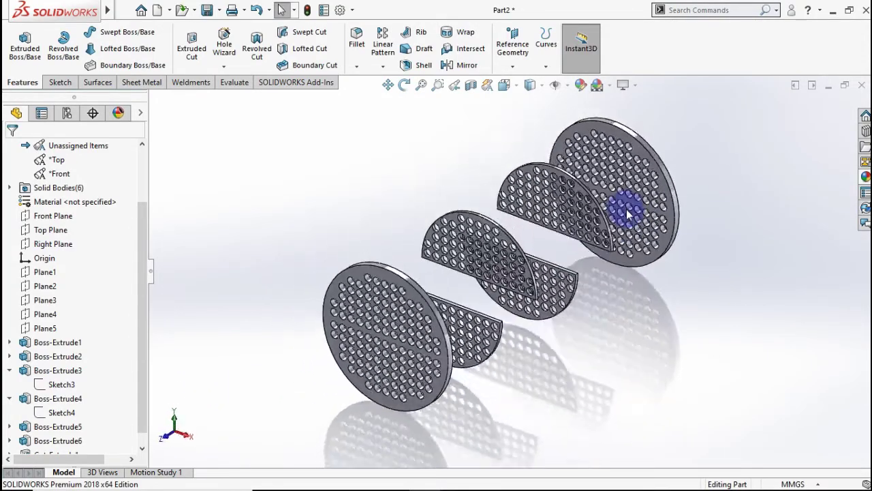
Create Plane6 offset 30 mm from the Front Plane
{"action": "left_click", "coordinate": [512, 66]}
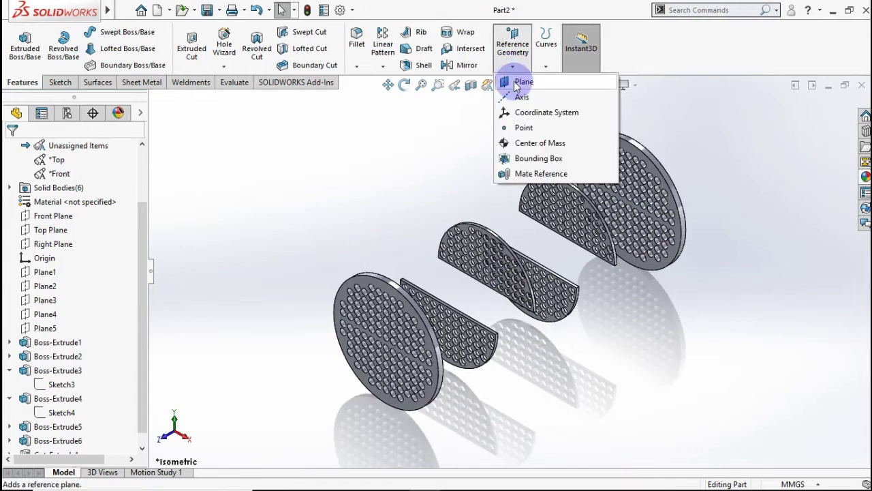
{"action": "left_click", "coordinate": [518, 82]}
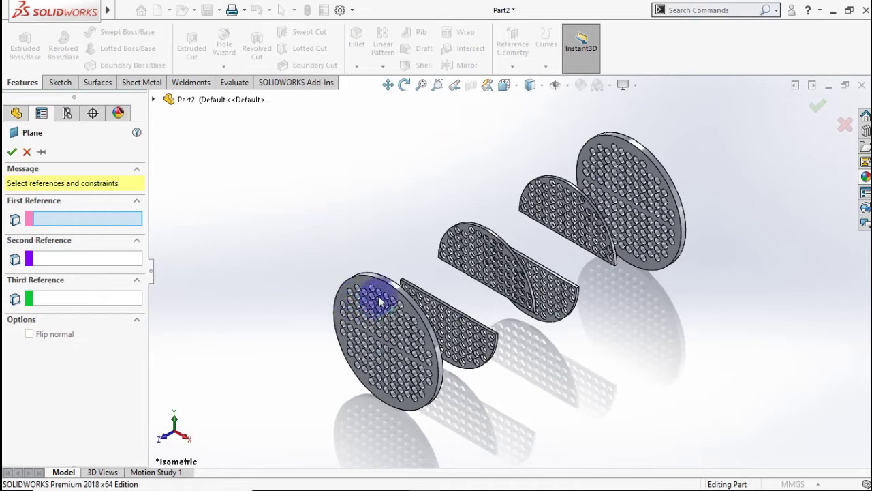
{"action": "left_click", "coordinate": [154, 103]}
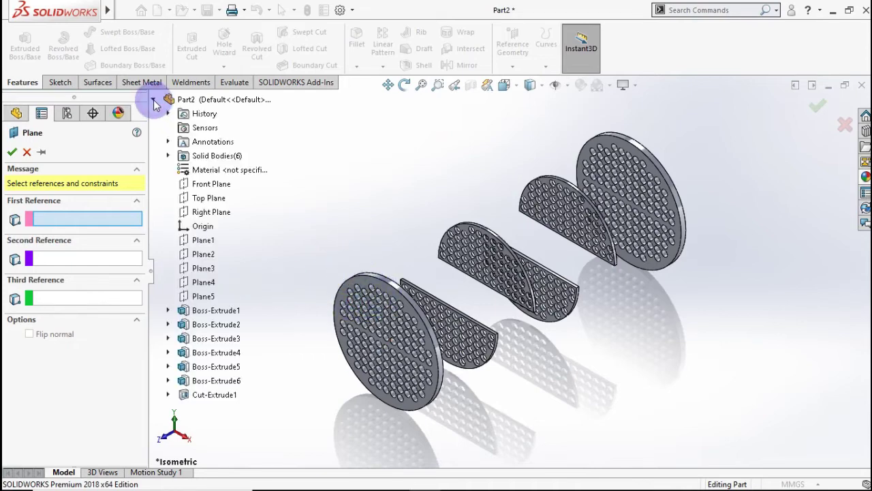
{"action": "left_click", "coordinate": [197, 186]}
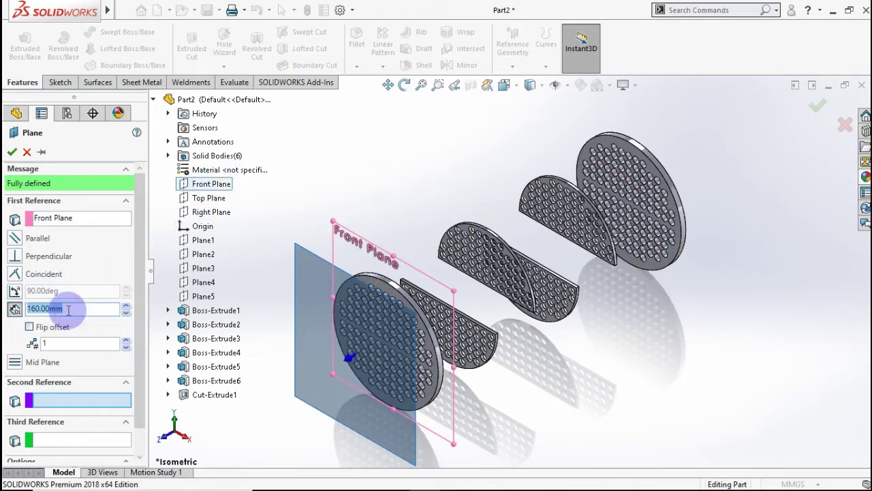
{"action": "type", "text": "0"}
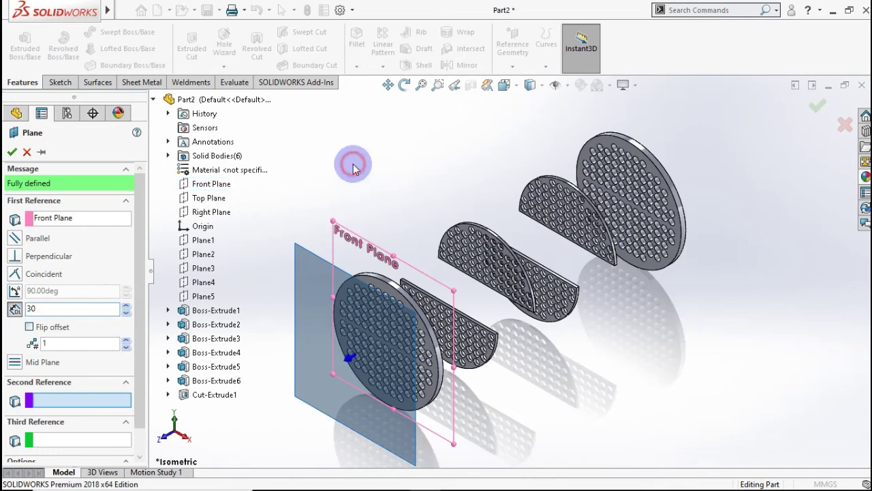
{"action": "left_click", "coordinate": [354, 169]}
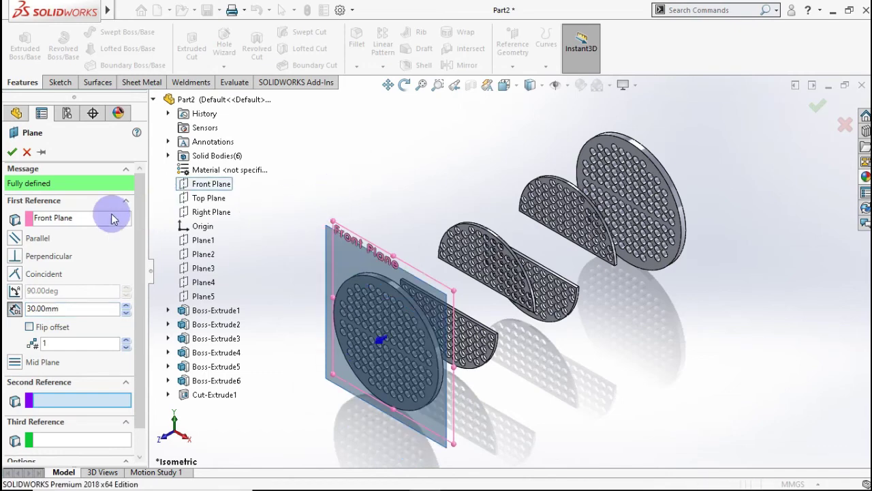
{"action": "left_click", "coordinate": [11, 151]}
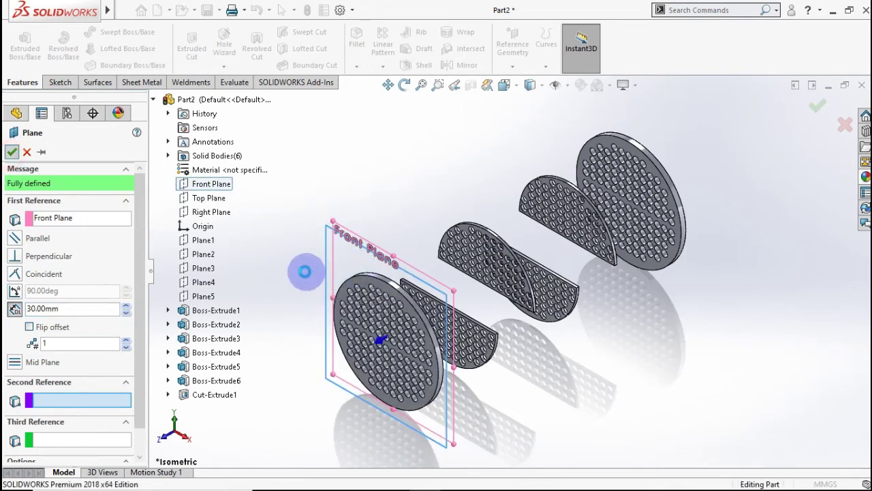
Start a new sketch, Sketch8, on Plane6
{"action": "mouse_move", "coordinate": [302, 291]}
{"action": "middle_mouse_down"}
{"action": "mouse_move", "coordinate": [286, 277]}
{"action": "mouse_move", "coordinate": [259, 306]}
{"action": "mouse_move", "coordinate": [316, 253]}
{"action": "middle_mouse_up"}
{"action": "left_click", "coordinate": [385, 221]}
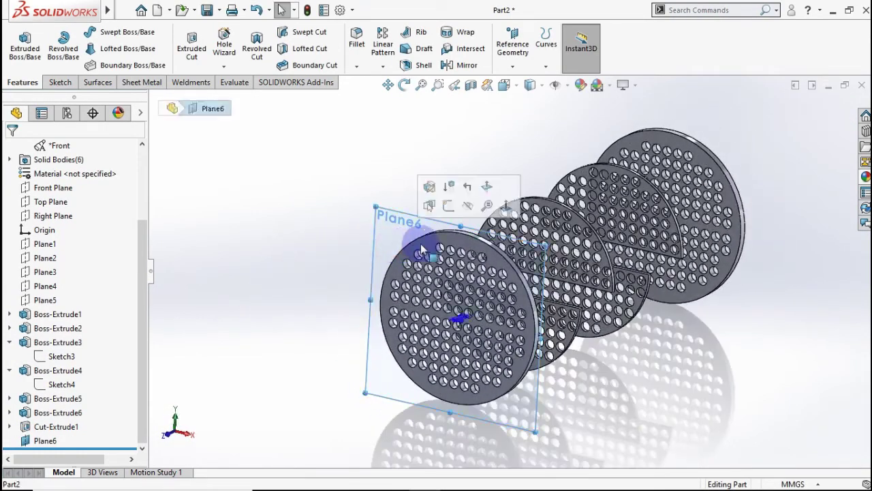
{"action": "left_click", "coordinate": [448, 208]}
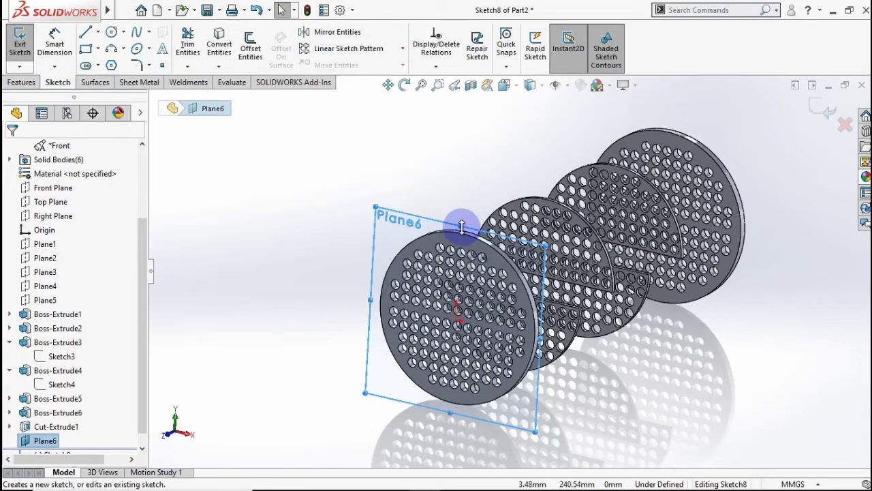
Draw a horizontal construction line from the origin past the disc edge
{"action": "scroll", "coordinate": [635, 199], "scroll_direction": "up", "scroll_amount": 2}
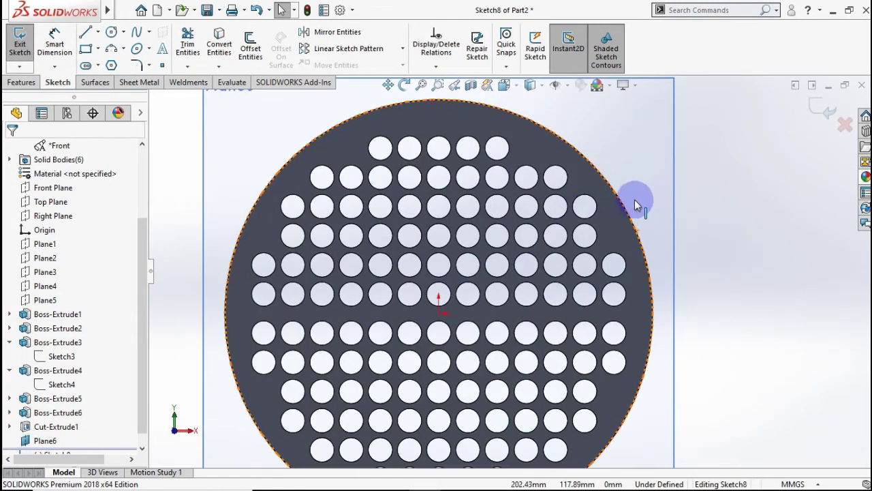
{"action": "scroll", "coordinate": [331, 289], "scroll_direction": "up", "scroll_amount": 3}
{"action": "scroll", "coordinate": [318, 373], "scroll_direction": "down", "scroll_amount": 2}
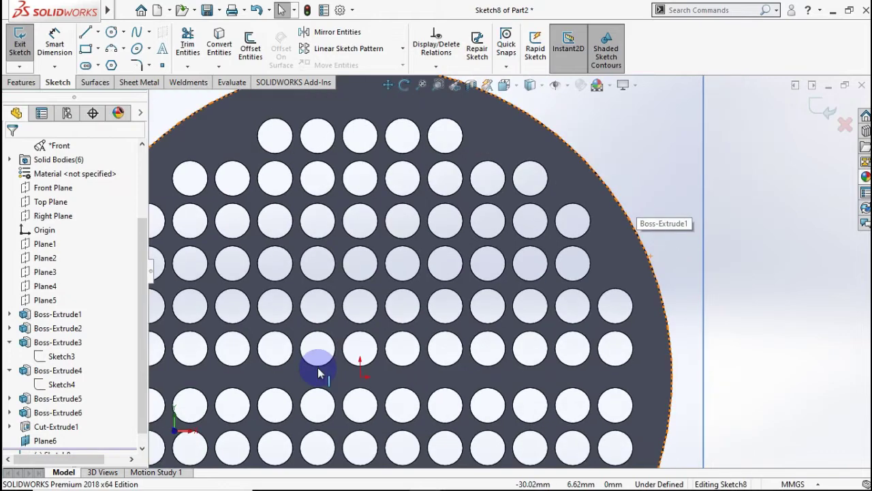
{"action": "scroll", "coordinate": [318, 373], "scroll_direction": "up", "scroll_amount": 1}
{"action": "left_click", "coordinate": [123, 32]}
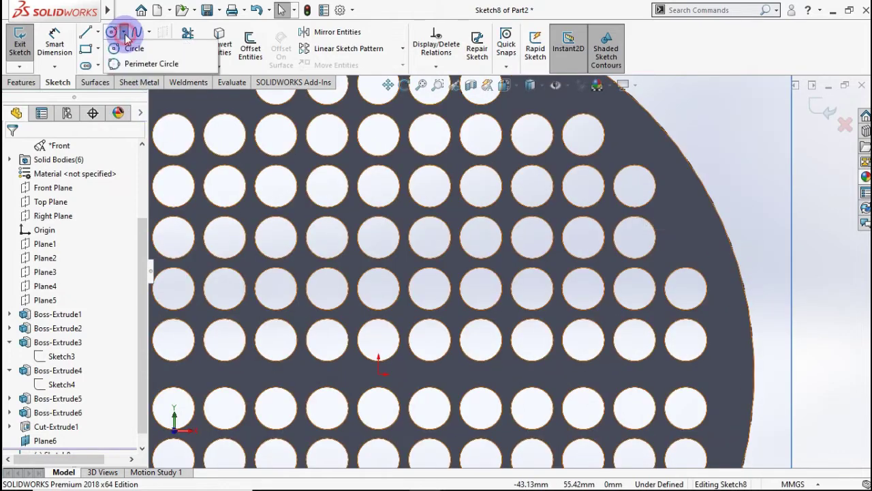
{"action": "left_click", "coordinate": [98, 32]}
{"action": "left_click", "coordinate": [117, 64]}
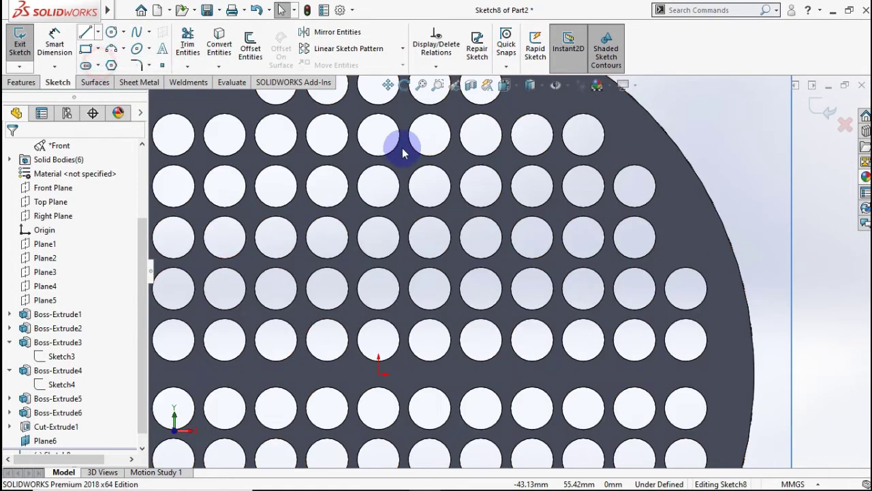
{"action": "left_click", "coordinate": [379, 373]}
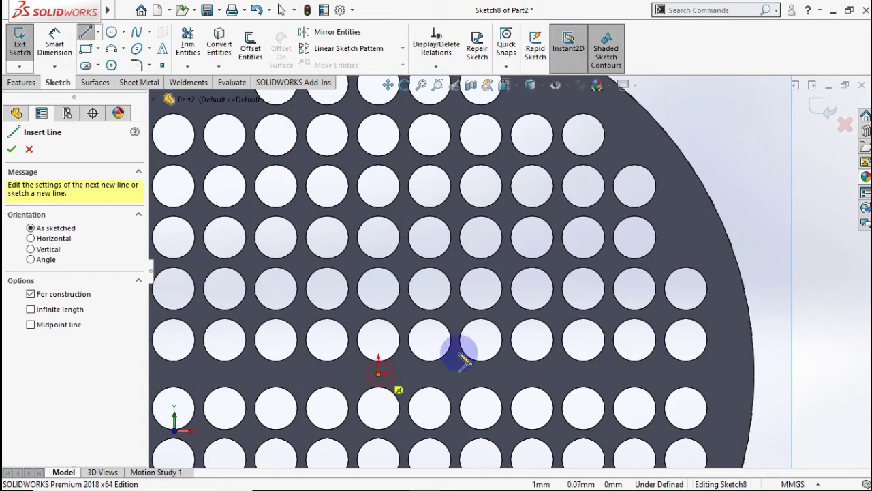
{"action": "scroll", "coordinate": [505, 368], "scroll_direction": "down", "scroll_amount": 2}
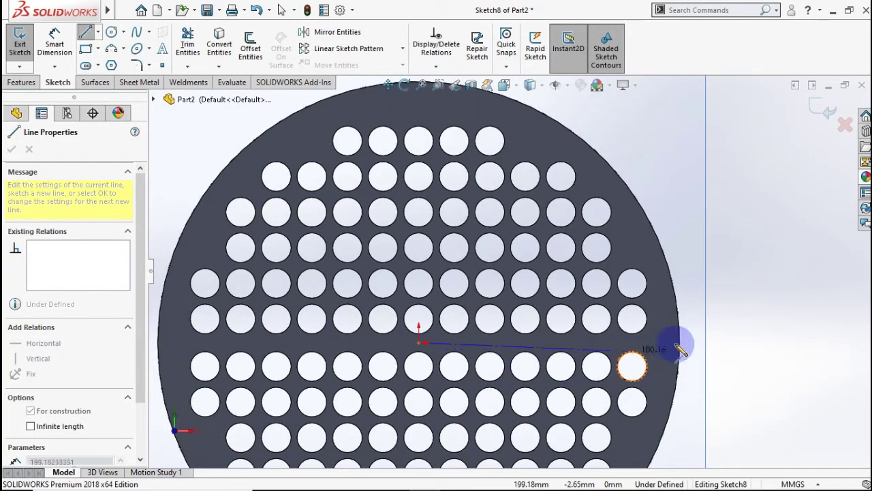
{"action": "left_click", "coordinate": [714, 342]}
{"action": "double_click", "coordinate": [724, 299]}
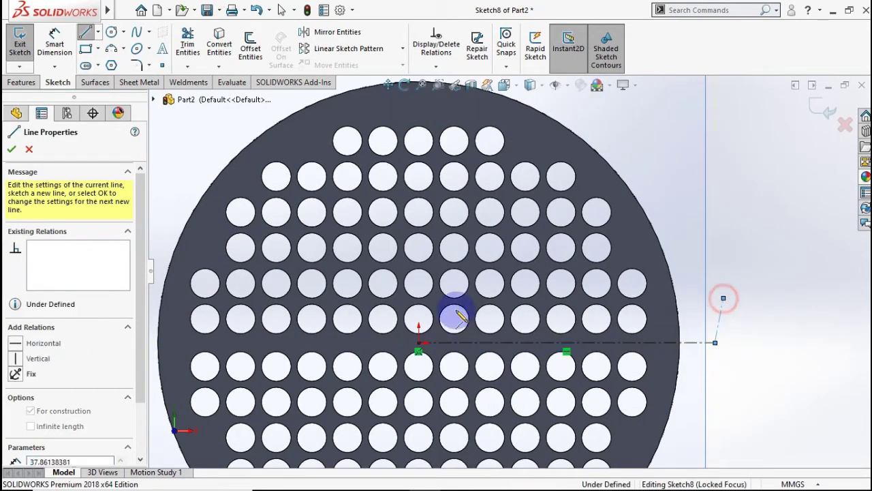
Draw a vertical construction line from the origin up past the disc
{"action": "left_click", "coordinate": [419, 349]}
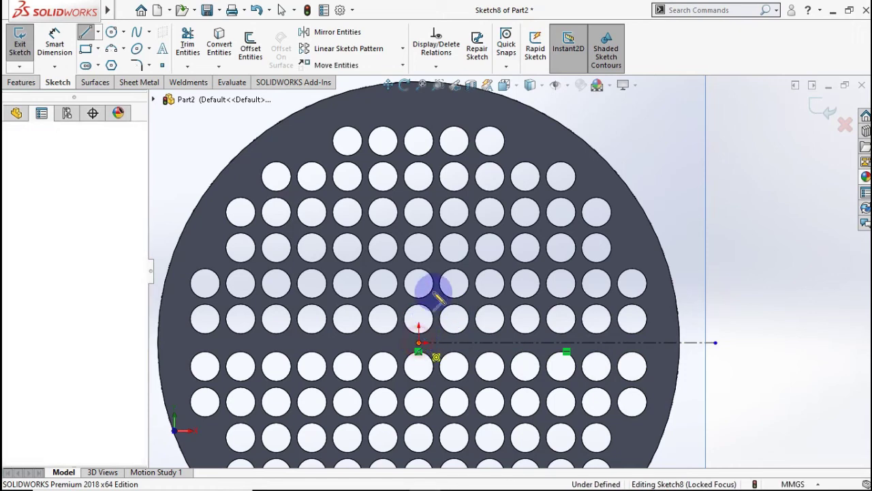
{"action": "scroll", "coordinate": [432, 252], "scroll_direction": "down", "scroll_amount": 3}
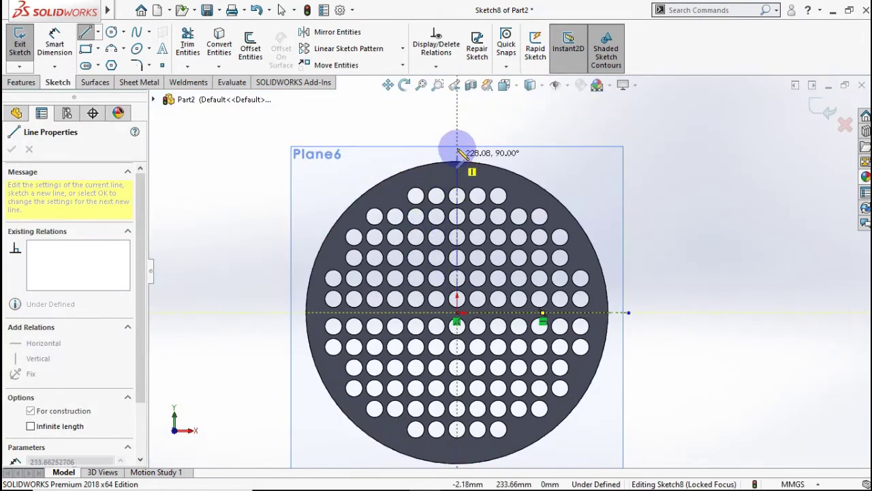
{"action": "left_click", "coordinate": [458, 141]}
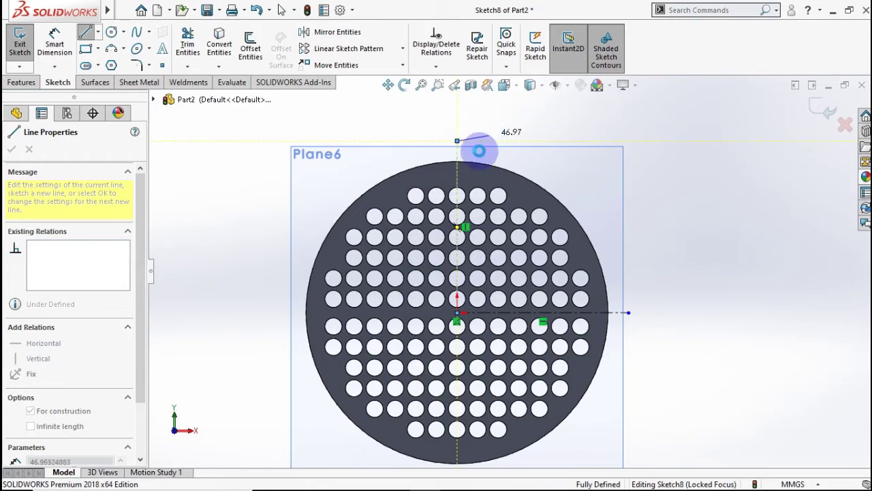
{"action": "key", "text": "Escape"}
{"action": "scroll", "coordinate": [463, 273], "scroll_direction": "down", "scroll_amount": 2}
Convert the Ø25 mm hole edge above the origin into the sketch
{"action": "scroll", "coordinate": [475, 302], "scroll_direction": "down", "scroll_amount": 3}
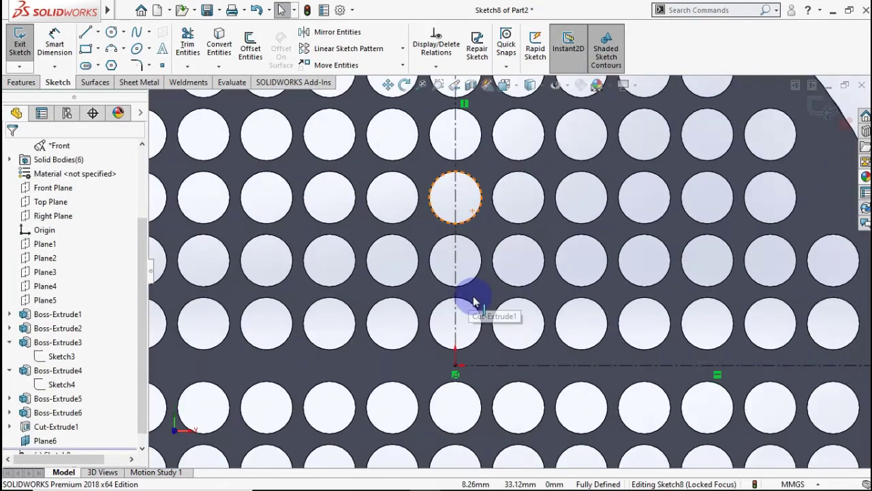
{"action": "left_click", "coordinate": [467, 303]}
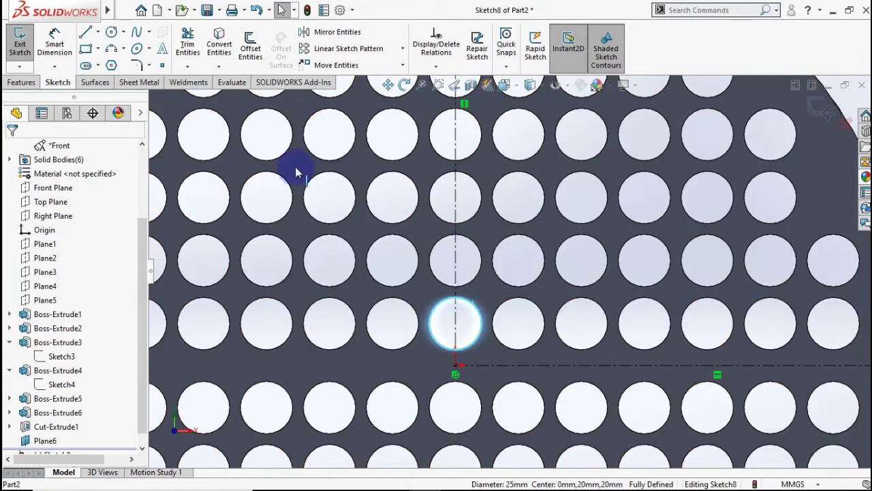
{"action": "left_click", "coordinate": [220, 44]}
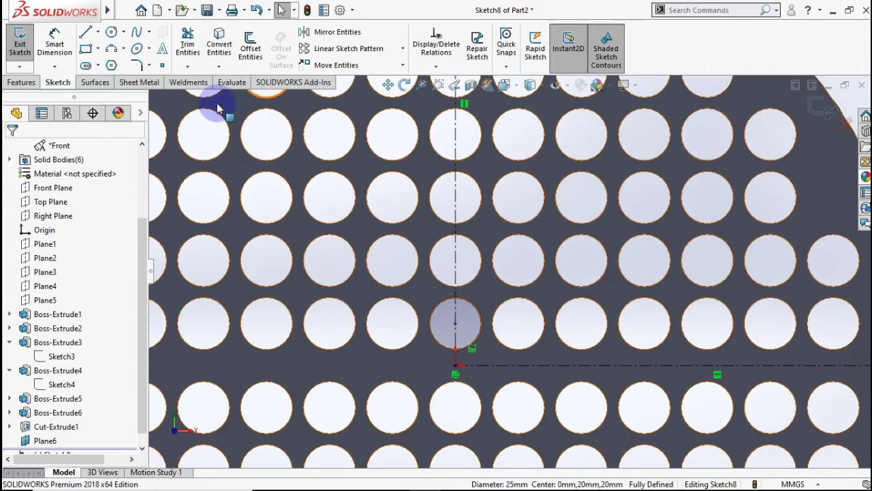
Offset the converted circle 2.5 mm inward
{"action": "left_click", "coordinate": [250, 46]}
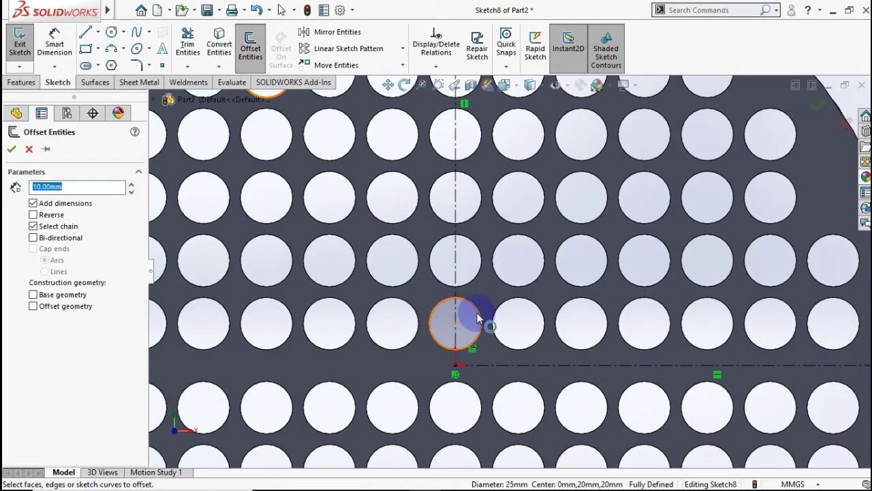
{"action": "left_click", "coordinate": [477, 312]}
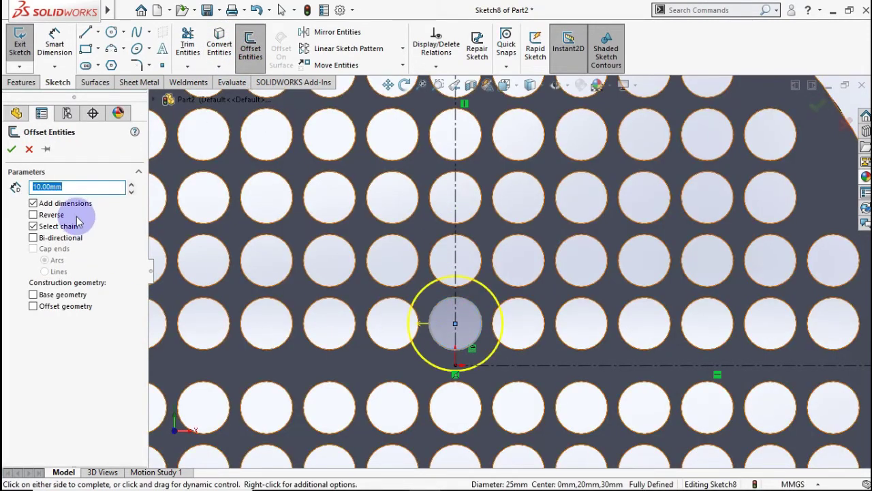
{"action": "type", "text": "3"}
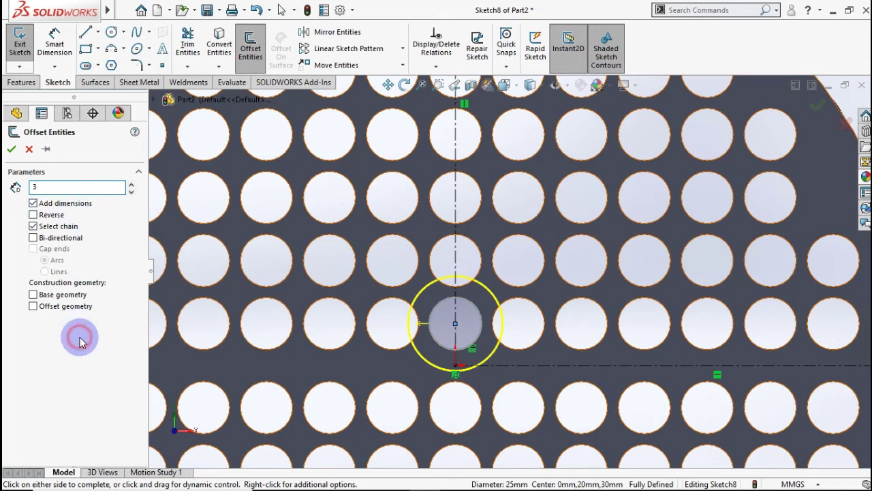
{"action": "left_click", "coordinate": [80, 341]}
{"action": "type", "text": "2."}
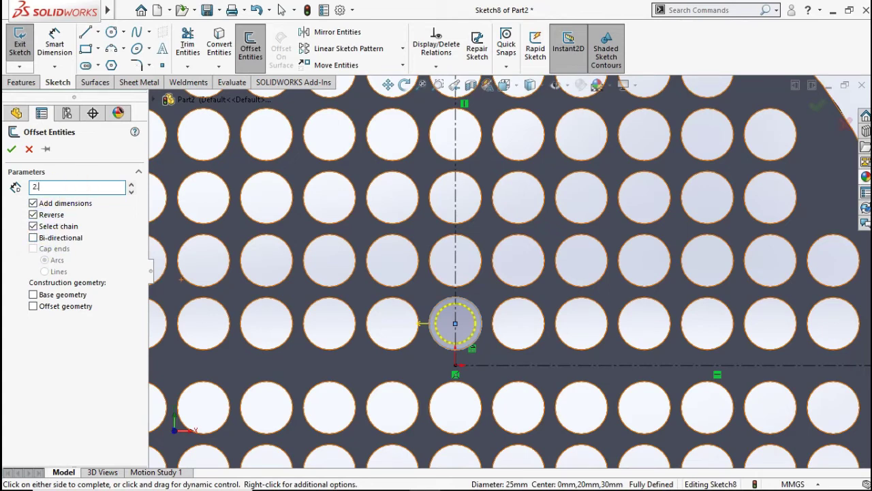
{"action": "type", "text": "50mm"}
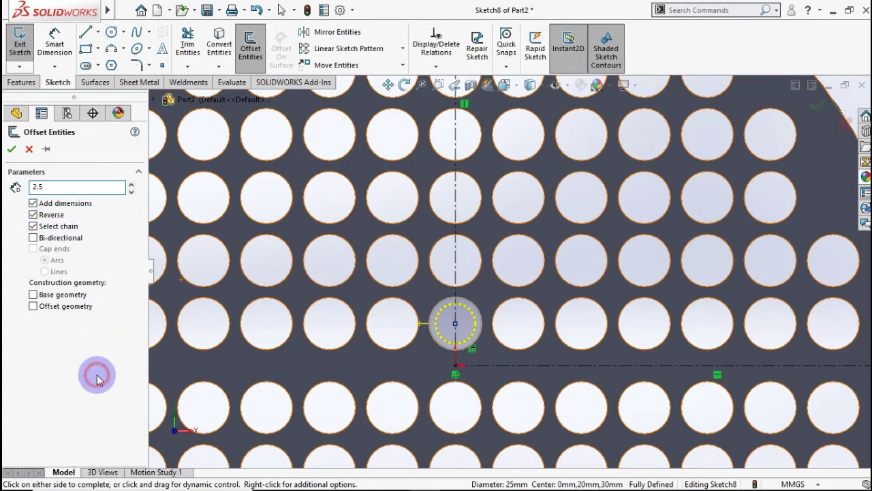
{"action": "left_click", "coordinate": [11, 150]}
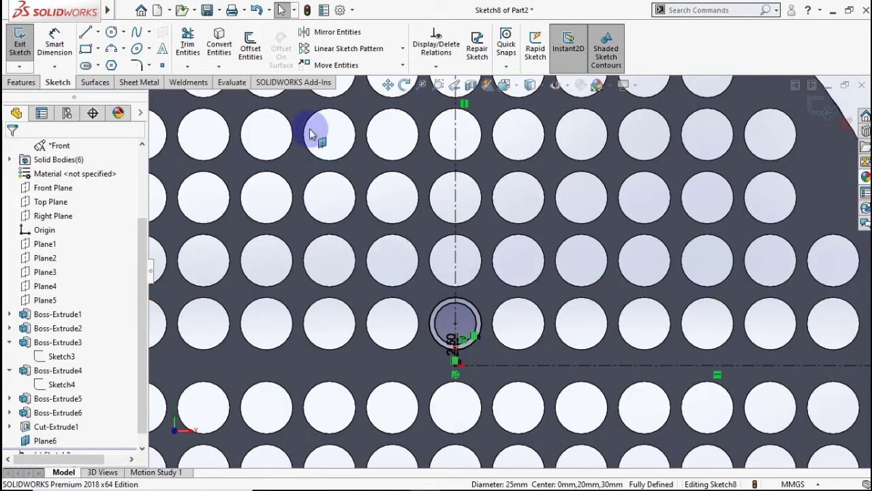
Pattern the hole outline and offset circle seven times along X at 30 mm spacing
{"action": "left_click", "coordinate": [322, 52]}
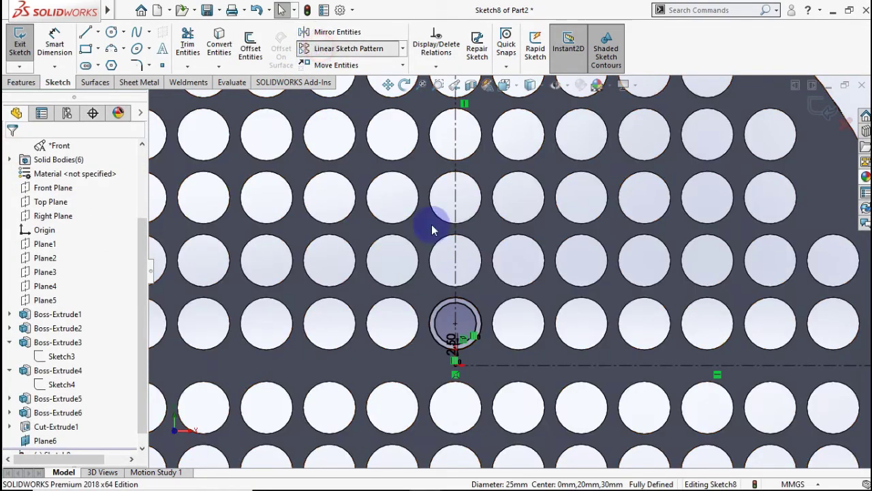
{"action": "left_click", "coordinate": [470, 312]}
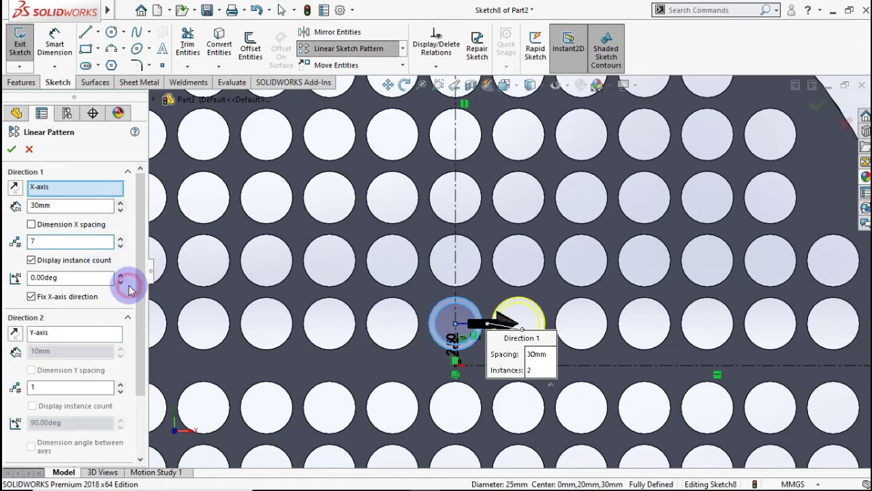
{"action": "scroll", "coordinate": [428, 272], "scroll_direction": "up", "scroll_amount": 3}
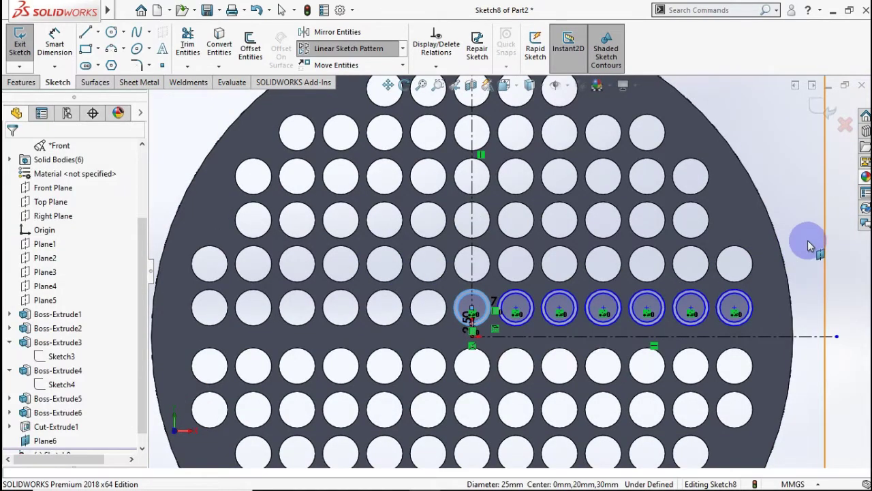
{"action": "key", "text": "Return"}
{"action": "scroll", "coordinate": [818, 252], "scroll_direction": "down", "scroll_amount": 1}
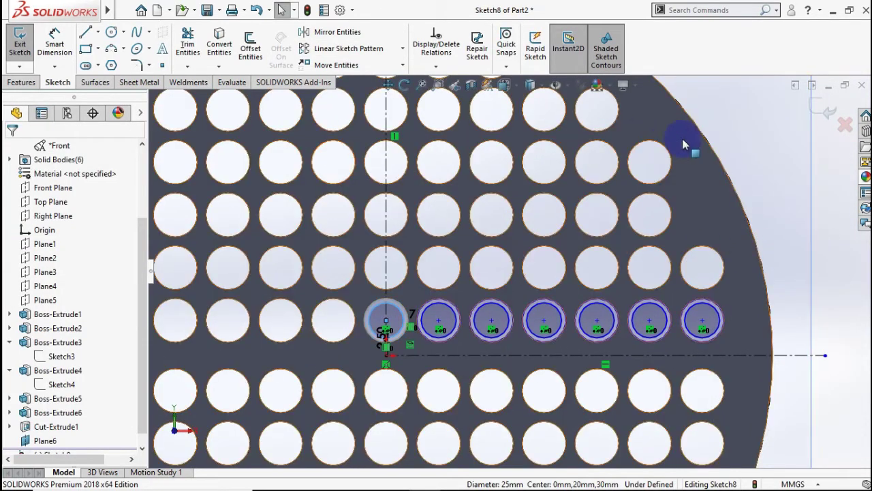
{"action": "left_click", "coordinate": [814, 173]}
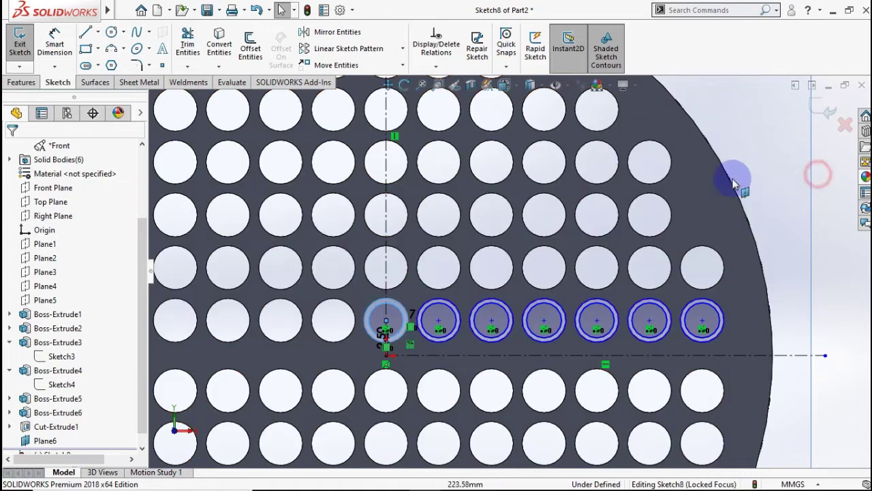
Pattern the row's last circle upward as 2 instances at 30 mm spacing
{"action": "left_click", "coordinate": [310, 48]}
{"action": "left_click", "coordinate": [716, 319]}
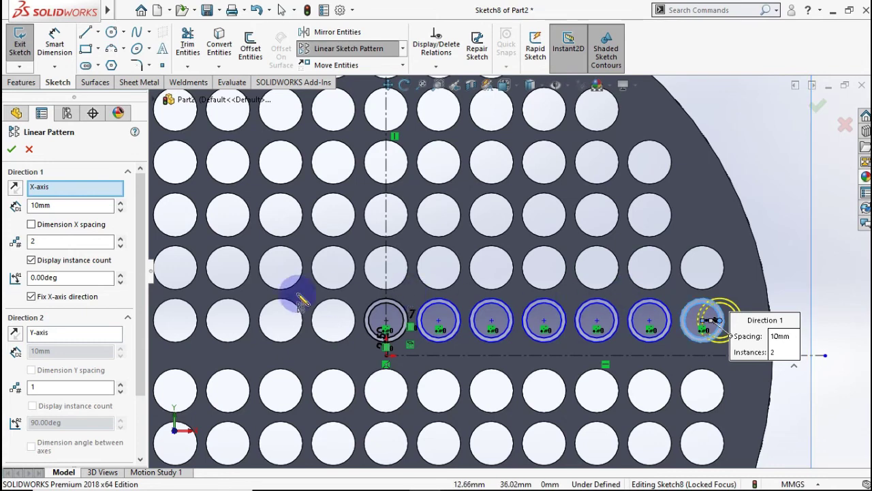
{"action": "left_click", "coordinate": [121, 246]}
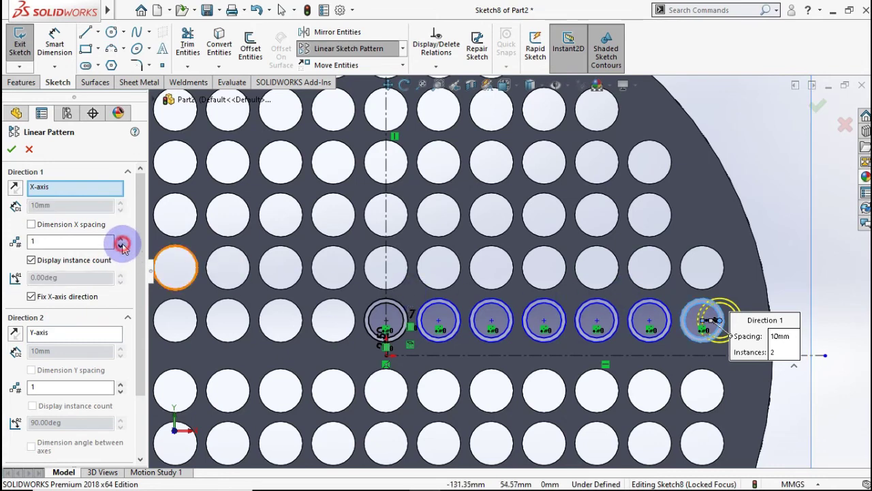
{"action": "left_click", "coordinate": [121, 385]}
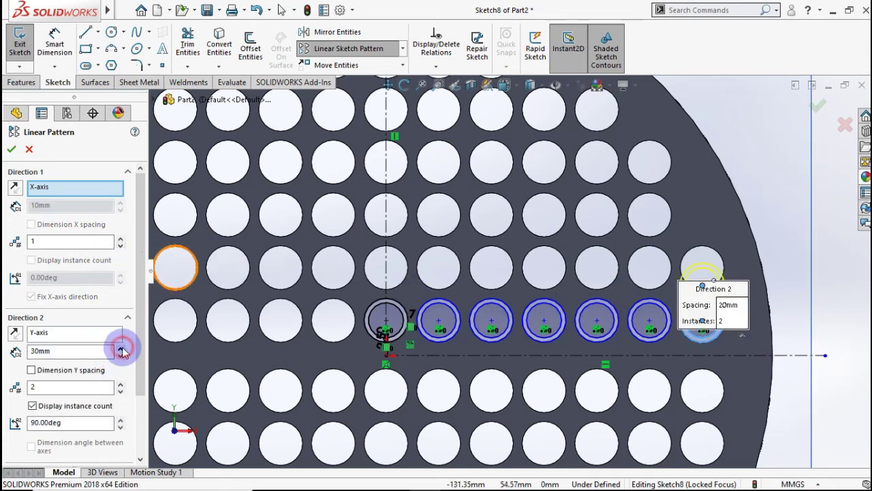
{"action": "left_click", "coordinate": [10, 156]}
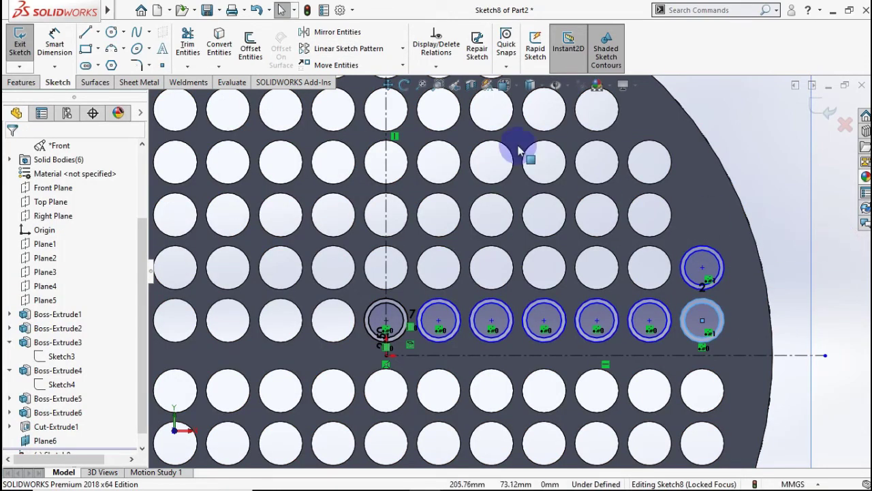
Pattern the row's sixth circle upward as 4 instances at 30 mm spacing
{"action": "left_click", "coordinate": [327, 48]}
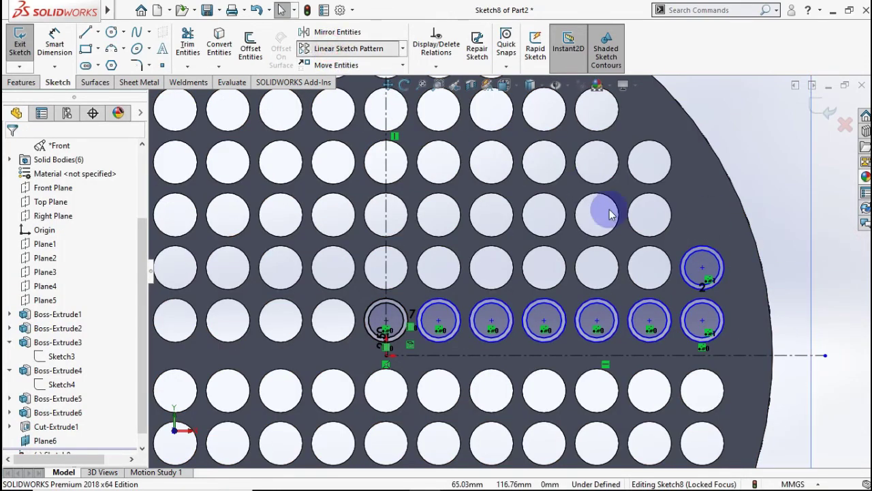
{"action": "left_click", "coordinate": [661, 310]}
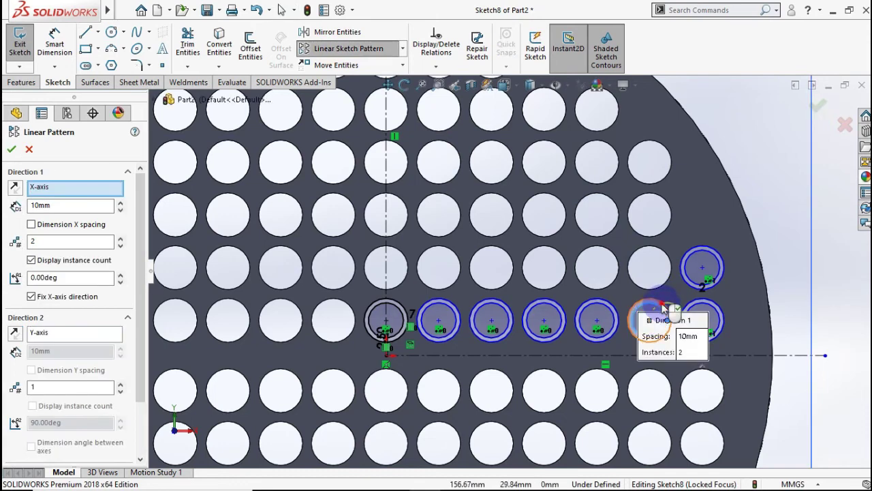
{"action": "left_click", "coordinate": [121, 245]}
{"action": "left_click", "coordinate": [120, 383]}
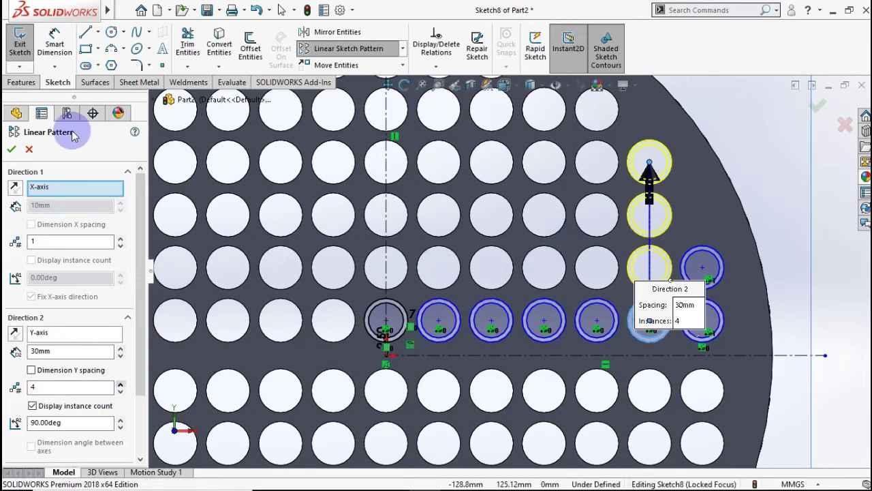
{"action": "key", "text": "Return"}
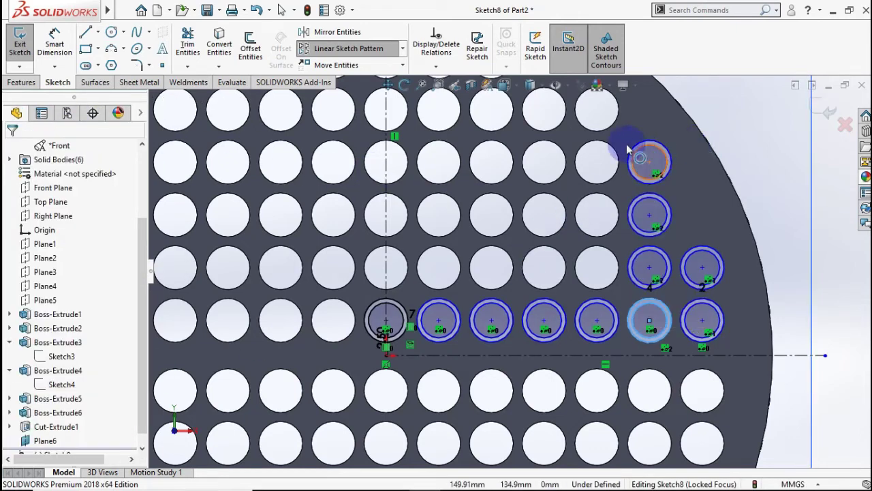
{"action": "scroll", "coordinate": [594, 137], "scroll_direction": "up", "scroll_amount": 3}
{"action": "scroll", "coordinate": [593, 137], "scroll_direction": "down", "scroll_amount": 3}
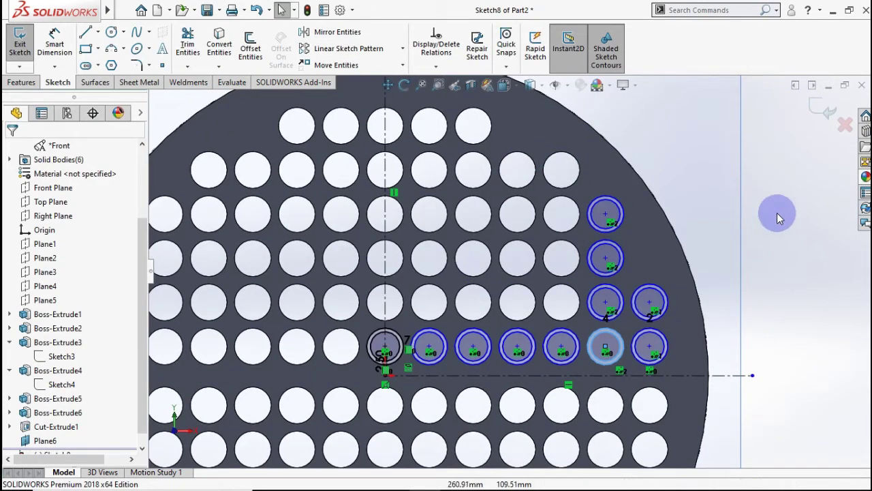
Stack four circles 30 mm apart above the row's fourth and fifth circles
{"action": "left_click", "coordinate": [304, 48]}
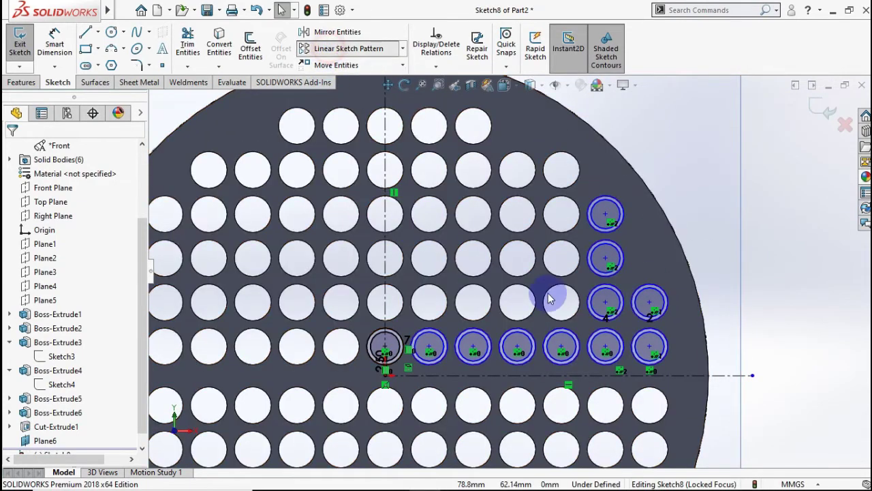
{"action": "left_click", "coordinate": [573, 340]}
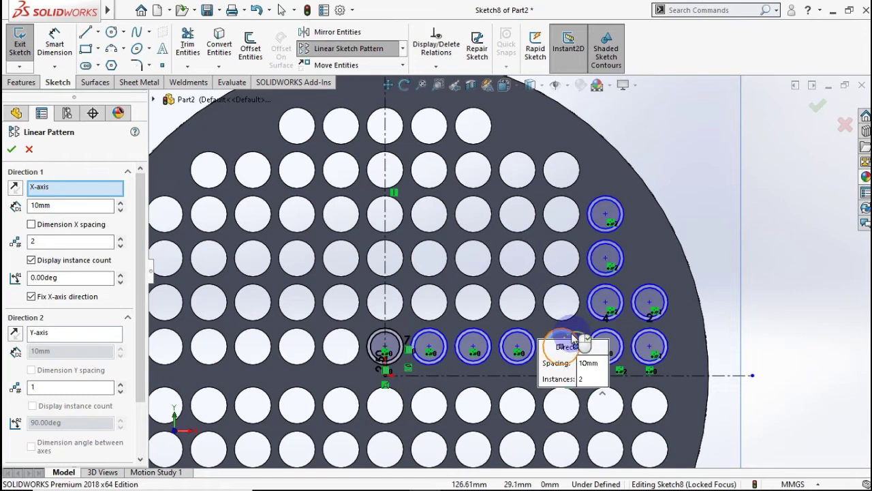
{"action": "left_click", "coordinate": [525, 336]}
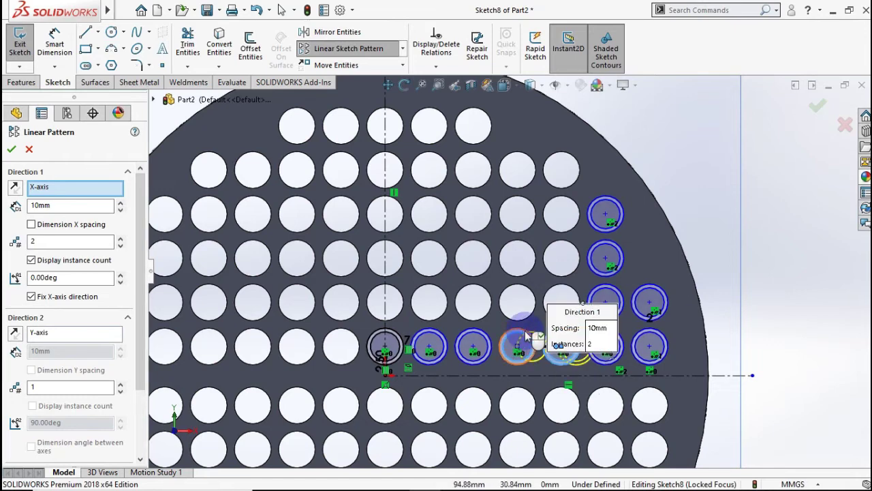
{"action": "left_click", "coordinate": [120, 247]}
{"action": "left_click", "coordinate": [120, 383]}
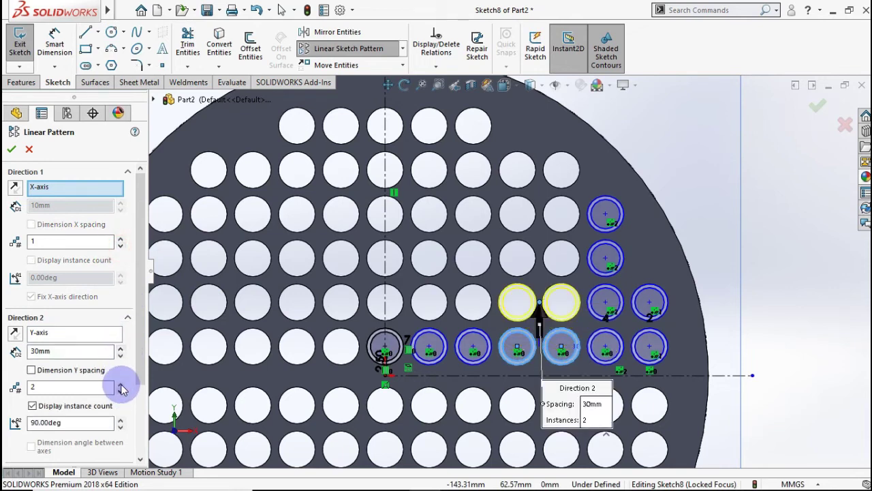
{"action": "left_click", "coordinate": [120, 383]}
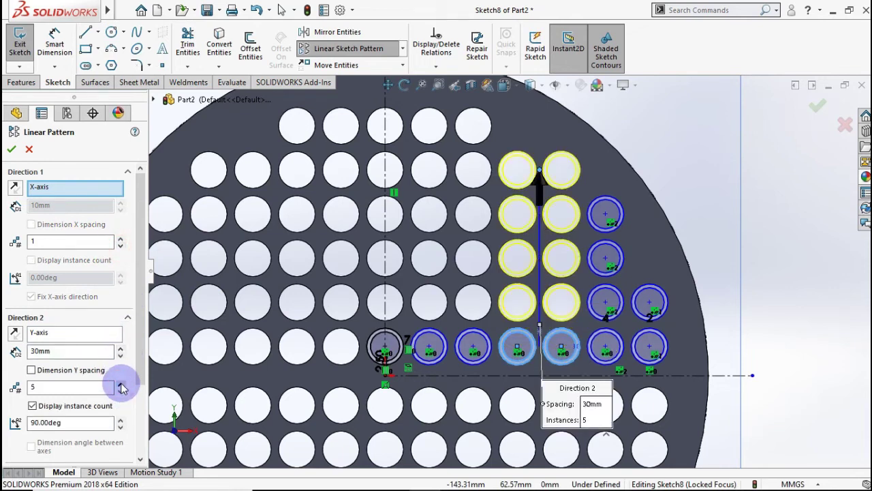
{"action": "left_click", "coordinate": [10, 152]}
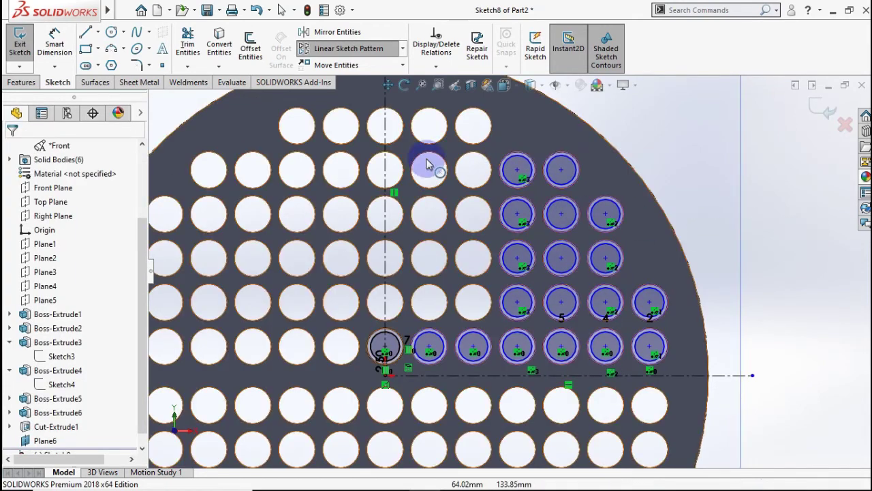
Stack five circles 30 mm apart above the row's first three circles
{"action": "left_click", "coordinate": [320, 48]}
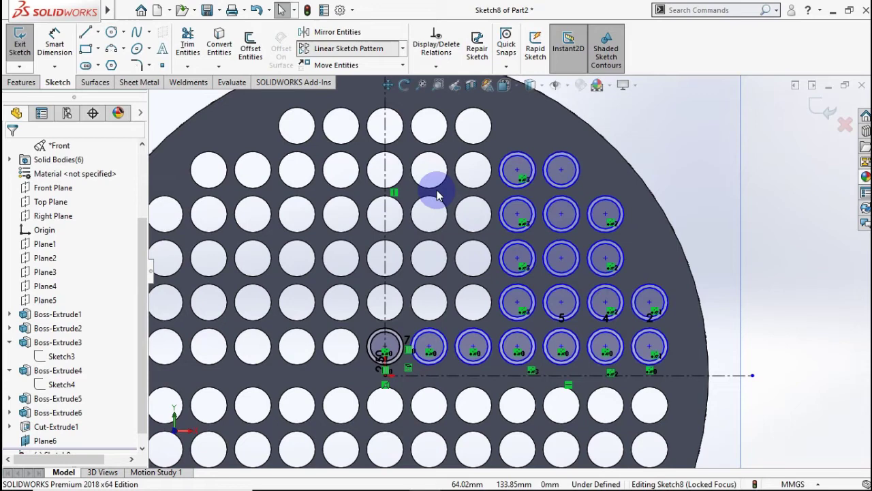
{"action": "left_click", "coordinate": [488, 346]}
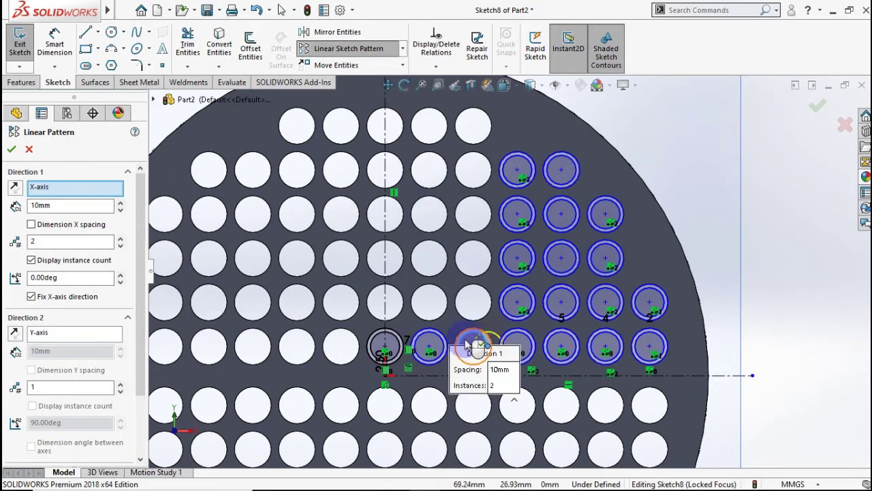
{"action": "left_click", "coordinate": [440, 339]}
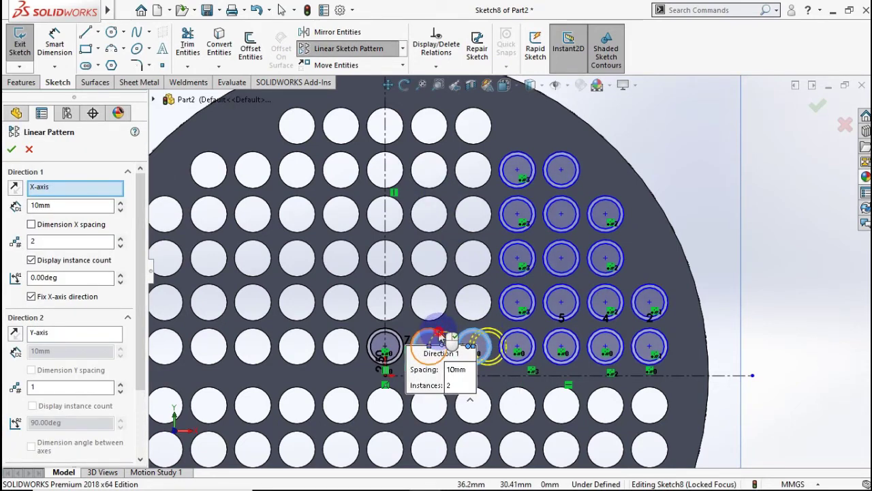
{"action": "left_click", "coordinate": [393, 342]}
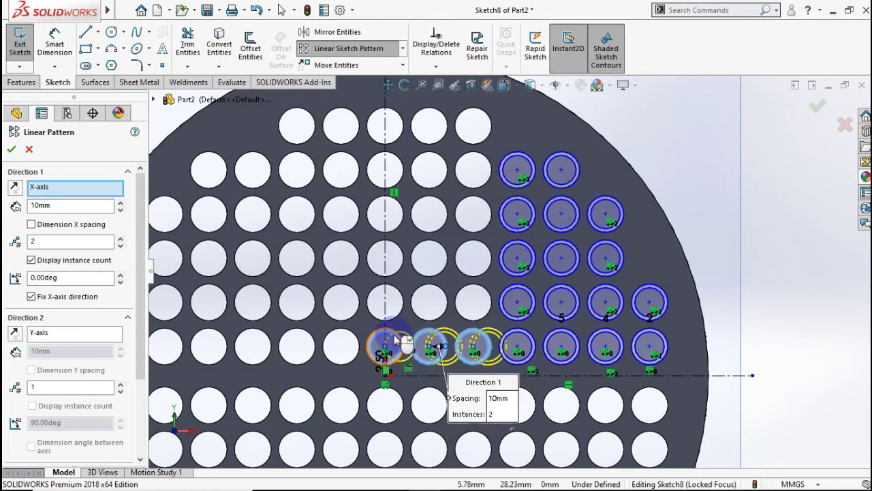
{"action": "left_click", "coordinate": [120, 245]}
{"action": "left_click", "coordinate": [120, 383]}
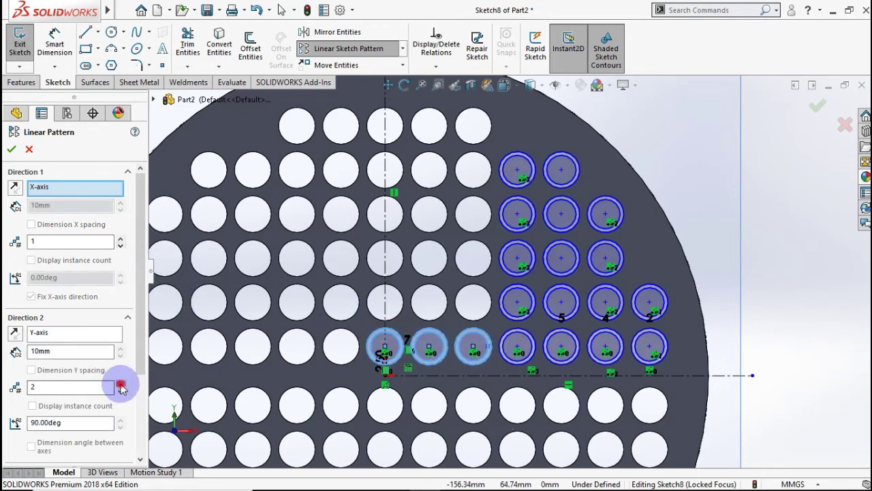
{"action": "left_click", "coordinate": [120, 349]}
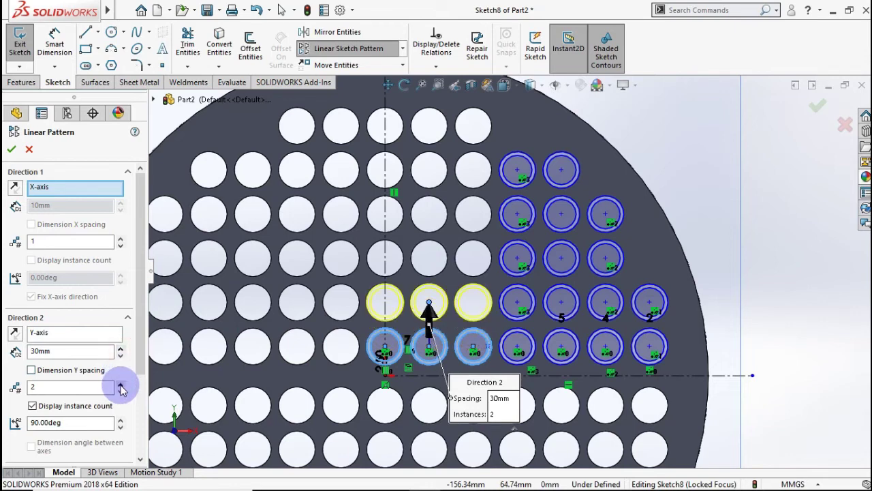
{"action": "left_click", "coordinate": [121, 385]}
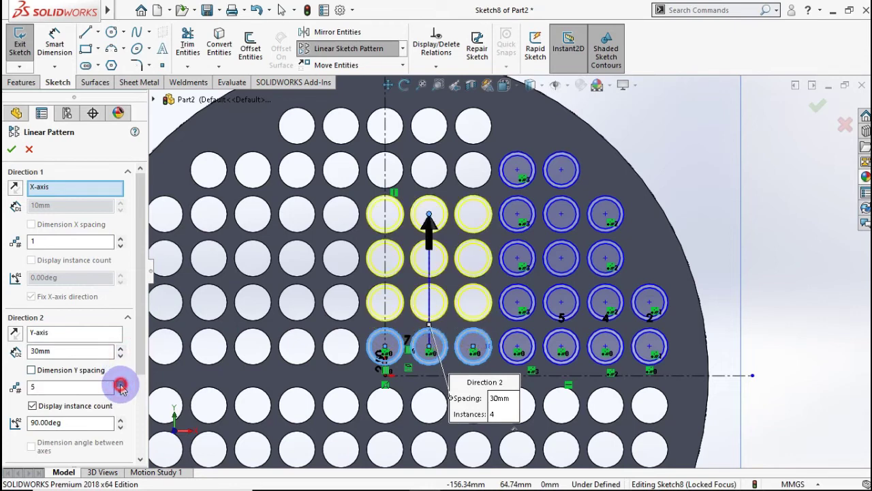
{"action": "left_click", "coordinate": [122, 384]}
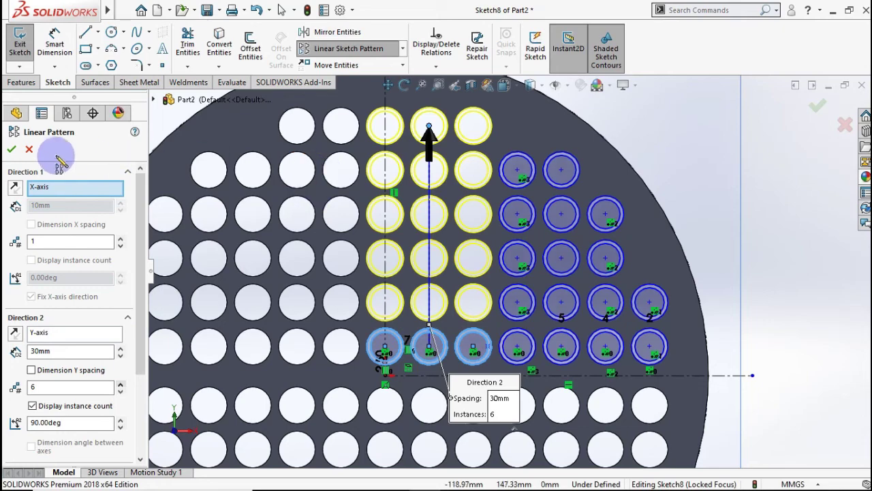
{"action": "left_click", "coordinate": [11, 150]}
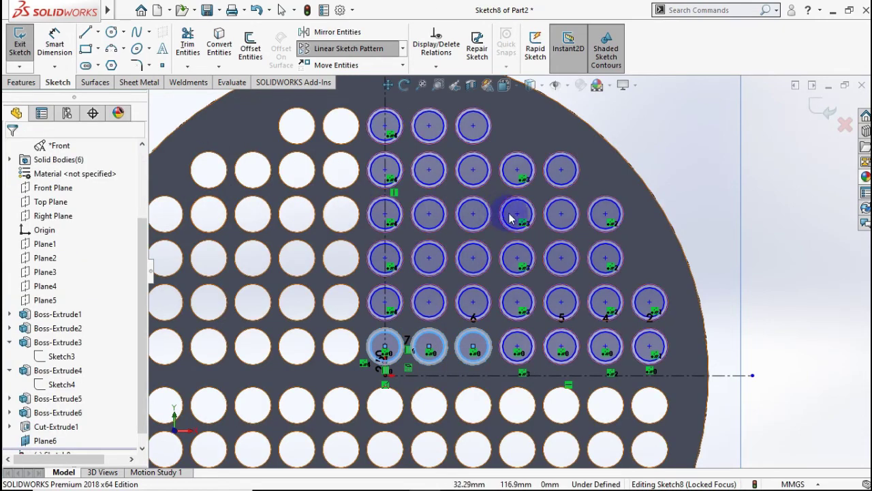
{"action": "scroll", "coordinate": [588, 220], "scroll_direction": "up", "scroll_amount": 3}
{"action": "scroll", "coordinate": [588, 220], "scroll_direction": "up", "scroll_amount": 2}
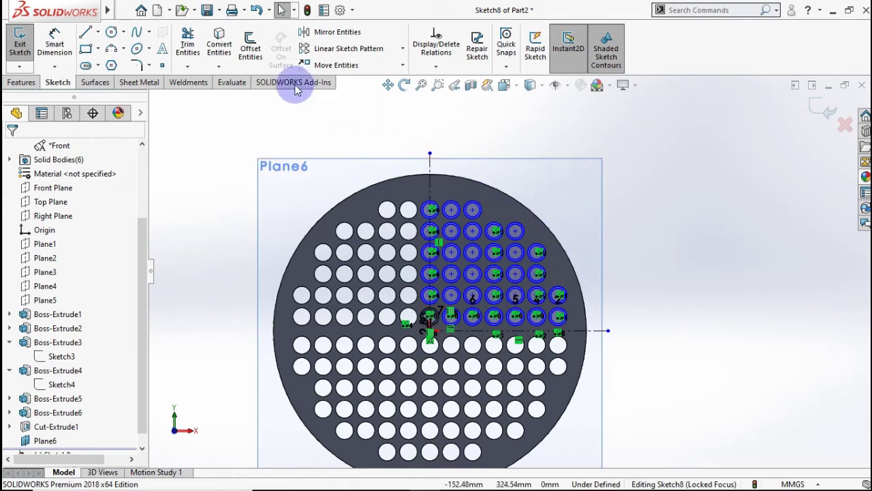
Mirror Sketch8's upper-right quarter of circles across the vertical centreline Line3
{"action": "left_click", "coordinate": [312, 36]}
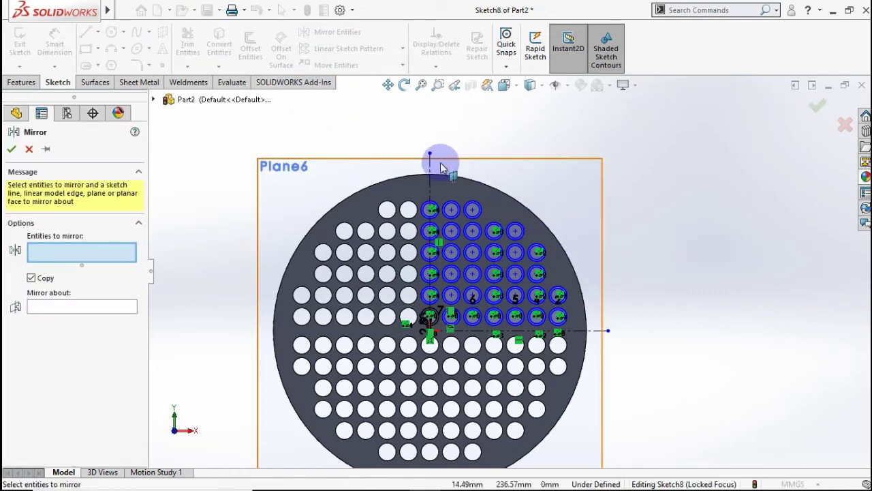
{"action": "left_click_drag", "start_coordinate": [442, 150], "coordinate": [594, 353]}
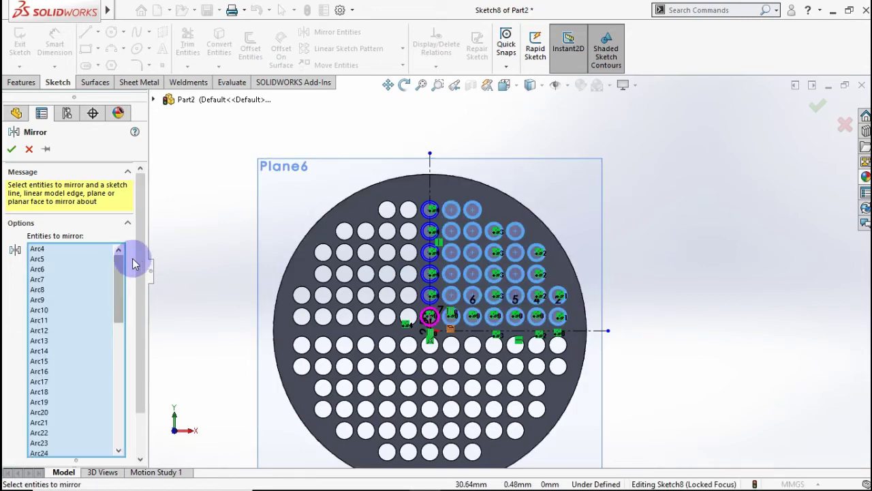
{"action": "scroll", "coordinate": [139, 266], "scroll_direction": "down", "scroll_amount": 3}
{"action": "left_click", "coordinate": [109, 447]}
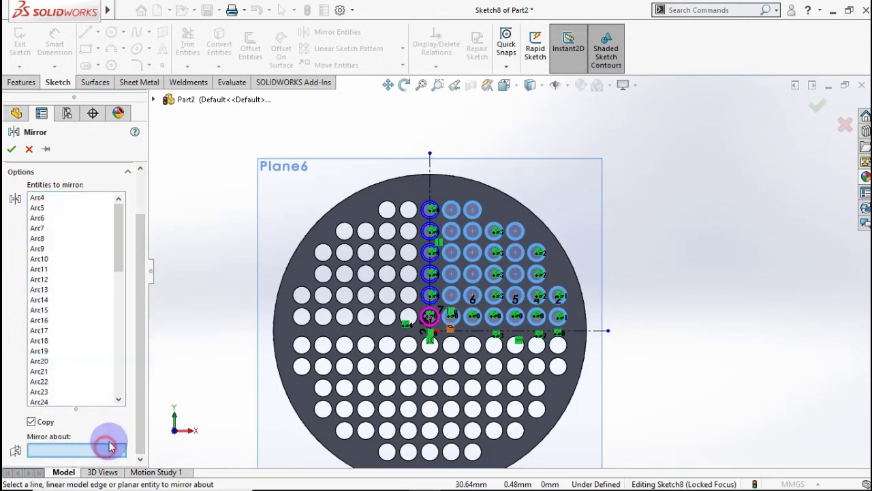
{"action": "left_click", "coordinate": [429, 168]}
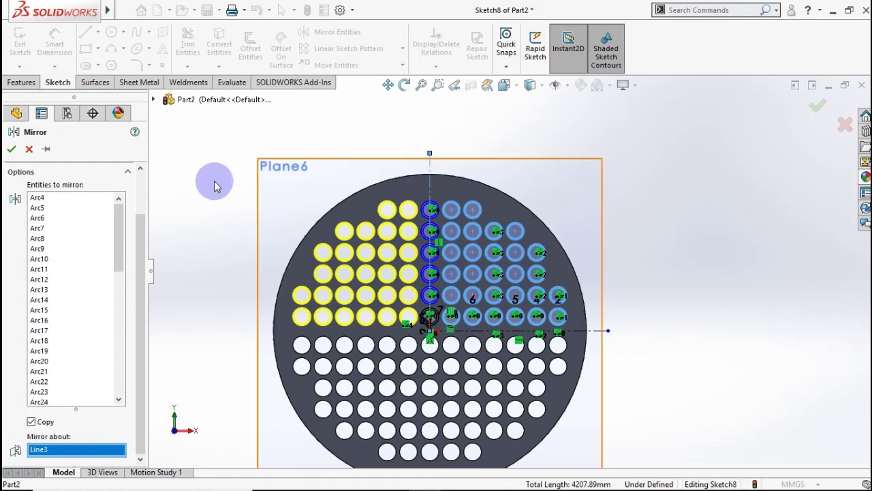
{"action": "left_click", "coordinate": [12, 151]}
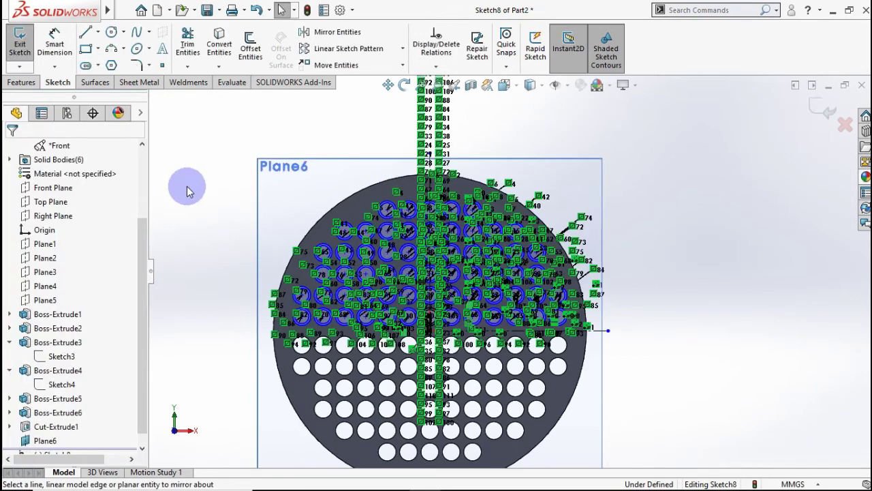
Mirror the upper-half circles across the horizontal centreline Line1 to cover every plate hole
{"action": "left_click", "coordinate": [308, 32]}
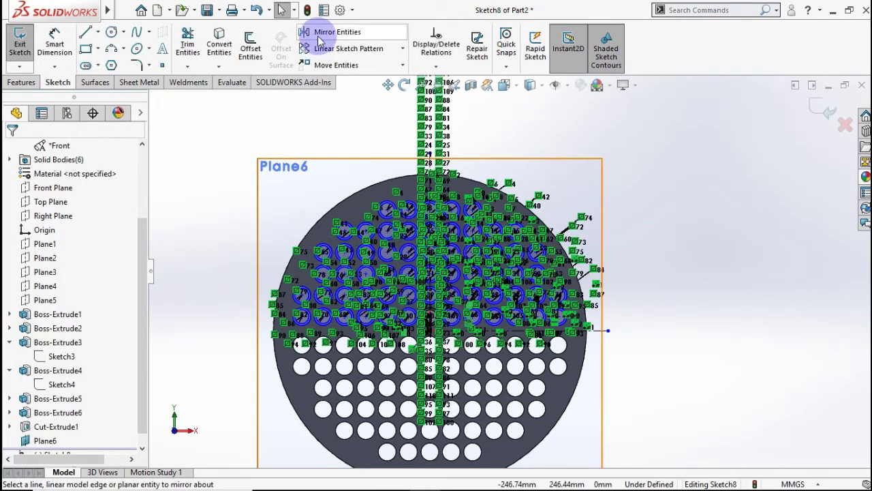
{"action": "left_click_drag", "start_coordinate": [195, 165], "coordinate": [634, 320]}
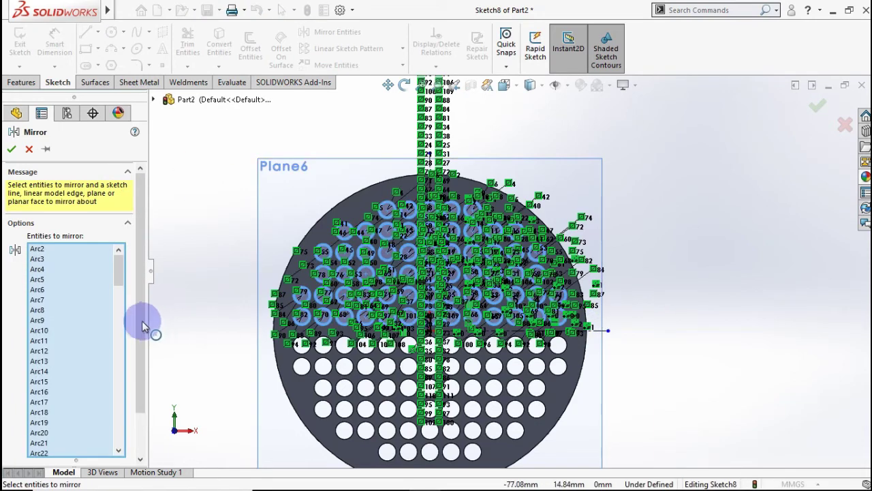
{"action": "left_click_drag", "start_coordinate": [138, 272], "coordinate": [138, 358]}
{"action": "left_click", "coordinate": [75, 451]}
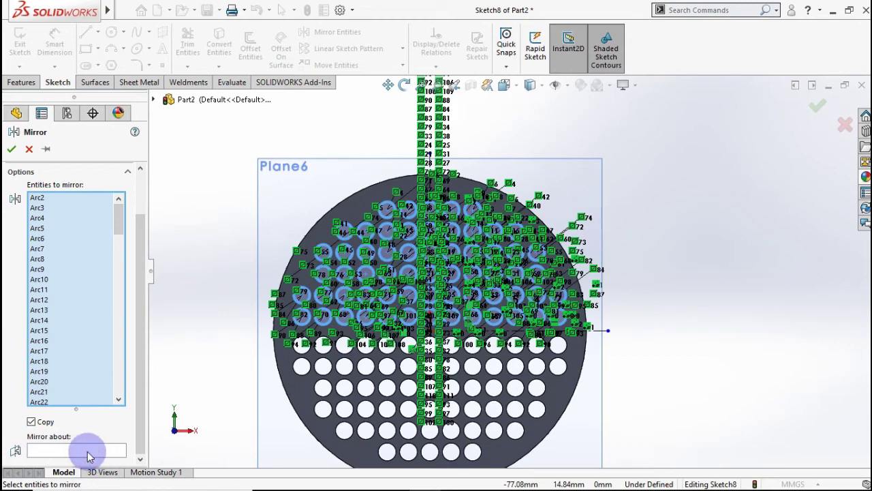
{"action": "left_click", "coordinate": [92, 455]}
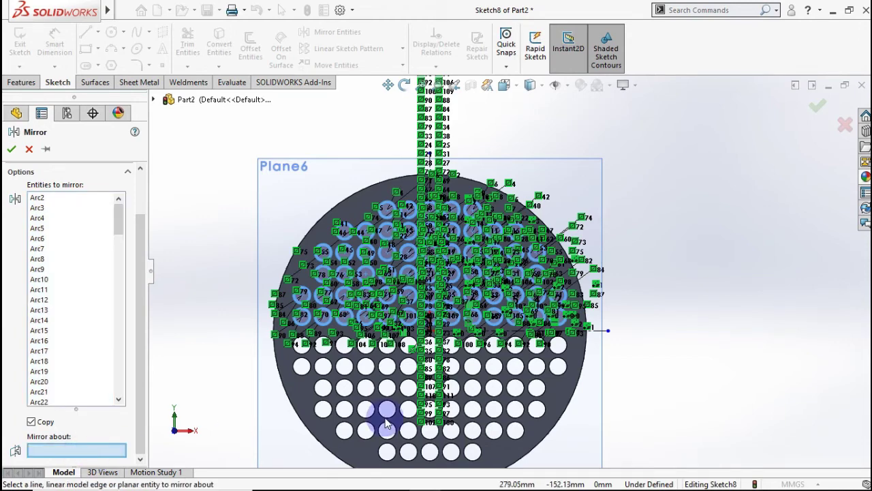
{"action": "left_click", "coordinate": [597, 332]}
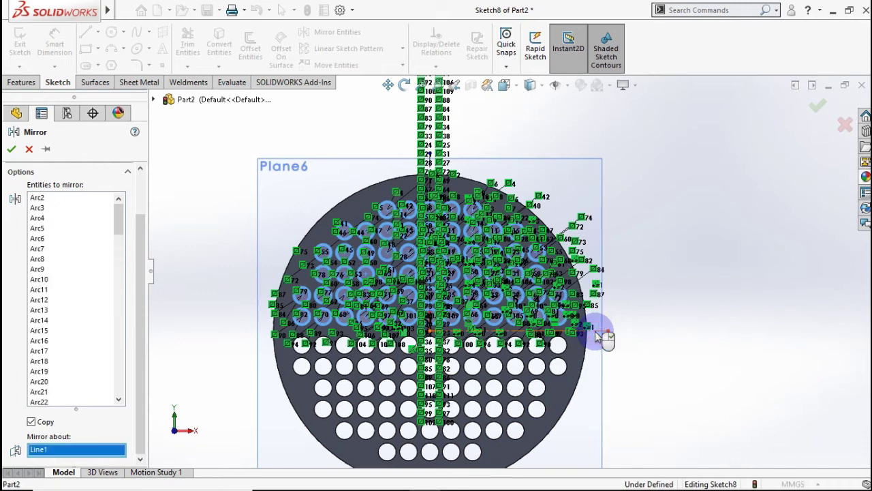
{"action": "left_click", "coordinate": [12, 148]}
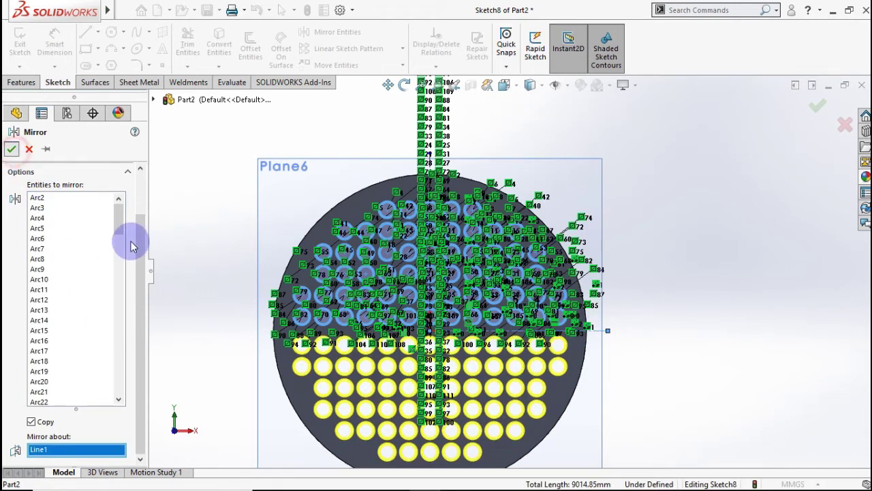
{"action": "left_click", "coordinate": [196, 195]}
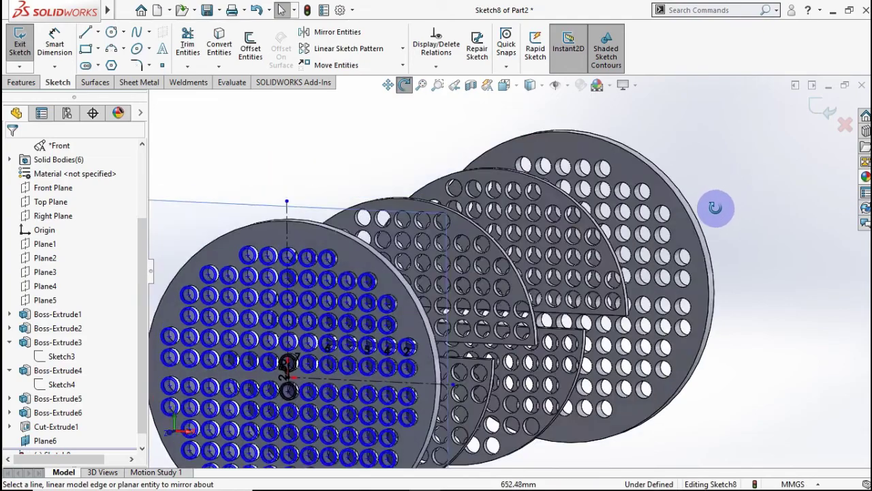
{"action": "mouse_move", "coordinate": [742, 184]}
{"action": "middle_mouse_down"}
{"action": "mouse_move", "coordinate": [705, 231]}
{"action": "mouse_move", "coordinate": [687, 232]}
{"action": "middle_mouse_up"}
{"action": "key", "text": "f"}
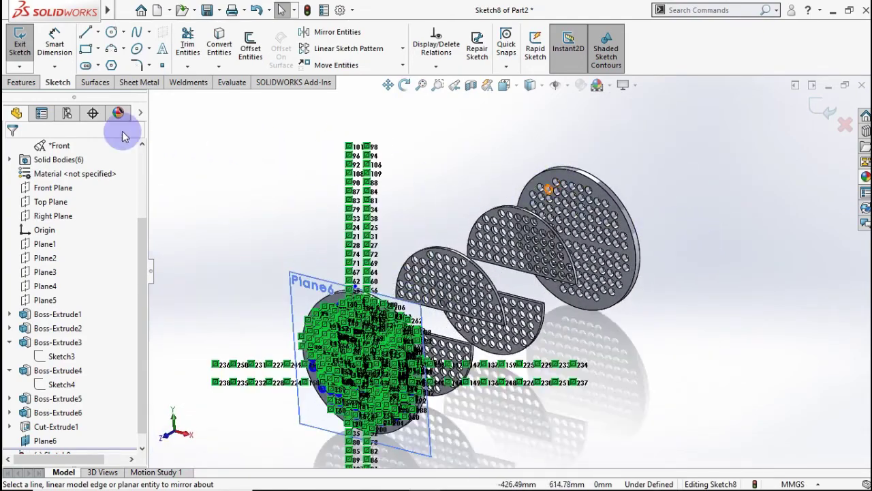
Start an Extruded Boss/Base on the Sketch8 circles with a 1000 mm blind depth
{"action": "left_click", "coordinate": [33, 84]}
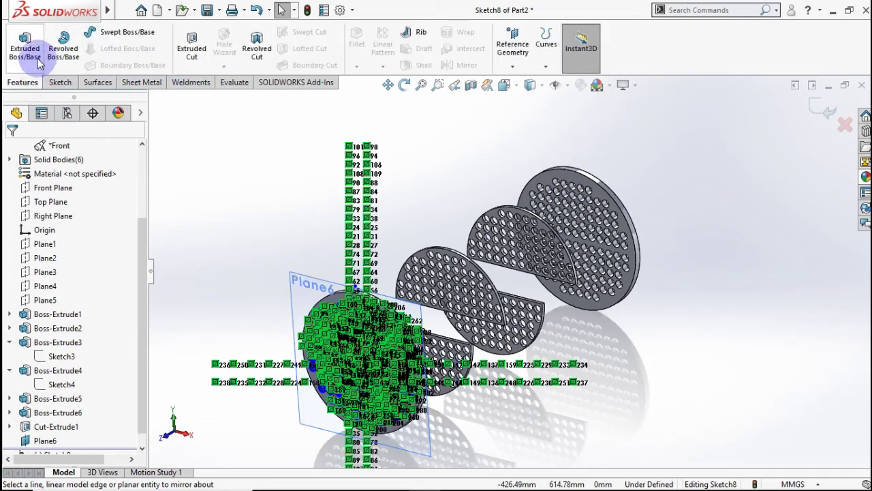
{"action": "left_click", "coordinate": [25, 44]}
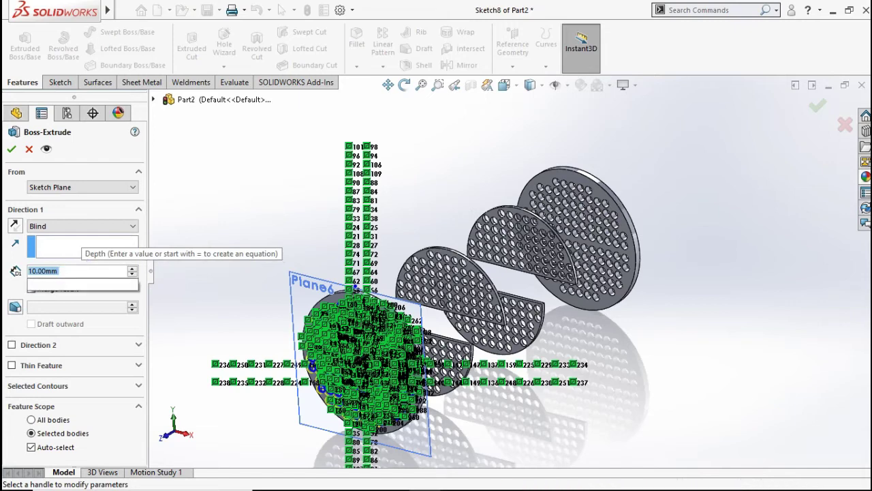
{"action": "type", "text": "10"}
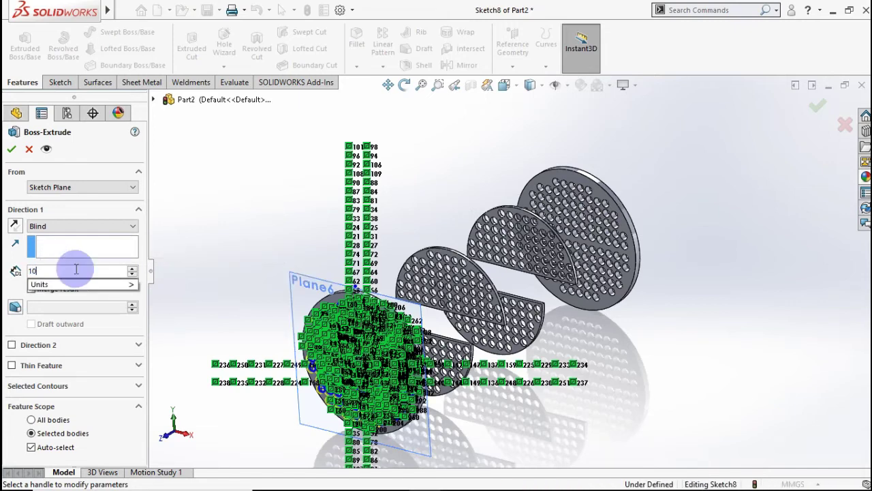
{"action": "type", "text": "00.00mm"}
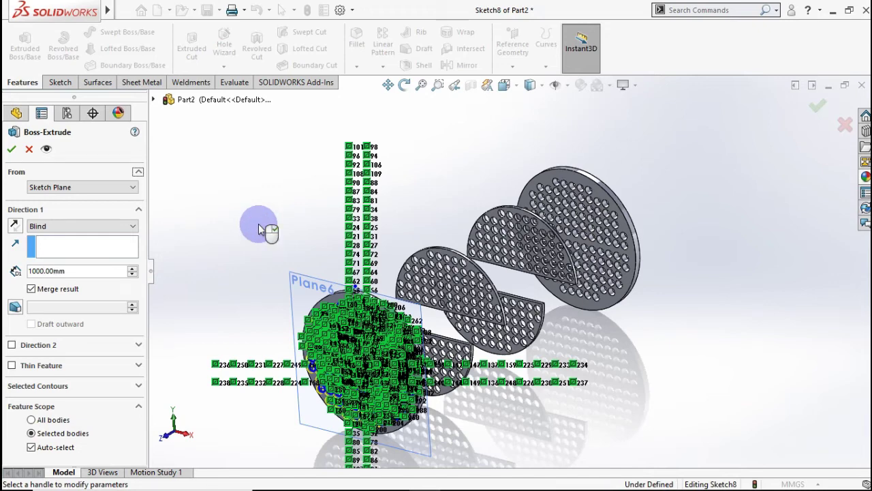
{"action": "type", "text": "f"}
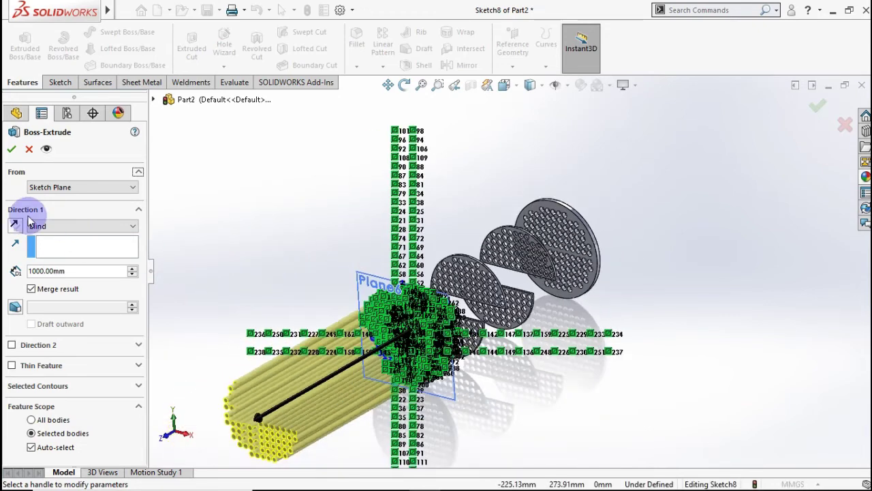
Reverse the extrusion so the tubes run back through the perforated plates
{"action": "left_click", "coordinate": [15, 224]}
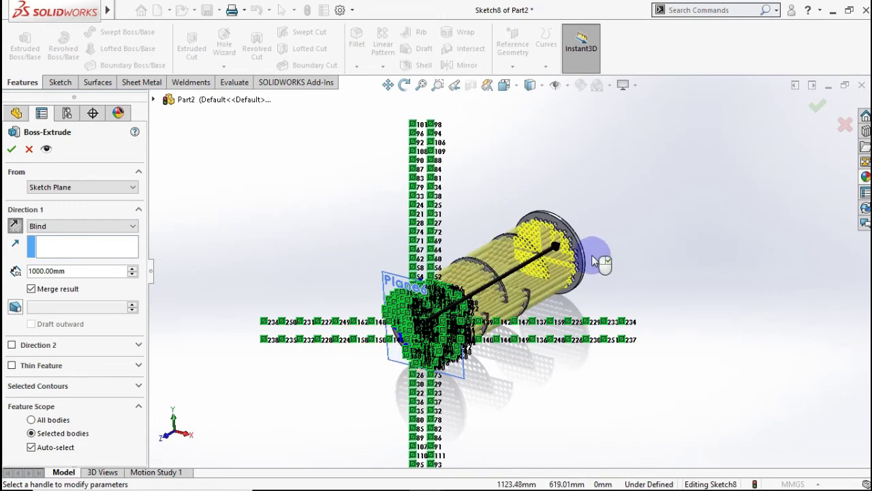
{"action": "middle_click_drag", "start_coordinate": [585, 248], "coordinate": [570, 235]}
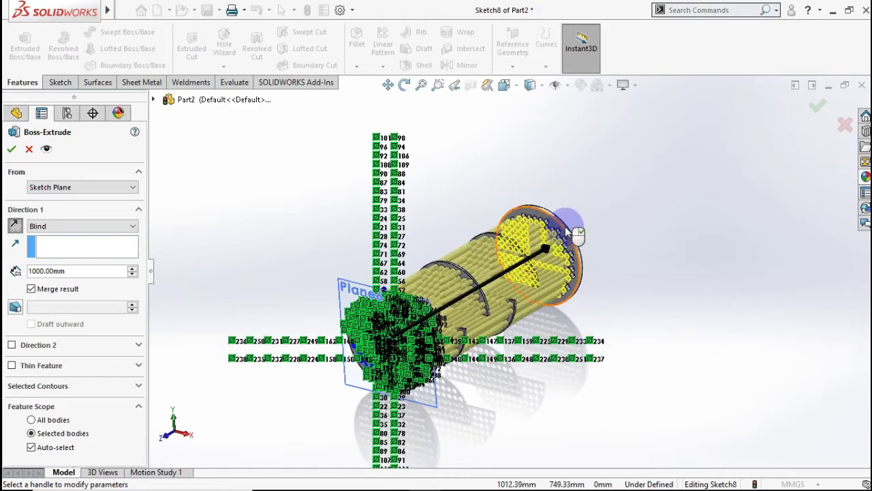
{"action": "scroll", "coordinate": [567, 231], "scroll_direction": "down", "scroll_amount": 2}
{"action": "scroll", "coordinate": [564, 229], "scroll_direction": "down", "scroll_amount": 2}
{"action": "scroll", "coordinate": [564, 228], "scroll_direction": "down", "scroll_amount": 2}
{"action": "scroll", "coordinate": [562, 229], "scroll_direction": "down", "scroll_amount": 3}
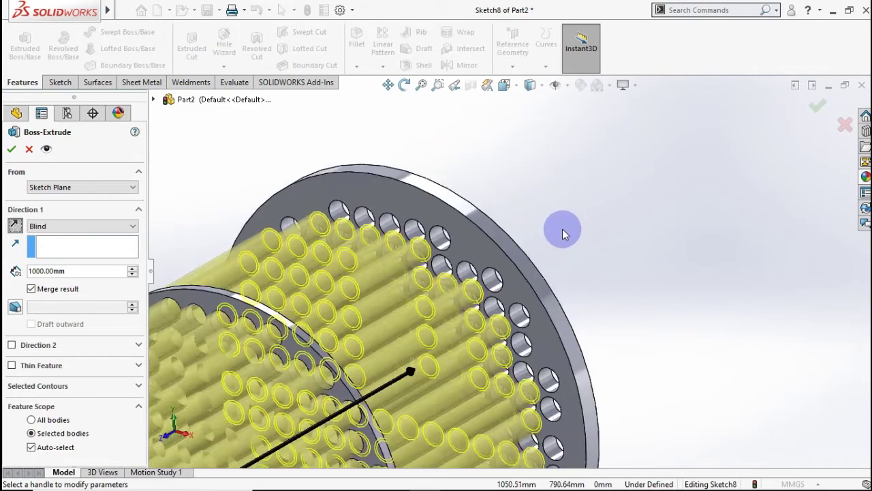
{"action": "scroll", "coordinate": [562, 229], "scroll_direction": "down", "scroll_amount": 1}
{"action": "middle_click_drag", "start_coordinate": [561, 236], "coordinate": [550, 287]}
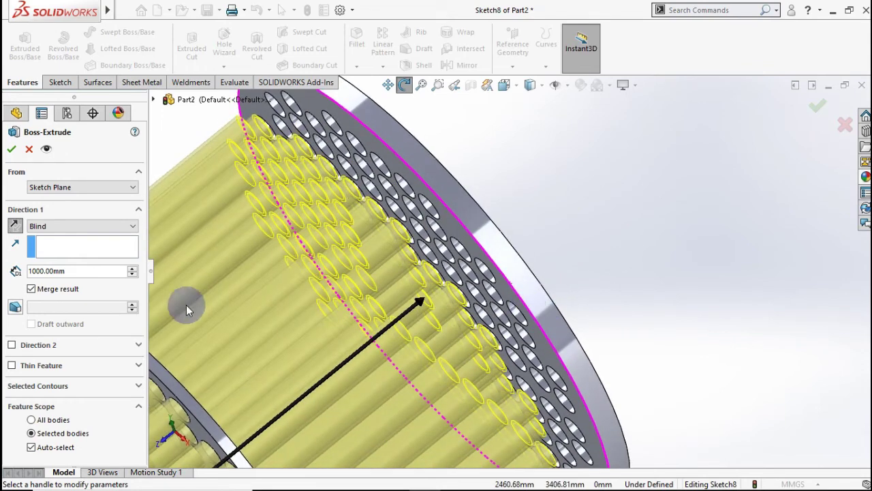
Lengthen the tube extrusion to 1060 mm so it reaches the far end plate
{"action": "left_click", "coordinate": [132, 270]}
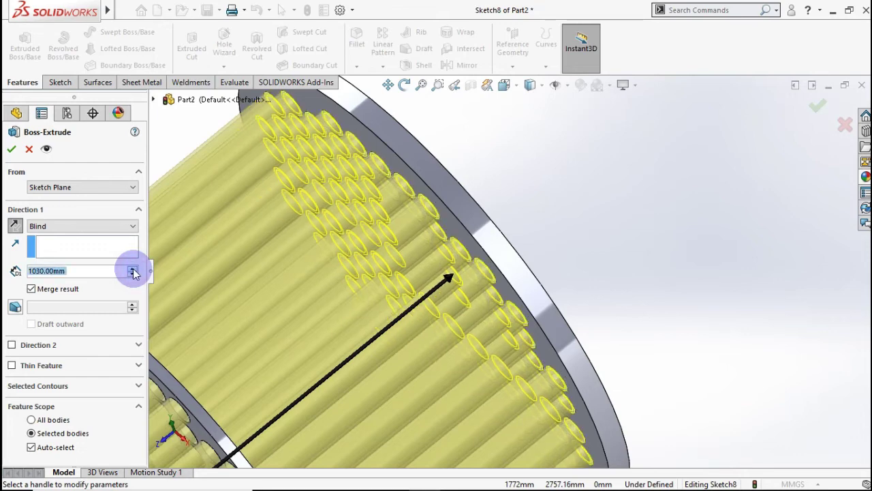
{"action": "left_click", "coordinate": [133, 270]}
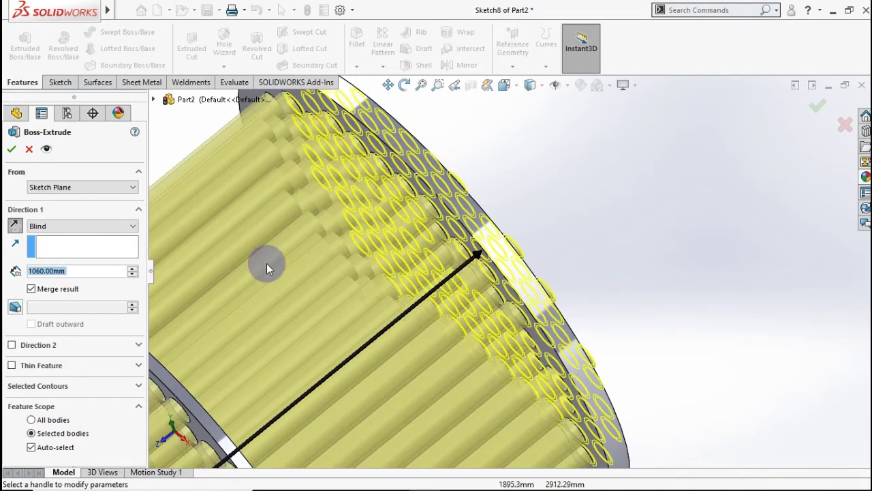
{"action": "scroll", "coordinate": [488, 258], "scroll_direction": "up", "scroll_amount": 2}
{"action": "scroll", "coordinate": [490, 263], "scroll_direction": "up", "scroll_amount": 1}
{"action": "scroll", "coordinate": [492, 267], "scroll_direction": "up", "scroll_amount": 2}
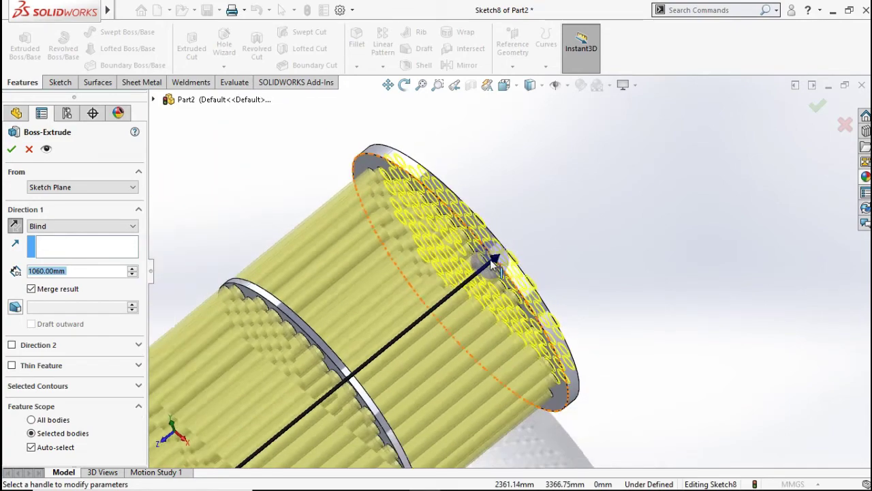
{"action": "scroll", "coordinate": [491, 263], "scroll_direction": "up", "scroll_amount": 1}
{"action": "mouse_move", "coordinate": [488, 258]}
{"action": "middle_mouse_down"}
{"action": "mouse_move", "coordinate": [470, 293]}
{"action": "mouse_move", "coordinate": [428, 303]}
{"action": "middle_mouse_up"}
{"action": "scroll", "coordinate": [408, 306], "scroll_direction": "up", "scroll_amount": 2}
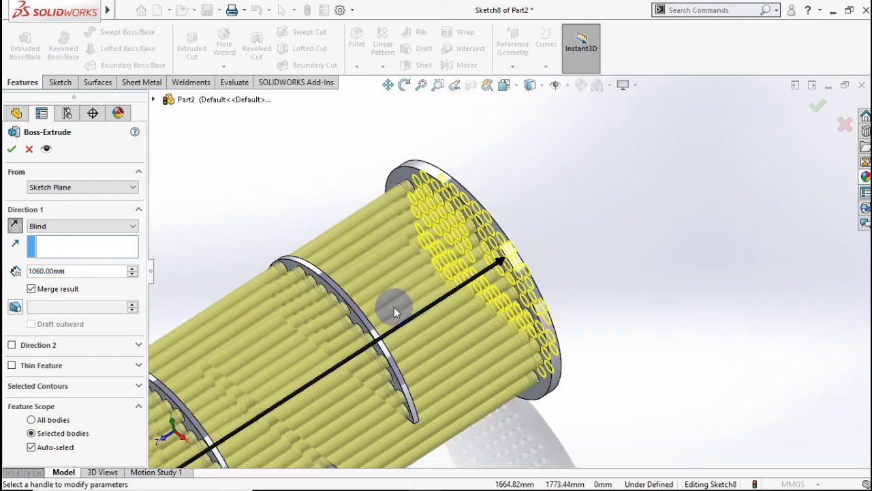
{"action": "scroll", "coordinate": [370, 323], "scroll_direction": "up", "scroll_amount": 1}
{"action": "scroll", "coordinate": [337, 353], "scroll_direction": "up", "scroll_amount": 2}
{"action": "scroll", "coordinate": [320, 368], "scroll_direction": "up", "scroll_amount": 2}
{"action": "scroll", "coordinate": [315, 376], "scroll_direction": "down", "scroll_amount": 2}
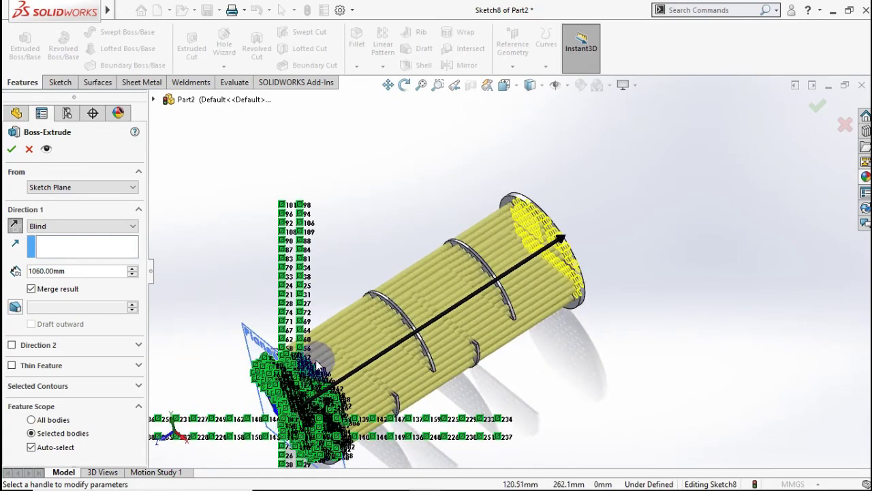
{"action": "scroll", "coordinate": [239, 279], "scroll_direction": "down", "scroll_amount": 1}
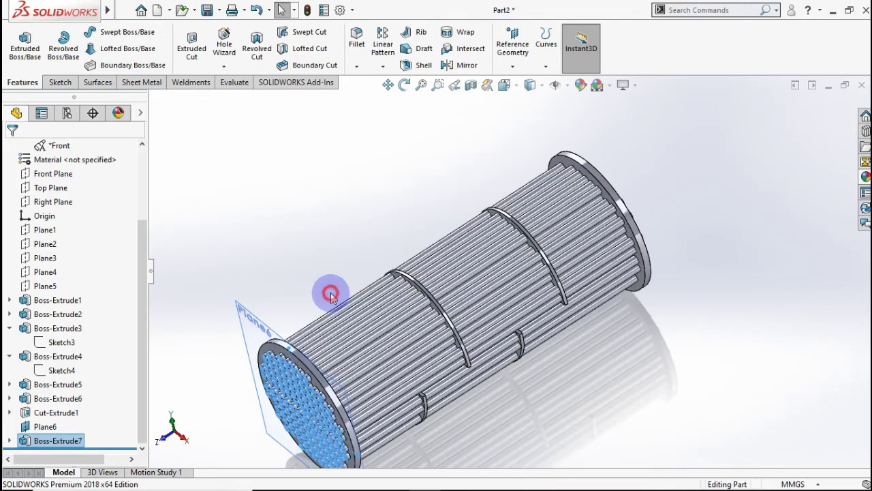
Hide Plane6 in the FeatureManager tree
{"action": "mouse_move", "coordinate": [319, 290]}
{"action": "middle_mouse_down"}
{"action": "mouse_move", "coordinate": [318, 190]}
{"action": "mouse_move", "coordinate": [259, 214]}
{"action": "mouse_move", "coordinate": [282, 211]}
{"action": "mouse_move", "coordinate": [312, 233]}
{"action": "middle_mouse_up"}
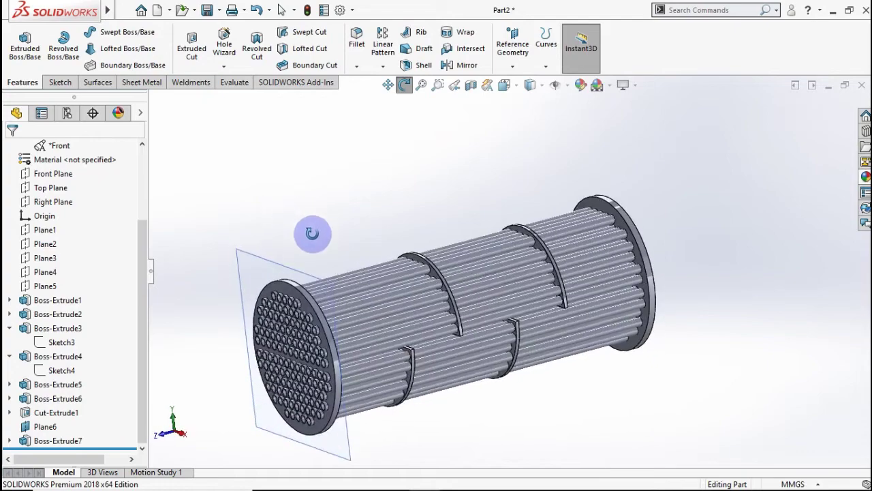
{"action": "right_click", "coordinate": [249, 273]}
{"action": "left_click", "coordinate": [299, 254]}
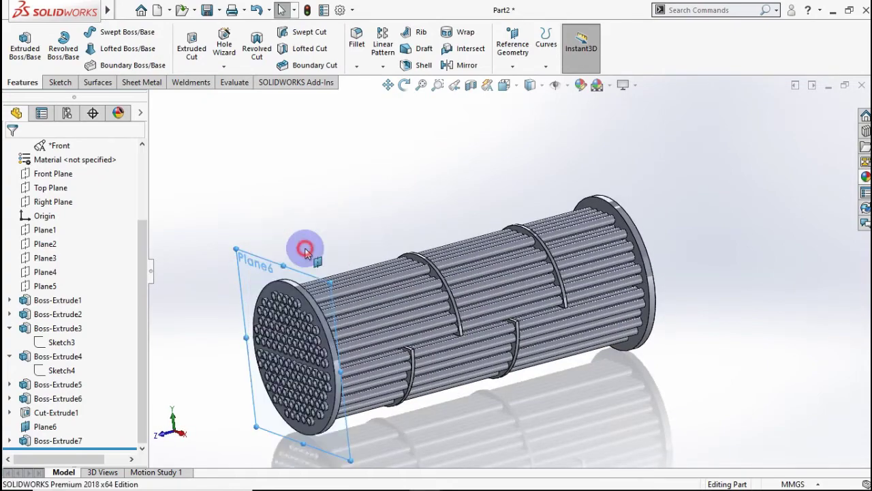
View the tube sheet from the front, then orbit and snap to isometric
{"action": "mouse_move", "coordinate": [366, 242]}
{"action": "middle_mouse_down"}
{"action": "mouse_move", "coordinate": [345, 259]}
{"action": "mouse_move", "coordinate": [306, 238]}
{"action": "mouse_move", "coordinate": [313, 217]}
{"action": "mouse_move", "coordinate": [232, 259]}
{"action": "mouse_move", "coordinate": [202, 306]}
{"action": "mouse_move", "coordinate": [158, 348]}
{"action": "mouse_move", "coordinate": [256, 302]}
{"action": "mouse_move", "coordinate": [253, 312]}
{"action": "mouse_move", "coordinate": [413, 273]}
{"action": "middle_mouse_up"}
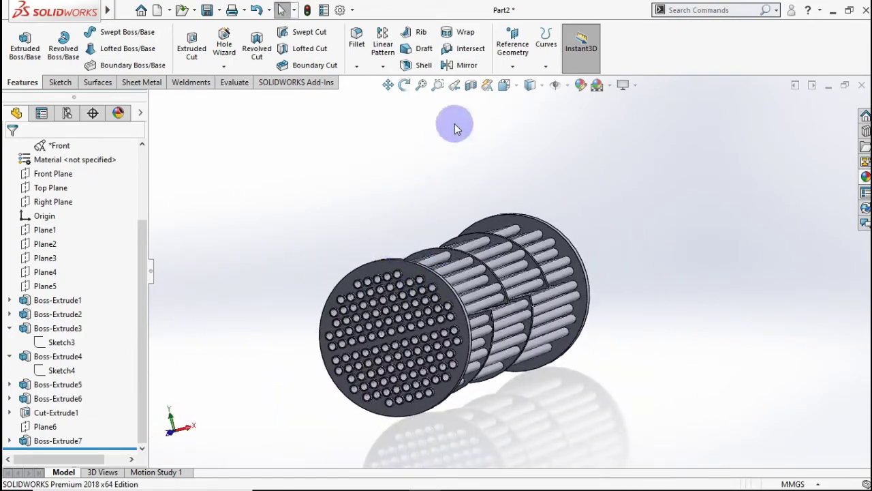
{"action": "left_click", "coordinate": [520, 87]}
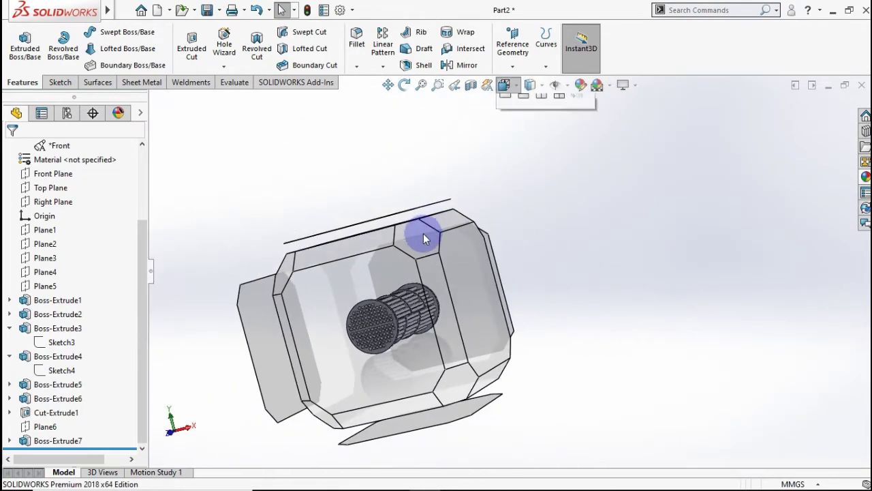
{"action": "left_click", "coordinate": [394, 271]}
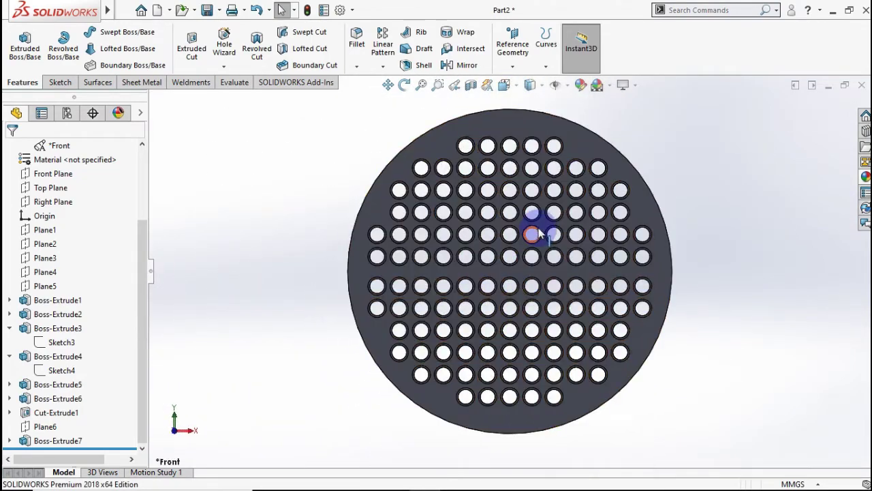
{"action": "scroll", "coordinate": [539, 227], "scroll_direction": "down", "scroll_amount": 2}
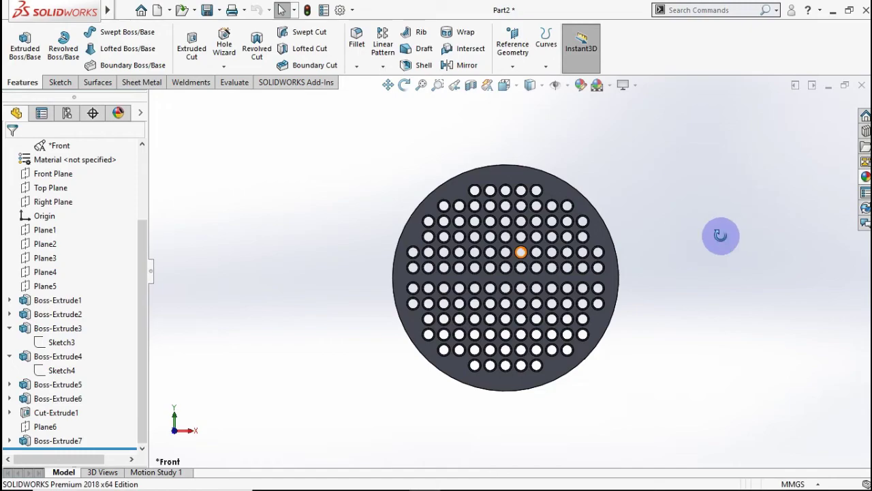
{"action": "mouse_move", "coordinate": [723, 234]}
{"action": "middle_mouse_down"}
{"action": "mouse_move", "coordinate": [637, 240]}
{"action": "mouse_move", "coordinate": [659, 270]}
{"action": "middle_mouse_up"}
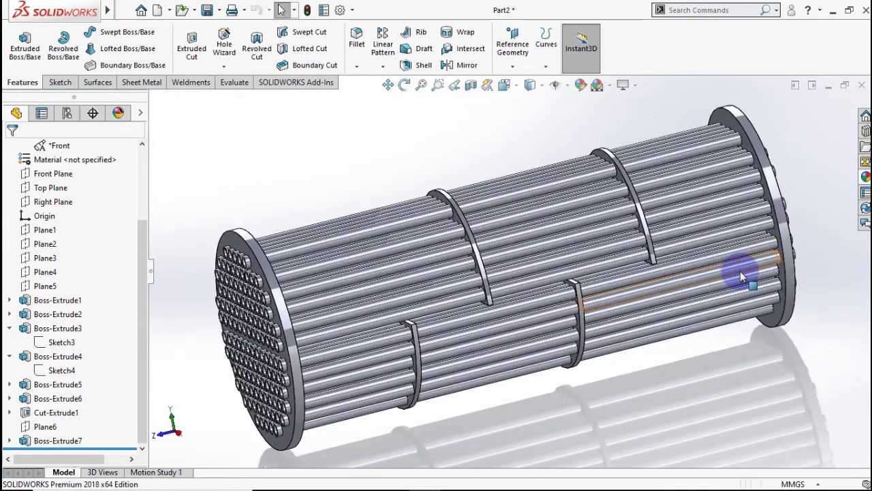
{"action": "key", "text": "ctrl+7"}
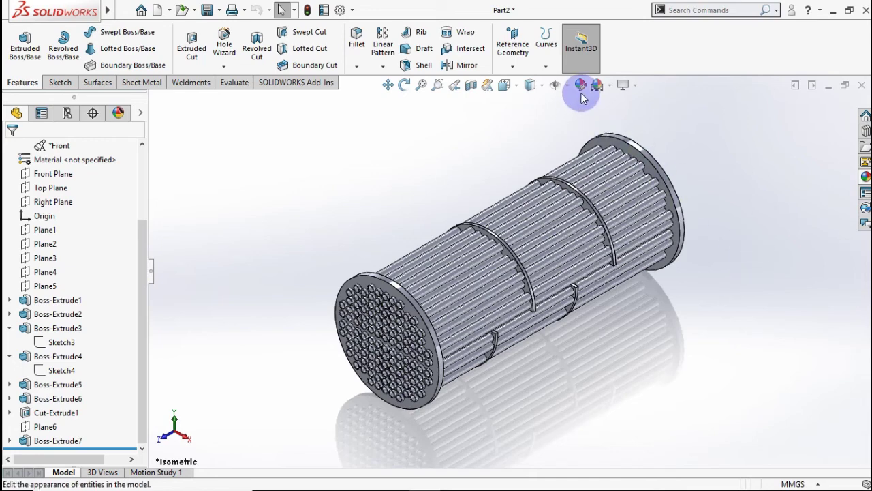
Apply the satin finish aluminum appearance from Metal > Aluminum to the whole Part2
{"action": "scroll", "coordinate": [64, 296], "scroll_direction": "up", "scroll_amount": 1}
{"action": "scroll", "coordinate": [27, 194], "scroll_direction": "up", "scroll_amount": 2}
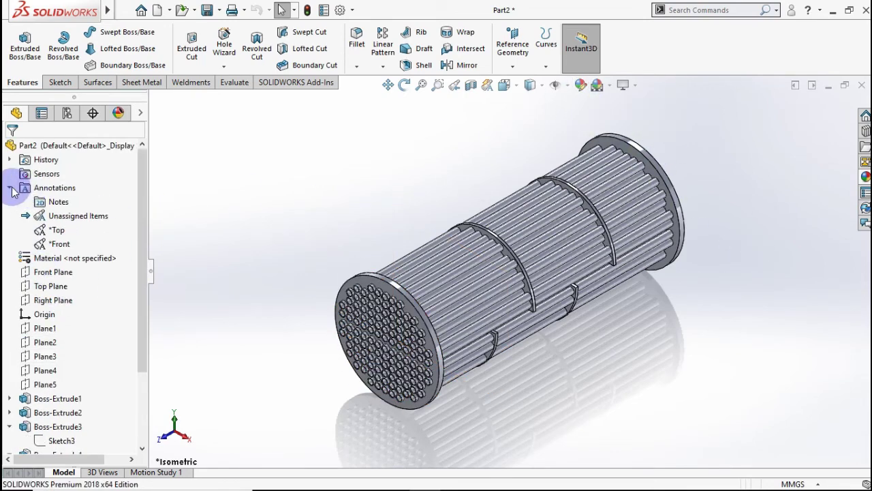
{"action": "left_click", "coordinate": [69, 147]}
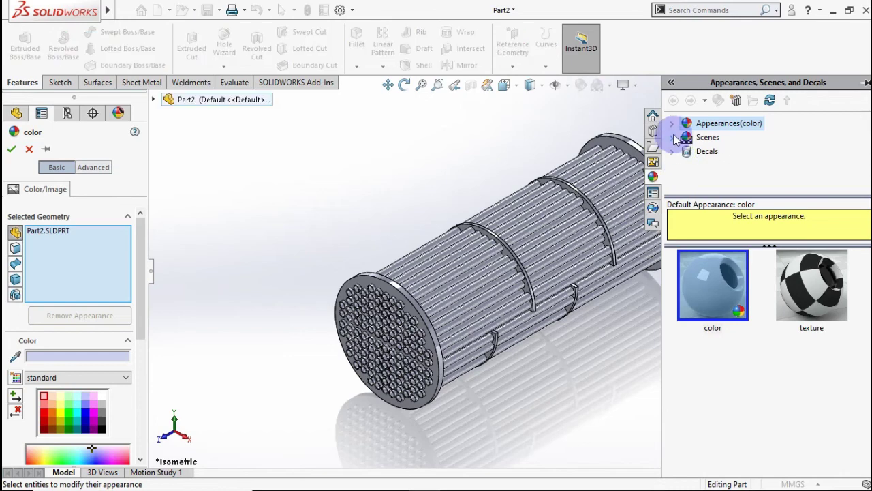
{"action": "left_click", "coordinate": [672, 124]}
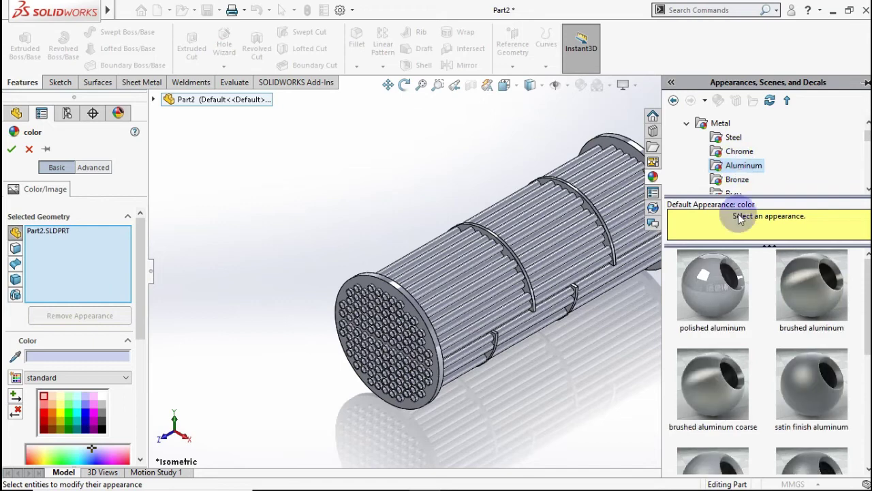
{"action": "left_click", "coordinate": [743, 393]}
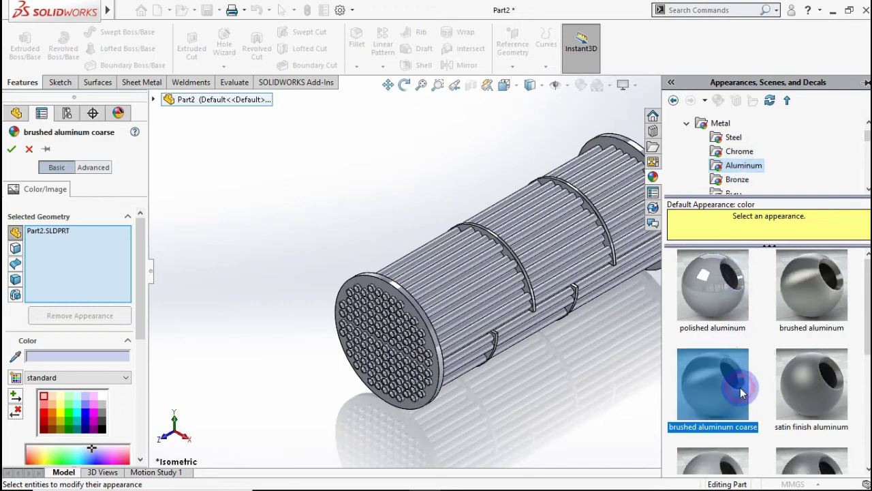
{"action": "left_click", "coordinate": [787, 385]}
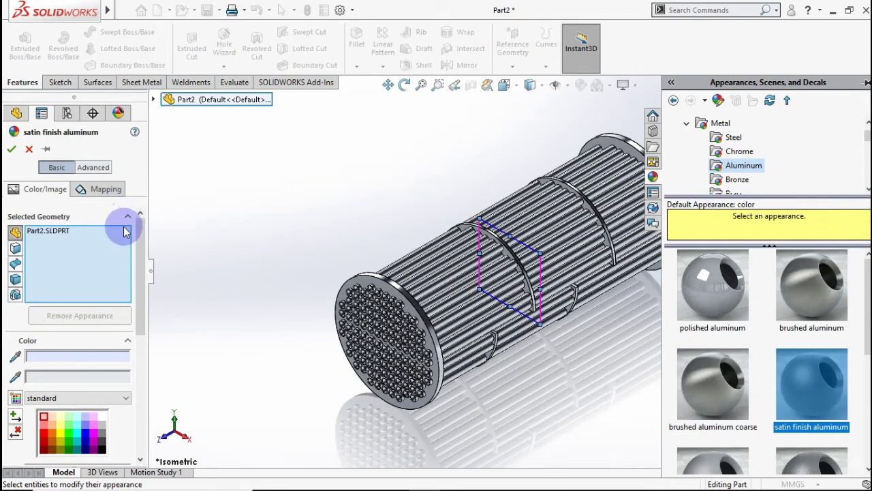
{"action": "left_click", "coordinate": [11, 149]}
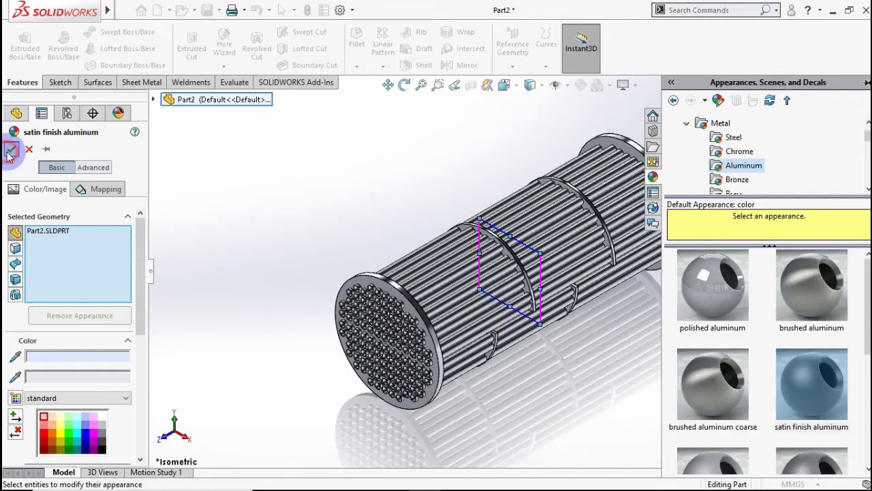
{"action": "left_click", "coordinate": [266, 237]}
{"action": "mouse_move", "coordinate": [296, 263]}
{"action": "middle_mouse_down"}
{"action": "mouse_move", "coordinate": [359, 207]}
{"action": "mouse_move", "coordinate": [250, 227]}
{"action": "mouse_move", "coordinate": [208, 254]}
{"action": "mouse_move", "coordinate": [229, 245]}
{"action": "middle_mouse_up"}
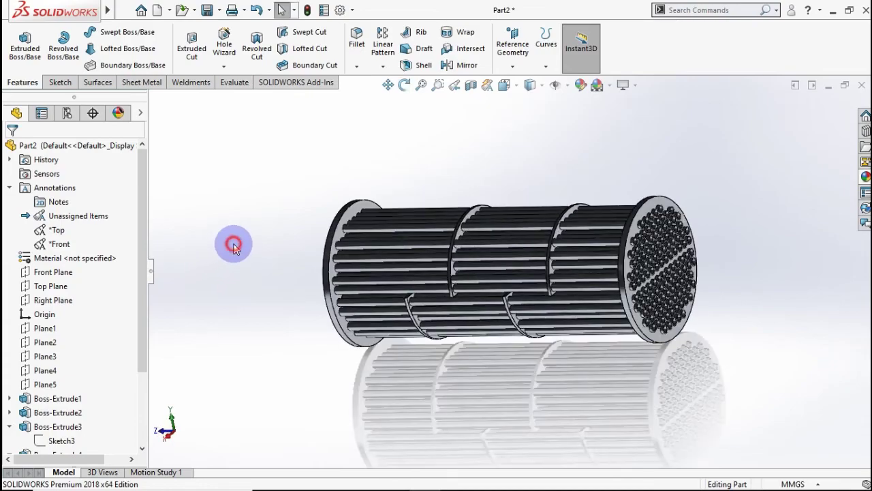
{"action": "key", "text": "ctrl+7"}
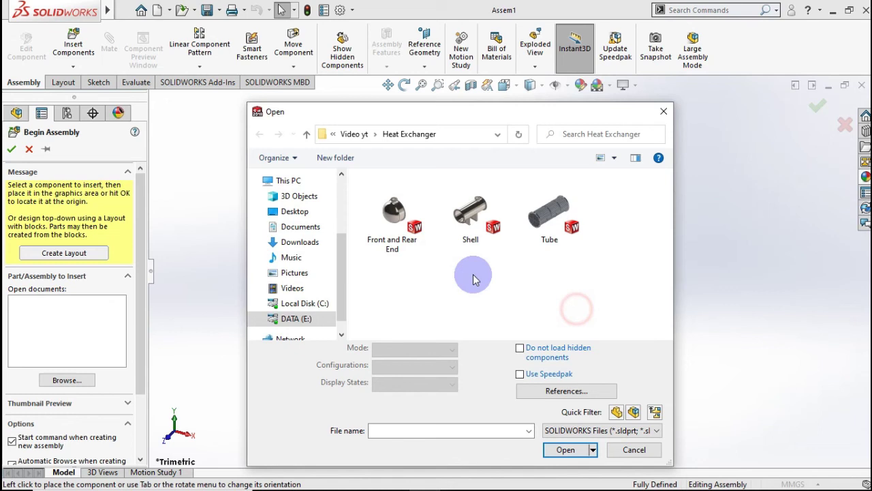
Place the Shell part in new assembly Assem1 and change it from fixed to float
{"action": "left_click", "coordinate": [467, 272]}
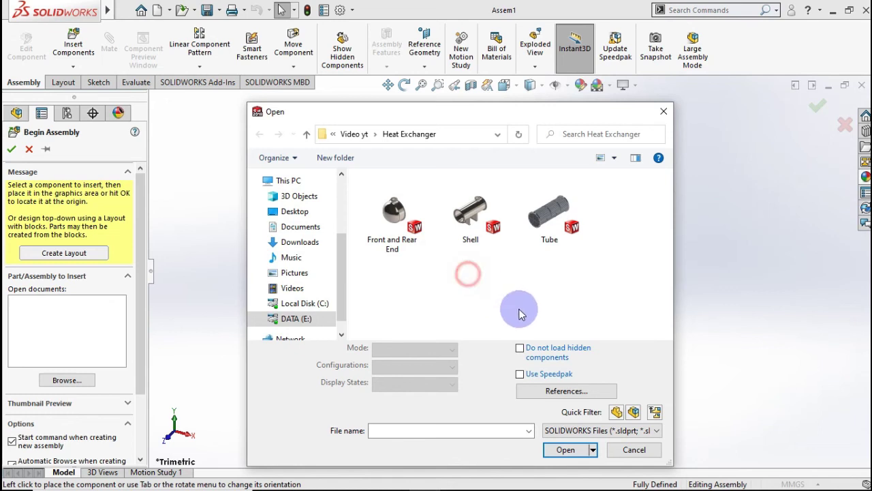
{"action": "double_click", "coordinate": [474, 227]}
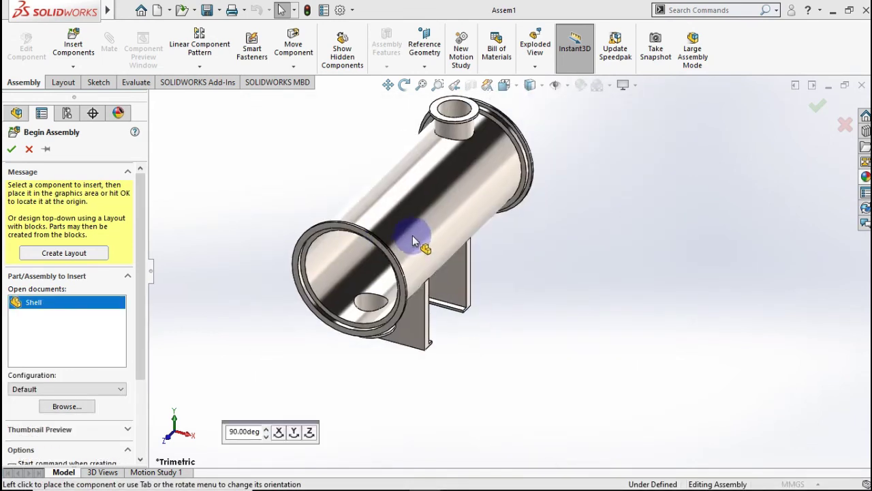
{"action": "left_click", "coordinate": [411, 251]}
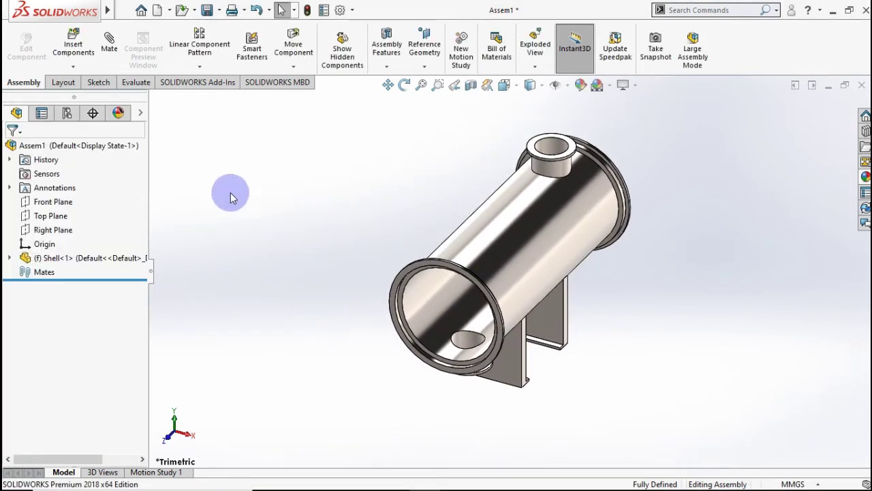
{"action": "left_click", "coordinate": [79, 258]}
{"action": "right_click", "coordinate": [78, 258]}
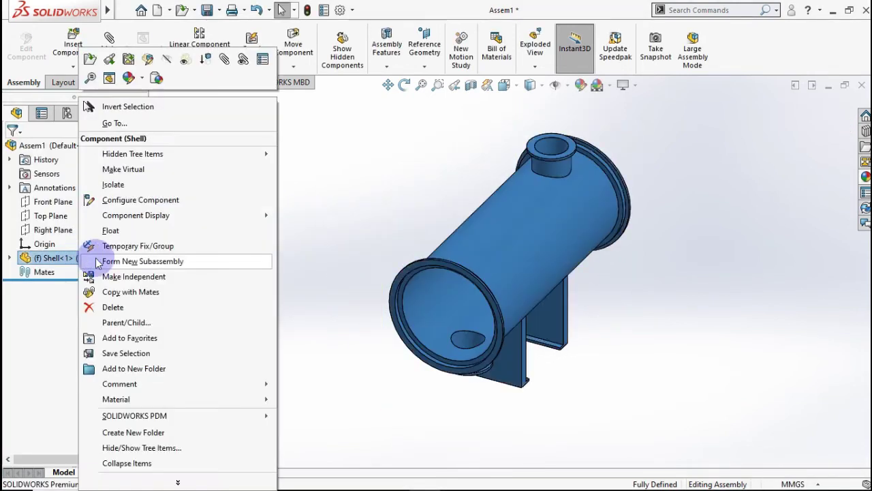
{"action": "left_click", "coordinate": [107, 231]}
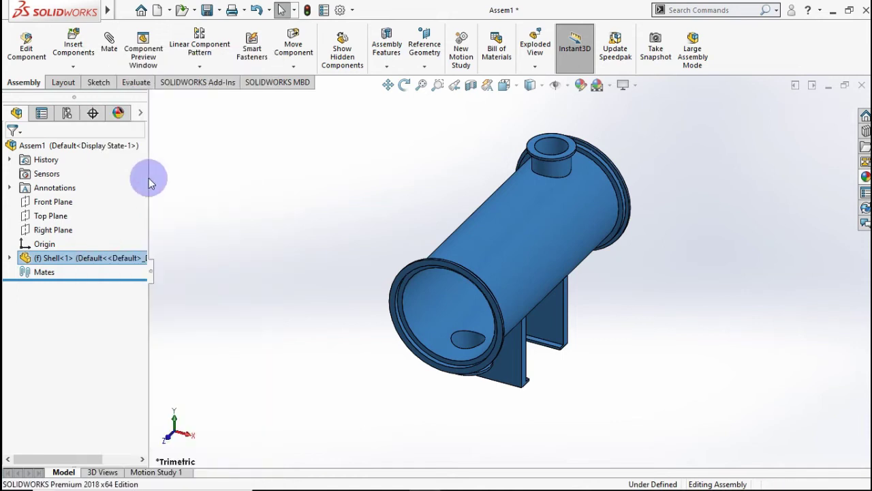
{"action": "left_click", "coordinate": [245, 183]}
Mate the Shell's Front Plane coincident with the assembly Front Plane
{"action": "left_click", "coordinate": [122, 56]}
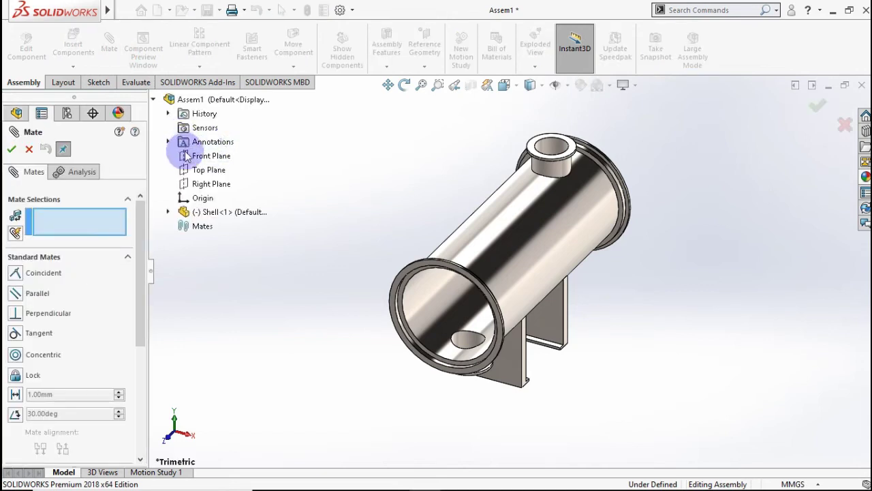
{"action": "left_click", "coordinate": [190, 157]}
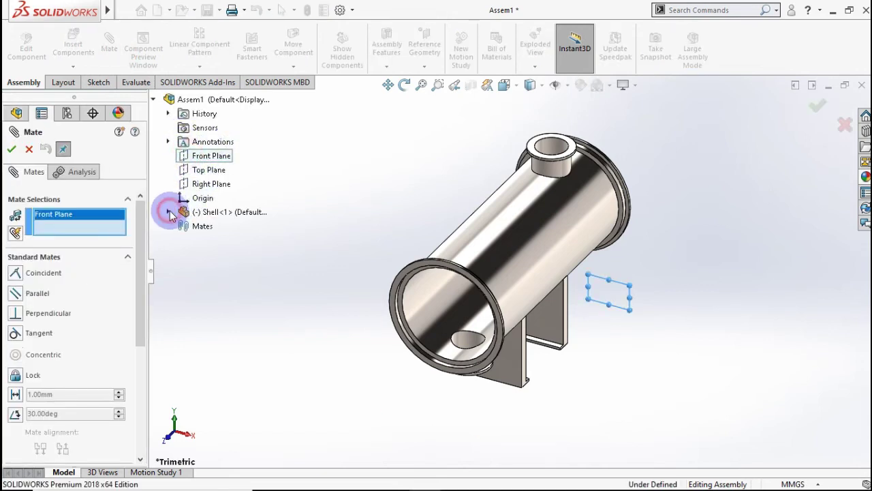
{"action": "left_click", "coordinate": [168, 212]}
{"action": "left_click", "coordinate": [227, 244]}
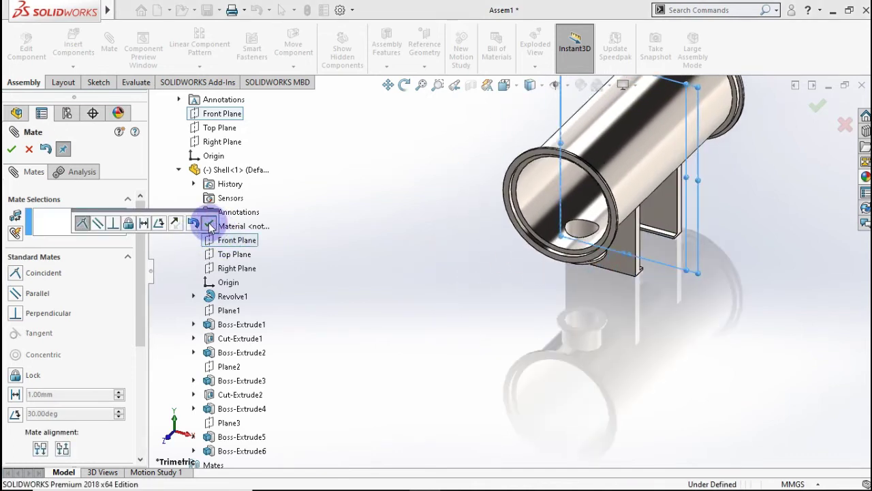
{"action": "left_click", "coordinate": [212, 224]}
Mate the Shell's Top Plane coincident with the assembly Top Plane
{"action": "left_click", "coordinate": [214, 131]}
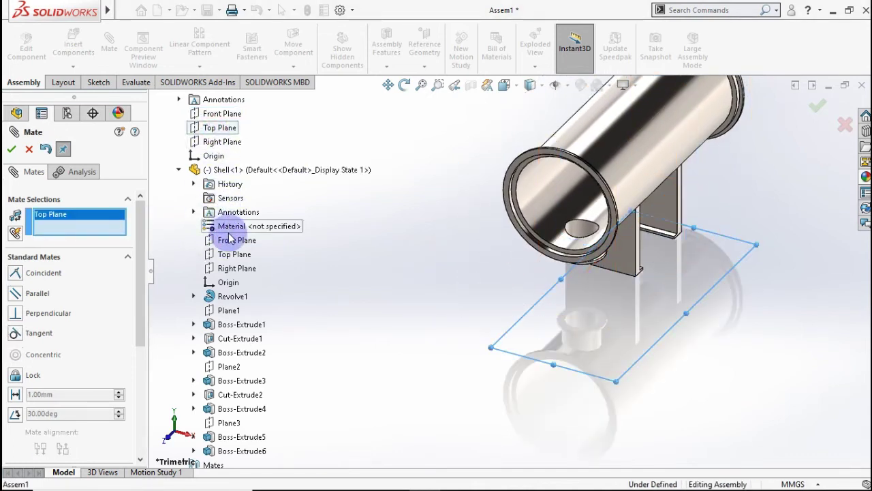
{"action": "left_click", "coordinate": [232, 257]}
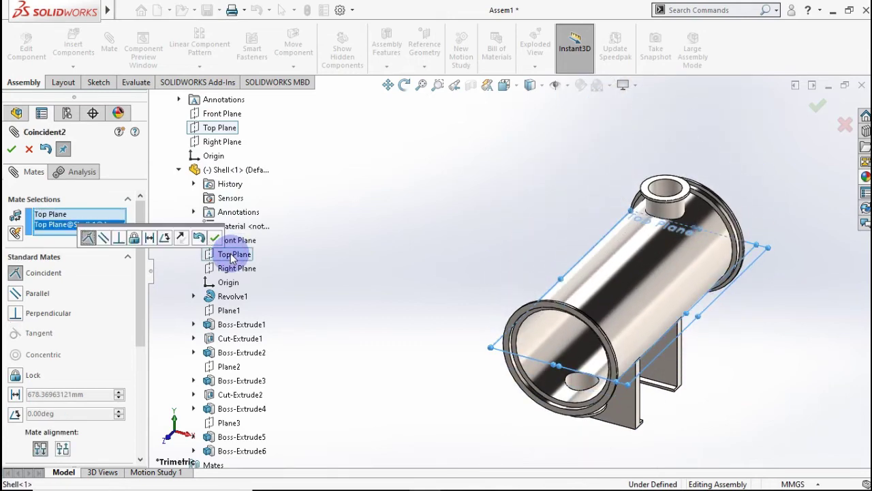
{"action": "left_click", "coordinate": [208, 144]}
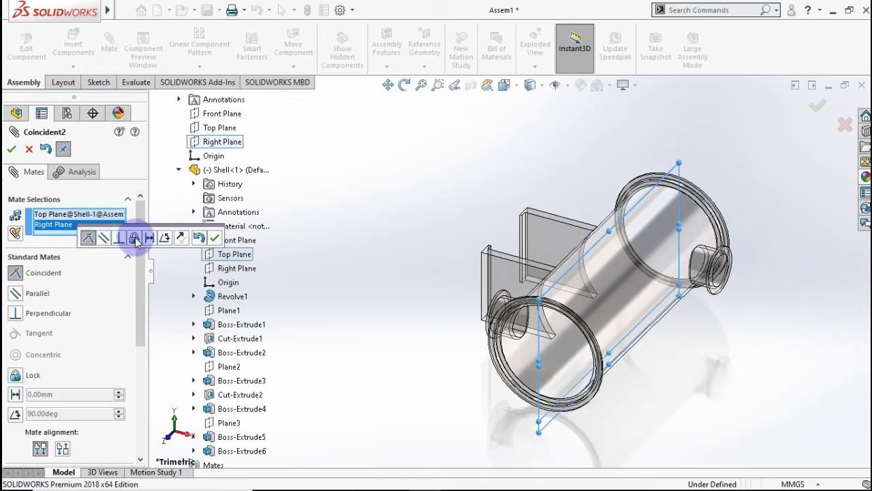
{"action": "left_click", "coordinate": [199, 237]}
{"action": "left_click", "coordinate": [214, 237]}
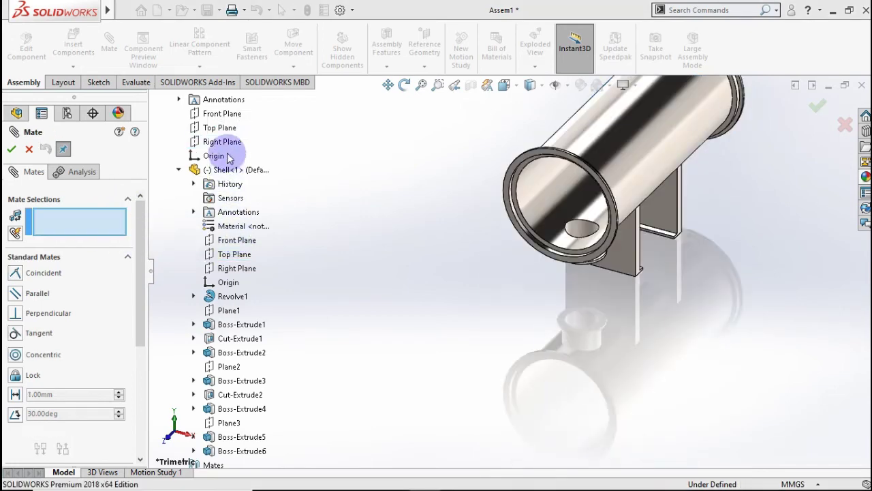
{"action": "left_click", "coordinate": [222, 129]}
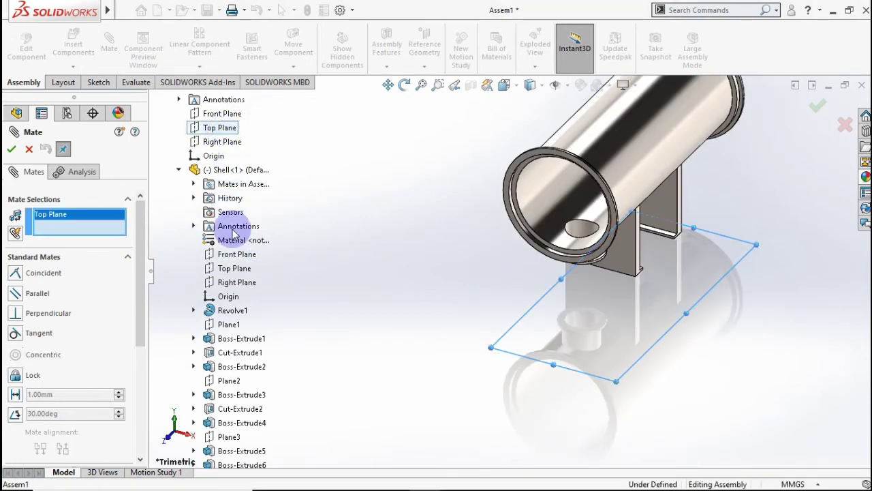
{"action": "left_click", "coordinate": [235, 269]}
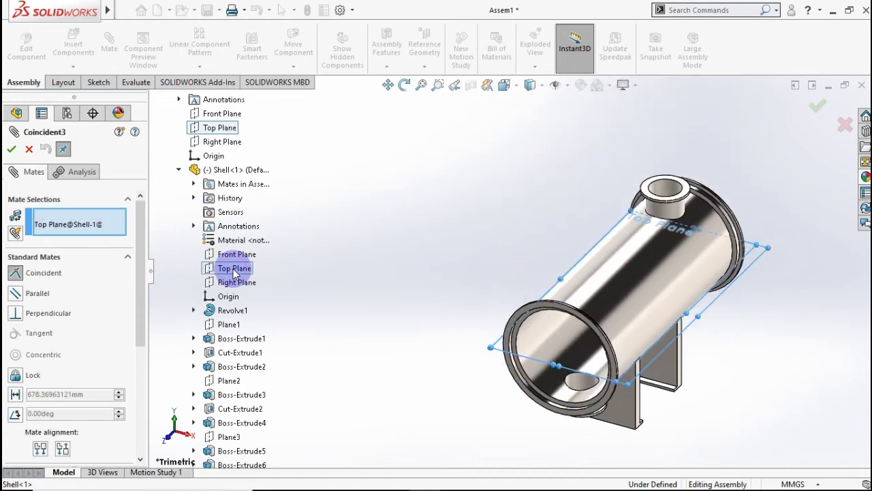
{"action": "left_click", "coordinate": [217, 253]}
Mate the Shell's Right Plane coincident with the assembly Right Plane
{"action": "left_click", "coordinate": [213, 253]}
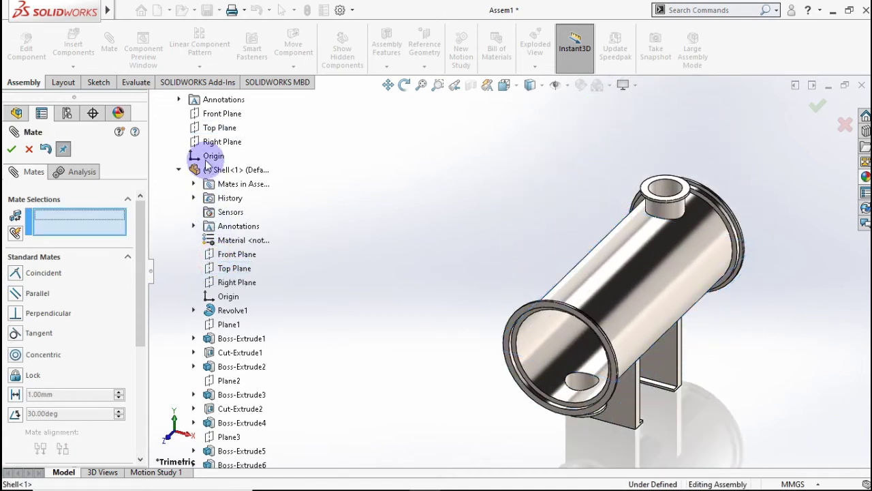
{"action": "right_click", "coordinate": [87, 225]}
{"action": "left_click", "coordinate": [121, 235]}
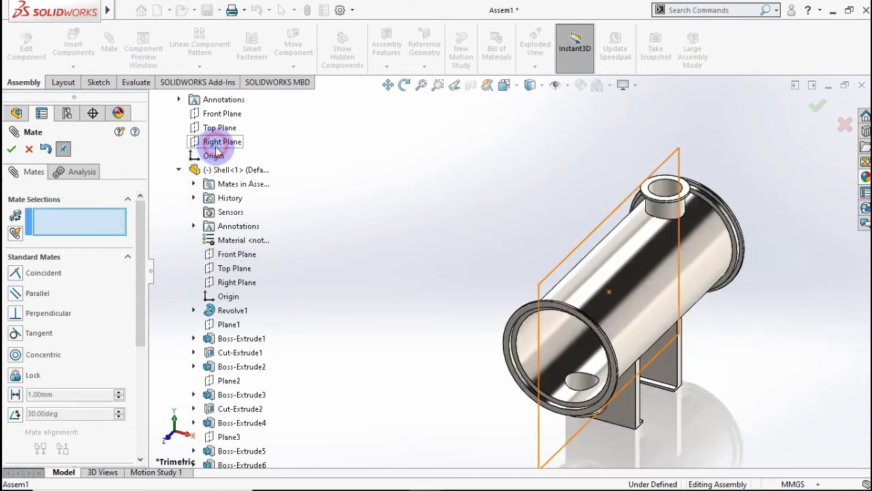
{"action": "left_click", "coordinate": [217, 143]}
{"action": "left_click", "coordinate": [235, 283]}
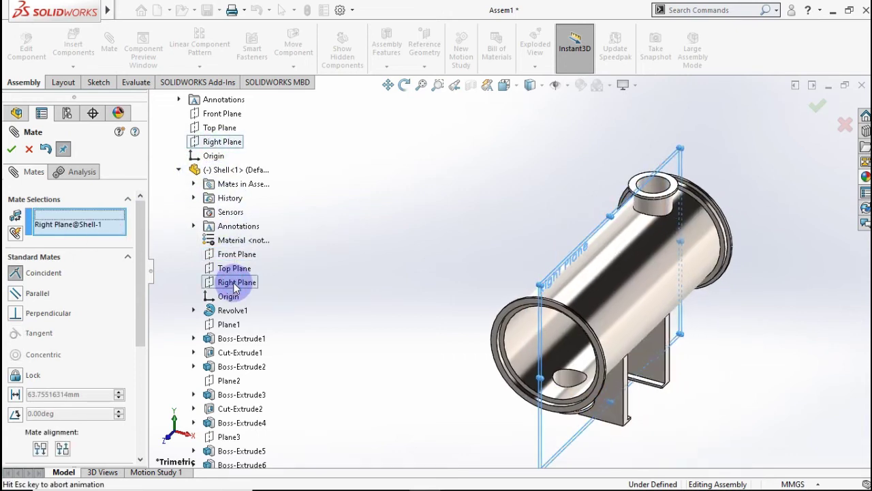
{"action": "left_click", "coordinate": [219, 302]}
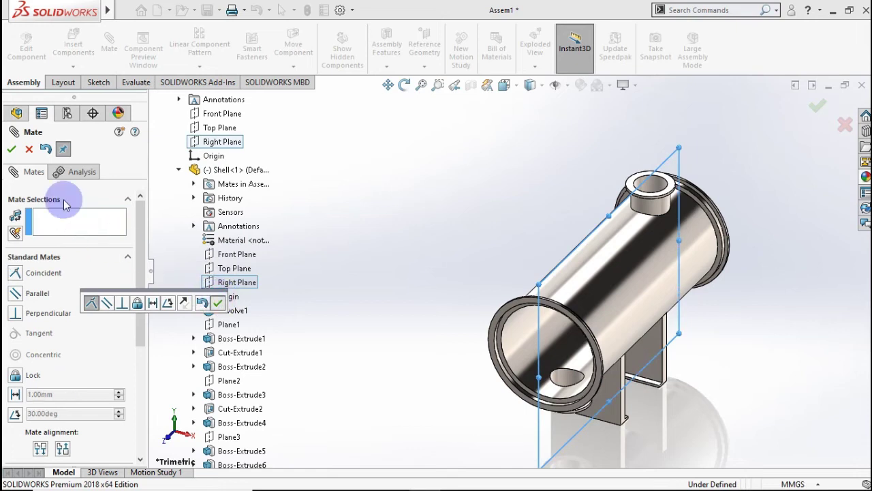
{"action": "key", "text": "Escape"}
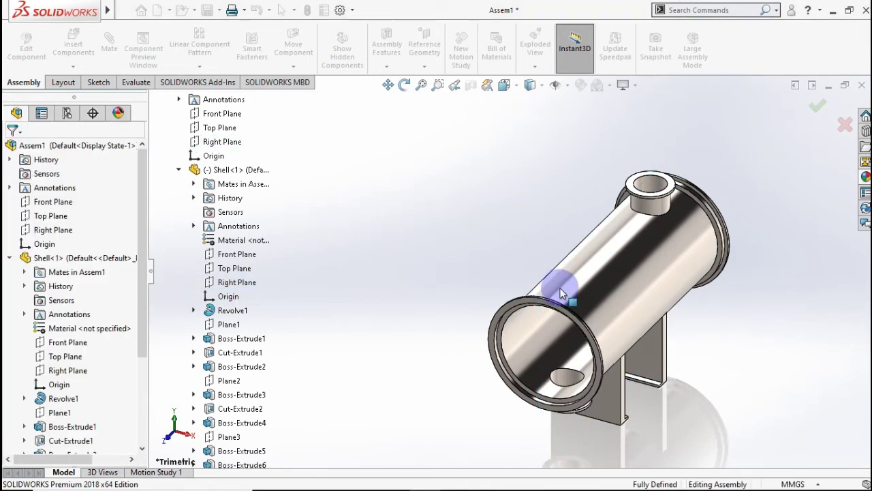
Review the Shell's mates in the assembly tree and switch to isometric view
{"action": "left_click", "coordinate": [644, 194]}
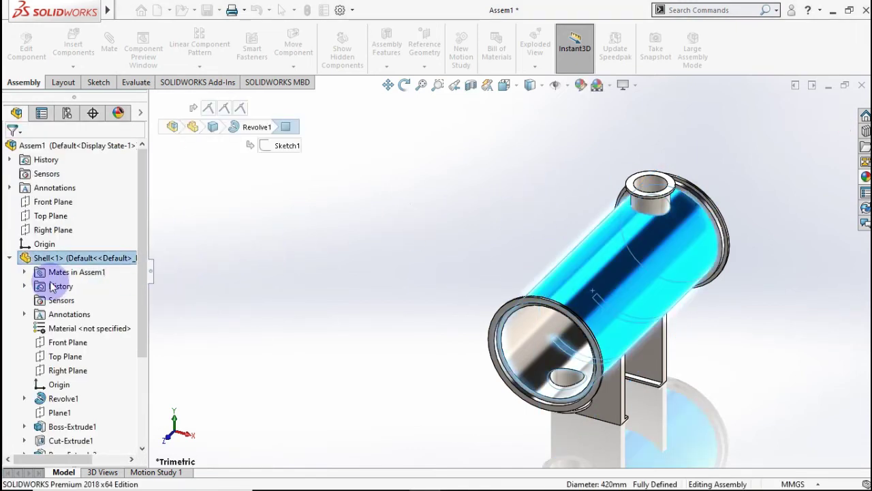
{"action": "left_click", "coordinate": [24, 272]}
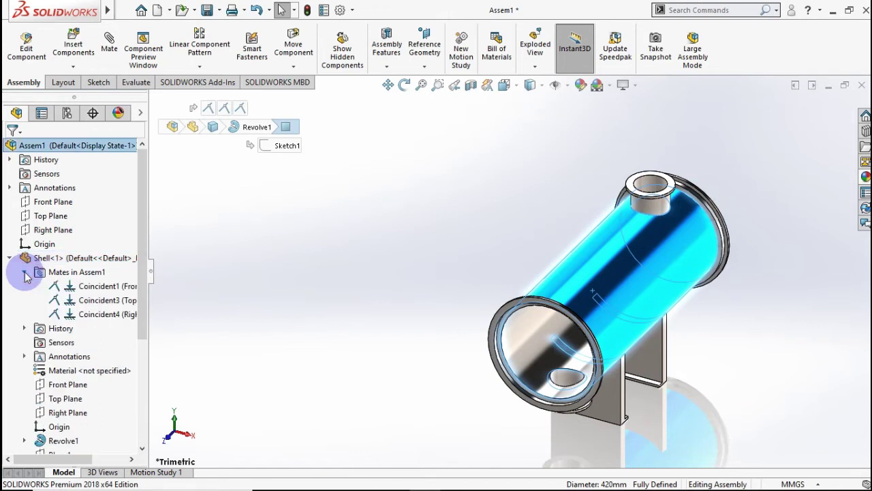
{"action": "left_click", "coordinate": [24, 272]}
{"action": "left_click", "coordinate": [10, 258]}
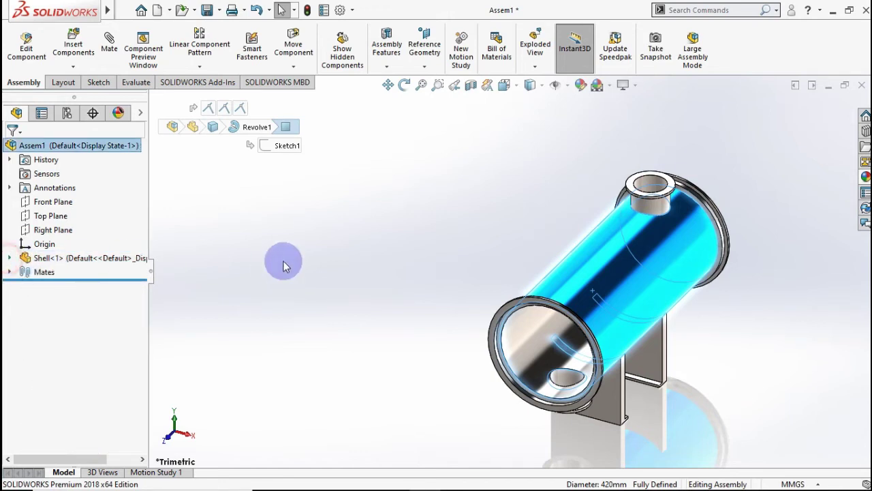
{"action": "left_click", "coordinate": [284, 261]}
{"action": "scroll", "coordinate": [525, 262], "scroll_direction": "up", "scroll_amount": 2}
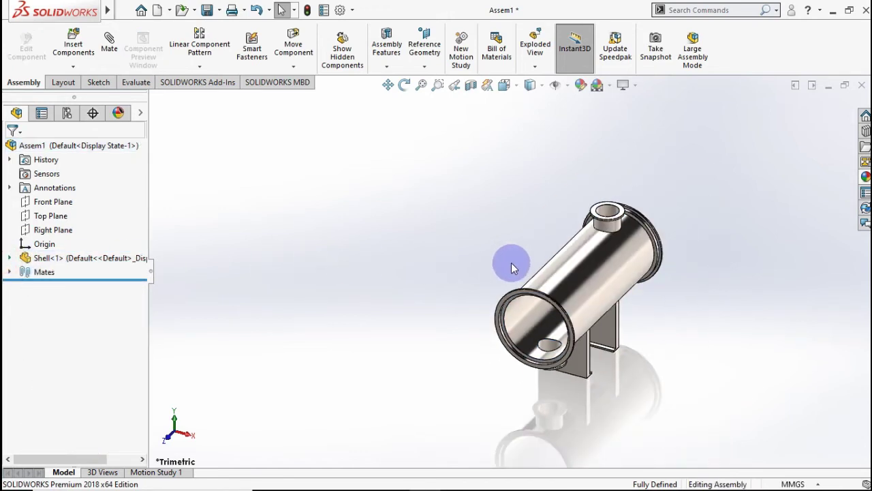
{"action": "key", "text": "ctrl+7"}
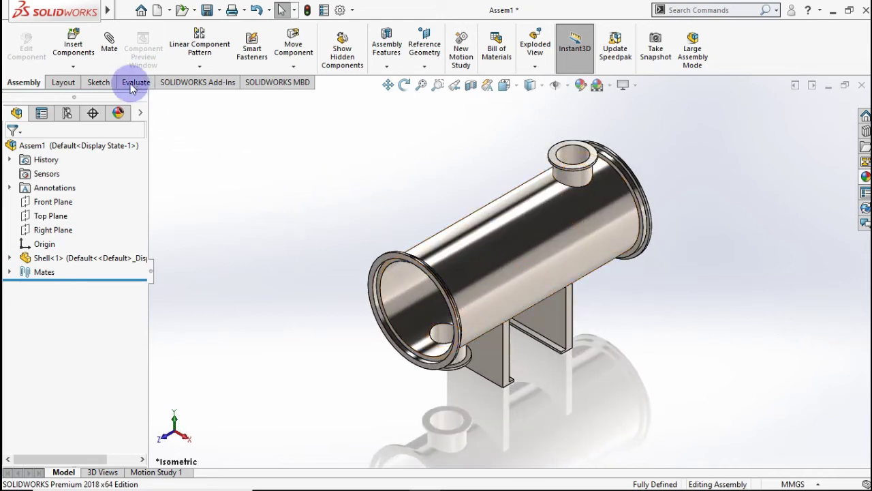
Insert the Tube part into the assembly beside the shell
{"action": "left_click", "coordinate": [72, 51]}
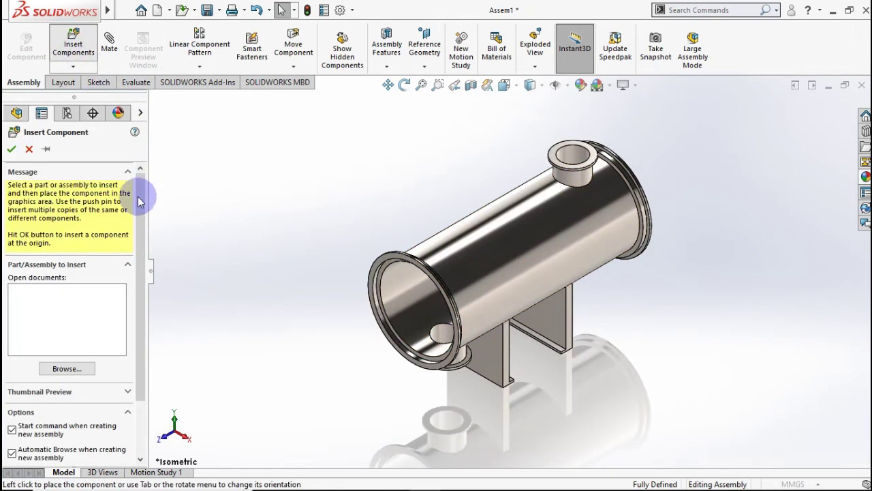
{"action": "double_click", "coordinate": [541, 235]}
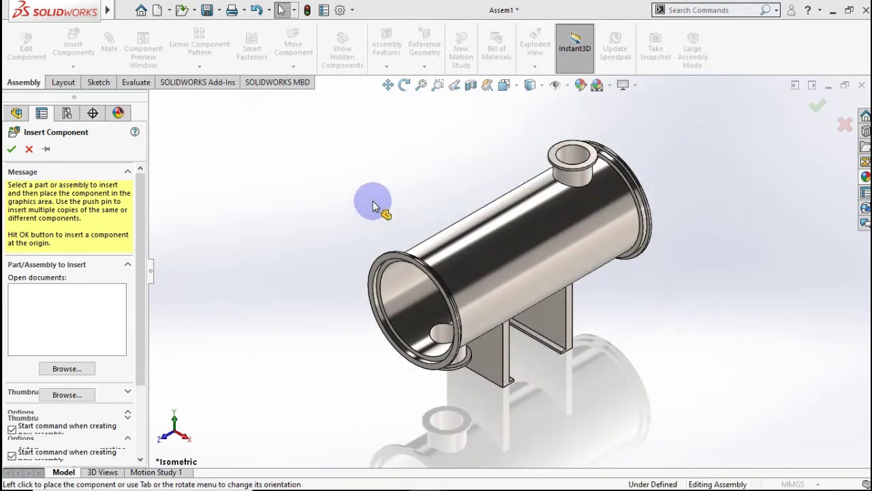
{"action": "scroll", "coordinate": [374, 206], "scroll_direction": "up", "scroll_amount": 2}
{"action": "left_click", "coordinate": [373, 205]}
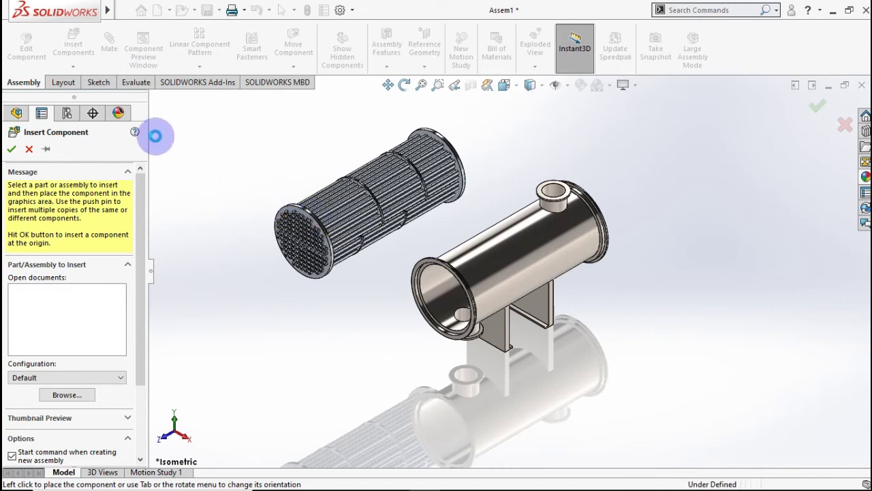
Mate the tube bundle concentric with the shell bore
{"action": "left_click", "coordinate": [110, 52]}
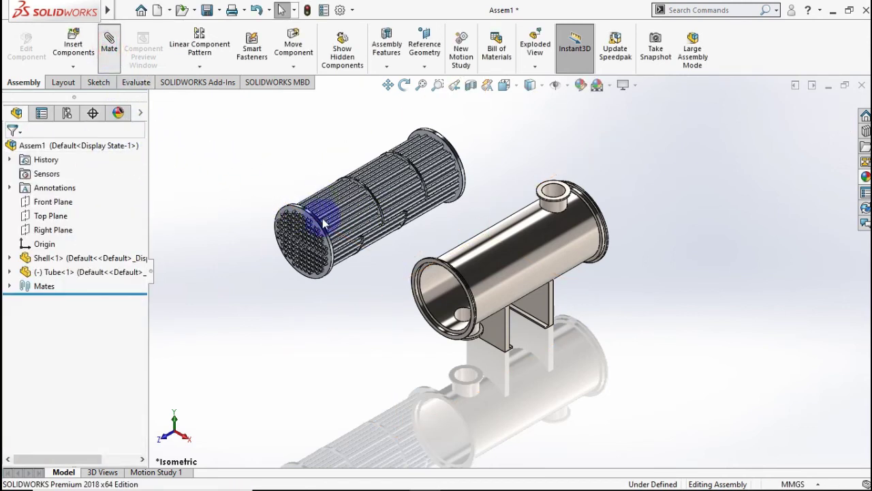
{"action": "scroll", "coordinate": [325, 225], "scroll_direction": "down", "scroll_amount": 2}
{"action": "scroll", "coordinate": [330, 231], "scroll_direction": "down", "scroll_amount": 2}
{"action": "scroll", "coordinate": [334, 235], "scroll_direction": "down", "scroll_amount": 2}
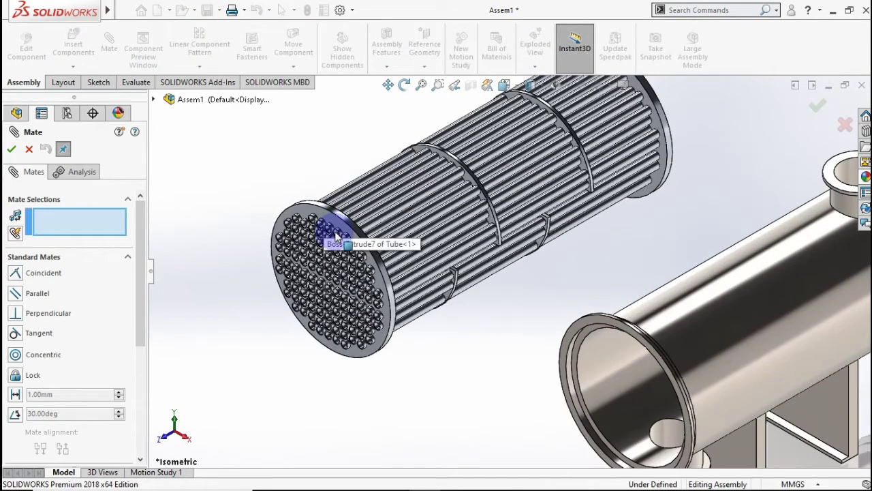
{"action": "scroll", "coordinate": [336, 235], "scroll_direction": "down", "scroll_amount": 2}
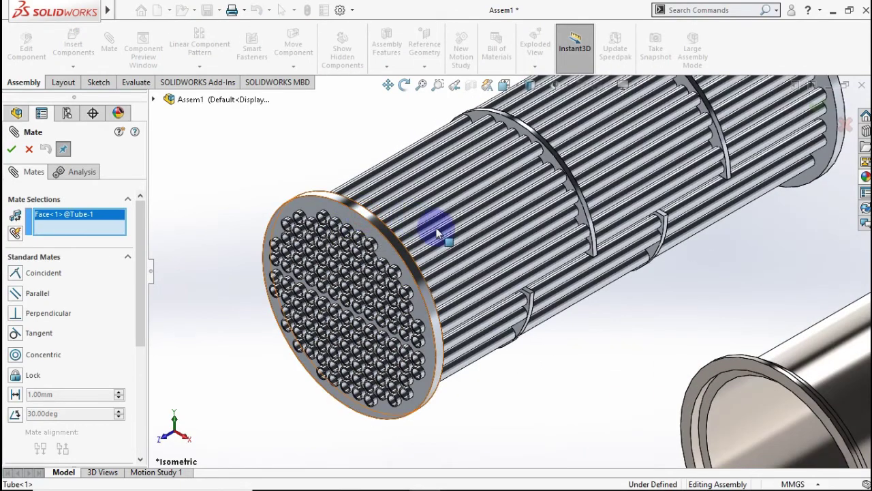
{"action": "scroll", "coordinate": [627, 318], "scroll_direction": "down", "scroll_amount": 2}
{"action": "scroll", "coordinate": [672, 328], "scroll_direction": "down", "scroll_amount": 2}
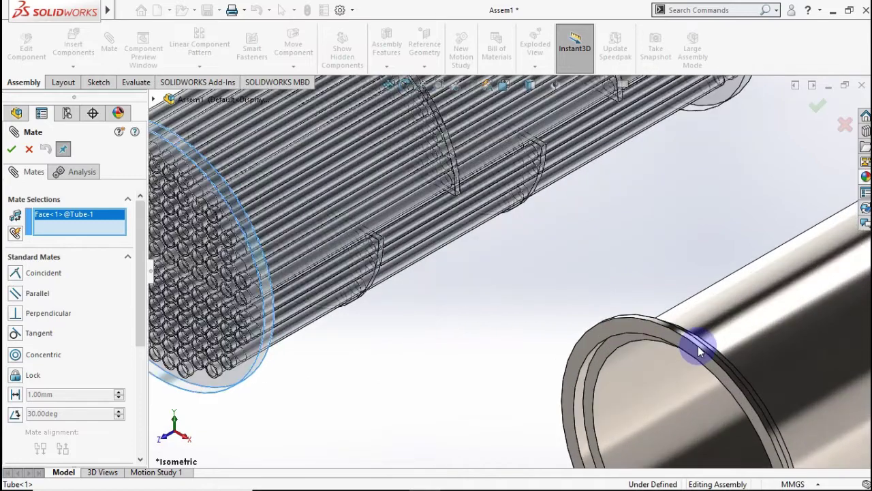
{"action": "scroll", "coordinate": [698, 351], "scroll_direction": "down", "scroll_amount": 2}
{"action": "scroll", "coordinate": [622, 354], "scroll_direction": "down", "scroll_amount": 2}
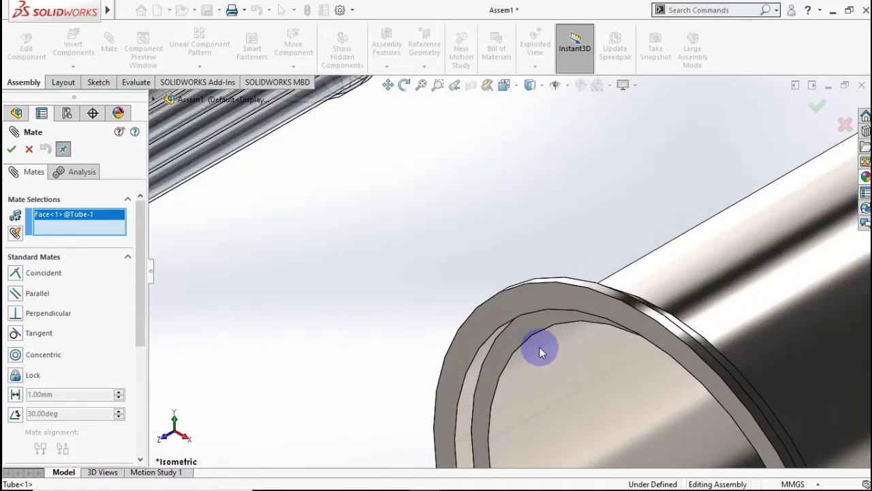
{"action": "left_click", "coordinate": [470, 394]}
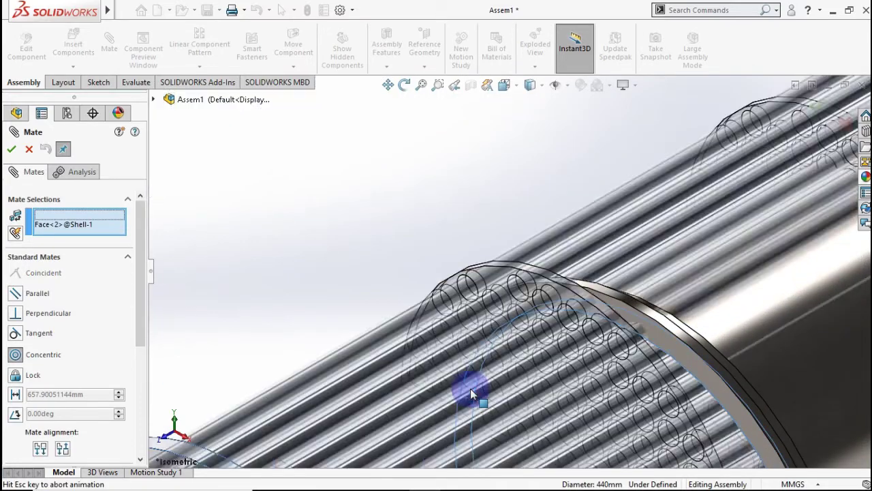
{"action": "left_click", "coordinate": [764, 399]}
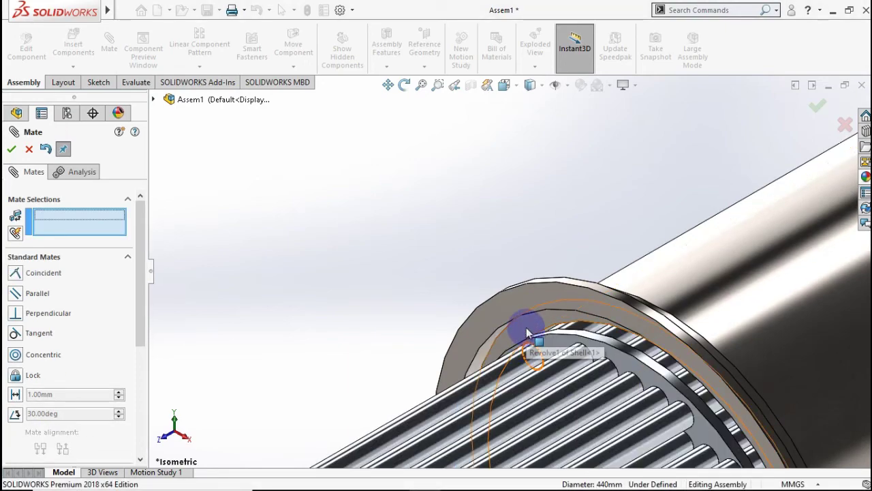
Mate the tubesheet face coincident with the shell flange face
{"action": "left_click", "coordinate": [525, 345]}
{"action": "scroll", "coordinate": [522, 345], "scroll_direction": "up", "scroll_amount": 2}
{"action": "scroll", "coordinate": [522, 346], "scroll_direction": "up", "scroll_amount": 3}
{"action": "mouse_move", "coordinate": [522, 346]}
{"action": "middle_mouse_down"}
{"action": "mouse_move", "coordinate": [496, 346]}
{"action": "mouse_move", "coordinate": [463, 365]}
{"action": "mouse_move", "coordinate": [444, 402]}
{"action": "middle_mouse_up"}
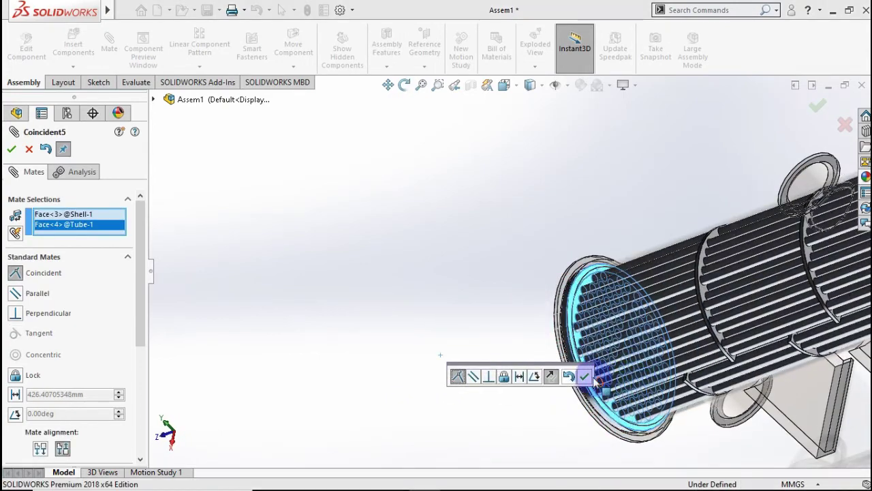
{"action": "left_click", "coordinate": [585, 379]}
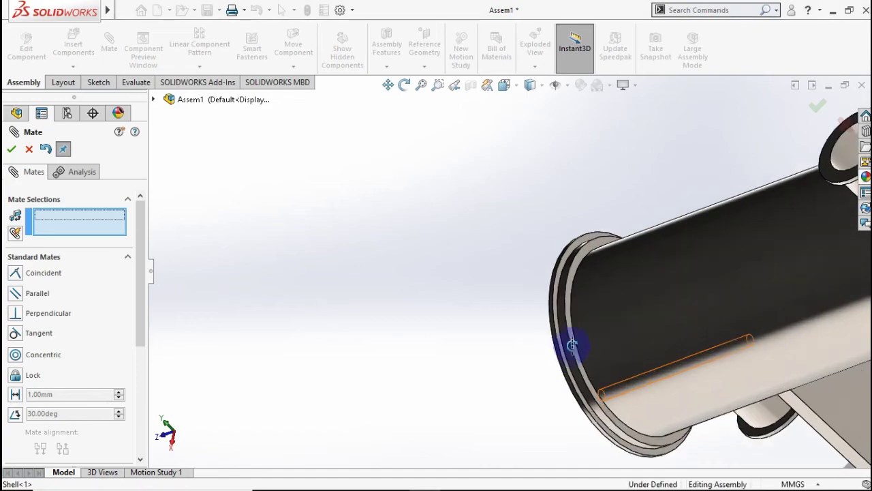
{"action": "middle_click_drag", "start_coordinate": [570, 347], "coordinate": [627, 298]}
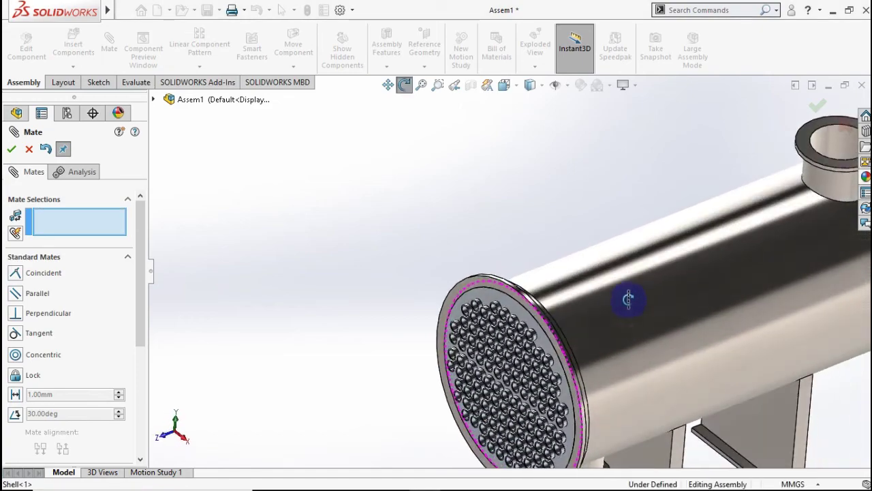
{"action": "left_click", "coordinate": [531, 328]}
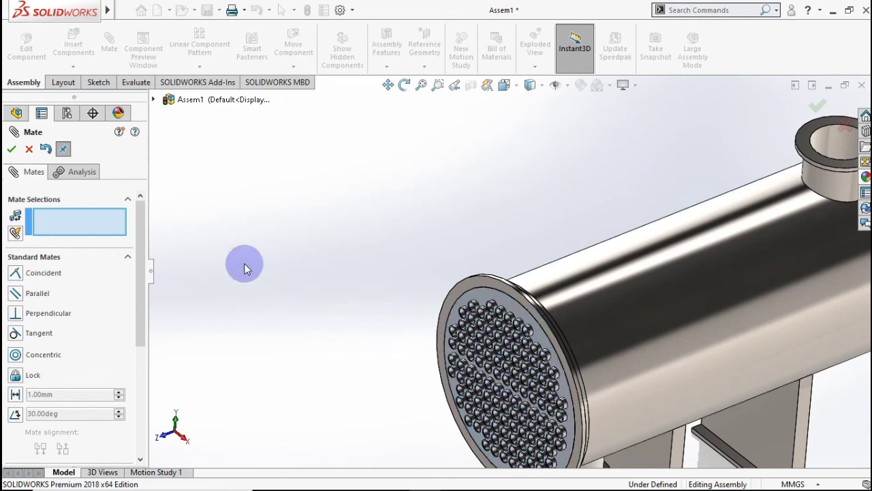
Mate the Tube's Top Plane coincident with the Shell's Top Plane and close Mate
{"action": "left_click", "coordinate": [155, 100]}
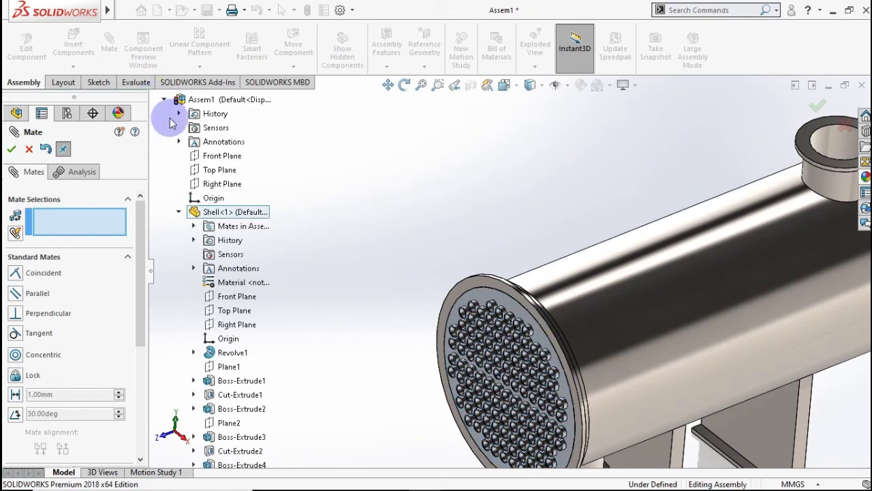
{"action": "left_click", "coordinate": [230, 312]}
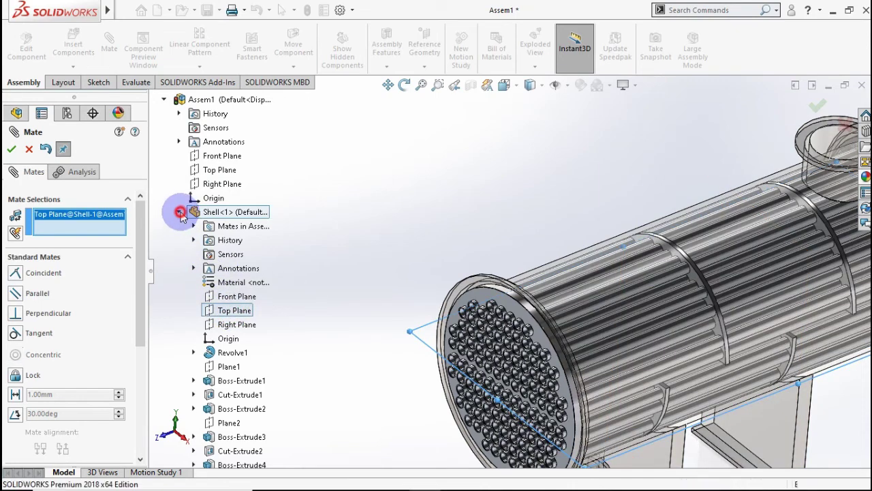
{"action": "left_click", "coordinate": [180, 213]}
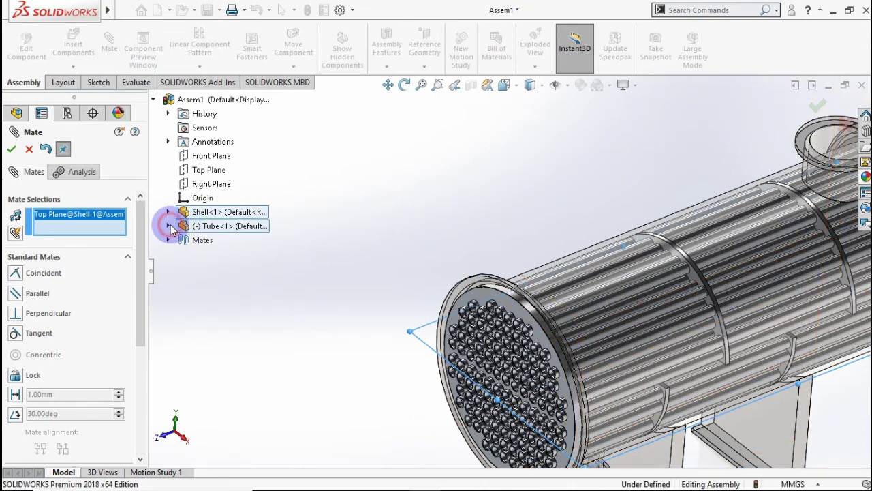
{"action": "left_click", "coordinate": [170, 227]}
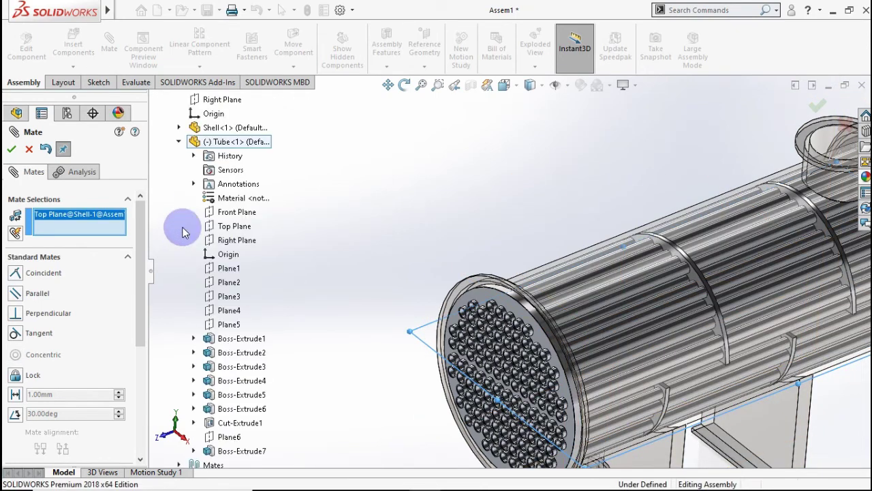
{"action": "left_click", "coordinate": [227, 230]}
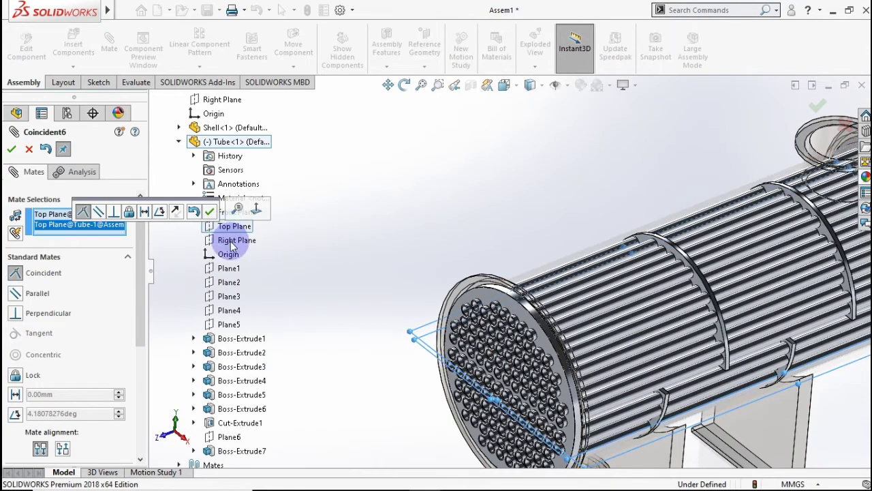
{"action": "left_click", "coordinate": [211, 213]}
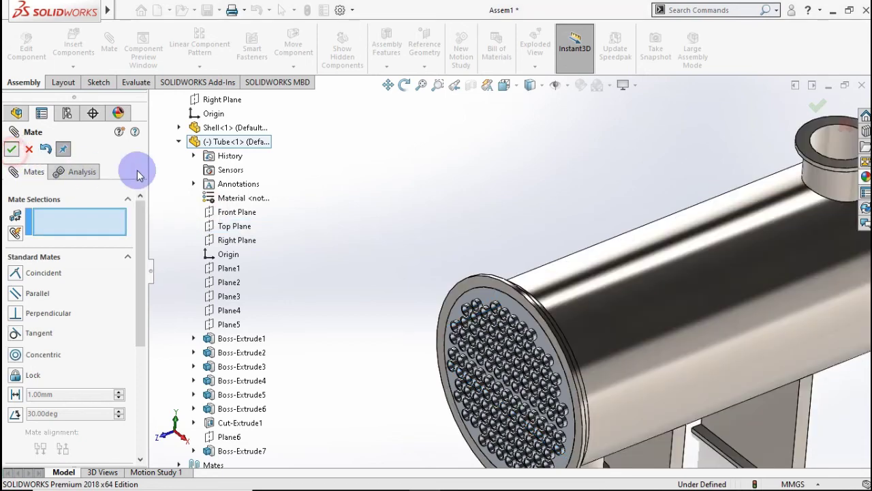
{"action": "key", "text": "Escape"}
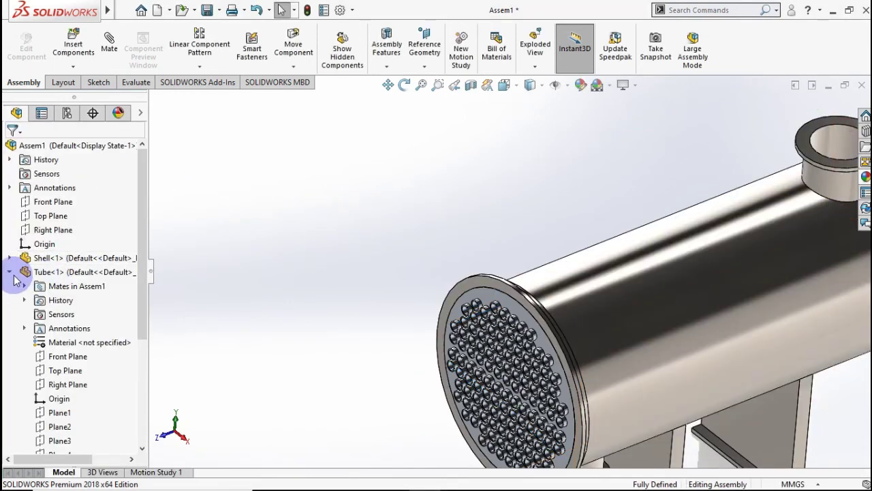
Return the vessel to the isometric view and begin inserting another component into Assem1
{"action": "left_click", "coordinate": [10, 272]}
{"action": "scroll", "coordinate": [492, 244], "scroll_direction": "up", "scroll_amount": 3}
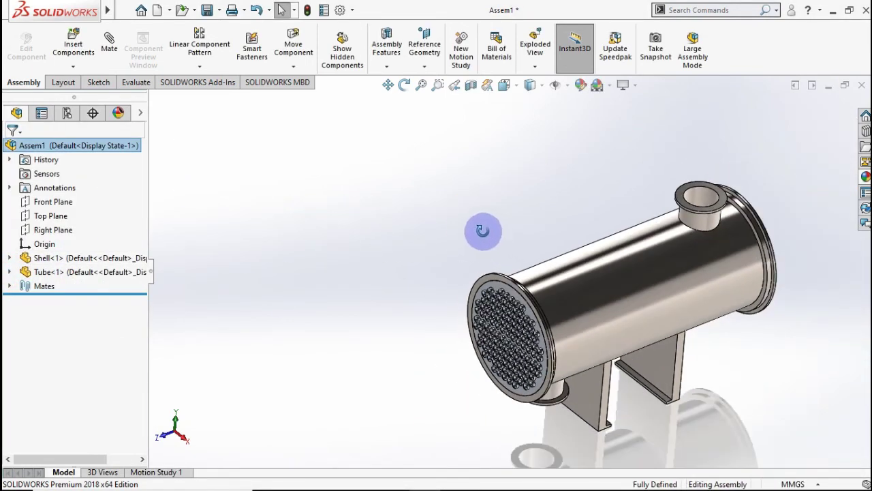
{"action": "mouse_move", "coordinate": [481, 230]}
{"action": "middle_mouse_down"}
{"action": "mouse_move", "coordinate": [417, 237]}
{"action": "mouse_move", "coordinate": [410, 258]}
{"action": "mouse_move", "coordinate": [475, 202]}
{"action": "mouse_move", "coordinate": [512, 200]}
{"action": "mouse_move", "coordinate": [516, 218]}
{"action": "mouse_move", "coordinate": [414, 212]}
{"action": "mouse_move", "coordinate": [243, 298]}
{"action": "mouse_move", "coordinate": [449, 265]}
{"action": "mouse_move", "coordinate": [510, 219]}
{"action": "middle_mouse_up"}
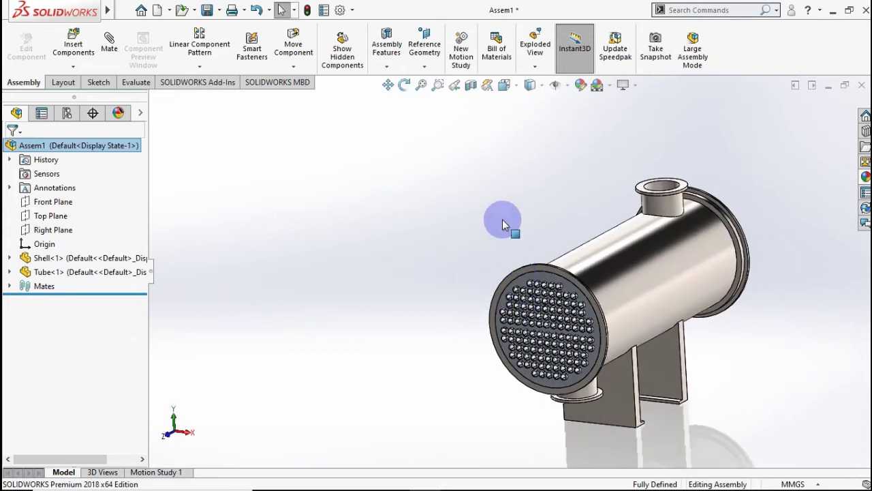
{"action": "key", "text": "ctrl+7"}
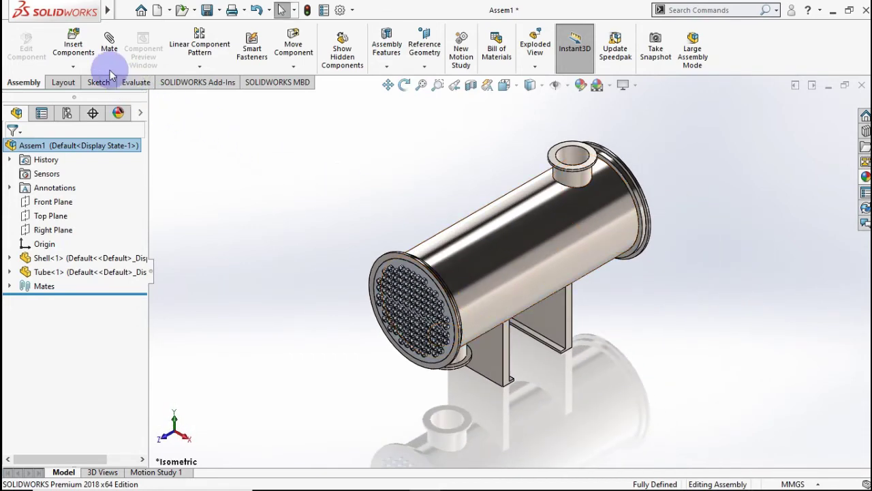
{"action": "left_click", "coordinate": [73, 44]}
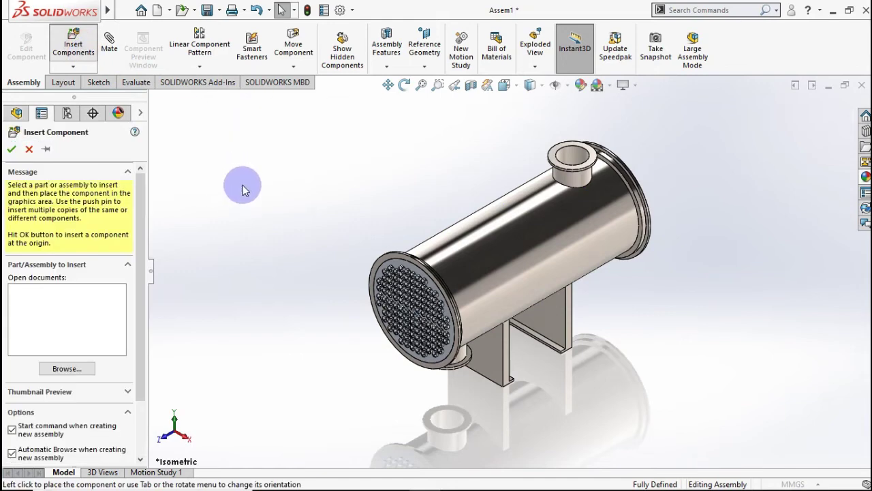
Place two Front and Rear End caps, one beyond each end of the shell
{"action": "left_click", "coordinate": [402, 218]}
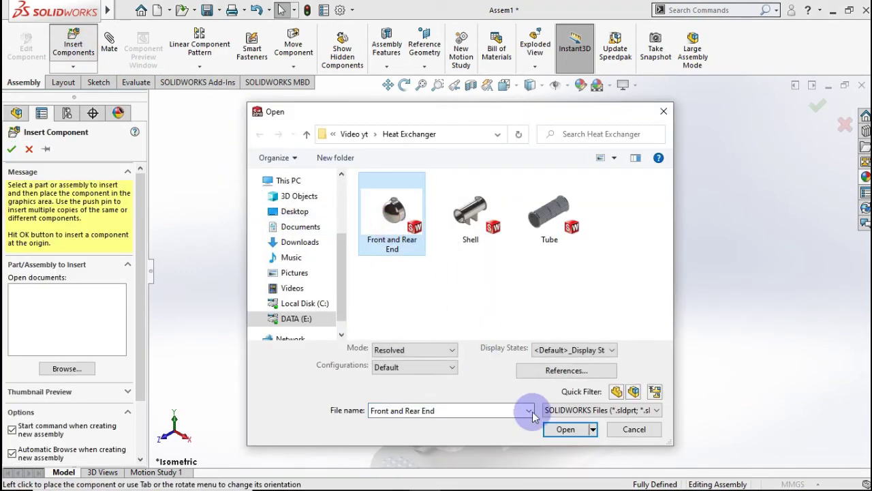
{"action": "left_click", "coordinate": [559, 430]}
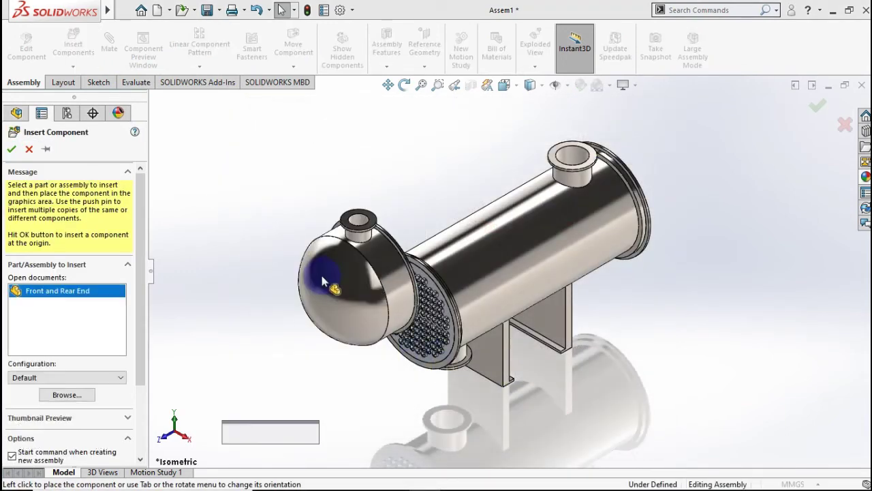
{"action": "left_click", "coordinate": [282, 249]}
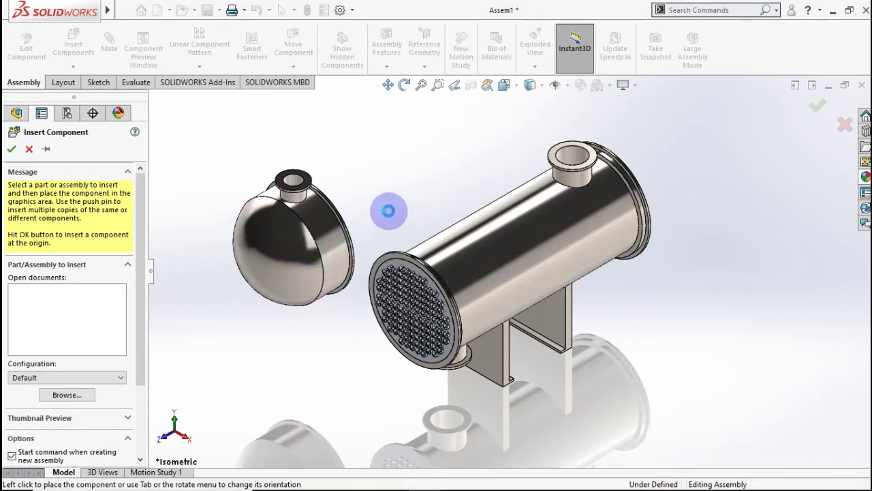
{"action": "left_click_drag", "start_coordinate": [324, 235], "coordinate": [724, 178], "text": "ctrl"}
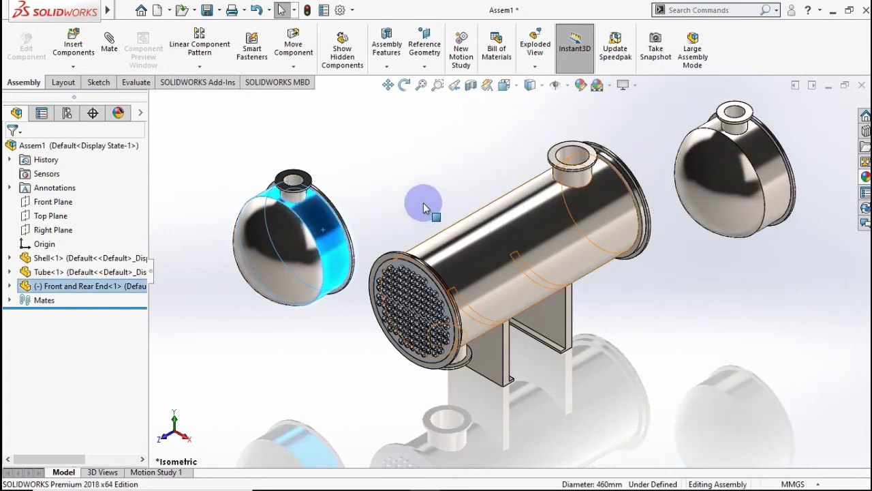
{"action": "left_click", "coordinate": [368, 228]}
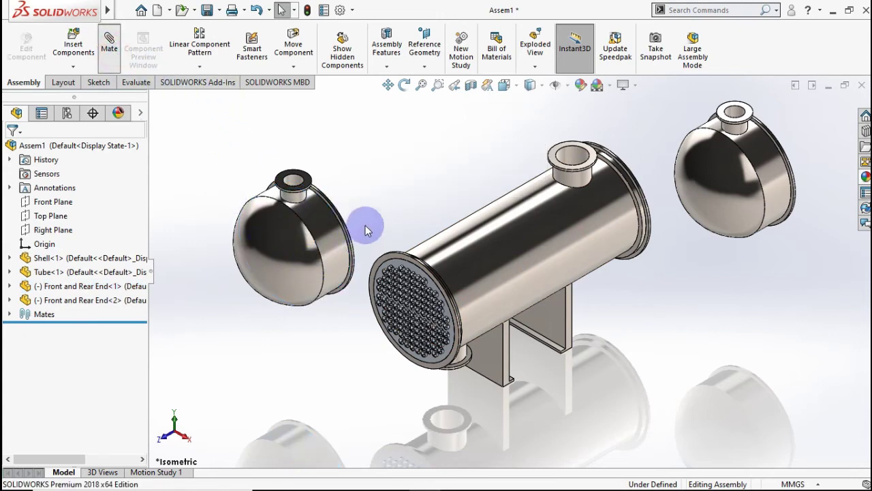
Mate the left end cap concentric with the shell's cylindrical face
{"action": "key", "text": "m"}
{"action": "scroll", "coordinate": [365, 225], "scroll_direction": "down", "scroll_amount": 3}
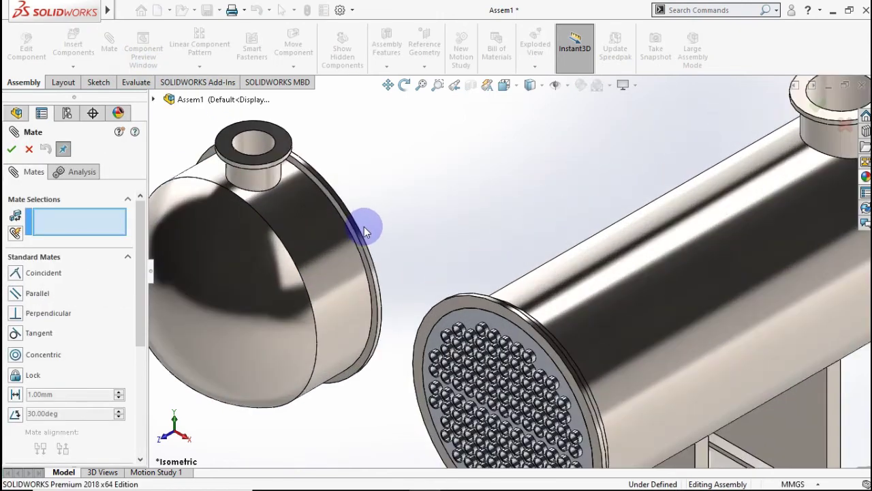
{"action": "scroll", "coordinate": [364, 226], "scroll_direction": "down", "scroll_amount": 2}
{"action": "scroll", "coordinate": [364, 229], "scroll_direction": "down", "scroll_amount": 2}
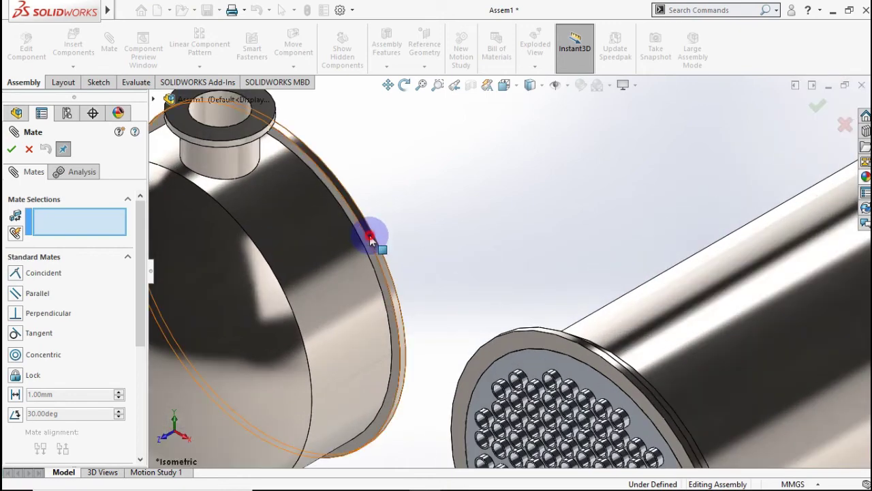
{"action": "left_click", "coordinate": [369, 235]}
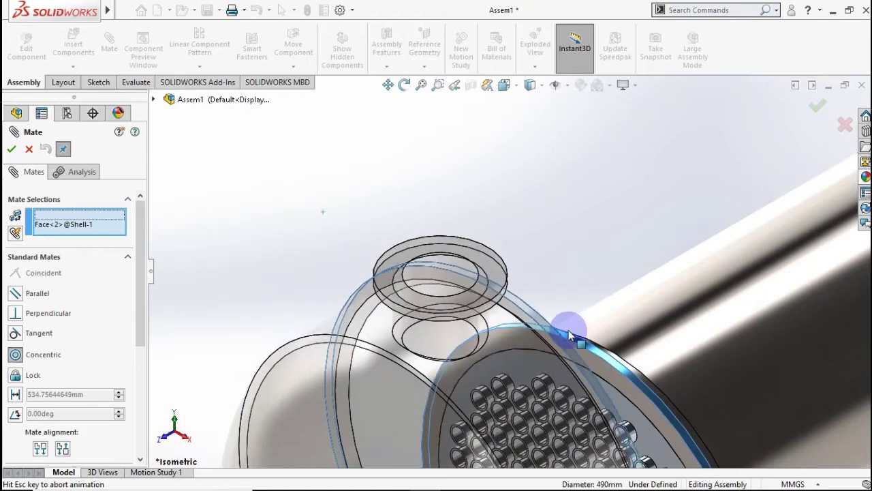
{"action": "left_click", "coordinate": [775, 354]}
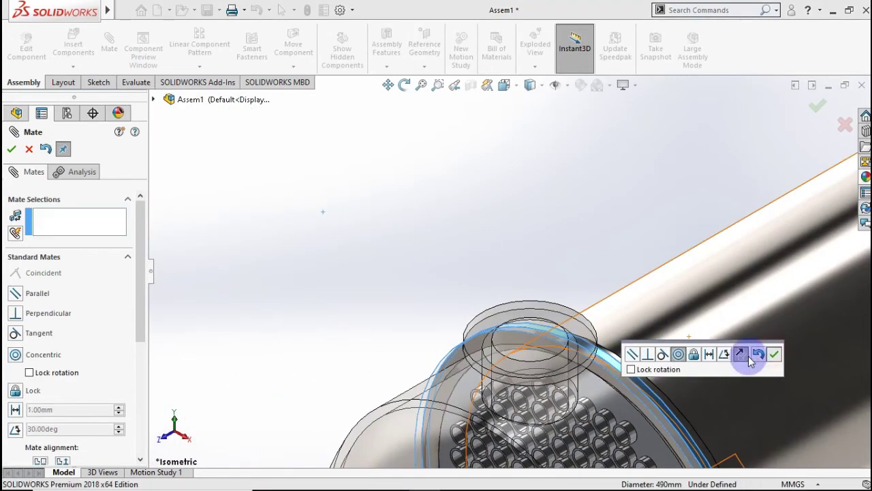
Make the end cap's flange face coincident with the shell's flange face
{"action": "scroll", "coordinate": [696, 351], "scroll_direction": "up", "scroll_amount": 3}
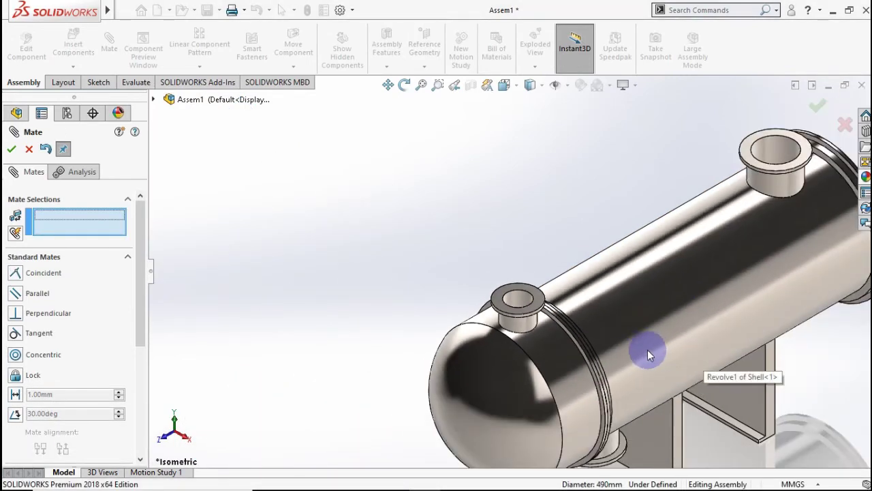
{"action": "middle_click_drag", "start_coordinate": [647, 350], "coordinate": [610, 350]}
{"action": "scroll", "coordinate": [610, 350], "scroll_direction": "down", "scroll_amount": 3}
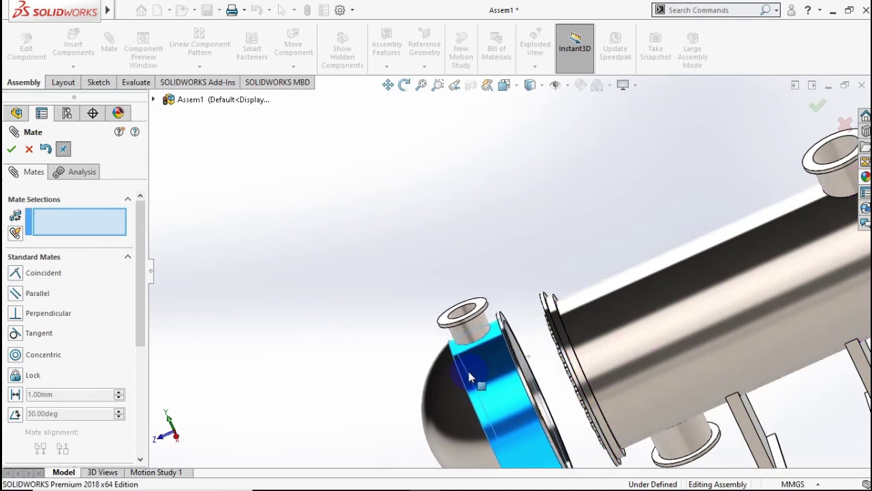
{"action": "left_click_drag", "start_coordinate": [518, 368], "coordinate": [516, 344]}
{"action": "scroll", "coordinate": [507, 300], "scroll_direction": "down", "scroll_amount": 2}
{"action": "scroll", "coordinate": [497, 292], "scroll_direction": "down", "scroll_amount": 2}
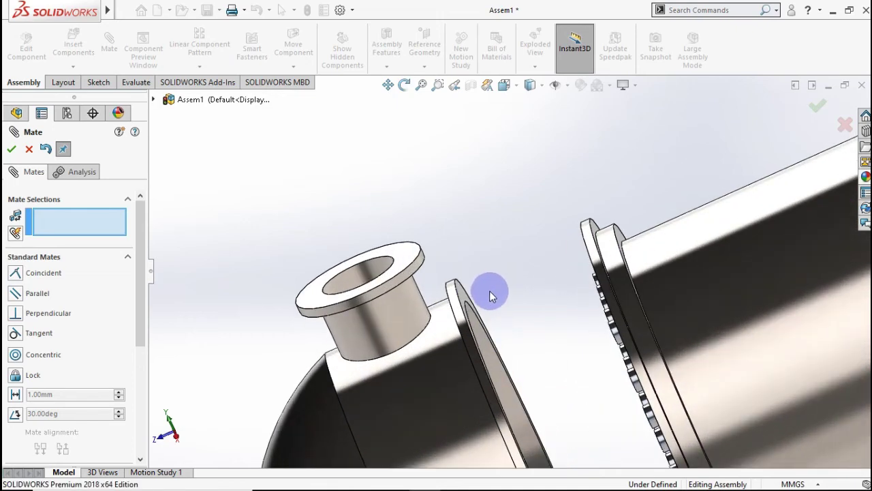
{"action": "left_click", "coordinate": [461, 295]}
{"action": "middle_click_drag", "start_coordinate": [503, 290], "coordinate": [516, 281]}
{"action": "left_click", "coordinate": [612, 240]}
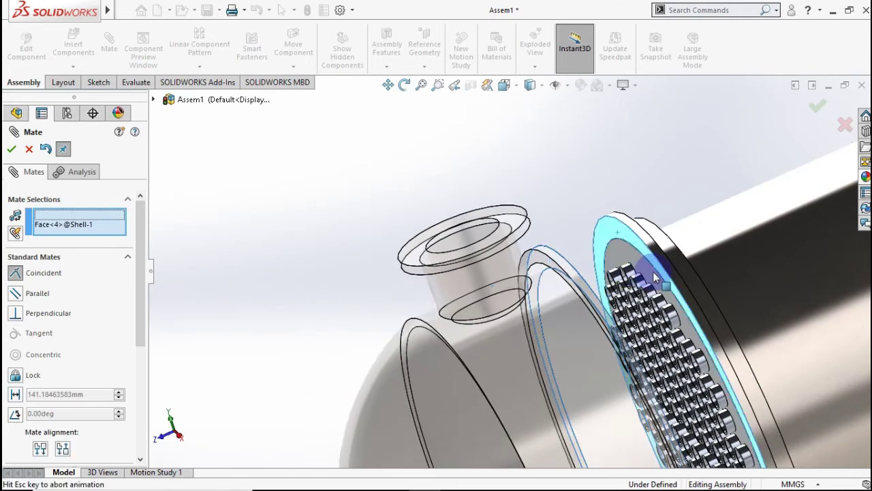
{"action": "left_click", "coordinate": [804, 295]}
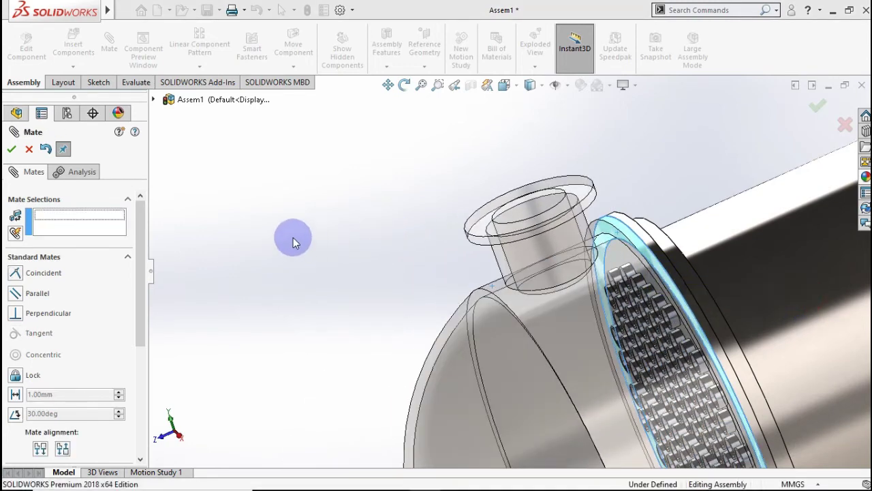
Pick Right Plane of Shell<1> and Right Plane of Front and Rear End<1> for a Coincident mate
{"action": "left_click", "coordinate": [153, 101]}
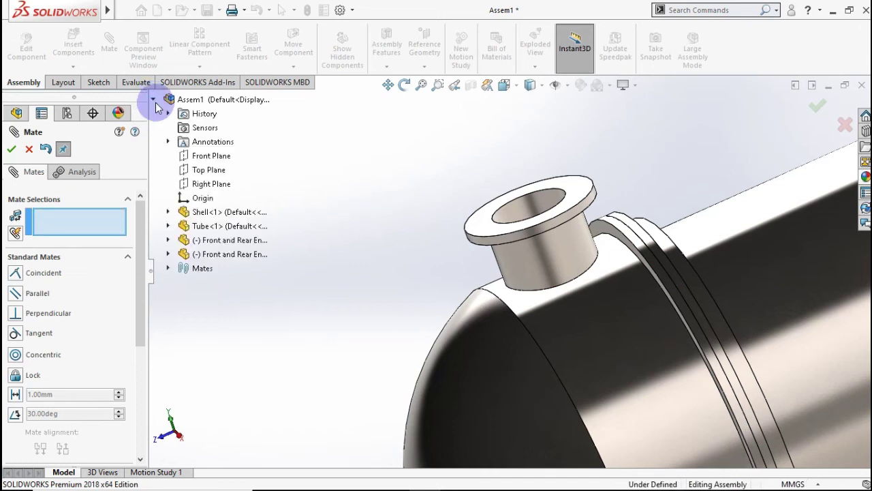
{"action": "left_click", "coordinate": [168, 212]}
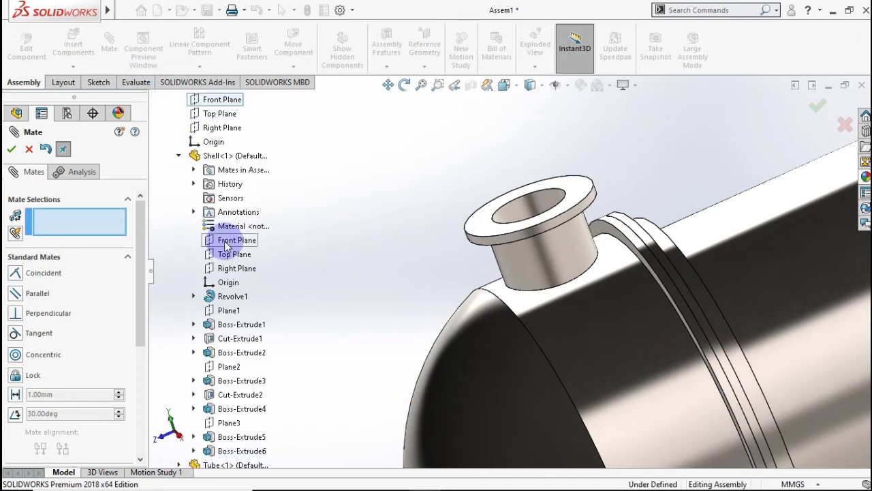
{"action": "scroll", "coordinate": [428, 237], "scroll_direction": "up", "scroll_amount": 5}
{"action": "middle_click_drag", "start_coordinate": [419, 248], "coordinate": [445, 249]}
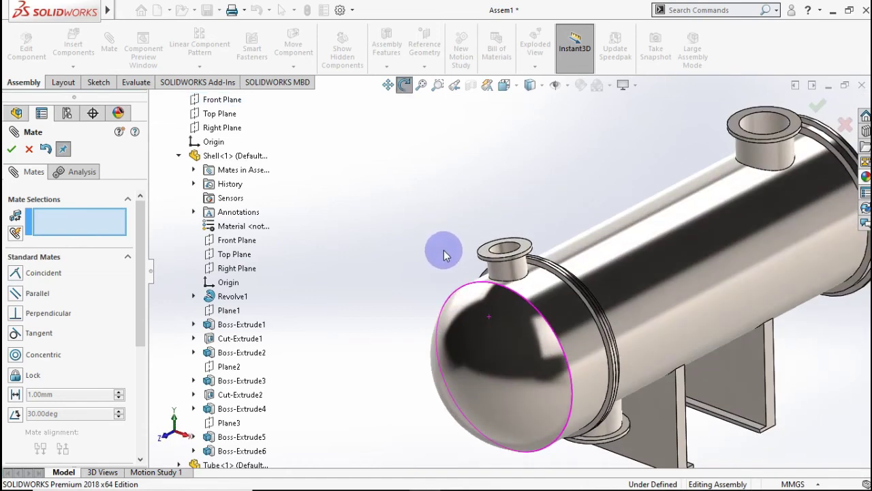
{"action": "left_click", "coordinate": [232, 270]}
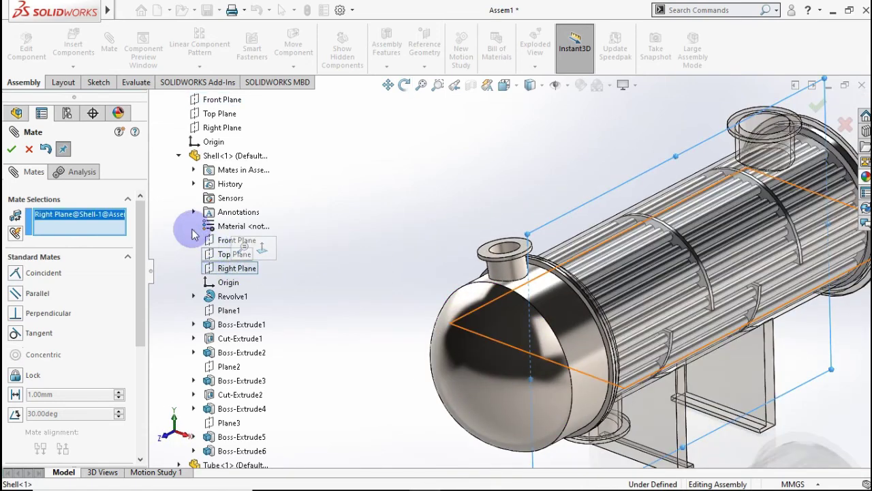
{"action": "left_click", "coordinate": [178, 156]}
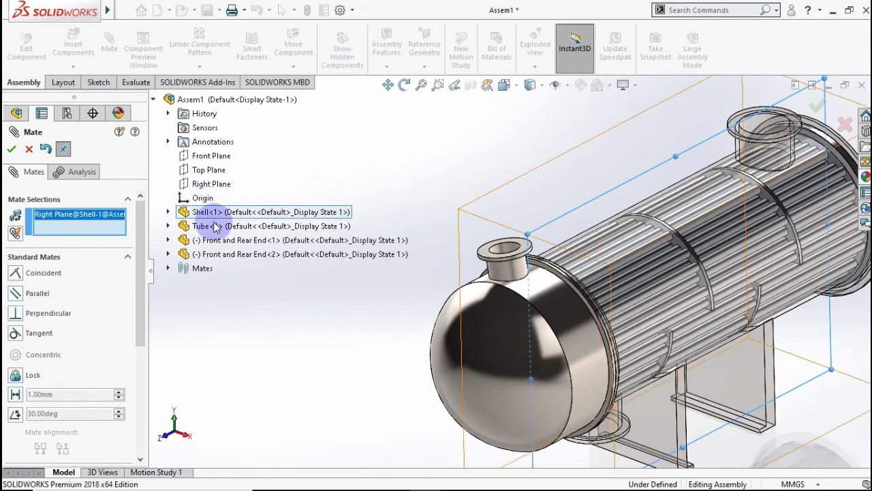
{"action": "left_click", "coordinate": [168, 240]}
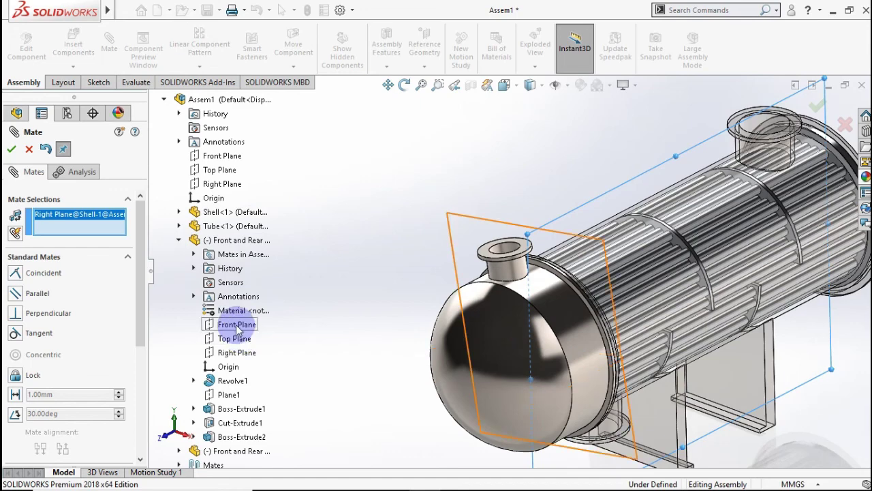
{"action": "left_click", "coordinate": [237, 353]}
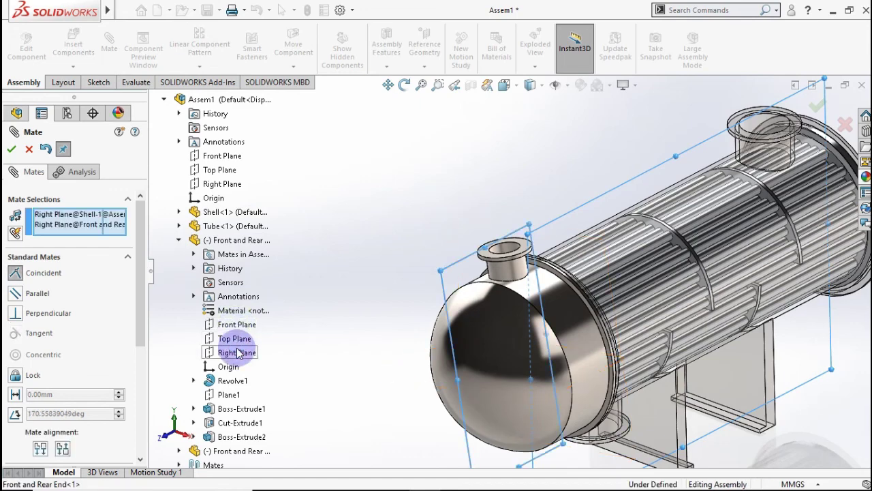
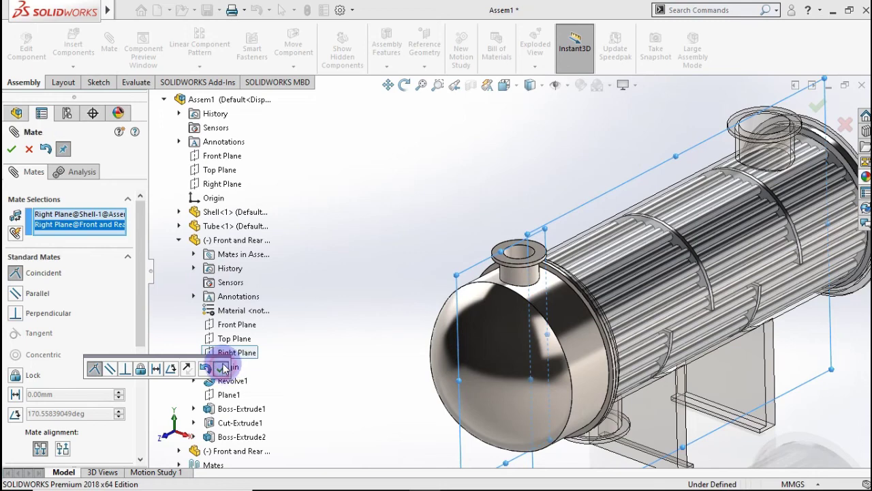
Commit the pending plane mate, drag the second end cap clear of the shell, and close Mate
{"action": "left_click", "coordinate": [222, 368]}
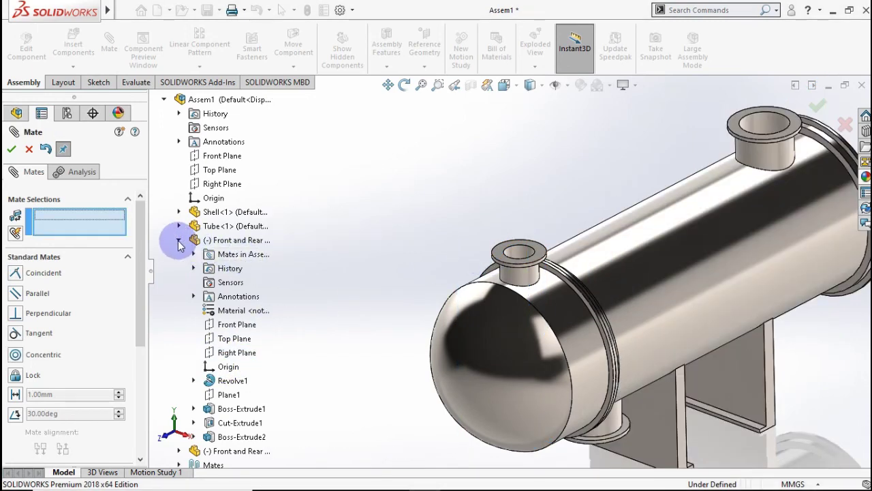
{"action": "left_click", "coordinate": [180, 240]}
{"action": "left_click_drag", "start_coordinate": [527, 238], "coordinate": [726, 196]}
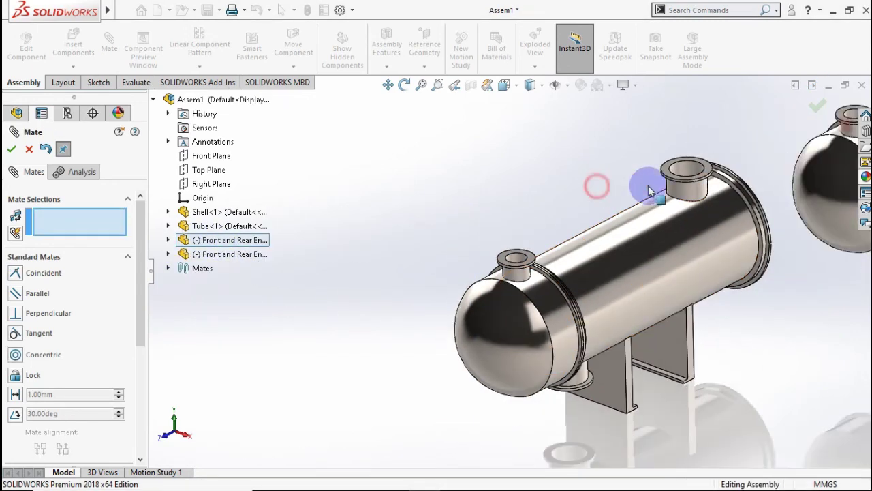
{"action": "scroll", "coordinate": [495, 269], "scroll_direction": "up", "scroll_amount": 2}
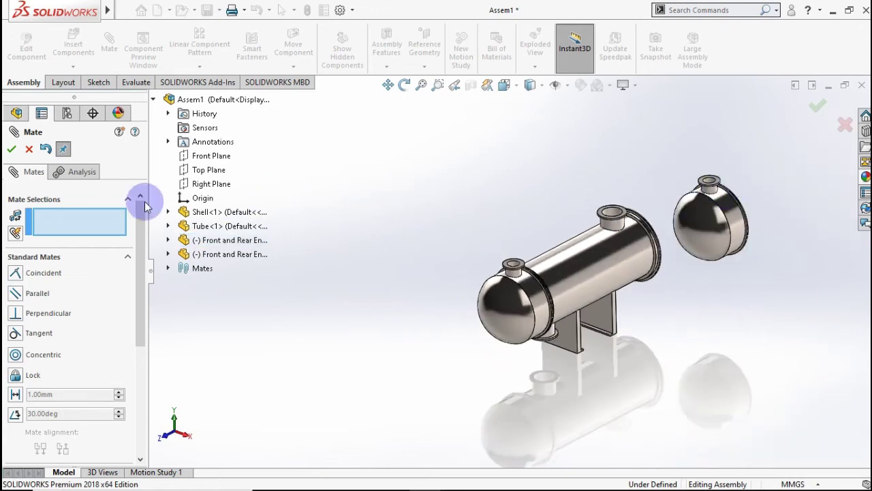
{"action": "left_click", "coordinate": [13, 150]}
Use Rotate Component to turn the loose second end cap so its rim faces the shell
{"action": "left_click_drag", "start_coordinate": [695, 246], "coordinate": [655, 281]}
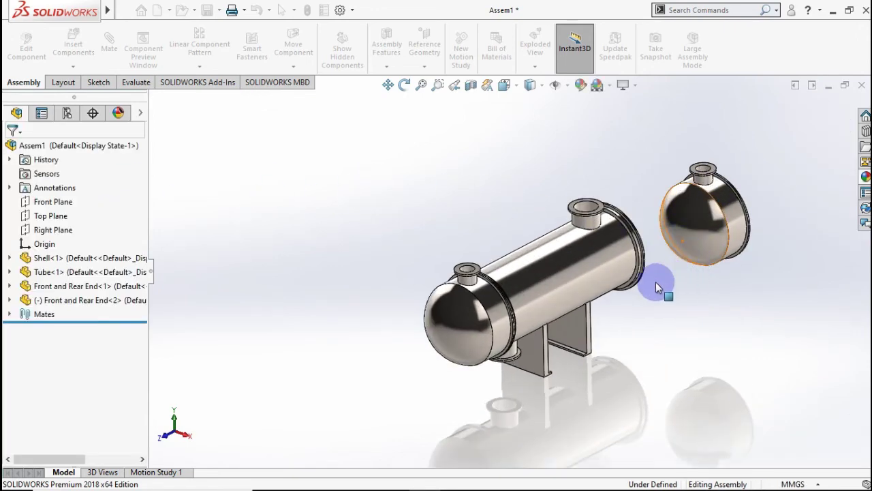
{"action": "mouse_move", "coordinate": [656, 281]}
{"action": "middle_mouse_down"}
{"action": "mouse_move", "coordinate": [613, 302]}
{"action": "mouse_move", "coordinate": [593, 219]}
{"action": "middle_mouse_up"}
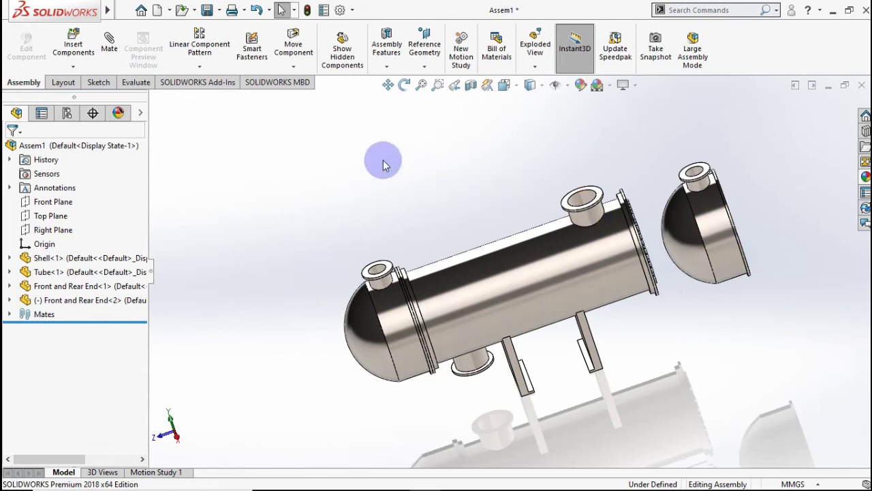
{"action": "left_click", "coordinate": [293, 67]}
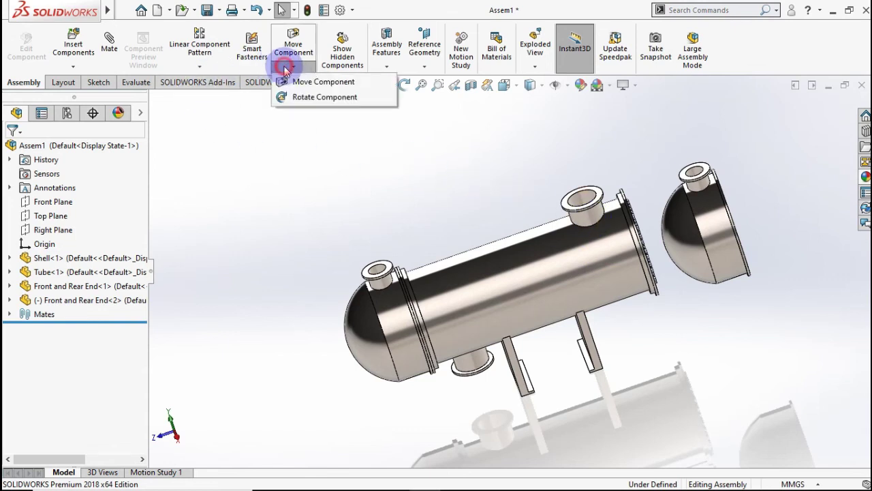
{"action": "left_click", "coordinate": [300, 98]}
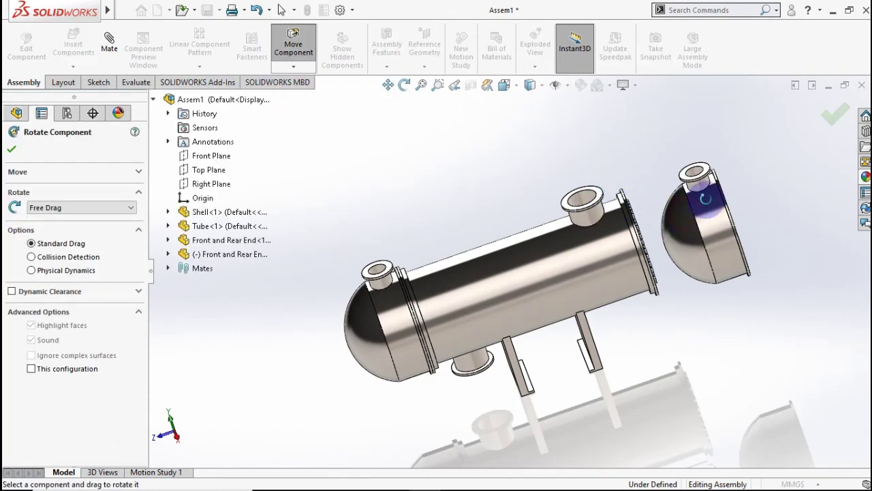
{"action": "mouse_move", "coordinate": [705, 198]}
{"action": "left_mouse_down"}
{"action": "mouse_move", "coordinate": [688, 143]}
{"action": "mouse_move", "coordinate": [697, 272]}
{"action": "mouse_move", "coordinate": [706, 273]}
{"action": "mouse_move", "coordinate": [678, 132]}
{"action": "left_mouse_up"}
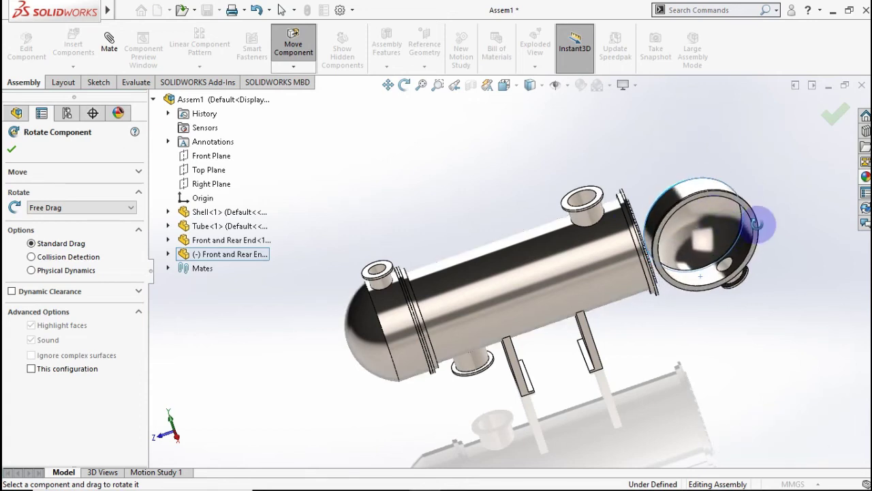
{"action": "mouse_move", "coordinate": [759, 223]}
{"action": "left_mouse_down"}
{"action": "mouse_move", "coordinate": [648, 306]}
{"action": "mouse_move", "coordinate": [702, 413]}
{"action": "mouse_move", "coordinate": [703, 365]}
{"action": "mouse_move", "coordinate": [664, 327]}
{"action": "mouse_move", "coordinate": [680, 425]}
{"action": "mouse_move", "coordinate": [701, 409]}
{"action": "left_mouse_up"}
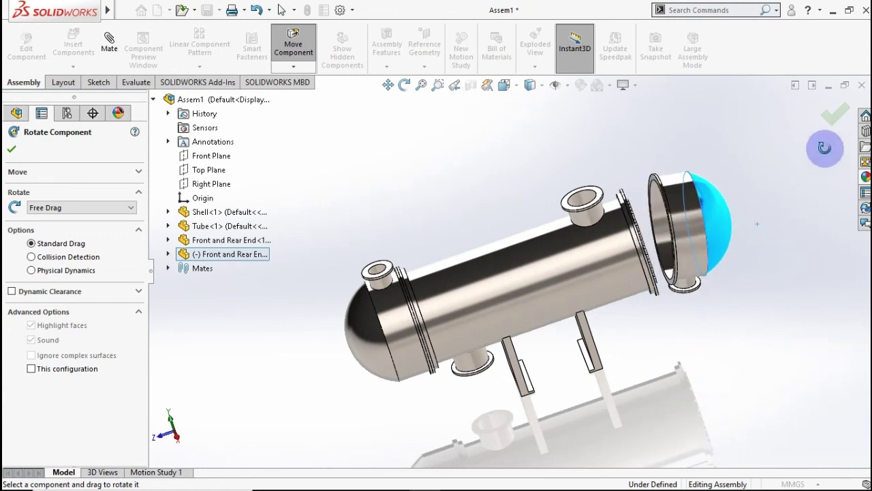
{"action": "key", "text": "Escape"}
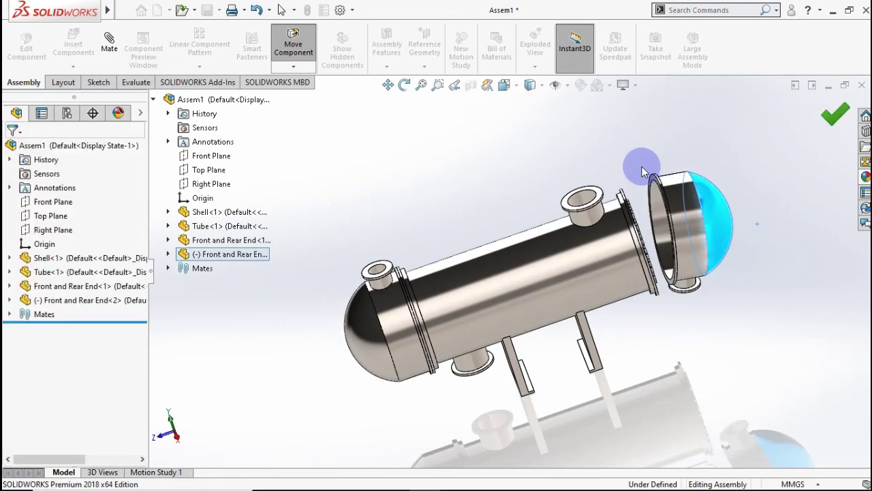
{"action": "left_click", "coordinate": [116, 65]}
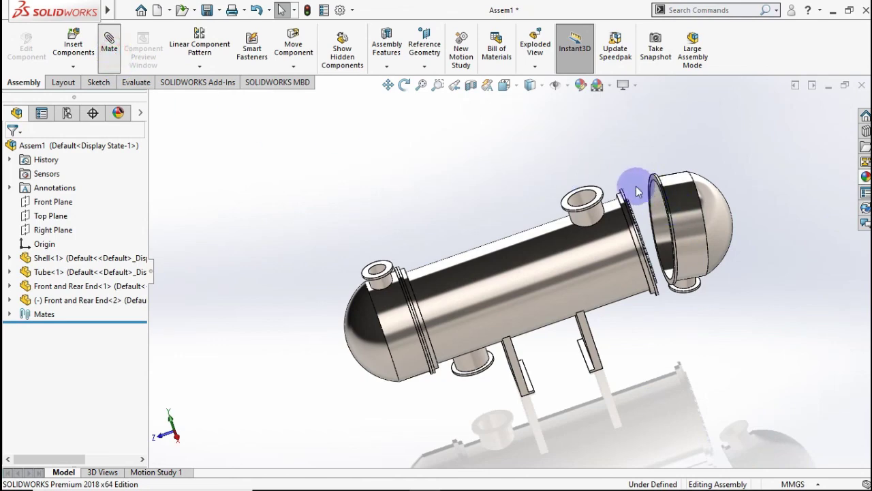
Mate the end cap's rim face concentric with the shell flange face
{"action": "scroll", "coordinate": [644, 199], "scroll_direction": "down", "scroll_amount": 2}
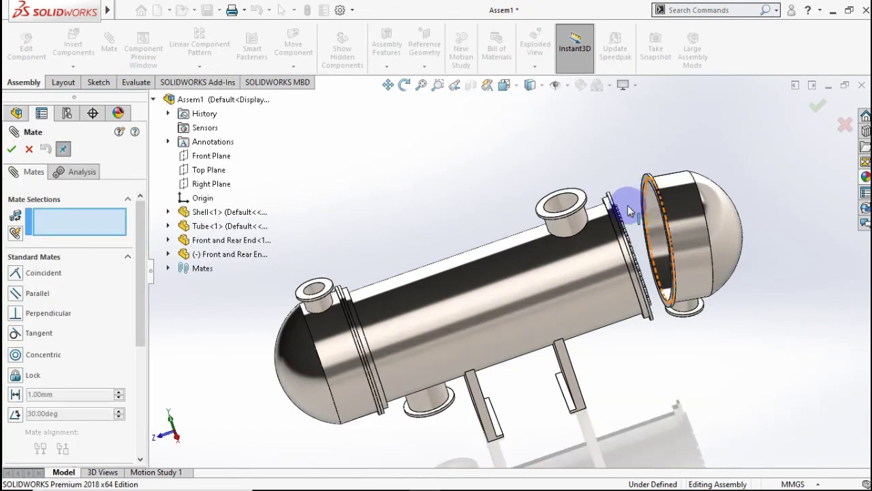
{"action": "scroll", "coordinate": [628, 212], "scroll_direction": "down", "scroll_amount": 3}
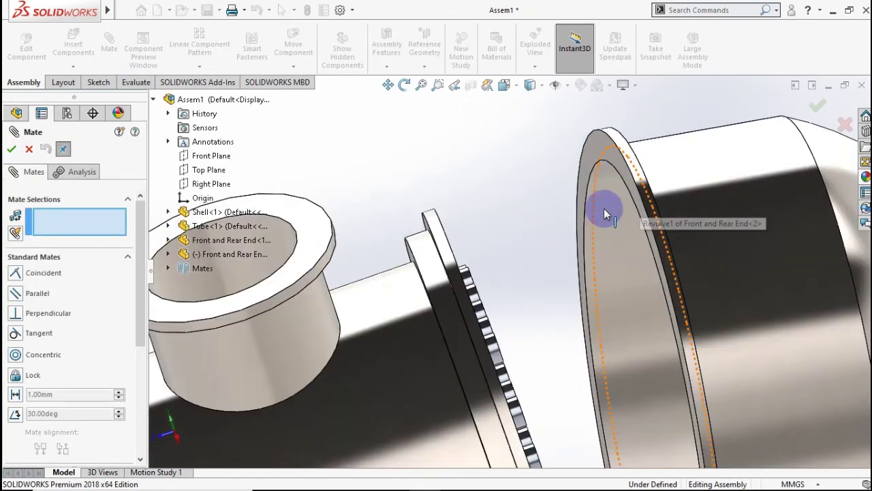
{"action": "left_click", "coordinate": [618, 140]}
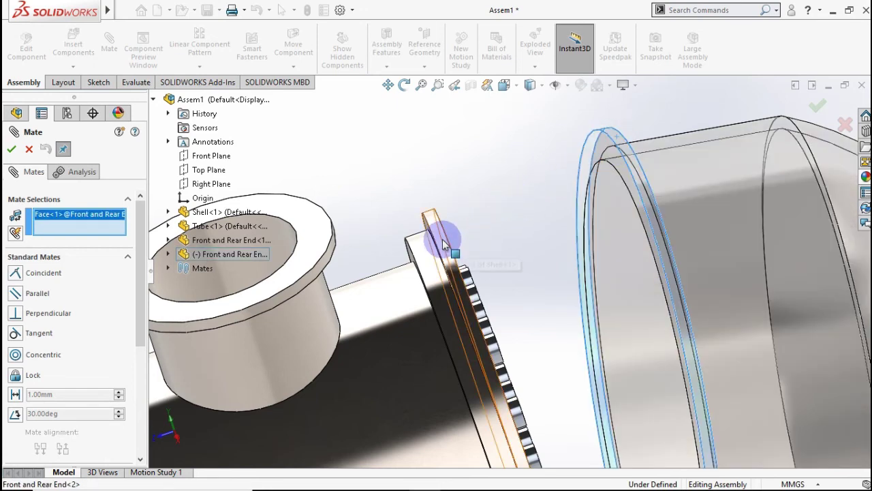
{"action": "left_click", "coordinate": [443, 244]}
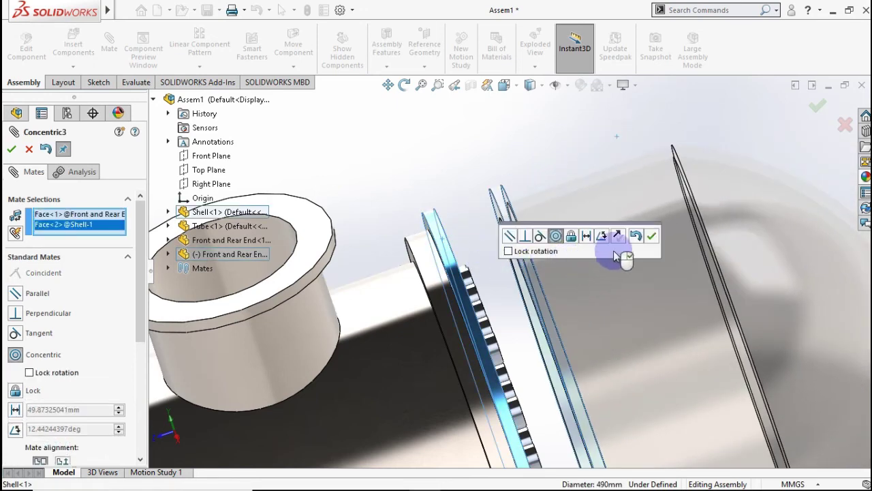
{"action": "left_click", "coordinate": [650, 237]}
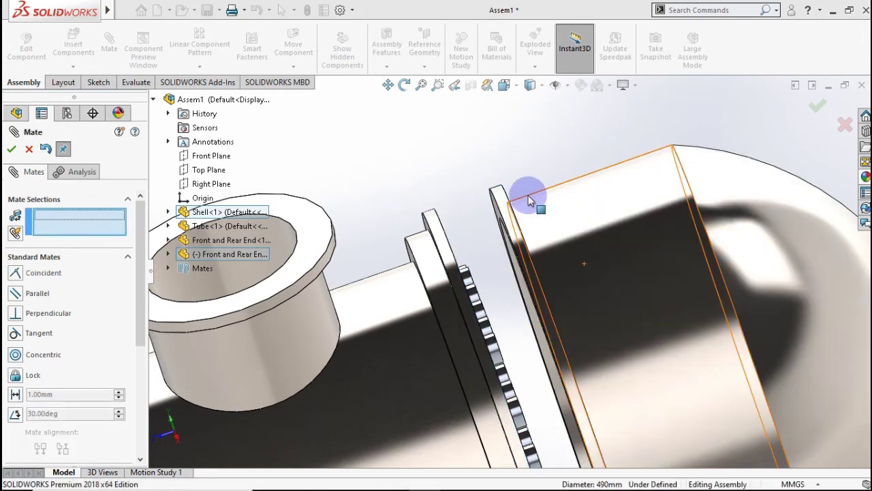
Make the end cap's flange ring face coincident with the shell flange face
{"action": "scroll", "coordinate": [497, 220], "scroll_direction": "up", "scroll_amount": 5}
{"action": "mouse_move", "coordinate": [502, 267]}
{"action": "middle_mouse_down"}
{"action": "mouse_move", "coordinate": [521, 257]}
{"action": "mouse_move", "coordinate": [523, 238]}
{"action": "mouse_move", "coordinate": [480, 255]}
{"action": "middle_mouse_up"}
{"action": "left_click", "coordinate": [514, 248]}
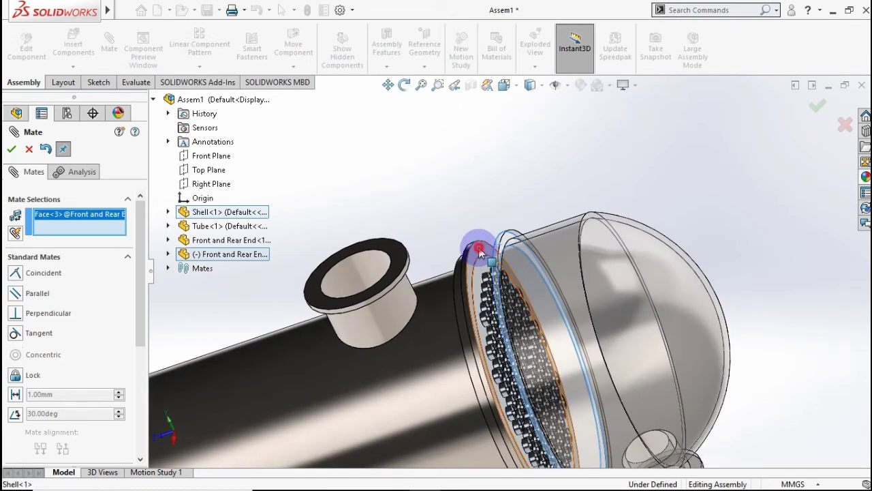
{"action": "left_click", "coordinate": [479, 251]}
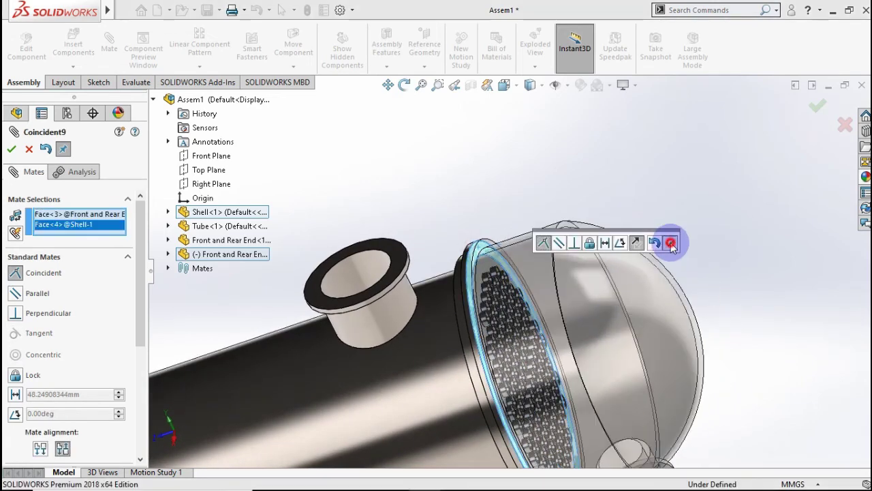
{"action": "left_click", "coordinate": [671, 244]}
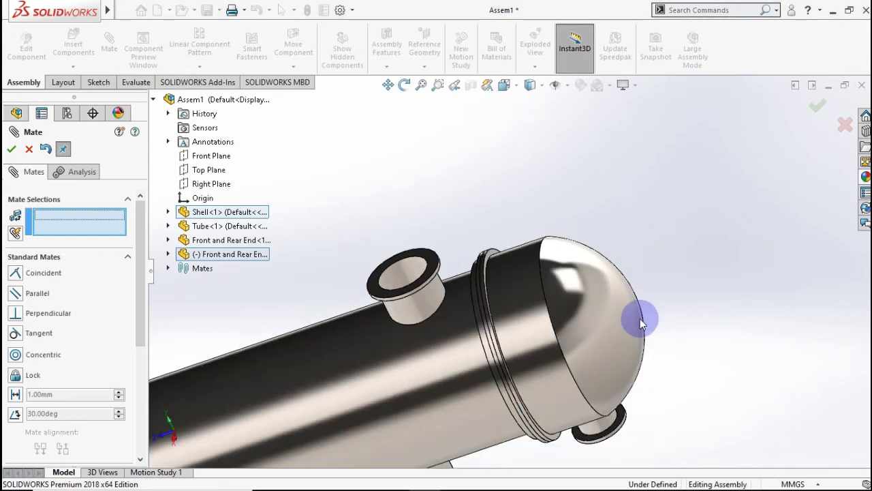
Mate the Shell Right Plane coincident with the Front and Rear End<2> Right Plane
{"action": "mouse_move", "coordinate": [641, 324]}
{"action": "middle_mouse_down"}
{"action": "mouse_move", "coordinate": [671, 270]}
{"action": "mouse_move", "coordinate": [654, 266]}
{"action": "middle_mouse_up"}
{"action": "left_click", "coordinate": [170, 214]}
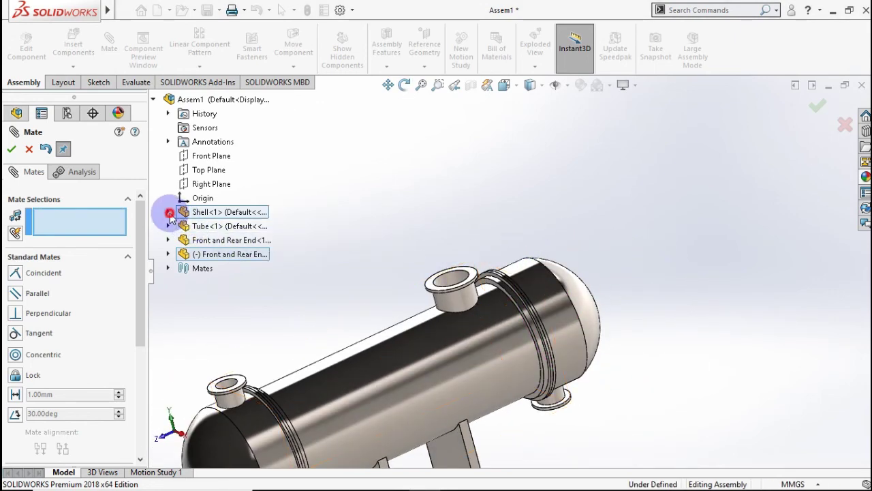
{"action": "left_click", "coordinate": [237, 268]}
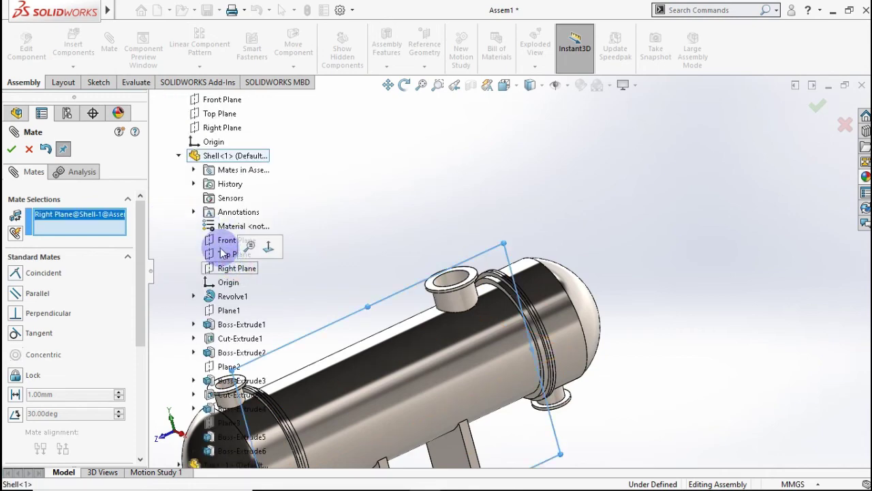
{"action": "left_click", "coordinate": [176, 157]}
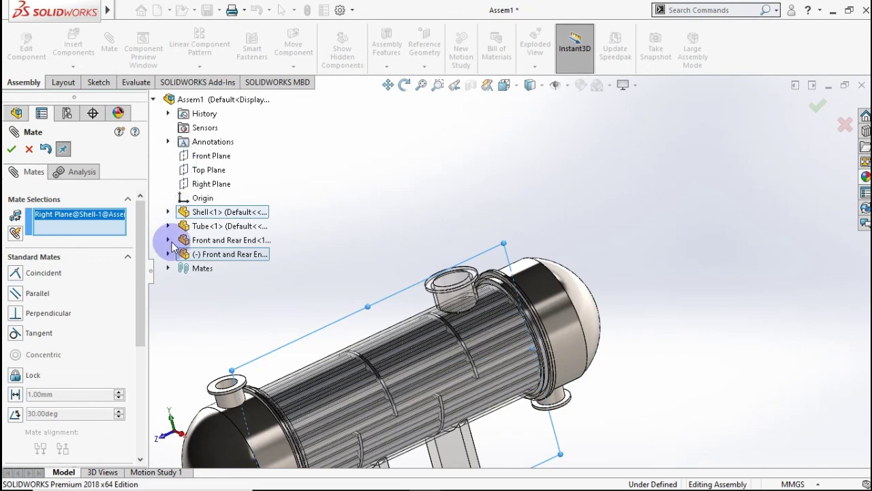
{"action": "left_click", "coordinate": [168, 254]}
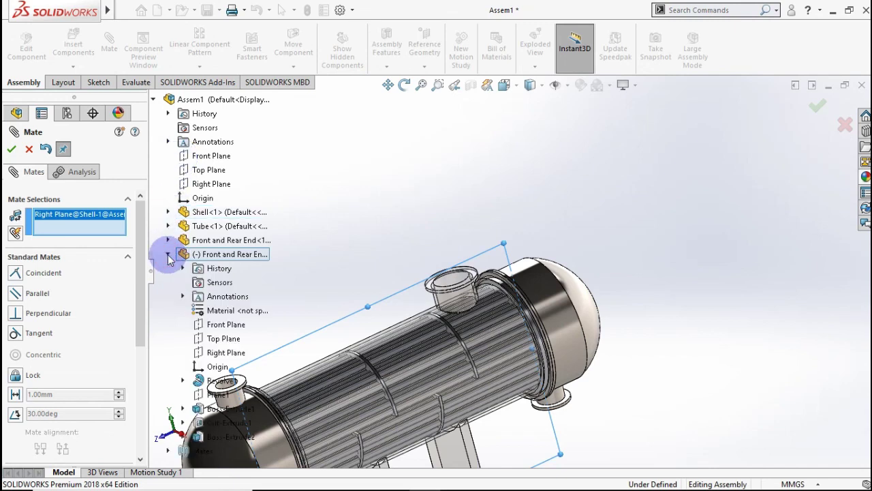
{"action": "left_click", "coordinate": [213, 354]}
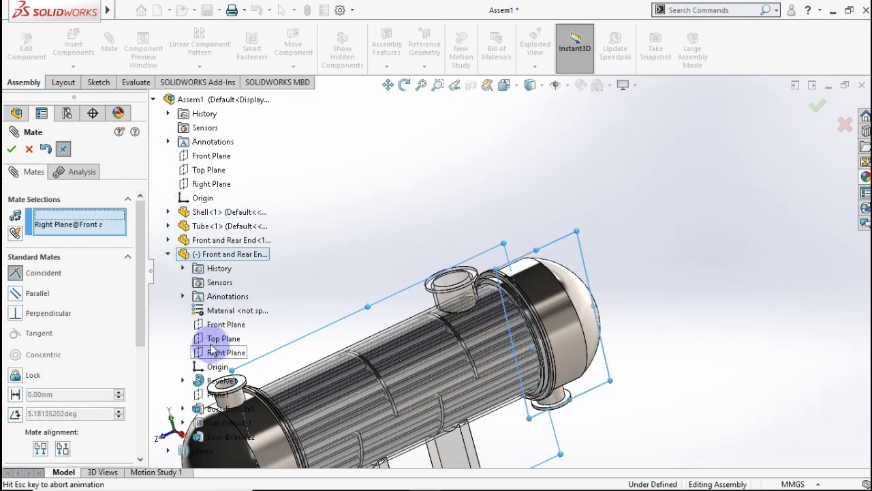
{"action": "left_click", "coordinate": [195, 364]}
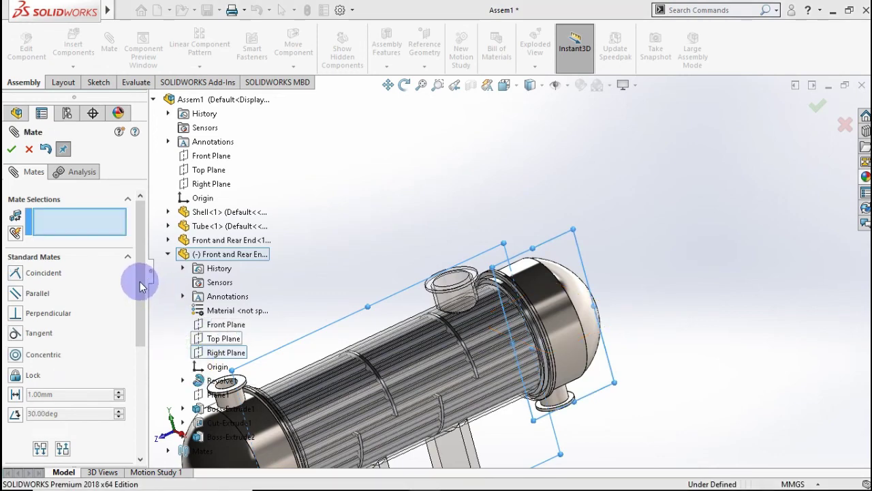
{"action": "left_click", "coordinate": [12, 150]}
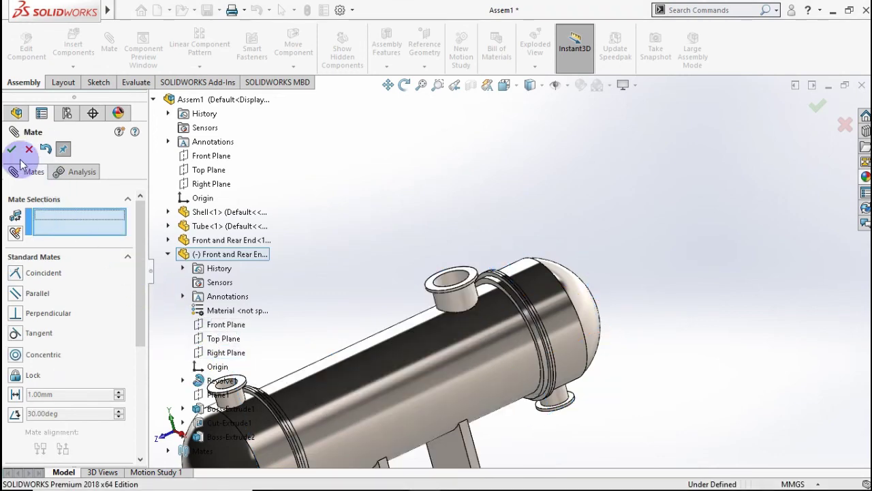
{"action": "right_click", "coordinate": [395, 240]}
Go to Isometric view, orbit toward the front, and make the first end cap transparent
{"action": "left_click", "coordinate": [11, 300]}
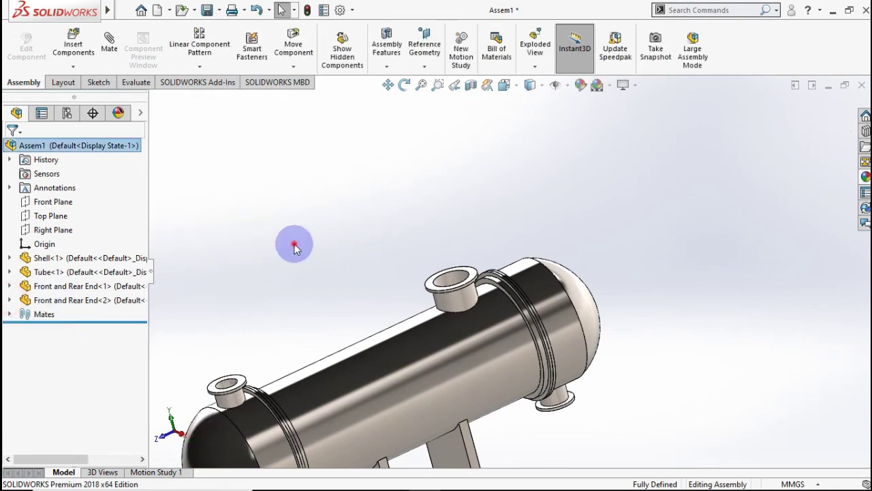
{"action": "key", "text": "ctrl+7"}
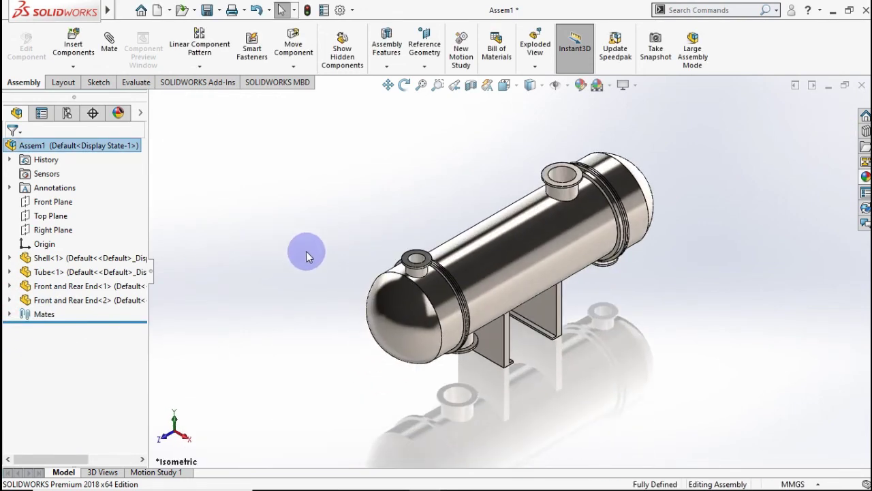
{"action": "mouse_move", "coordinate": [331, 281]}
{"action": "middle_mouse_down"}
{"action": "mouse_move", "coordinate": [249, 239]}
{"action": "mouse_move", "coordinate": [236, 247]}
{"action": "mouse_move", "coordinate": [321, 218]}
{"action": "mouse_move", "coordinate": [457, 204]}
{"action": "mouse_move", "coordinate": [709, 202]}
{"action": "mouse_move", "coordinate": [727, 225]}
{"action": "mouse_move", "coordinate": [715, 273]}
{"action": "mouse_move", "coordinate": [685, 296]}
{"action": "middle_mouse_up"}
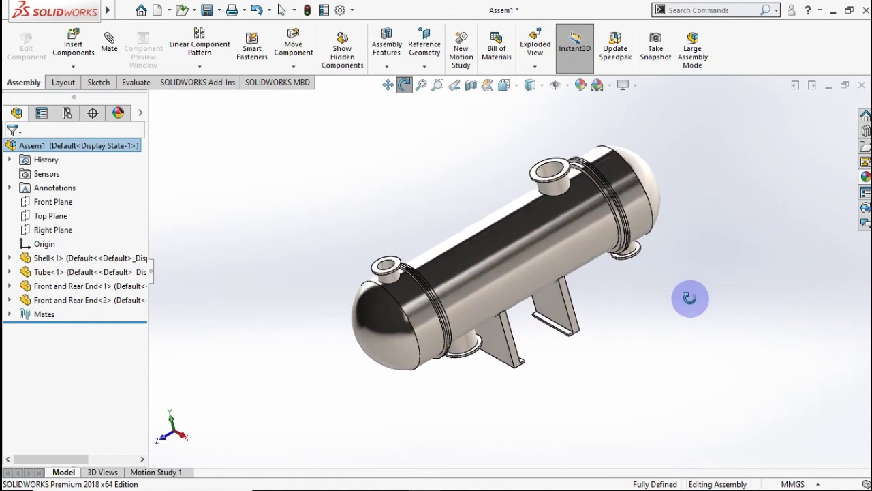
{"action": "left_click", "coordinate": [410, 304]}
{"action": "right_click", "coordinate": [410, 304]}
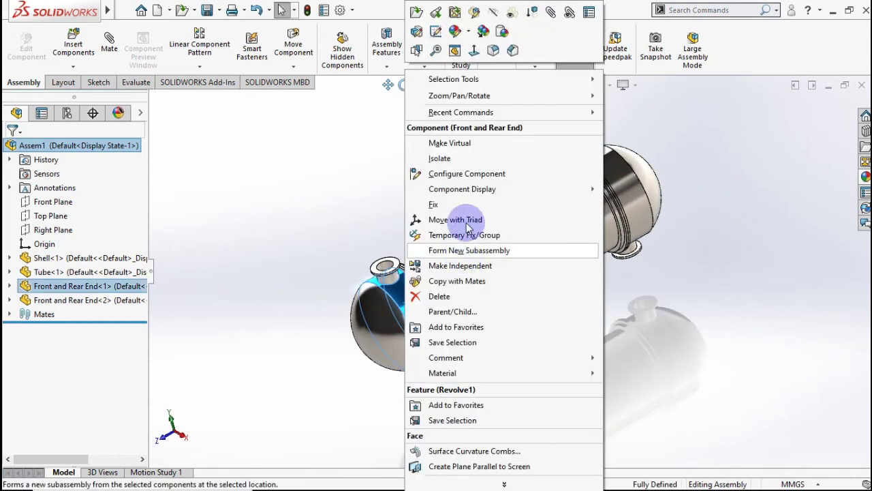
{"action": "left_click", "coordinate": [510, 16]}
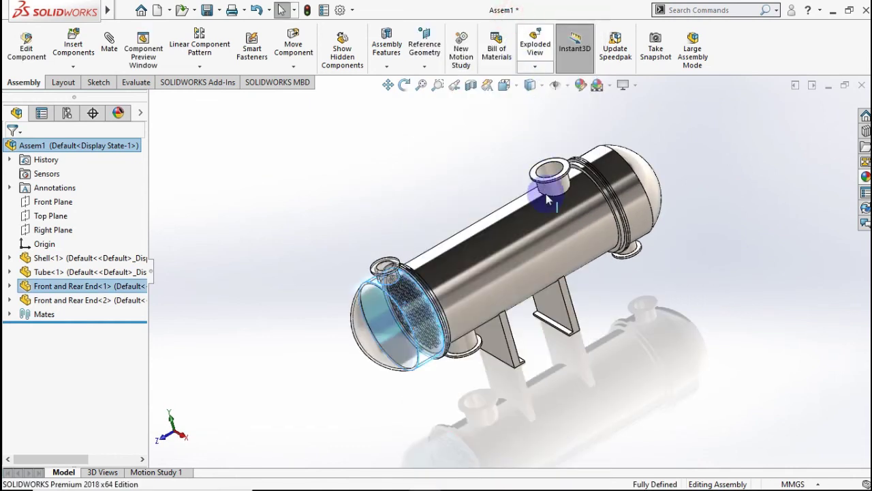
Make the shell and the second end cap semi-transparent with Change Transparency
{"action": "left_click", "coordinate": [537, 242]}
{"action": "right_click", "coordinate": [537, 243]}
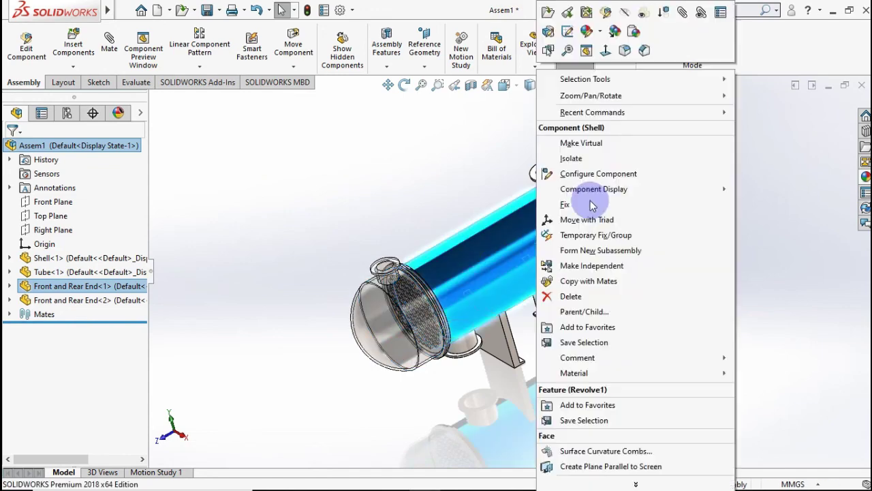
{"action": "left_click", "coordinate": [634, 25]}
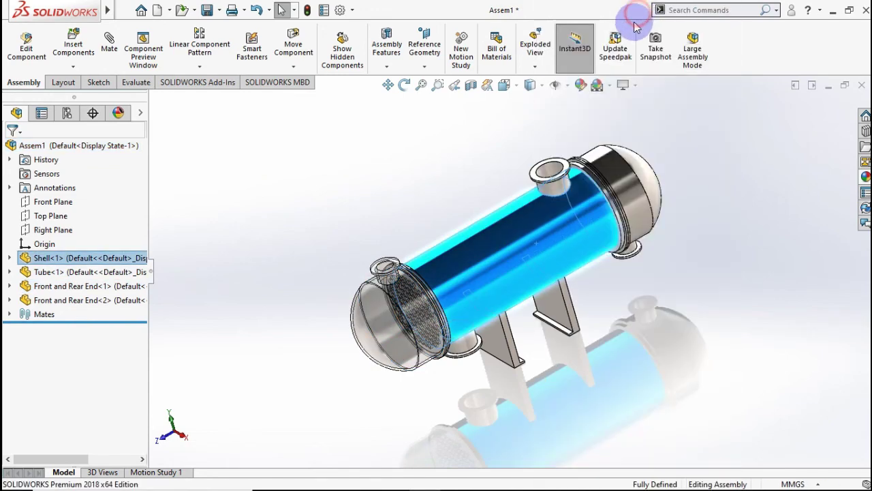
{"action": "right_click", "coordinate": [633, 178]}
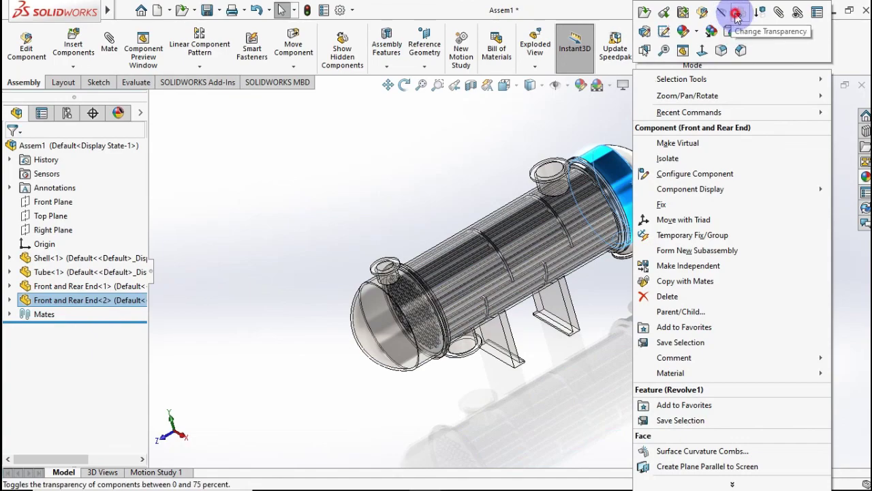
{"action": "left_click", "coordinate": [736, 15]}
{"action": "left_click", "coordinate": [704, 157]}
{"action": "scroll", "coordinate": [695, 166], "scroll_direction": "down", "scroll_amount": 3}
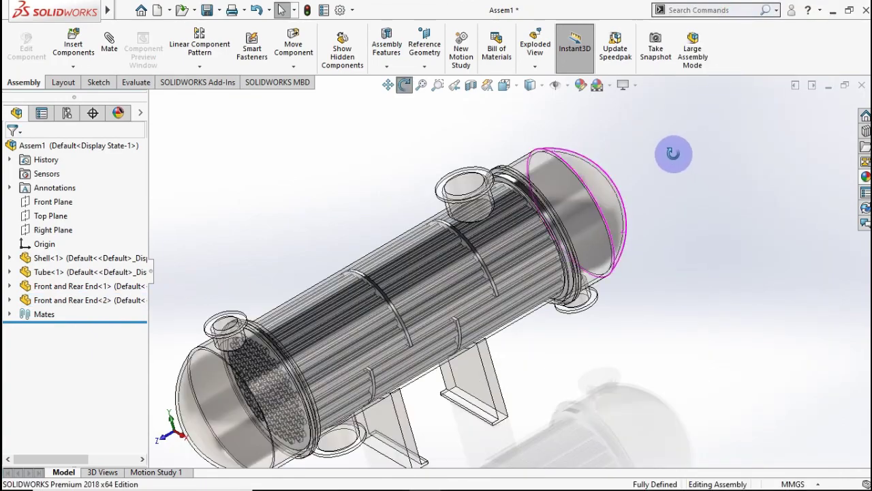
Orbit the transparent assembly to view the tube bundle, then return to Isometric view
{"action": "mouse_move", "coordinate": [673, 154]}
{"action": "left_mouse_down"}
{"action": "mouse_move", "coordinate": [654, 171]}
{"action": "mouse_move", "coordinate": [718, 124]}
{"action": "mouse_move", "coordinate": [516, 225]}
{"action": "mouse_move", "coordinate": [691, 189]}
{"action": "left_mouse_up"}
{"action": "key", "text": "Escape"}
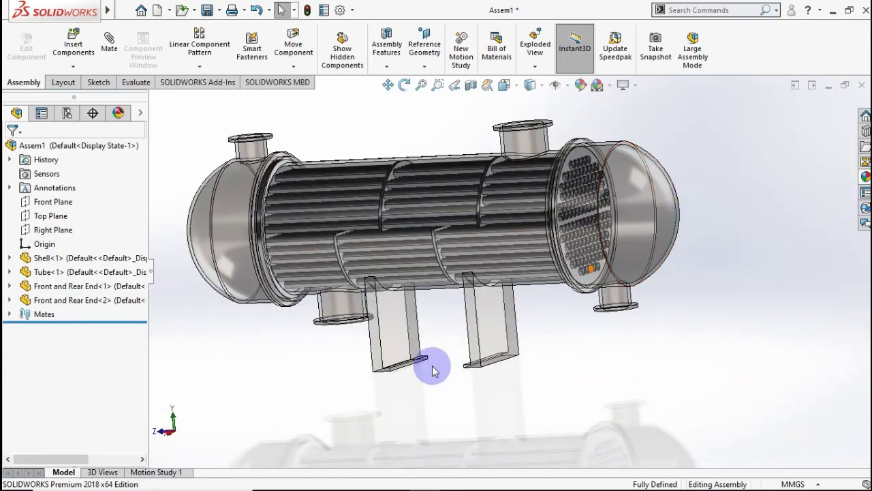
{"action": "mouse_move", "coordinate": [441, 357]}
{"action": "middle_mouse_down"}
{"action": "mouse_move", "coordinate": [450, 318]}
{"action": "mouse_move", "coordinate": [466, 302]}
{"action": "mouse_move", "coordinate": [512, 332]}
{"action": "mouse_move", "coordinate": [606, 296]}
{"action": "mouse_move", "coordinate": [780, 297]}
{"action": "mouse_move", "coordinate": [769, 301]}
{"action": "middle_mouse_up"}
{"action": "key", "text": "ctrl+7"}
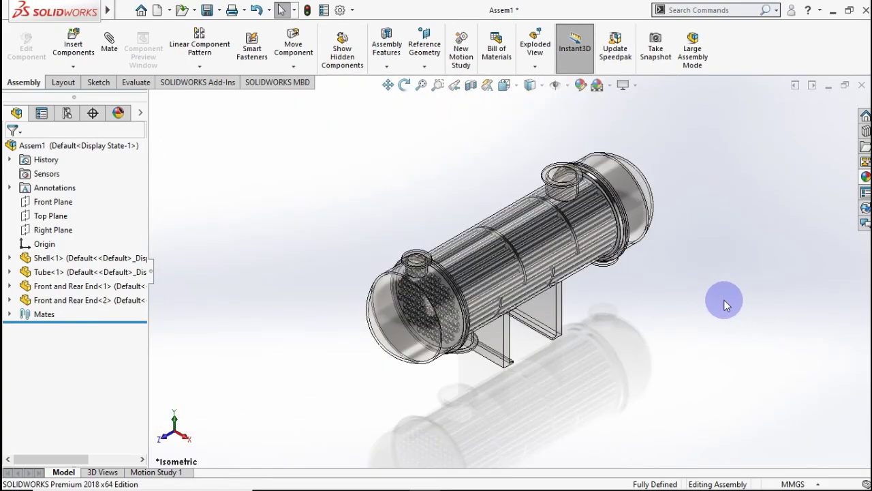
{"action": "scroll", "coordinate": [561, 309], "scroll_direction": "down", "scroll_amount": 2}
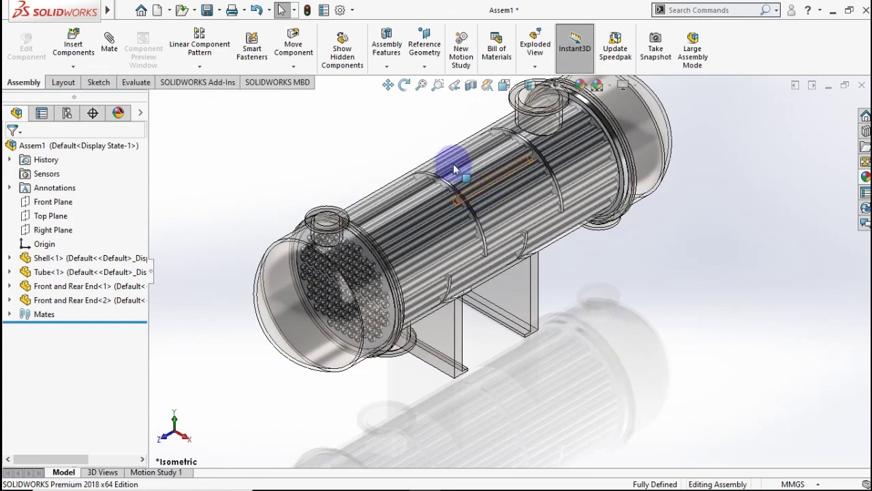
{"action": "scroll", "coordinate": [426, 173], "scroll_direction": "up", "scroll_amount": 1}
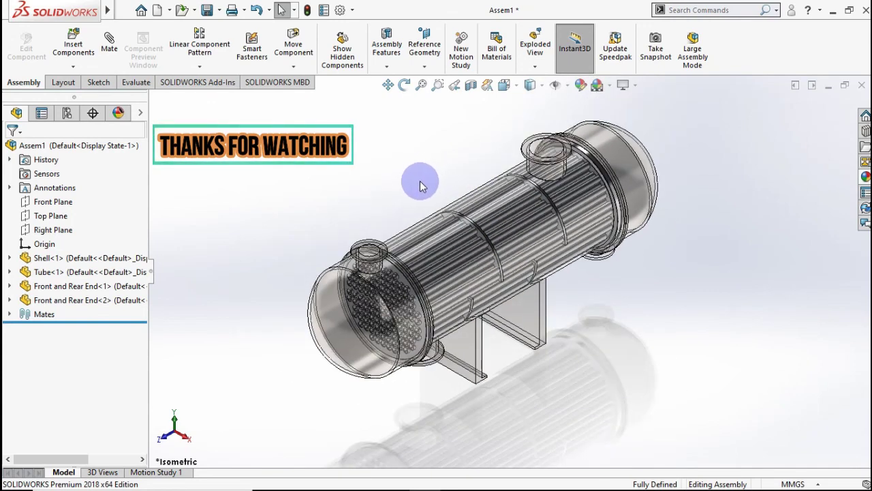
{"action": "scroll", "coordinate": [419, 185], "scroll_direction": "up", "scroll_amount": 1}
{"action": "left_click_drag", "start_coordinate": [236, 163], "coordinate": [291, 326]}
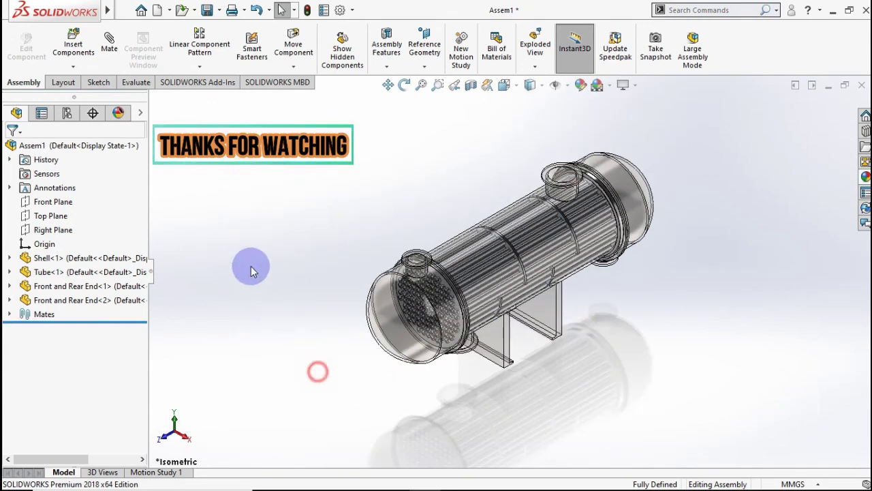